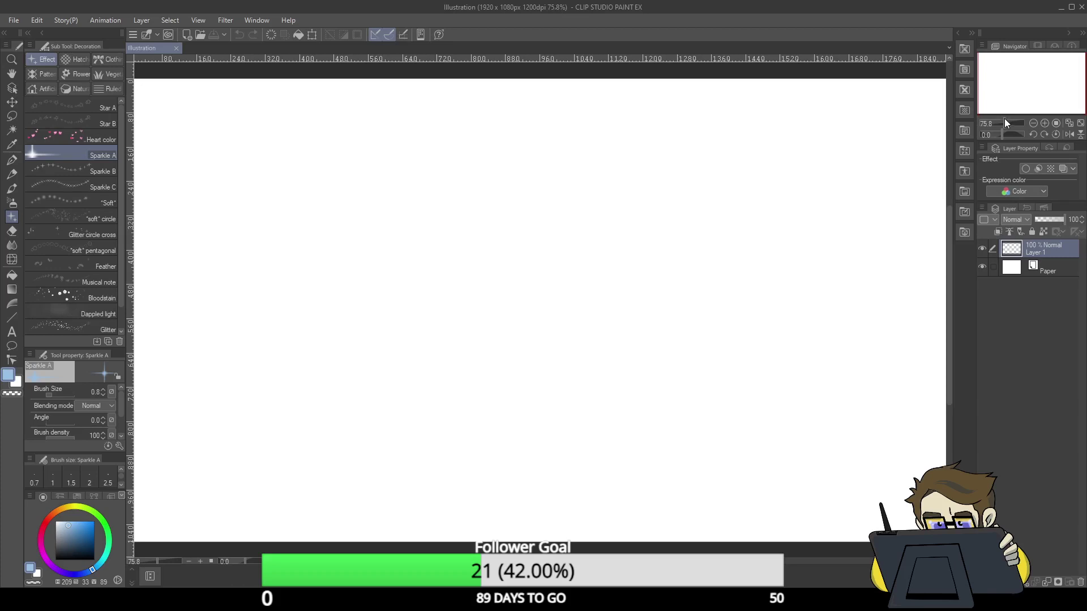
drag(1004, 121, 1004, 124)
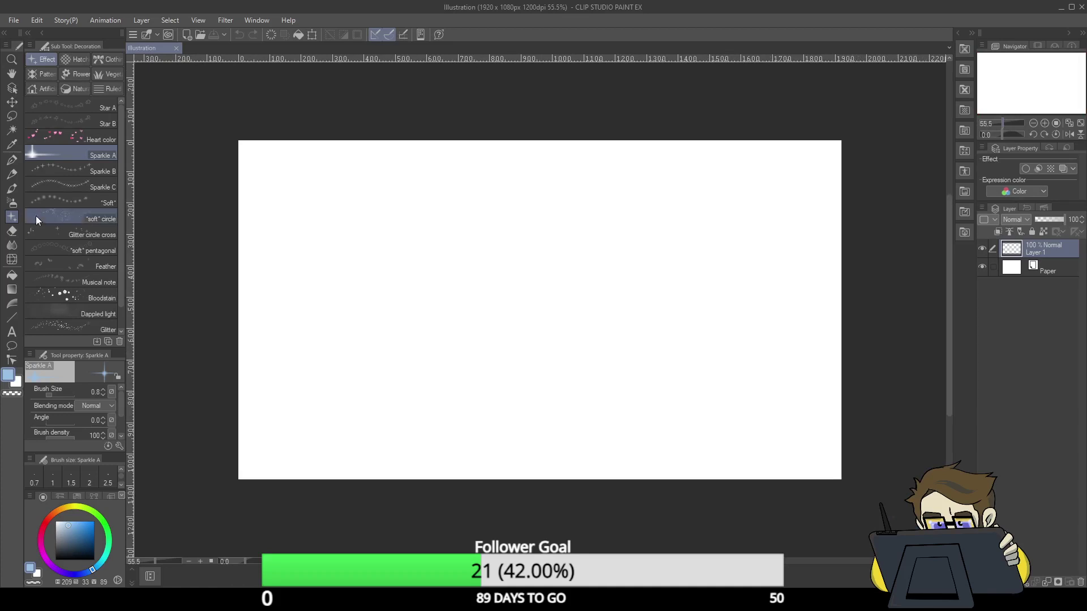
click(12, 174)
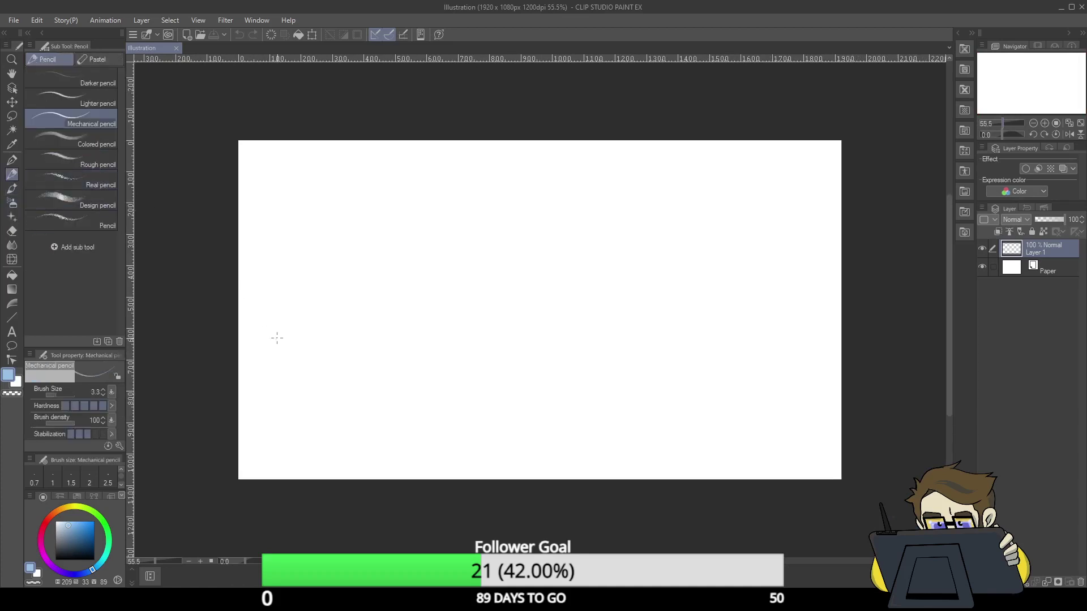
mouse_move(302, 354)
mouse_down()
mouse_move(407, 294)
mouse_move(452, 366)
mouse_move(528, 385)
mouse_up()
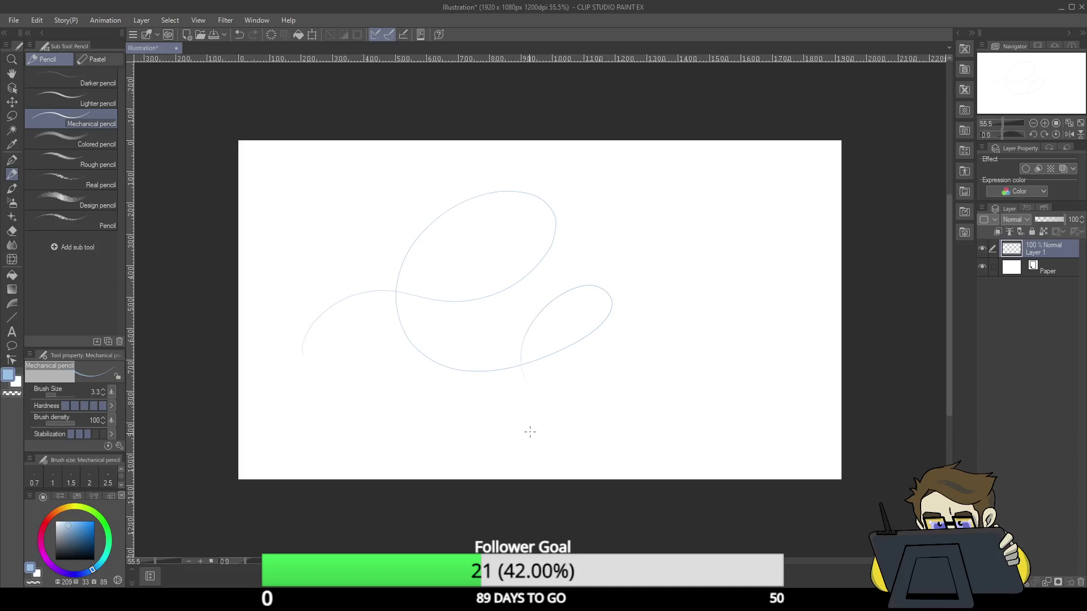
key(ctrl+z)
click(60, 560)
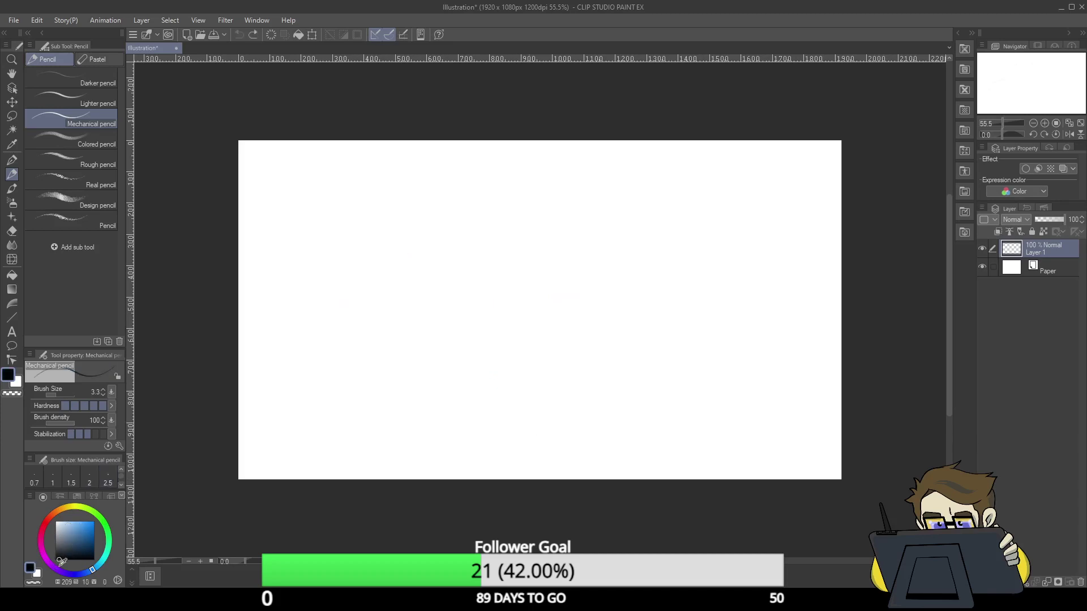
mouse_move(319, 347)
mouse_down()
mouse_move(570, 221)
mouse_move(546, 405)
mouse_up()
key(ctrl+z)
- Switch to the G-pen and set its anti-aliasing to none
key(p)
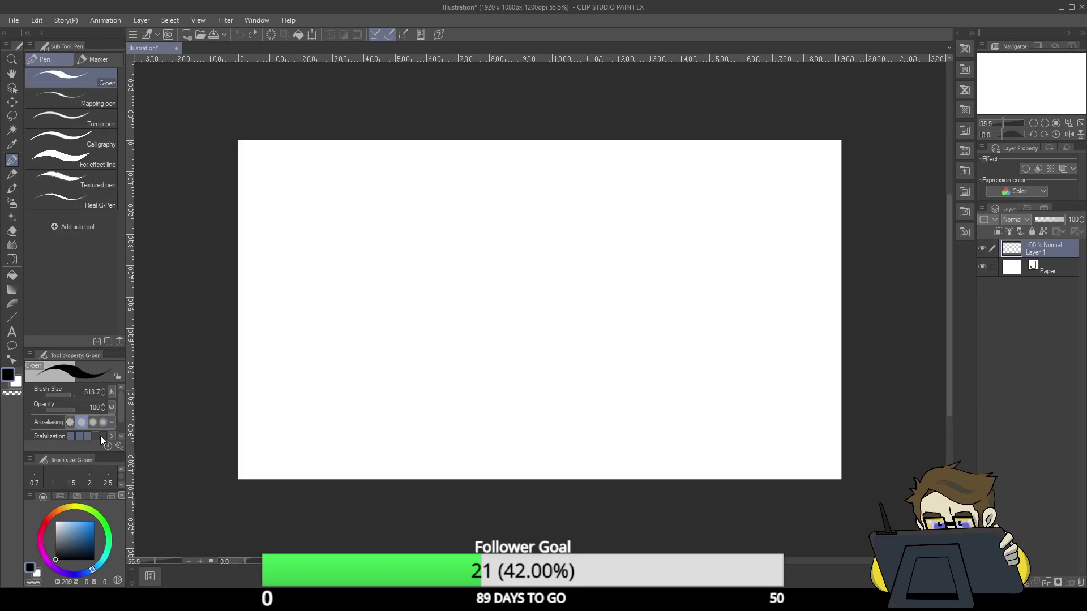
click(71, 421)
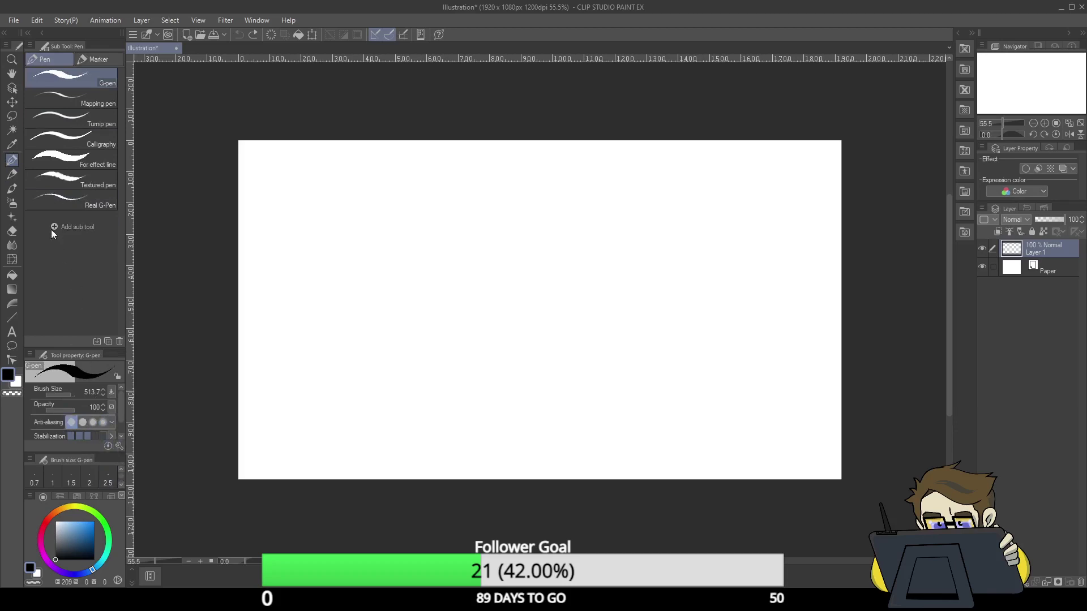
key(p)
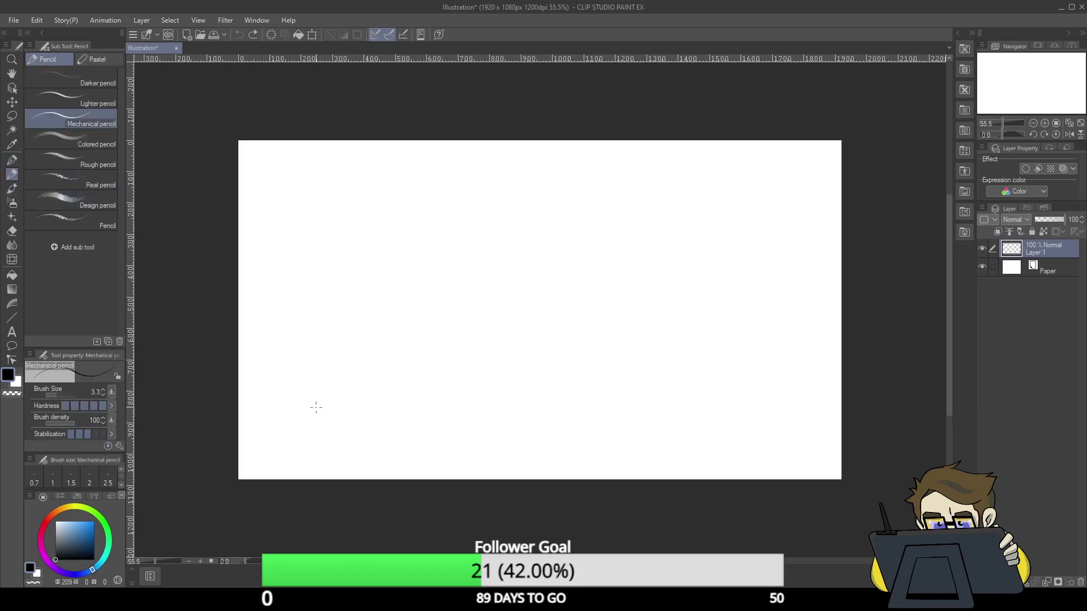
mouse_move(316, 407)
mouse_down()
mouse_move(378, 366)
mouse_move(533, 323)
mouse_move(439, 295)
mouse_move(471, 398)
mouse_up()
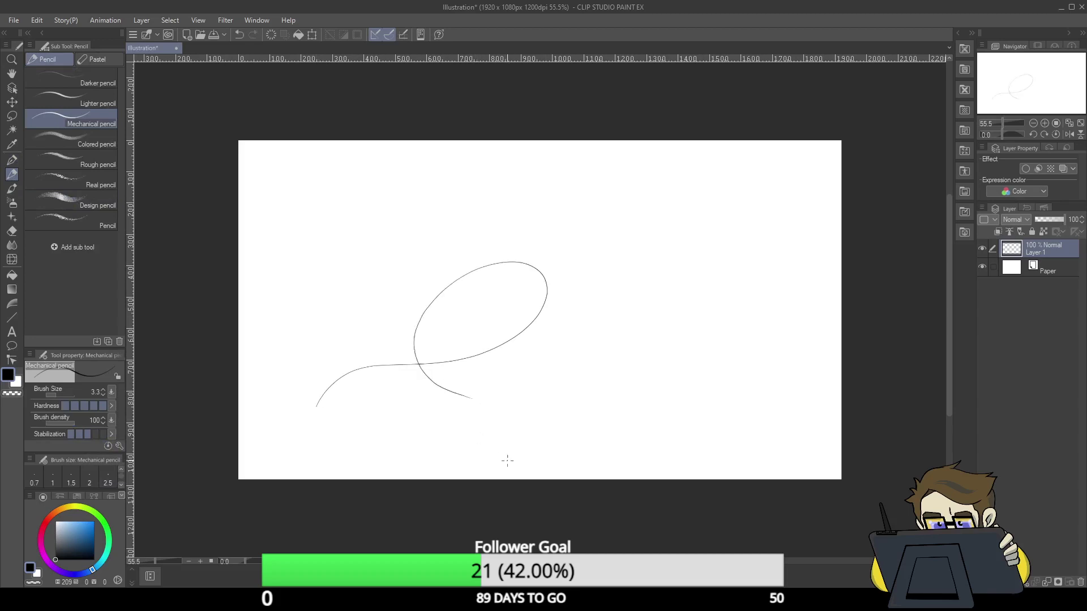
key(ctrl+z)
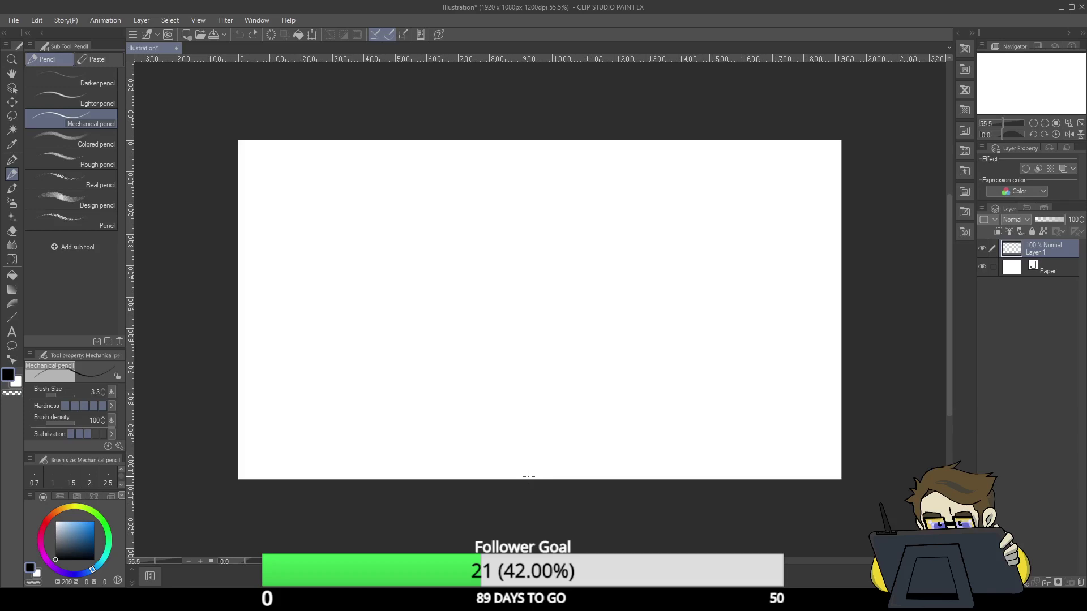
- Cover the whole canvas with the G-pen in deep purple with hue 265, saturation 90 and value 26
click(12, 160)
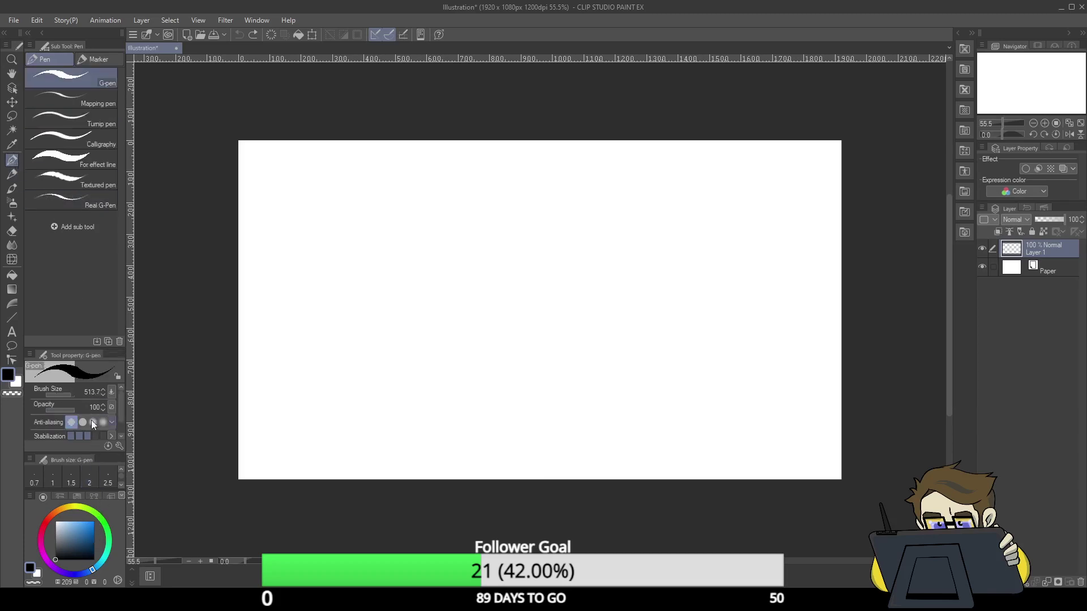
click(63, 570)
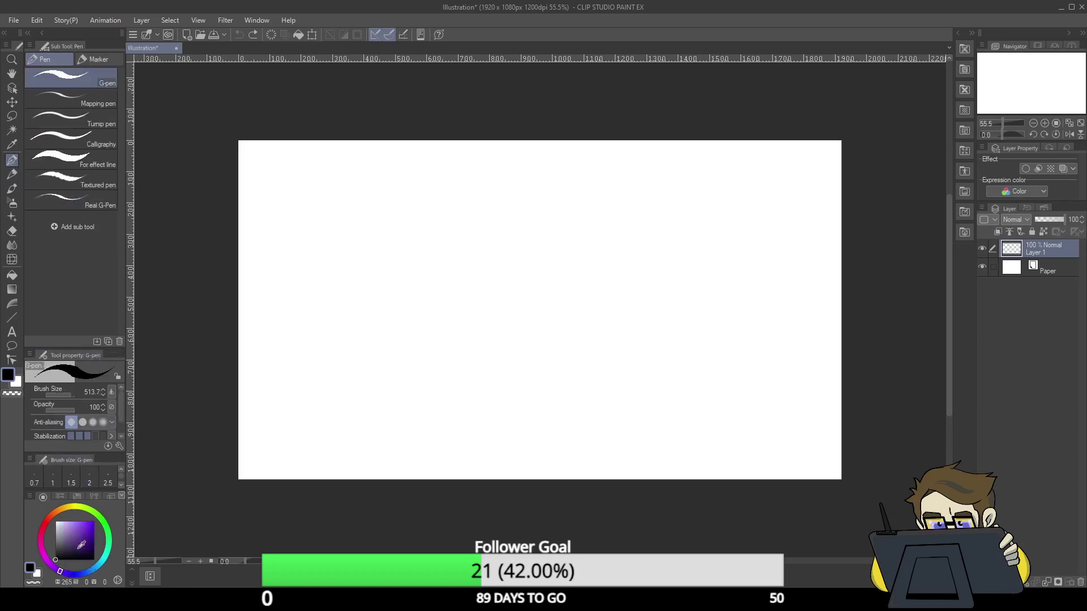
click(92, 546)
mouse_move(243, 158)
mouse_down()
mouse_move(231, 168)
mouse_move(231, 364)
mouse_move(245, 425)
mouse_move(303, 407)
mouse_move(658, 136)
mouse_move(770, 118)
mouse_move(650, 267)
mouse_move(571, 460)
mouse_move(716, 514)
mouse_move(784, 461)
mouse_up()
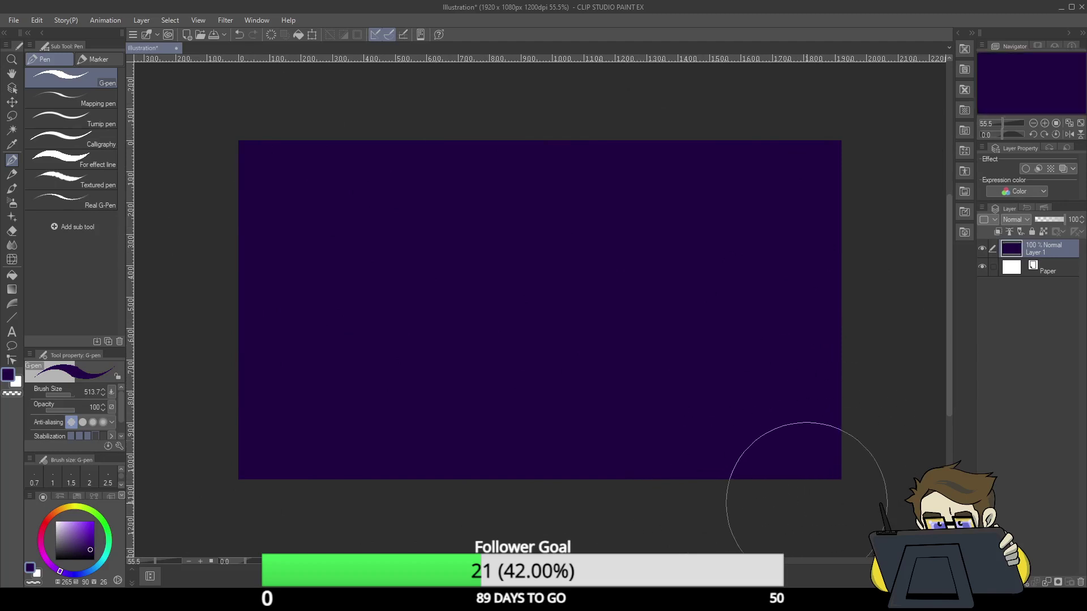
- Paint darker purple (hue 265, saturation 64, value 17) over most of the canvas and blend its edges into the background
click(80, 553)
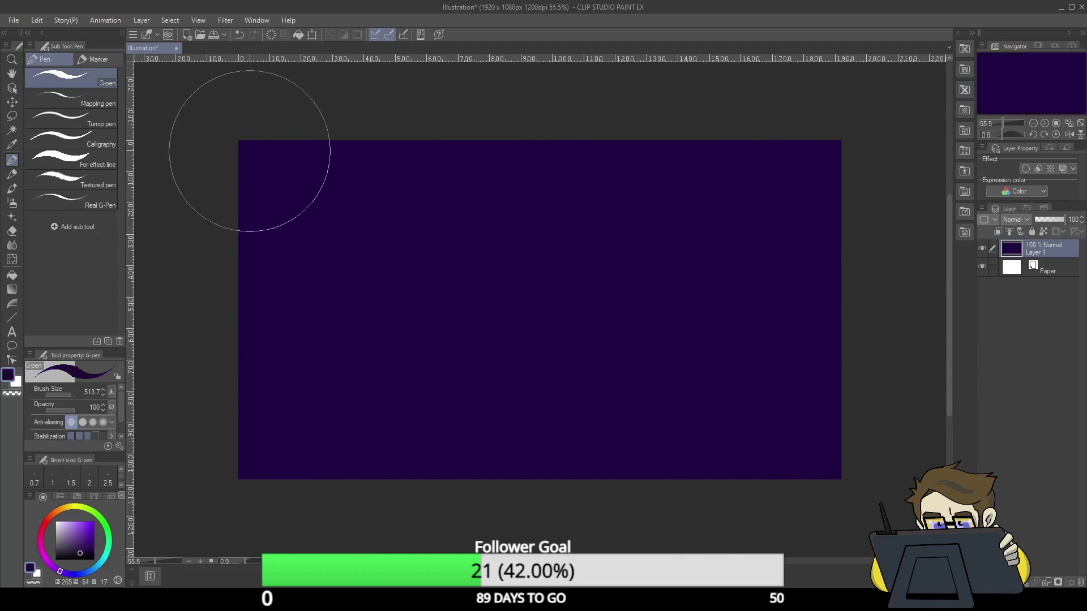
mouse_move(248, 148)
mouse_down()
mouse_move(261, 189)
mouse_move(378, 140)
mouse_move(259, 295)
mouse_move(418, 201)
mouse_move(314, 335)
mouse_move(365, 448)
mouse_move(584, 273)
mouse_move(537, 426)
mouse_move(594, 455)
mouse_move(594, 354)
mouse_move(487, 502)
mouse_move(622, 406)
mouse_move(344, 491)
mouse_move(231, 552)
mouse_move(244, 469)
mouse_move(253, 494)
mouse_move(423, 515)
mouse_move(661, 457)
mouse_move(579, 297)
mouse_up()
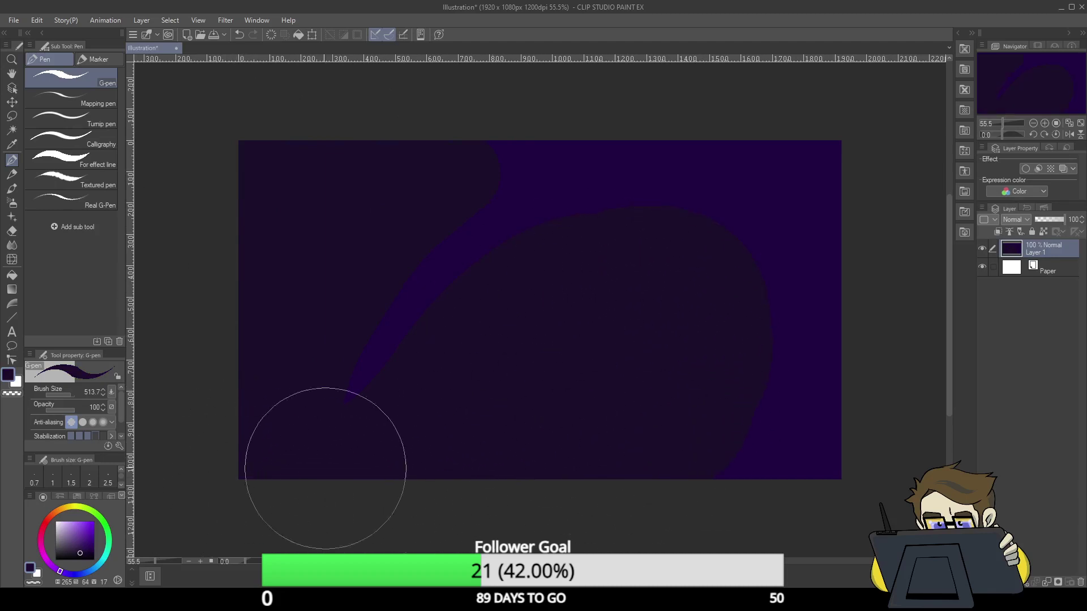
click(12, 245)
mouse_move(267, 262)
mouse_down()
mouse_move(350, 313)
mouse_move(352, 402)
mouse_move(356, 374)
mouse_move(416, 278)
mouse_move(468, 237)
mouse_move(337, 394)
mouse_move(539, 225)
mouse_move(382, 350)
mouse_move(499, 179)
mouse_move(465, 136)
mouse_move(496, 218)
mouse_move(484, 263)
mouse_move(658, 226)
mouse_move(777, 254)
mouse_move(712, 427)
mouse_move(724, 455)
mouse_move(740, 269)
mouse_move(759, 282)
mouse_move(697, 490)
mouse_move(774, 342)
mouse_move(711, 303)
mouse_move(662, 480)
mouse_move(841, 327)
mouse_move(765, 506)
mouse_move(853, 393)
mouse_move(830, 435)
mouse_move(681, 494)
mouse_move(604, 356)
mouse_move(574, 185)
mouse_move(536, 146)
mouse_move(613, 191)
mouse_move(621, 127)
mouse_move(692, 173)
mouse_move(681, 165)
mouse_move(826, 157)
mouse_move(685, 209)
mouse_move(821, 195)
mouse_move(840, 250)
mouse_move(834, 347)
mouse_move(710, 505)
mouse_move(673, 438)
mouse_move(722, 263)
mouse_move(756, 315)
mouse_move(693, 480)
mouse_move(789, 329)
mouse_move(774, 459)
mouse_move(707, 498)
mouse_move(655, 402)
mouse_move(648, 240)
mouse_move(419, 398)
mouse_move(372, 456)
mouse_move(372, 314)
mouse_move(332, 308)
mouse_move(464, 145)
mouse_move(509, 145)
mouse_move(435, 372)
mouse_move(488, 313)
mouse_move(744, 261)
mouse_move(629, 190)
mouse_move(527, 397)
mouse_move(505, 318)
mouse_move(699, 192)
mouse_move(619, 160)
mouse_move(617, 334)
mouse_move(427, 422)
mouse_up()
- Cover the entire canvas, including the brighter right side, with the G-pen in the same darker purple
key(p)
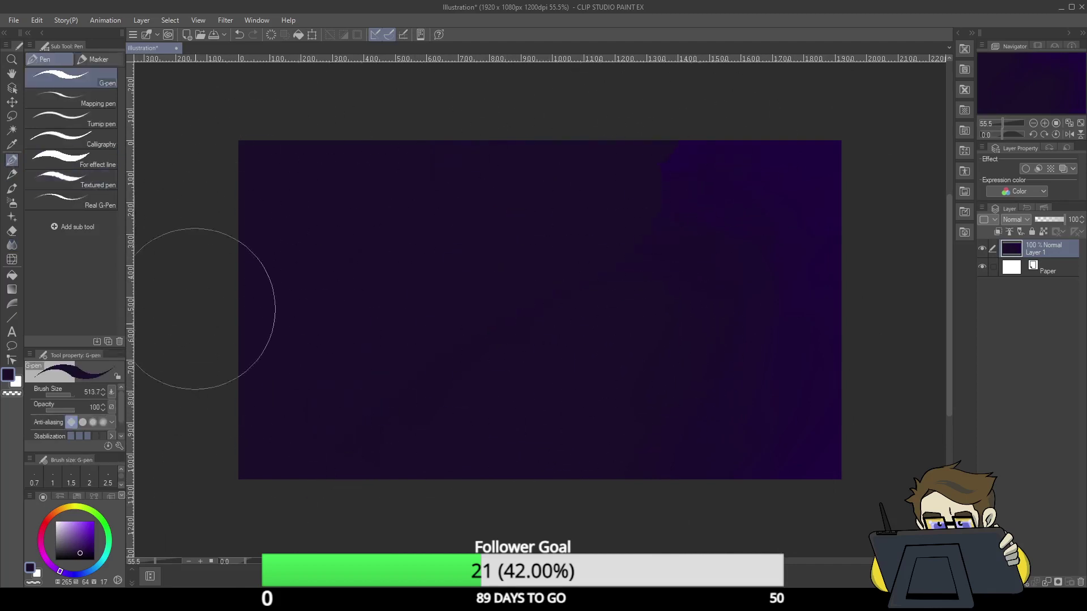
mouse_move(214, 303)
mouse_down()
mouse_move(552, 181)
mouse_move(644, 179)
mouse_move(525, 325)
mouse_move(765, 189)
mouse_move(516, 439)
mouse_move(863, 211)
mouse_up()
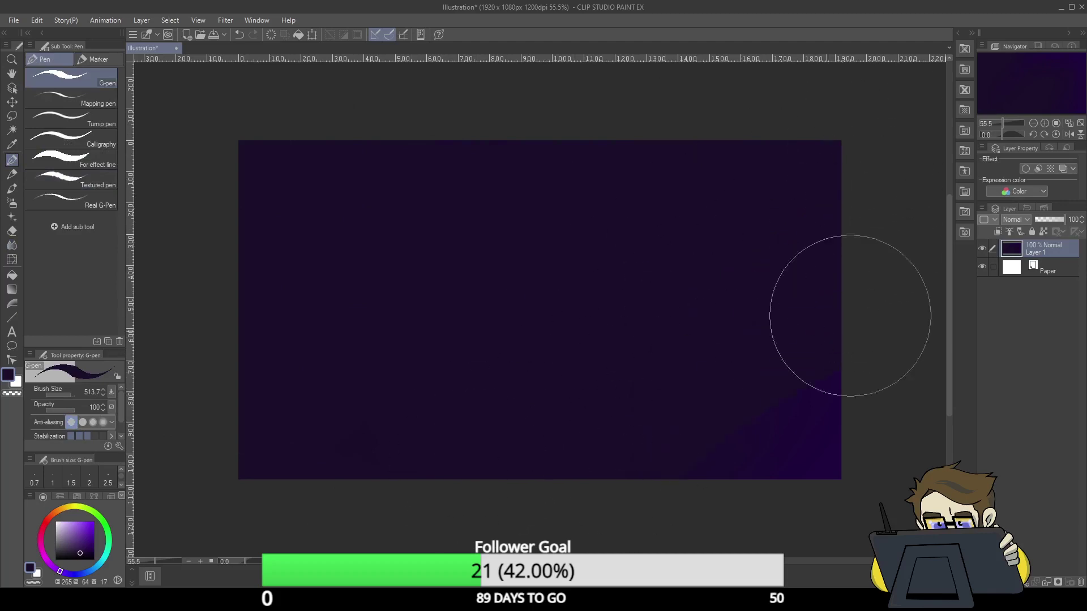
mouse_move(815, 316)
mouse_down()
mouse_move(745, 473)
mouse_move(840, 468)
mouse_up()
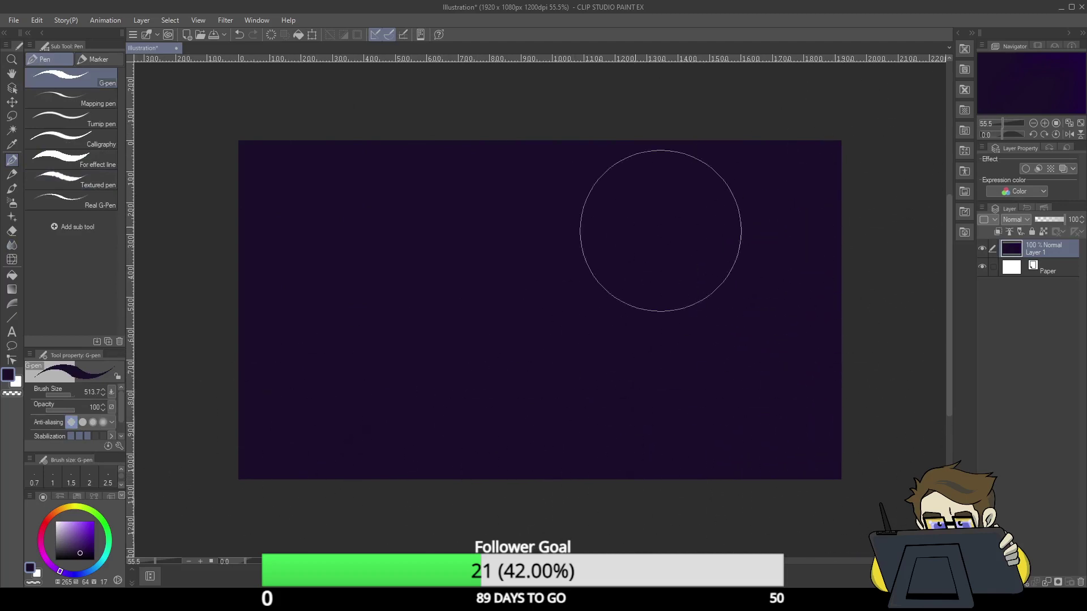
click(72, 557)
mouse_move(235, 466)
mouse_down()
mouse_move(331, 466)
mouse_move(355, 348)
mouse_move(233, 512)
mouse_move(345, 374)
mouse_move(184, 439)
mouse_move(300, 481)
mouse_move(284, 443)
mouse_up()
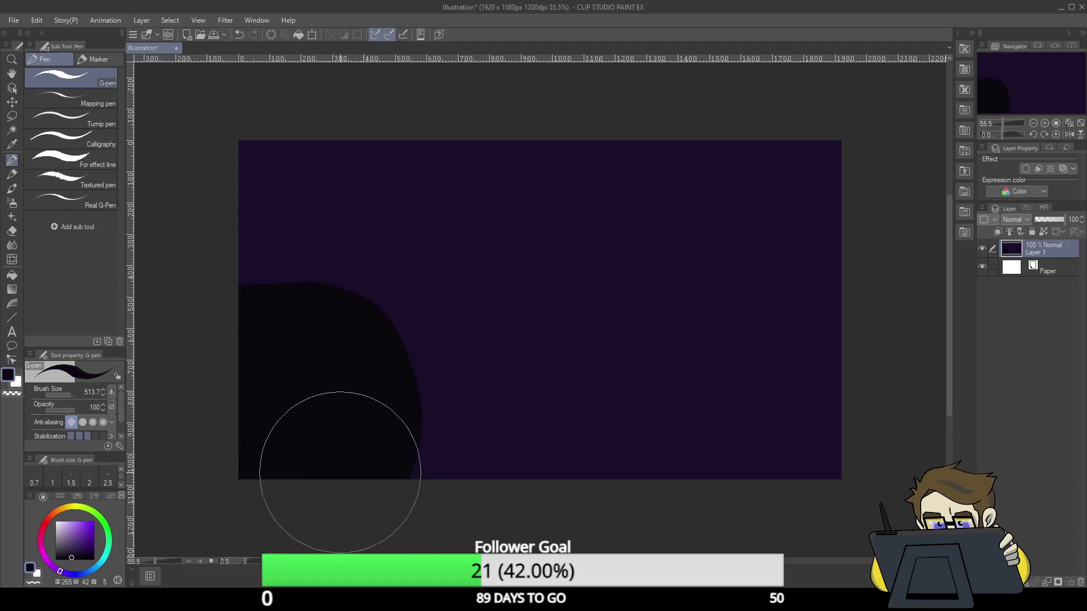
key(ctrl+z)
- Repaint the canvas in purple 265/55/14 (HSV) and cover its lower-left area diagonally with near-black purple 265/38/8
click(76, 553)
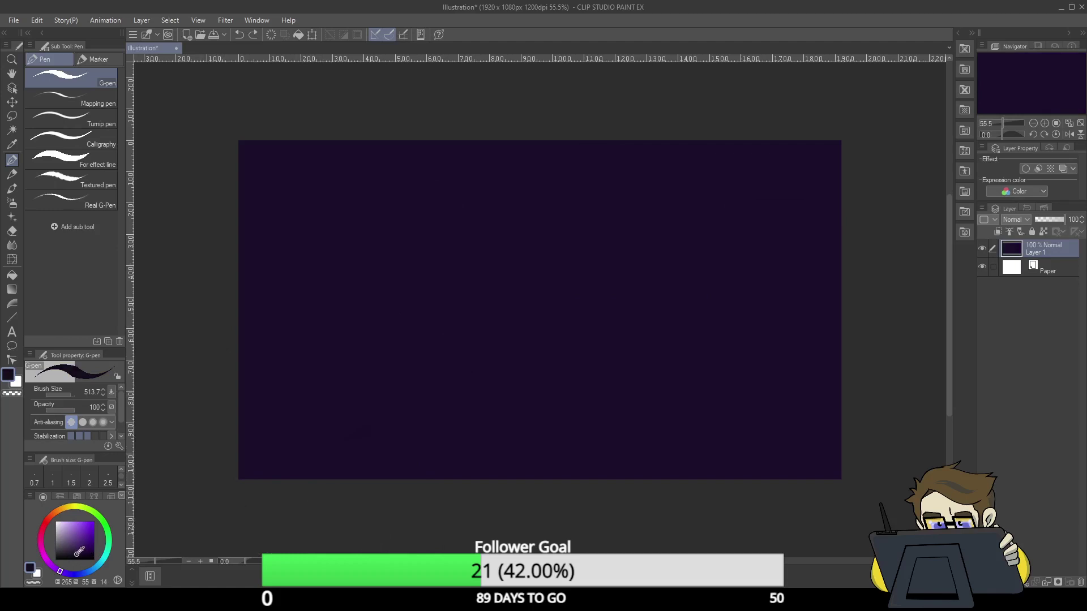
mouse_move(266, 121)
mouse_down()
mouse_move(272, 182)
mouse_move(250, 242)
mouse_move(273, 273)
mouse_move(303, 413)
mouse_move(753, 250)
mouse_move(325, 481)
mouse_move(632, 213)
mouse_move(873, 163)
mouse_move(878, 328)
mouse_move(801, 463)
mouse_up()
drag(85, 556, 70, 556)
mouse_move(246, 346)
mouse_down()
mouse_move(216, 271)
mouse_move(321, 171)
mouse_move(212, 371)
mouse_move(376, 214)
mouse_move(302, 386)
mouse_move(318, 411)
mouse_move(496, 292)
mouse_move(439, 435)
mouse_move(500, 451)
mouse_move(669, 385)
mouse_move(695, 435)
mouse_move(762, 497)
mouse_up()
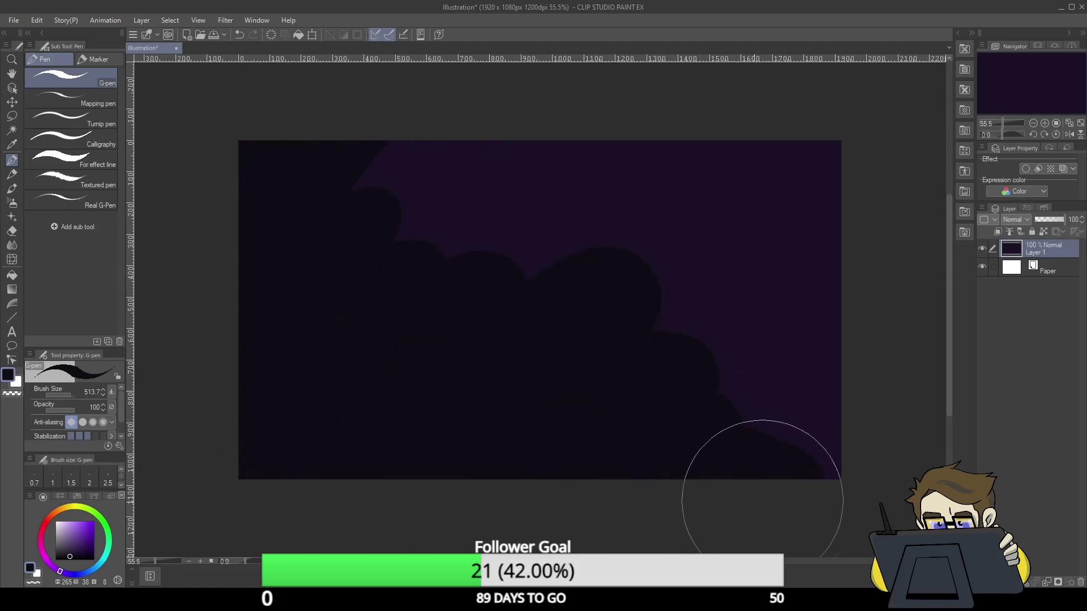
- Blend the near-black area into the dark purple background with the Soothing watercolor blend tool
click(12, 244)
mouse_move(432, 127)
mouse_down()
mouse_move(374, 141)
mouse_move(337, 121)
mouse_move(445, 204)
mouse_move(445, 242)
mouse_move(423, 231)
mouse_move(564, 214)
mouse_move(572, 244)
mouse_move(623, 233)
mouse_move(660, 252)
mouse_move(691, 304)
mouse_move(678, 367)
mouse_move(759, 436)
mouse_move(786, 492)
mouse_up()
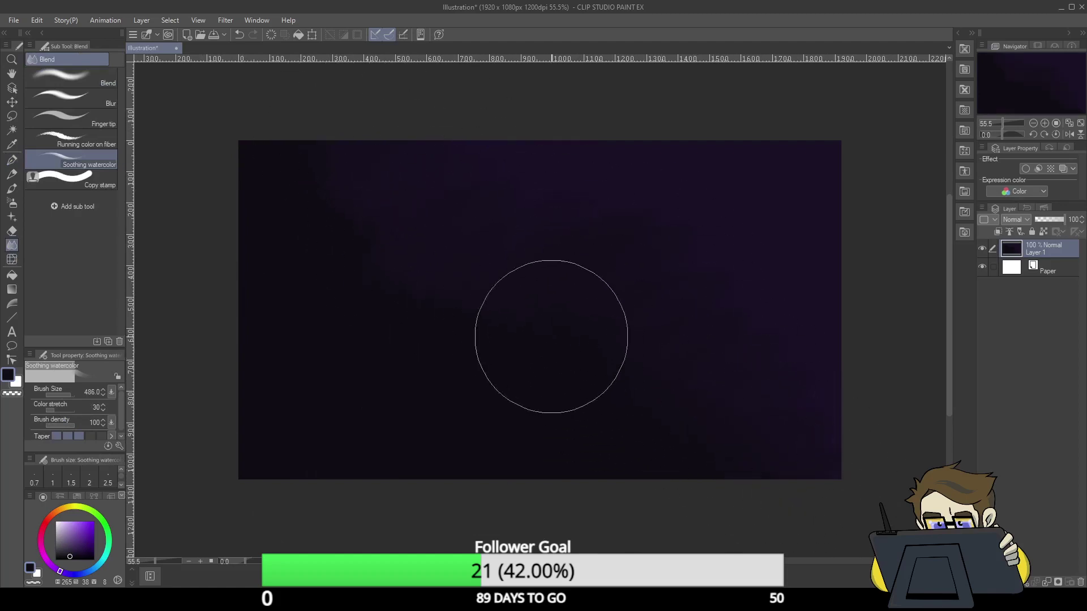
mouse_move(551, 337)
mouse_down()
mouse_move(352, 223)
mouse_move(321, 122)
mouse_move(359, 238)
mouse_move(467, 204)
mouse_move(388, 197)
mouse_move(408, 145)
mouse_move(461, 175)
mouse_move(616, 171)
mouse_move(587, 165)
mouse_move(689, 184)
mouse_move(679, 260)
mouse_move(856, 420)
mouse_move(670, 391)
mouse_move(617, 340)
mouse_move(512, 291)
mouse_move(425, 272)
mouse_move(461, 126)
mouse_move(428, 189)
mouse_move(474, 225)
mouse_move(619, 238)
mouse_move(538, 238)
mouse_move(496, 297)
mouse_move(516, 367)
mouse_move(585, 189)
mouse_move(427, 140)
mouse_move(316, 145)
mouse_move(660, 151)
mouse_move(697, 253)
mouse_move(691, 392)
mouse_move(844, 432)
mouse_move(539, 461)
mouse_move(623, 280)
mouse_move(539, 279)
mouse_move(516, 211)
mouse_move(531, 272)
mouse_move(797, 430)
mouse_move(749, 437)
mouse_move(458, 236)
mouse_move(296, 395)
mouse_up()
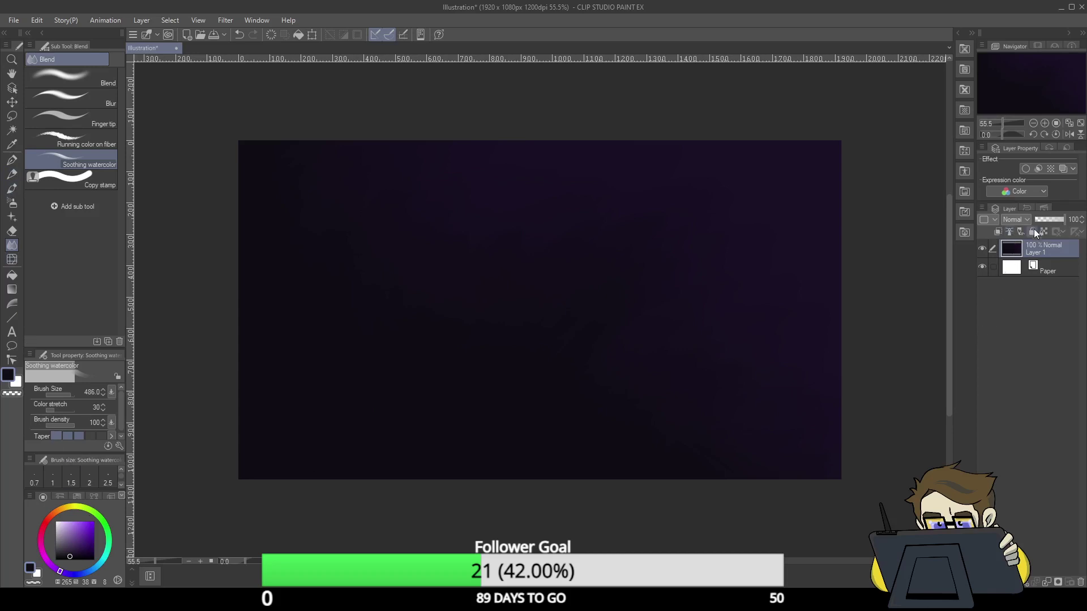
- Add a new layer above the background and switch to the Wet wash watercolor brush
key(ctrl+shift+n)
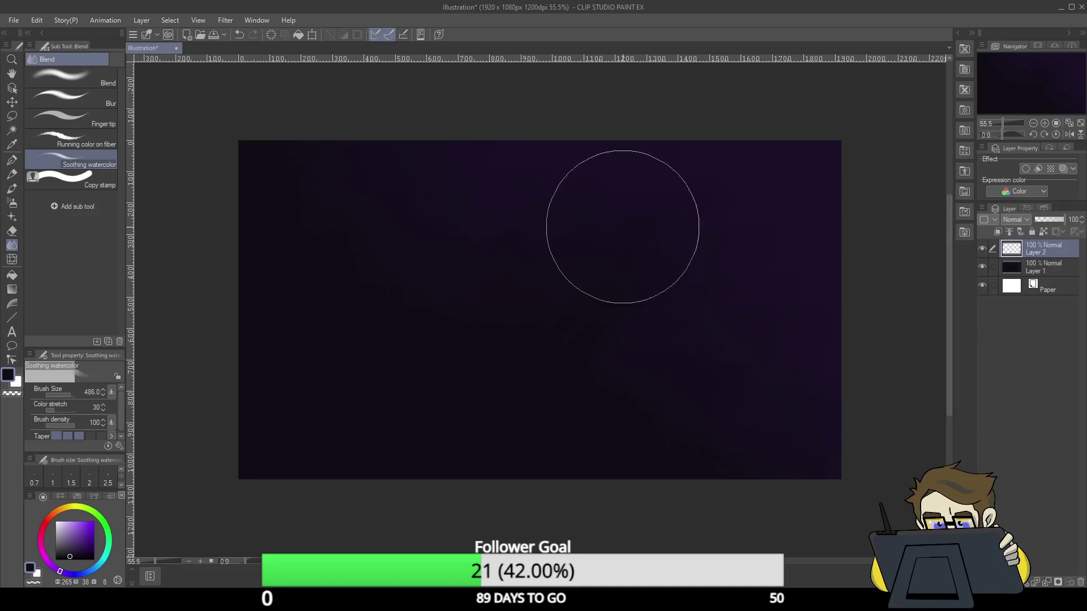
click(12, 160)
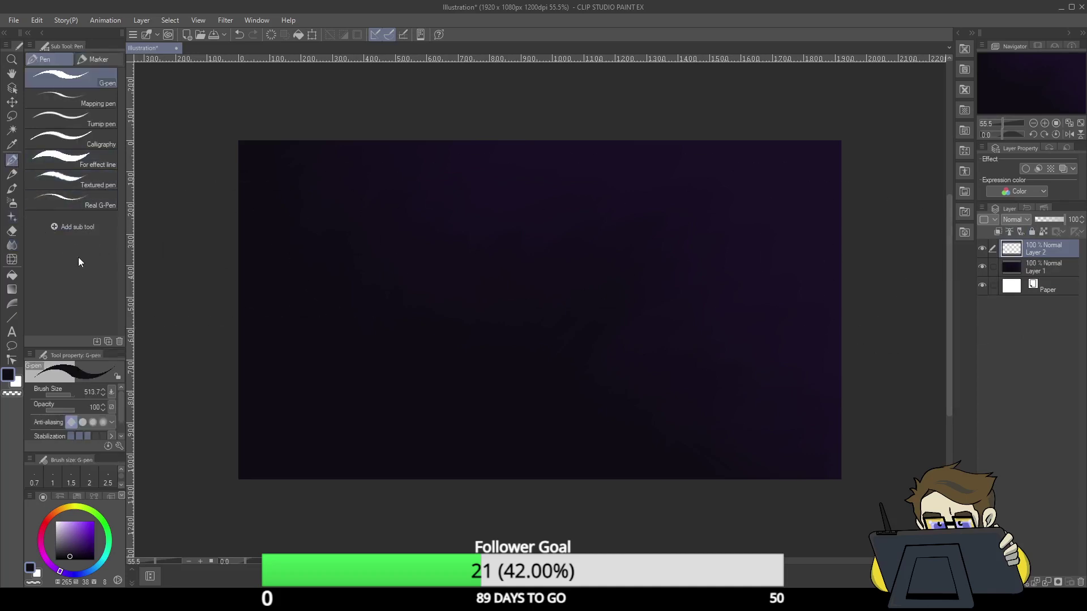
click(12, 190)
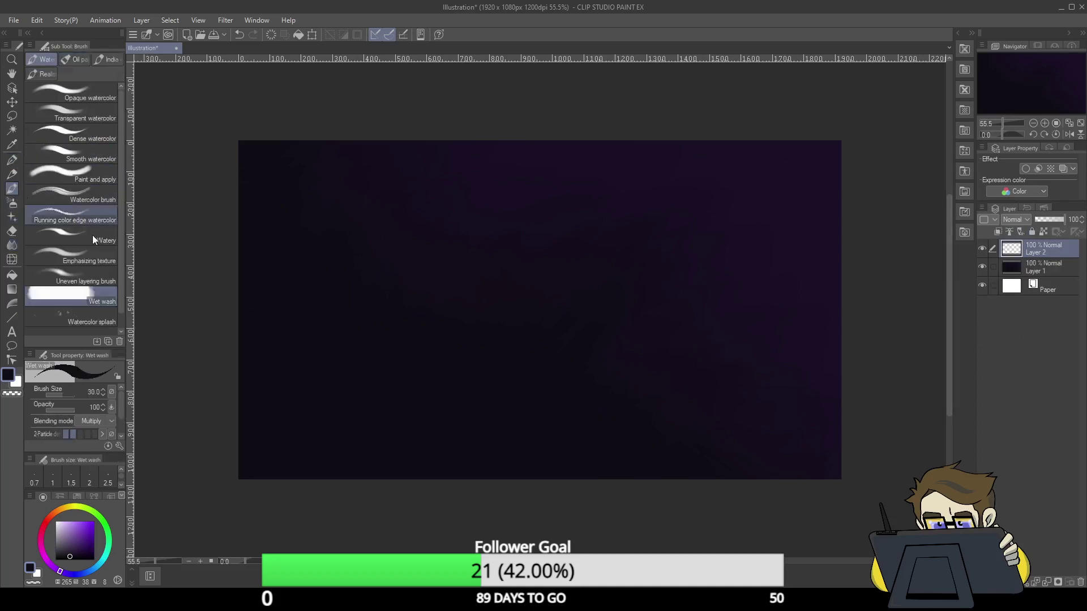
click(81, 534)
mouse_move(433, 280)
mouse_down()
mouse_move(524, 275)
mouse_move(457, 310)
mouse_up()
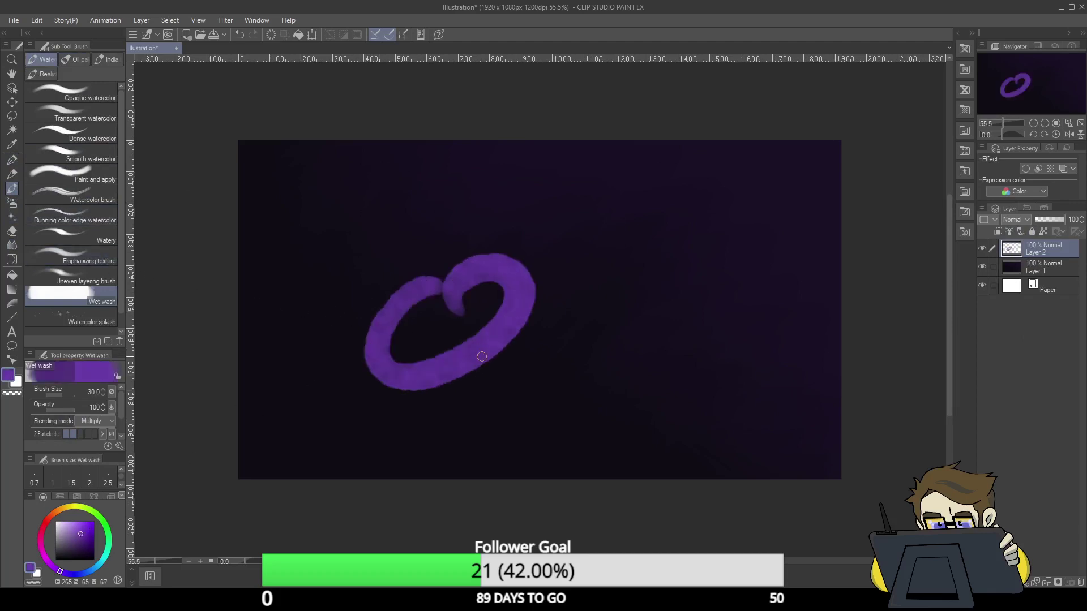
key(ctrl+z)
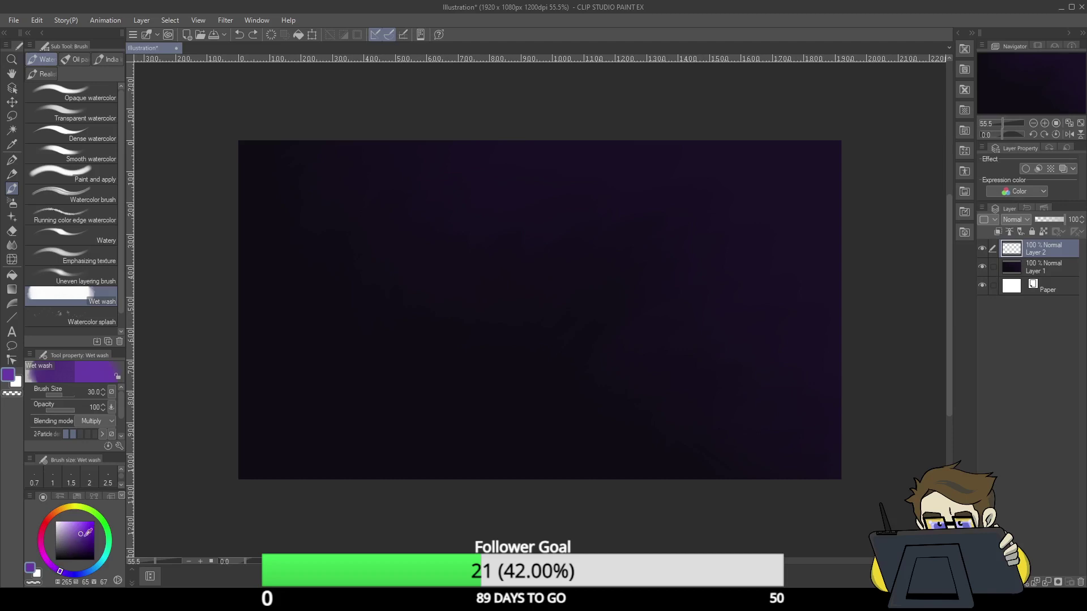
- Set the drawing color to light mint green with hue 150, saturation 51 and value 89
click(108, 533)
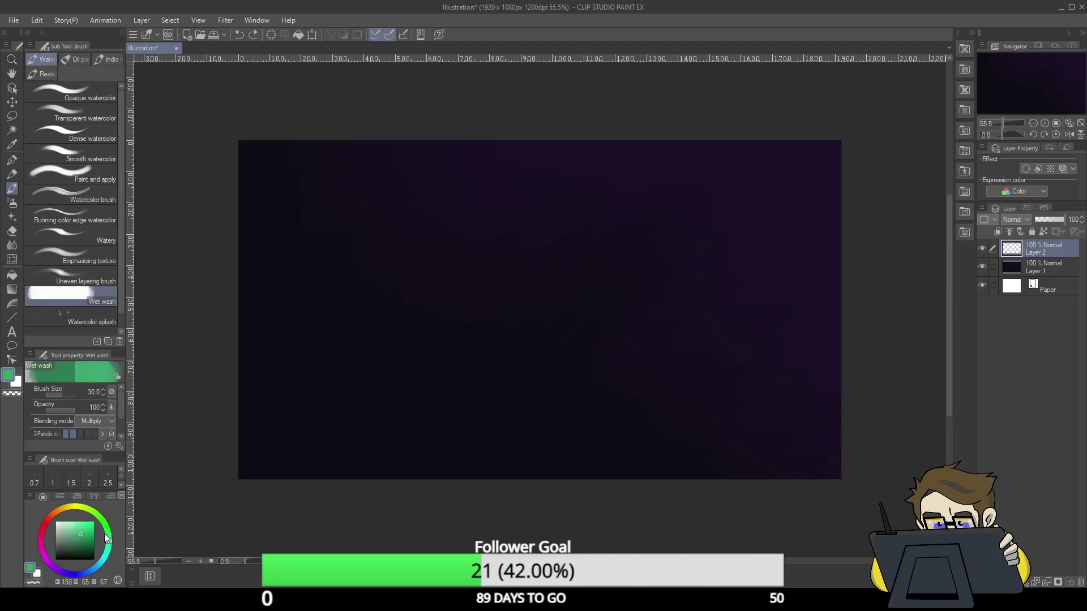
click(81, 521)
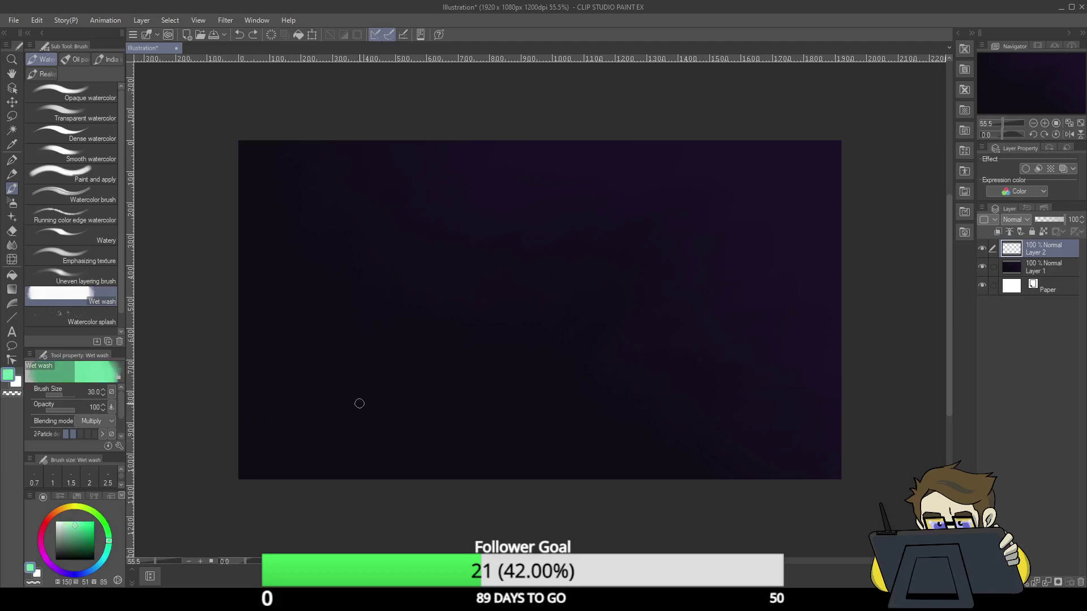
click(65, 396)
mouse_move(121, 411)
mouse_down()
mouse_move(120, 430)
mouse_move(120, 399)
mouse_up()
mouse_move(360, 335)
mouse_down()
mouse_move(412, 287)
mouse_move(535, 348)
mouse_move(587, 301)
mouse_move(550, 349)
mouse_move(548, 372)
mouse_up()
key(ctrl+z)
drag(66, 397, 64, 393)
drag(390, 427, 552, 363)
mouse_move(475, 413)
mouse_down()
mouse_move(562, 306)
mouse_move(497, 386)
mouse_move(572, 314)
mouse_up()
drag(544, 393, 597, 348)
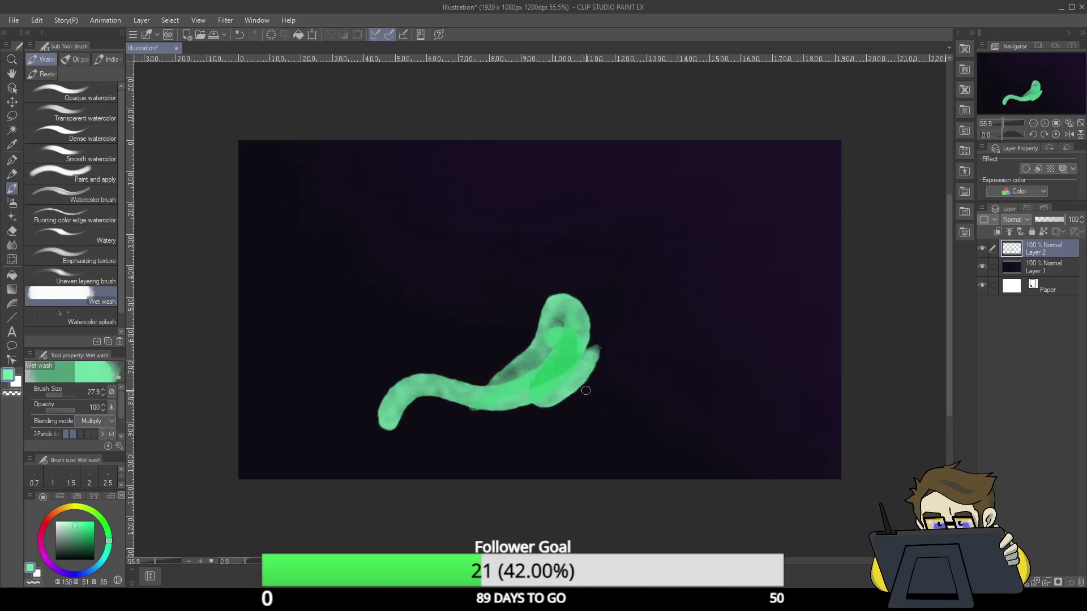
key(ctrl+z)
key(ctrl+z)
key(ctrl+z)
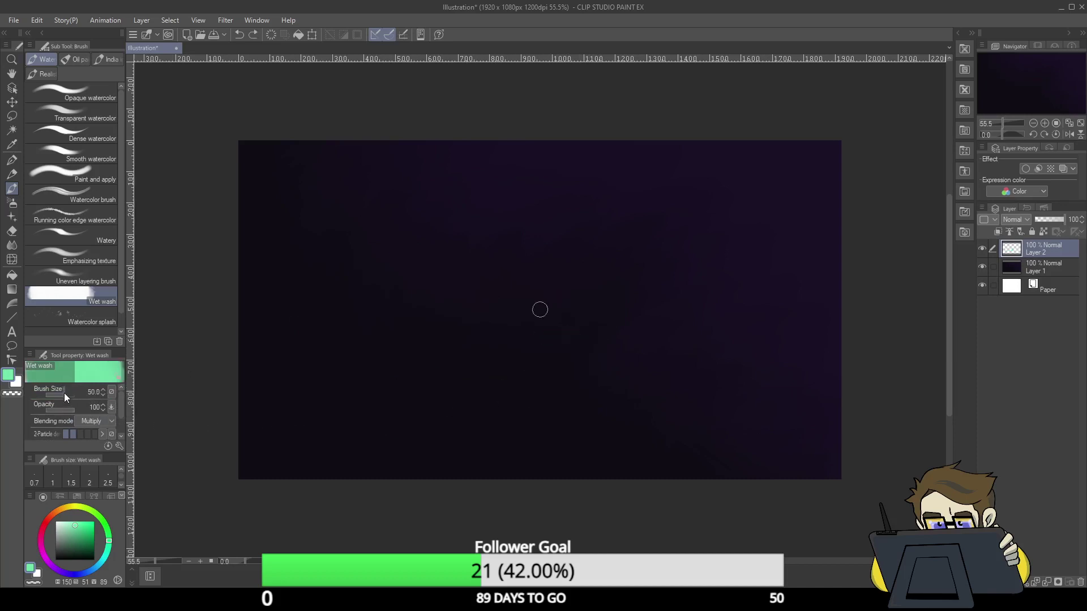
- Set the Wet wash brush size to 60.7 and paint cloudy green patches diagonally across the upper canvas, upper left and lower left
click(64, 395)
mouse_move(585, 123)
mouse_down()
mouse_move(540, 178)
mouse_move(628, 125)
mouse_move(627, 179)
mouse_move(579, 235)
mouse_move(601, 274)
mouse_move(676, 248)
mouse_move(725, 259)
mouse_move(682, 332)
mouse_move(745, 365)
mouse_up()
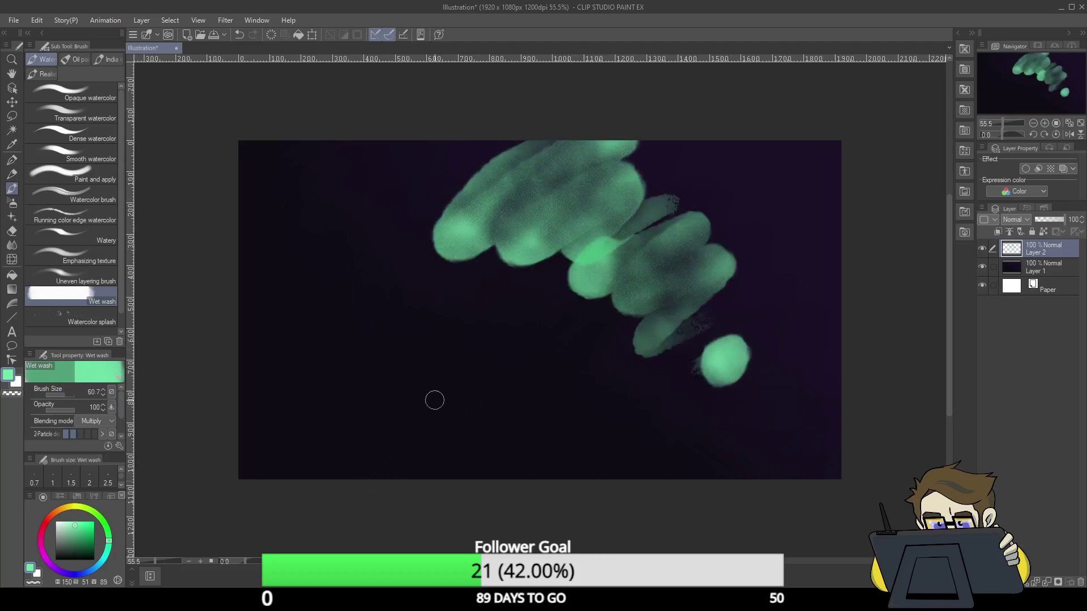
mouse_move(352, 362)
mouse_down()
mouse_move(311, 444)
mouse_move(375, 481)
mouse_move(457, 407)
mouse_move(504, 443)
mouse_move(528, 484)
mouse_move(572, 485)
mouse_up()
mouse_move(463, 213)
mouse_down()
mouse_move(334, 292)
mouse_move(391, 181)
mouse_move(340, 187)
mouse_move(359, 150)
mouse_move(357, 176)
mouse_up()
- Smudge the upper and lower-left green patches into the dark background with the Finger tip blend tool at brush size 194.5
click(11, 245)
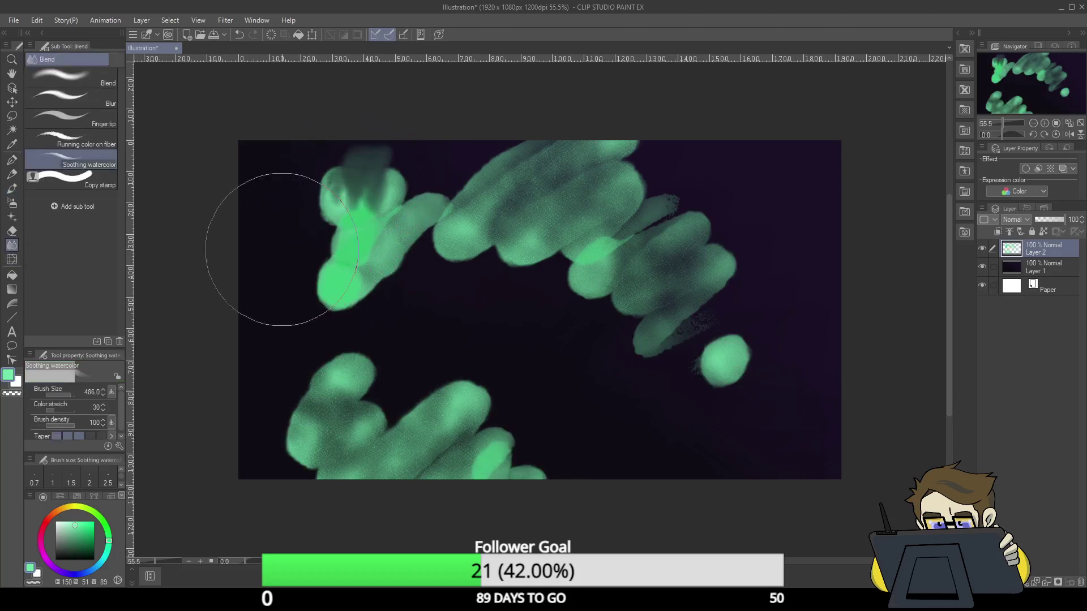
click(71, 118)
mouse_move(383, 138)
mouse_down()
mouse_move(368, 176)
mouse_move(351, 165)
mouse_move(386, 140)
mouse_move(386, 177)
mouse_move(357, 198)
mouse_move(362, 183)
mouse_move(333, 195)
mouse_up()
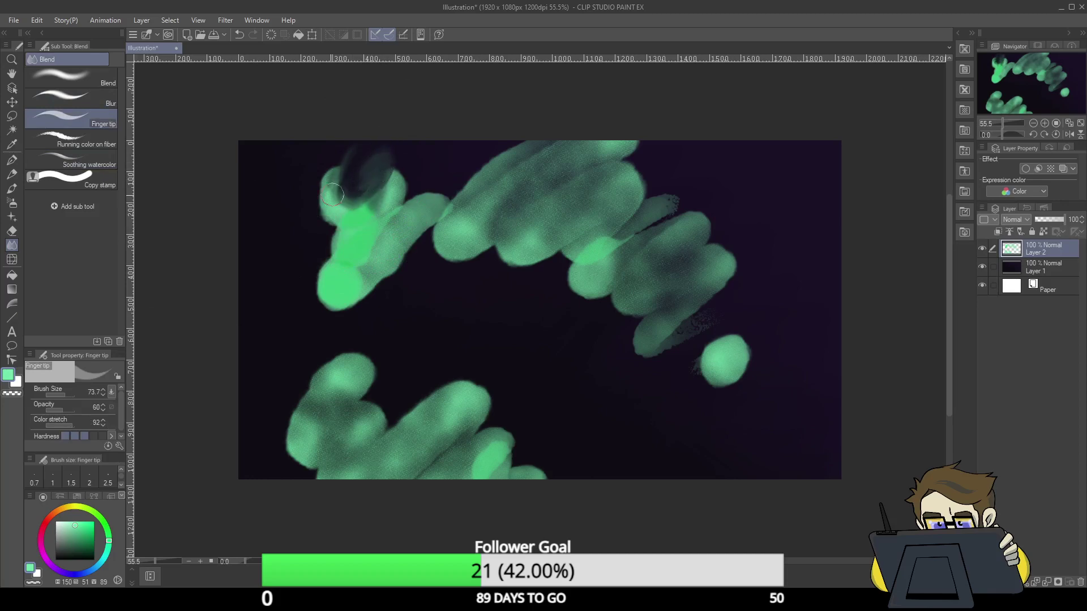
click(68, 393)
mouse_move(396, 150)
mouse_down()
mouse_move(373, 160)
mouse_move(362, 201)
mouse_move(414, 161)
mouse_move(410, 175)
mouse_move(301, 303)
mouse_move(346, 235)
mouse_move(318, 295)
mouse_move(395, 195)
mouse_move(354, 250)
mouse_move(390, 198)
mouse_move(372, 232)
mouse_move(399, 208)
mouse_move(372, 251)
mouse_move(345, 278)
mouse_move(439, 176)
mouse_move(345, 285)
mouse_move(400, 295)
mouse_move(493, 204)
mouse_up()
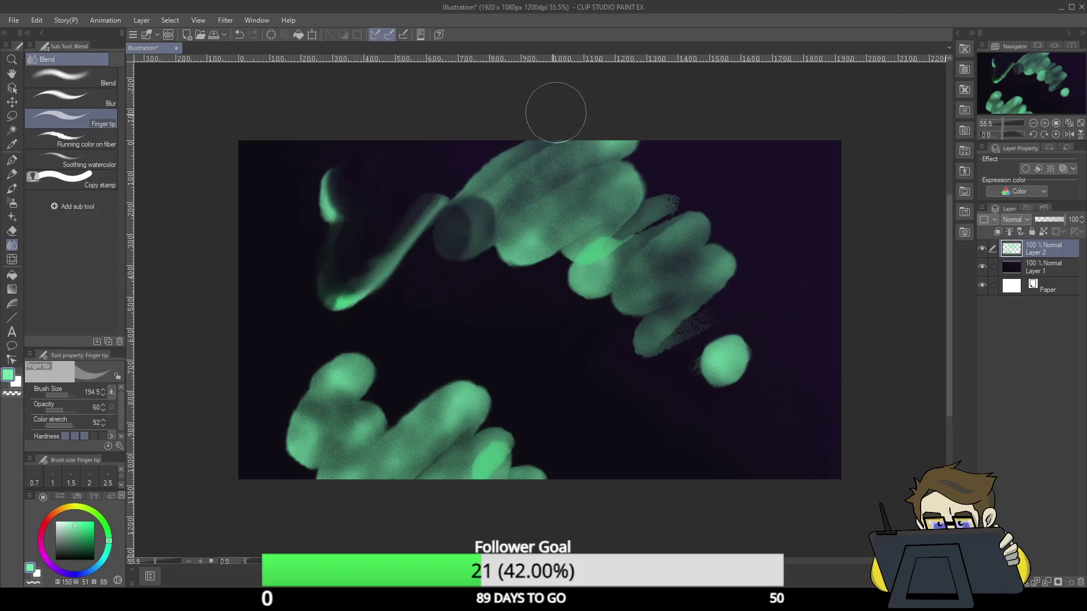
mouse_move(556, 113)
mouse_down()
mouse_move(492, 206)
mouse_move(529, 164)
mouse_move(497, 174)
mouse_move(491, 150)
mouse_move(497, 170)
mouse_move(531, 152)
mouse_move(568, 162)
mouse_move(522, 145)
mouse_move(640, 149)
mouse_move(474, 150)
mouse_move(706, 150)
mouse_move(526, 163)
mouse_move(470, 218)
mouse_move(524, 164)
mouse_move(605, 160)
mouse_move(533, 230)
mouse_move(589, 168)
mouse_move(555, 215)
mouse_move(689, 156)
mouse_move(599, 238)
mouse_move(693, 174)
mouse_move(624, 264)
mouse_move(702, 198)
mouse_move(678, 217)
mouse_move(684, 237)
mouse_move(772, 194)
mouse_move(679, 266)
mouse_move(678, 291)
mouse_move(761, 243)
mouse_move(696, 305)
mouse_move(788, 242)
mouse_up()
mouse_move(675, 282)
mouse_down()
mouse_move(689, 192)
mouse_move(605, 253)
mouse_move(632, 175)
mouse_move(675, 204)
mouse_move(768, 310)
mouse_move(724, 357)
mouse_move(764, 308)
mouse_move(724, 349)
mouse_up()
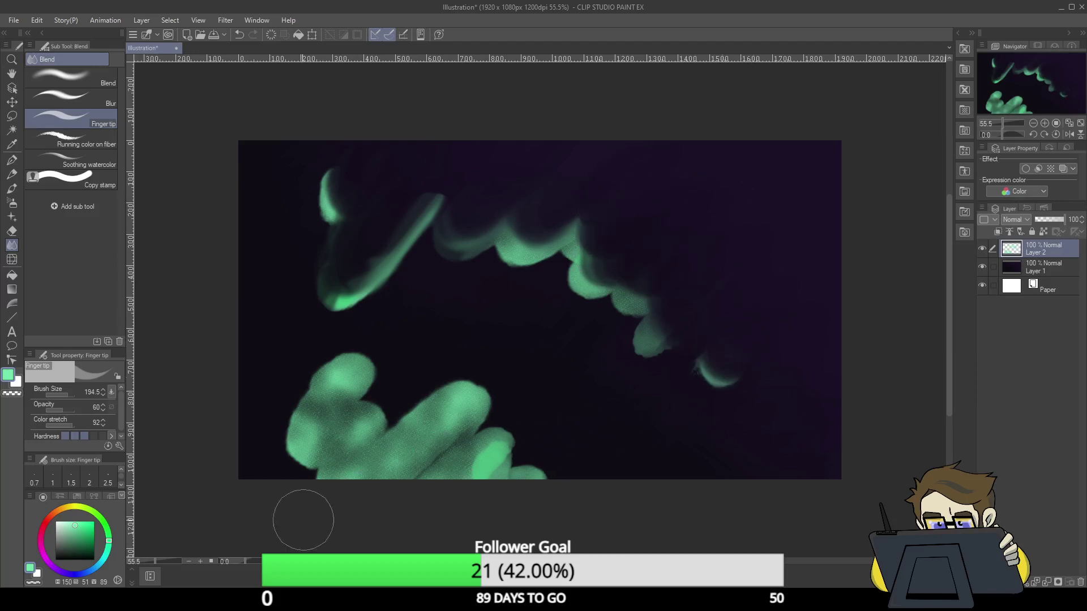
mouse_move(379, 348)
mouse_down()
mouse_move(333, 391)
mouse_move(372, 344)
mouse_move(321, 399)
mouse_move(407, 344)
mouse_move(396, 399)
mouse_move(415, 378)
mouse_move(338, 461)
mouse_move(401, 385)
mouse_move(473, 371)
mouse_move(408, 452)
mouse_move(496, 356)
mouse_move(389, 484)
mouse_move(526, 386)
mouse_move(436, 481)
mouse_move(476, 458)
mouse_move(496, 422)
mouse_move(442, 466)
mouse_move(471, 374)
mouse_move(405, 449)
mouse_move(367, 351)
mouse_move(324, 391)
mouse_move(357, 358)
mouse_move(546, 471)
mouse_move(554, 437)
mouse_move(446, 468)
mouse_up()
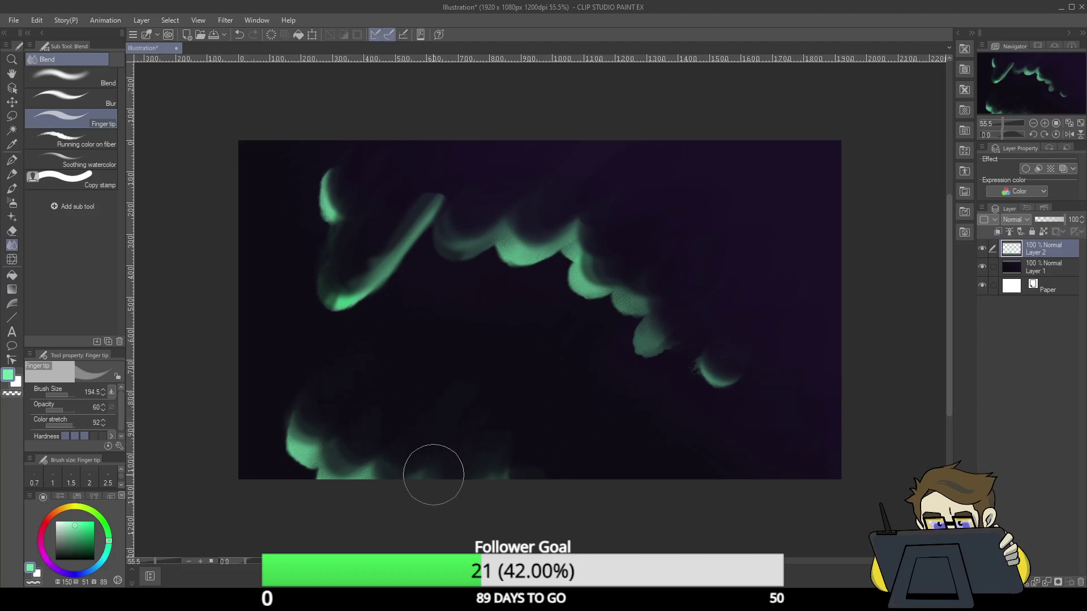
click(12, 190)
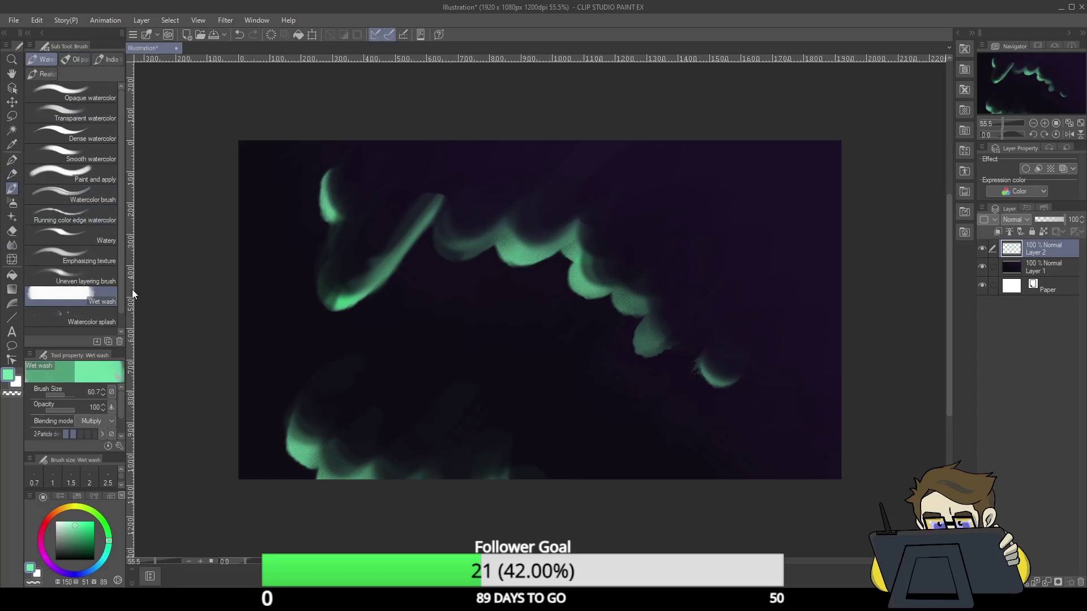
key(p)
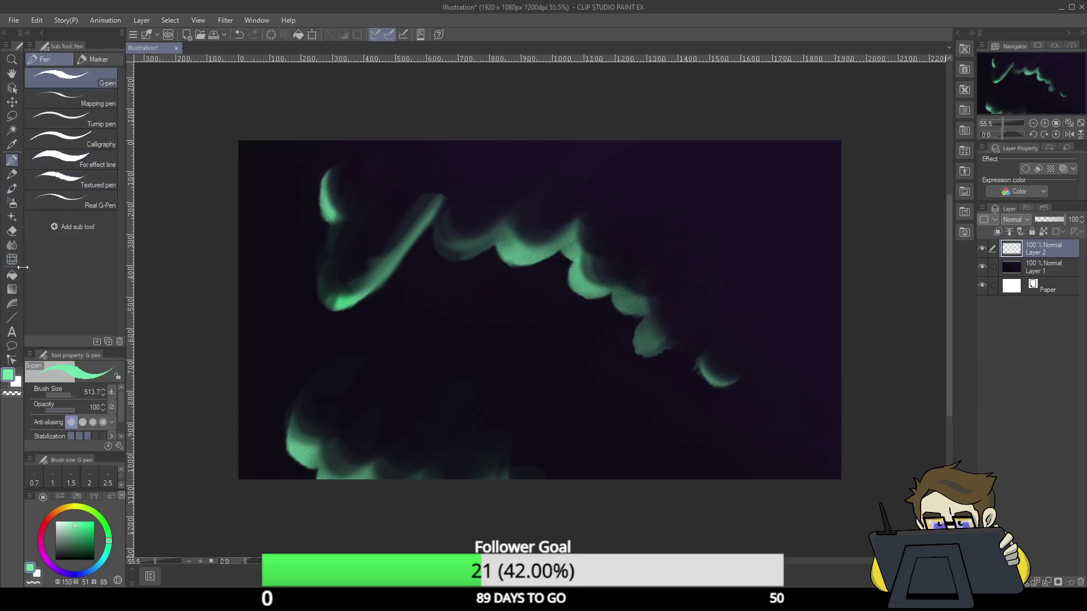
key(b)
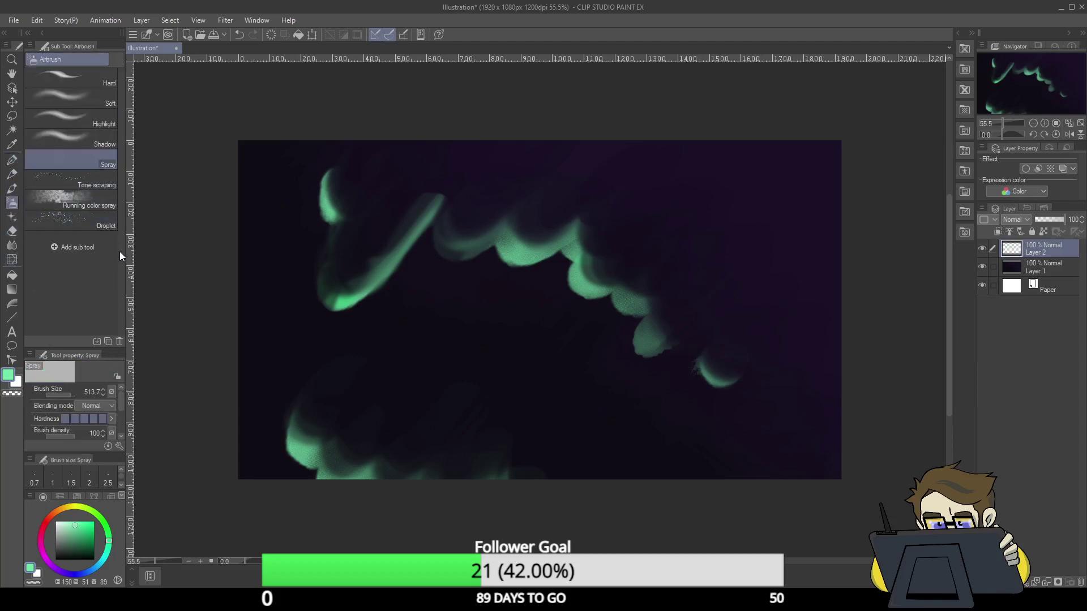
key(p)
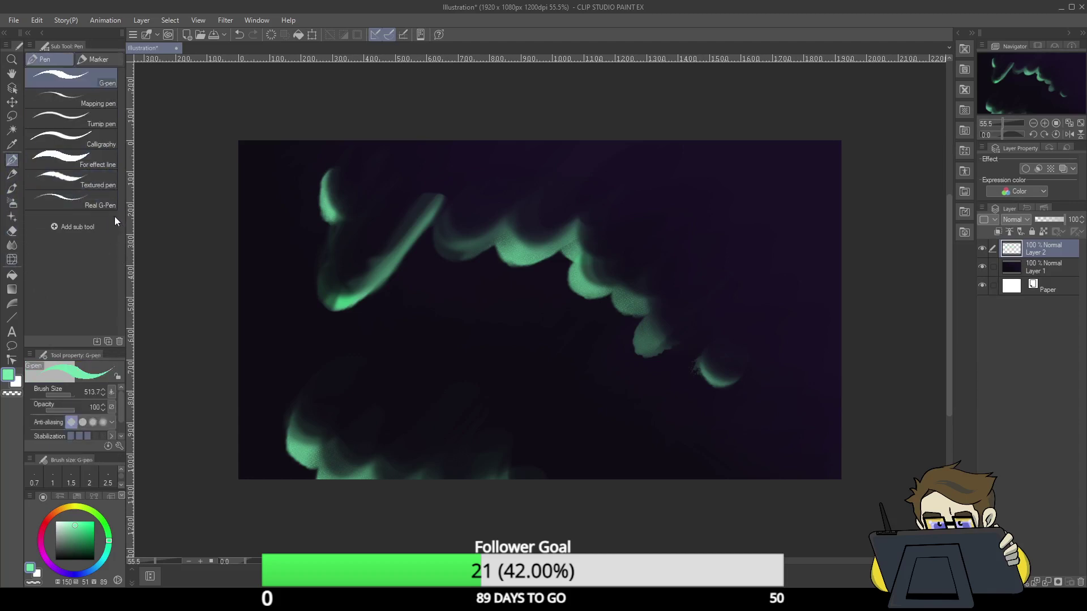
key(b)
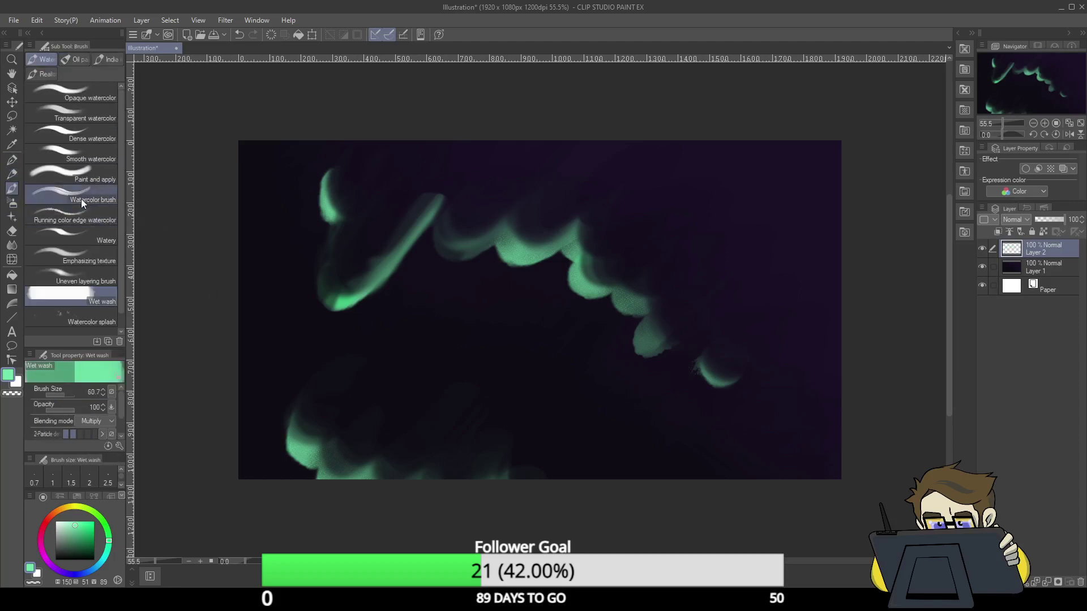
click(82, 201)
drag(308, 438, 376, 338)
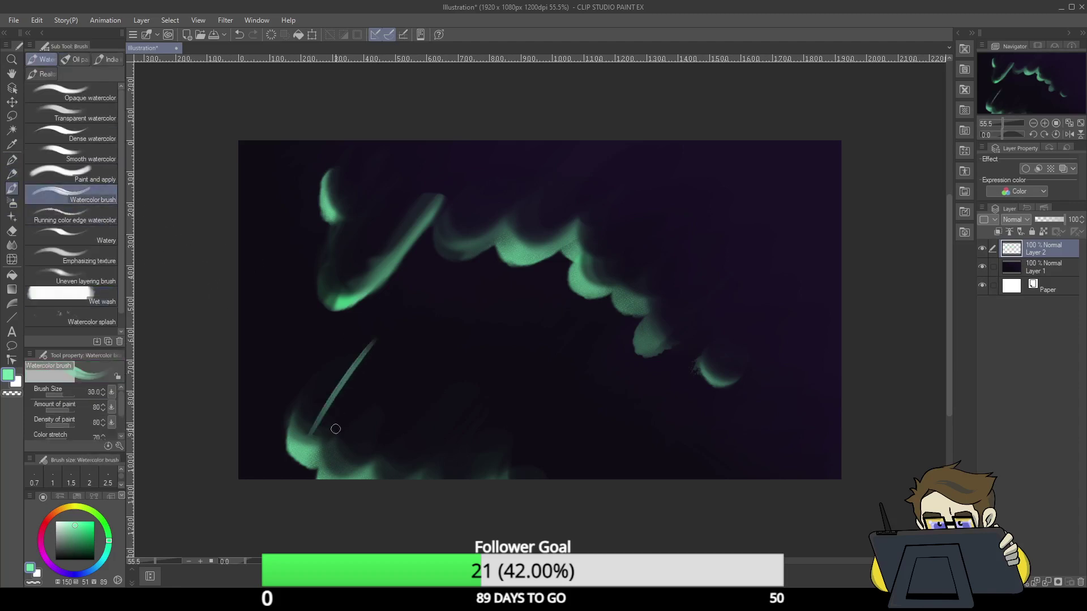
key(ctrl+z)
- Set the color to hue 150, saturation 48, value 95 and paint diagonal Wet wash strokes across the canvas's lower-left area and lower edge
click(102, 299)
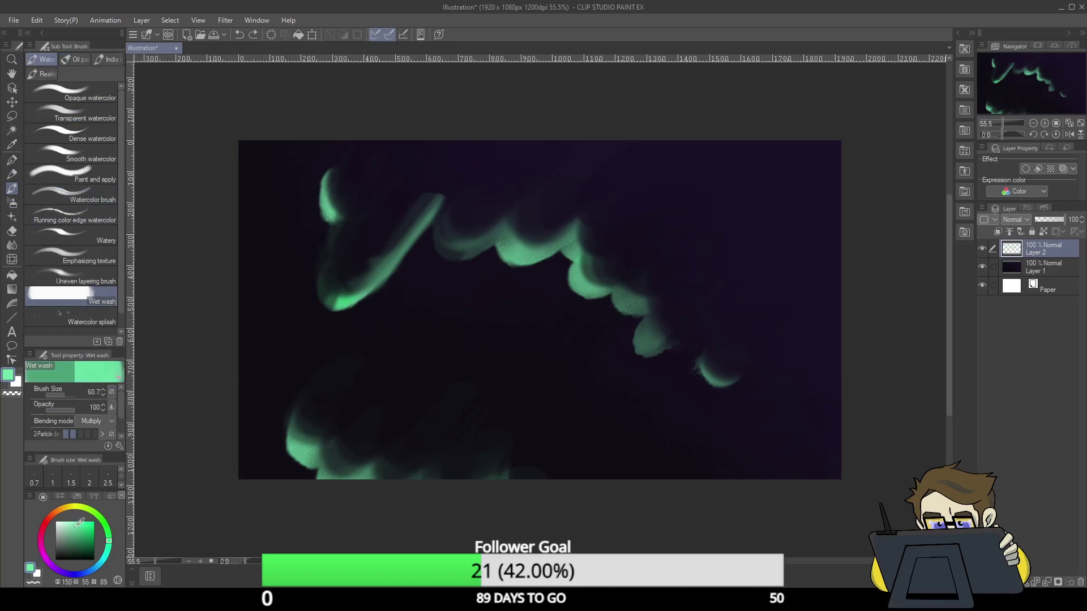
mouse_move(288, 431)
mouse_down()
mouse_move(331, 362)
mouse_move(323, 424)
mouse_move(344, 417)
mouse_move(357, 355)
mouse_move(399, 314)
mouse_up()
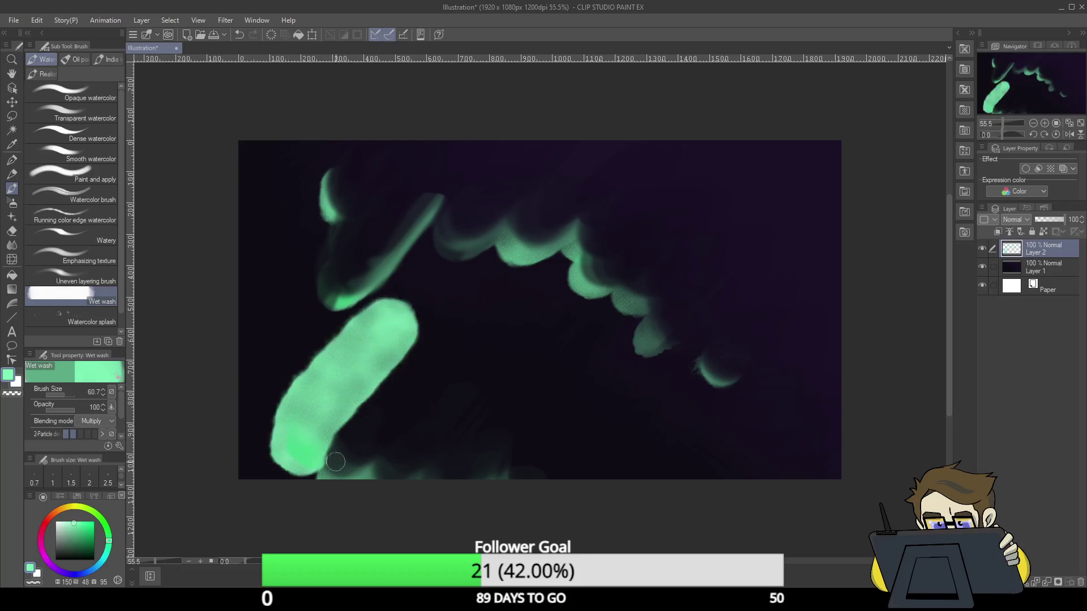
drag(334, 469, 447, 350)
mouse_move(390, 489)
mouse_down()
mouse_move(452, 409)
mouse_move(436, 494)
mouse_move(463, 460)
mouse_move(494, 449)
mouse_move(485, 494)
mouse_move(547, 417)
mouse_move(528, 479)
mouse_move(563, 458)
mouse_move(571, 469)
mouse_move(614, 440)
mouse_up()
mouse_move(600, 487)
mouse_down()
mouse_move(637, 456)
mouse_move(673, 461)
mouse_up()
- Paint a broad band of overlapping diagonal Wet wash strokes from the canvas's upper left across to its right edge
drag(320, 198, 374, 142)
drag(325, 247, 457, 114)
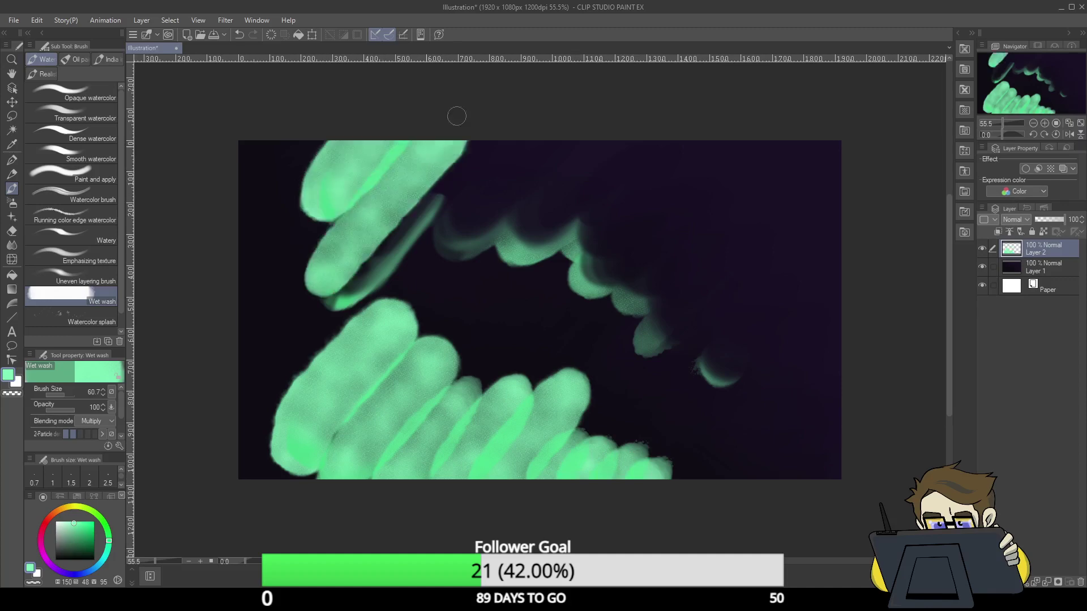
mouse_move(396, 266)
mouse_down()
mouse_move(481, 141)
mouse_move(456, 232)
mouse_move(569, 144)
mouse_up()
drag(492, 252, 639, 144)
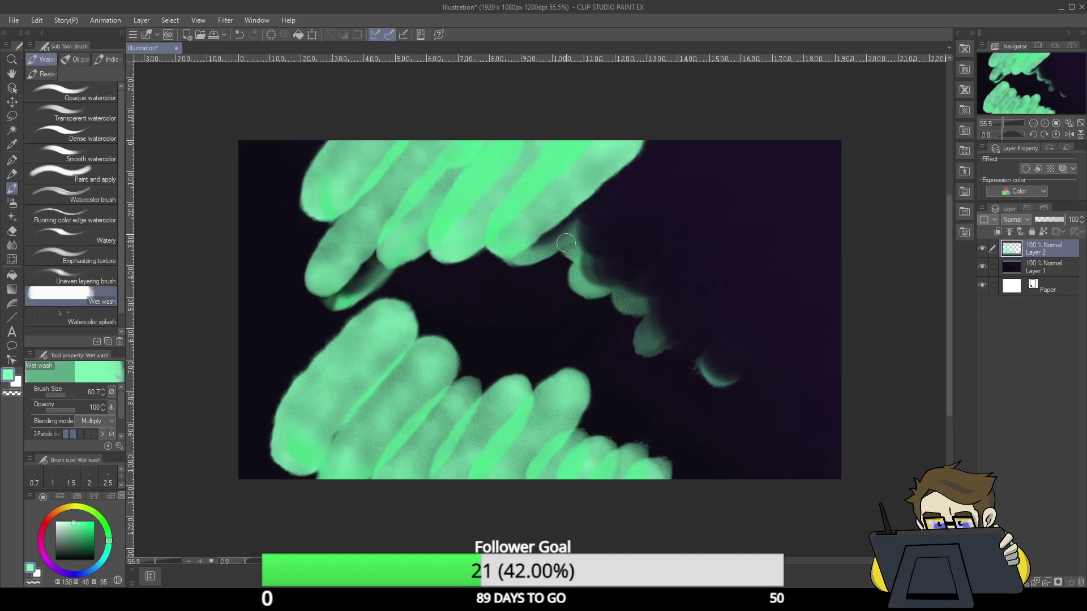
drag(555, 263, 667, 158)
drag(572, 297, 675, 205)
drag(617, 317, 736, 175)
drag(629, 351, 764, 198)
drag(680, 351, 792, 175)
mouse_move(703, 365)
mouse_down()
mouse_move(815, 226)
mouse_move(830, 263)
mouse_up()
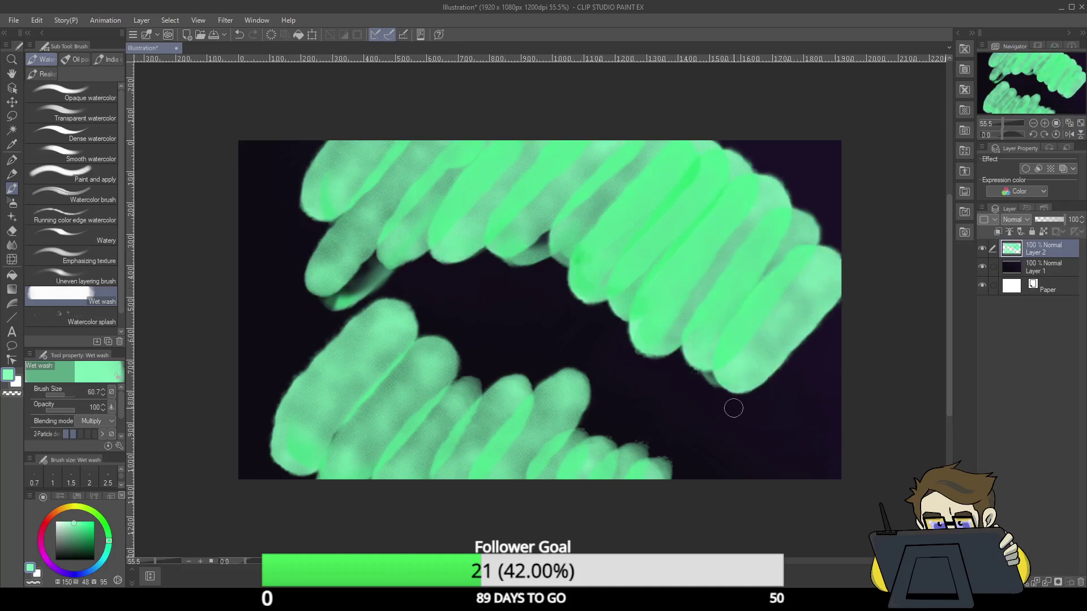
- Set the color to hue 150, saturation 67, value 70 and layer darker green Wet wash strokes over the band's upper part
click(83, 531)
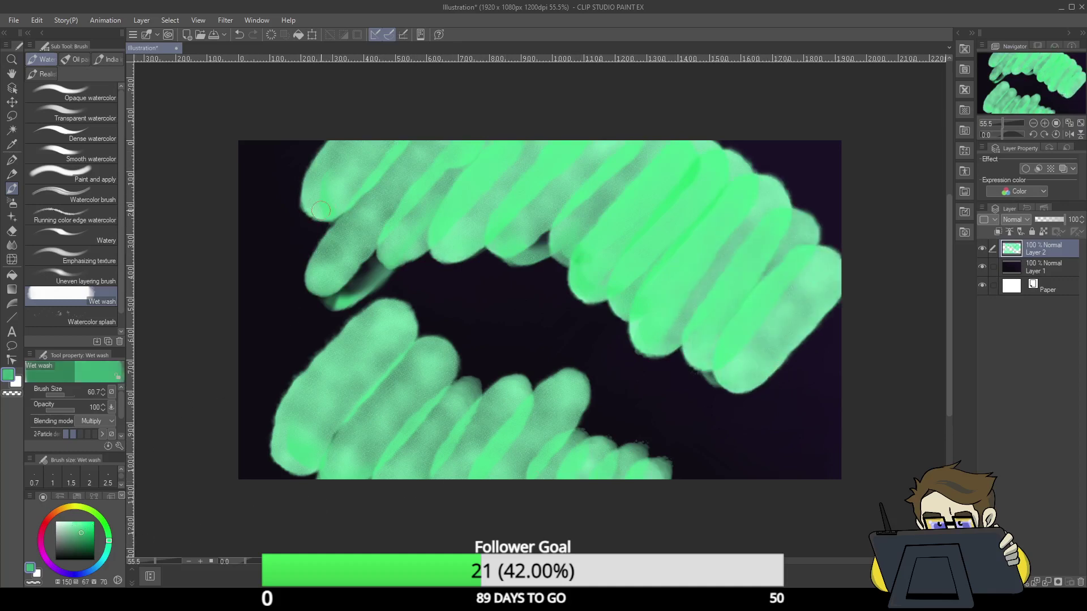
drag(320, 211, 378, 126)
drag(343, 260, 476, 147)
drag(421, 235, 501, 146)
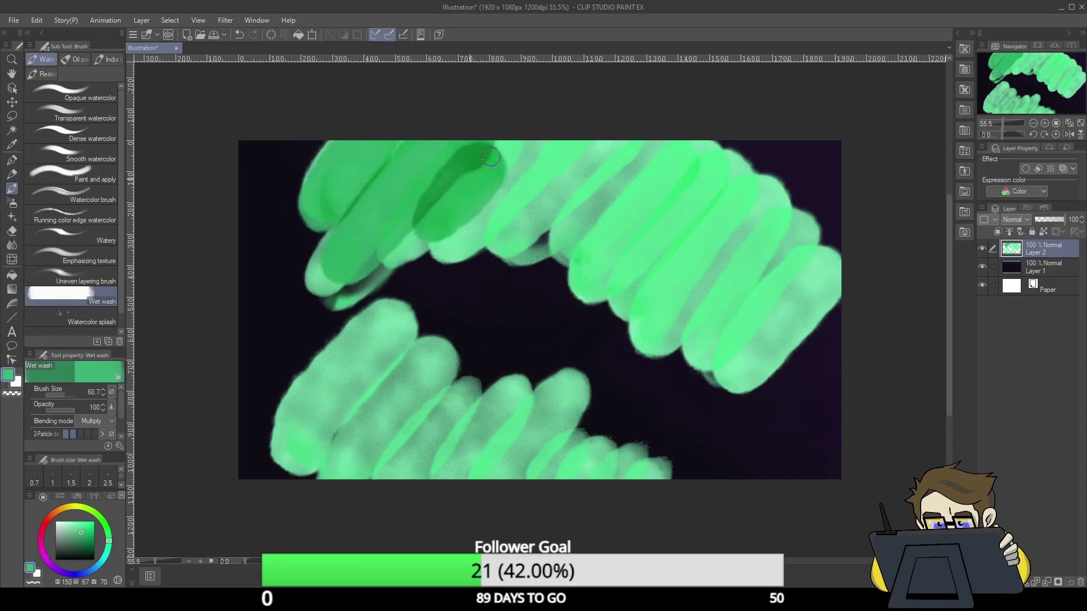
drag(459, 233, 552, 138)
drag(524, 221, 615, 137)
drag(574, 232, 645, 144)
drag(606, 261, 707, 141)
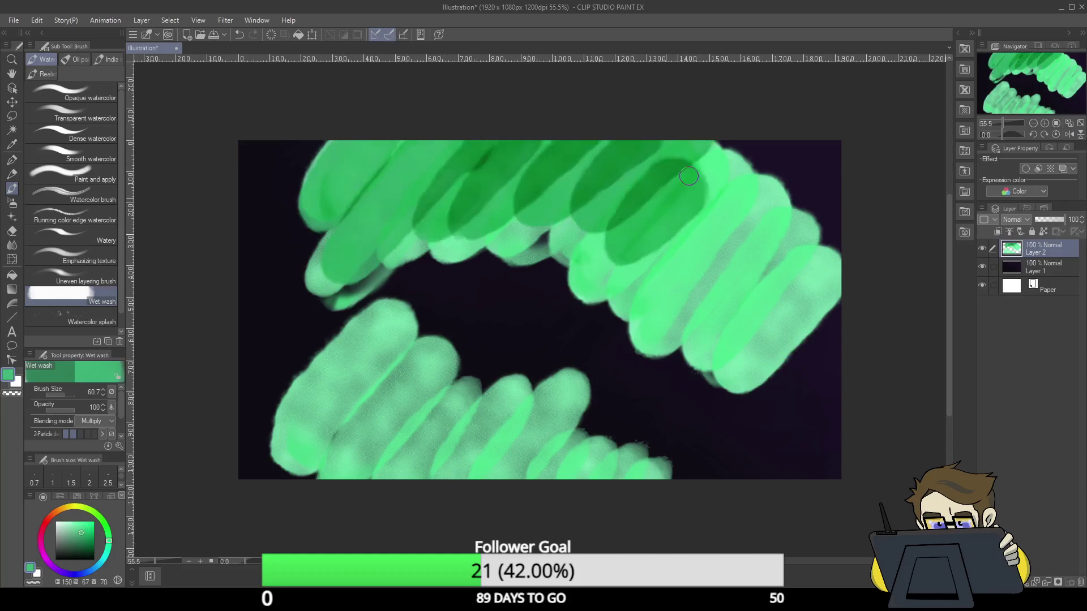
mouse_move(648, 283)
mouse_down()
mouse_move(756, 141)
mouse_move(790, 145)
mouse_up()
mouse_move(759, 218)
mouse_down()
mouse_move(695, 291)
mouse_move(796, 170)
mouse_up()
mouse_move(731, 321)
mouse_down()
mouse_move(740, 296)
mouse_move(824, 221)
mouse_up()
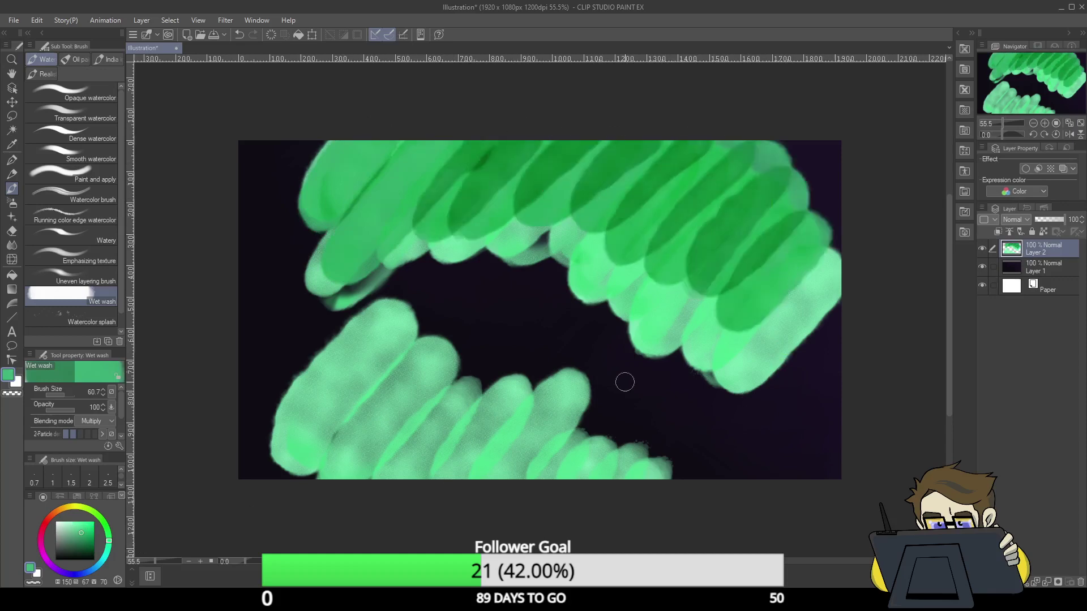
- Layer the same darker green in diagonal Wet wash strokes over the lower-left green area
mouse_move(297, 444)
mouse_down()
mouse_move(305, 418)
mouse_move(433, 309)
mouse_up()
drag(350, 419, 435, 322)
drag(376, 444, 476, 346)
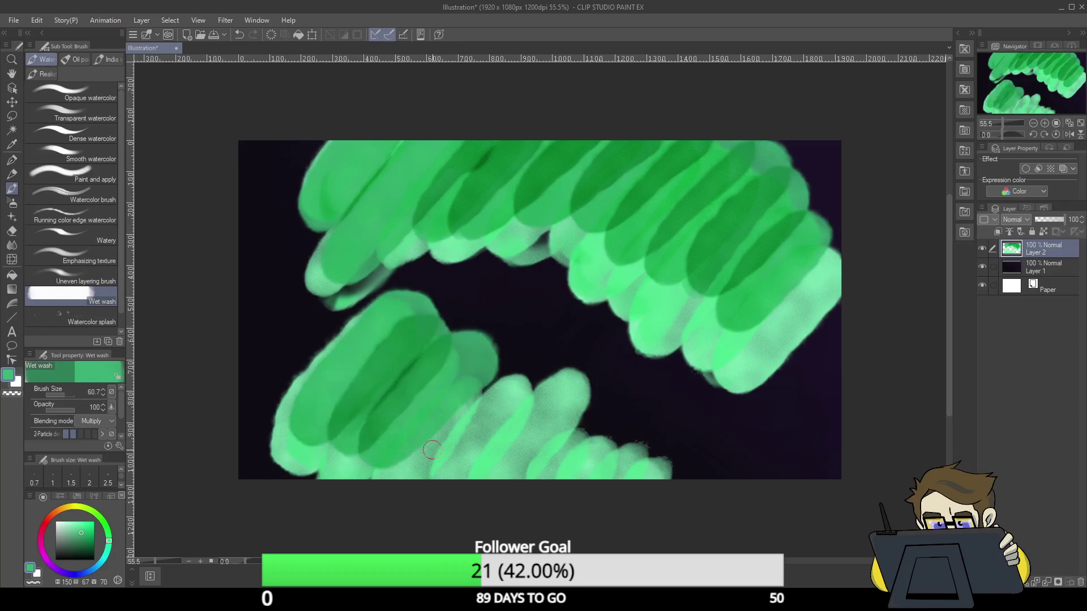
drag(468, 451, 551, 365)
click(501, 455)
drag(499, 470, 572, 377)
drag(552, 473, 583, 407)
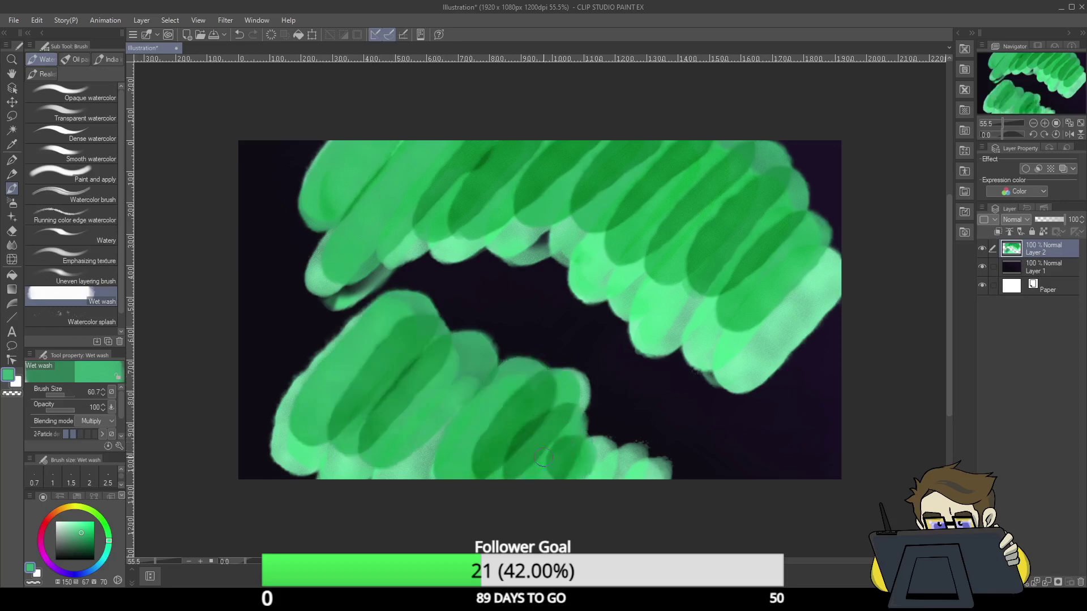
- Set the color to hue 150, saturation 45, value 100 and brighten the lower fringe of the upper green band
click(75, 521)
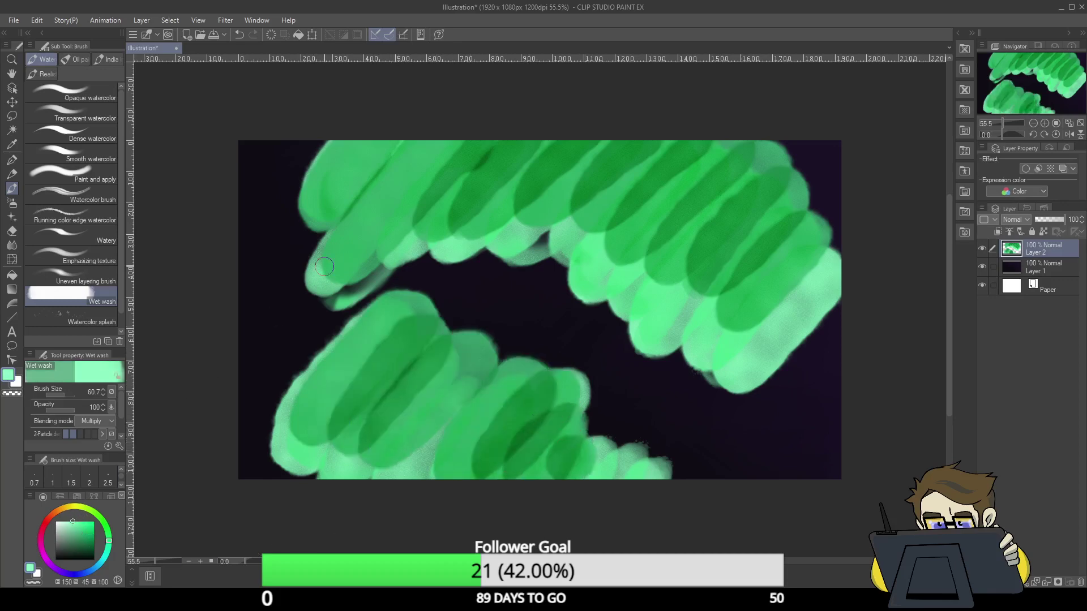
drag(324, 266, 321, 273)
drag(306, 226, 313, 206)
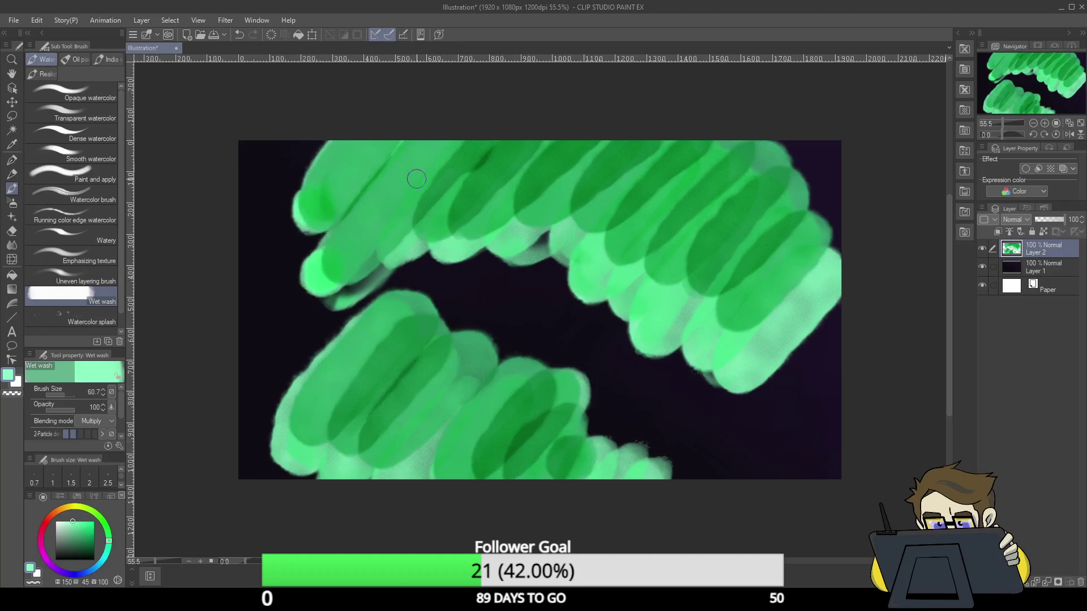
mouse_move(412, 252)
mouse_down()
mouse_move(421, 229)
mouse_move(543, 258)
mouse_move(690, 360)
mouse_up()
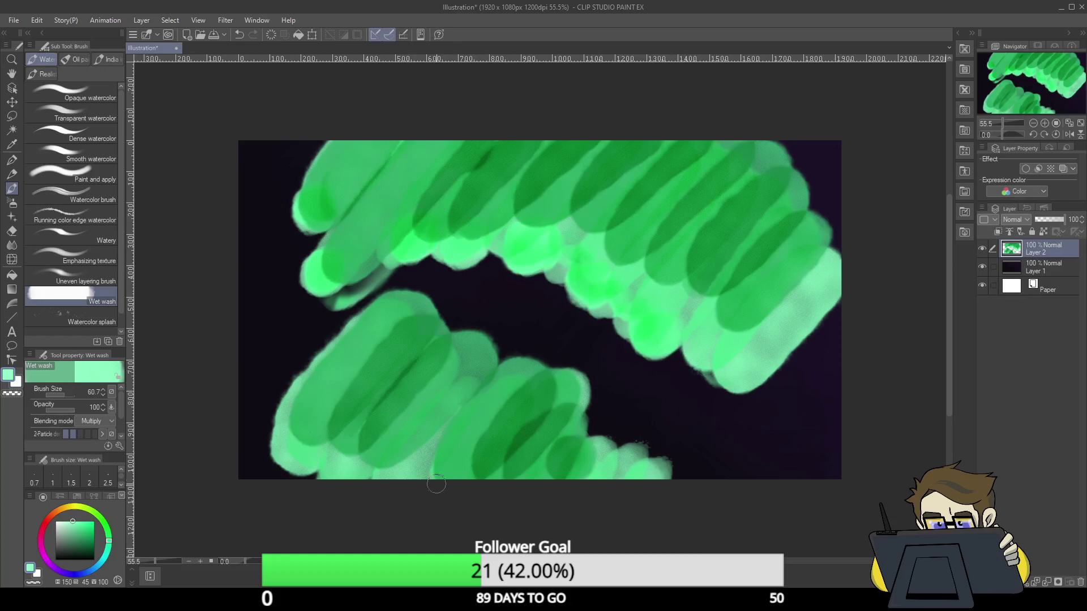
- Erase the green along the canvas's upper edge and trim the top of the lower-left area with the Hard eraser
click(11, 231)
drag(299, 141, 822, 139)
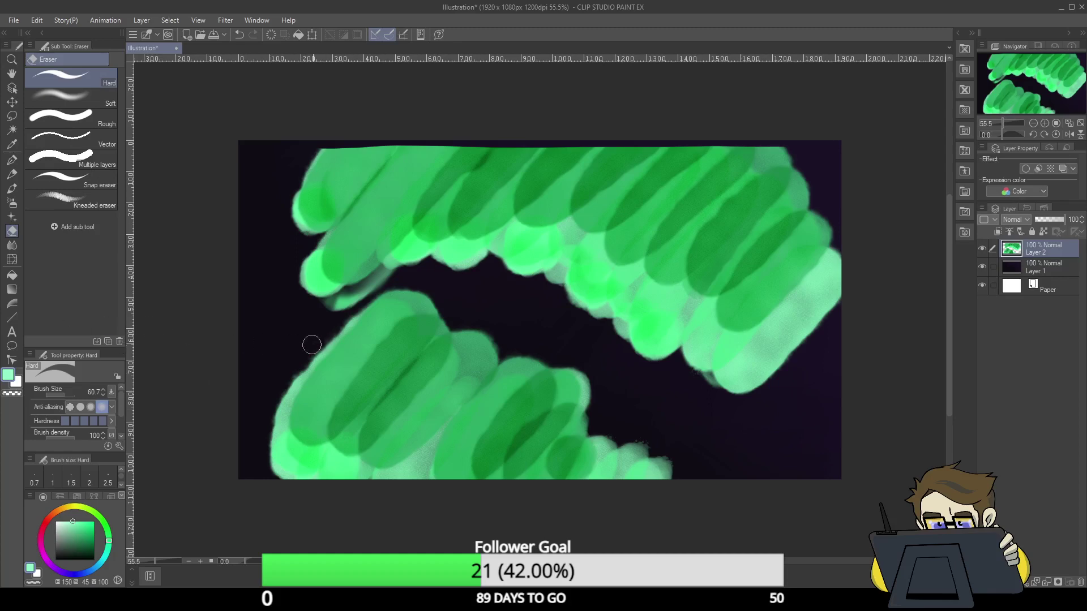
drag(312, 345, 432, 289)
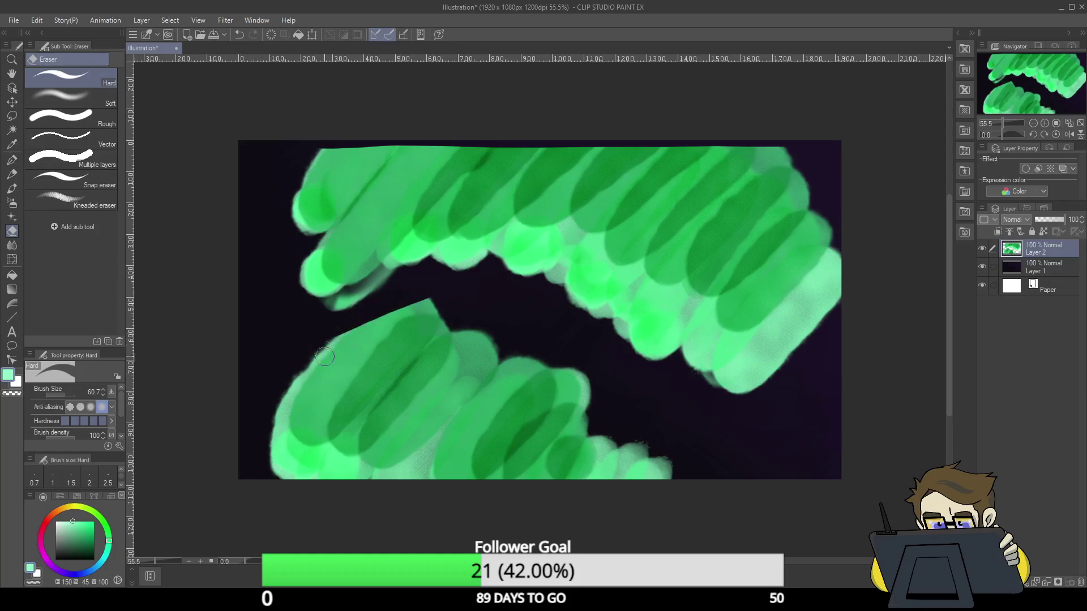
drag(325, 357, 479, 315)
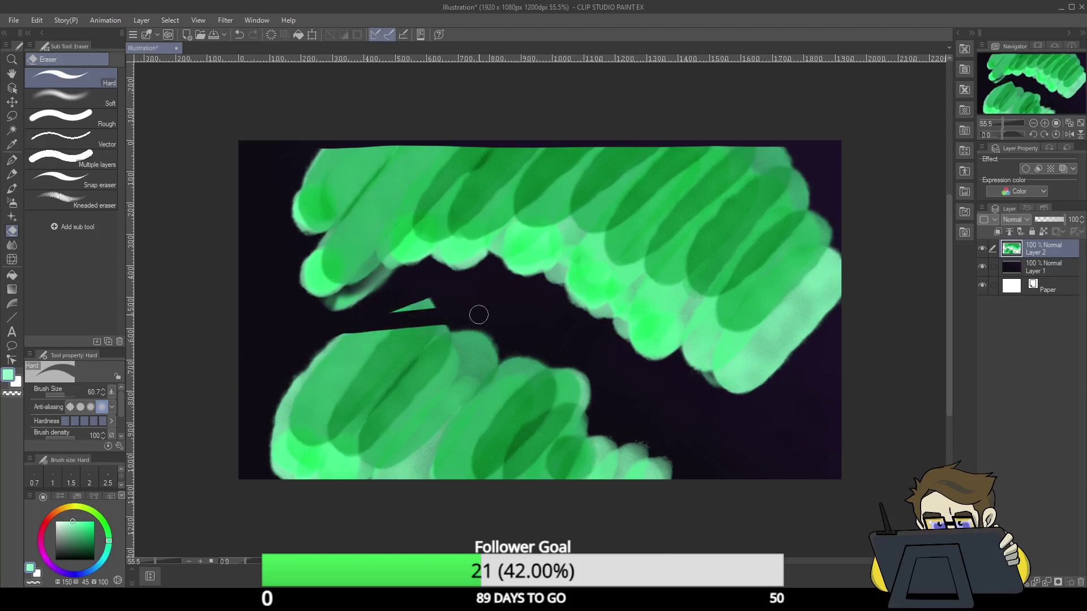
- Smudge the dark background down into the lower-left green area with the Finger tip blend tool at size 194.5
click(12, 245)
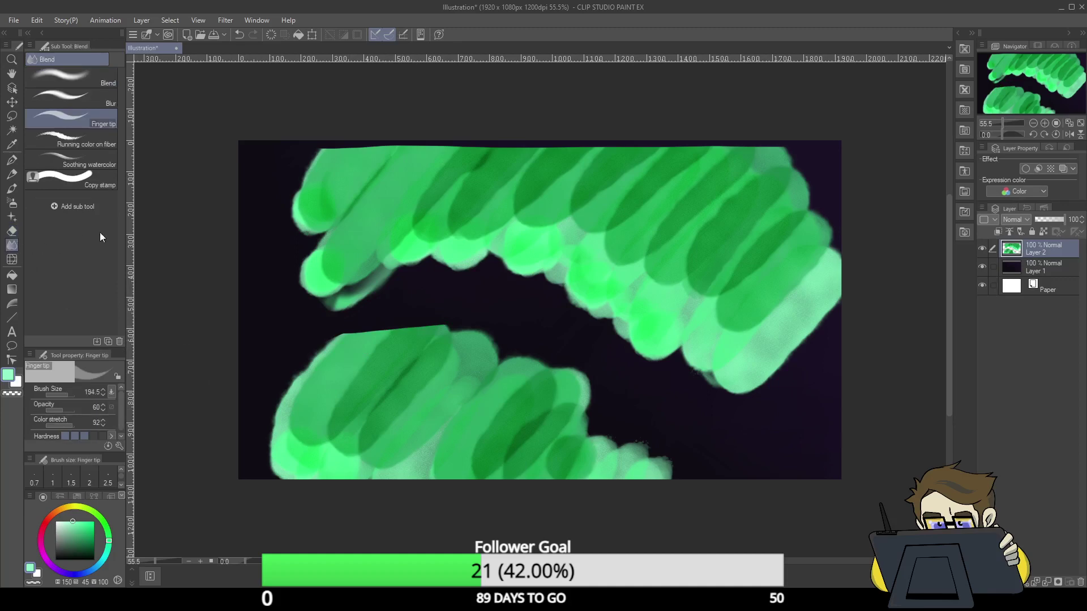
click(85, 162)
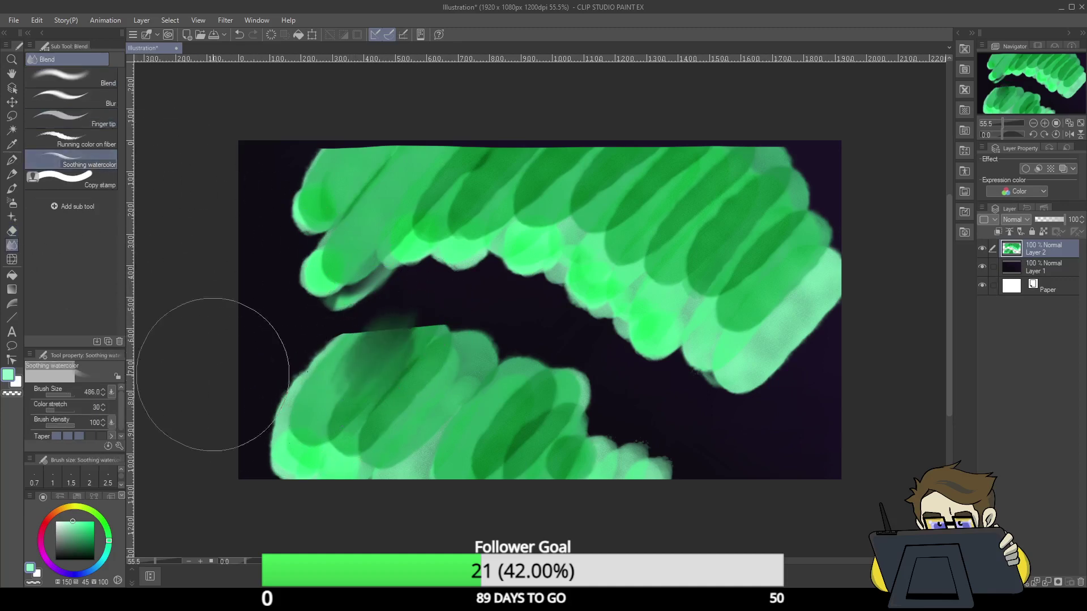
click(85, 97)
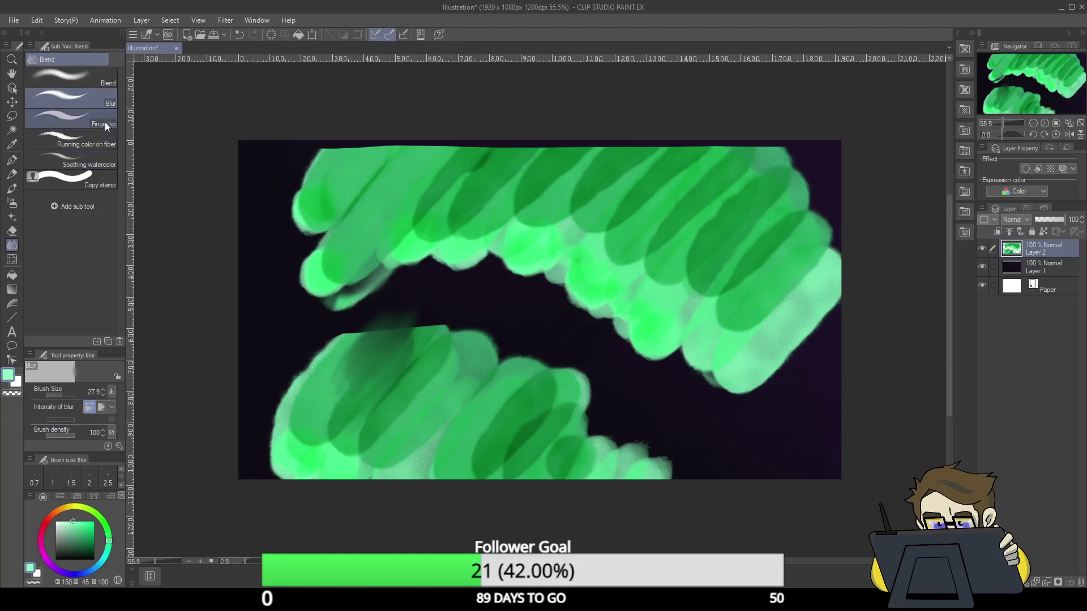
click(85, 119)
mouse_move(376, 310)
mouse_down()
mouse_move(364, 344)
mouse_move(376, 359)
mouse_move(432, 311)
mouse_move(398, 349)
mouse_move(345, 372)
mouse_move(373, 333)
mouse_move(334, 412)
mouse_move(442, 383)
mouse_move(511, 384)
mouse_move(498, 328)
mouse_move(447, 357)
mouse_move(536, 342)
mouse_move(536, 388)
mouse_move(576, 371)
mouse_move(604, 381)
mouse_move(408, 405)
mouse_move(631, 405)
mouse_move(643, 396)
mouse_move(665, 405)
mouse_move(519, 313)
mouse_up()
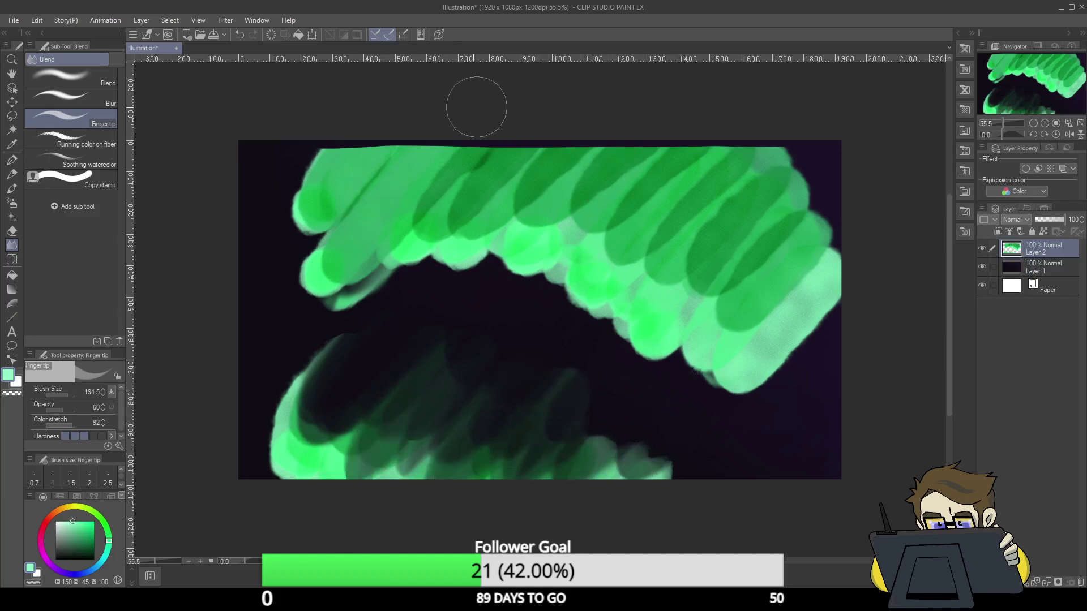
- Smudge the dark background down into the left and middle of the upper green band with the Finger tip tool at size 194.5
mouse_move(477, 107)
mouse_down()
mouse_move(381, 122)
mouse_move(330, 175)
mouse_move(381, 121)
mouse_move(488, 90)
mouse_move(468, 109)
mouse_move(517, 96)
mouse_move(519, 134)
mouse_move(478, 175)
mouse_move(615, 125)
mouse_up()
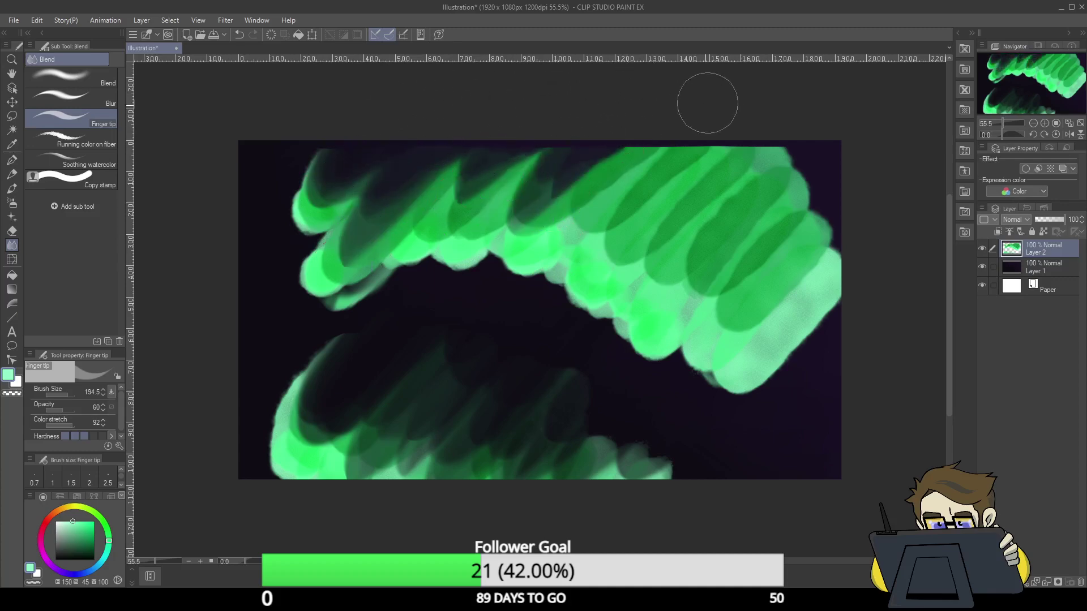
drag(706, 102, 646, 175)
mouse_move(744, 101)
mouse_down()
mouse_move(639, 175)
mouse_move(679, 148)
mouse_move(635, 151)
mouse_move(618, 183)
mouse_up()
drag(631, 139, 583, 192)
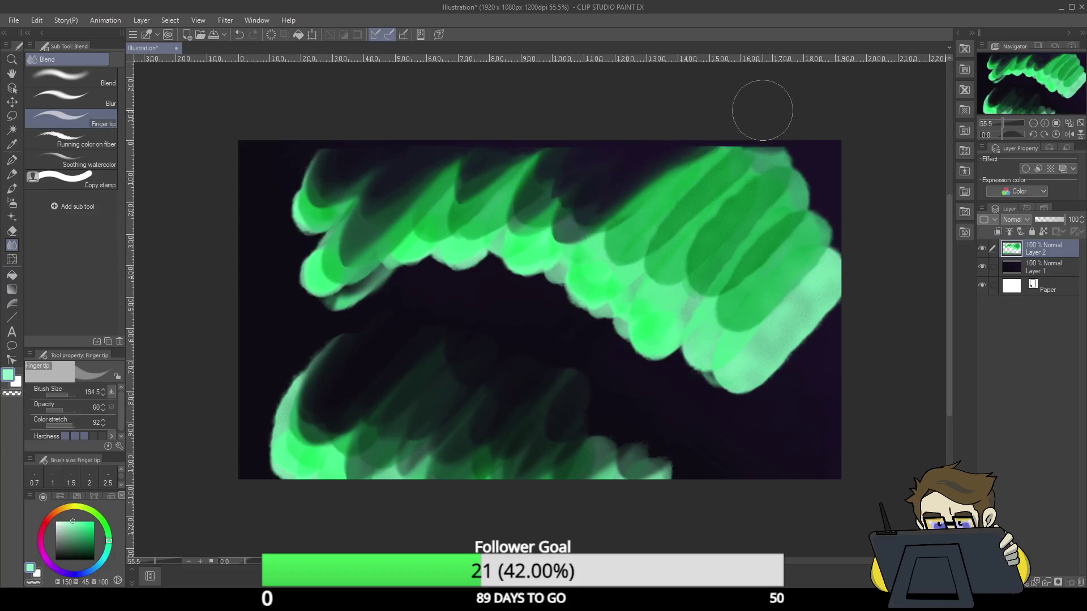
drag(804, 142, 674, 262)
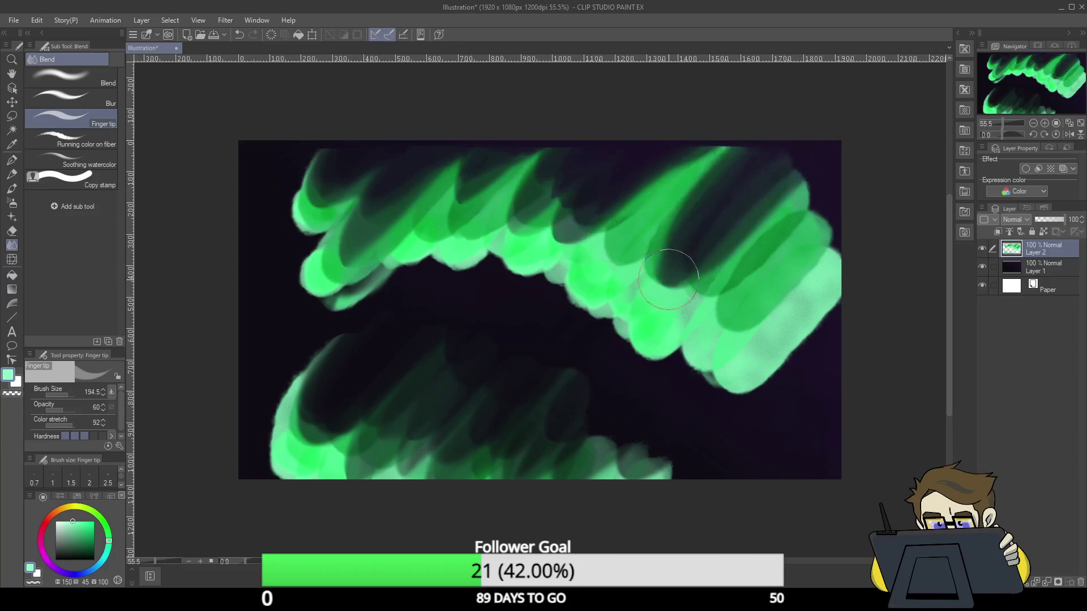
mouse_move(729, 143)
mouse_down()
mouse_move(679, 158)
mouse_move(581, 266)
mouse_up()
drag(751, 96, 569, 286)
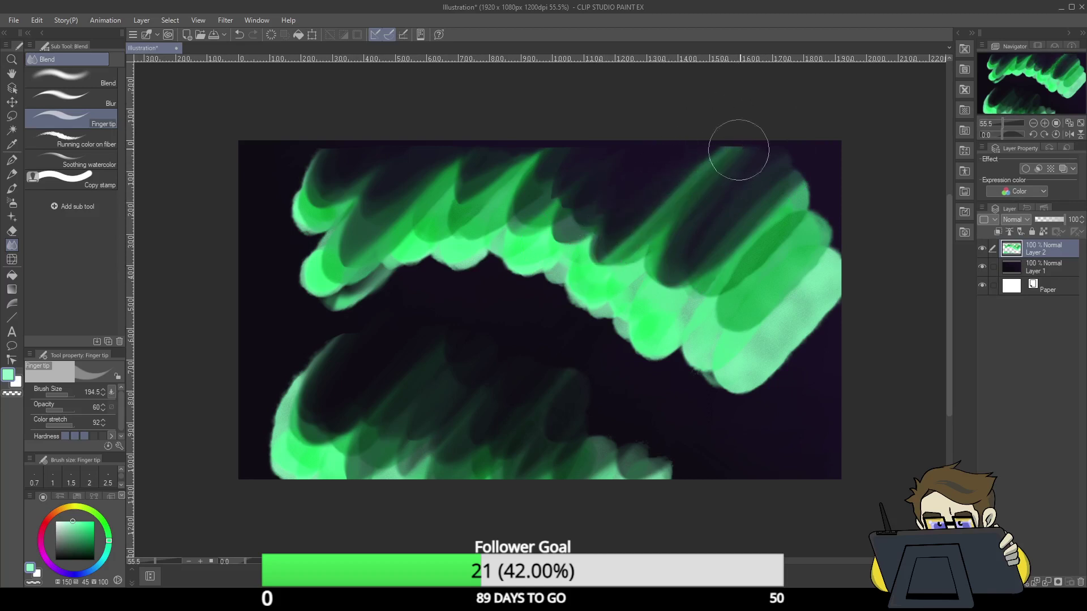
- Smudge the dark background diagonally into the right part of the upper green band, leaving only its bright lower fringe
drag(775, 125, 652, 264)
drag(764, 153, 636, 285)
mouse_move(819, 141)
mouse_down()
mouse_move(755, 194)
mouse_move(796, 214)
mouse_move(727, 300)
mouse_up()
drag(808, 223, 732, 311)
drag(834, 189, 720, 312)
drag(777, 213, 725, 303)
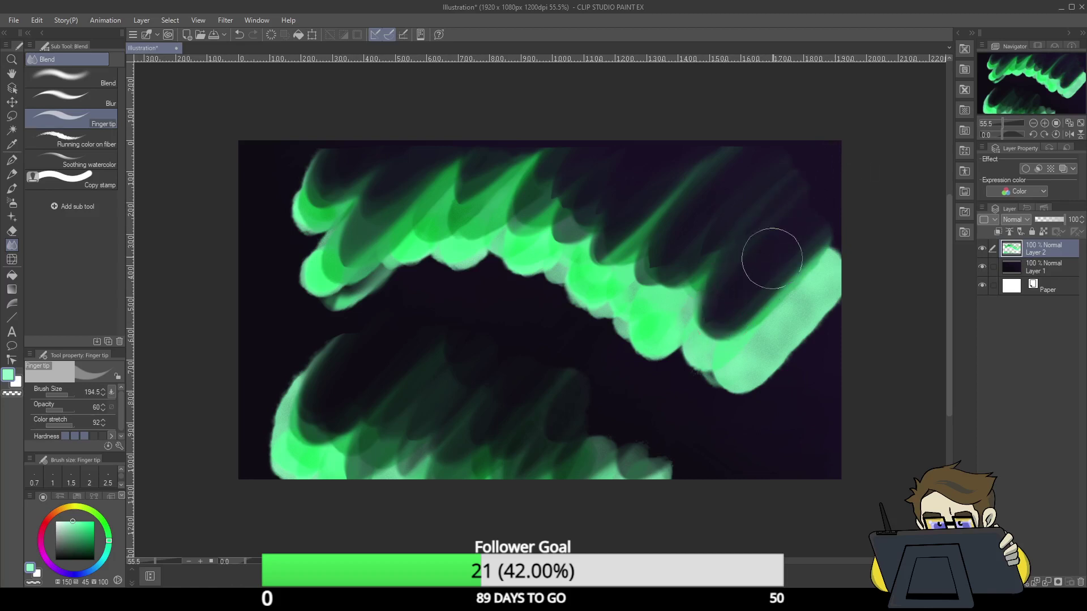
- Smudge darkness into the upper band's bright fringe and fade its right end at the canvas edge with the Finger tip tool
drag(837, 234, 771, 287)
drag(843, 261, 780, 299)
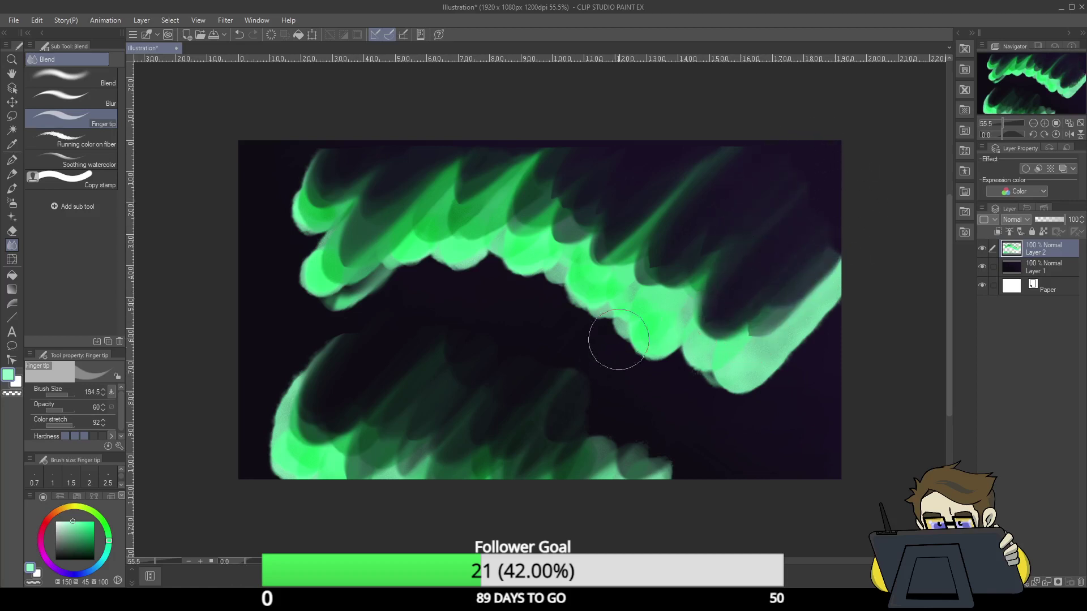
mouse_move(682, 235)
mouse_down()
mouse_move(628, 317)
mouse_move(636, 279)
mouse_up()
drag(628, 220, 573, 257)
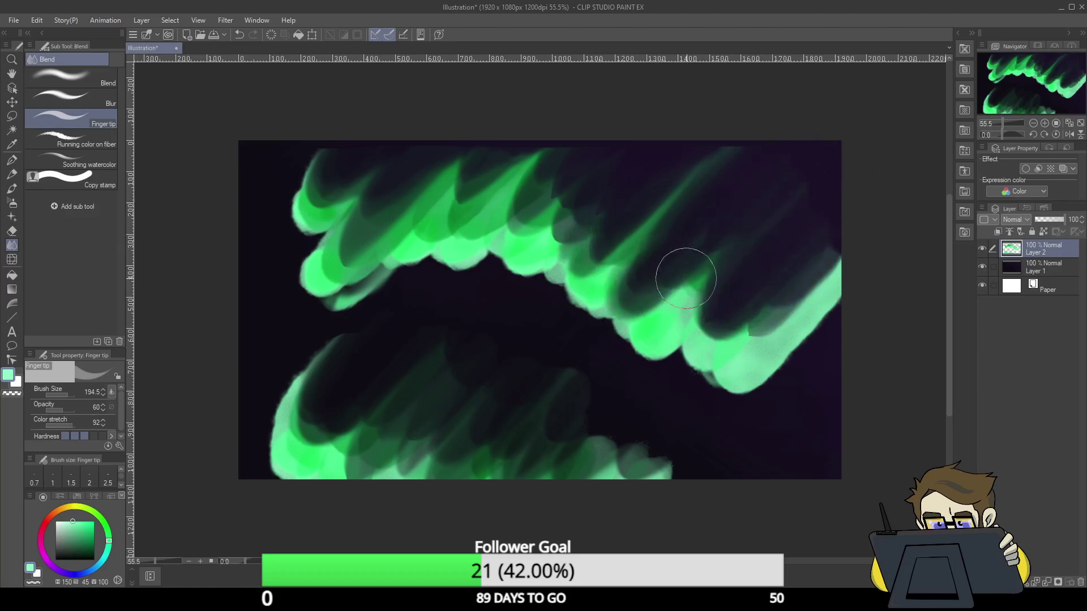
mouse_move(686, 278)
mouse_down()
mouse_move(718, 310)
mouse_move(750, 318)
mouse_up()
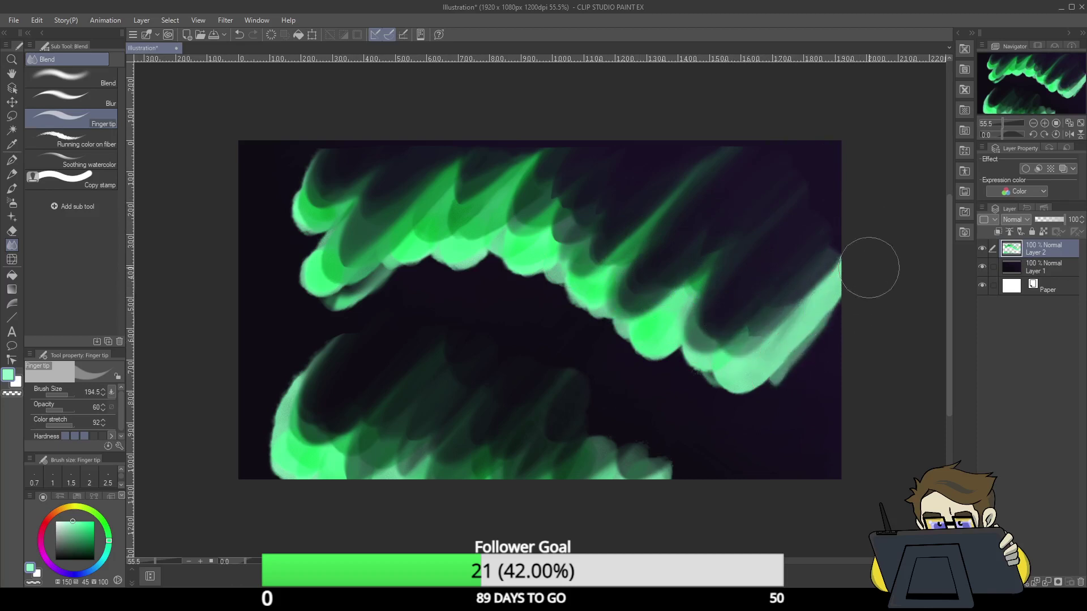
drag(869, 268, 772, 417)
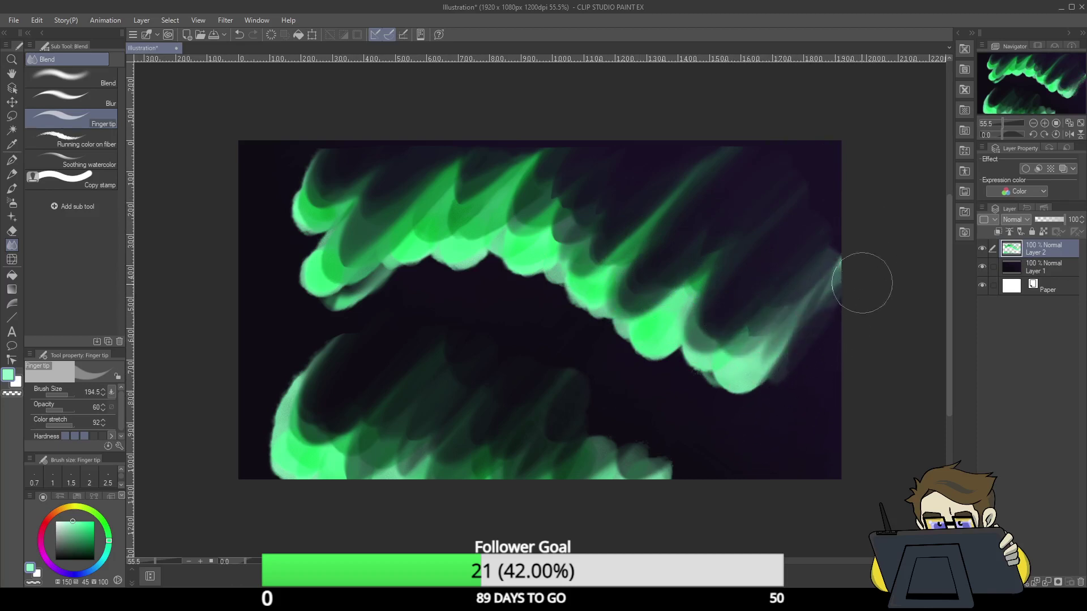
drag(780, 406, 890, 247)
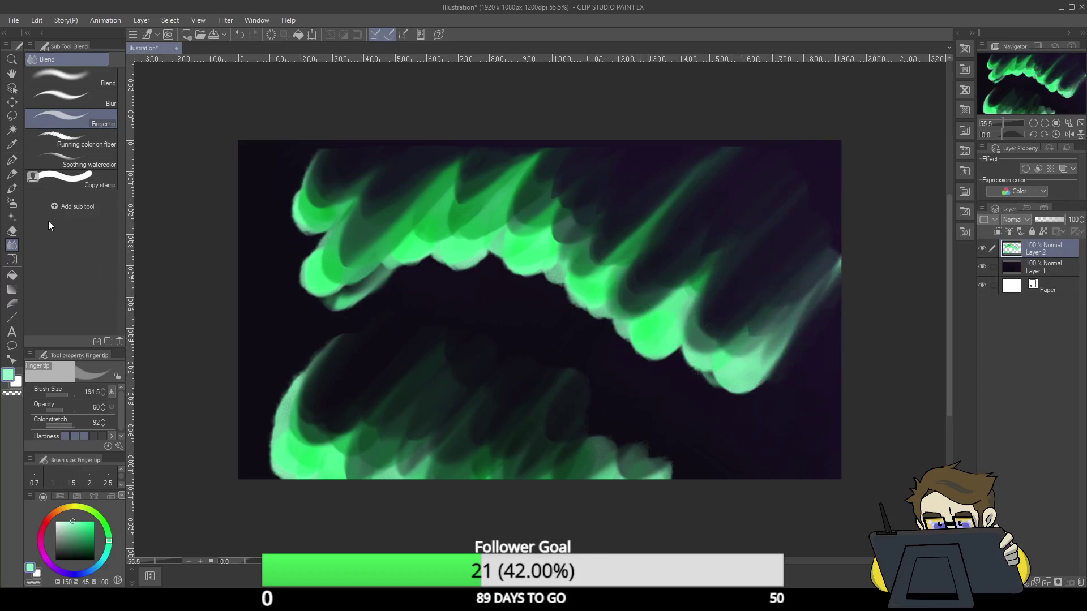
- Blend both green areas into soft diagonal streaks with the Soothing watercolor tool at size 486
click(85, 160)
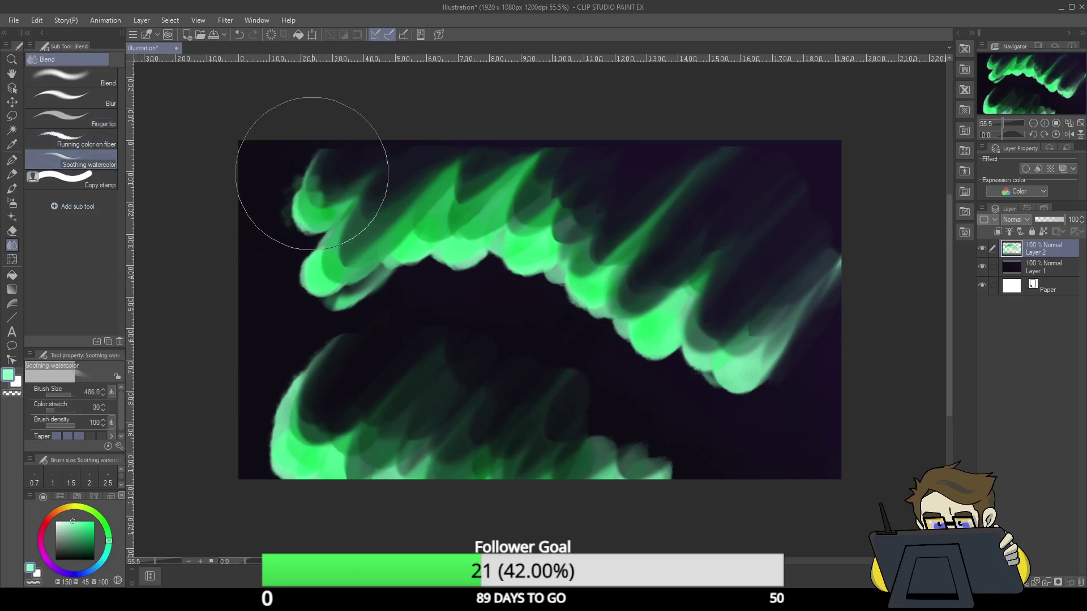
mouse_move(318, 121)
mouse_down()
mouse_move(305, 165)
mouse_move(293, 238)
mouse_move(401, 152)
mouse_move(344, 187)
mouse_move(348, 159)
mouse_move(331, 164)
mouse_move(351, 146)
mouse_move(343, 178)
mouse_move(428, 138)
mouse_move(372, 194)
mouse_move(375, 205)
mouse_move(444, 132)
mouse_move(432, 156)
mouse_move(330, 218)
mouse_move(418, 140)
mouse_move(313, 267)
mouse_move(330, 253)
mouse_move(316, 263)
mouse_move(326, 274)
mouse_move(378, 256)
mouse_move(523, 105)
mouse_move(421, 204)
mouse_move(437, 232)
mouse_move(478, 206)
mouse_move(452, 241)
mouse_move(556, 124)
mouse_move(472, 242)
mouse_move(512, 233)
mouse_move(498, 262)
mouse_move(548, 263)
mouse_move(405, 267)
mouse_move(569, 273)
mouse_up()
key(ctrl+z)
key(ctrl+z)
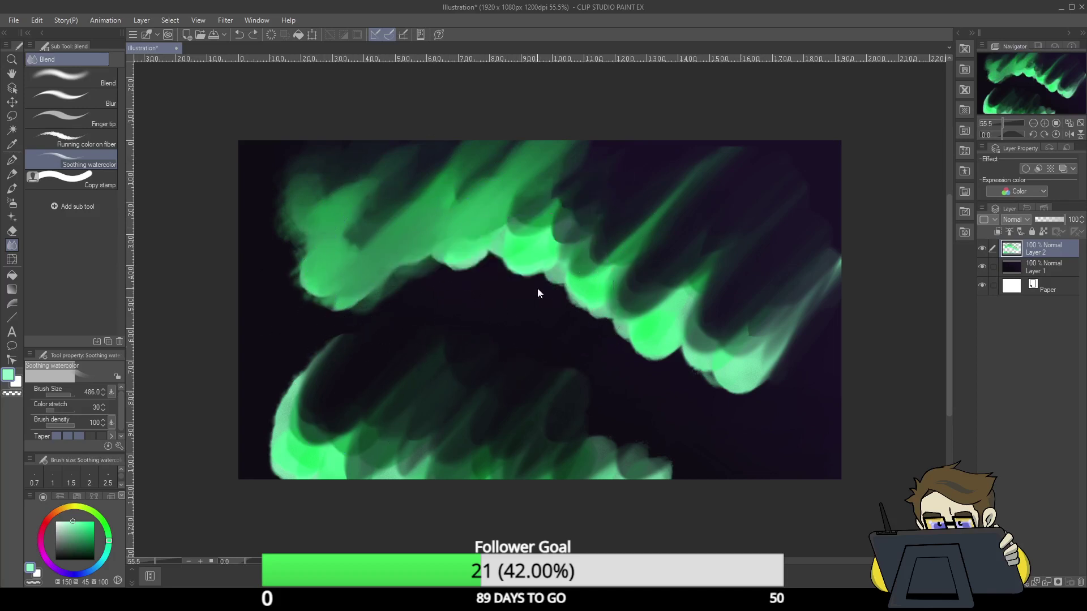
mouse_move(537, 288)
mouse_down()
mouse_move(594, 151)
mouse_move(533, 227)
mouse_move(574, 165)
mouse_move(530, 209)
mouse_move(517, 206)
mouse_move(661, 79)
mouse_move(577, 248)
mouse_move(610, 214)
mouse_move(589, 227)
mouse_move(577, 261)
mouse_move(650, 195)
mouse_move(630, 261)
mouse_move(666, 245)
mouse_move(632, 299)
mouse_move(753, 196)
mouse_move(700, 270)
mouse_move(783, 198)
mouse_move(719, 297)
mouse_move(731, 304)
mouse_move(691, 347)
mouse_move(844, 226)
mouse_move(742, 369)
mouse_move(893, 214)
mouse_move(762, 365)
mouse_move(867, 269)
mouse_move(767, 376)
mouse_up()
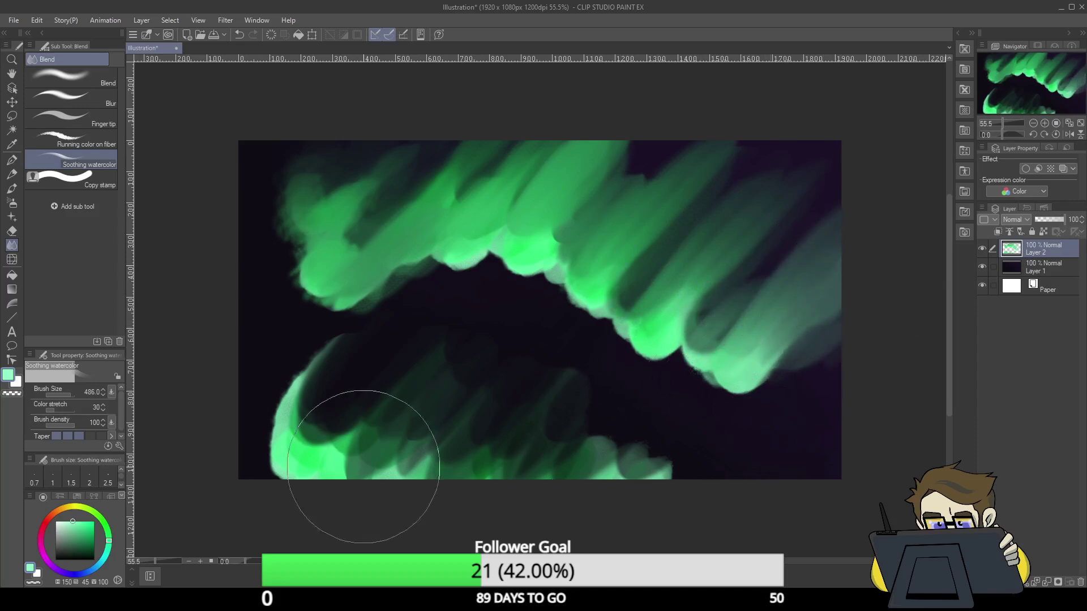
mouse_move(376, 461)
mouse_down()
mouse_move(321, 383)
mouse_move(345, 348)
mouse_move(328, 422)
mouse_move(436, 351)
mouse_move(375, 429)
mouse_move(443, 376)
mouse_move(388, 456)
mouse_move(538, 317)
mouse_move(409, 481)
mouse_move(571, 328)
mouse_move(437, 480)
mouse_move(606, 324)
mouse_move(467, 495)
mouse_move(636, 345)
mouse_move(540, 466)
mouse_move(642, 379)
mouse_move(636, 414)
mouse_move(582, 494)
mouse_move(714, 400)
mouse_move(703, 419)
mouse_move(670, 347)
mouse_move(693, 317)
mouse_move(662, 348)
mouse_move(793, 228)
mouse_move(704, 352)
mouse_move(801, 291)
mouse_up()
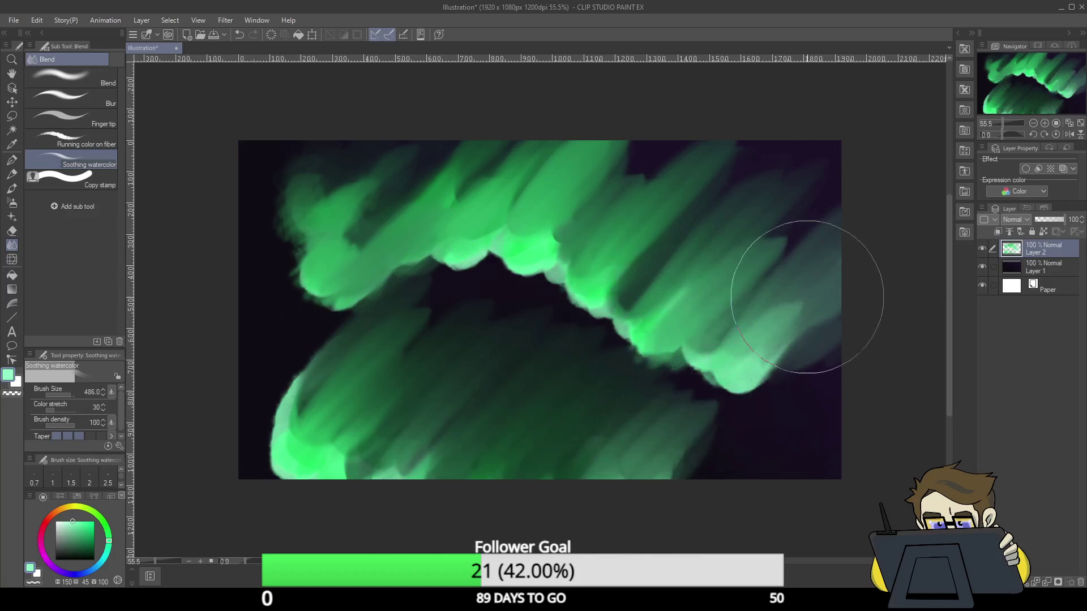
- Lock the transparent pixels of Layer 2 and switch to the G-pen
click(104, 105)
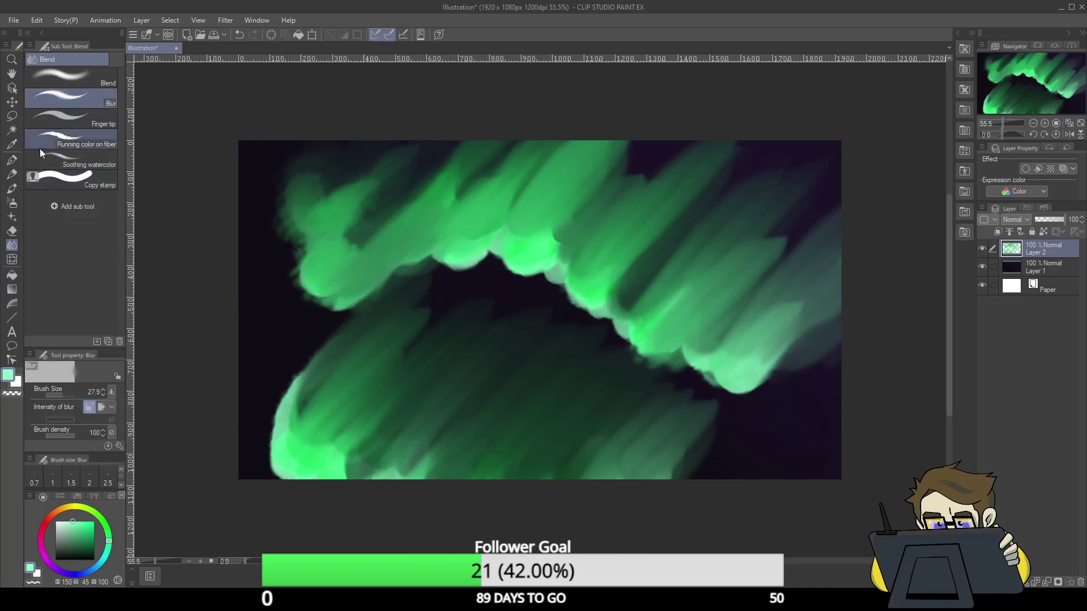
click(1043, 233)
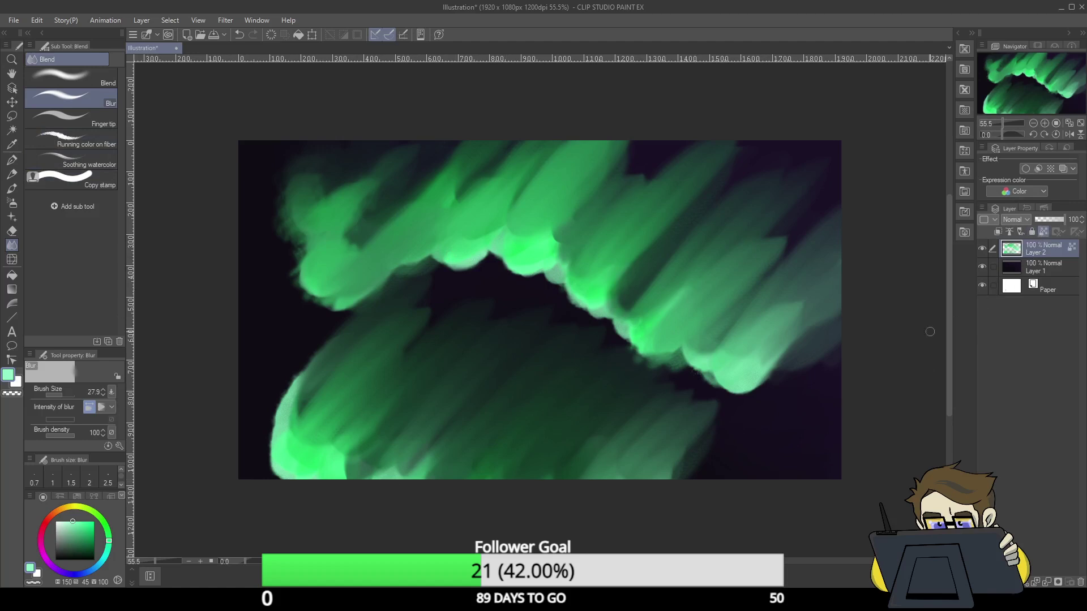
click(11, 159)
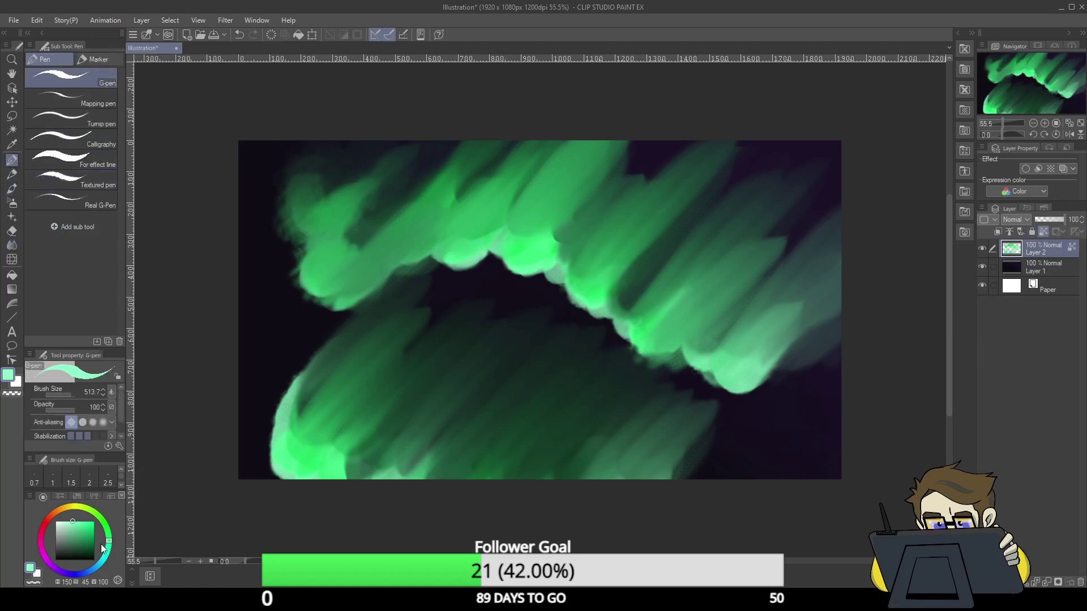
drag(340, 297, 309, 269)
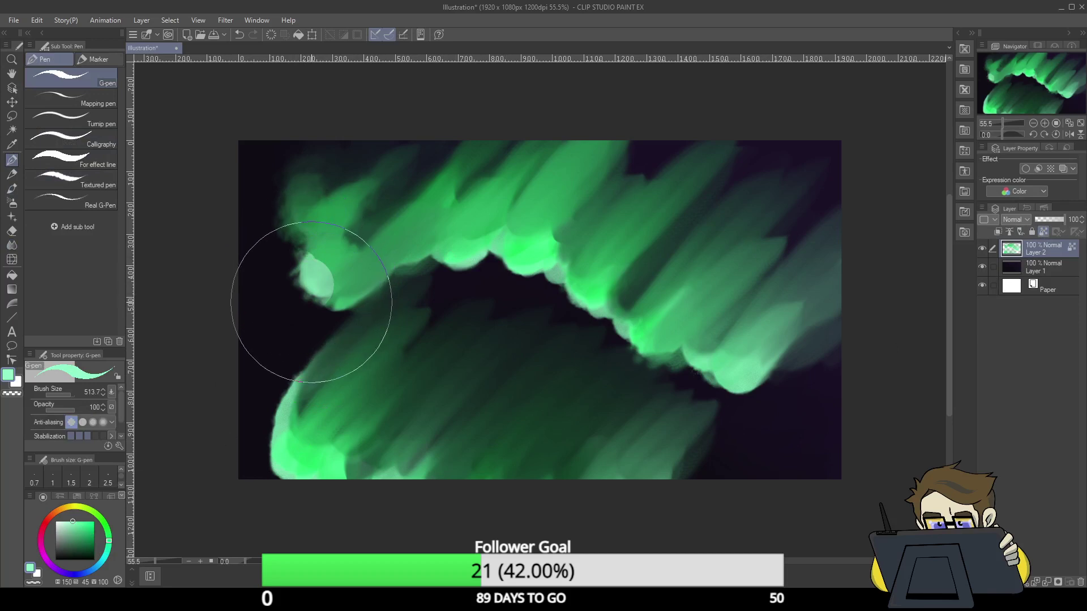
mouse_move(343, 305)
mouse_down()
mouse_move(347, 297)
mouse_move(449, 315)
mouse_up()
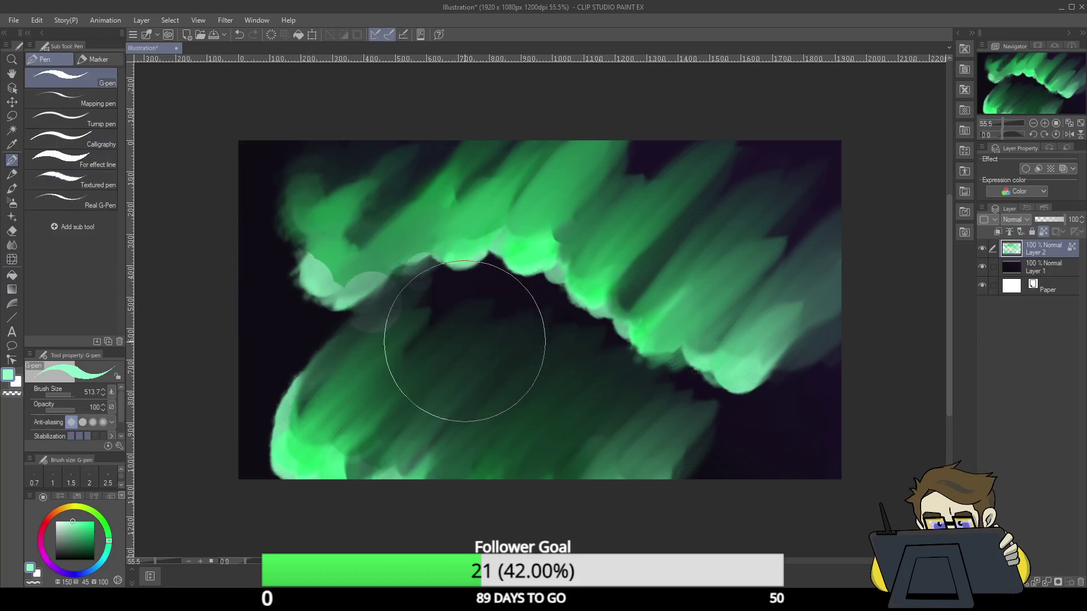
key(ctrl+z)
key(ctrl+z)
key(ctrl+z)
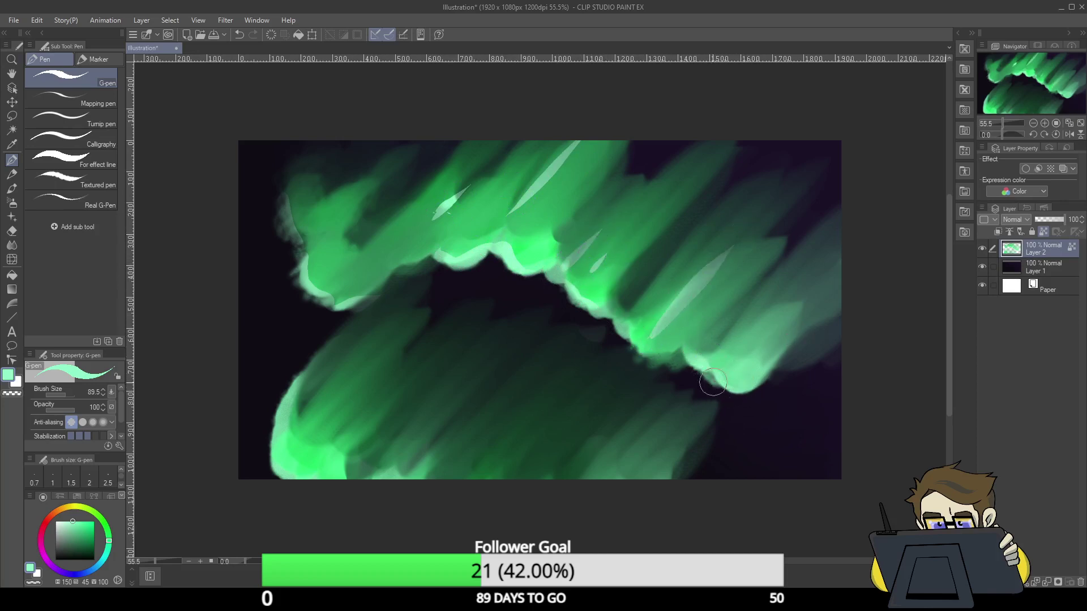
- Draw thin light green diagonal highlight streaks on the upper band's right end and the lower-left green area with the G-pen at size 89.5
drag(716, 376, 786, 292)
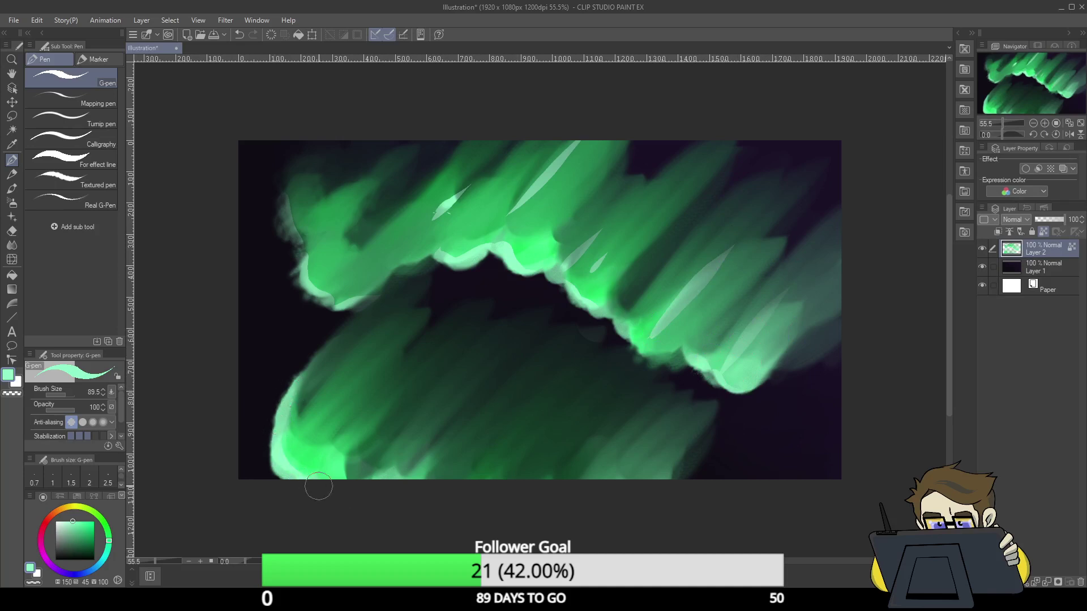
drag(340, 470, 390, 385)
drag(310, 435, 407, 318)
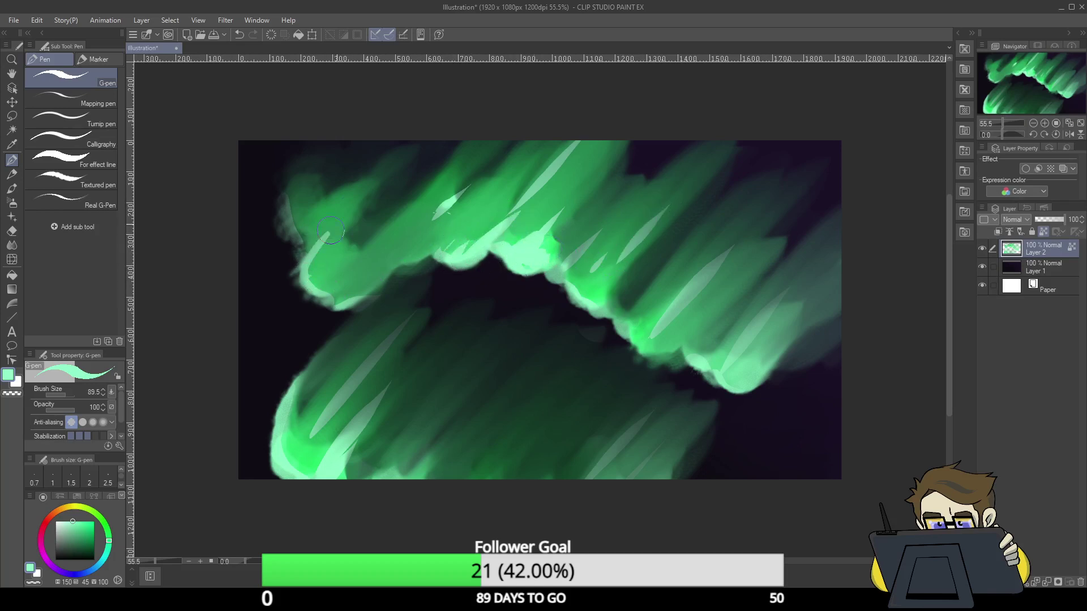
- Blend the highlights at the upper band's left end with the Soothing watercolor tool at size 423
click(12, 246)
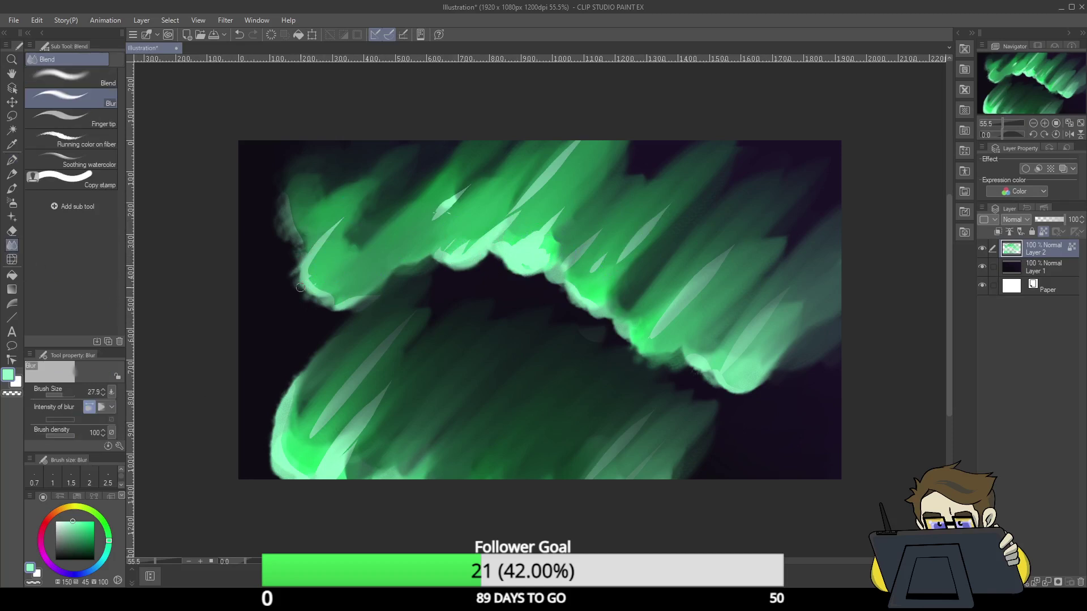
click(110, 151)
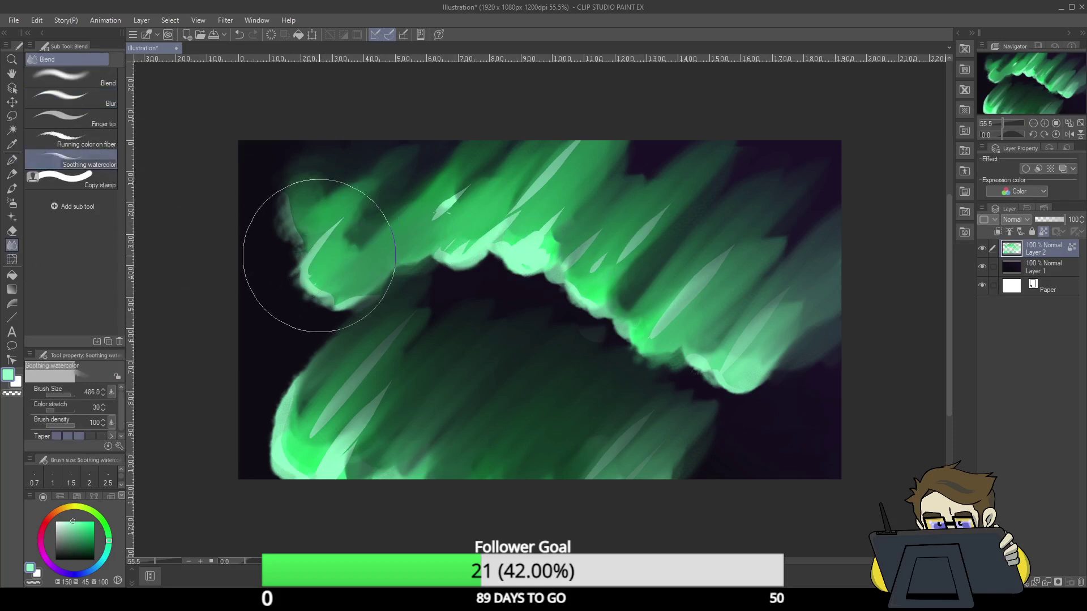
drag(72, 395, 69, 392)
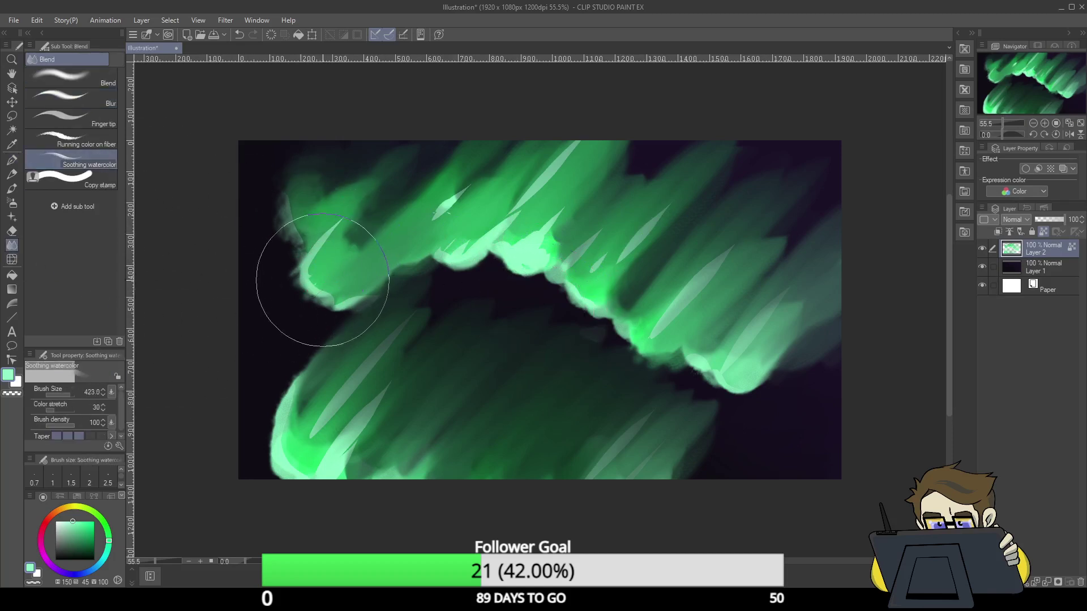
drag(320, 258, 373, 203)
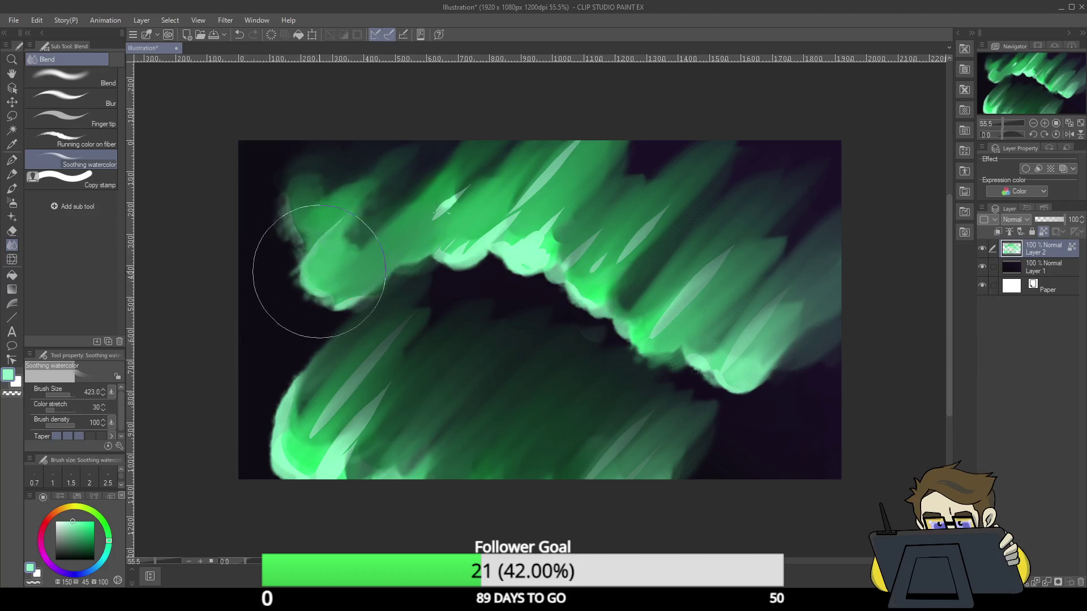
mouse_move(319, 271)
mouse_down()
mouse_move(340, 294)
mouse_move(400, 267)
mouse_move(333, 219)
mouse_move(349, 239)
mouse_up()
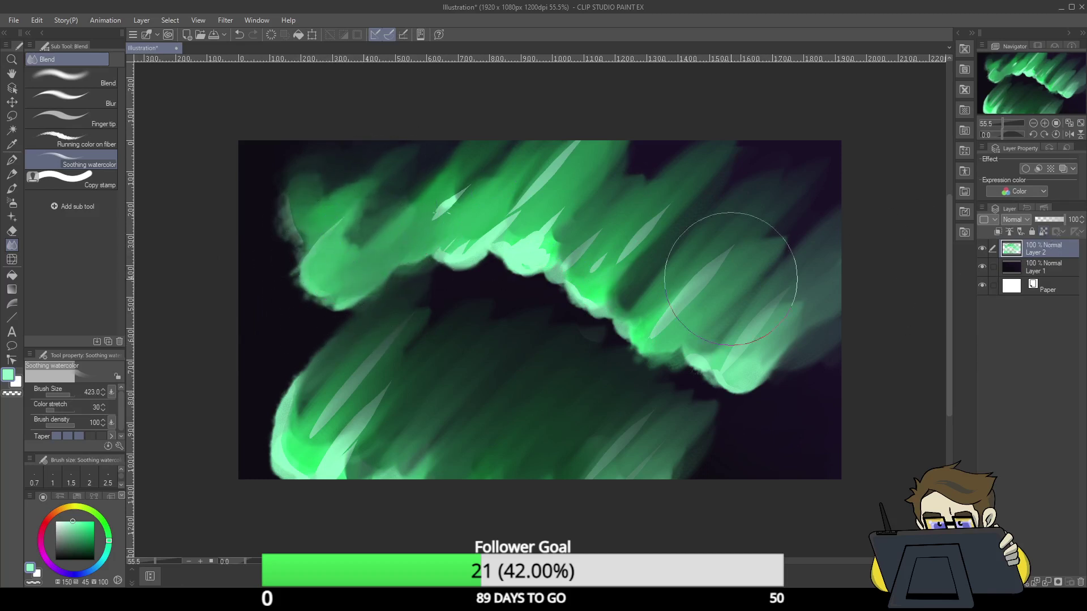
mouse_move(352, 206)
mouse_down()
mouse_move(320, 243)
mouse_move(364, 194)
mouse_move(330, 232)
mouse_move(352, 170)
mouse_move(308, 248)
mouse_move(410, 148)
mouse_move(405, 133)
mouse_move(298, 179)
mouse_move(288, 219)
mouse_move(303, 232)
mouse_up()
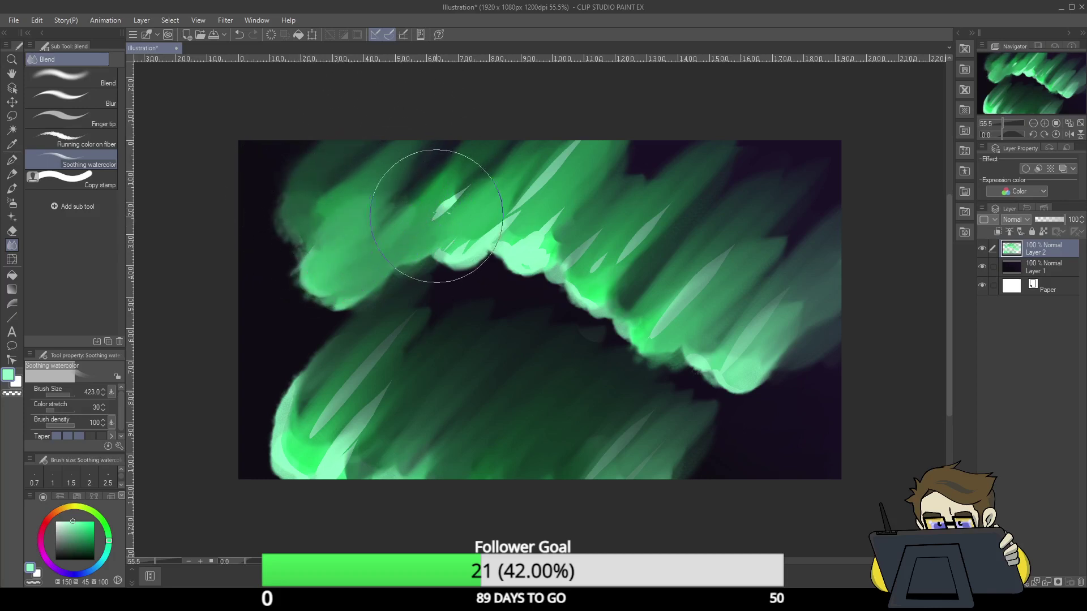
- Blend the light streaks in the middle of the upper green band into soft diagonal strokes with the Soothing watercolor tool
mouse_move(437, 216)
mouse_down()
mouse_move(465, 185)
mouse_move(423, 218)
mouse_move(532, 125)
mouse_up()
mouse_move(459, 249)
mouse_down()
mouse_move(583, 112)
mouse_move(568, 176)
mouse_move(558, 173)
mouse_move(601, 136)
mouse_up()
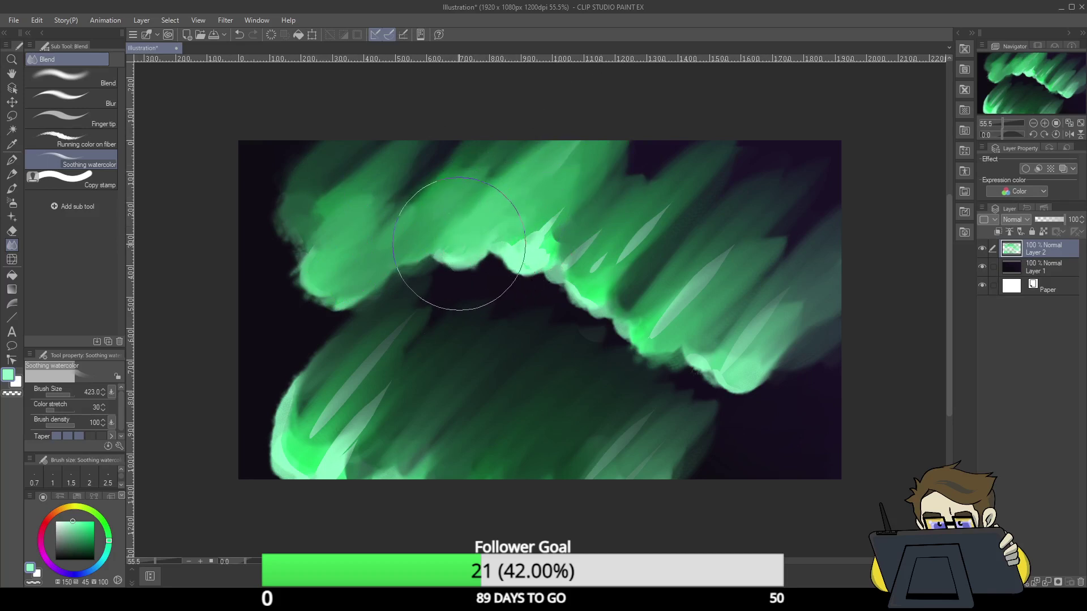
mouse_move(423, 250)
mouse_down()
mouse_move(497, 189)
mouse_move(526, 203)
mouse_move(504, 245)
mouse_move(575, 182)
mouse_move(524, 237)
mouse_move(543, 225)
mouse_move(525, 240)
mouse_move(594, 168)
mouse_move(540, 249)
mouse_move(597, 207)
mouse_move(621, 204)
mouse_up()
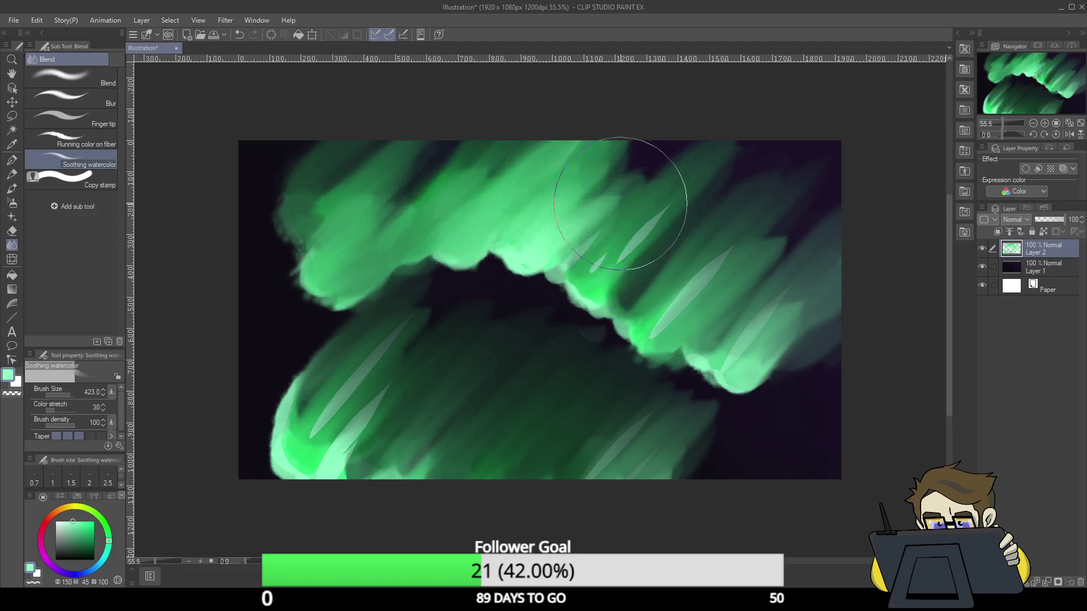
mouse_move(574, 263)
mouse_down()
mouse_move(706, 162)
mouse_move(578, 300)
mouse_move(603, 306)
mouse_move(598, 270)
mouse_move(613, 316)
mouse_up()
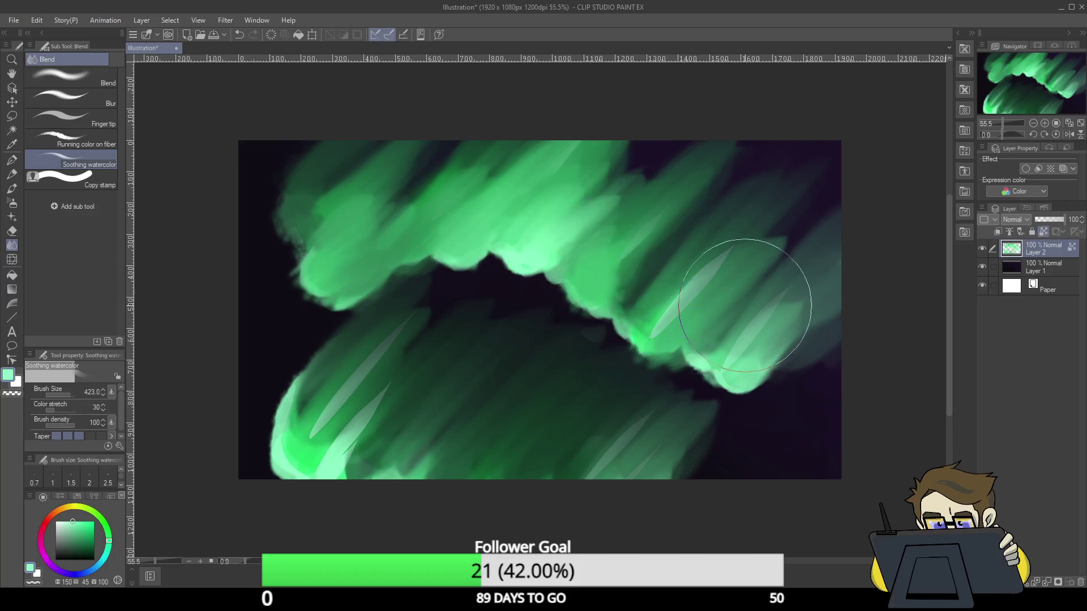
- Blend the highlights on the right part of the upper green band and soften its upper edge with Soothing watercolor strokes
mouse_move(745, 306)
mouse_down()
mouse_move(683, 308)
mouse_move(771, 209)
mouse_move(701, 283)
mouse_up()
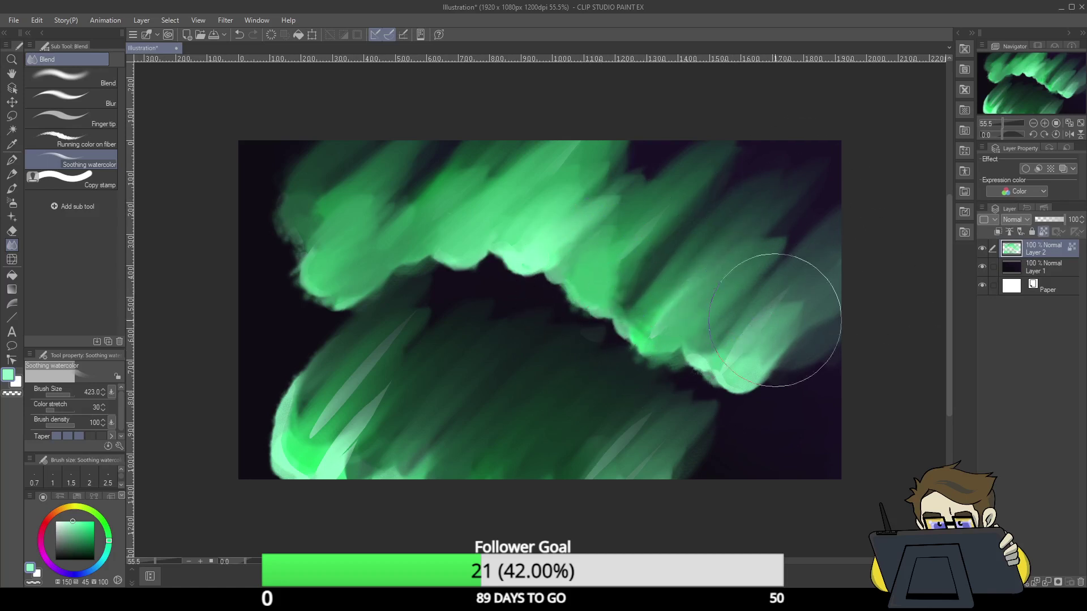
mouse_move(775, 320)
mouse_down()
mouse_move(800, 272)
mouse_move(871, 317)
mouse_up()
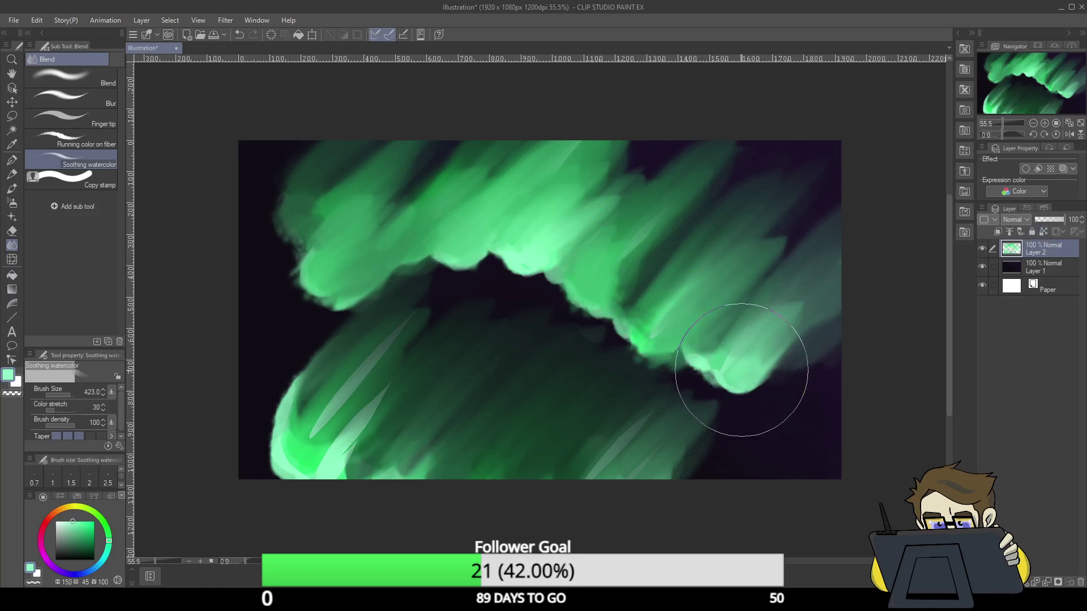
mouse_move(740, 364)
mouse_down()
mouse_move(730, 337)
mouse_move(692, 353)
mouse_up()
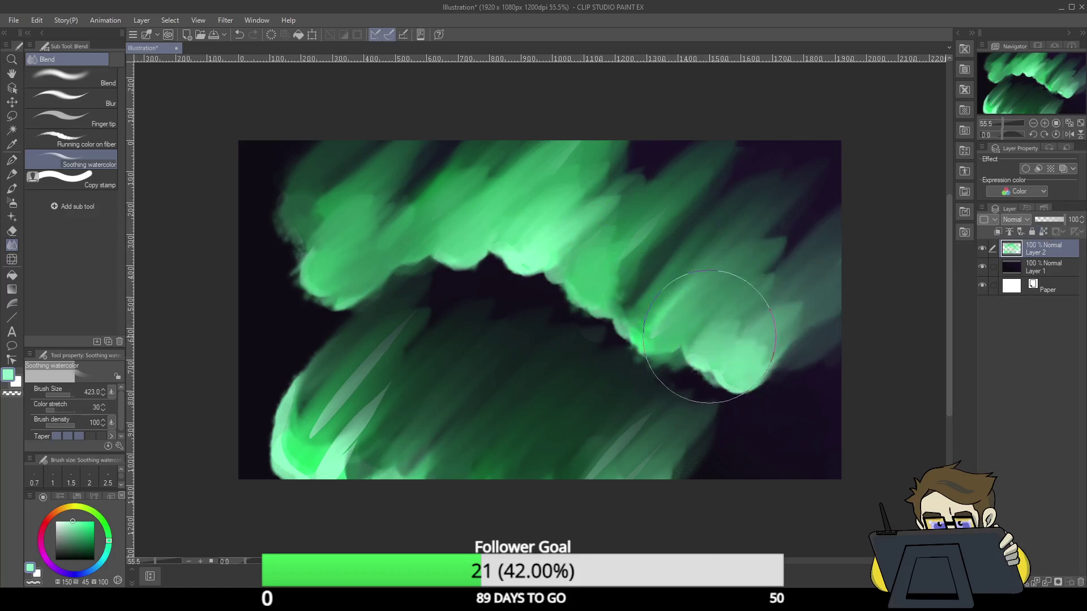
mouse_move(842, 186)
mouse_down()
mouse_move(731, 268)
mouse_move(793, 199)
mouse_move(792, 218)
mouse_move(785, 213)
mouse_move(828, 149)
mouse_move(745, 176)
mouse_move(649, 275)
mouse_move(757, 174)
mouse_move(698, 192)
mouse_move(691, 132)
mouse_move(609, 190)
mouse_move(650, 130)
mouse_move(579, 194)
mouse_move(625, 132)
mouse_move(570, 187)
mouse_move(728, 105)
mouse_move(648, 190)
mouse_move(764, 122)
mouse_move(639, 267)
mouse_move(701, 203)
mouse_move(687, 221)
mouse_move(611, 291)
mouse_move(633, 188)
mouse_move(599, 221)
mouse_move(639, 183)
mouse_move(579, 249)
mouse_move(622, 160)
mouse_move(557, 219)
mouse_move(625, 139)
mouse_move(551, 207)
mouse_move(636, 113)
mouse_move(573, 192)
mouse_move(633, 133)
mouse_move(561, 205)
mouse_move(633, 132)
mouse_move(566, 179)
mouse_move(598, 137)
mouse_move(571, 127)
mouse_move(509, 155)
mouse_up()
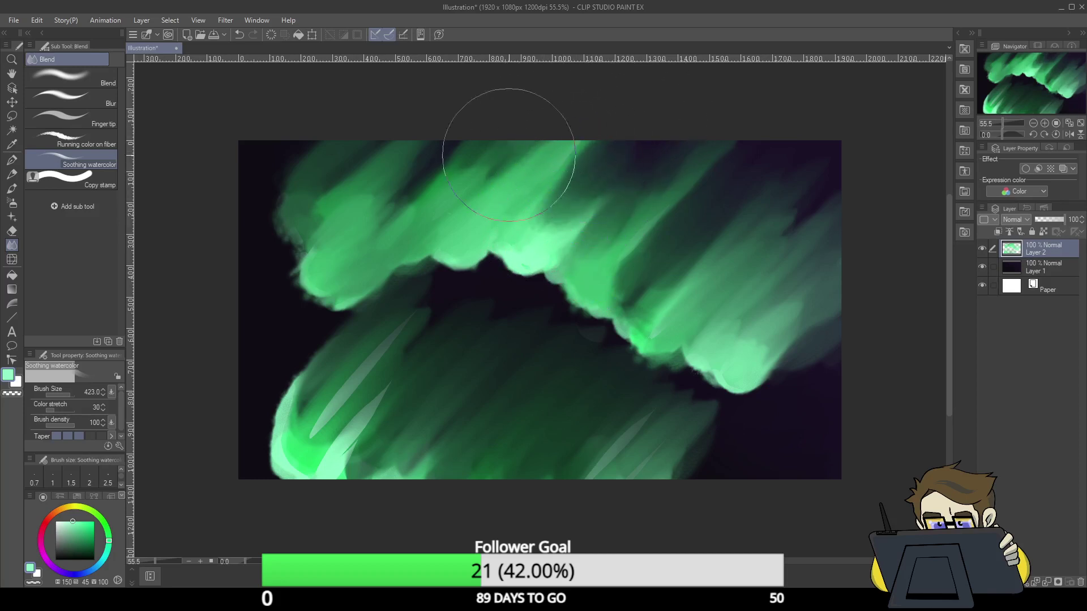
- Erase narrow diagonal streaks near the top middle of the upper green band and blend them with Soothing watercolor at size 423
mouse_move(442, 157)
mouse_down()
mouse_move(519, 109)
mouse_move(493, 138)
mouse_move(480, 119)
mouse_move(461, 146)
mouse_move(461, 109)
mouse_move(384, 207)
mouse_up()
key(e)
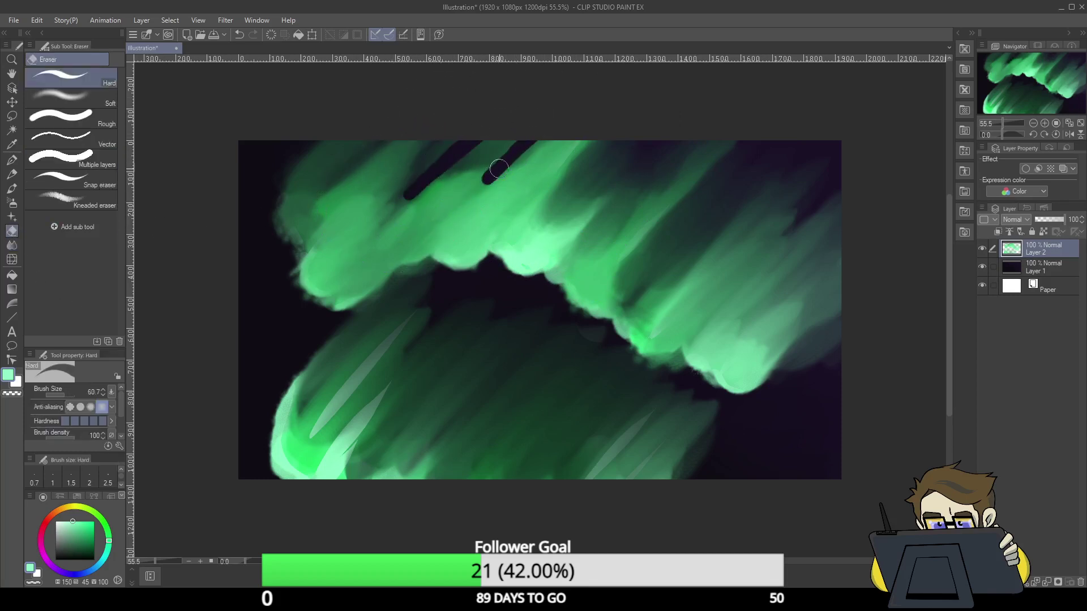
drag(487, 217, 618, 86)
click(12, 245)
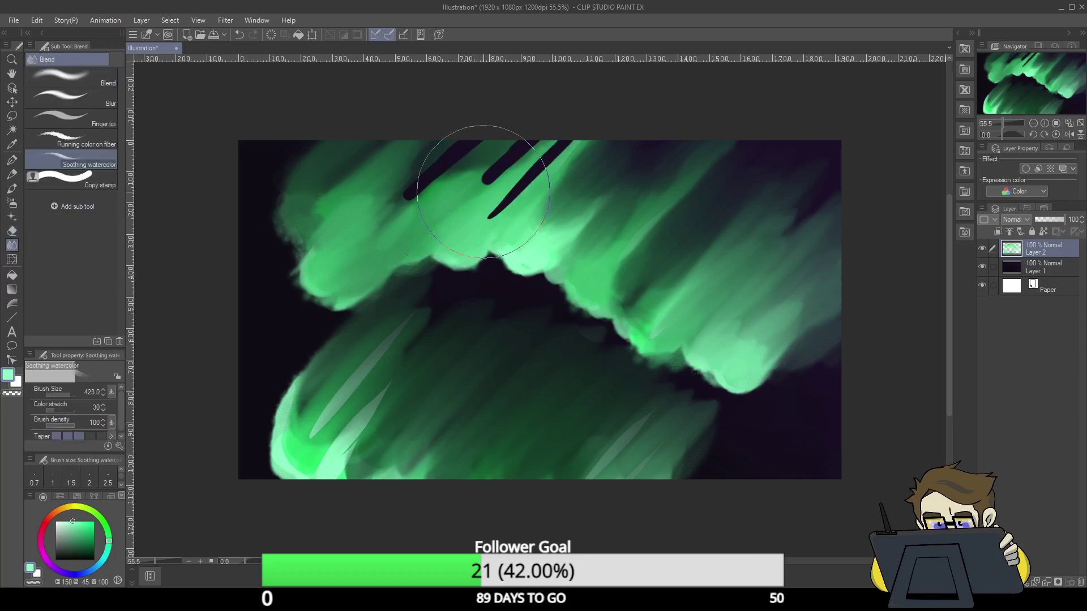
drag(520, 131, 517, 128)
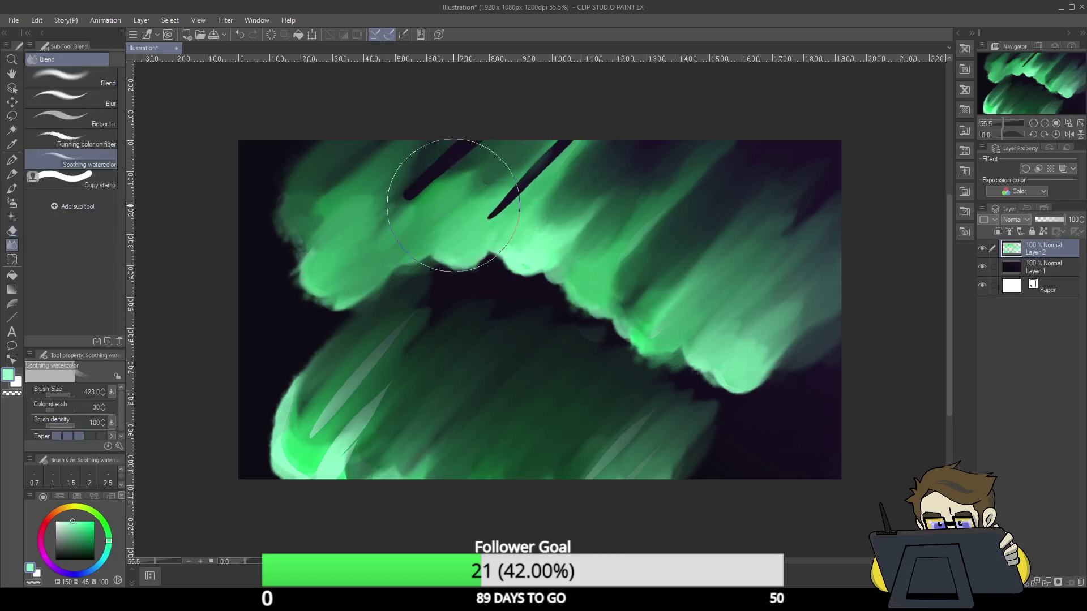
mouse_move(454, 205)
mouse_down()
mouse_move(451, 164)
mouse_move(408, 195)
mouse_up()
mouse_move(476, 125)
mouse_down()
mouse_move(428, 193)
mouse_move(495, 121)
mouse_move(402, 214)
mouse_up()
drag(473, 140, 398, 220)
mouse_move(569, 135)
mouse_down()
mouse_move(529, 134)
mouse_move(461, 226)
mouse_up()
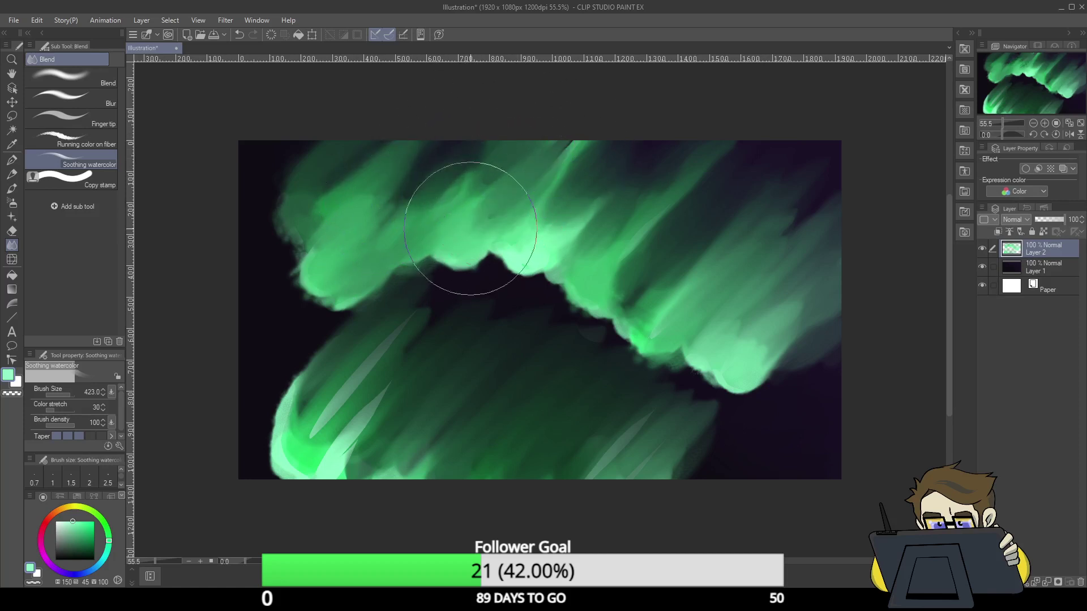
- Erase a broad diagonal patch in the middle of the upper band with the Hard eraser and blend it into the surrounding green
key(e)
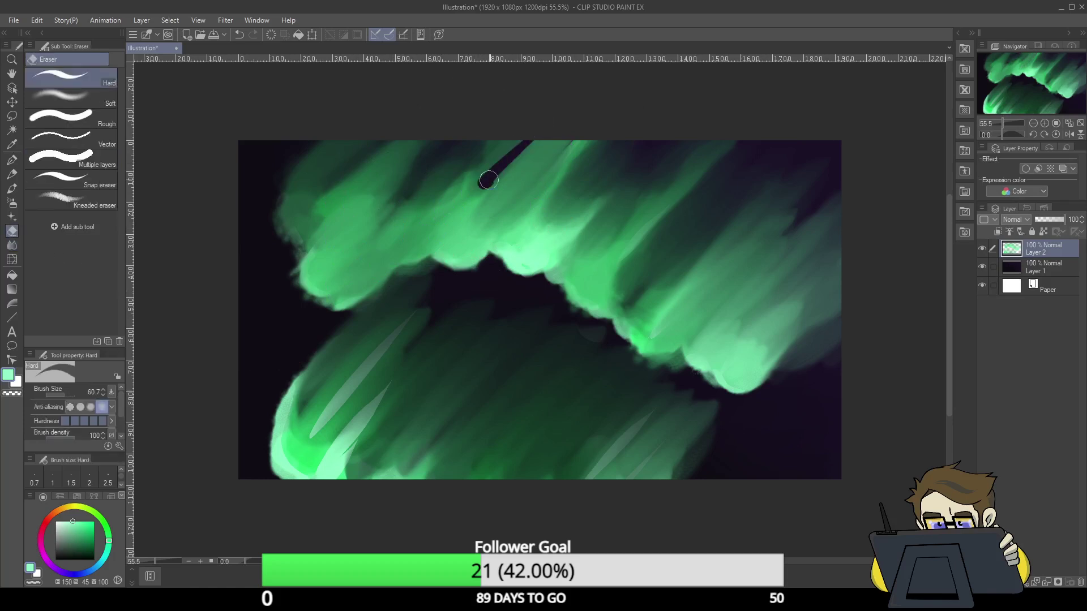
drag(490, 196, 545, 158)
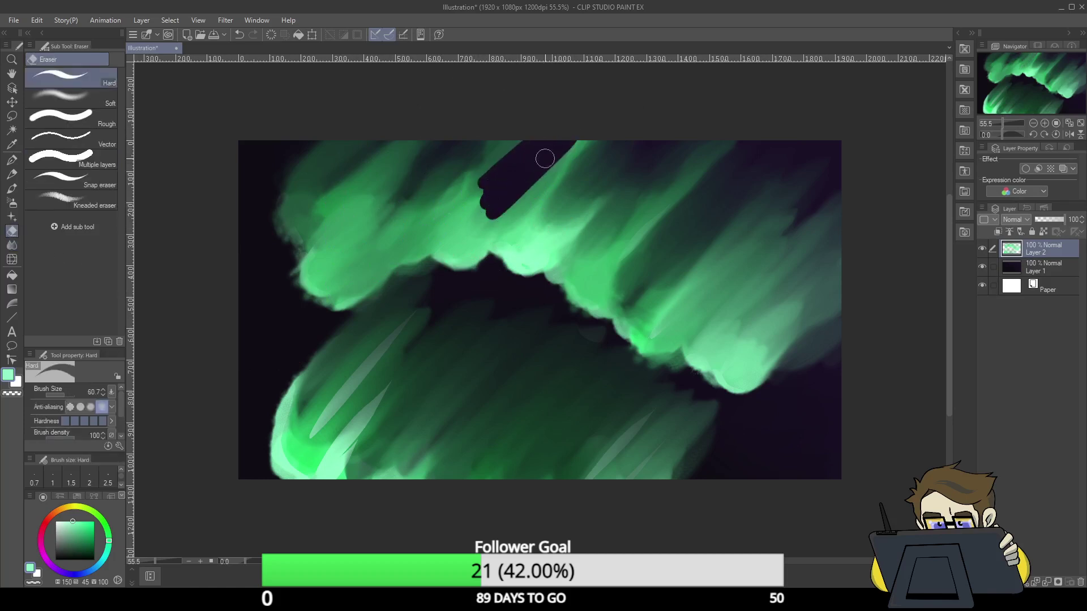
click(18, 243)
mouse_move(461, 175)
mouse_down()
mouse_move(502, 150)
mouse_move(493, 191)
mouse_move(511, 207)
mouse_up()
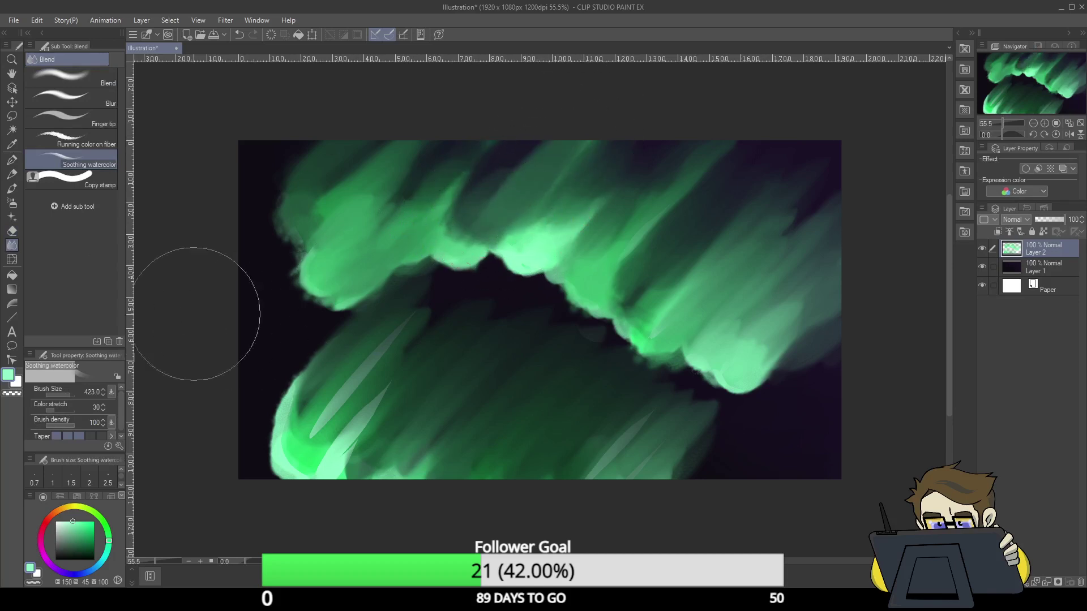
- Carve a deeper dark gap between the upper band's middle rays with the Hard eraser and soften it with Soothing watercolor strokes
click(12, 231)
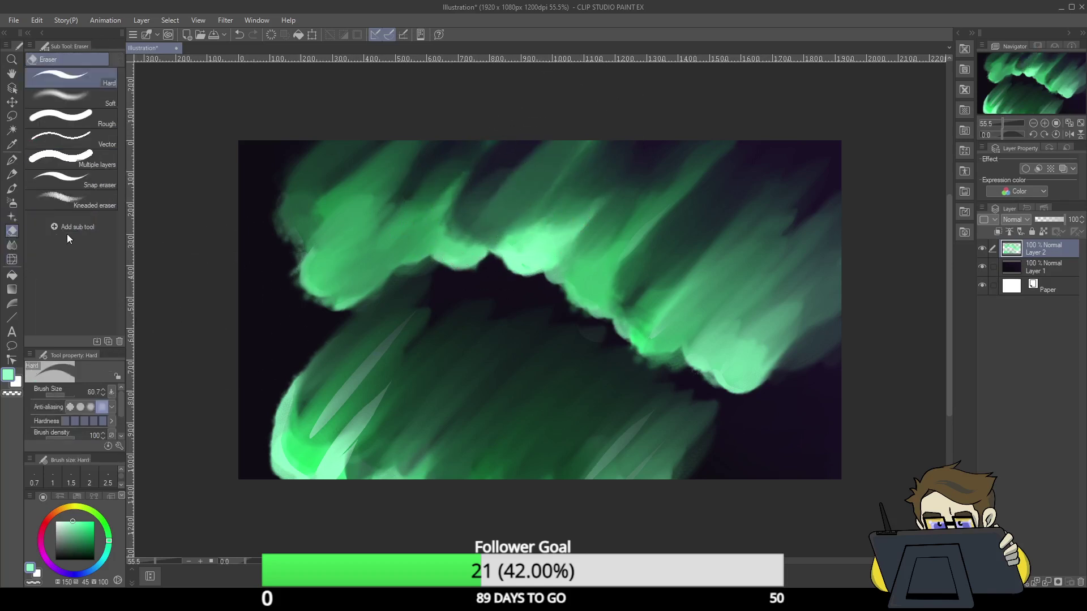
drag(511, 180, 574, 135)
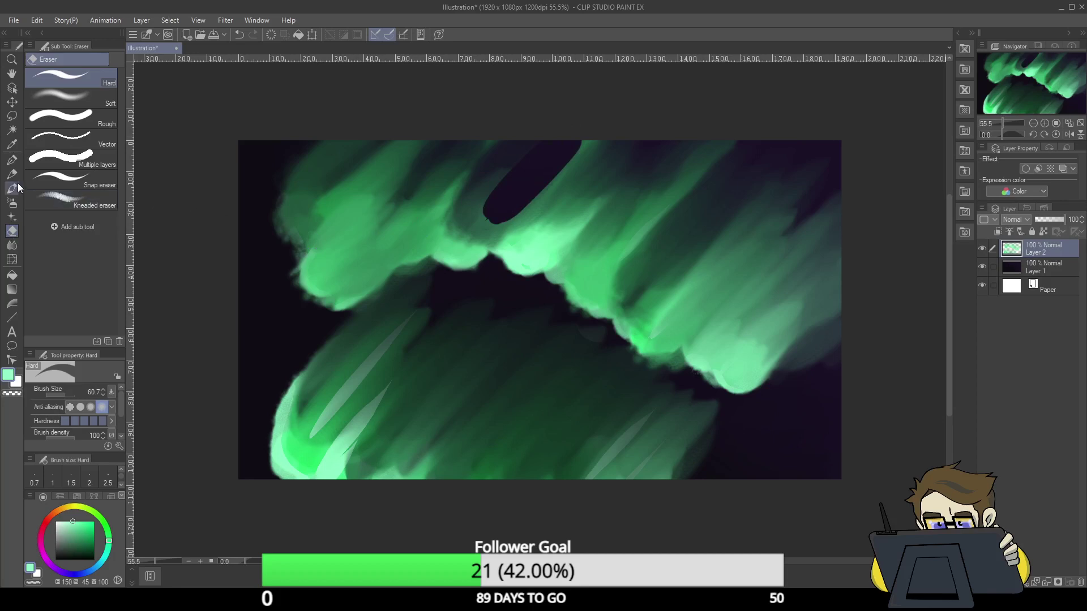
click(12, 245)
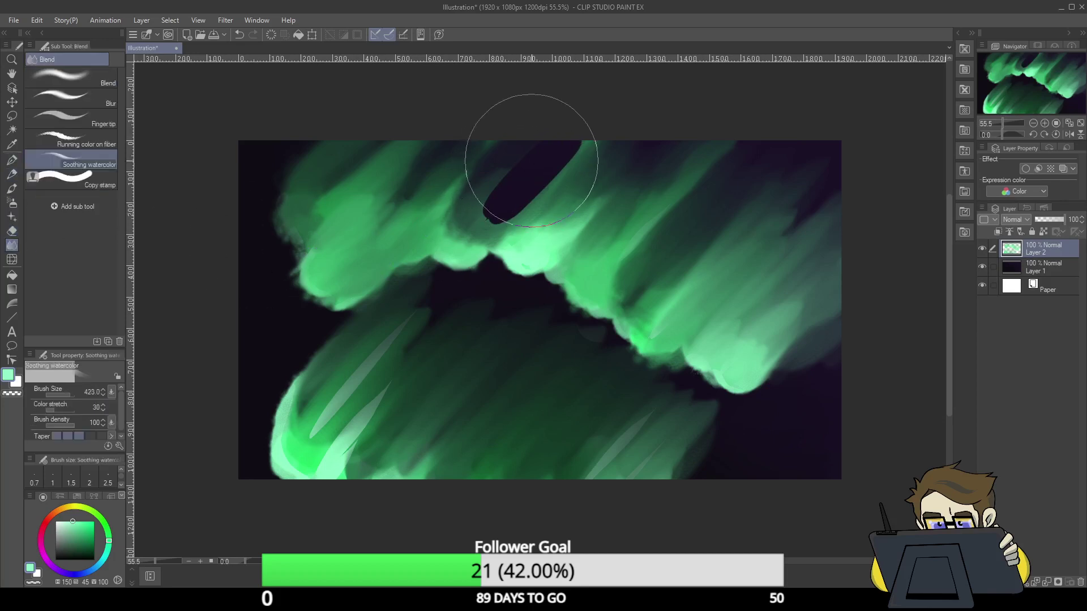
mouse_move(524, 157)
mouse_down()
mouse_move(466, 182)
mouse_move(498, 194)
mouse_move(498, 211)
mouse_move(513, 208)
mouse_move(575, 138)
mouse_move(560, 169)
mouse_up()
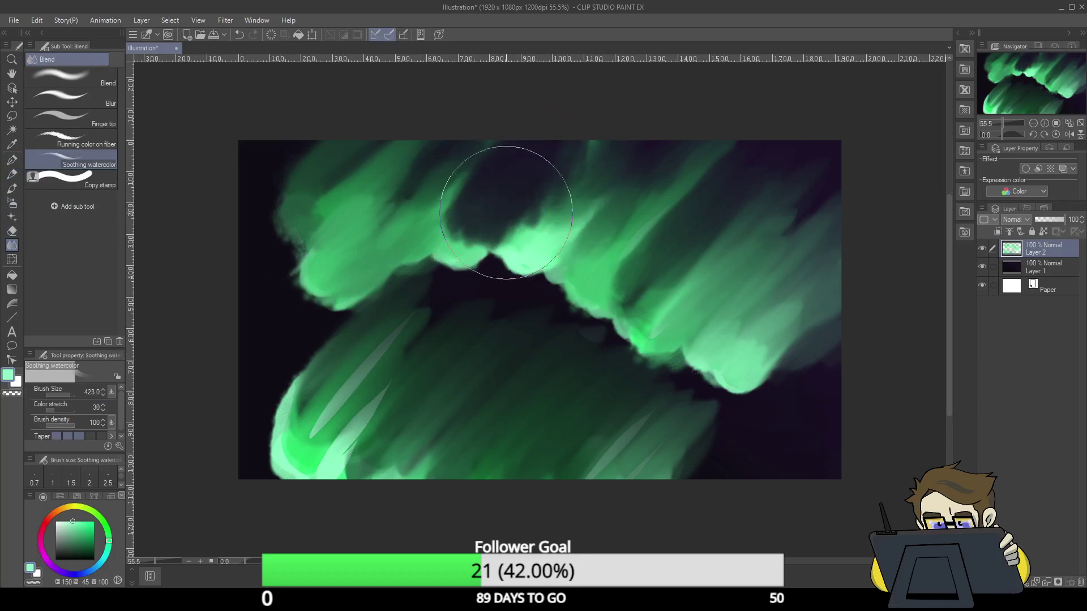
mouse_move(479, 234)
mouse_down()
mouse_move(476, 210)
mouse_move(450, 233)
mouse_move(451, 201)
mouse_move(466, 197)
mouse_move(480, 208)
mouse_move(471, 214)
mouse_move(532, 208)
mouse_up()
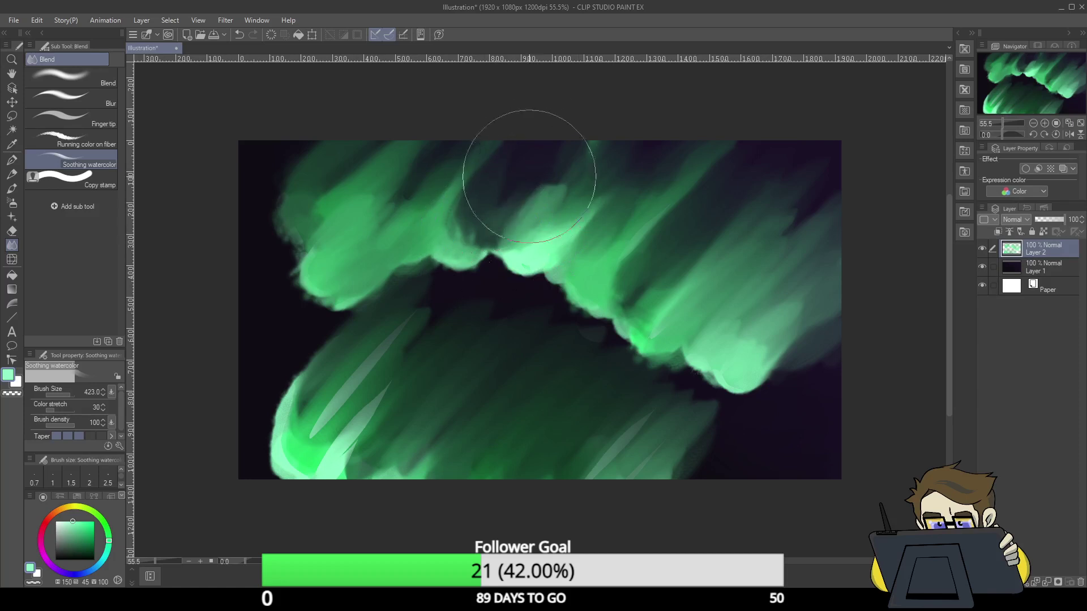
mouse_move(563, 151)
mouse_down()
mouse_move(500, 213)
mouse_move(522, 184)
mouse_move(507, 187)
mouse_move(459, 242)
mouse_move(485, 196)
mouse_move(433, 248)
mouse_move(474, 196)
mouse_move(455, 258)
mouse_move(529, 196)
mouse_move(468, 261)
mouse_move(540, 182)
mouse_move(491, 252)
mouse_move(541, 205)
mouse_move(553, 210)
mouse_move(522, 251)
mouse_move(588, 199)
mouse_move(577, 211)
mouse_move(588, 189)
mouse_move(553, 227)
mouse_move(597, 171)
mouse_move(515, 250)
mouse_move(552, 194)
mouse_move(502, 249)
mouse_move(601, 147)
mouse_move(504, 249)
mouse_move(531, 212)
mouse_move(502, 238)
mouse_move(511, 222)
mouse_move(556, 192)
mouse_move(601, 138)
mouse_move(576, 180)
mouse_move(603, 154)
mouse_move(627, 150)
mouse_move(592, 195)
mouse_move(490, 193)
mouse_move(458, 222)
mouse_move(438, 217)
mouse_move(435, 171)
mouse_move(380, 217)
mouse_move(425, 152)
mouse_move(441, 206)
mouse_up()
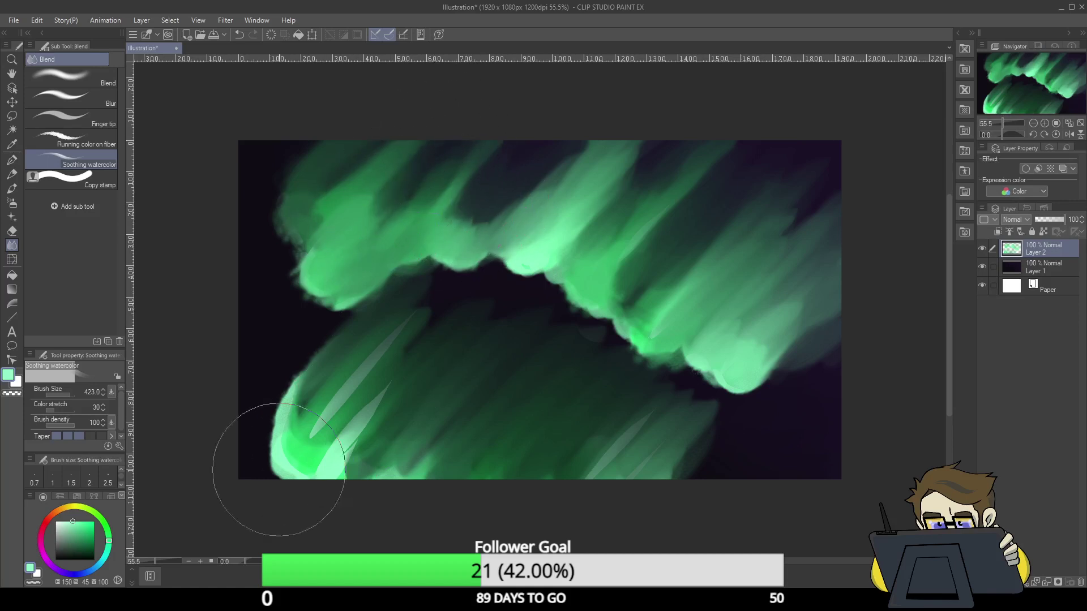
- Blend the streaks across the lower green area and the upper band's right end into soft diagonal rays with Soothing watercolor
mouse_move(220, 497)
mouse_down()
mouse_move(271, 483)
mouse_move(362, 407)
mouse_move(292, 466)
mouse_move(302, 423)
mouse_move(282, 440)
mouse_move(303, 398)
mouse_move(352, 343)
mouse_move(282, 409)
mouse_move(381, 308)
mouse_move(322, 381)
mouse_move(429, 281)
mouse_move(400, 310)
mouse_move(406, 301)
mouse_move(391, 294)
mouse_move(343, 337)
mouse_move(402, 295)
mouse_move(352, 351)
mouse_move(419, 304)
mouse_move(311, 433)
mouse_move(402, 338)
mouse_move(312, 417)
mouse_move(370, 349)
mouse_move(324, 418)
mouse_move(426, 306)
mouse_move(339, 407)
mouse_move(450, 293)
mouse_move(378, 383)
mouse_move(456, 321)
mouse_move(406, 406)
mouse_move(498, 310)
mouse_move(488, 337)
mouse_move(428, 413)
mouse_move(460, 360)
mouse_move(363, 466)
mouse_move(381, 415)
mouse_move(320, 482)
mouse_move(424, 363)
mouse_move(337, 453)
mouse_move(454, 317)
mouse_move(380, 421)
mouse_move(467, 338)
mouse_move(344, 509)
mouse_move(666, 408)
mouse_move(607, 489)
mouse_move(702, 440)
mouse_move(684, 478)
mouse_move(762, 483)
mouse_move(723, 456)
mouse_move(572, 466)
mouse_move(308, 340)
mouse_move(304, 296)
mouse_move(279, 276)
mouse_move(306, 310)
mouse_move(352, 325)
mouse_move(432, 287)
mouse_move(638, 366)
mouse_move(589, 340)
mouse_move(691, 400)
mouse_move(678, 371)
mouse_move(704, 400)
mouse_move(781, 401)
mouse_up()
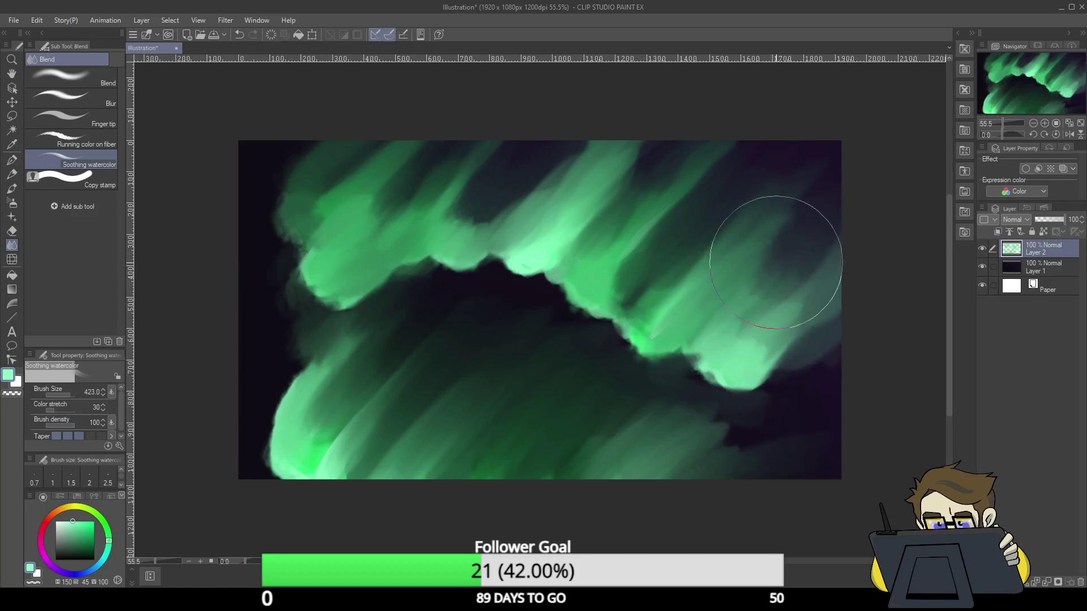
mouse_move(727, 325)
mouse_down()
mouse_move(854, 197)
mouse_move(750, 314)
mouse_move(838, 234)
mouse_move(752, 315)
mouse_move(827, 236)
mouse_move(791, 266)
mouse_move(805, 214)
mouse_move(770, 257)
mouse_move(814, 211)
mouse_move(791, 233)
mouse_move(762, 235)
mouse_move(805, 193)
mouse_move(738, 256)
mouse_move(716, 240)
mouse_up()
mouse_move(691, 315)
mouse_down()
mouse_move(801, 380)
mouse_move(707, 471)
mouse_move(743, 431)
mouse_move(681, 463)
mouse_move(716, 406)
mouse_move(693, 404)
mouse_move(673, 373)
mouse_up()
- Erase a patch at the right end of the lower green area and blend it into the dark background
click(12, 231)
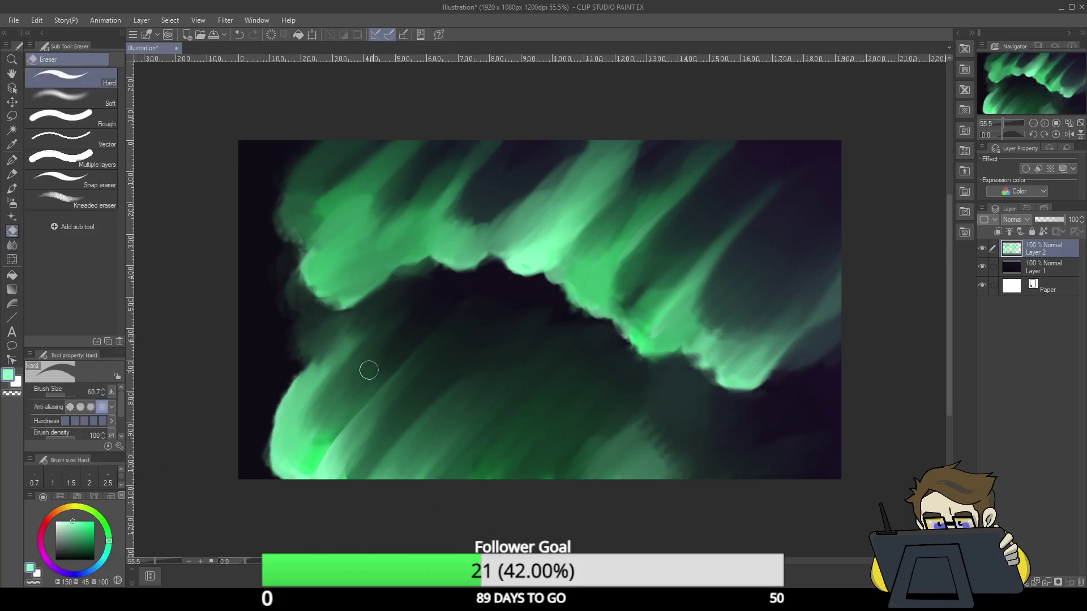
mouse_move(656, 413)
mouse_down()
mouse_move(676, 409)
mouse_move(657, 416)
mouse_move(689, 451)
mouse_move(673, 419)
mouse_up()
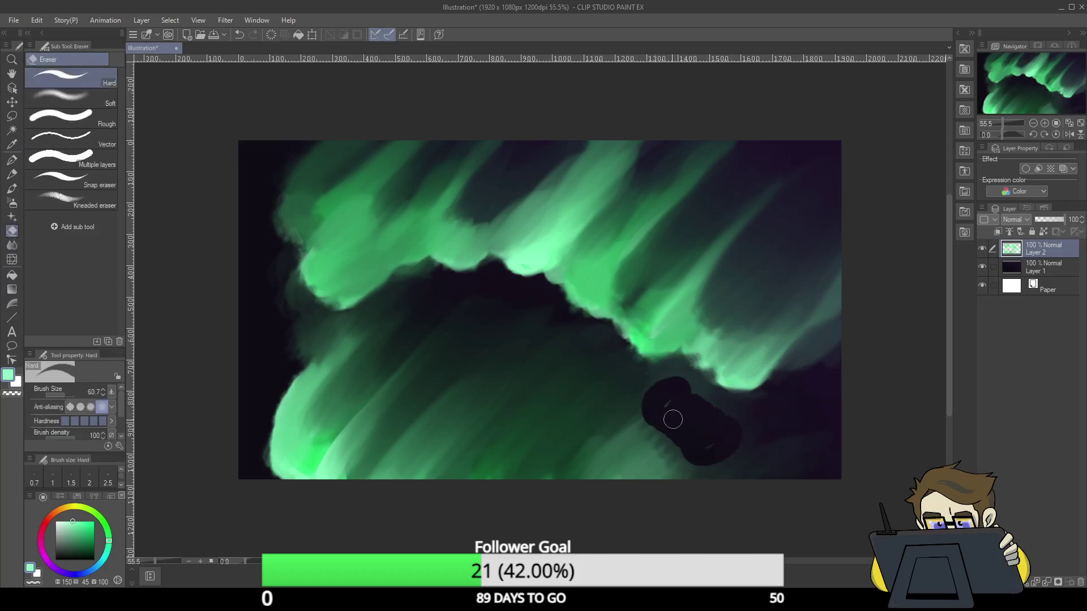
click(11, 245)
mouse_move(651, 444)
mouse_down()
mouse_move(658, 406)
mouse_move(664, 422)
mouse_move(647, 454)
mouse_move(658, 480)
mouse_move(714, 466)
mouse_move(722, 449)
mouse_move(720, 414)
mouse_move(695, 405)
mouse_move(680, 379)
mouse_move(655, 382)
mouse_move(608, 428)
mouse_move(594, 423)
mouse_move(609, 393)
mouse_move(546, 461)
mouse_move(631, 417)
mouse_move(561, 490)
mouse_move(614, 467)
mouse_move(618, 479)
mouse_move(617, 404)
mouse_move(534, 417)
mouse_up()
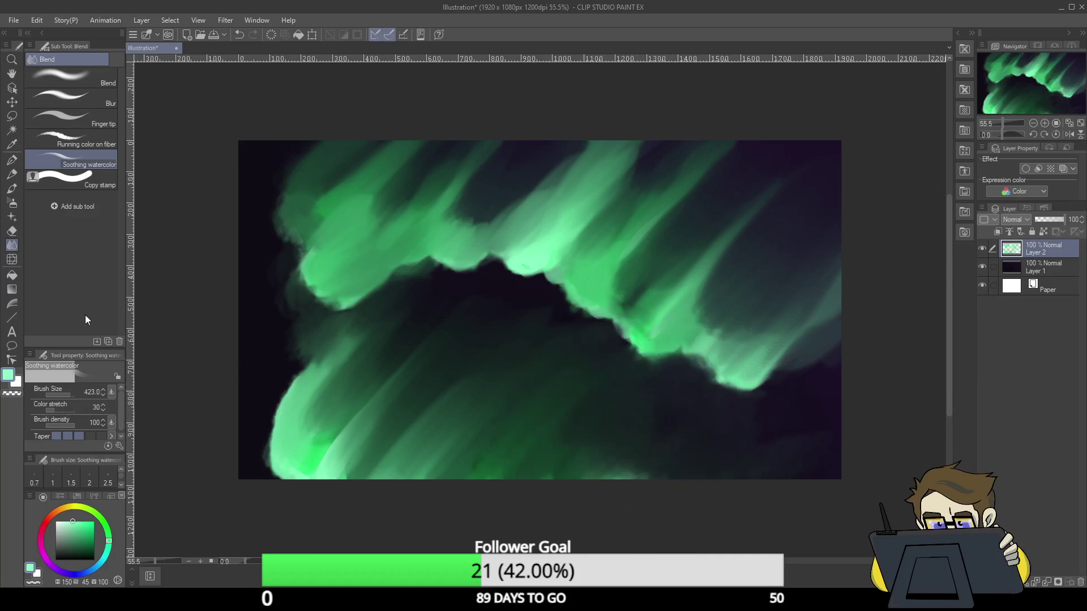
- Erase a rounded spot in the middle of the lower green area and blend it into a darker gradient
click(16, 233)
mouse_move(574, 380)
mouse_down()
mouse_move(496, 401)
mouse_move(497, 375)
mouse_up()
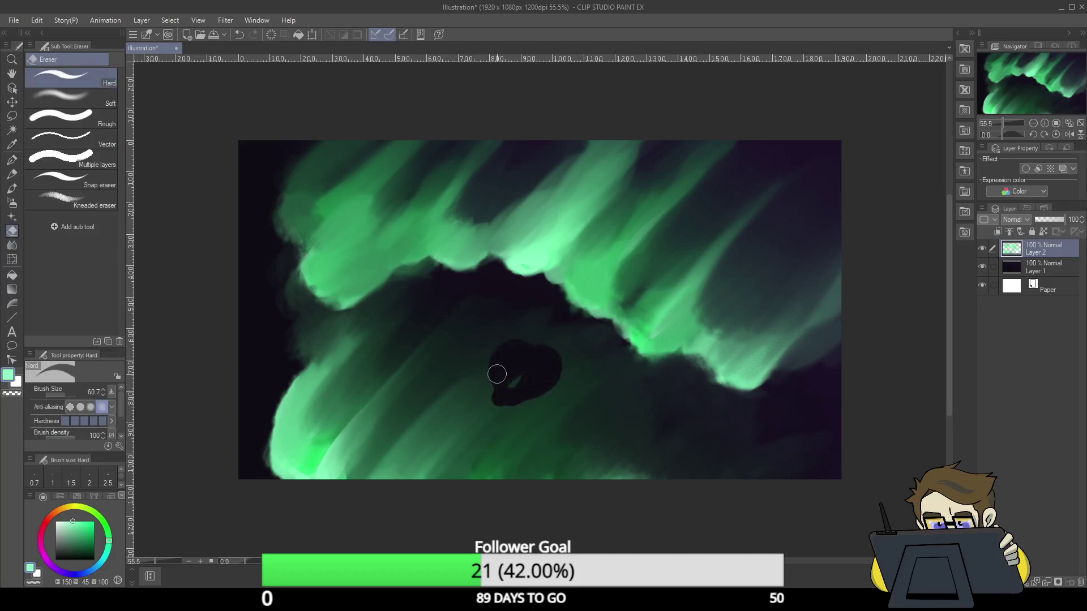
click(11, 245)
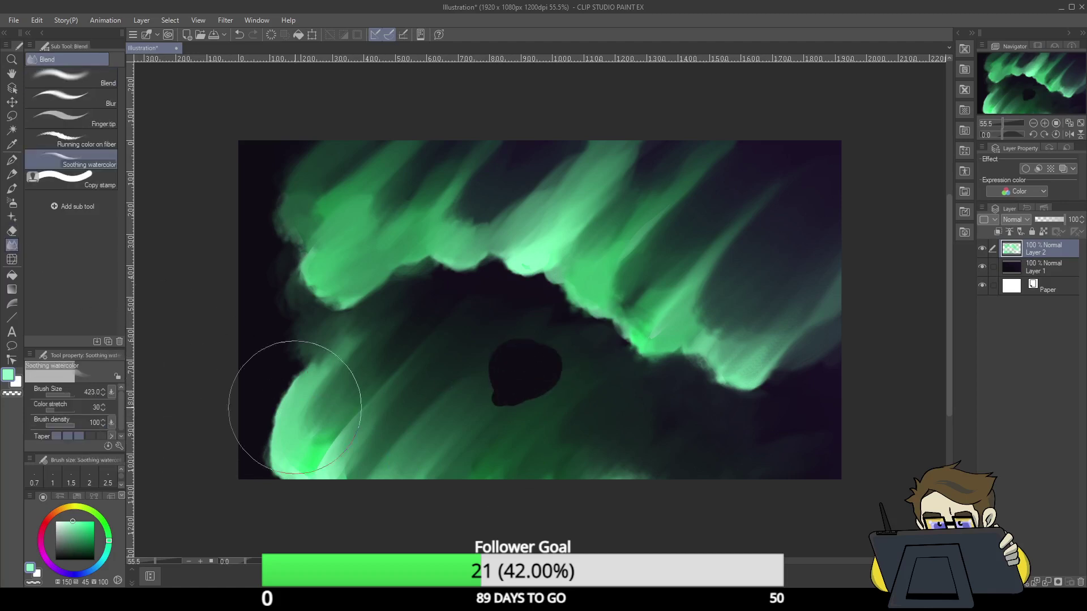
mouse_move(501, 395)
mouse_down()
mouse_move(491, 363)
mouse_move(530, 363)
mouse_move(462, 438)
mouse_move(475, 388)
mouse_move(498, 357)
mouse_move(454, 467)
mouse_move(527, 423)
mouse_move(529, 392)
mouse_move(498, 407)
mouse_move(537, 342)
mouse_up()
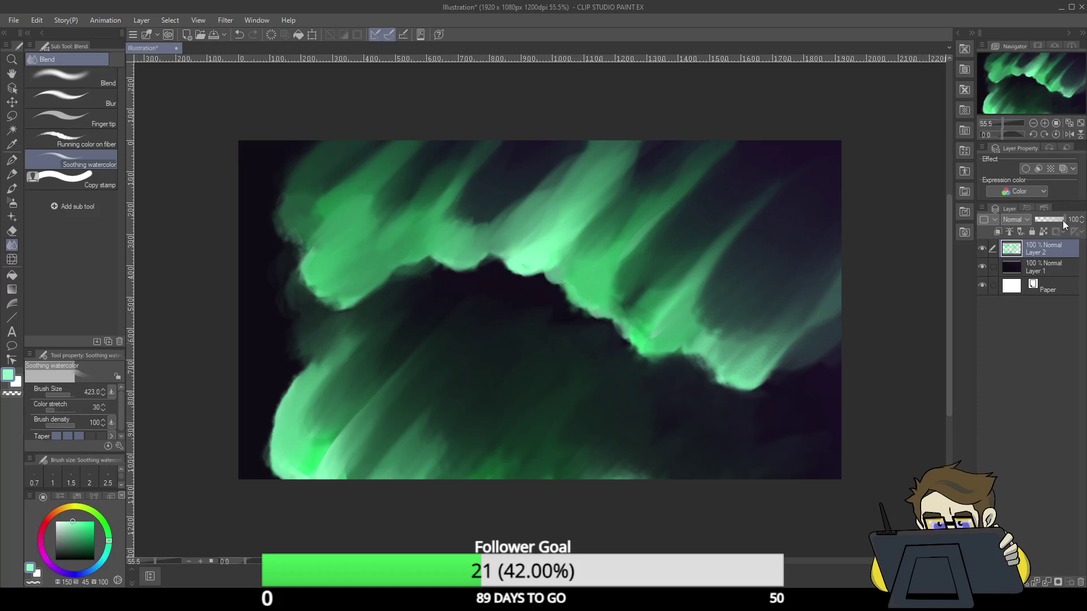
mouse_move(1062, 220)
mouse_down()
mouse_move(1048, 220)
mouse_move(1068, 226)
mouse_up()
- Trim the upper band's lower-right and upper-left outer edges into clean diagonals with the Hard eraser
click(11, 231)
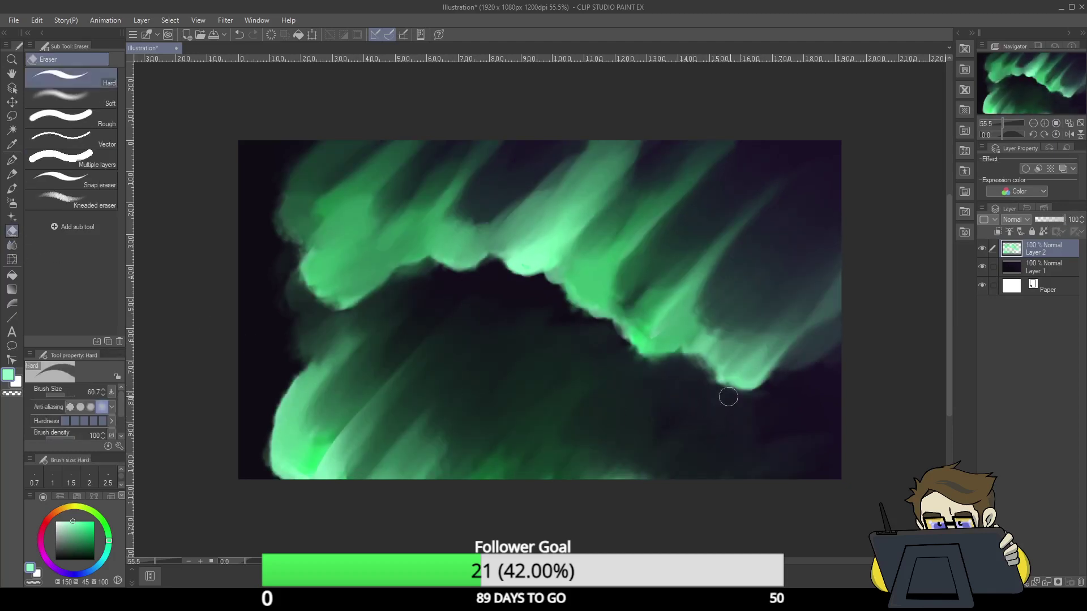
mouse_move(821, 365)
mouse_down()
mouse_move(786, 402)
mouse_move(861, 295)
mouse_move(765, 410)
mouse_up()
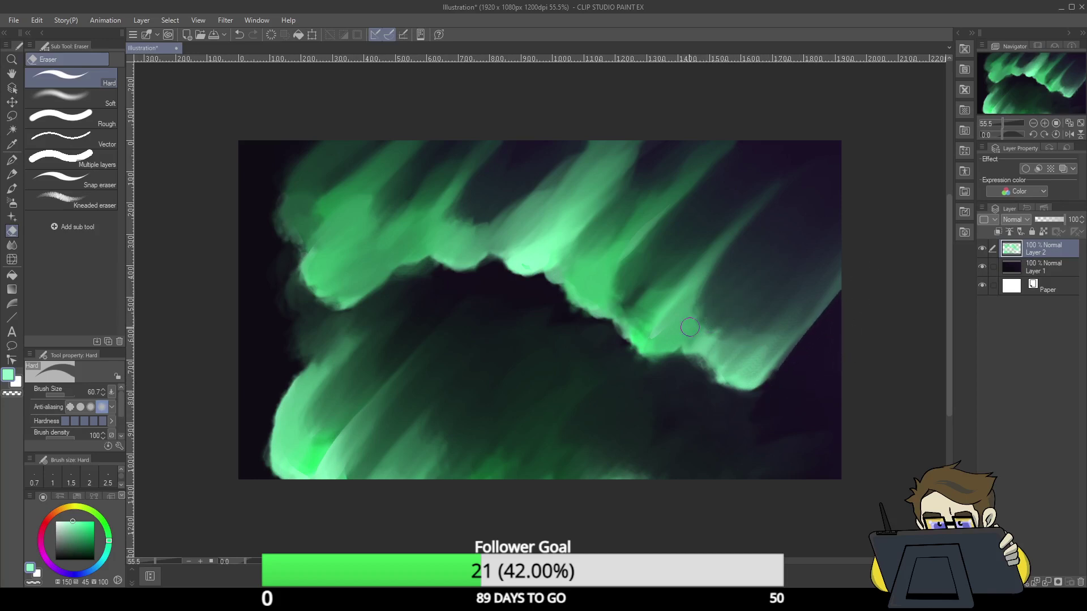
drag(272, 191, 325, 139)
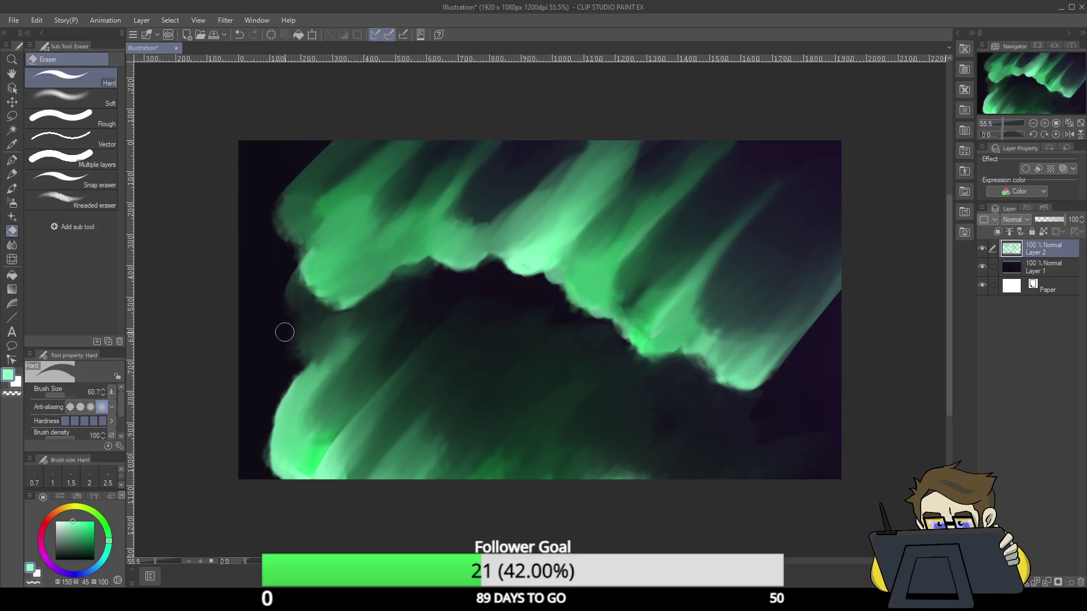
- Cut a diagonal gap in the lower-left green area and erase the green haze between the two bands with the Hard eraser
drag(411, 336, 327, 429)
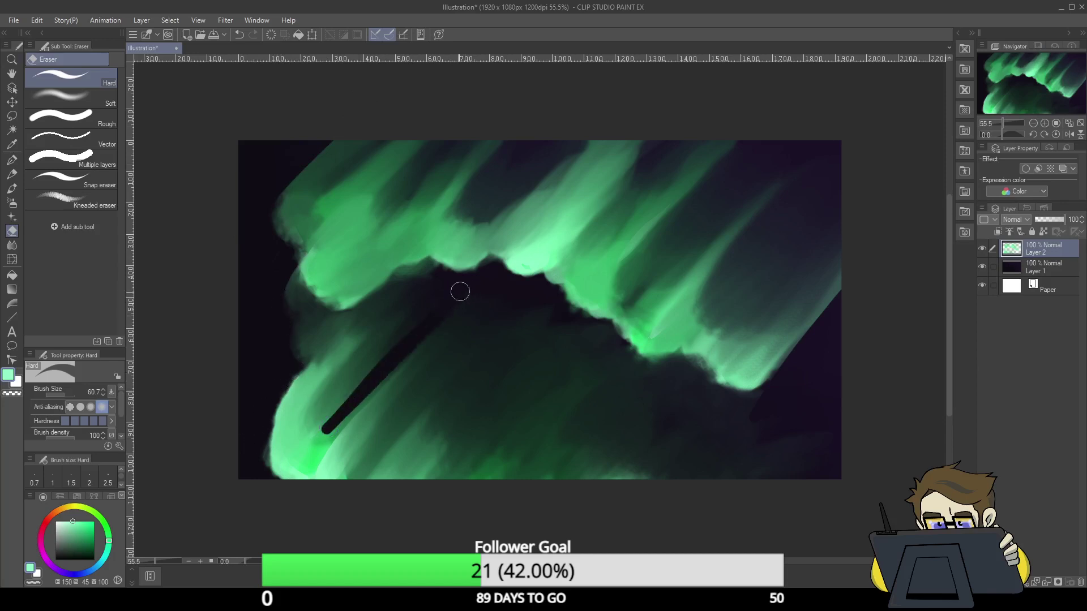
mouse_move(446, 295)
mouse_down()
mouse_move(376, 344)
mouse_move(374, 323)
mouse_up()
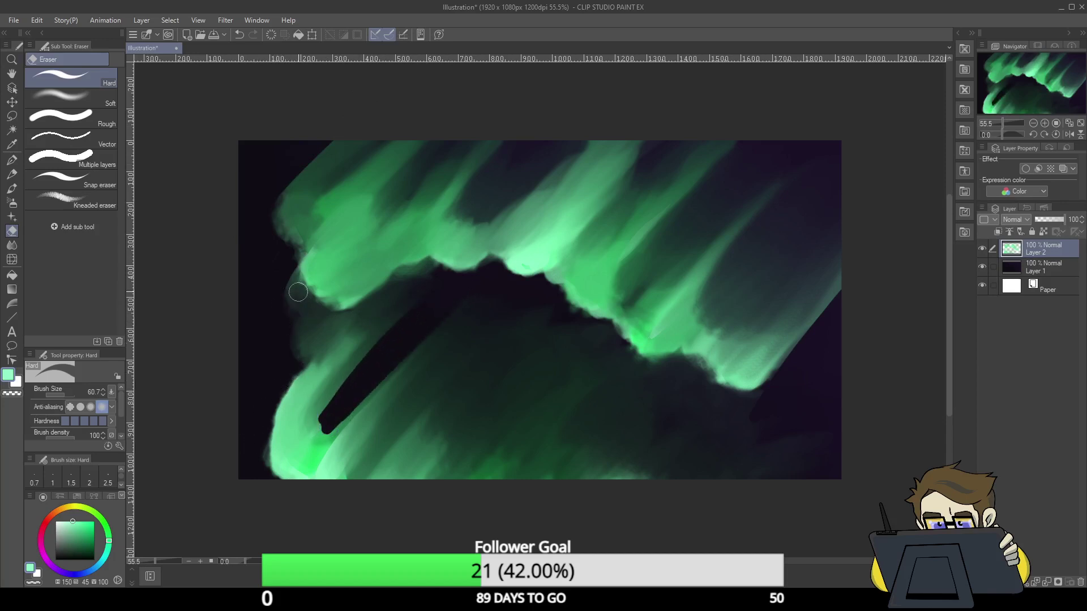
mouse_move(288, 281)
mouse_down()
mouse_move(306, 307)
mouse_move(291, 301)
mouse_move(323, 338)
mouse_move(381, 296)
mouse_move(343, 316)
mouse_move(309, 312)
mouse_move(314, 337)
mouse_move(345, 320)
mouse_move(331, 333)
mouse_move(420, 273)
mouse_up()
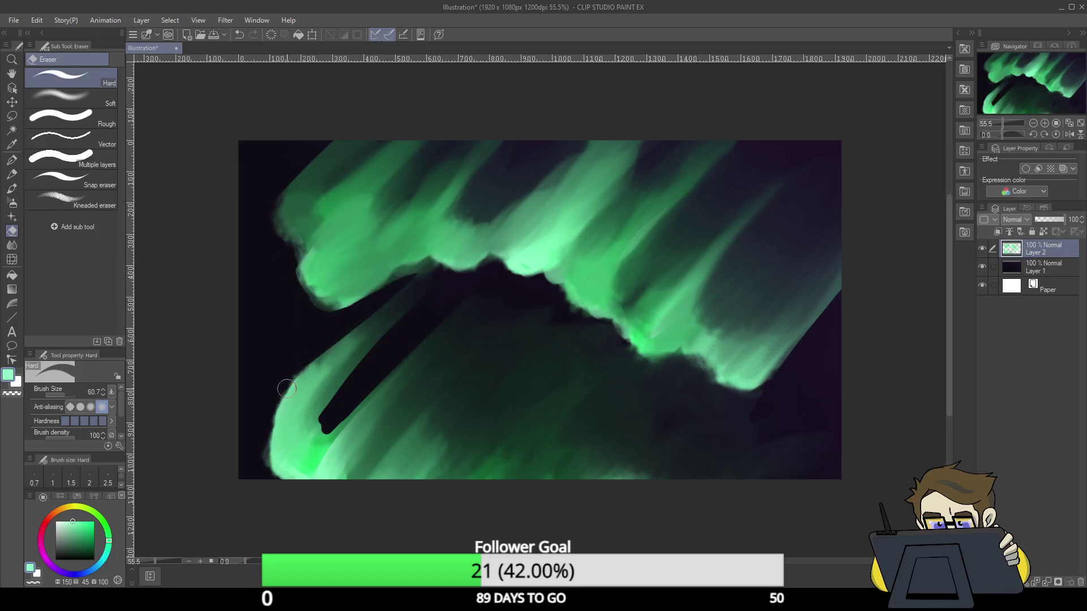
mouse_move(286, 389)
mouse_down()
mouse_move(378, 297)
mouse_move(277, 402)
mouse_move(317, 353)
mouse_move(260, 436)
mouse_move(371, 308)
mouse_move(404, 290)
mouse_move(387, 300)
mouse_move(382, 315)
mouse_move(400, 306)
mouse_move(349, 396)
mouse_up()
mouse_move(486, 287)
mouse_down()
mouse_move(418, 398)
mouse_move(476, 319)
mouse_move(537, 306)
mouse_move(540, 325)
mouse_move(477, 432)
mouse_move(520, 339)
mouse_move(563, 336)
mouse_move(571, 349)
mouse_move(509, 426)
mouse_move(591, 344)
mouse_move(559, 431)
mouse_move(571, 434)
mouse_move(601, 399)
mouse_move(657, 368)
mouse_move(680, 402)
mouse_move(666, 438)
mouse_move(691, 431)
mouse_move(698, 450)
mouse_move(720, 438)
mouse_move(706, 493)
mouse_move(737, 494)
mouse_up()
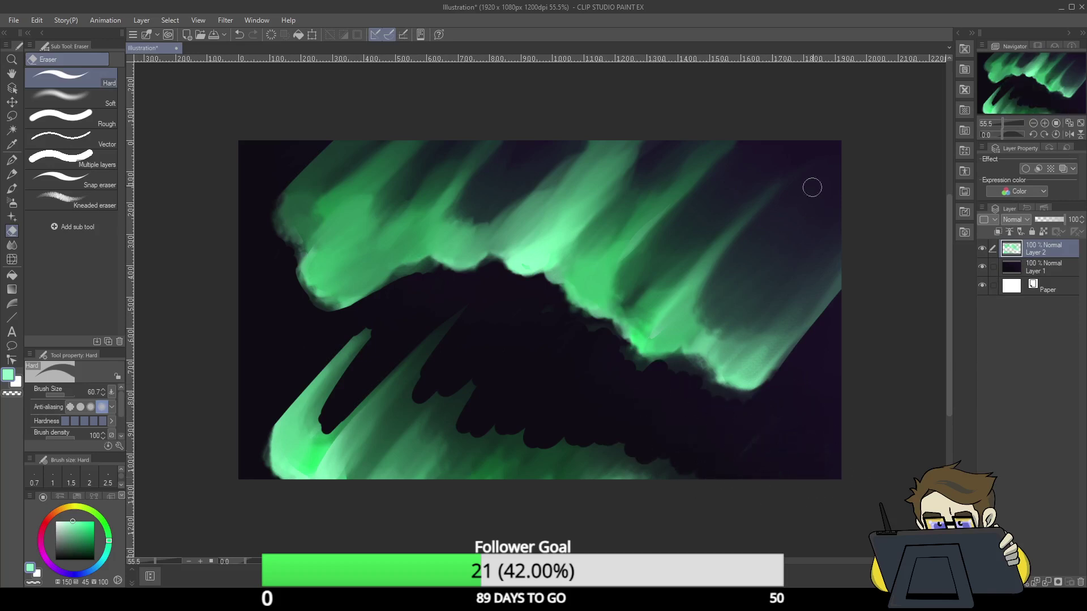
- Erase dark gaps between the diagonal rays on the right part of the upper band with the Hard eraser
mouse_move(811, 185)
mouse_down()
mouse_move(752, 252)
mouse_move(777, 268)
mouse_move(824, 249)
mouse_up()
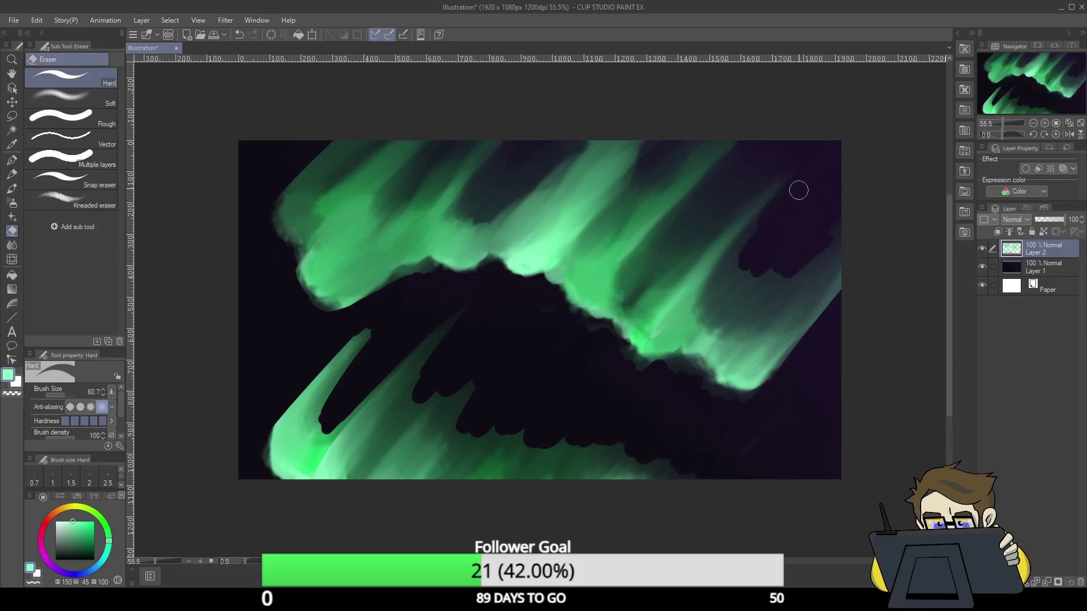
mouse_move(725, 170)
mouse_down()
mouse_move(686, 219)
mouse_move(789, 153)
mouse_move(654, 250)
mouse_up()
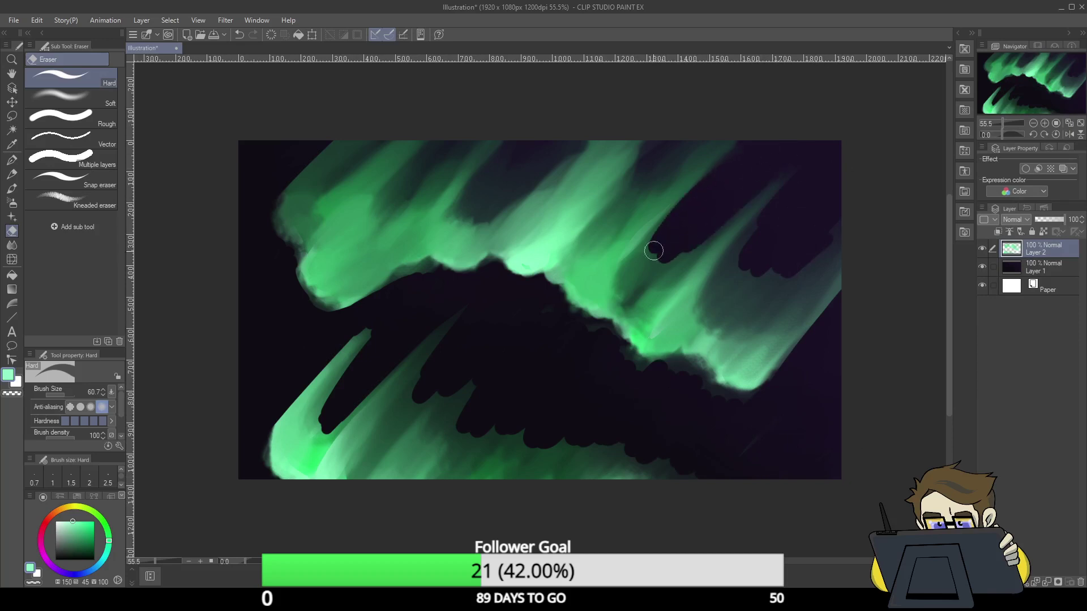
drag(786, 209, 731, 308)
mouse_move(799, 245)
mouse_down()
mouse_move(744, 312)
mouse_move(773, 289)
mouse_move(739, 289)
mouse_up()
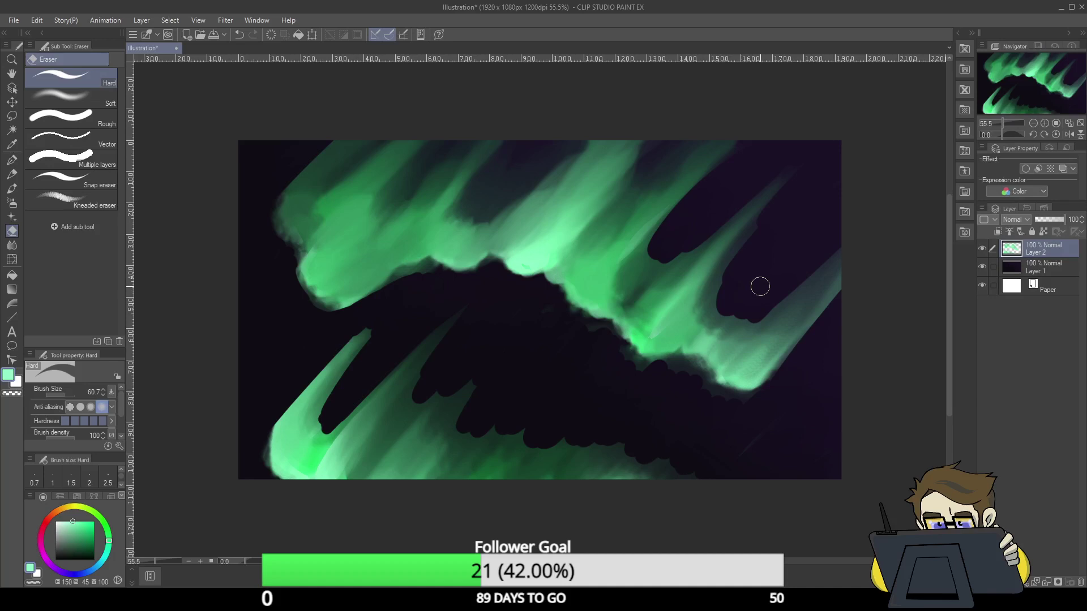
- Delete the aurora layer and add a new empty raster layer above the dark background layer
click(1079, 584)
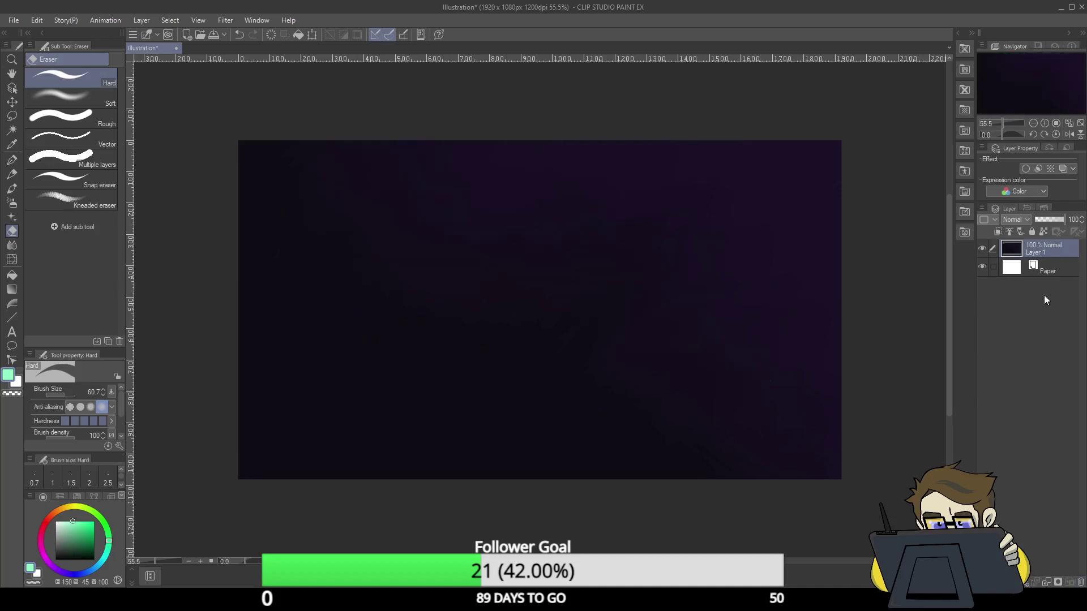
click(1035, 583)
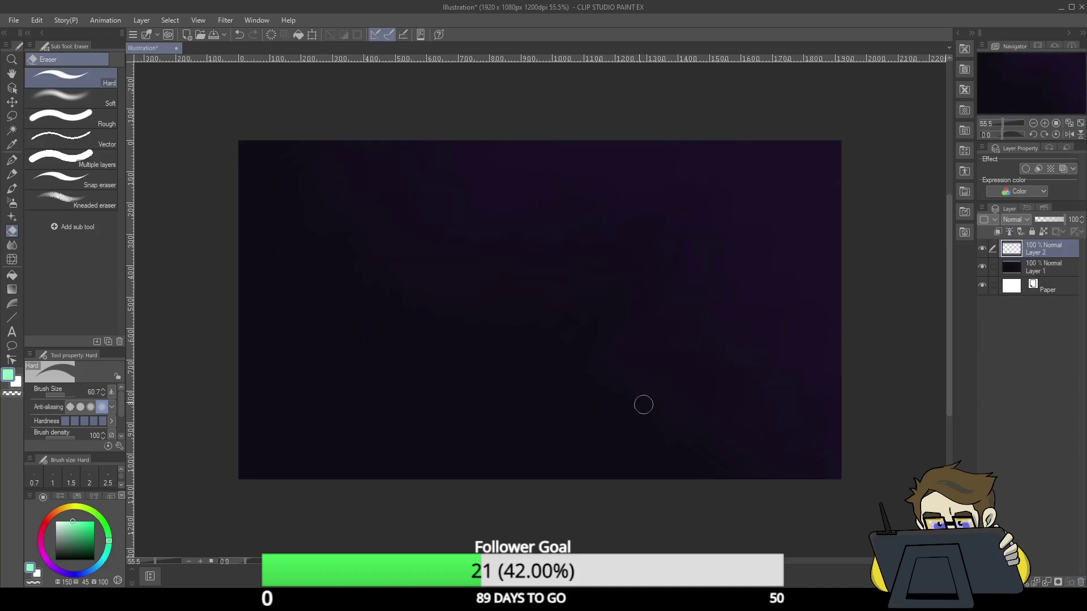
- Draw an S-curved line from the canvas's upper-left edge to its lower-right edge with the G-pen at size 89.5 in saturated mint green
click(12, 160)
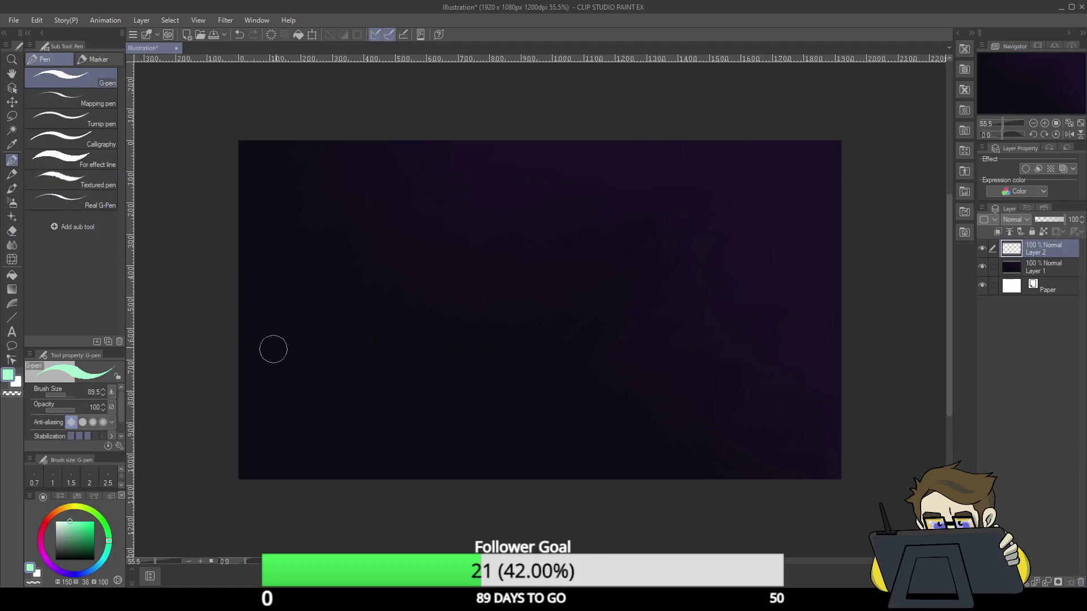
click(81, 522)
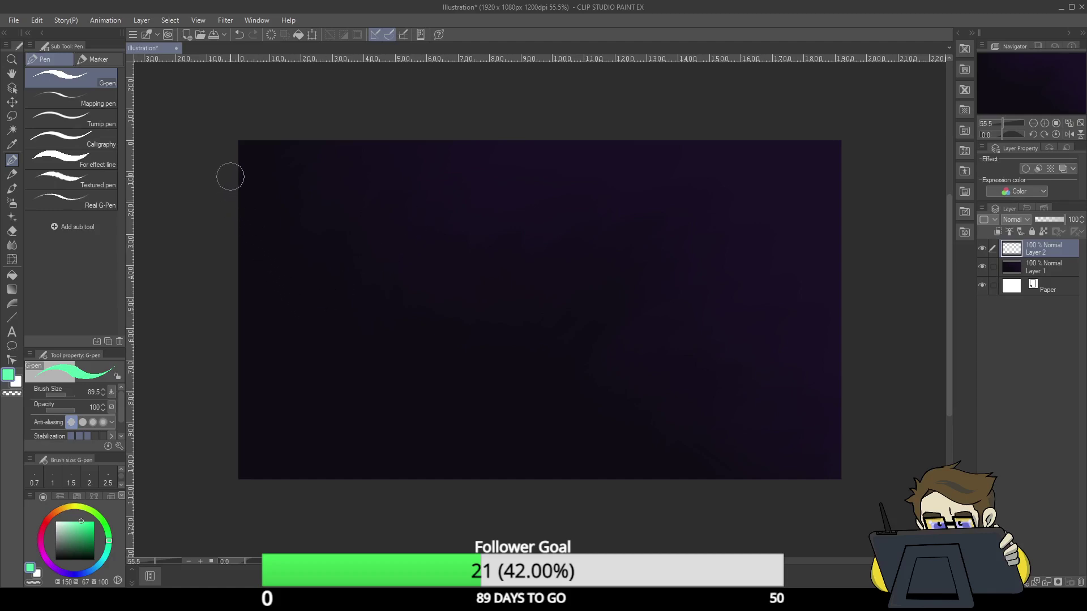
mouse_move(232, 176)
mouse_down()
mouse_move(426, 211)
mouse_move(492, 258)
mouse_move(431, 315)
mouse_move(778, 370)
mouse_move(848, 500)
mouse_up()
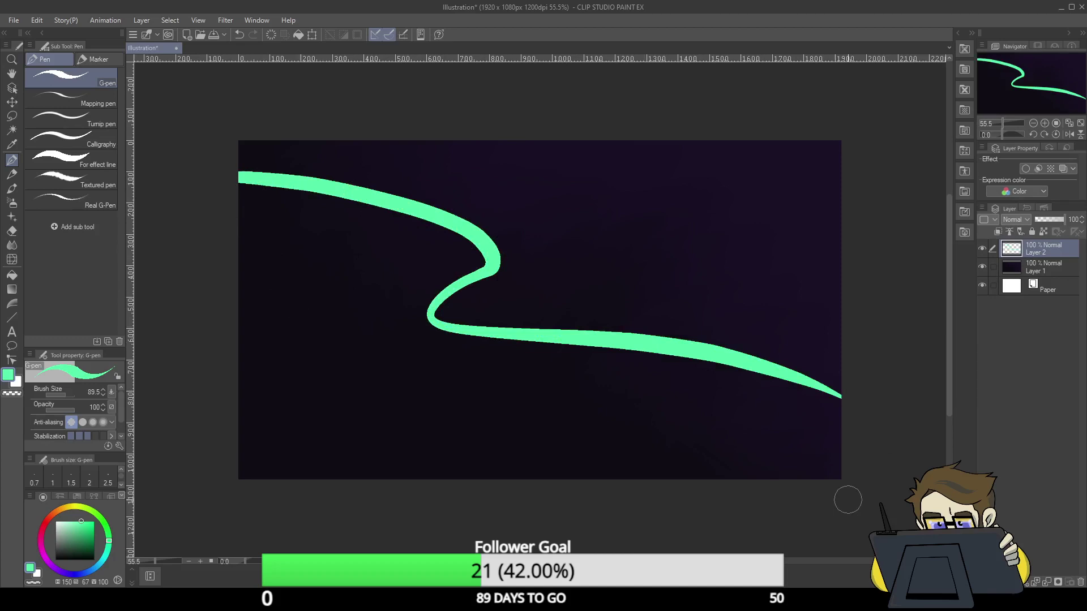
- Thicken the line's lower-right end in mint green, then paint pale mint over the bends and lower edge with transparent pixels locked
drag(584, 337, 893, 447)
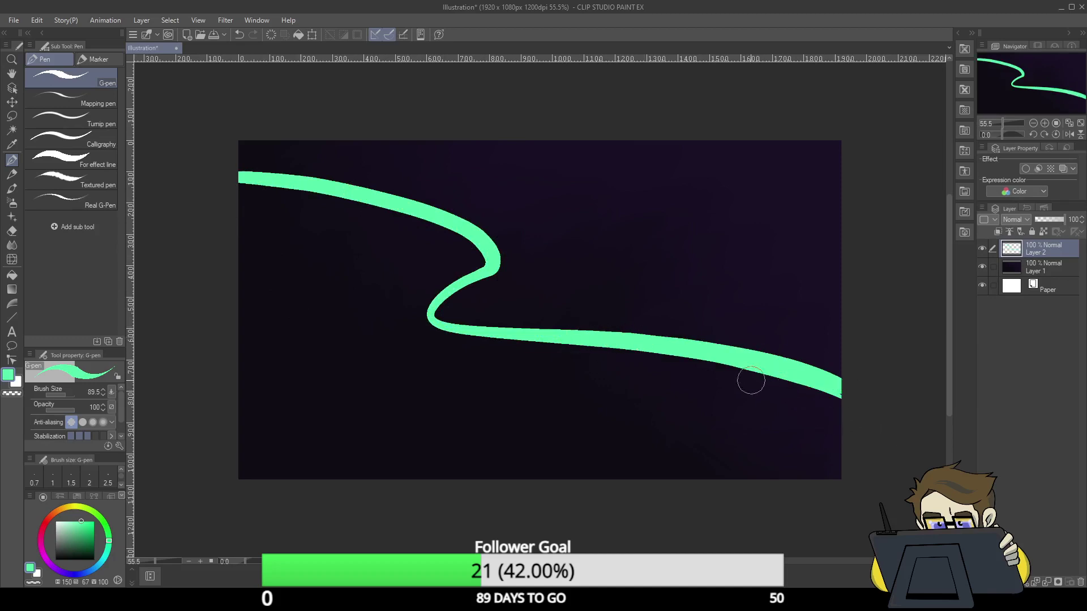
click(63, 521)
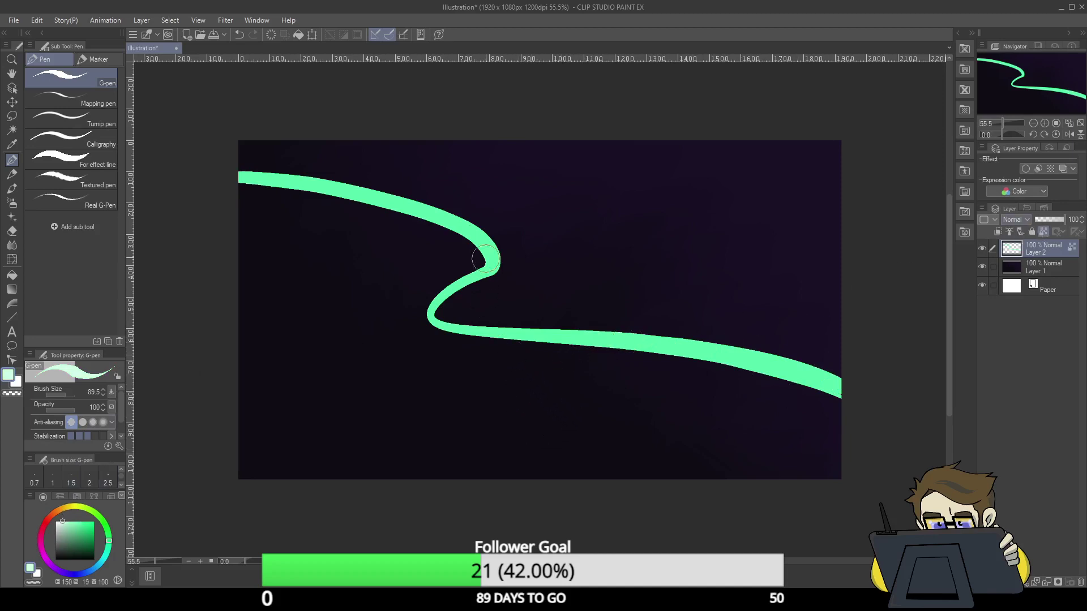
mouse_move(487, 232)
mouse_down()
mouse_move(498, 278)
mouse_move(476, 223)
mouse_move(486, 278)
mouse_move(483, 237)
mouse_move(487, 265)
mouse_move(473, 233)
mouse_move(487, 278)
mouse_move(498, 261)
mouse_move(445, 316)
mouse_move(482, 264)
mouse_move(476, 323)
mouse_move(440, 284)
mouse_move(499, 326)
mouse_move(437, 327)
mouse_move(631, 355)
mouse_up()
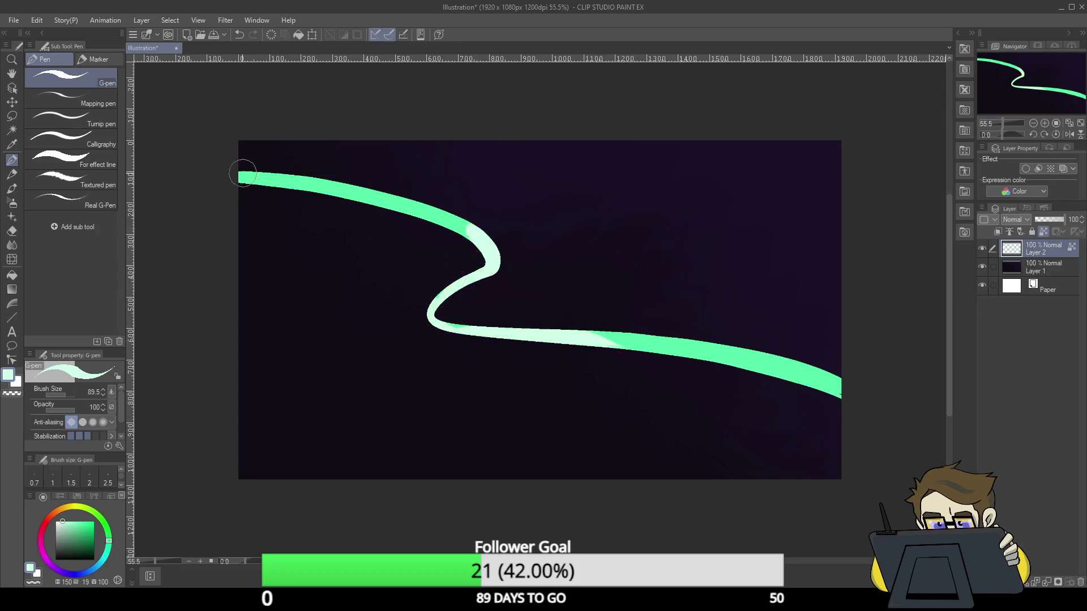
mouse_move(243, 173)
mouse_down()
mouse_move(303, 191)
mouse_move(236, 181)
mouse_move(404, 214)
mouse_up()
mouse_move(332, 196)
mouse_down()
mouse_move(504, 259)
mouse_move(520, 326)
mouse_up()
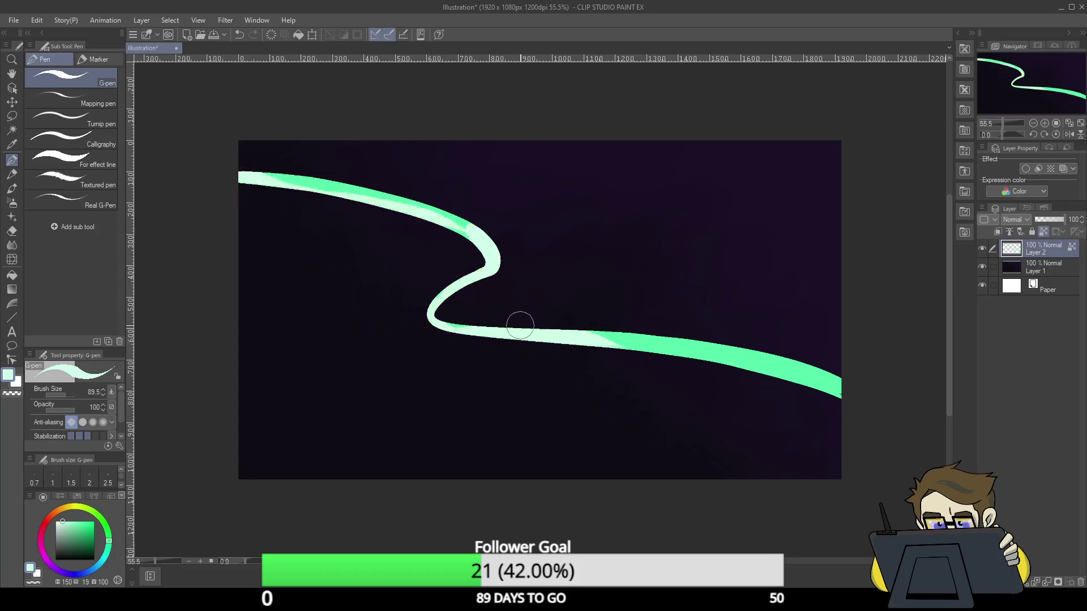
drag(590, 342, 770, 374)
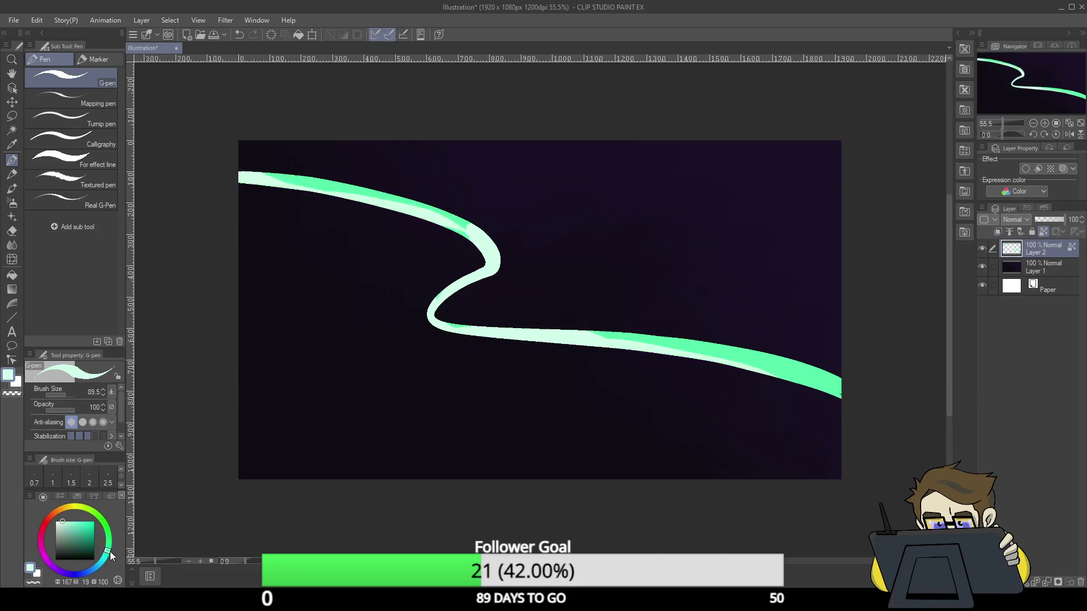
- Paint turquoise over parts of the line's upper edge and right stretch, and yellow-green accents on its right end and upper-left part
click(87, 519)
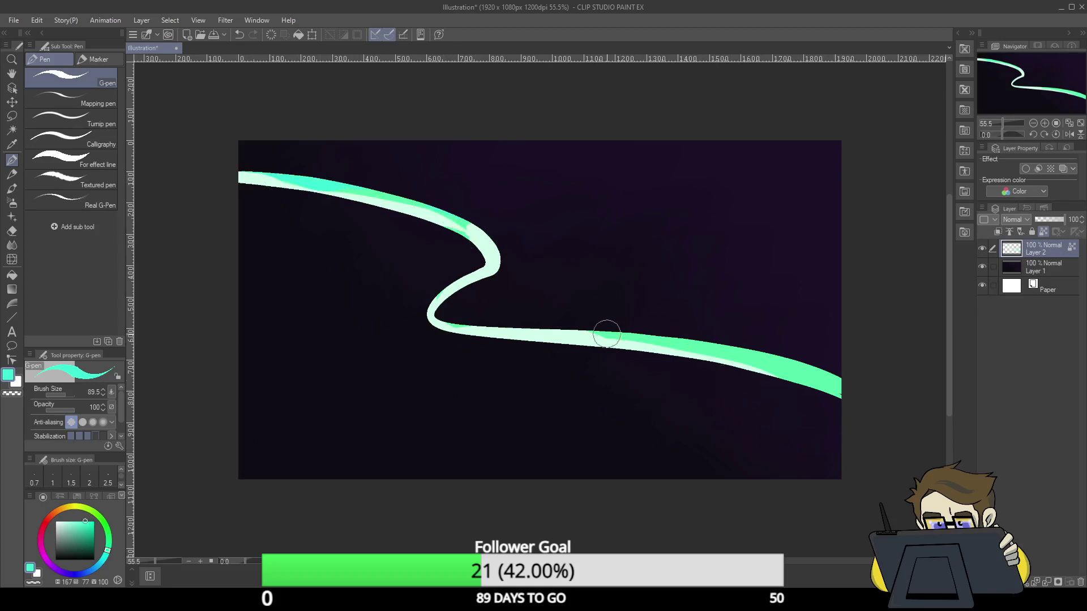
drag(607, 334, 896, 402)
click(91, 513)
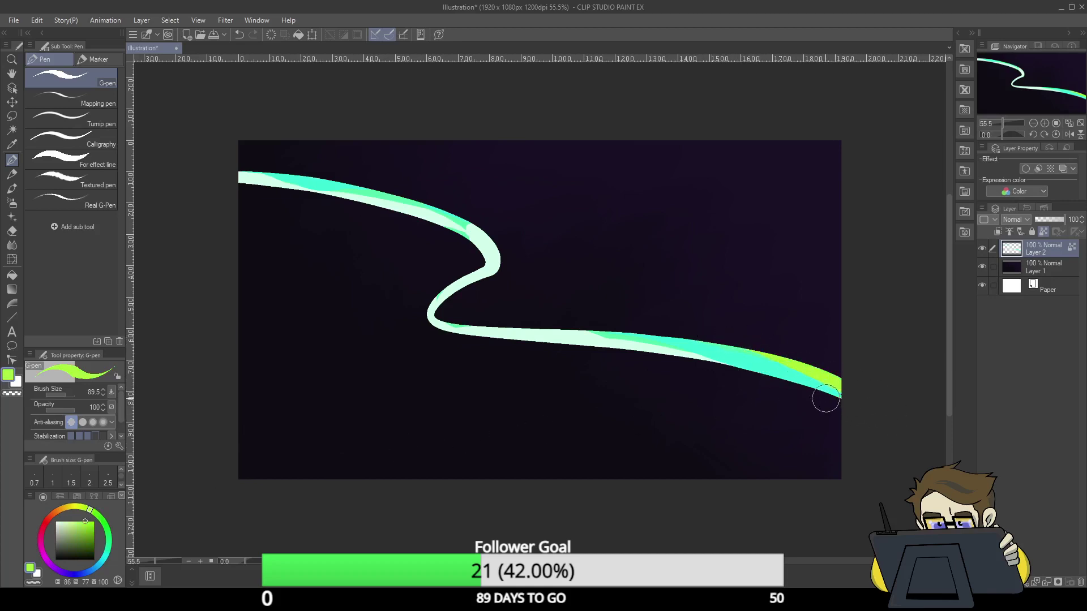
drag(759, 362, 858, 401)
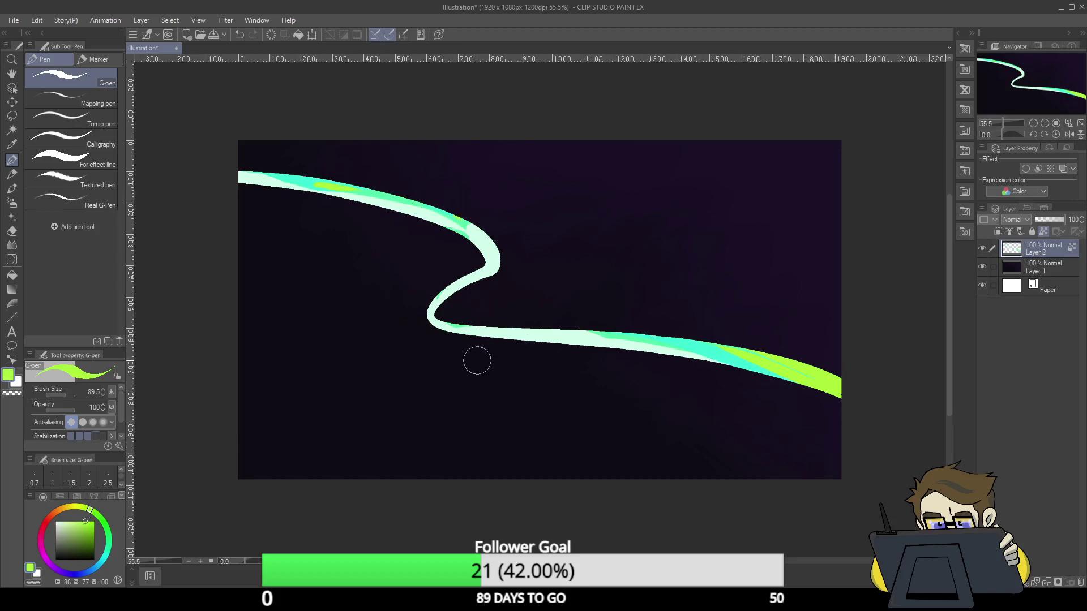
- Duplicate the line layer and try smearing the copy's left end with the Soothing watercolor blend tool at size 423
key(j)
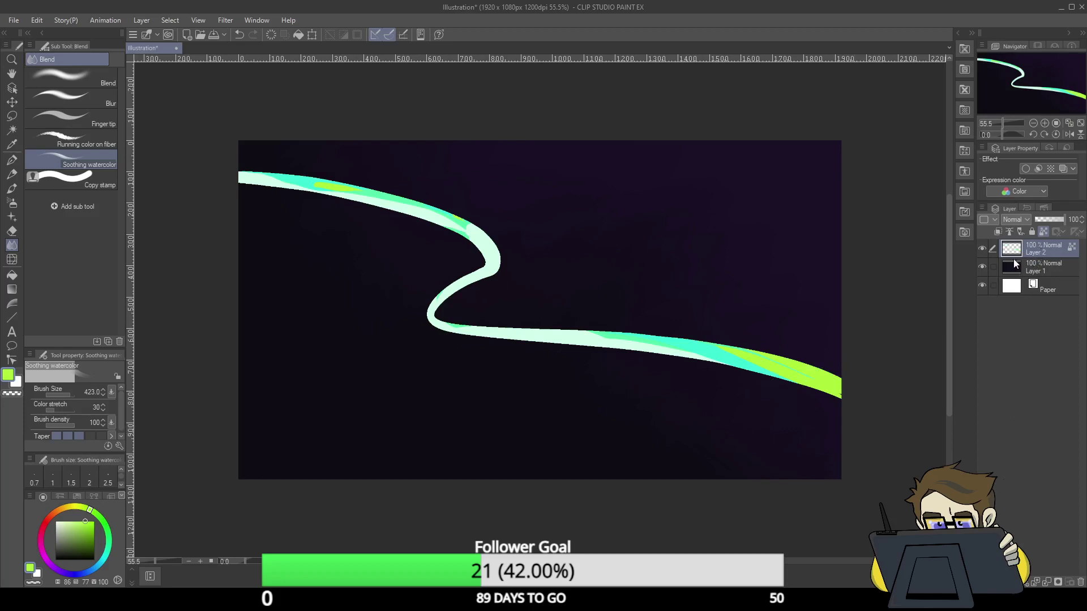
key(ctrl+j)
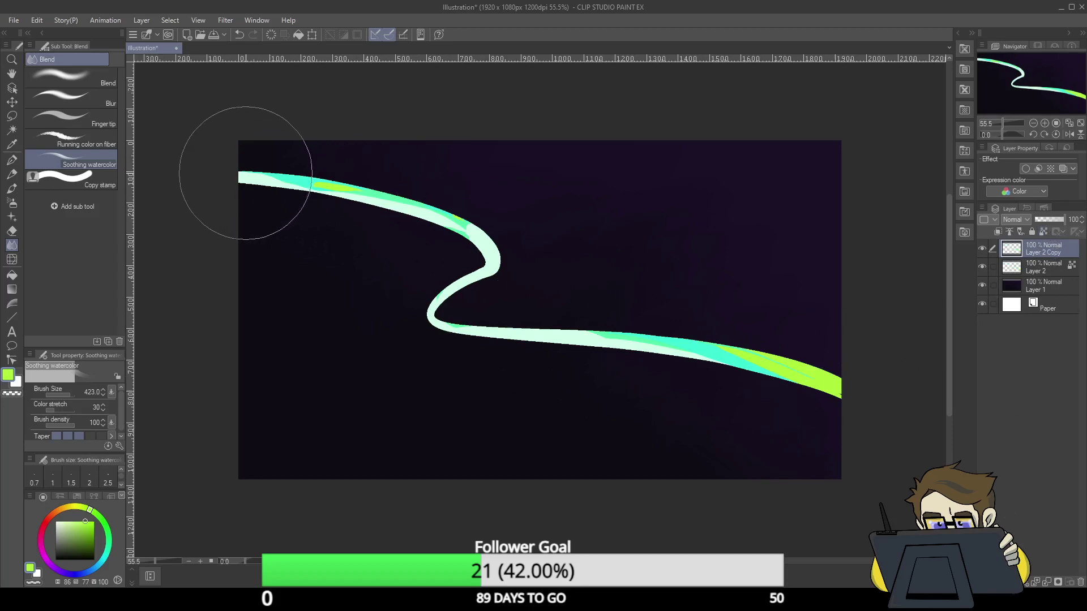
mouse_move(243, 182)
mouse_down()
mouse_move(242, 151)
mouse_move(240, 169)
mouse_move(260, 140)
mouse_move(287, 167)
mouse_up()
key(ctrl+z)
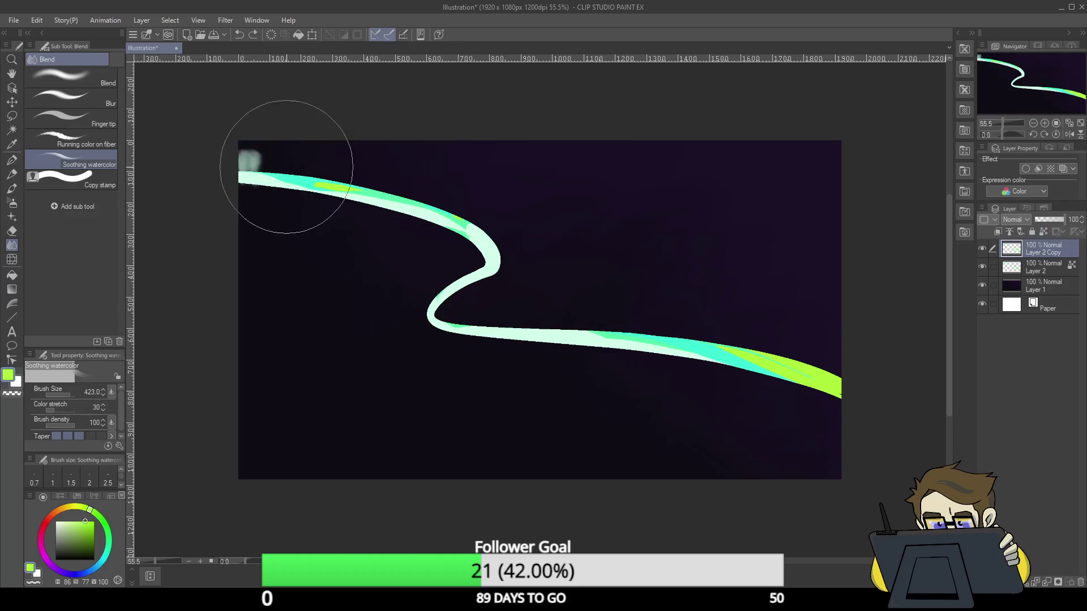
- Smear the upper-left part of the line upward with Soothing watercolor at size 89.5 and hide the original line layer
drag(1004, 121, 1013, 81)
drag(1012, 121, 983, 86)
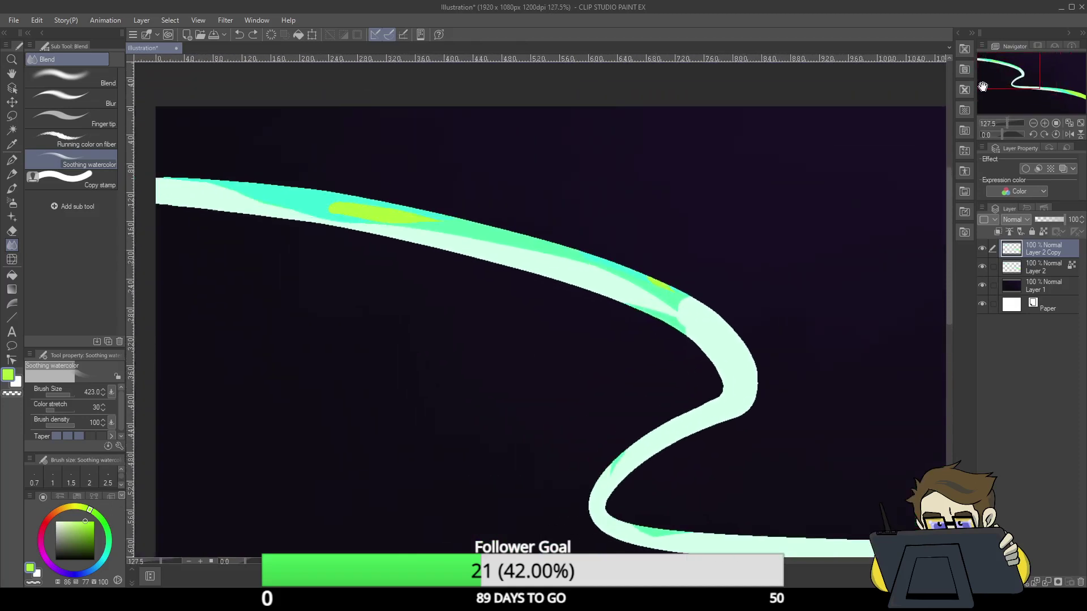
click(70, 394)
click(63, 396)
mouse_move(158, 175)
mouse_down()
mouse_move(166, 133)
mouse_move(177, 157)
mouse_move(197, 152)
mouse_move(186, 178)
mouse_move(180, 137)
mouse_move(204, 179)
mouse_move(207, 171)
mouse_move(295, 187)
mouse_move(184, 176)
mouse_move(330, 189)
mouse_move(480, 230)
mouse_move(450, 206)
mouse_move(527, 243)
mouse_up()
click(67, 394)
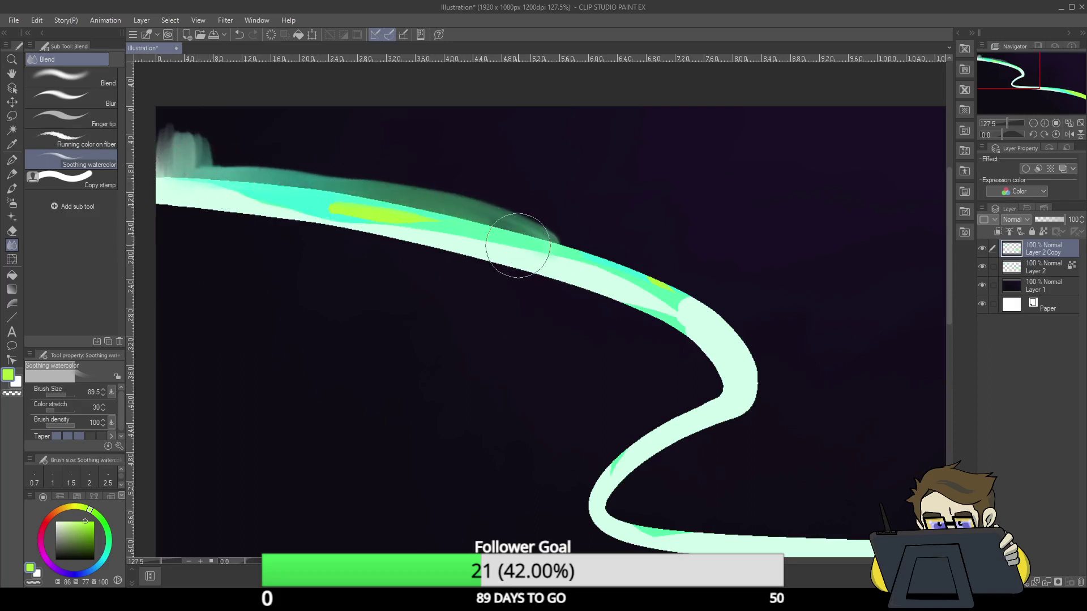
click(982, 266)
- Try smearing tall vertical rays upward from the line's upper-left part, and undo all the smears there
mouse_move(637, 293)
mouse_down()
mouse_move(588, 258)
mouse_move(479, 224)
mouse_move(565, 245)
mouse_move(348, 196)
mouse_move(368, 208)
mouse_move(356, 182)
mouse_move(323, 207)
mouse_move(405, 199)
mouse_move(369, 205)
mouse_move(355, 120)
mouse_move(361, 200)
mouse_move(425, 123)
mouse_move(410, 191)
mouse_up()
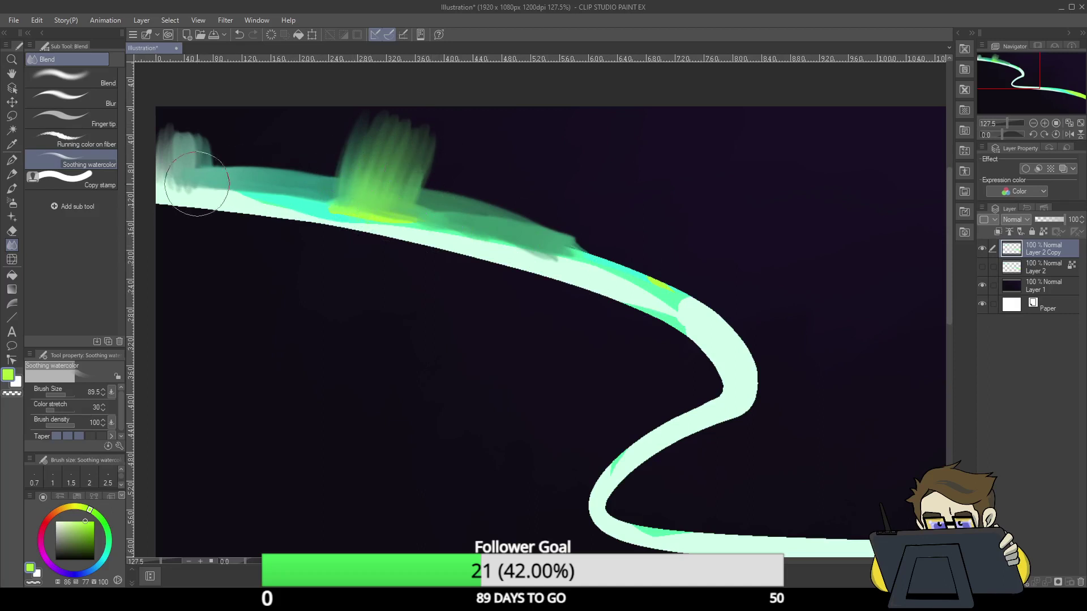
mouse_move(181, 182)
mouse_down()
mouse_move(201, 106)
mouse_move(180, 97)
mouse_move(169, 118)
mouse_move(193, 132)
mouse_move(222, 118)
mouse_move(236, 143)
mouse_move(254, 125)
mouse_move(256, 155)
mouse_move(304, 193)
mouse_move(324, 191)
mouse_move(398, 121)
mouse_up()
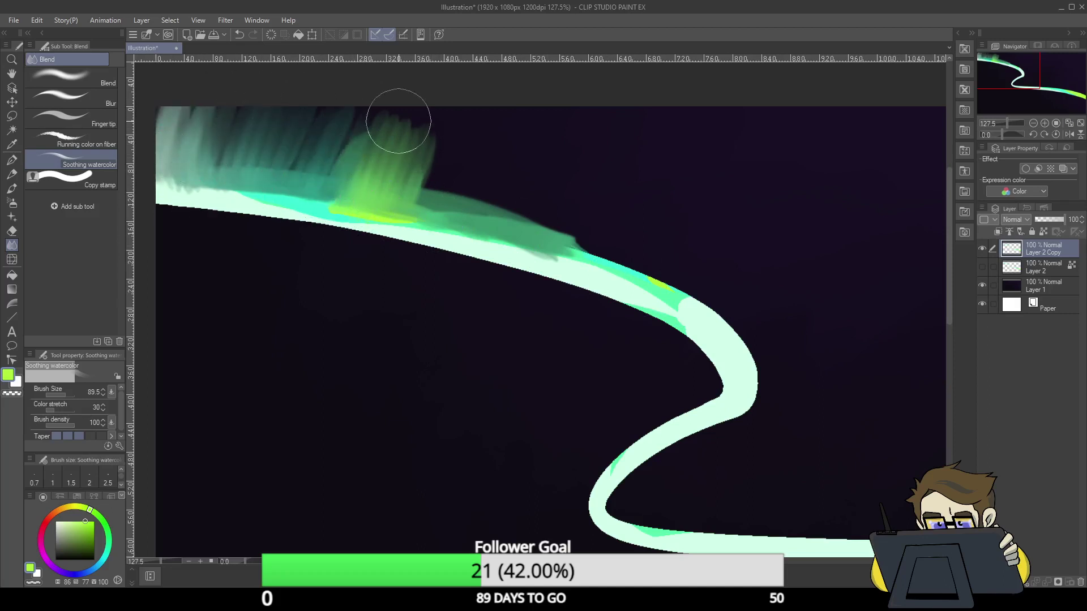
key(ctrl+z)
key(ctrl+z)
key(ctrl+z)
key(ctrl+z)
key(ctrl+z)
key(ctrl+z)
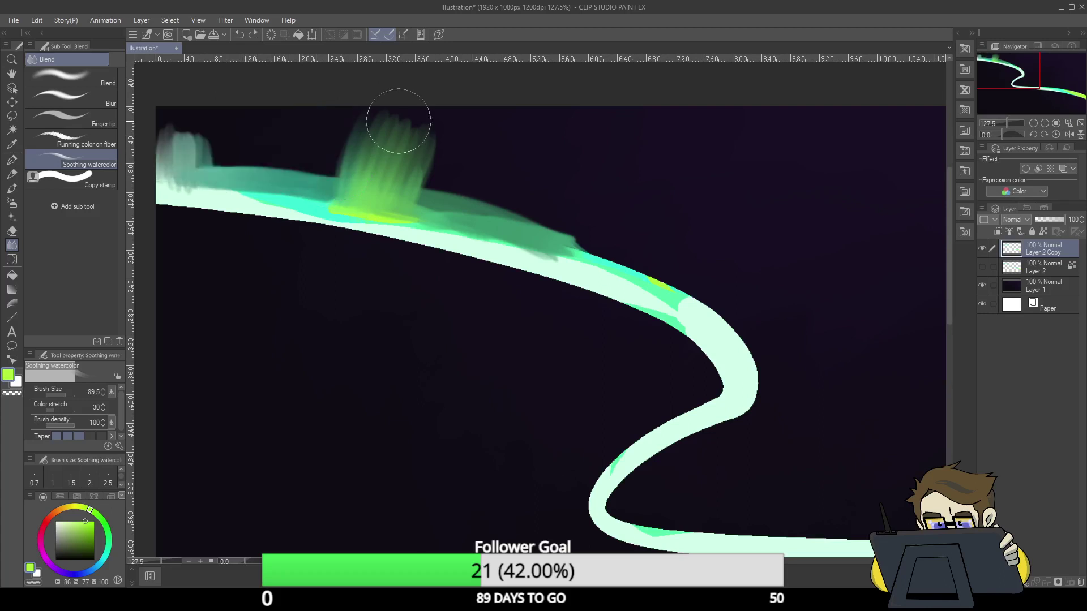
key(ctrl+z)
key(ctrl+z)
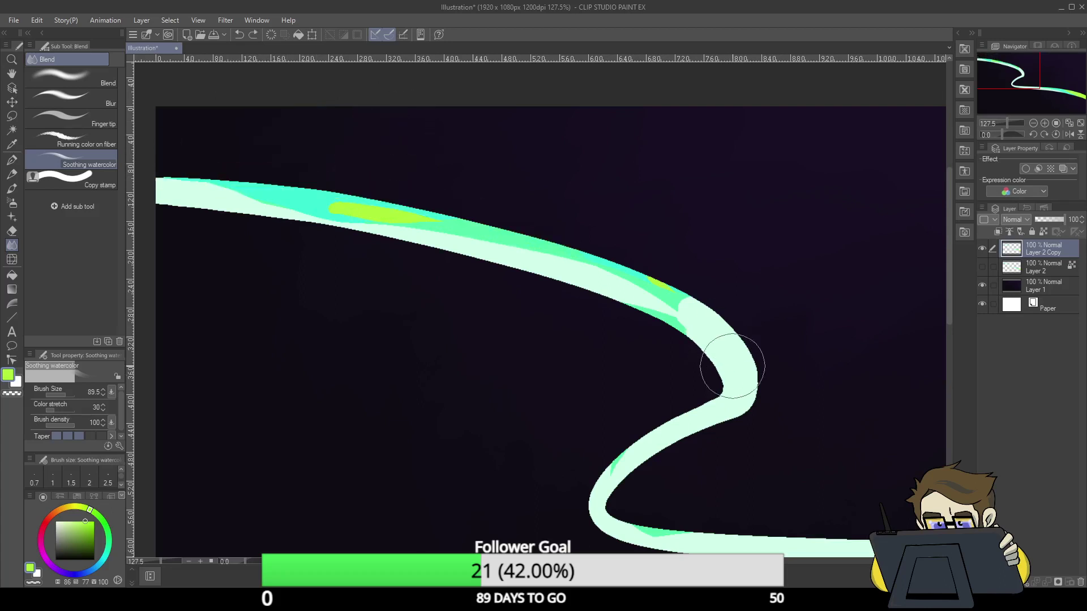
- Smear a fan of rays upward from the upper bend with Soothing watercolor, trimming its right edge with the Hard eraser and re-blending it
mouse_move(732, 393)
mouse_down()
mouse_move(778, 354)
mouse_move(740, 384)
mouse_move(741, 404)
mouse_move(772, 286)
mouse_move(737, 377)
mouse_move(760, 262)
mouse_move(738, 362)
mouse_move(750, 267)
mouse_move(757, 350)
mouse_move(747, 392)
mouse_move(786, 355)
mouse_move(744, 369)
mouse_move(792, 286)
mouse_move(760, 350)
mouse_move(749, 257)
mouse_move(764, 284)
mouse_move(729, 271)
mouse_move(757, 219)
mouse_move(721, 297)
mouse_move(729, 219)
mouse_move(709, 276)
mouse_move(734, 242)
mouse_move(711, 183)
mouse_move(717, 325)
mouse_move(707, 164)
mouse_move(734, 313)
mouse_move(739, 174)
mouse_move(711, 222)
mouse_move(711, 315)
mouse_move(665, 160)
mouse_move(720, 324)
mouse_move(725, 266)
mouse_move(723, 346)
mouse_move(721, 249)
mouse_move(746, 339)
mouse_move(706, 279)
mouse_move(723, 292)
mouse_move(697, 302)
mouse_move(720, 243)
mouse_move(632, 261)
mouse_move(663, 237)
mouse_move(650, 299)
mouse_move(669, 216)
mouse_move(664, 263)
mouse_move(692, 224)
mouse_move(681, 308)
mouse_move(681, 232)
mouse_move(687, 308)
mouse_move(709, 214)
mouse_move(697, 279)
mouse_move(671, 194)
mouse_move(687, 267)
mouse_move(652, 201)
mouse_move(654, 253)
mouse_move(617, 230)
mouse_move(653, 203)
mouse_move(622, 260)
mouse_move(661, 177)
mouse_move(619, 209)
mouse_move(593, 253)
mouse_up()
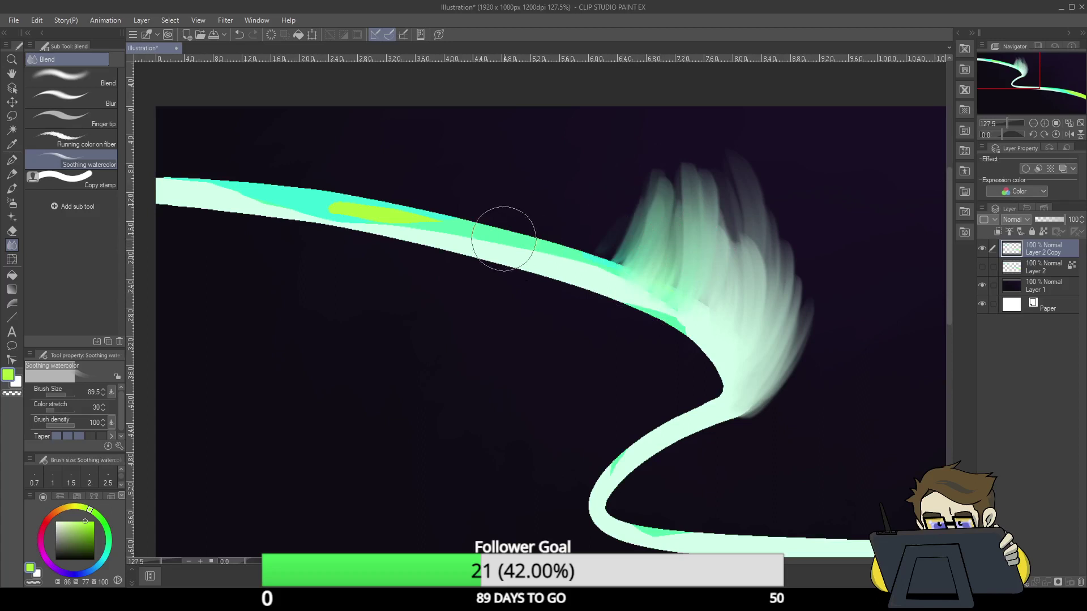
mouse_move(504, 232)
mouse_down()
mouse_move(544, 218)
mouse_move(539, 260)
mouse_move(572, 214)
mouse_move(617, 190)
mouse_move(612, 265)
mouse_move(651, 190)
mouse_move(687, 232)
mouse_move(687, 287)
mouse_move(673, 271)
mouse_move(759, 219)
mouse_move(745, 347)
mouse_move(782, 342)
mouse_move(820, 296)
mouse_move(728, 400)
mouse_move(759, 393)
mouse_move(763, 359)
mouse_move(740, 359)
mouse_move(782, 321)
mouse_move(740, 384)
mouse_move(781, 291)
mouse_move(732, 328)
mouse_move(721, 315)
mouse_move(790, 368)
mouse_move(788, 342)
mouse_move(753, 389)
mouse_move(759, 359)
mouse_move(796, 323)
mouse_move(781, 432)
mouse_up()
click(12, 232)
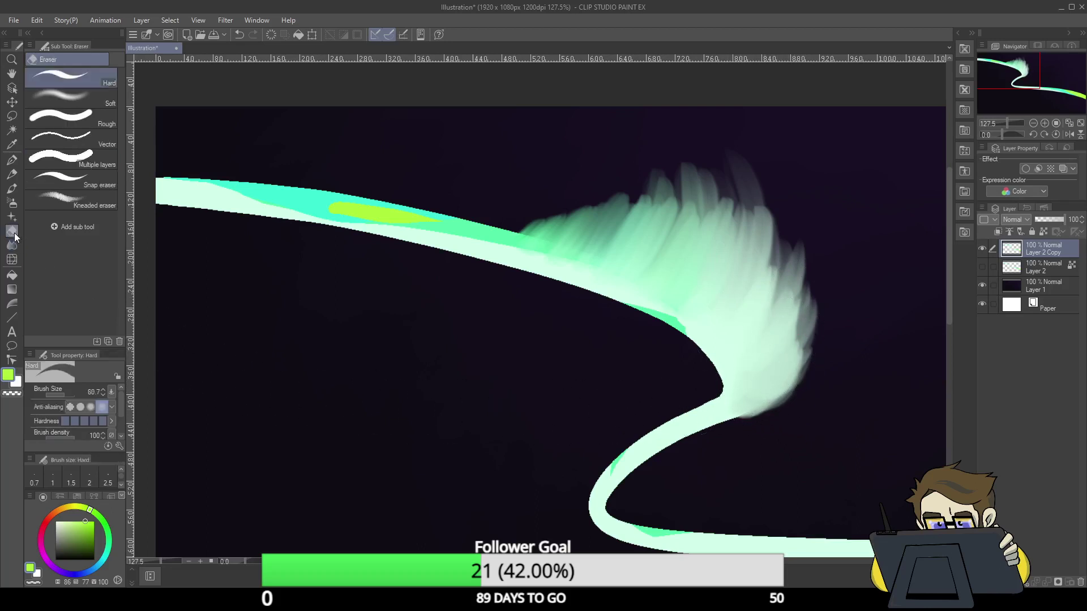
mouse_move(727, 444)
mouse_down()
mouse_move(765, 417)
mouse_move(738, 438)
mouse_move(851, 295)
mouse_up()
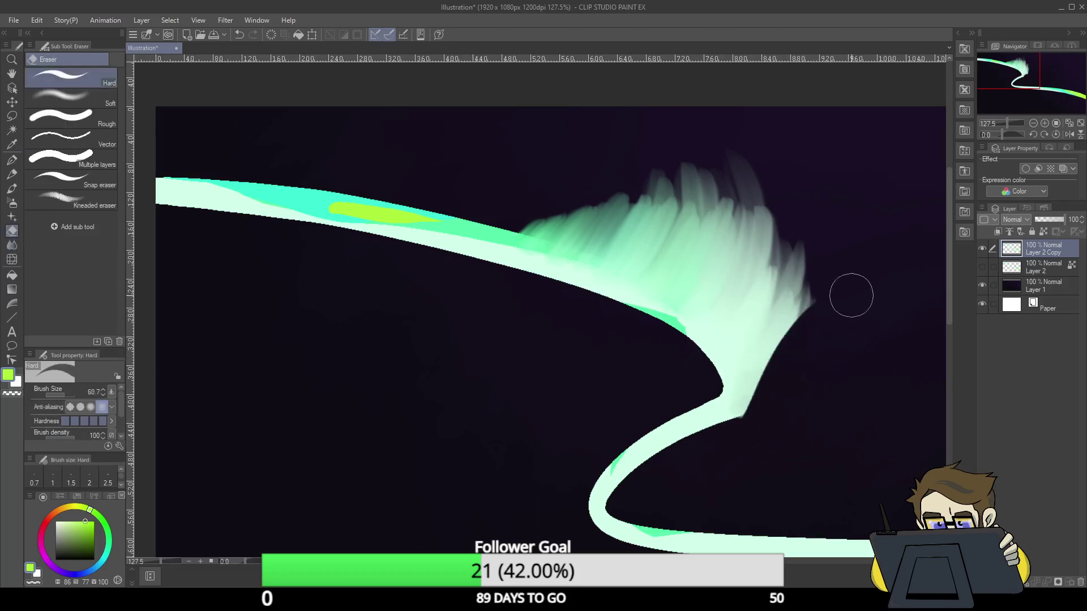
click(12, 244)
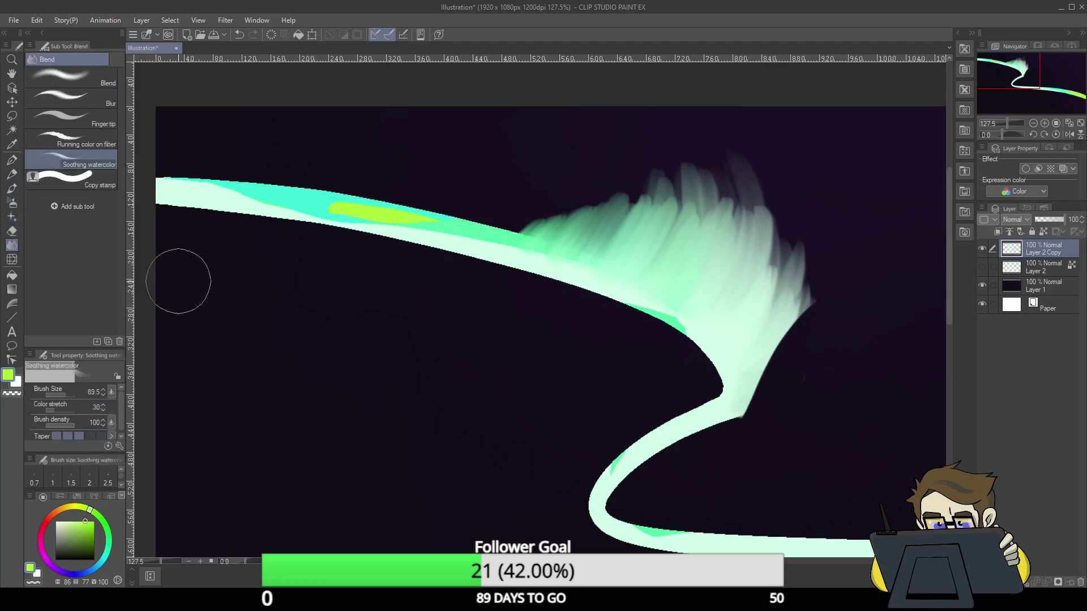
mouse_move(735, 409)
mouse_down()
mouse_move(768, 347)
mouse_move(754, 376)
mouse_move(749, 368)
mouse_move(757, 397)
mouse_move(768, 381)
mouse_move(774, 357)
mouse_move(751, 348)
mouse_move(789, 305)
mouse_move(788, 279)
mouse_move(764, 278)
mouse_move(752, 339)
mouse_move(795, 278)
mouse_move(802, 285)
mouse_move(780, 343)
mouse_move(751, 372)
mouse_move(781, 312)
mouse_move(806, 321)
mouse_up()
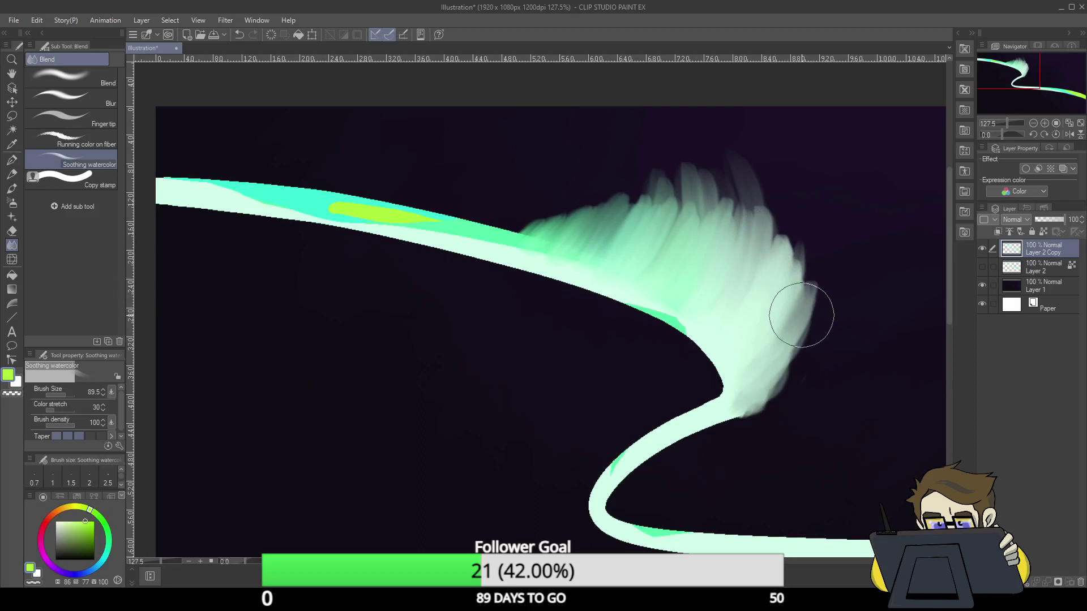
- Smear the strand between the two bends with Soothing watercolor, reducing the brush size to 33.9 for the narrow part
mouse_move(696, 432)
mouse_down()
mouse_move(719, 389)
mouse_move(628, 462)
mouse_move(738, 372)
mouse_move(692, 422)
mouse_move(742, 390)
mouse_move(650, 448)
mouse_move(678, 422)
mouse_move(598, 494)
mouse_move(609, 528)
mouse_move(604, 486)
mouse_move(603, 520)
mouse_move(661, 449)
mouse_move(603, 494)
mouse_move(709, 414)
mouse_move(651, 463)
mouse_move(653, 445)
mouse_move(628, 519)
mouse_move(711, 421)
mouse_move(677, 429)
mouse_move(626, 468)
mouse_move(635, 451)
mouse_move(612, 495)
mouse_move(643, 453)
mouse_move(631, 480)
mouse_up()
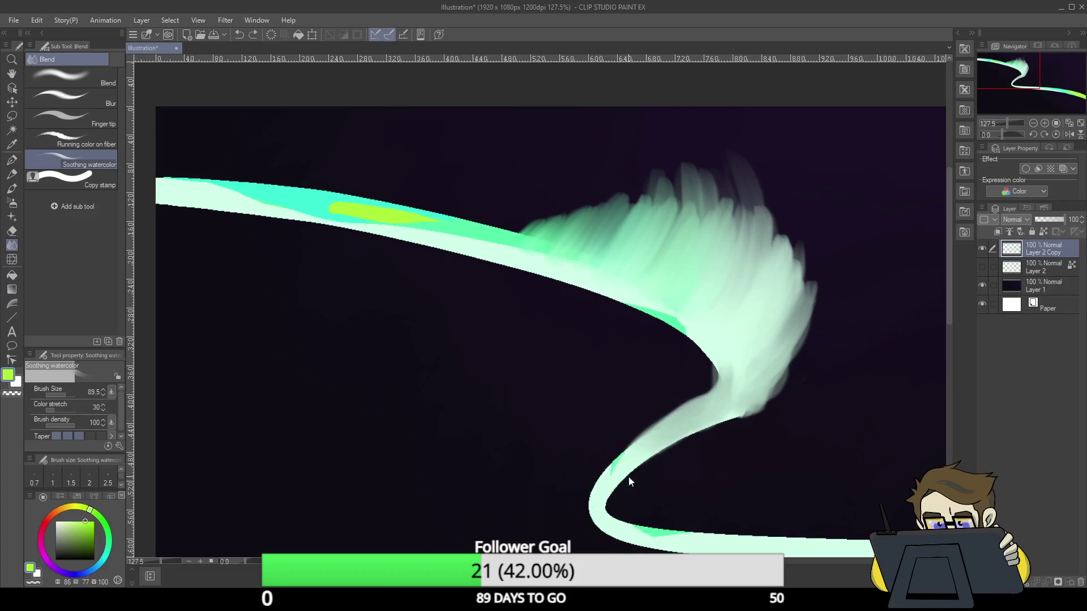
ctrl+alt+drag(540, 310, 524, 310)
mouse_move(600, 485)
mouse_down()
mouse_move(633, 453)
mouse_move(605, 484)
mouse_up()
key(ctrl+z)
click(63, 396)
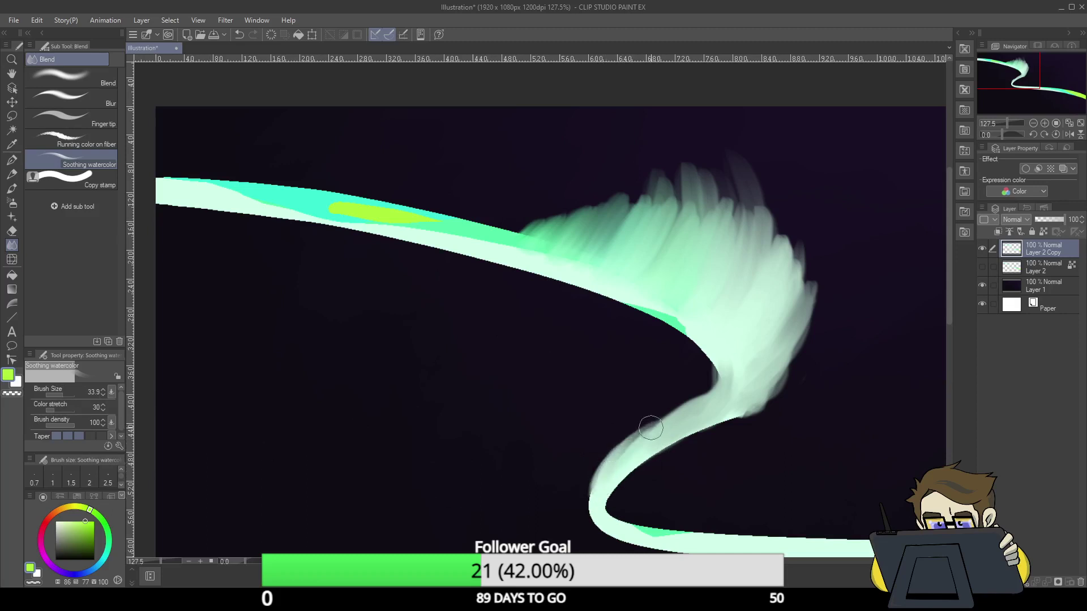
mouse_move(616, 466)
mouse_down()
mouse_move(656, 418)
mouse_move(643, 446)
mouse_move(682, 410)
mouse_move(628, 447)
mouse_move(721, 381)
mouse_up()
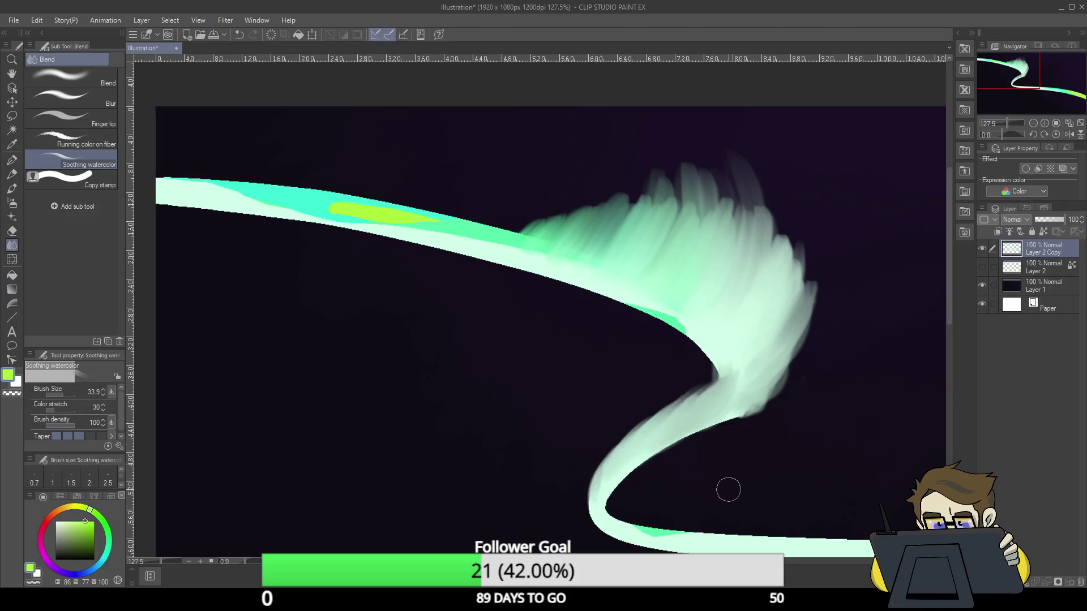
- Smear short soft strokes around the lower bend and along the upper edge of the stretch to its right at size 33.9
drag(645, 531, 678, 536)
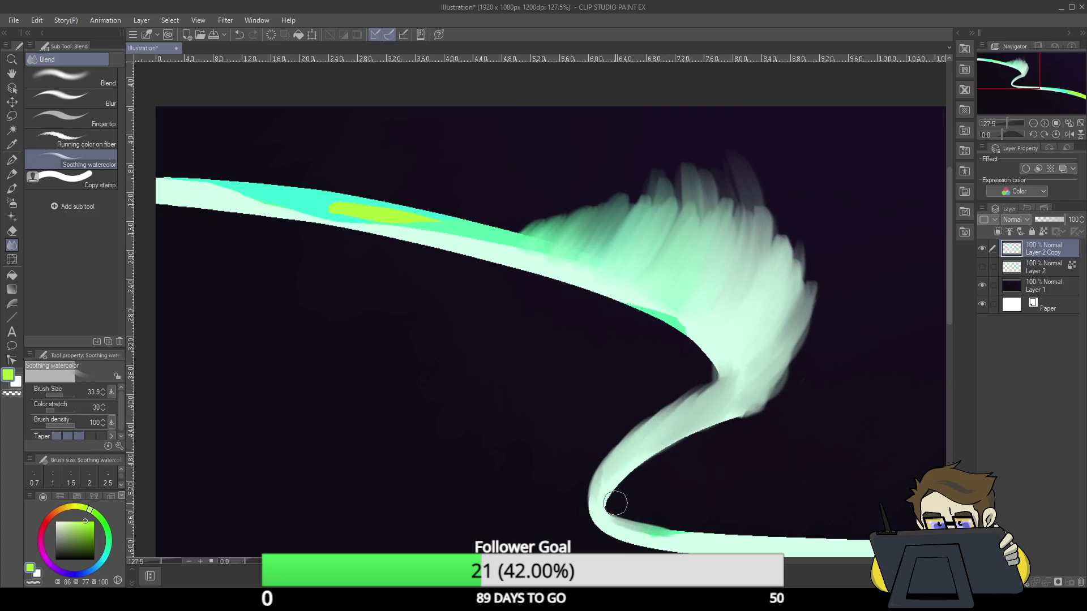
mouse_move(598, 527)
mouse_down()
mouse_move(594, 498)
mouse_move(584, 510)
mouse_move(586, 490)
mouse_up()
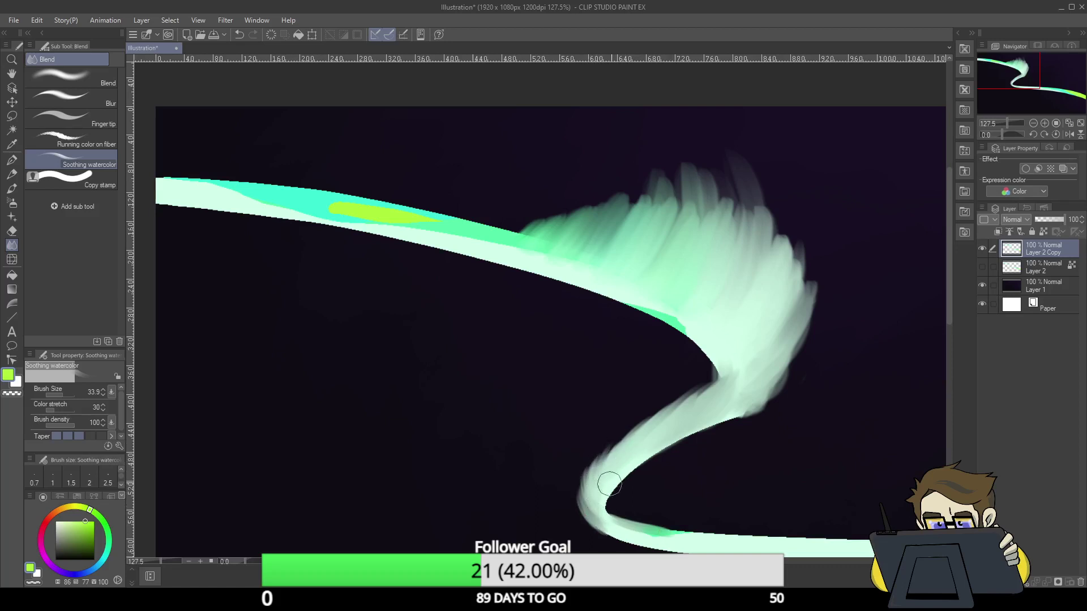
mouse_move(672, 548)
mouse_down()
mouse_move(639, 535)
mouse_move(846, 545)
mouse_up()
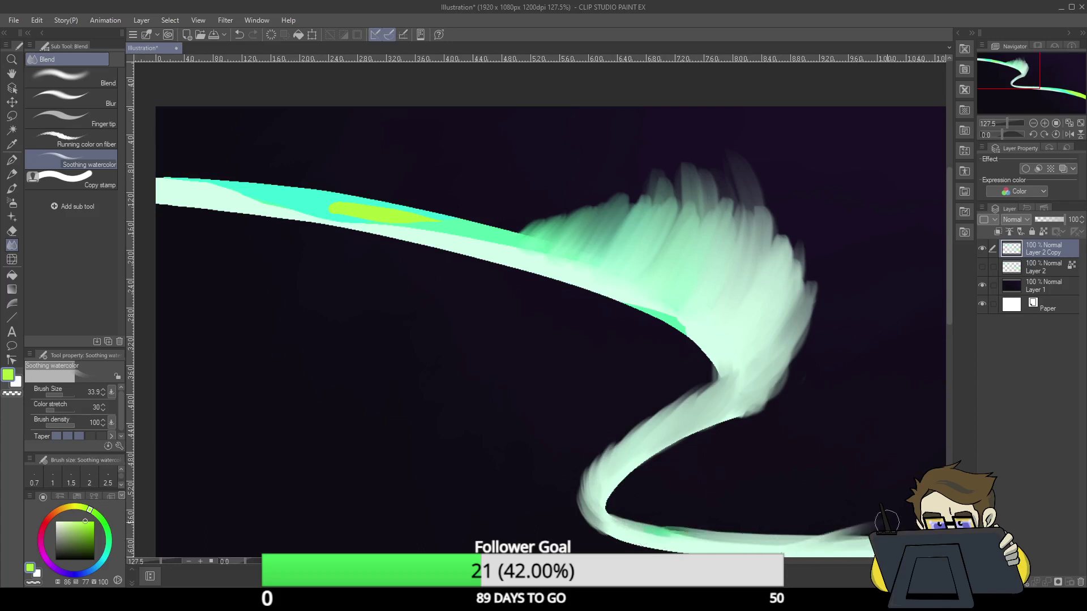
- Try smearing the yellow-green right end of the line upward with Soothing watercolor at size 89.5, and undo those strokes
scroll(538, 334, right, 10)
drag(1042, 85, 997, 121)
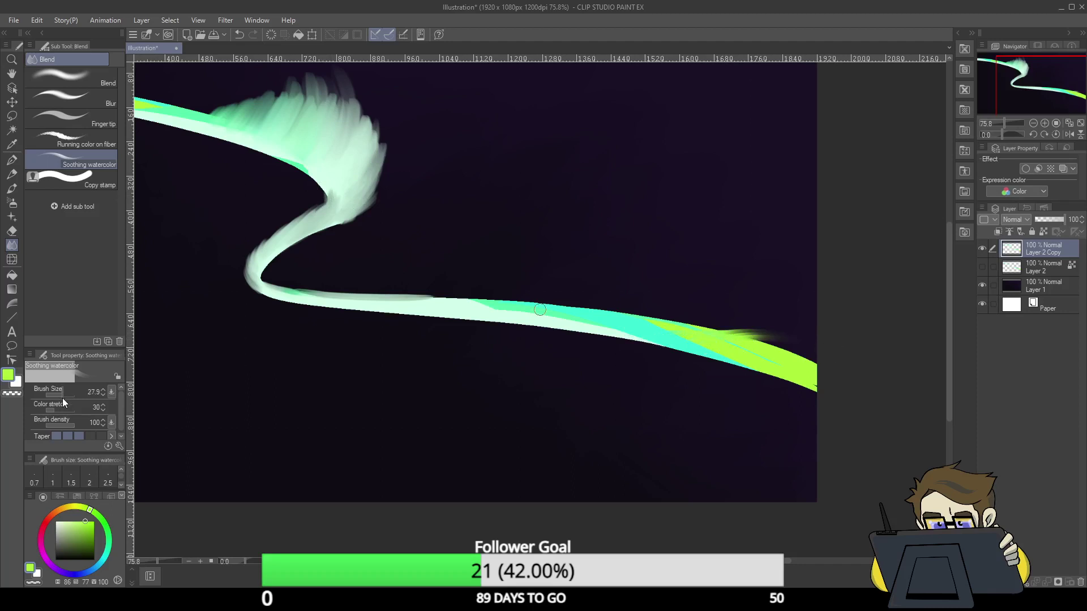
mouse_move(718, 345)
mouse_down()
mouse_move(769, 334)
mouse_move(752, 346)
mouse_move(821, 355)
mouse_move(735, 347)
mouse_move(786, 348)
mouse_move(749, 327)
mouse_move(829, 352)
mouse_move(694, 332)
mouse_up()
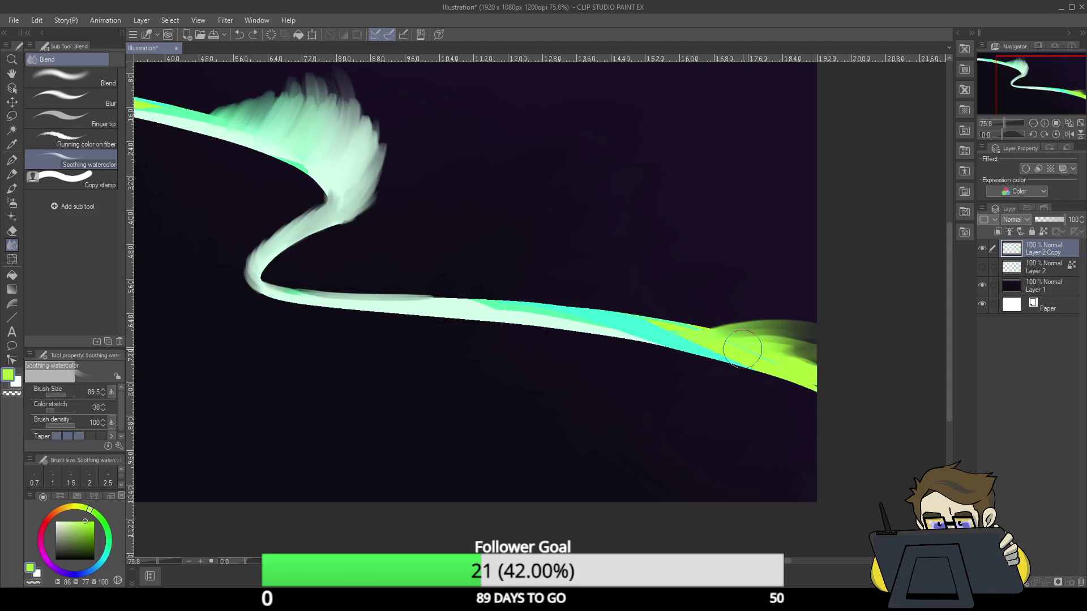
key(ctrl+z)
key(ctrl+z)
key(ctrl+z)
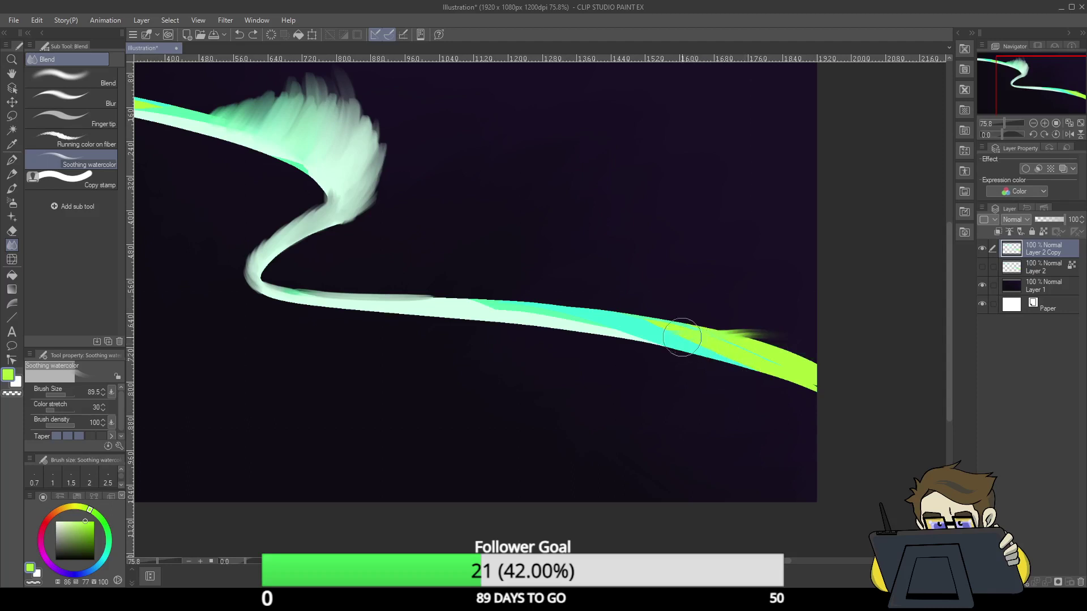
- Smear the yellow-green end into rays spreading to the right canvas edge at size 89.5, and erase a gap between them with the Hard eraser
drag(682, 338, 871, 338)
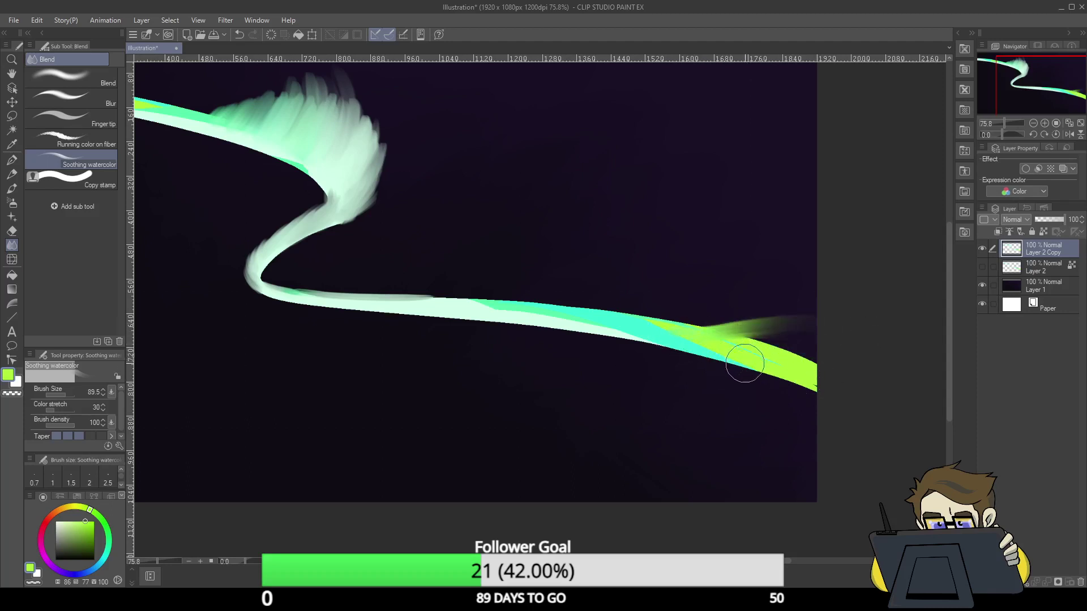
drag(728, 360, 868, 341)
mouse_move(742, 335)
mouse_down()
mouse_move(799, 330)
mouse_move(696, 336)
mouse_move(659, 329)
mouse_move(765, 314)
mouse_move(651, 320)
mouse_move(800, 330)
mouse_move(799, 377)
mouse_up()
mouse_move(735, 359)
mouse_down()
mouse_move(878, 403)
mouse_move(784, 360)
mouse_move(746, 359)
mouse_move(872, 403)
mouse_up()
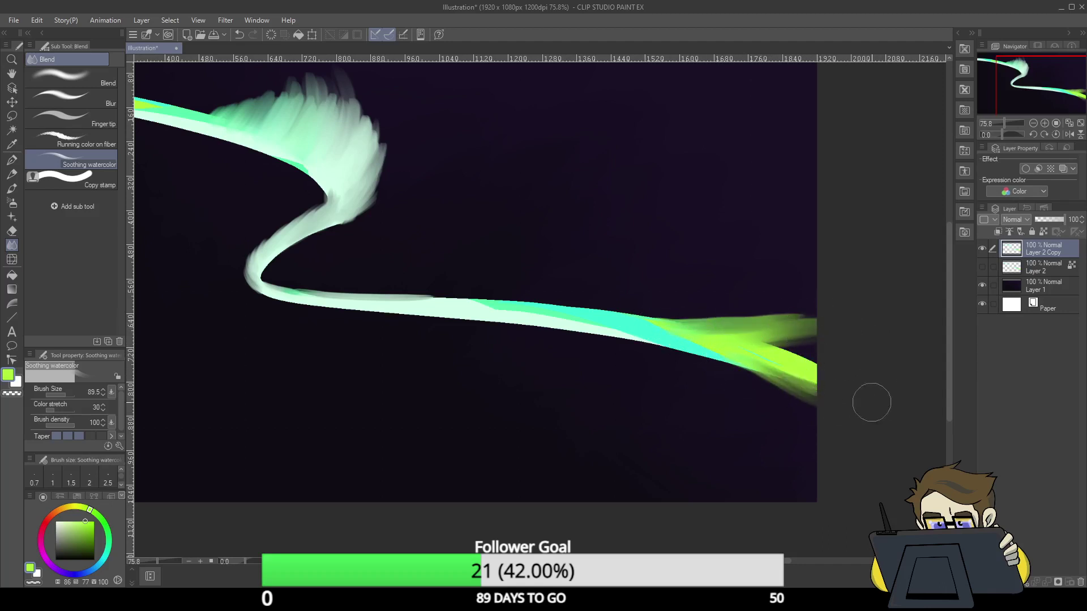
mouse_move(804, 358)
mouse_down()
mouse_move(832, 377)
mouse_move(828, 351)
mouse_move(750, 341)
mouse_move(836, 349)
mouse_move(741, 345)
mouse_move(845, 342)
mouse_move(769, 349)
mouse_move(828, 344)
mouse_move(723, 336)
mouse_move(835, 343)
mouse_move(699, 325)
mouse_move(649, 338)
mouse_up()
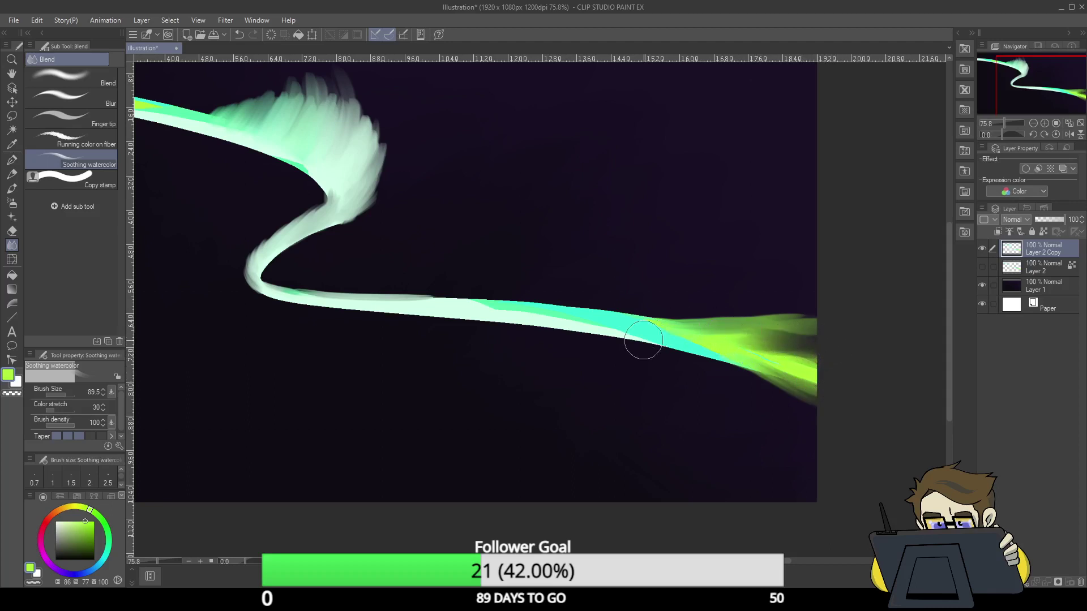
click(11, 233)
drag(812, 343, 764, 342)
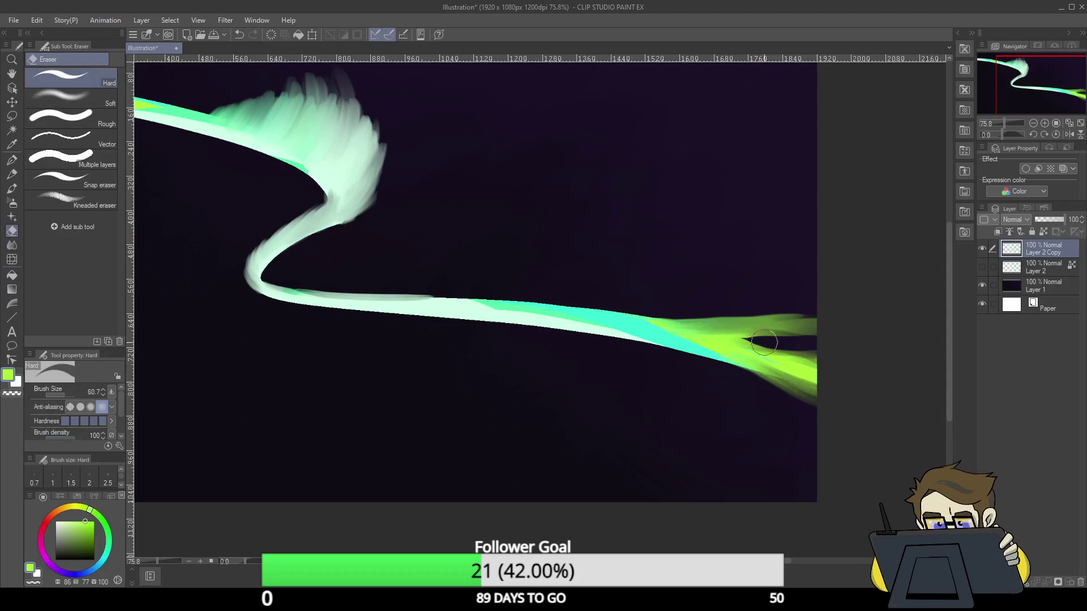
- Smear the gap in the yellow-green end closed with Soothing watercolor at size 89.5, and trim away its upper ray with the Hard eraser
click(12, 244)
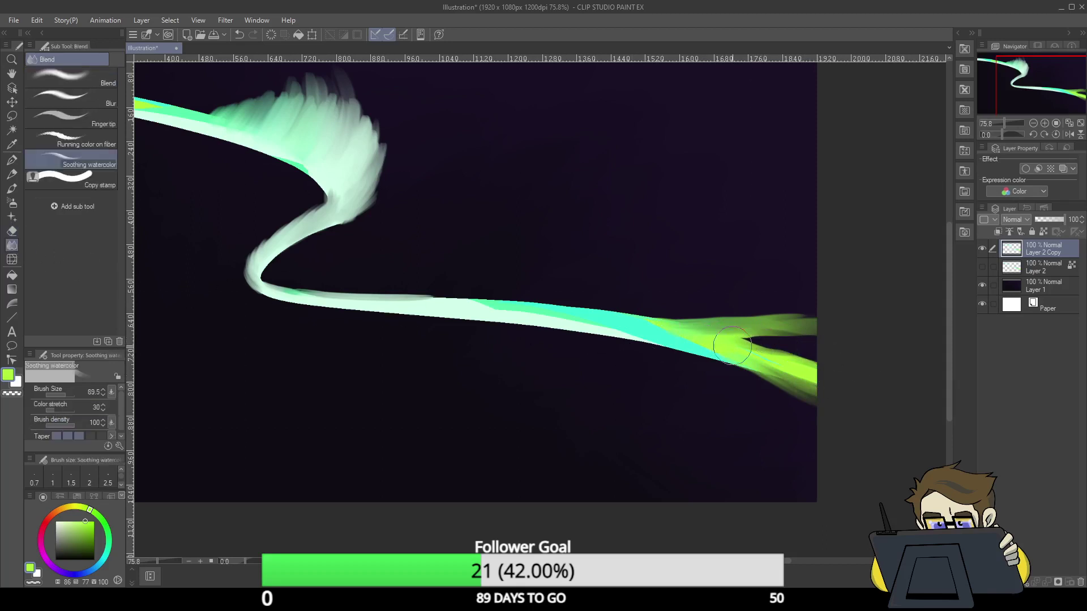
mouse_move(737, 334)
mouse_down()
mouse_move(818, 330)
mouse_move(726, 337)
mouse_move(839, 331)
mouse_move(742, 338)
mouse_move(814, 361)
mouse_move(754, 351)
mouse_move(856, 414)
mouse_up()
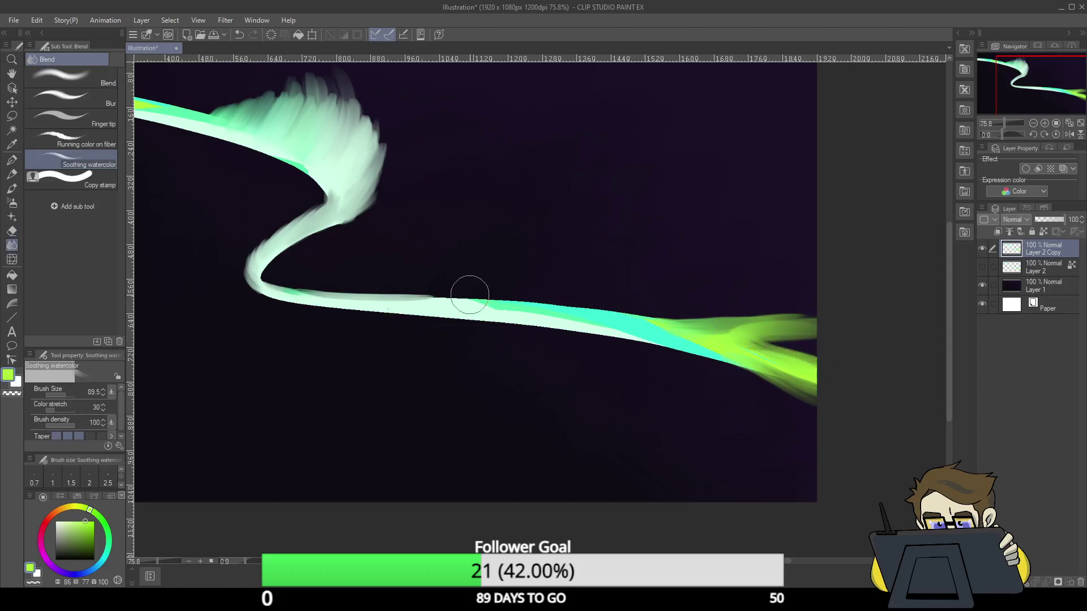
click(11, 231)
drag(653, 310, 926, 365)
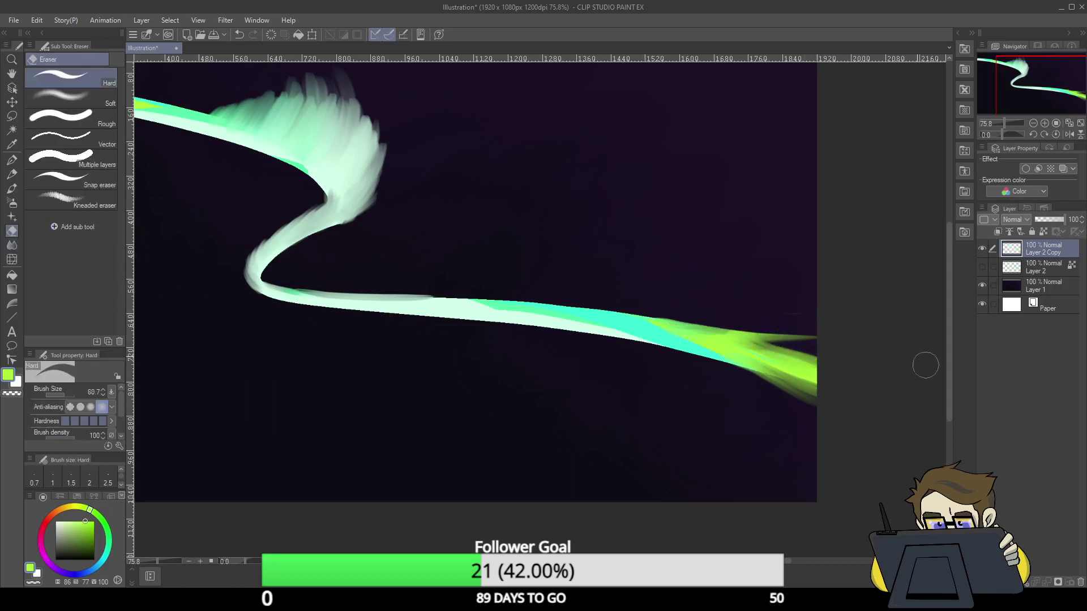
- Smear the upper and lower edges of the yellow-green end into soft rays toward the right canvas edge with Soothing watercolor at size 89.5
key(j)
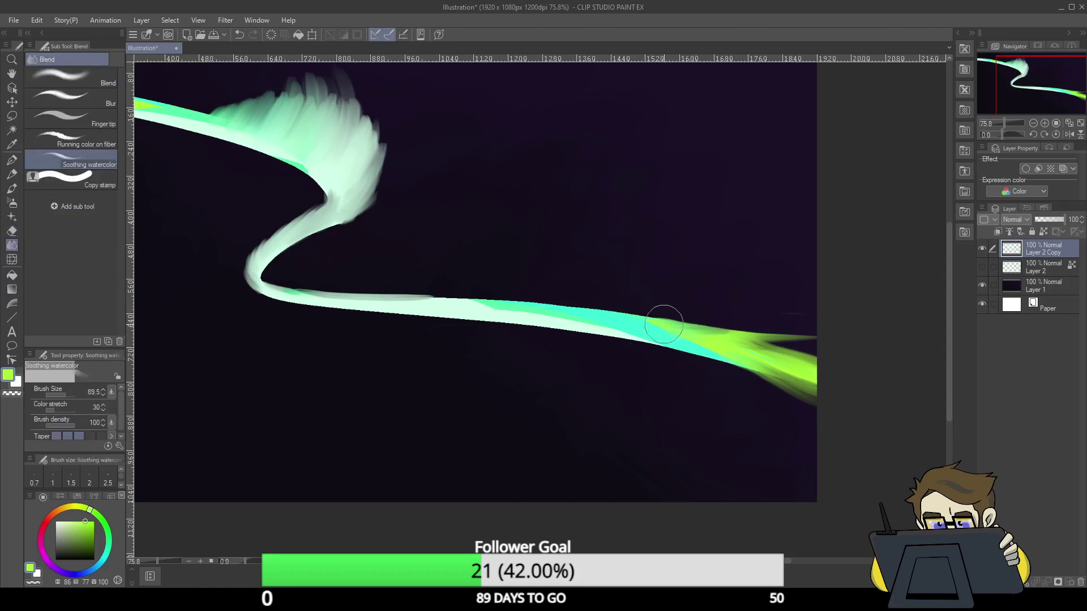
mouse_move(664, 324)
mouse_down()
mouse_move(820, 339)
mouse_move(872, 358)
mouse_up()
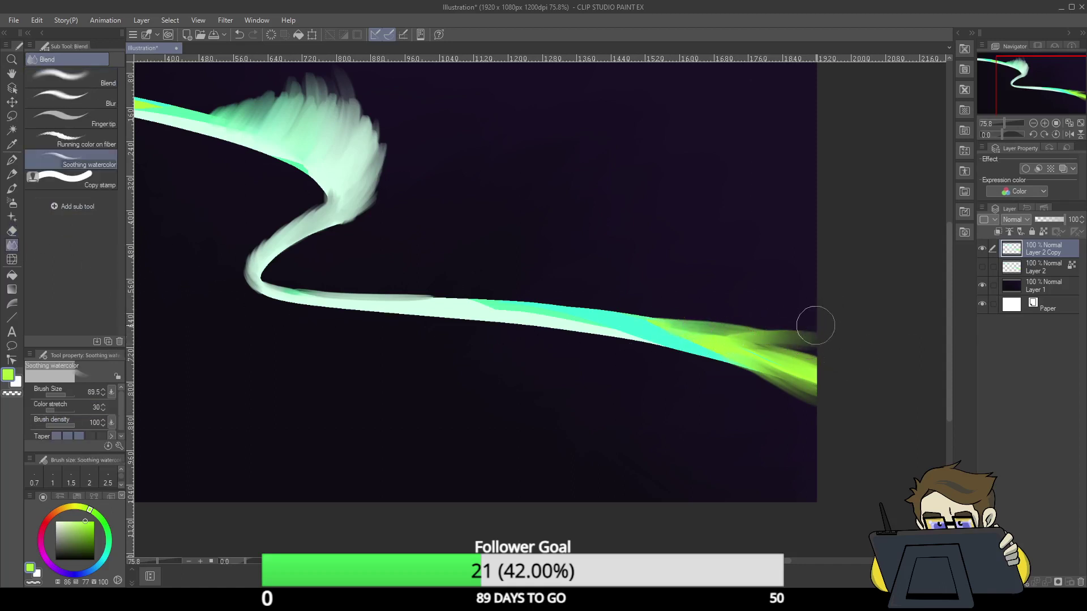
drag(746, 339, 664, 386)
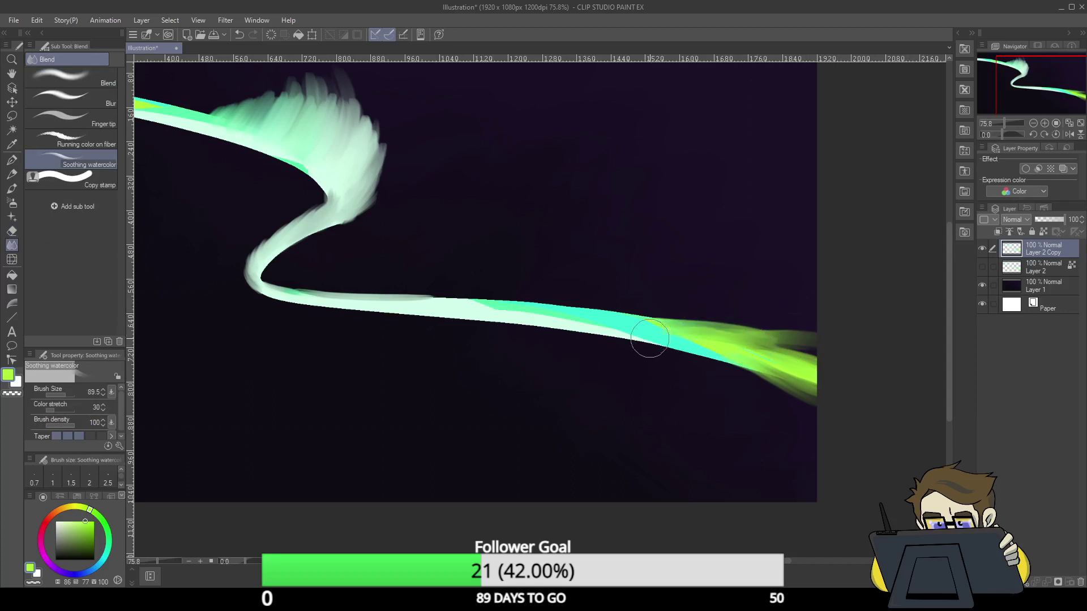
drag(649, 339, 656, 342)
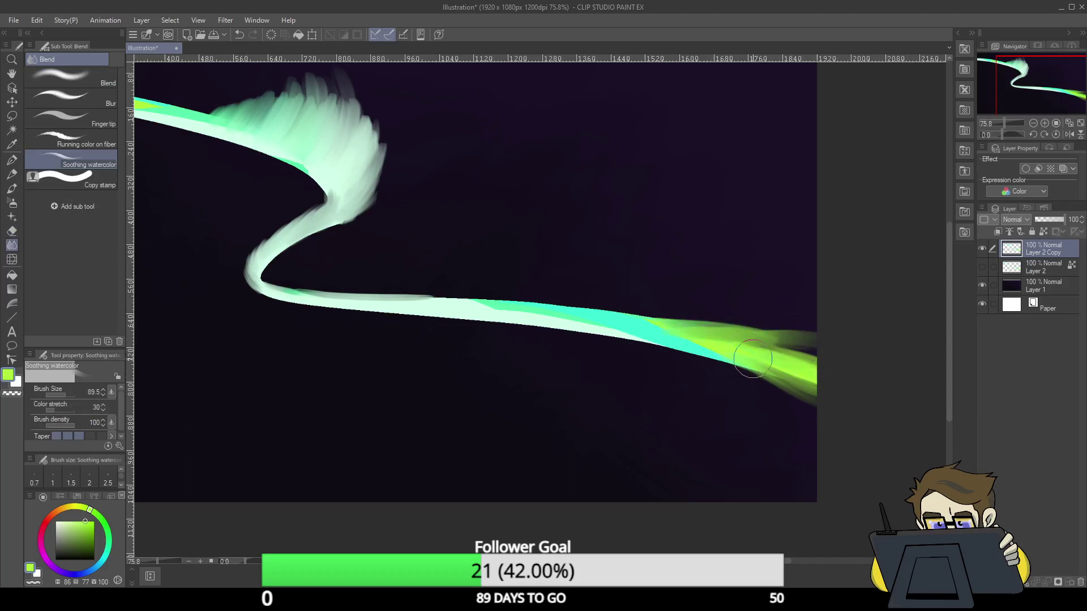
drag(753, 358, 862, 409)
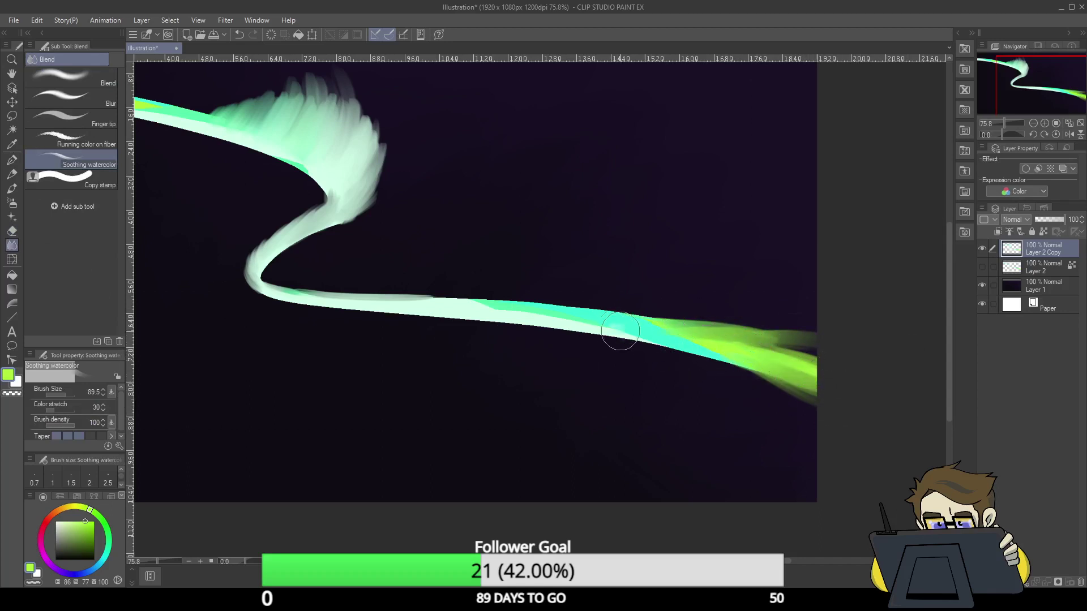
- Smear the pale and cyan stretch right of the lower bend along its length, blending it into the yellow-green end
drag(620, 332, 730, 355)
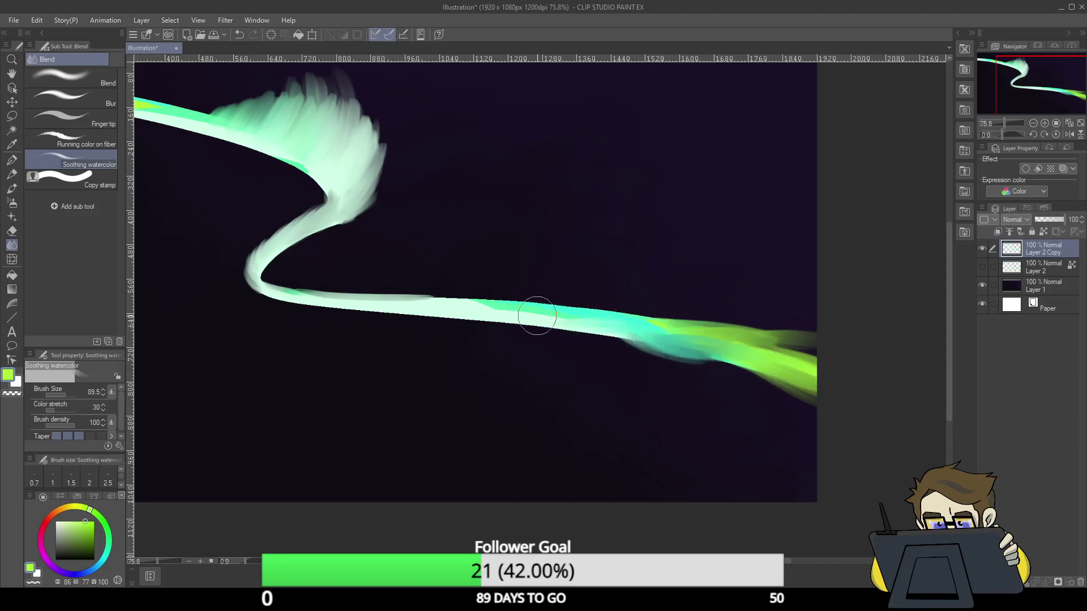
mouse_move(458, 310)
mouse_down()
mouse_move(653, 329)
mouse_move(578, 322)
mouse_move(683, 346)
mouse_move(645, 328)
mouse_move(671, 323)
mouse_move(753, 348)
mouse_up()
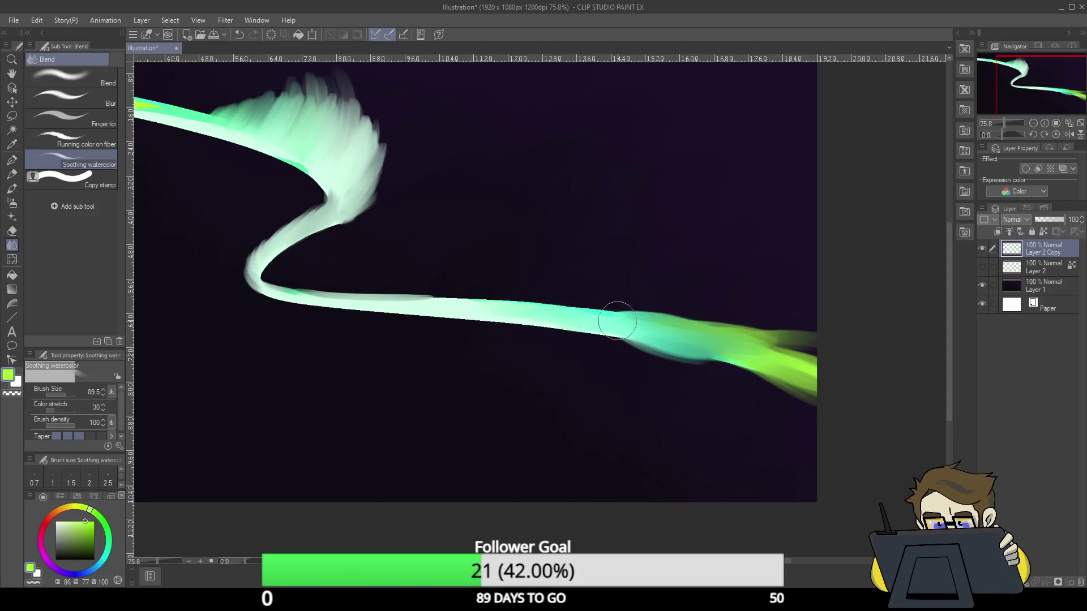
mouse_move(422, 306)
mouse_down()
mouse_move(475, 299)
mouse_move(647, 321)
mouse_move(269, 289)
mouse_move(276, 254)
mouse_move(260, 274)
mouse_move(342, 213)
mouse_move(259, 269)
mouse_move(352, 297)
mouse_move(277, 298)
mouse_move(662, 345)
mouse_move(487, 321)
mouse_move(275, 331)
mouse_move(316, 303)
mouse_move(452, 307)
mouse_move(318, 307)
mouse_move(423, 304)
mouse_move(292, 297)
mouse_move(608, 322)
mouse_move(596, 334)
mouse_move(403, 312)
mouse_move(512, 311)
mouse_move(747, 360)
mouse_up()
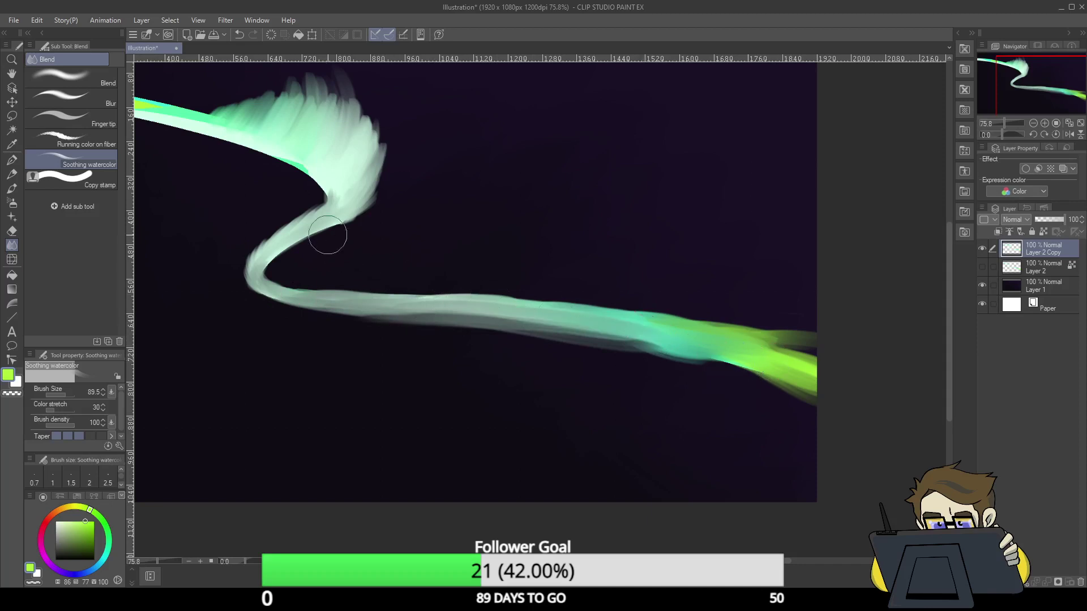
- Smear the lower edge of the strand above the upper bend, and blend the cyan and yellow colors at its left end
mouse_move(328, 235)
mouse_down()
mouse_move(300, 168)
mouse_move(238, 136)
mouse_move(318, 249)
mouse_up()
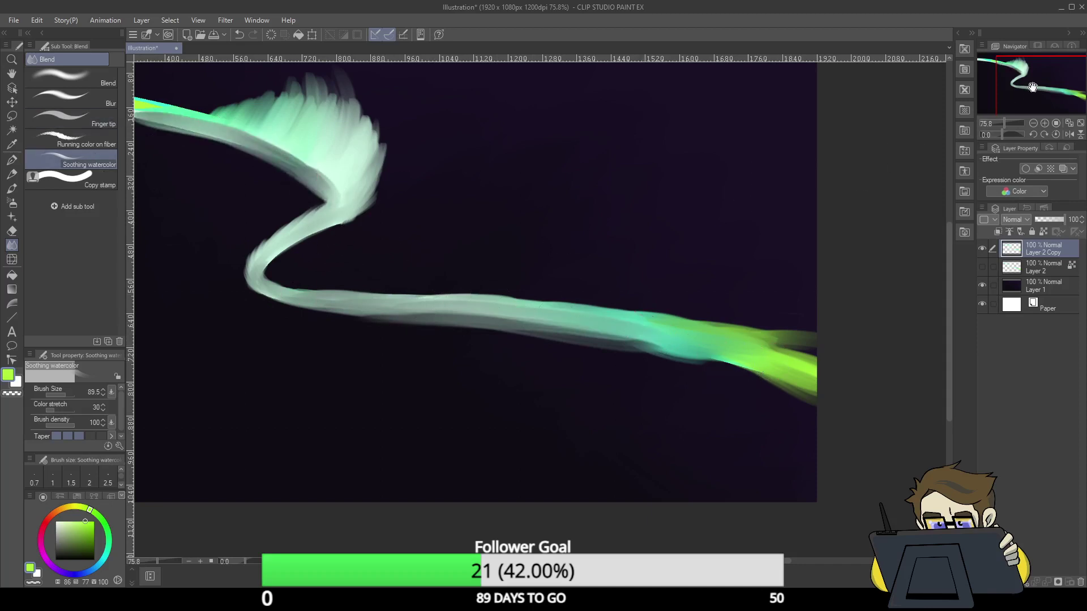
drag(1032, 87, 1014, 78)
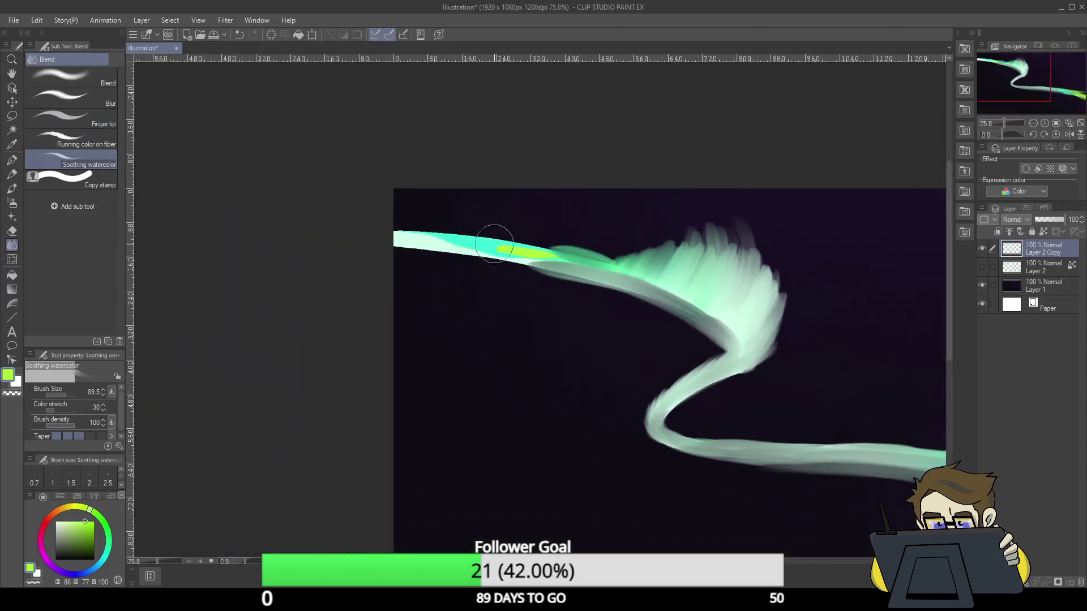
mouse_move(494, 244)
mouse_down()
mouse_move(616, 243)
mouse_move(699, 269)
mouse_up()
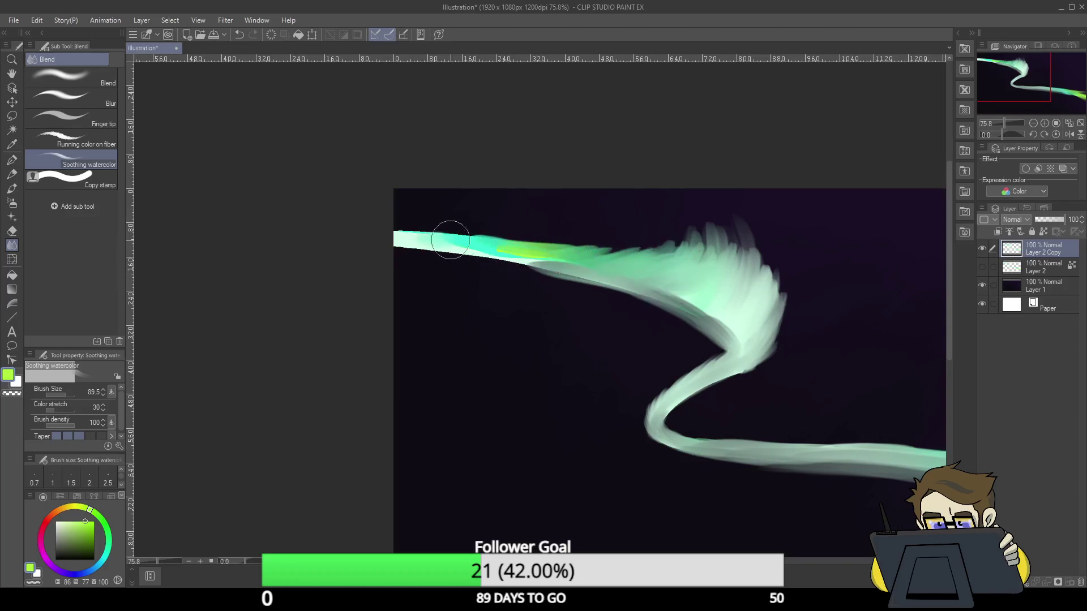
mouse_move(451, 240)
mouse_down()
mouse_move(397, 260)
mouse_move(413, 238)
mouse_move(578, 250)
mouse_move(433, 235)
mouse_move(503, 255)
mouse_up()
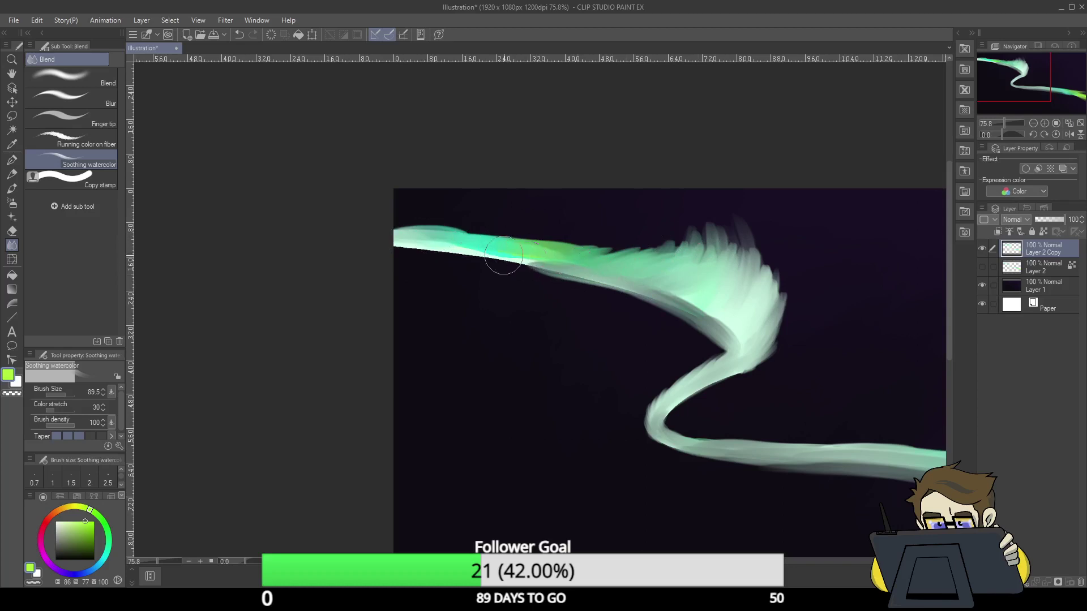
- Move Layer 2 above Layer 2 Copy, make it visible, and merge it down into Layer 2 Copy
drag(1016, 80, 1042, 93)
click(1001, 121)
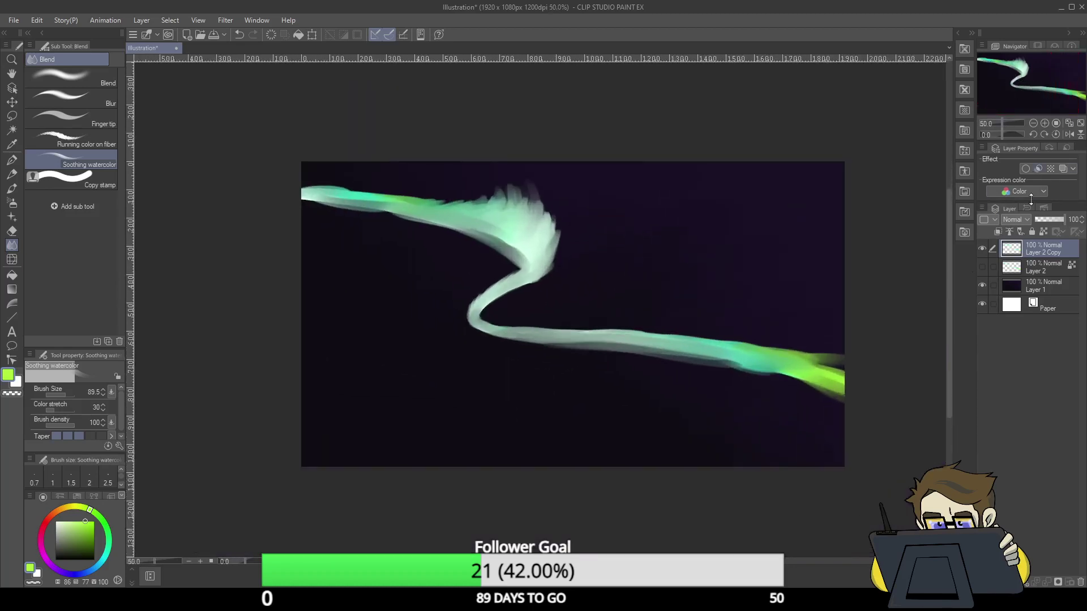
drag(1040, 247, 1040, 272)
click(1041, 240)
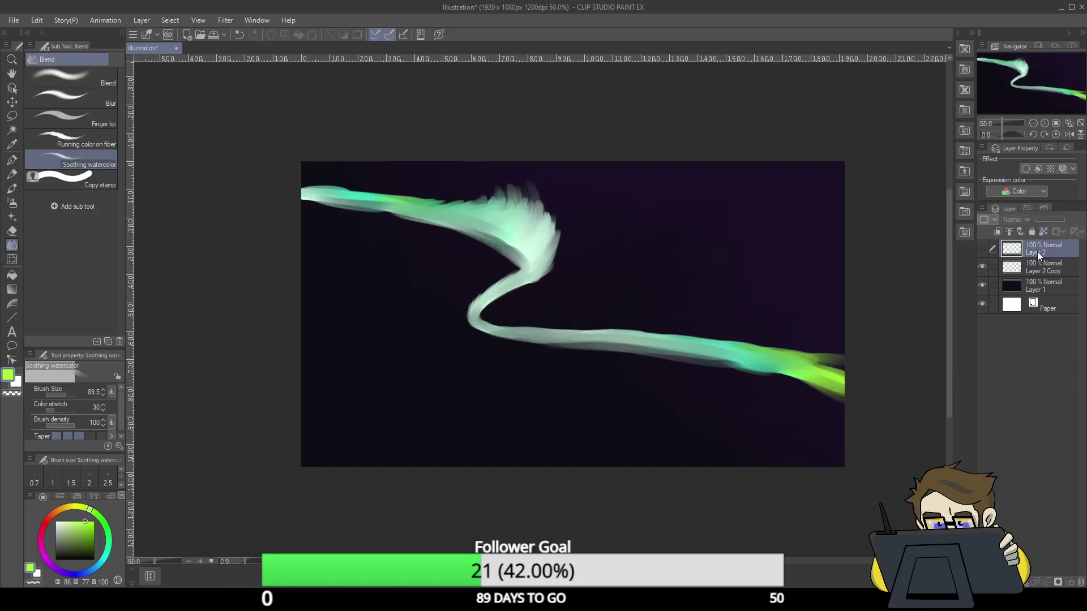
click(984, 249)
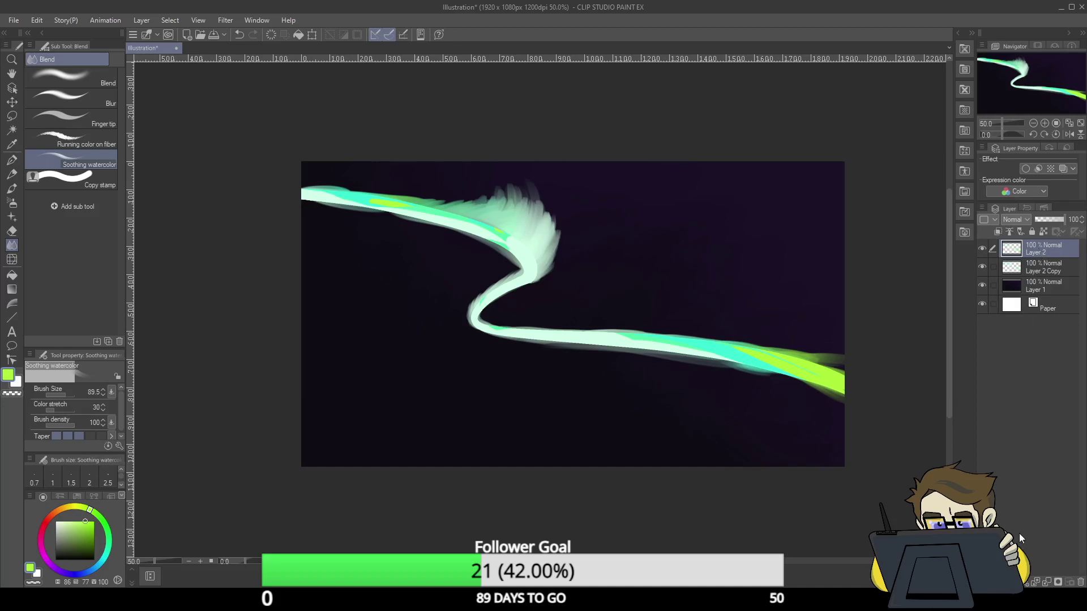
key(ctrl+e)
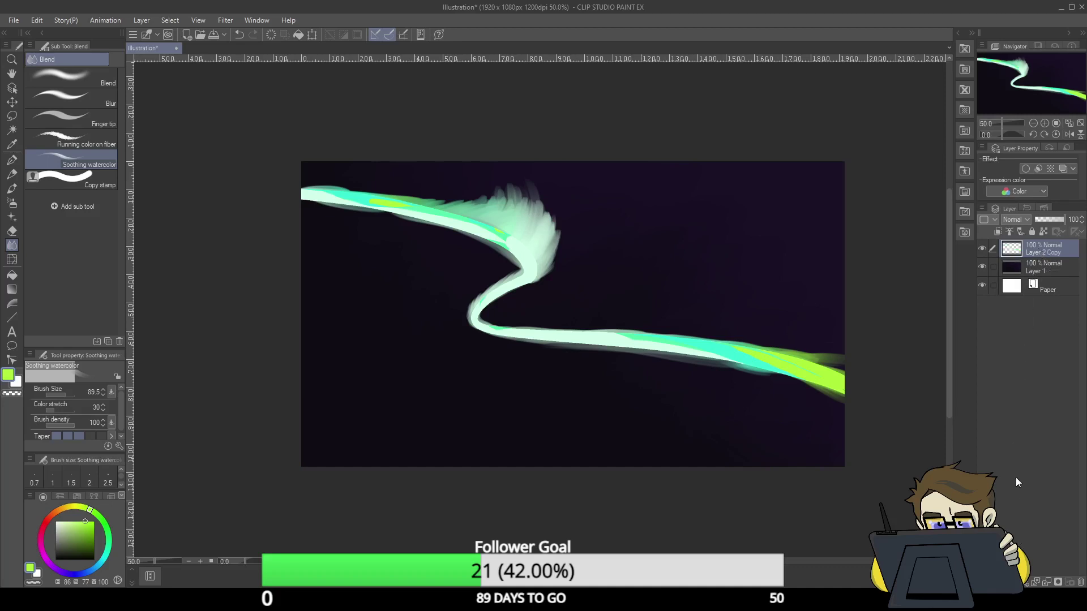
- Smear the merged line upward into the fan of rays at the upper bend with Soothing watercolor, blending out its hard upper edge
drag(1003, 123, 1007, 122)
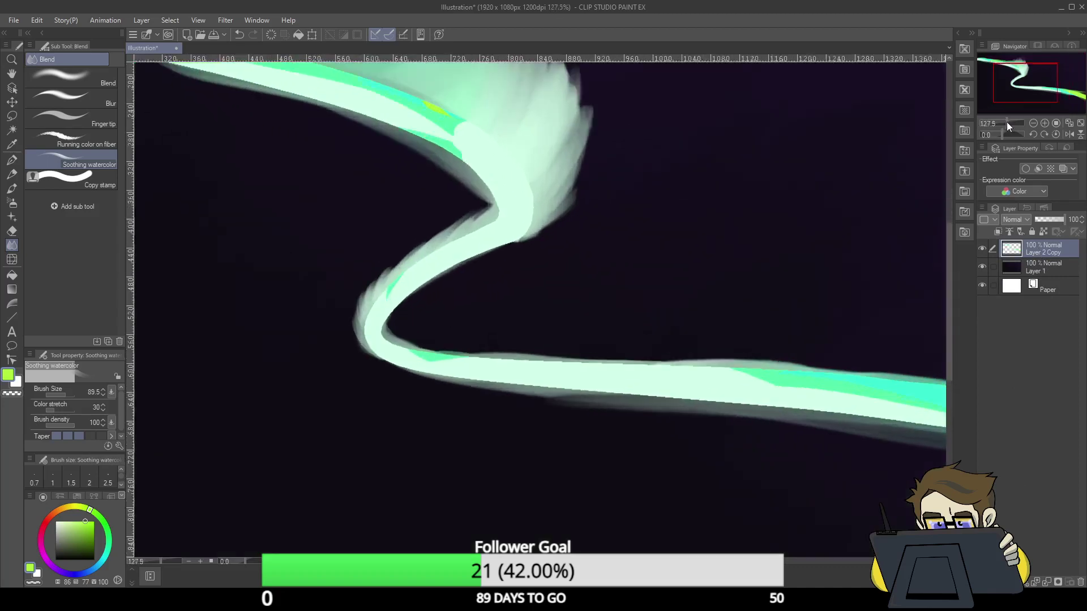
click(1022, 86)
drag(1022, 87, 1020, 83)
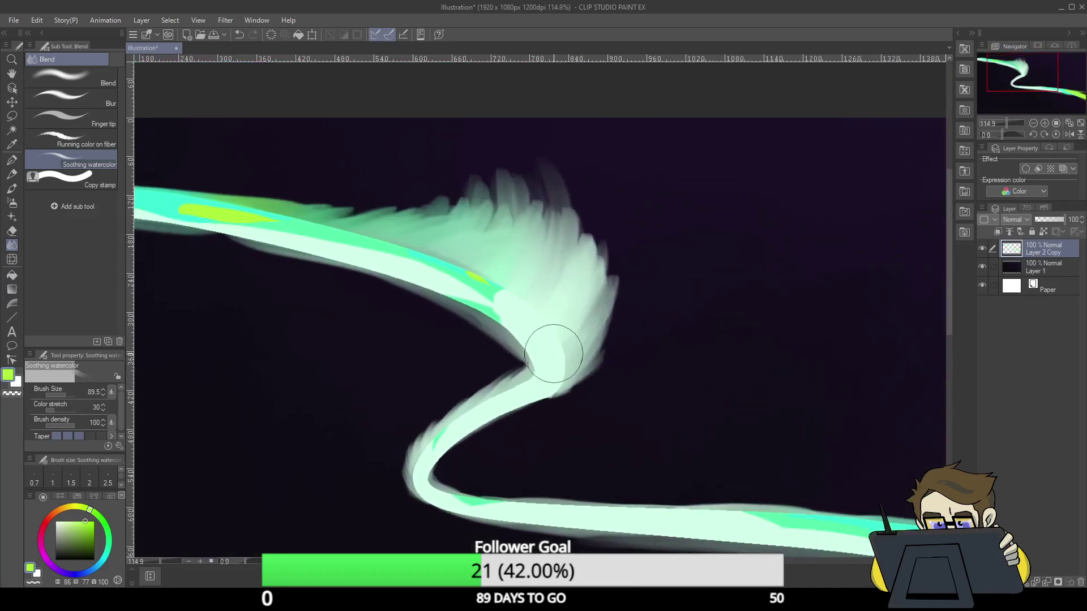
mouse_move(558, 347)
mouse_down()
mouse_move(561, 302)
mouse_move(563, 373)
mouse_move(546, 376)
mouse_move(574, 329)
mouse_move(576, 354)
mouse_move(543, 390)
mouse_move(593, 350)
mouse_move(577, 374)
mouse_move(588, 350)
mouse_move(555, 367)
mouse_move(539, 313)
mouse_move(470, 283)
mouse_move(488, 295)
mouse_move(472, 278)
mouse_move(537, 287)
mouse_move(467, 281)
mouse_move(524, 262)
mouse_move(506, 274)
mouse_move(450, 265)
mouse_move(519, 265)
mouse_move(428, 261)
mouse_move(491, 250)
mouse_move(384, 247)
mouse_move(455, 227)
mouse_move(389, 241)
mouse_move(377, 229)
mouse_move(424, 232)
mouse_move(310, 228)
mouse_move(403, 221)
mouse_move(268, 222)
mouse_move(369, 224)
mouse_move(307, 221)
mouse_move(372, 240)
mouse_move(518, 217)
mouse_move(464, 252)
mouse_move(439, 233)
mouse_move(488, 203)
mouse_move(404, 231)
mouse_move(383, 224)
mouse_move(401, 206)
mouse_move(278, 207)
mouse_up()
mouse_move(300, 244)
mouse_down()
mouse_move(375, 237)
mouse_move(281, 238)
mouse_move(363, 228)
mouse_move(387, 238)
mouse_move(351, 255)
mouse_move(391, 241)
mouse_move(457, 245)
mouse_move(336, 250)
mouse_move(476, 250)
mouse_move(384, 263)
mouse_move(495, 254)
mouse_move(408, 261)
mouse_move(455, 268)
mouse_up()
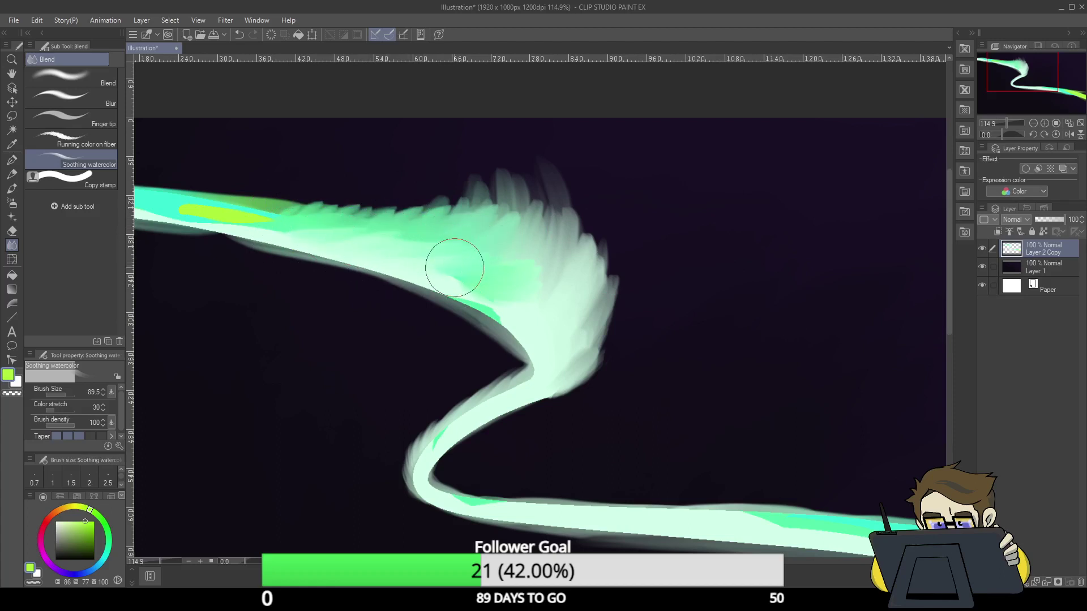
mouse_move(454, 267)
mouse_down()
mouse_move(403, 252)
mouse_move(519, 286)
mouse_move(455, 237)
mouse_move(516, 230)
mouse_move(485, 291)
mouse_move(543, 331)
mouse_move(568, 381)
mouse_move(496, 323)
mouse_move(558, 294)
mouse_up()
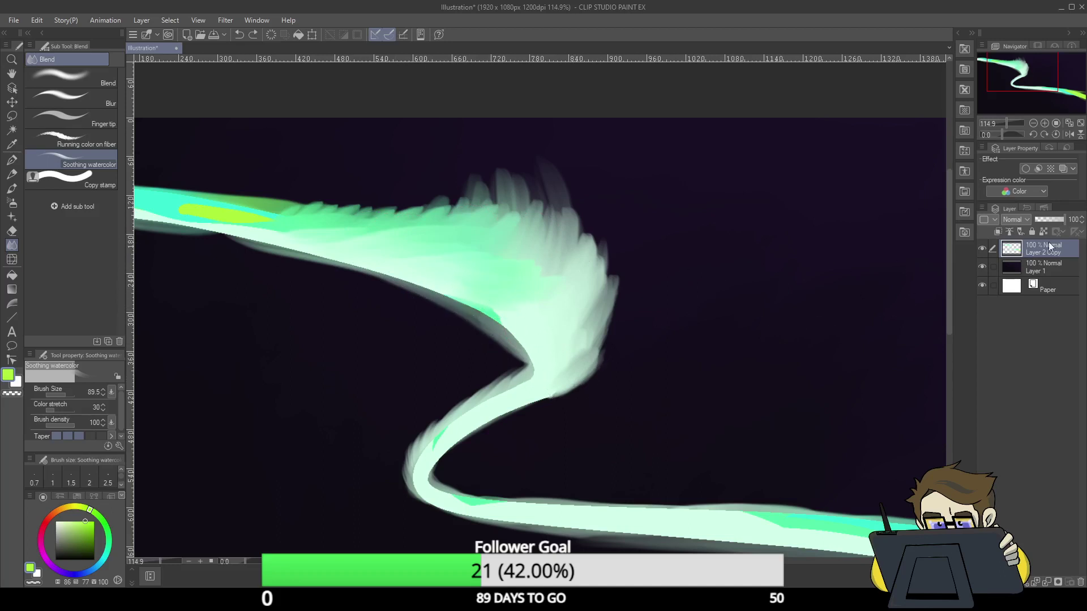
- Lock the transparent pixels of Layer 2 Copy and blend the yellow patch's right end and the green inside the upper fan
drag(242, 235, 253, 237)
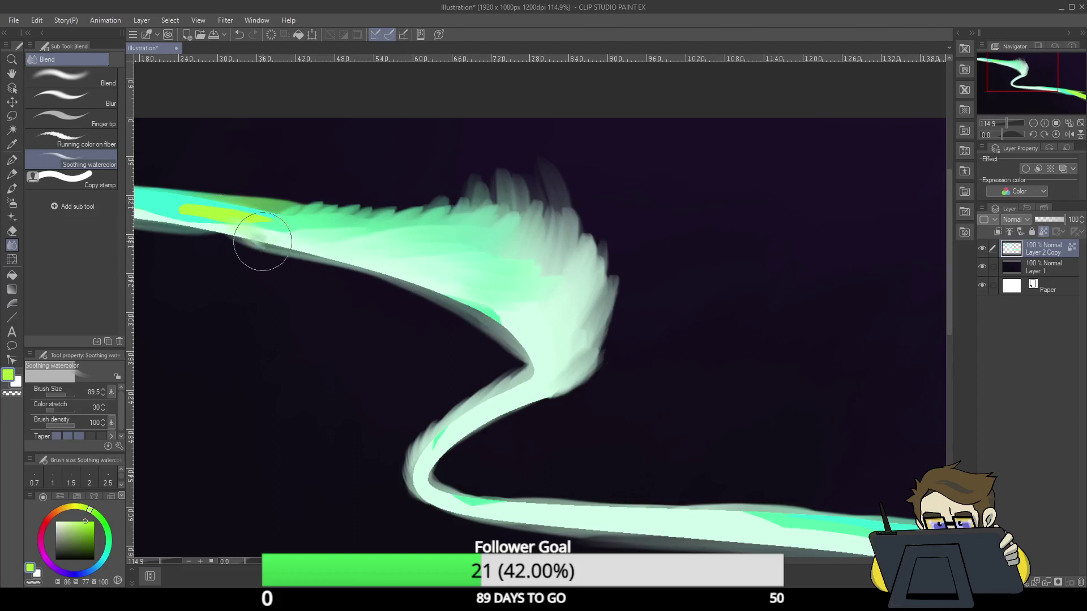
drag(264, 223, 332, 214)
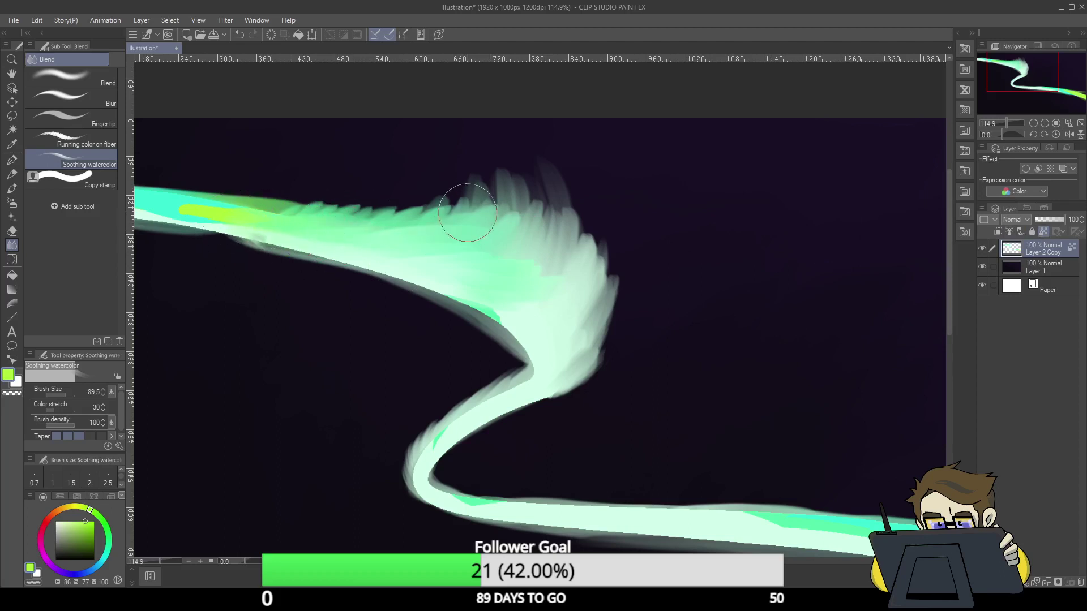
mouse_move(511, 228)
mouse_down()
mouse_move(512, 275)
mouse_move(544, 295)
mouse_move(472, 296)
mouse_move(519, 325)
mouse_move(447, 290)
mouse_move(501, 309)
mouse_move(478, 287)
mouse_up()
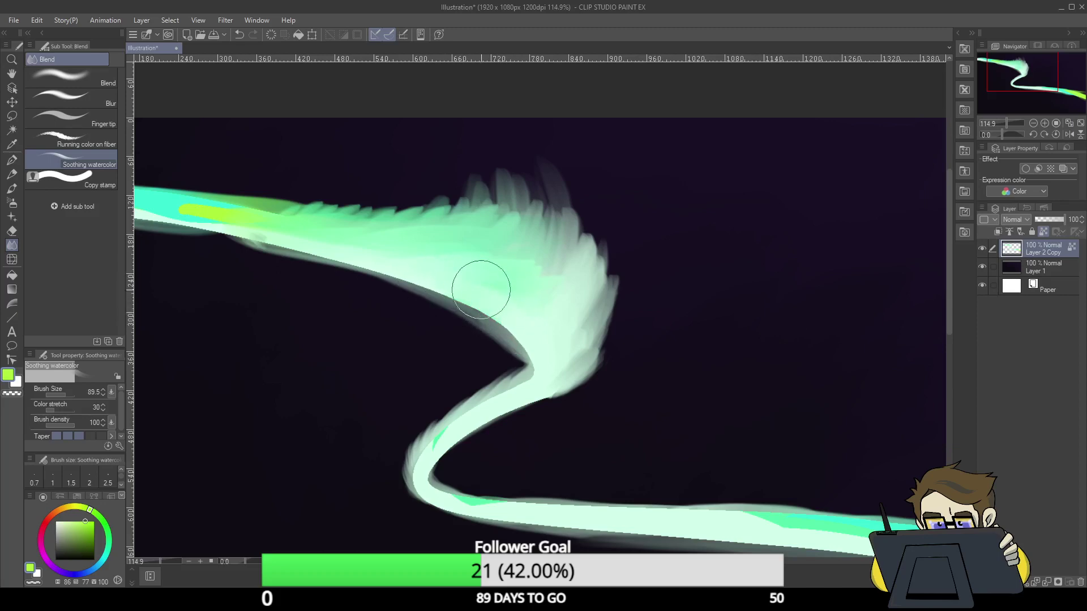
- Blend the yellow, cyan and pale green patches together at the left end of the line with Soothing watercolor
drag(1006, 123, 1012, 100)
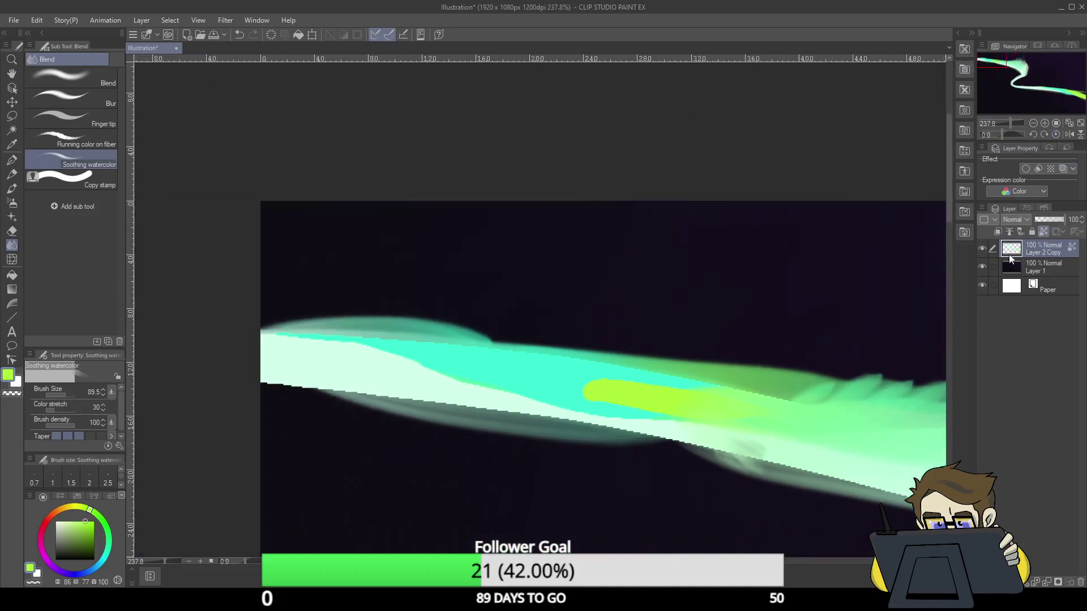
mouse_move(708, 391)
mouse_down()
mouse_move(565, 381)
mouse_move(590, 389)
mouse_up()
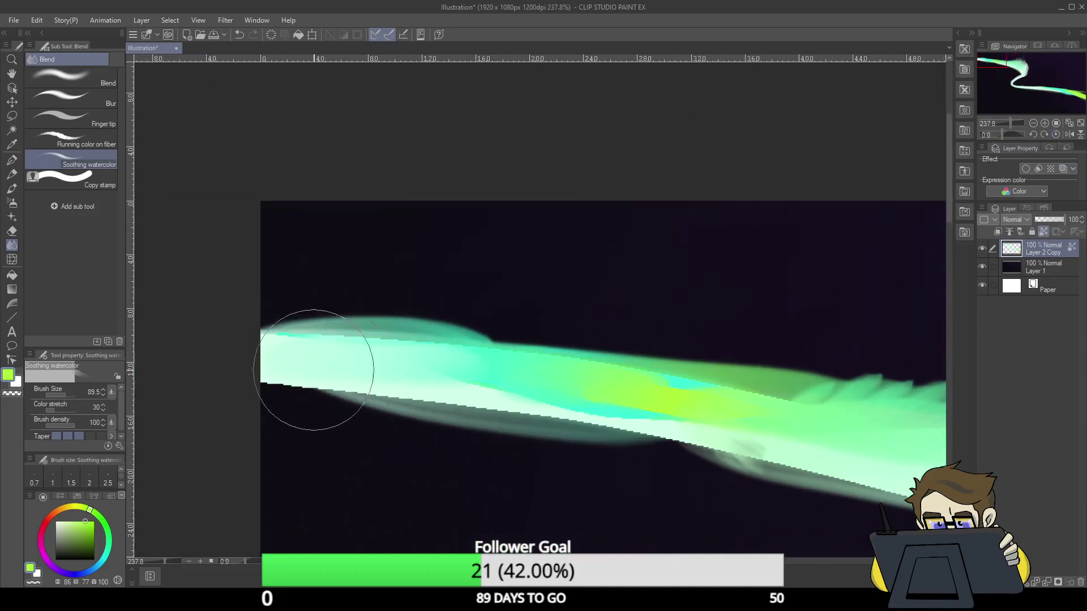
mouse_move(313, 371)
mouse_down()
mouse_move(566, 388)
mouse_move(668, 417)
mouse_move(461, 359)
mouse_move(799, 426)
mouse_move(721, 372)
mouse_move(573, 388)
mouse_move(258, 340)
mouse_move(698, 417)
mouse_move(626, 405)
mouse_move(893, 469)
mouse_move(721, 425)
mouse_move(449, 328)
mouse_up()
- Blend the green patches around the lower bend and the cyan streaks along the stretch to its right into the pale strand
drag(998, 66, 1037, 84)
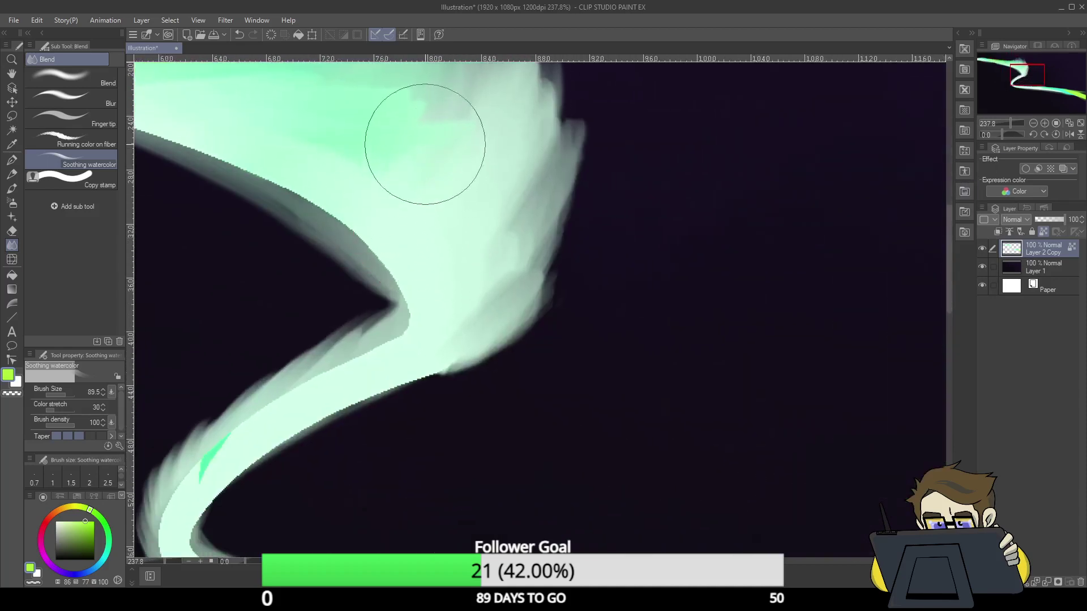
mouse_move(211, 468)
mouse_down()
mouse_move(191, 497)
mouse_move(206, 504)
mouse_up()
drag(1011, 123, 1038, 88)
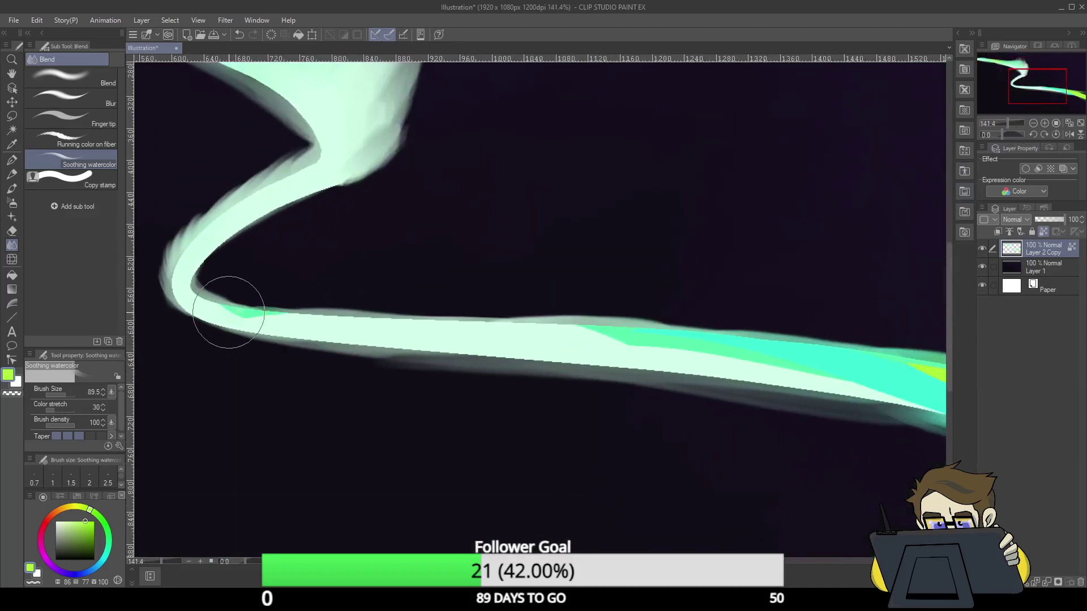
mouse_move(229, 313)
mouse_down()
mouse_move(253, 286)
mouse_move(274, 311)
mouse_move(363, 329)
mouse_up()
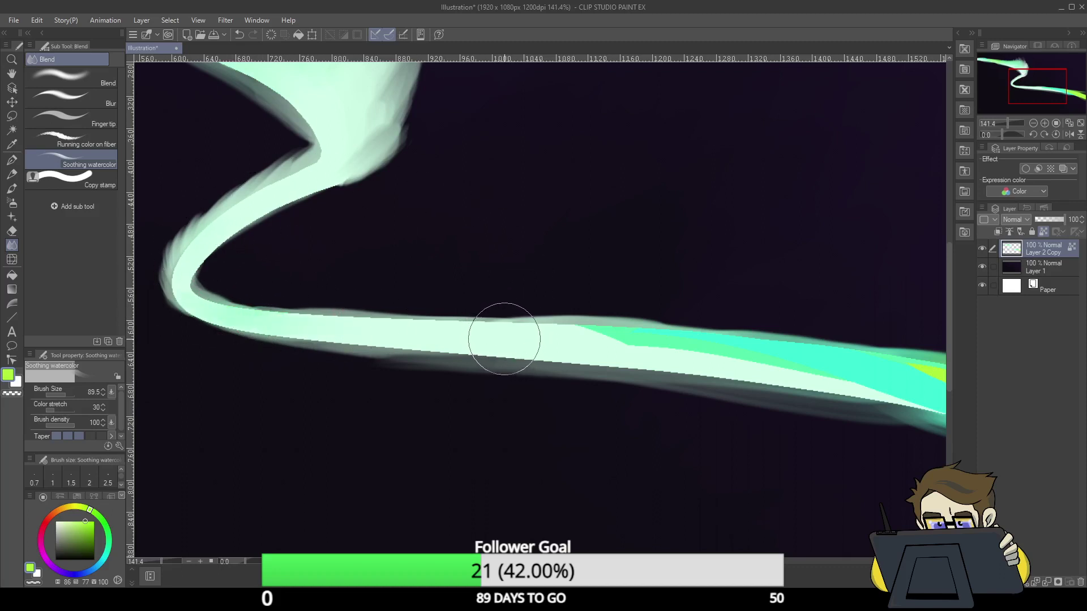
mouse_move(648, 329)
mouse_down()
mouse_move(740, 347)
mouse_move(758, 365)
mouse_move(569, 349)
mouse_move(910, 357)
mouse_up()
- Blend the cyan section smoothly into the yellow-green right end of the line with Soothing watercolor at size 89.5
drag(1031, 90, 1063, 99)
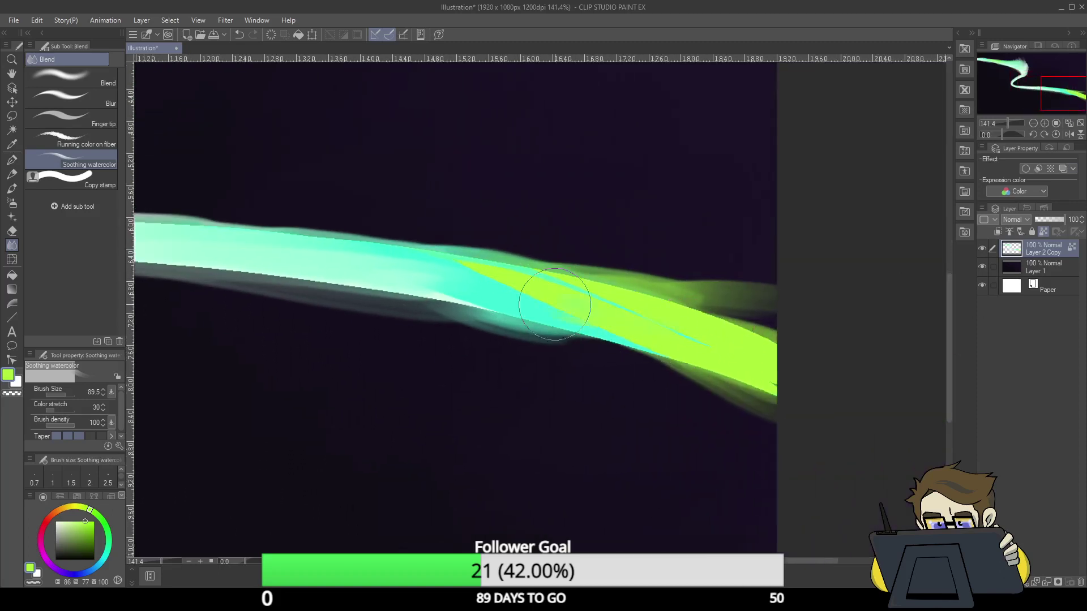
mouse_move(488, 289)
mouse_down()
mouse_move(517, 271)
mouse_move(793, 376)
mouse_move(545, 315)
mouse_move(575, 332)
mouse_move(351, 267)
mouse_move(513, 301)
mouse_up()
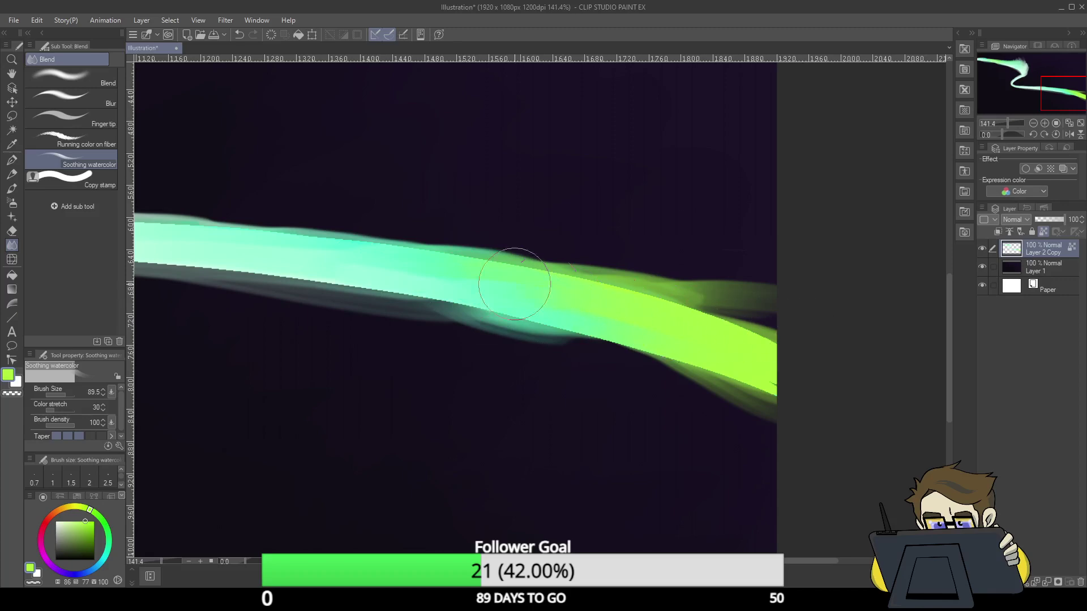
- Unlock the transparent pixels of Layer 2 Copy and soften the whole lower edge of the line with Blur at size 50
mouse_move(1061, 98)
mouse_down()
mouse_move(1019, 95)
mouse_move(1003, 121)
mouse_up()
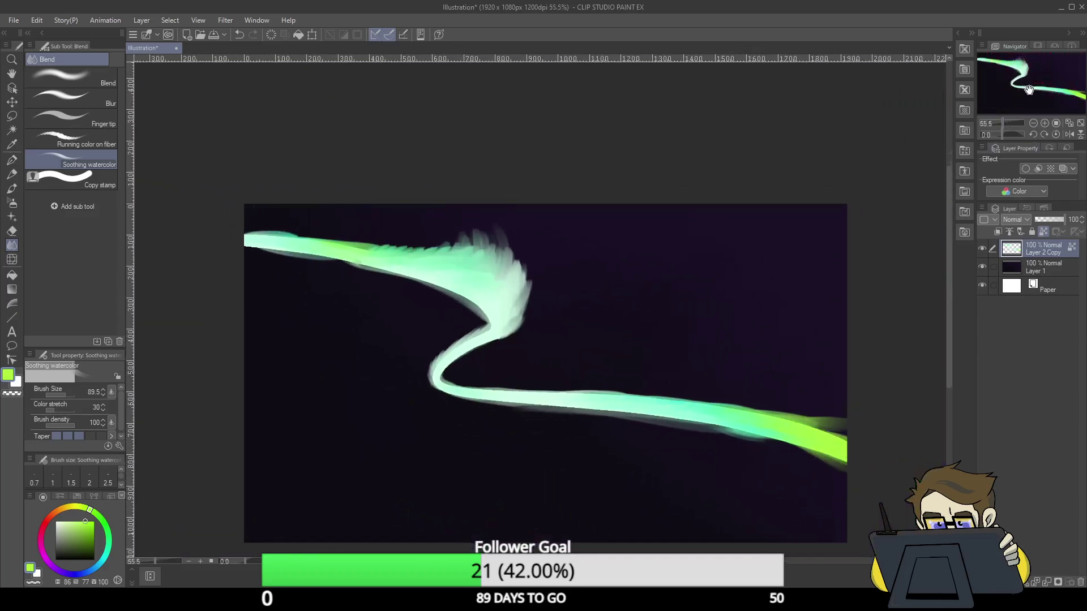
click(96, 100)
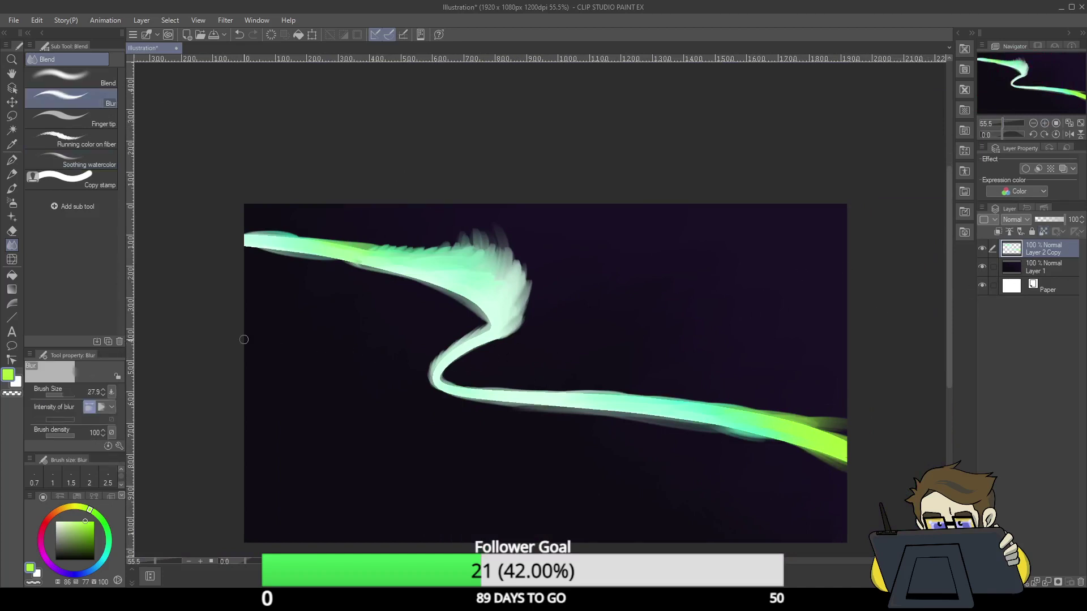
key(bracketright)
key(bracketright)
key(bracketright)
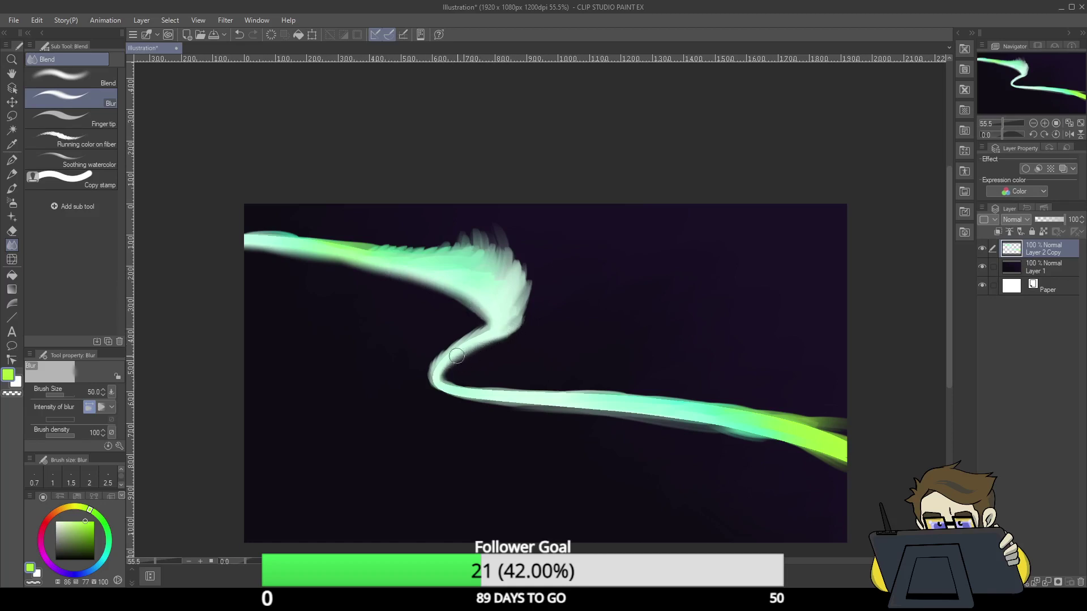
drag(556, 411, 614, 413)
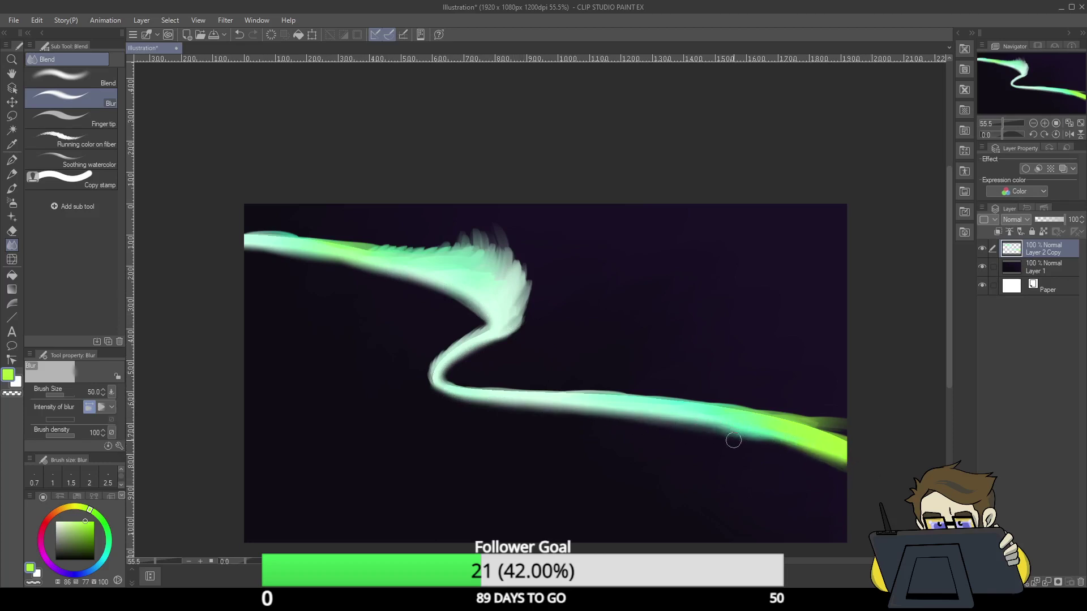
- Try smearing the yellow-green patch near the line's left end upward with Running color on fiber
click(85, 120)
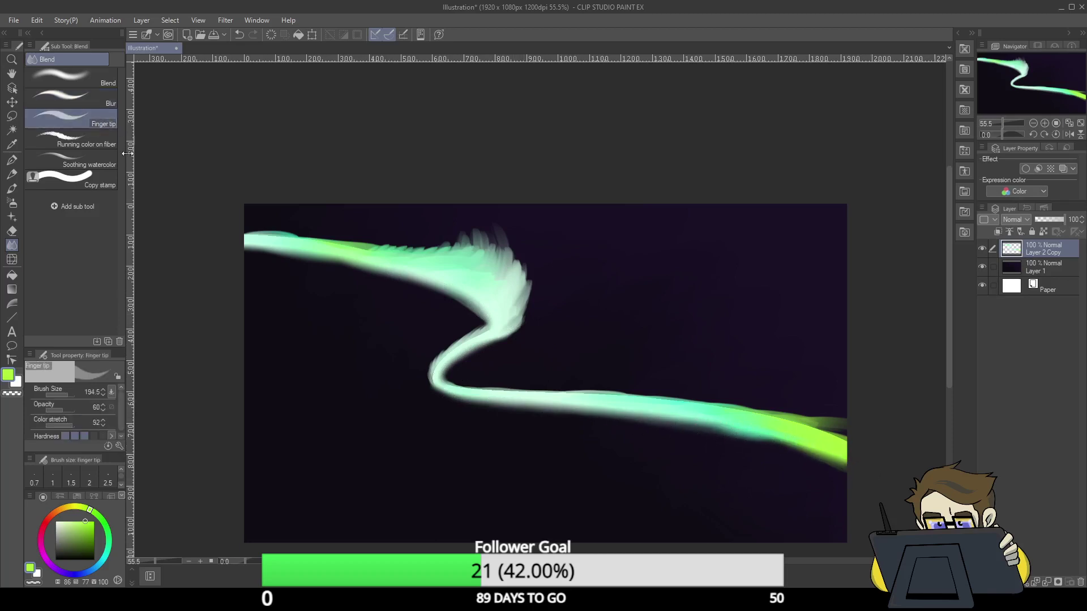
click(85, 139)
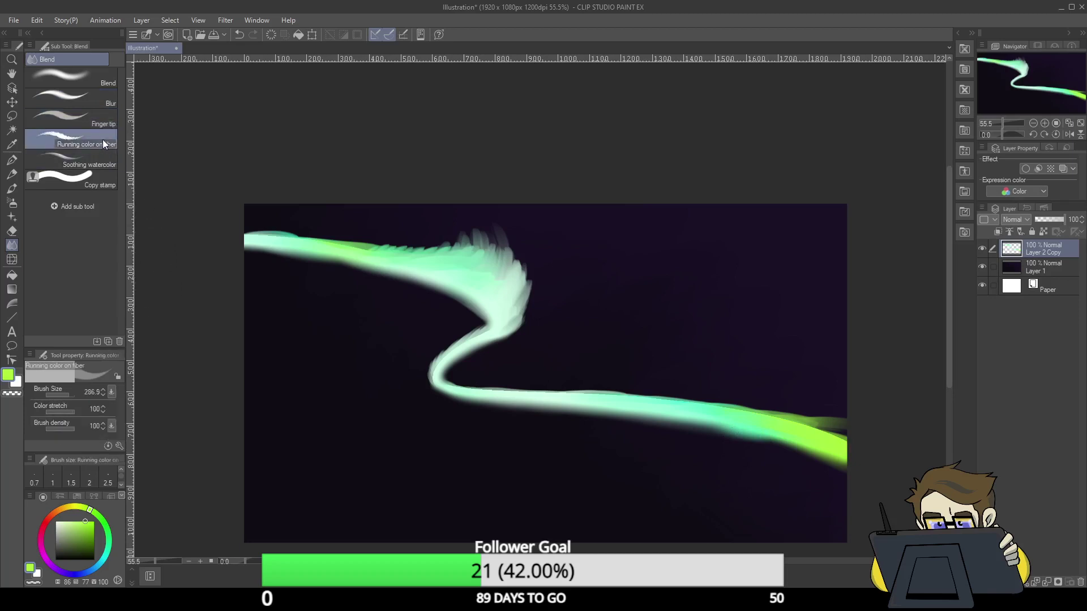
drag(352, 255, 323, 226)
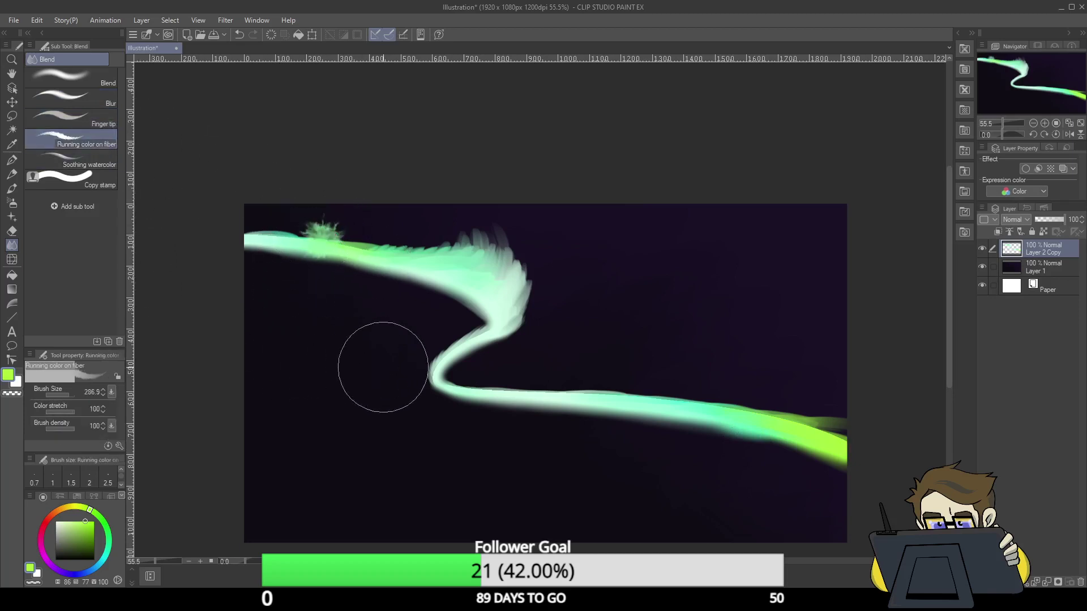
key(ctrl+z)
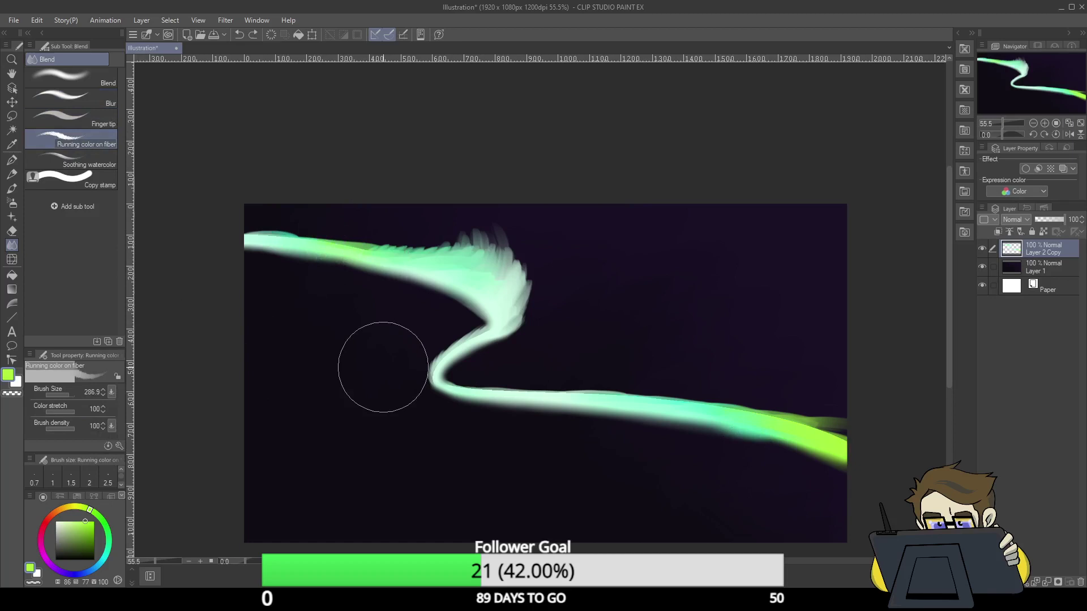
- Smear the upper edge of the line's left end upward with Finger tip at size 89.5
click(99, 122)
mouse_move(271, 237)
mouse_down()
mouse_move(240, 231)
mouse_move(253, 233)
mouse_move(250, 220)
mouse_move(244, 236)
mouse_move(243, 216)
mouse_move(256, 241)
mouse_move(258, 220)
mouse_move(298, 226)
mouse_move(292, 237)
mouse_move(254, 223)
mouse_up()
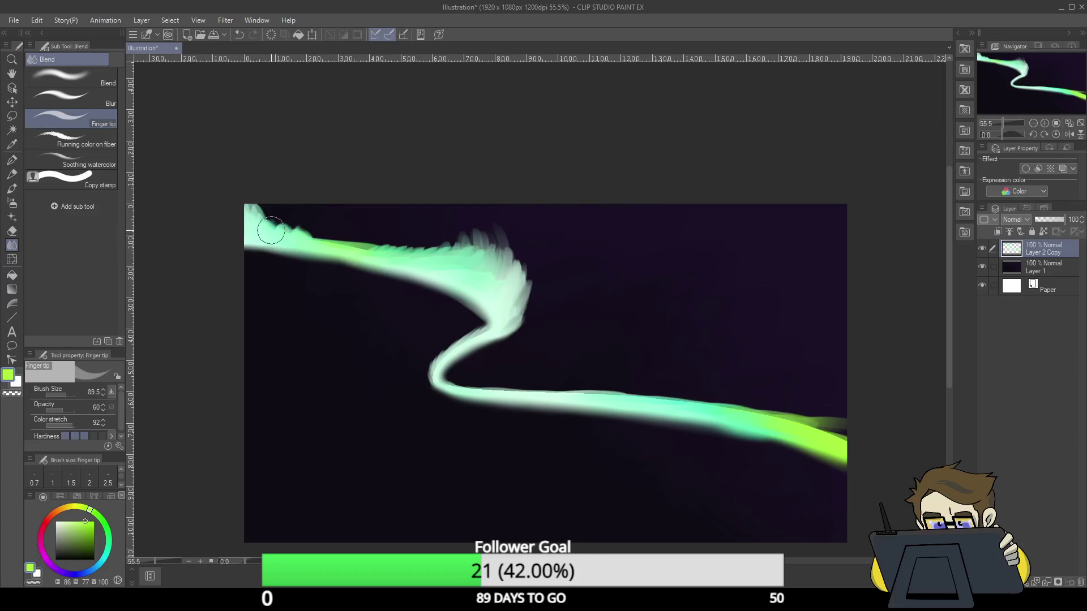
- Try smearing the yellow patch, the upper fan and the lower strand outward with Finger tip at size 236.2
drag(72, 390, 67, 391)
mouse_move(293, 238)
mouse_down()
mouse_move(379, 249)
mouse_move(386, 236)
mouse_move(418, 253)
mouse_move(444, 230)
mouse_move(465, 257)
mouse_move(517, 225)
mouse_move(513, 281)
mouse_move(504, 275)
mouse_move(528, 257)
mouse_move(525, 301)
mouse_move(511, 302)
mouse_move(534, 252)
mouse_move(496, 285)
mouse_move(521, 286)
mouse_move(501, 319)
mouse_move(539, 301)
mouse_move(508, 306)
mouse_move(443, 359)
mouse_move(464, 329)
mouse_move(453, 355)
mouse_move(477, 349)
mouse_move(425, 393)
mouse_move(437, 413)
mouse_up()
mouse_move(661, 408)
mouse_down()
mouse_move(783, 425)
mouse_move(844, 449)
mouse_move(628, 412)
mouse_up()
key(ctrl+z)
key(ctrl+z)
key(ctrl+z)
key(ctrl+z)
key(ctrl+z)
key(ctrl+z)
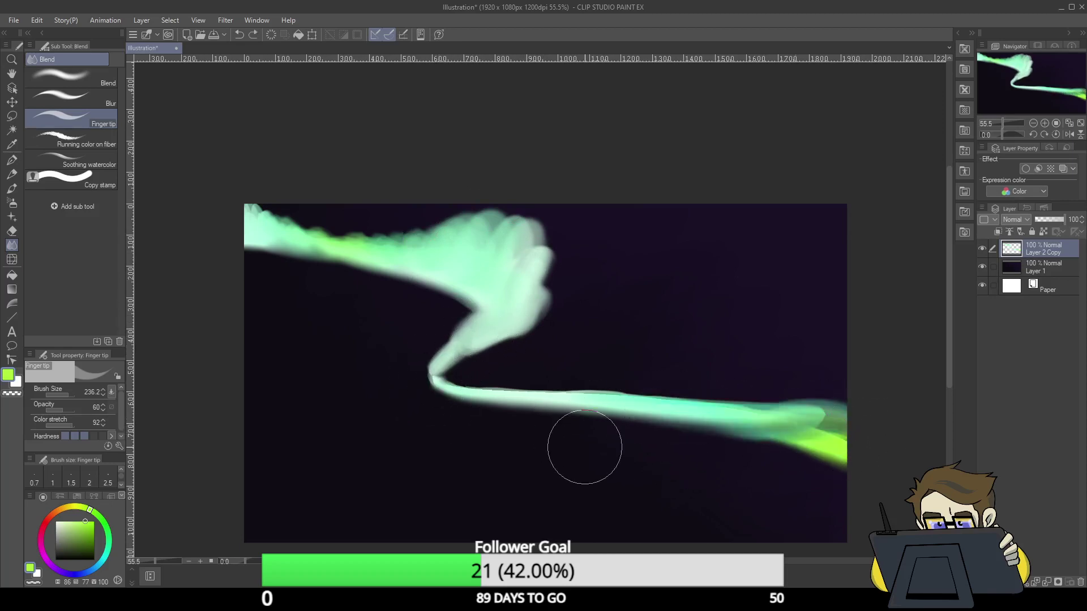
key(ctrl+z)
key(ctrl+z)
key(ctrl+z)
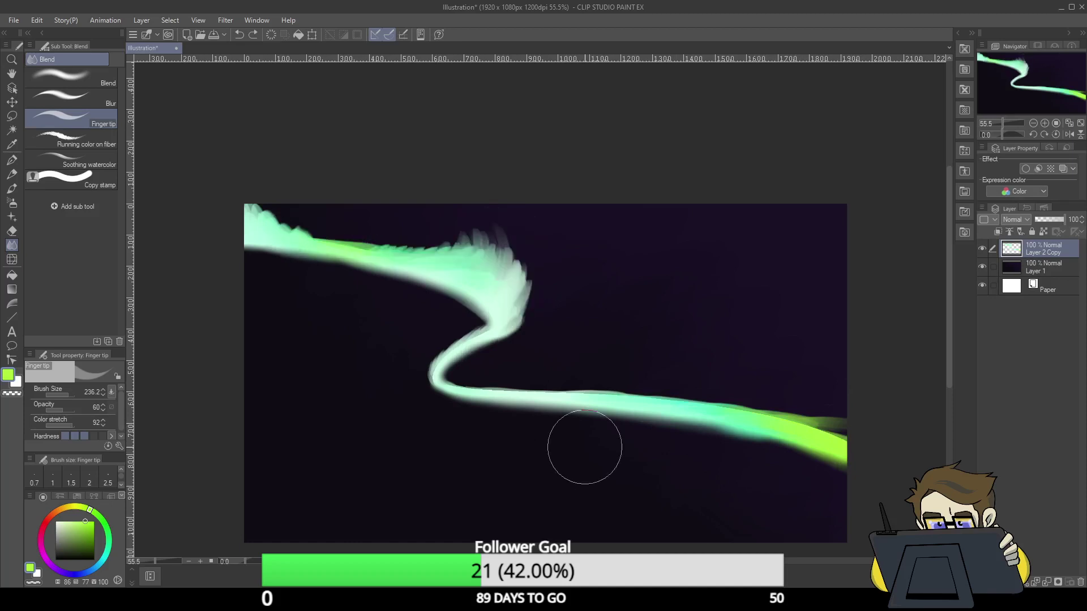
- Pull the upper fan, middle bend and right end outward with Soothing watercolor, enlarging the brush from 108.6 to 348.4
click(108, 159)
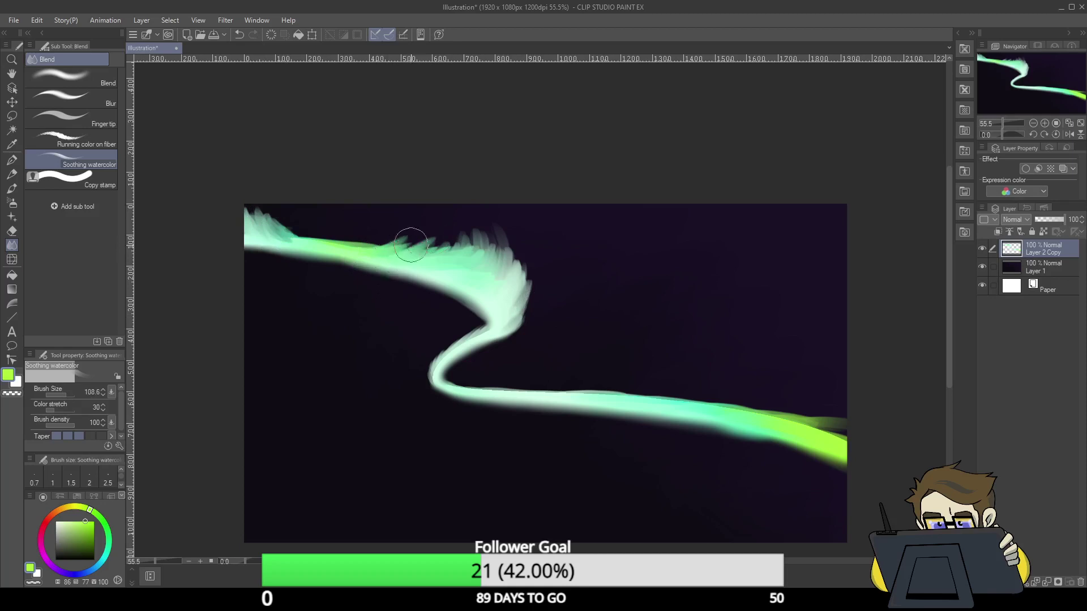
mouse_move(469, 228)
mouse_down()
mouse_move(505, 218)
mouse_move(485, 270)
mouse_move(514, 237)
mouse_up()
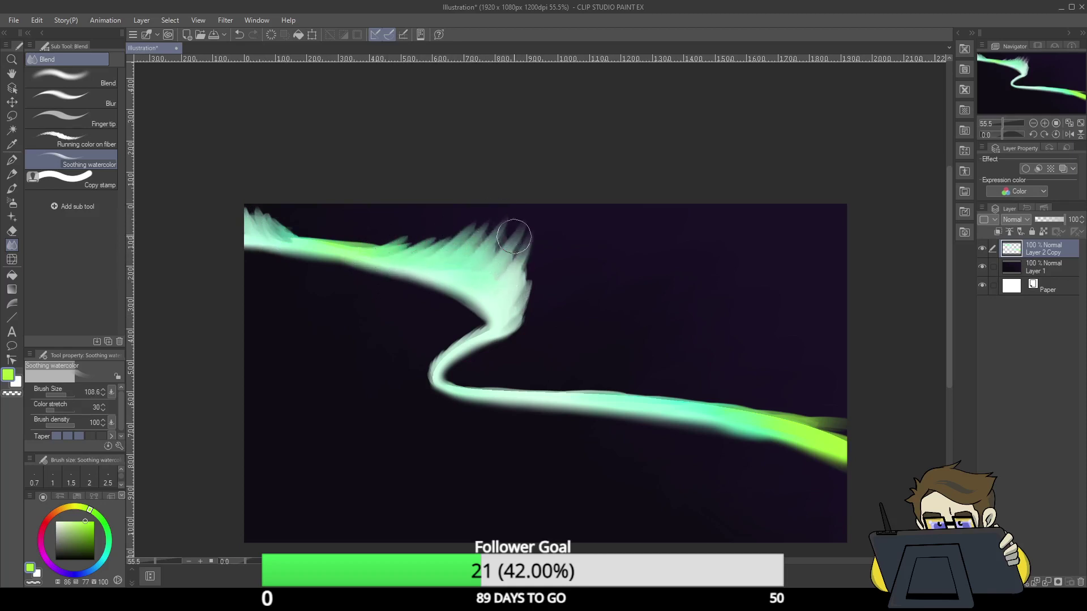
drag(69, 393, 72, 394)
mouse_move(517, 272)
mouse_down()
mouse_move(510, 297)
mouse_move(524, 262)
mouse_move(508, 323)
mouse_move(517, 275)
mouse_move(522, 286)
mouse_move(491, 293)
mouse_move(514, 237)
mouse_move(481, 273)
mouse_move(465, 249)
mouse_move(488, 217)
mouse_move(432, 254)
mouse_move(417, 245)
mouse_move(434, 209)
mouse_move(387, 249)
mouse_move(451, 210)
mouse_move(439, 360)
mouse_move(490, 307)
mouse_up()
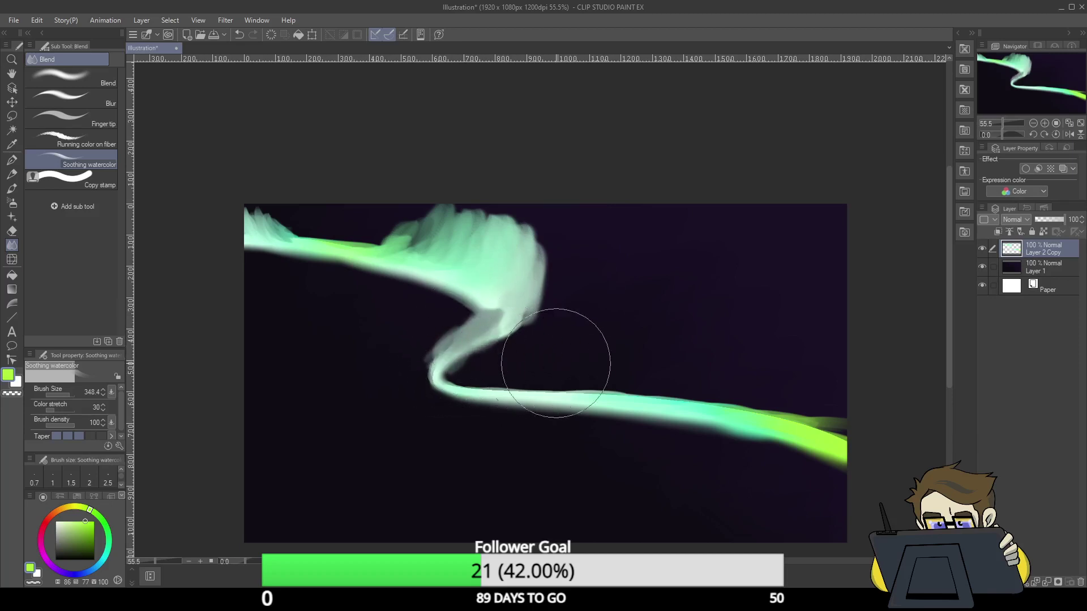
mouse_move(554, 358)
mouse_down()
mouse_move(796, 411)
mouse_move(774, 432)
mouse_move(729, 412)
mouse_move(892, 417)
mouse_up()
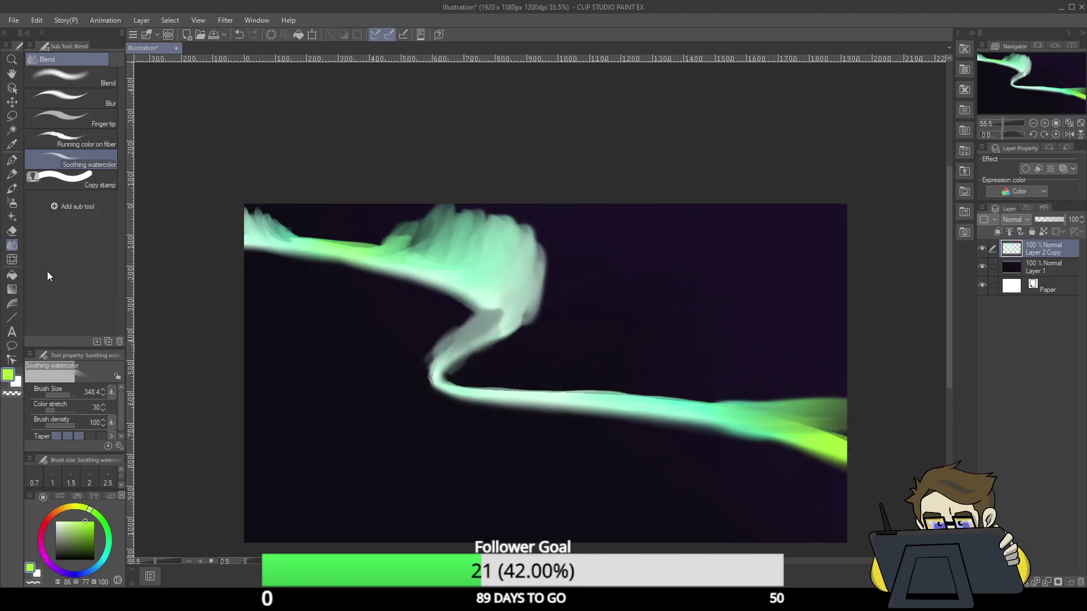
- Soften the whole aurora from the left end through the fan and bend to the right end with Blur at size 89.5
click(74, 97)
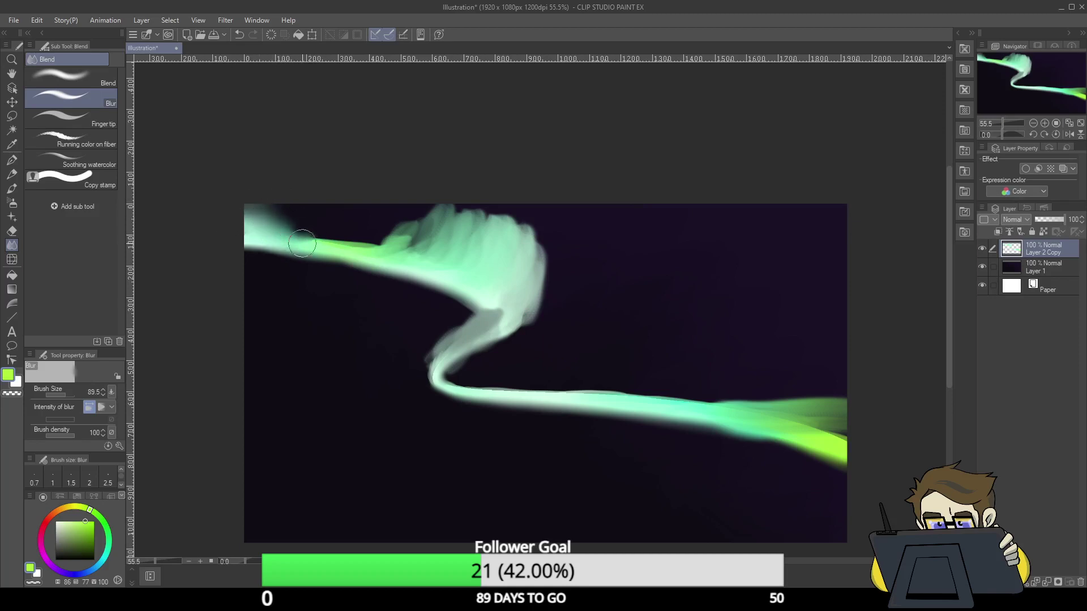
mouse_move(302, 243)
mouse_down()
mouse_move(304, 221)
mouse_move(364, 241)
mouse_up()
drag(279, 208, 377, 236)
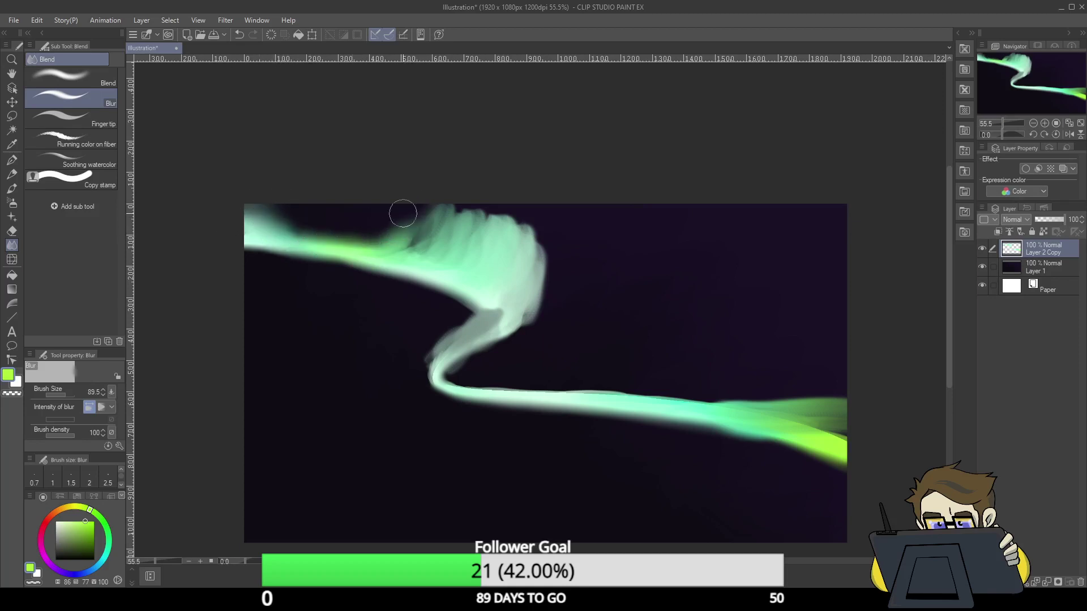
mouse_move(471, 216)
mouse_down()
mouse_move(538, 231)
mouse_move(553, 262)
mouse_move(436, 395)
mouse_move(588, 383)
mouse_move(641, 418)
mouse_move(830, 435)
mouse_up()
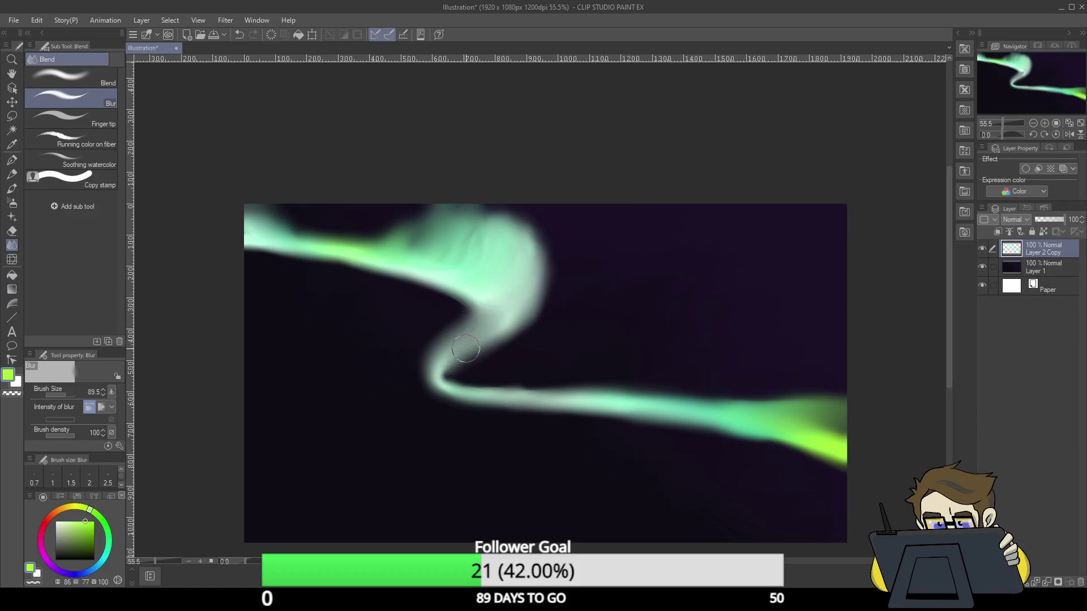
mouse_move(491, 313)
mouse_down()
mouse_move(425, 375)
mouse_move(707, 407)
mouse_move(645, 388)
mouse_move(747, 437)
mouse_move(769, 436)
mouse_up()
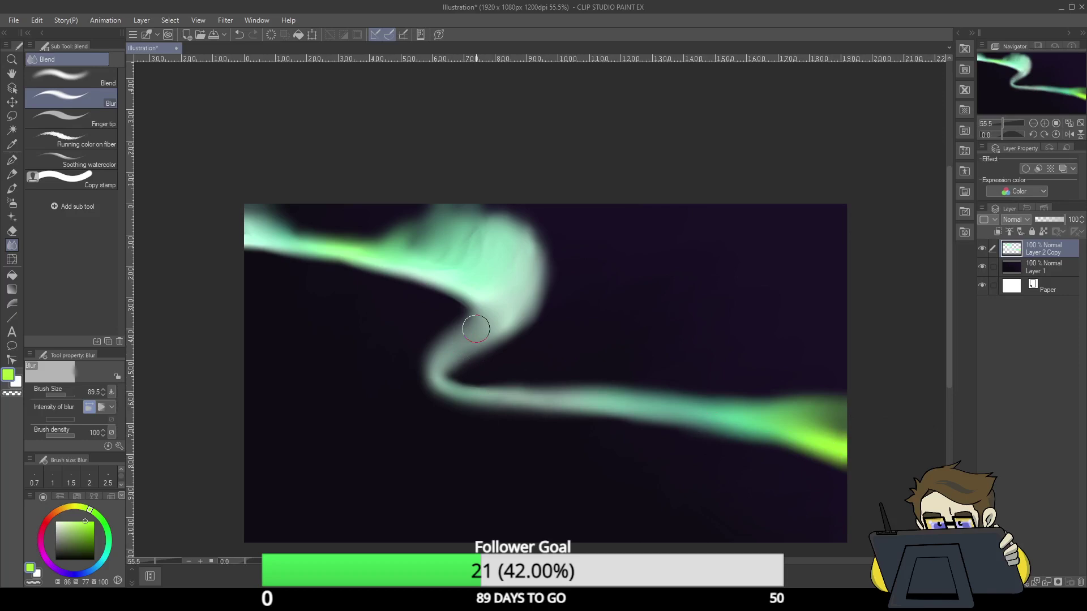
- Thin the middle bend and the yellow section and reshape the green right end with Finger tip at size 236.2
click(103, 140)
click(106, 124)
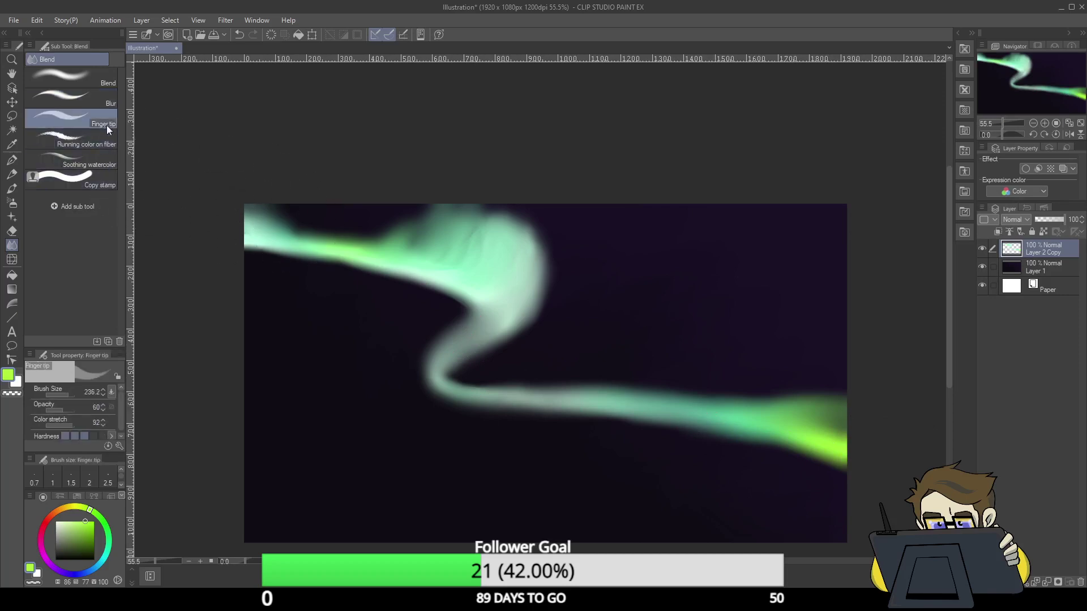
mouse_move(433, 295)
mouse_down()
mouse_move(460, 345)
mouse_move(456, 324)
mouse_move(451, 347)
mouse_move(431, 332)
mouse_move(442, 319)
mouse_move(493, 338)
mouse_move(485, 363)
mouse_move(472, 360)
mouse_move(441, 311)
mouse_move(518, 346)
mouse_move(455, 365)
mouse_move(413, 360)
mouse_move(453, 323)
mouse_move(493, 319)
mouse_move(444, 284)
mouse_up()
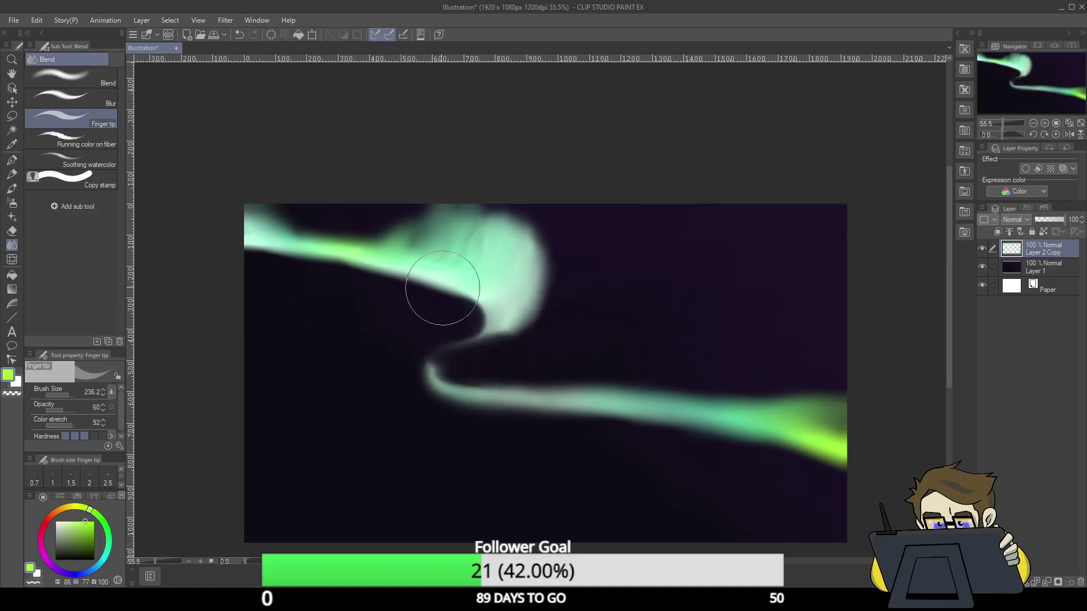
mouse_move(325, 232)
mouse_down()
mouse_move(351, 204)
mouse_move(363, 221)
mouse_move(318, 284)
mouse_move(282, 276)
mouse_move(304, 268)
mouse_move(237, 266)
mouse_move(327, 274)
mouse_move(371, 293)
mouse_move(332, 272)
mouse_move(334, 287)
mouse_move(313, 257)
mouse_move(353, 219)
mouse_move(359, 236)
mouse_move(301, 229)
mouse_move(289, 278)
mouse_move(359, 279)
mouse_move(349, 298)
mouse_move(396, 218)
mouse_move(344, 244)
mouse_move(317, 234)
mouse_move(319, 281)
mouse_move(375, 286)
mouse_move(368, 232)
mouse_move(379, 242)
mouse_move(352, 242)
mouse_move(387, 241)
mouse_move(373, 230)
mouse_move(408, 214)
mouse_move(371, 240)
mouse_move(356, 277)
mouse_up()
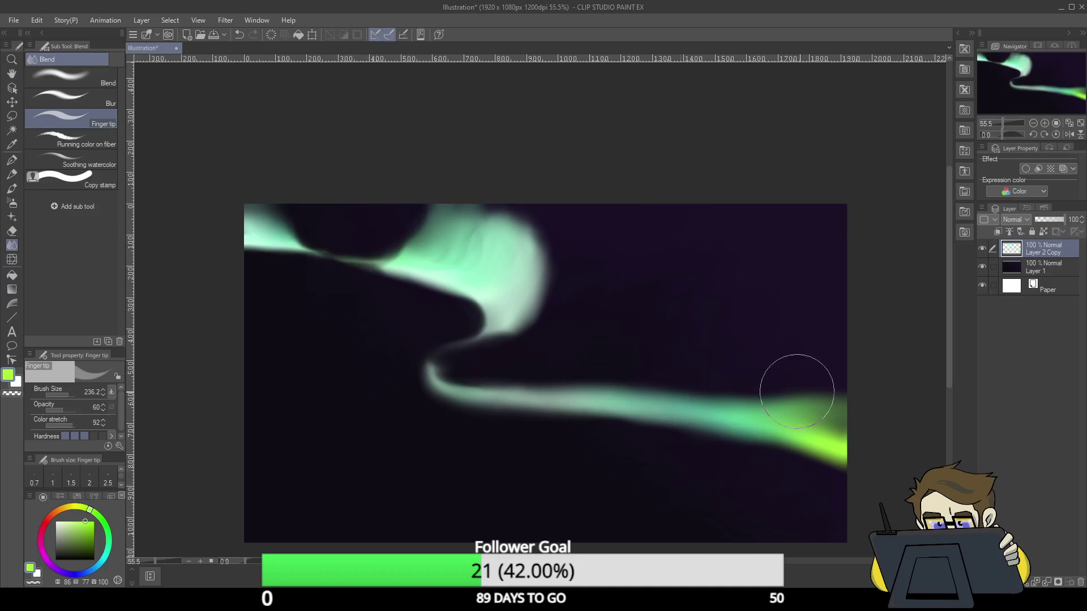
mouse_move(836, 427)
mouse_down()
mouse_move(850, 407)
mouse_move(823, 415)
mouse_move(852, 407)
mouse_move(841, 382)
mouse_move(817, 389)
mouse_move(790, 380)
mouse_move(843, 401)
mouse_move(846, 447)
mouse_move(856, 441)
mouse_move(826, 447)
mouse_move(847, 452)
mouse_move(825, 446)
mouse_move(846, 444)
mouse_move(833, 439)
mouse_move(792, 438)
mouse_up()
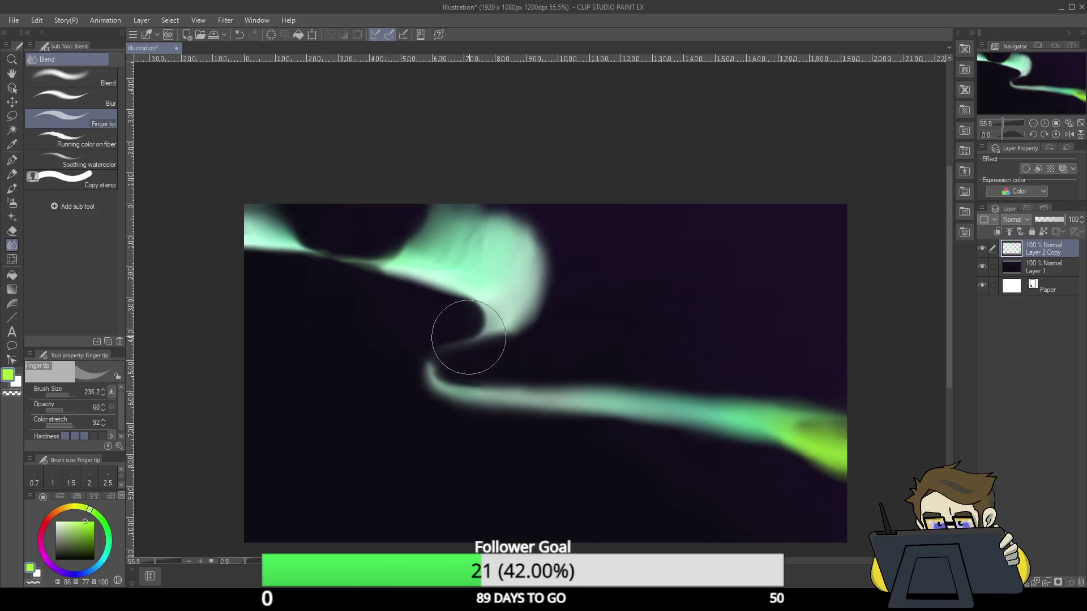
click(12, 259)
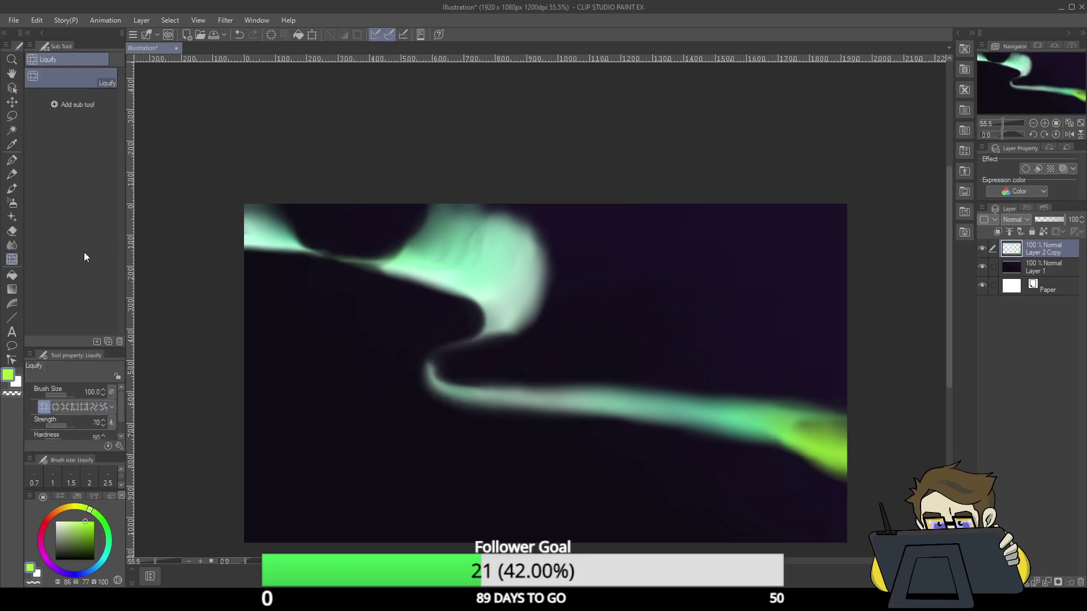
click(11, 245)
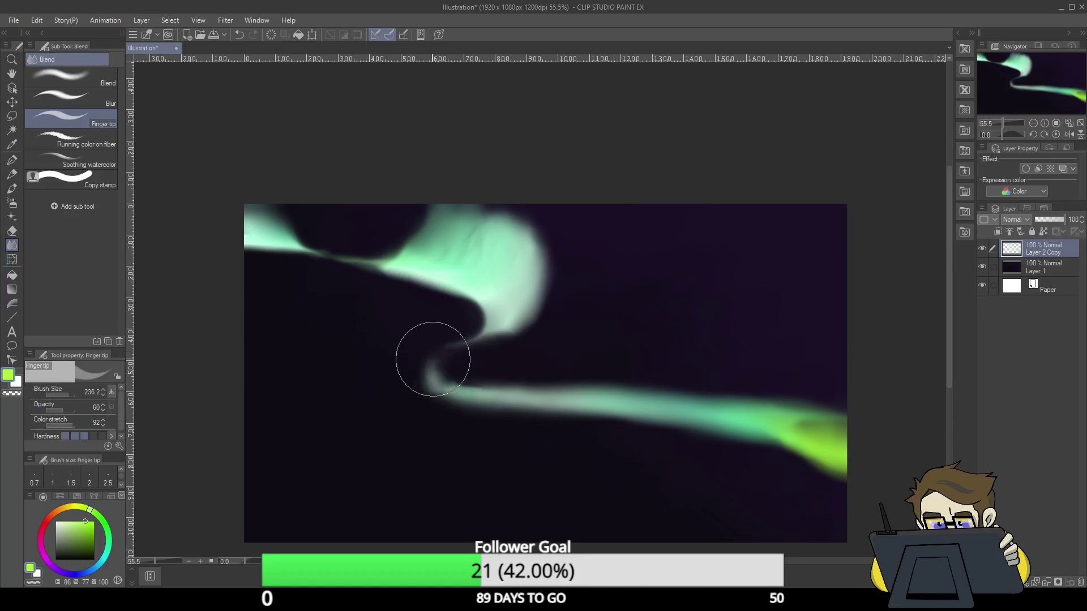
mouse_move(432, 360)
mouse_down()
mouse_move(442, 383)
mouse_move(461, 389)
mouse_move(431, 360)
mouse_move(461, 330)
mouse_move(505, 315)
mouse_move(492, 316)
mouse_move(487, 293)
mouse_move(508, 308)
mouse_move(439, 342)
mouse_move(461, 283)
mouse_move(279, 243)
mouse_move(515, 286)
mouse_move(566, 283)
mouse_move(685, 499)
mouse_move(583, 352)
mouse_move(803, 340)
mouse_up()
- Try sweeping the aurora into broad swirls across the canvas with Soothing watercolor at size 348.4
click(85, 161)
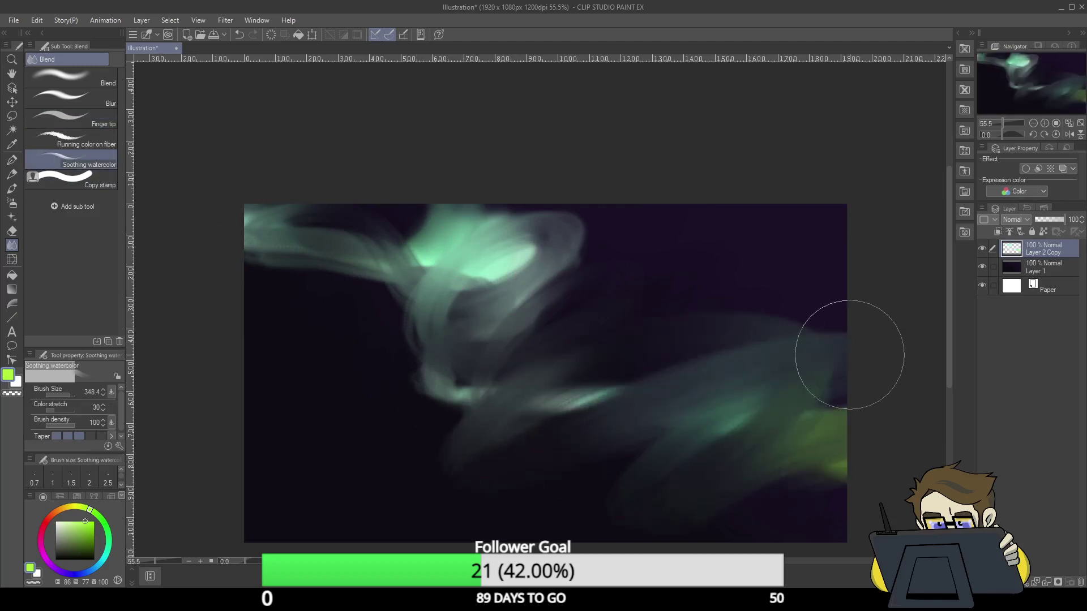
key(ctrl+z)
key(ctrl+z)
key(ctrl+z)
key(ctrl+z)
key(ctrl+z)
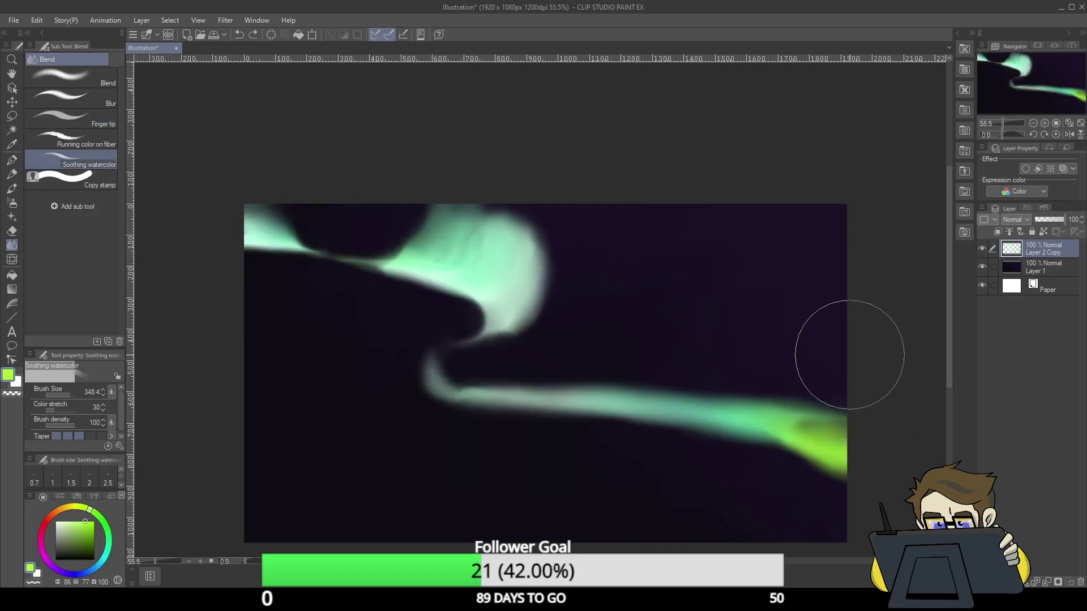
- Stretch the upper fan into upward rays with Soothing watercolor at size 348.4 and soften them with Blur at size 89.5
mouse_move(430, 206)
mouse_down()
mouse_move(459, 219)
mouse_move(443, 190)
mouse_move(467, 189)
mouse_move(468, 241)
mouse_move(485, 239)
mouse_move(517, 196)
mouse_move(502, 263)
mouse_move(555, 212)
mouse_up()
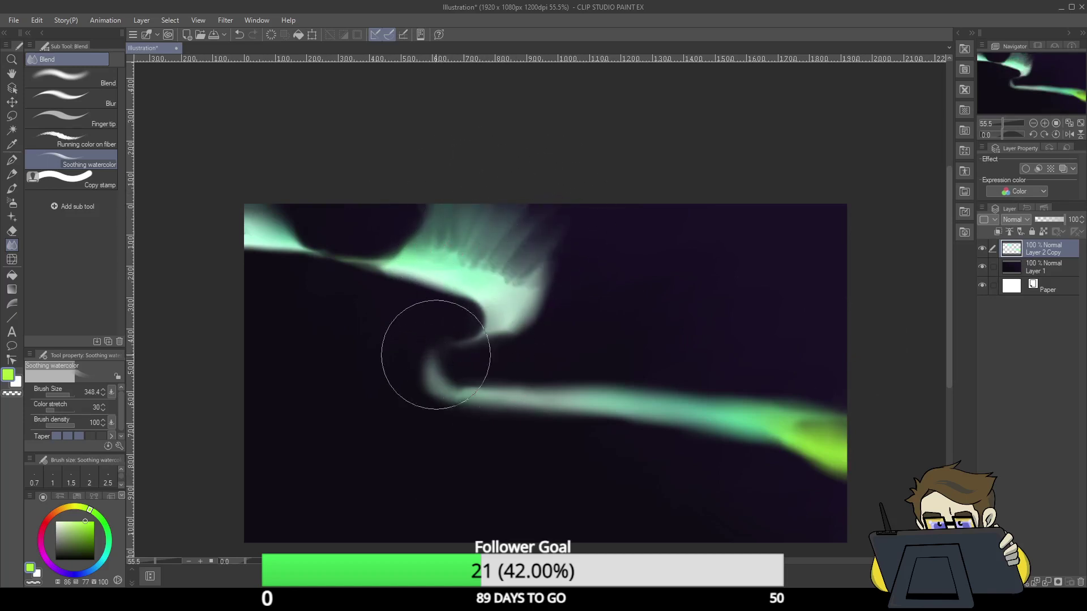
click(91, 99)
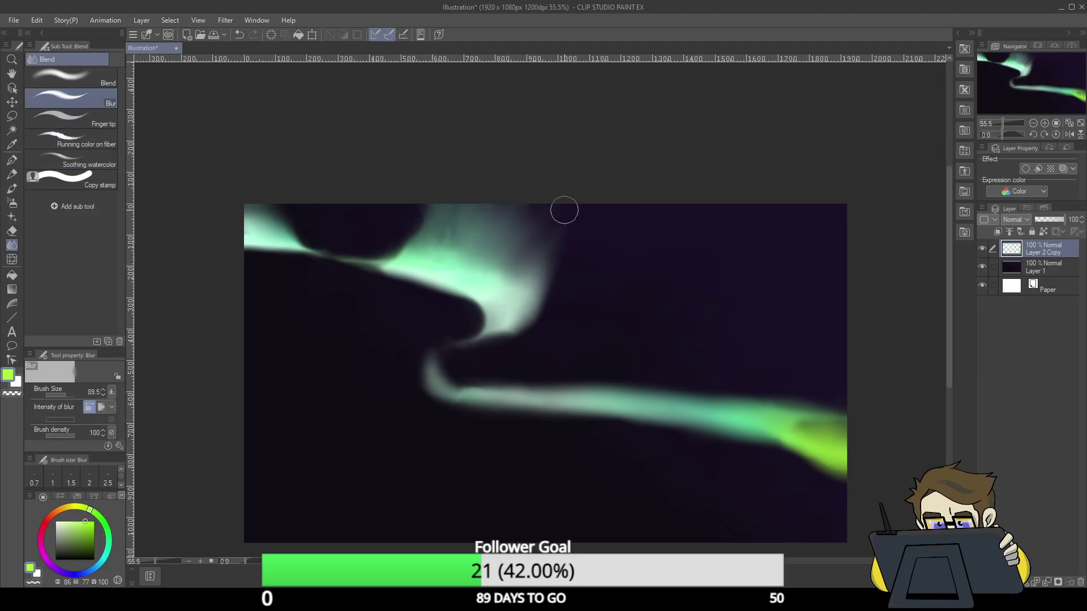
- Carve wavy, scalloped folds into the fan and along the whole strand with Finger tip at size 236.2
click(104, 146)
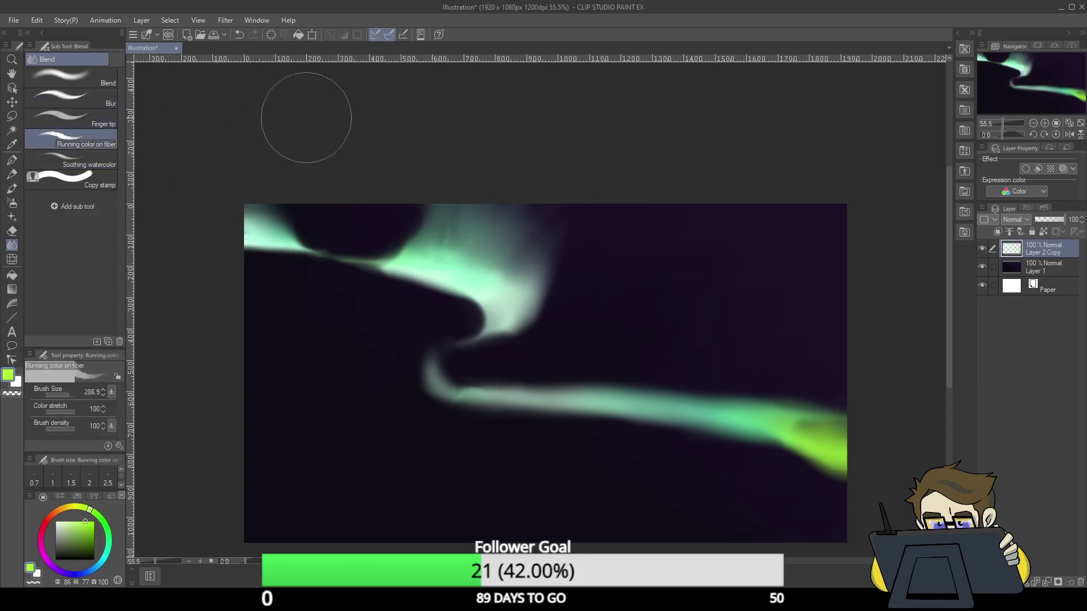
click(103, 119)
mouse_move(502, 224)
mouse_down()
mouse_move(523, 212)
mouse_move(483, 188)
mouse_move(458, 223)
mouse_move(457, 183)
mouse_move(411, 199)
mouse_move(547, 218)
mouse_move(565, 195)
mouse_move(546, 257)
mouse_move(571, 260)
mouse_move(561, 282)
mouse_up()
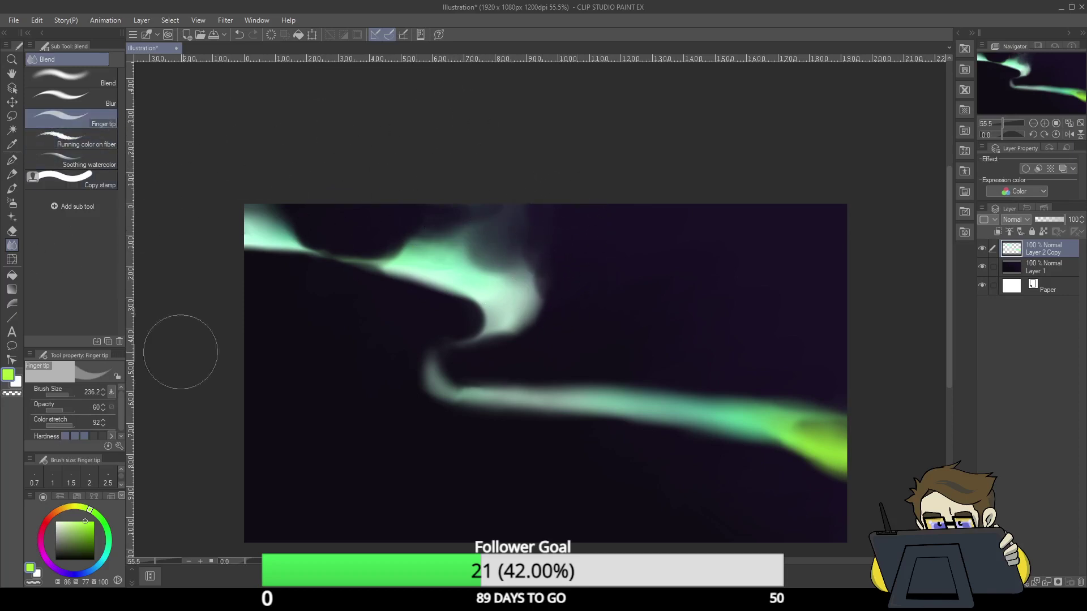
drag(544, 330, 485, 316)
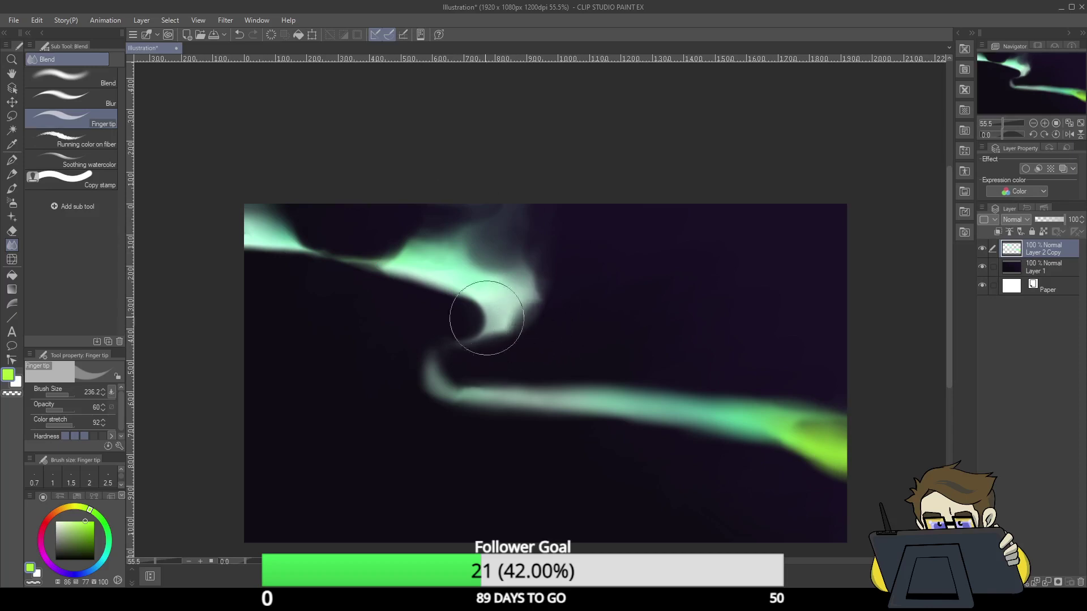
drag(283, 272, 259, 243)
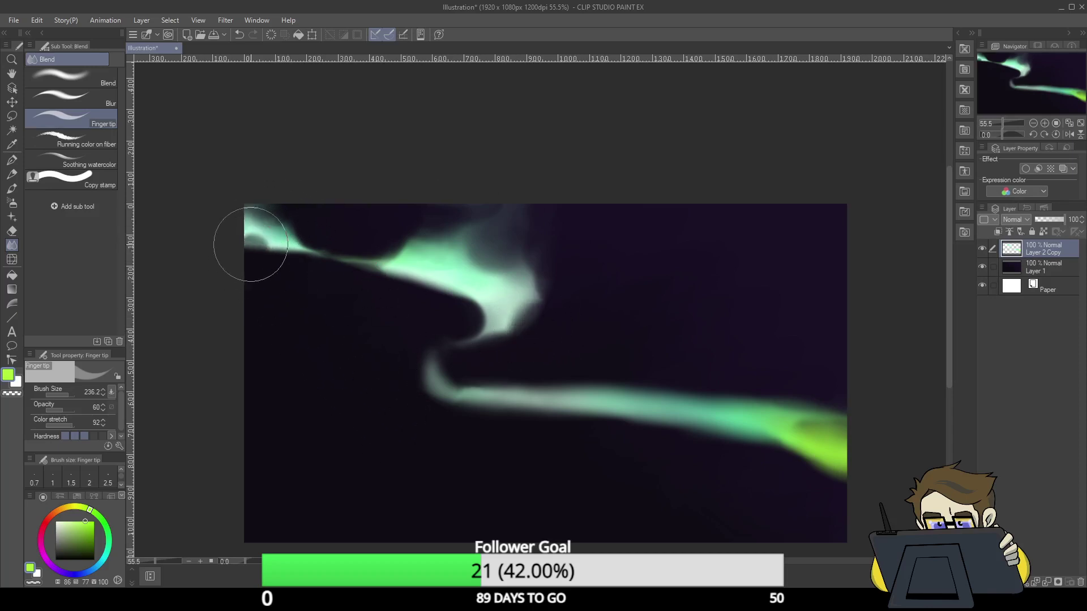
mouse_move(830, 445)
mouse_down()
mouse_move(838, 406)
mouse_move(780, 393)
mouse_move(800, 412)
mouse_move(746, 393)
mouse_move(793, 438)
mouse_move(703, 384)
mouse_move(660, 385)
mouse_move(720, 413)
mouse_move(621, 388)
mouse_move(650, 448)
mouse_move(630, 443)
mouse_move(730, 419)
mouse_move(758, 396)
mouse_move(594, 372)
mouse_move(508, 375)
mouse_move(625, 406)
mouse_move(580, 433)
mouse_move(615, 420)
mouse_move(715, 440)
mouse_move(767, 412)
mouse_move(737, 454)
mouse_move(823, 459)
mouse_move(807, 476)
mouse_move(858, 449)
mouse_move(767, 380)
mouse_move(769, 417)
mouse_move(864, 452)
mouse_move(842, 428)
mouse_move(697, 465)
mouse_move(564, 429)
mouse_move(525, 393)
mouse_move(514, 411)
mouse_move(487, 401)
mouse_move(511, 376)
mouse_move(542, 435)
mouse_move(596, 350)
mouse_move(556, 258)
mouse_move(467, 332)
mouse_move(462, 301)
mouse_move(412, 277)
mouse_move(436, 261)
mouse_move(459, 216)
mouse_move(422, 260)
mouse_up()
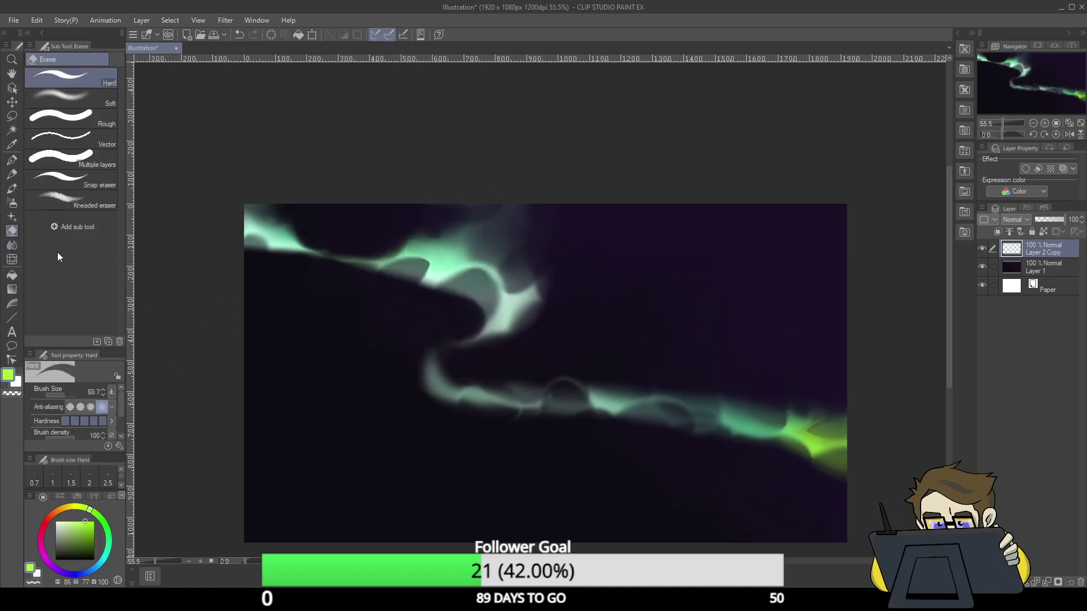
- Soften the hard edges of the folds along the aurora with Blur at size 89.5
click(70, 97)
mouse_move(405, 291)
mouse_down()
mouse_move(424, 269)
mouse_move(443, 270)
mouse_move(456, 296)
mouse_move(422, 246)
mouse_move(459, 287)
mouse_move(450, 242)
mouse_move(403, 299)
mouse_move(499, 264)
mouse_move(527, 284)
mouse_move(482, 329)
mouse_move(508, 253)
mouse_move(482, 346)
mouse_move(551, 321)
mouse_move(461, 324)
mouse_move(437, 394)
mouse_move(466, 409)
mouse_move(576, 379)
mouse_move(559, 411)
mouse_move(639, 405)
mouse_move(626, 424)
mouse_move(714, 447)
mouse_move(792, 424)
mouse_move(788, 441)
mouse_move(867, 413)
mouse_move(775, 448)
mouse_move(861, 412)
mouse_move(767, 483)
mouse_move(698, 445)
mouse_up()
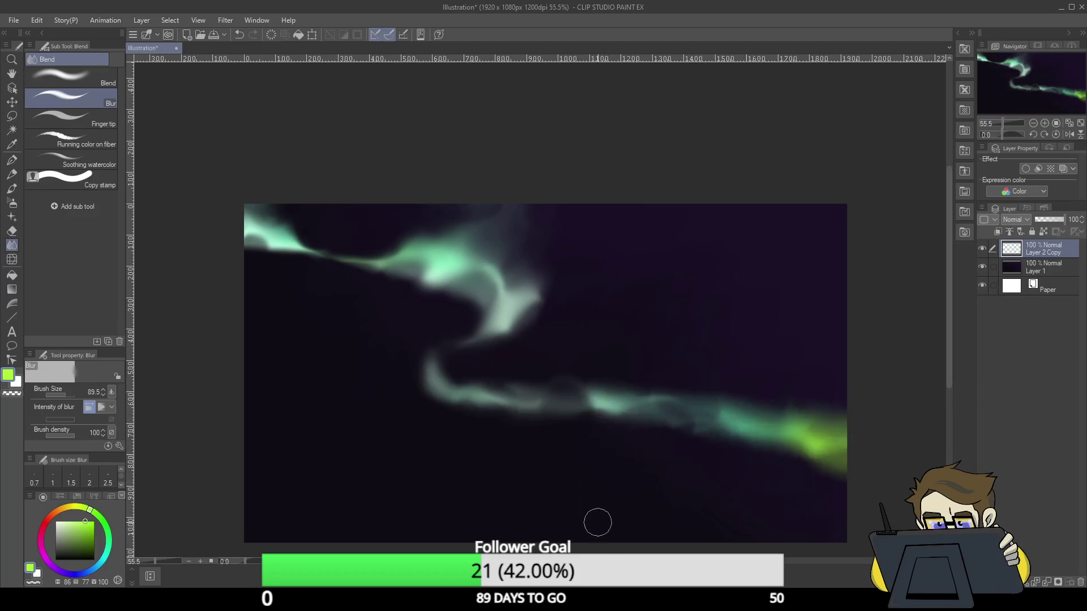
- Carve fresh scalloped folds along the whole aurora strand with Finger tip at size 236.2
drag(254, 235, 245, 282)
click(85, 119)
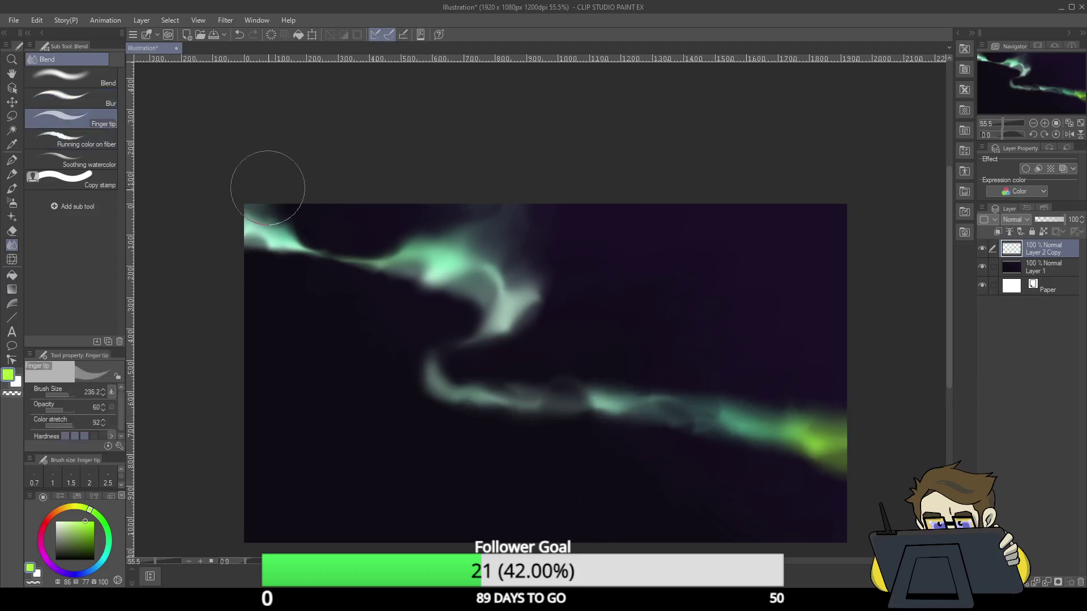
mouse_move(267, 182)
mouse_down()
mouse_move(252, 258)
mouse_move(278, 197)
mouse_move(320, 222)
mouse_move(296, 225)
mouse_move(410, 274)
mouse_move(416, 298)
mouse_move(398, 276)
mouse_move(458, 262)
mouse_move(484, 235)
mouse_move(466, 202)
mouse_move(442, 250)
mouse_move(525, 271)
mouse_move(494, 292)
mouse_move(533, 289)
mouse_move(467, 396)
mouse_move(631, 436)
mouse_move(722, 377)
mouse_move(730, 417)
mouse_move(696, 472)
mouse_move(815, 397)
mouse_move(806, 441)
mouse_up()
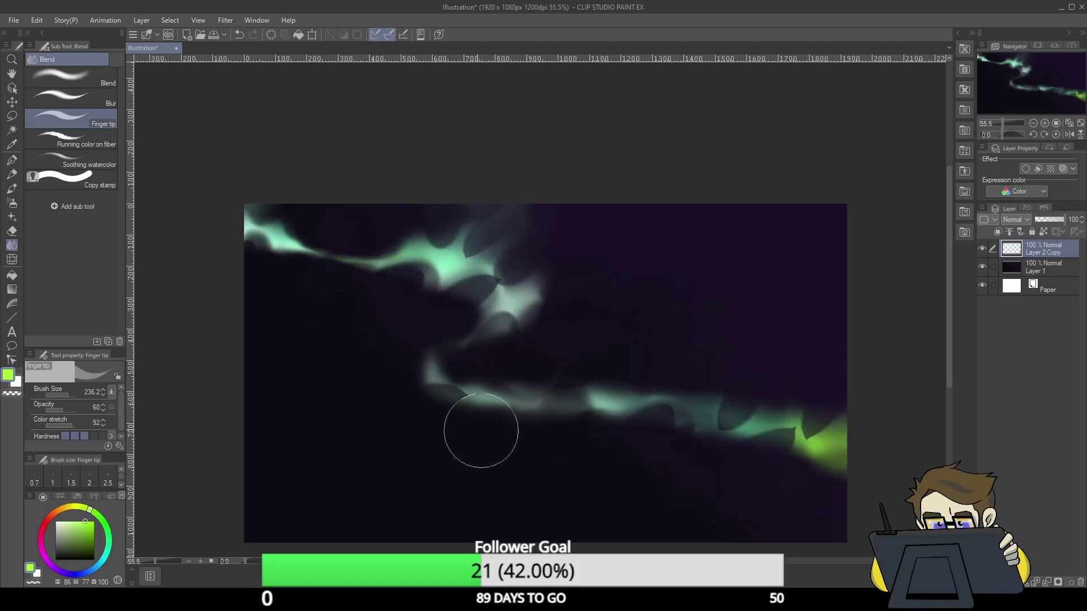
- Try softening the scalloped folds along the entire strand with Blur at size 89.5 and brush density 100, and undo the strokes
click(103, 104)
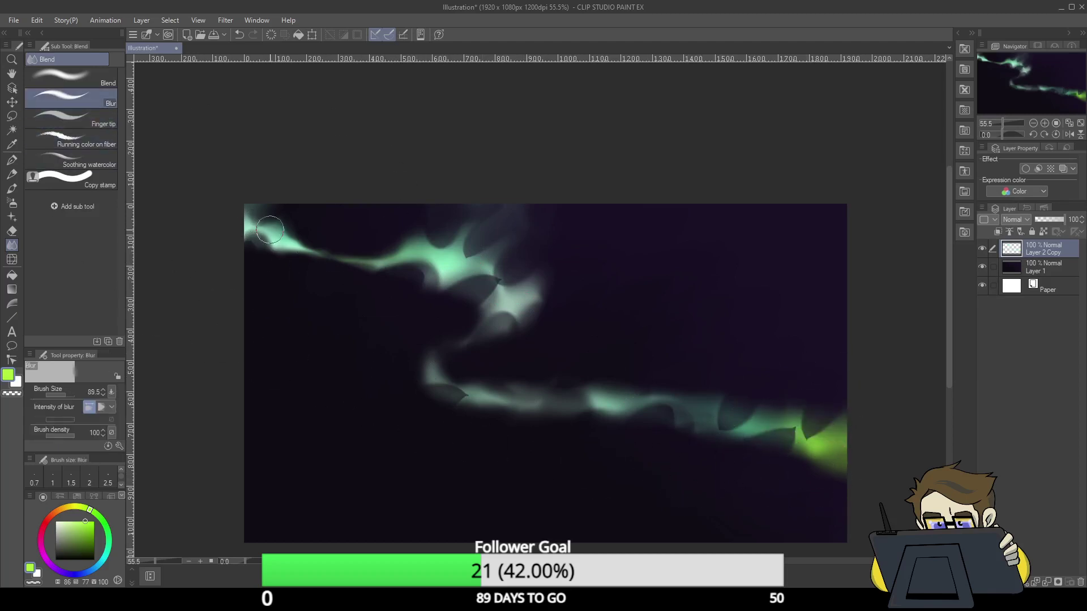
mouse_move(235, 236)
mouse_down()
mouse_move(289, 242)
mouse_move(361, 300)
mouse_move(314, 281)
mouse_move(327, 248)
mouse_move(364, 277)
mouse_move(294, 240)
mouse_move(404, 279)
mouse_move(377, 276)
mouse_move(419, 298)
mouse_move(362, 281)
mouse_move(435, 222)
mouse_move(424, 230)
mouse_move(475, 206)
mouse_move(459, 224)
mouse_move(489, 217)
mouse_move(519, 237)
mouse_move(474, 253)
mouse_move(531, 252)
mouse_move(451, 317)
mouse_move(431, 285)
mouse_move(509, 280)
mouse_move(469, 317)
mouse_move(541, 254)
mouse_move(475, 322)
mouse_move(568, 237)
mouse_move(479, 345)
mouse_move(514, 322)
mouse_move(402, 325)
mouse_move(402, 281)
mouse_move(325, 323)
mouse_up()
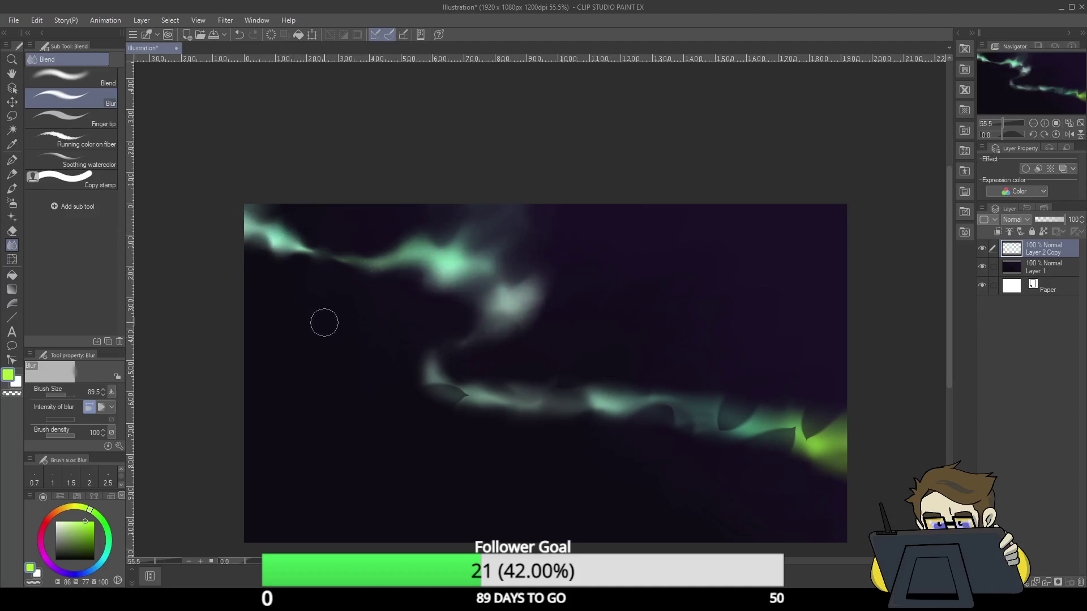
mouse_move(442, 394)
mouse_down()
mouse_move(517, 389)
mouse_move(640, 434)
mouse_move(563, 449)
mouse_move(674, 472)
mouse_up()
mouse_move(860, 464)
mouse_down()
mouse_move(608, 449)
mouse_move(824, 412)
mouse_move(661, 459)
mouse_move(775, 432)
mouse_move(588, 496)
mouse_up()
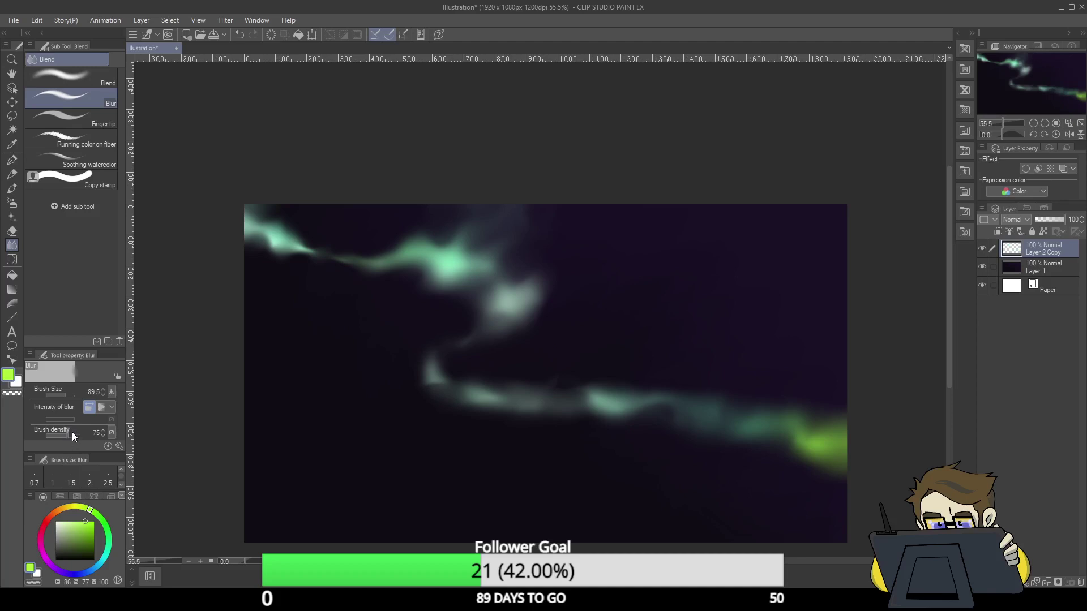
key(ctrl+z)
key(ctrl+z)
key(ctrl+z)
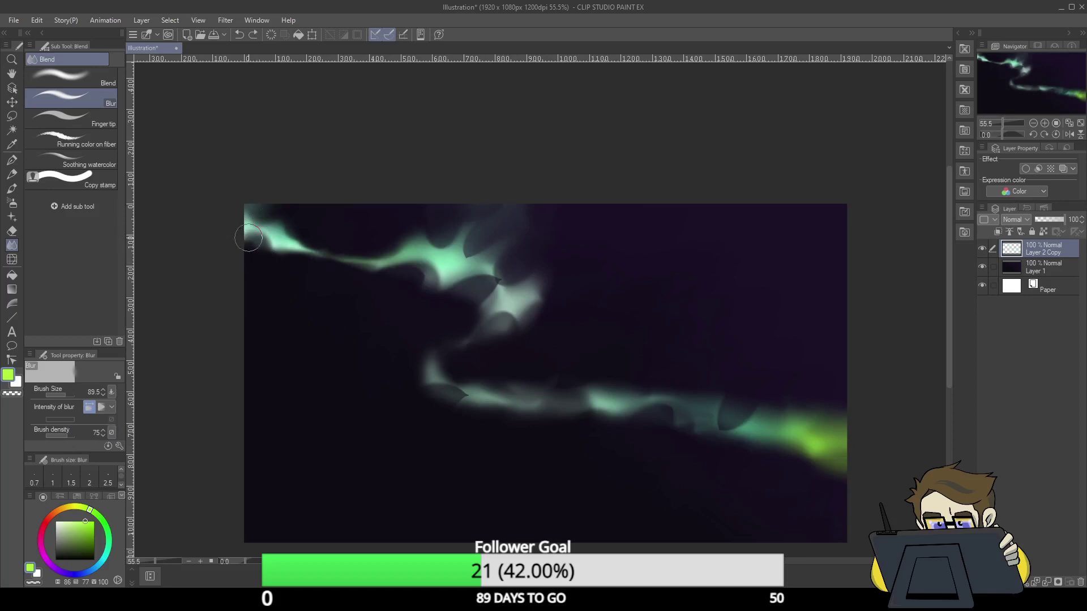
- Soften the folds along the whole aurora with Blur at size 89.5 and brush density 75
mouse_move(249, 238)
mouse_down()
mouse_move(277, 219)
mouse_move(256, 267)
mouse_move(264, 277)
mouse_move(336, 235)
mouse_move(432, 231)
mouse_move(386, 287)
mouse_move(407, 292)
mouse_move(502, 220)
mouse_move(541, 217)
mouse_move(456, 302)
mouse_move(469, 309)
mouse_move(529, 271)
mouse_move(580, 261)
mouse_move(450, 378)
mouse_move(483, 330)
mouse_move(524, 331)
mouse_move(446, 416)
mouse_move(441, 357)
mouse_move(496, 238)
mouse_move(419, 401)
mouse_up()
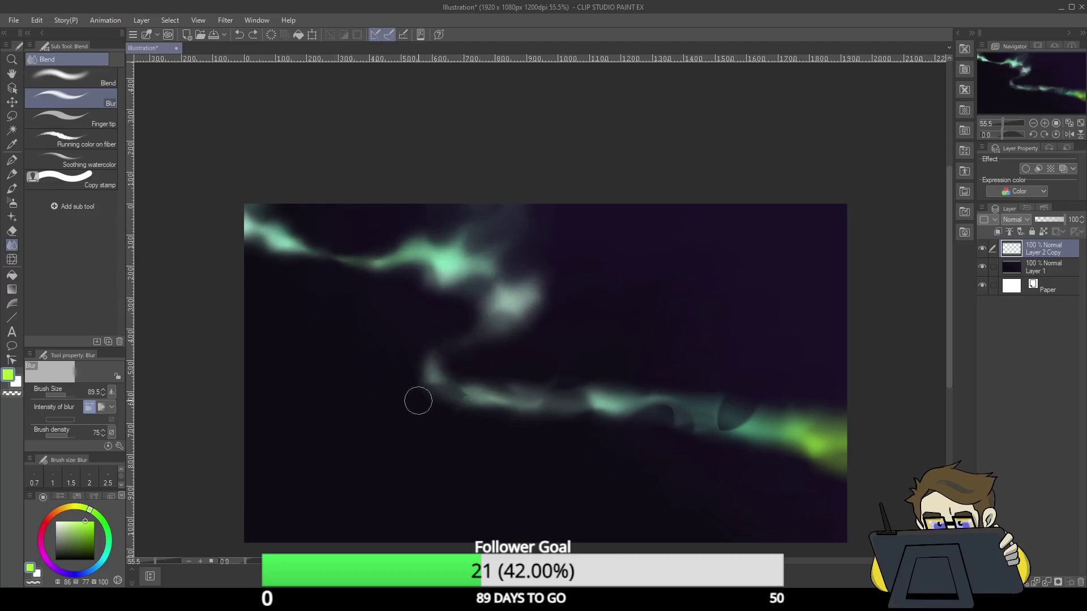
mouse_move(613, 362)
mouse_down()
mouse_move(602, 381)
mouse_move(670, 410)
mouse_up()
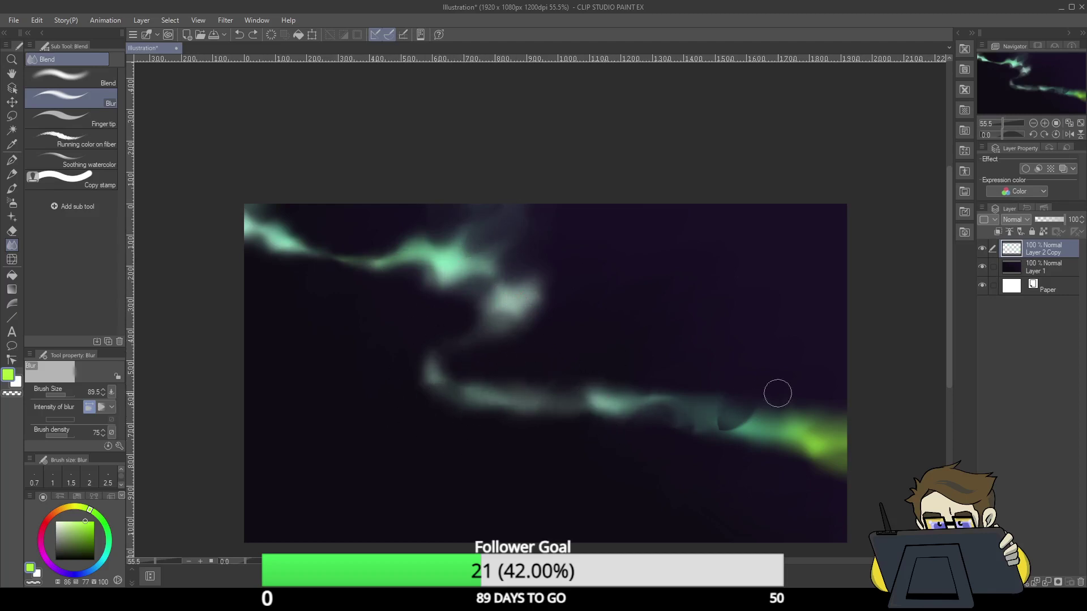
mouse_move(778, 394)
mouse_down()
mouse_move(834, 405)
mouse_move(780, 437)
mouse_move(824, 462)
mouse_up()
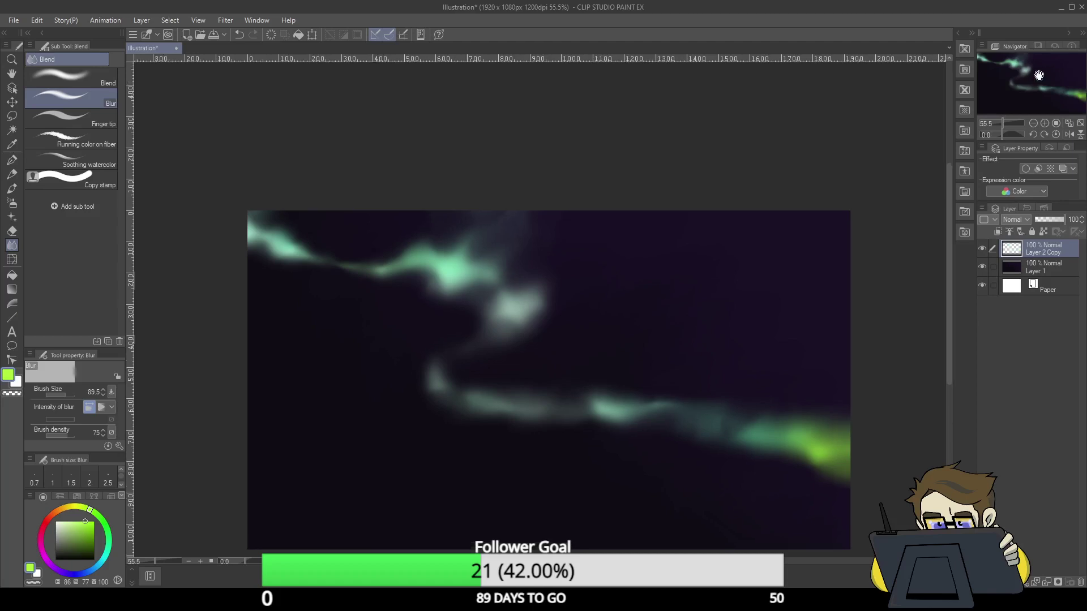
- Add a new layer beneath the aurora layer and paint a lime-green patch above the strand's yellow-green end with G-pen at size 89.5
drag(1036, 73, 1037, 84)
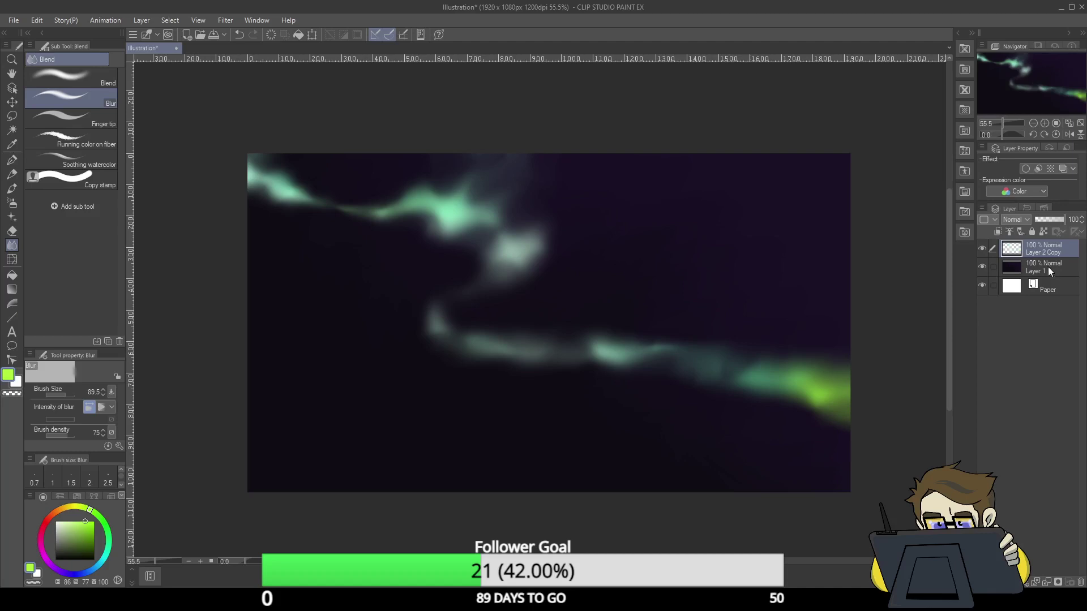
key(ctrl+shift+n)
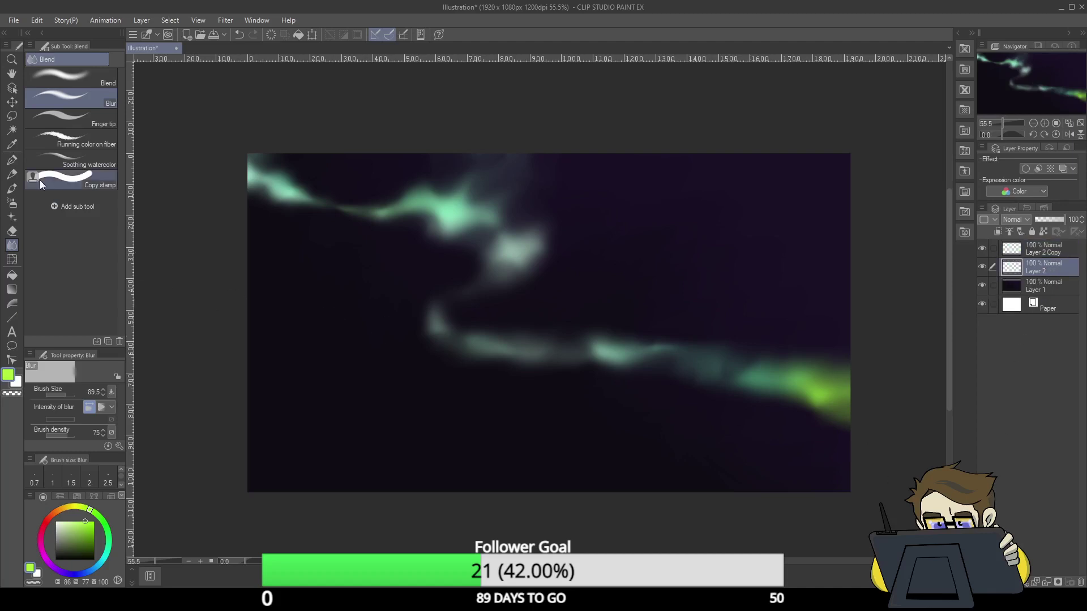
click(11, 160)
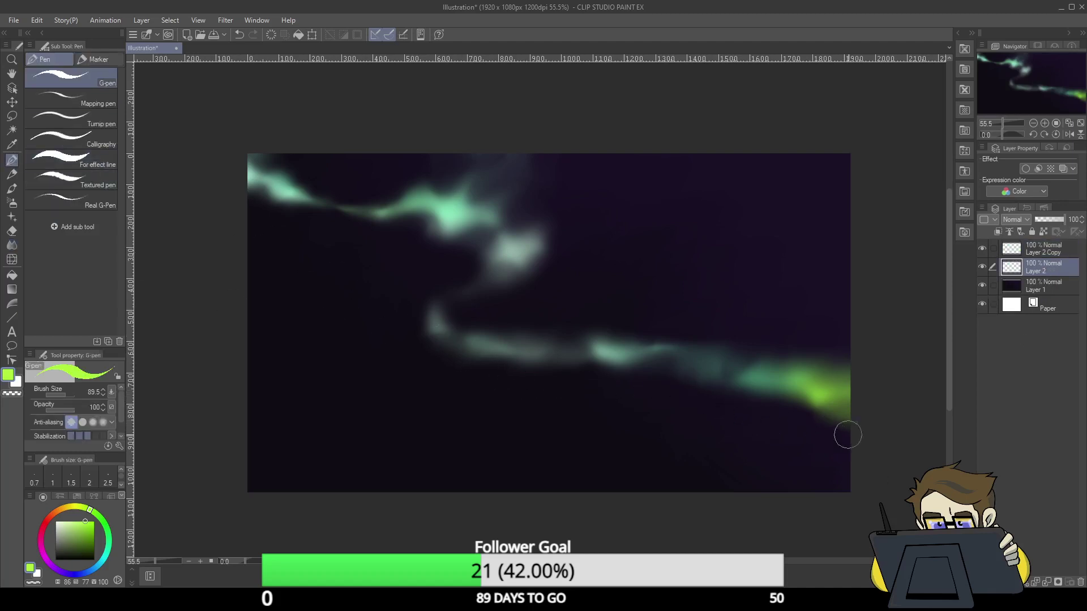
mouse_move(771, 383)
mouse_down()
mouse_move(816, 351)
mouse_move(772, 359)
mouse_move(838, 311)
mouse_move(821, 319)
mouse_move(808, 308)
mouse_move(847, 290)
mouse_up()
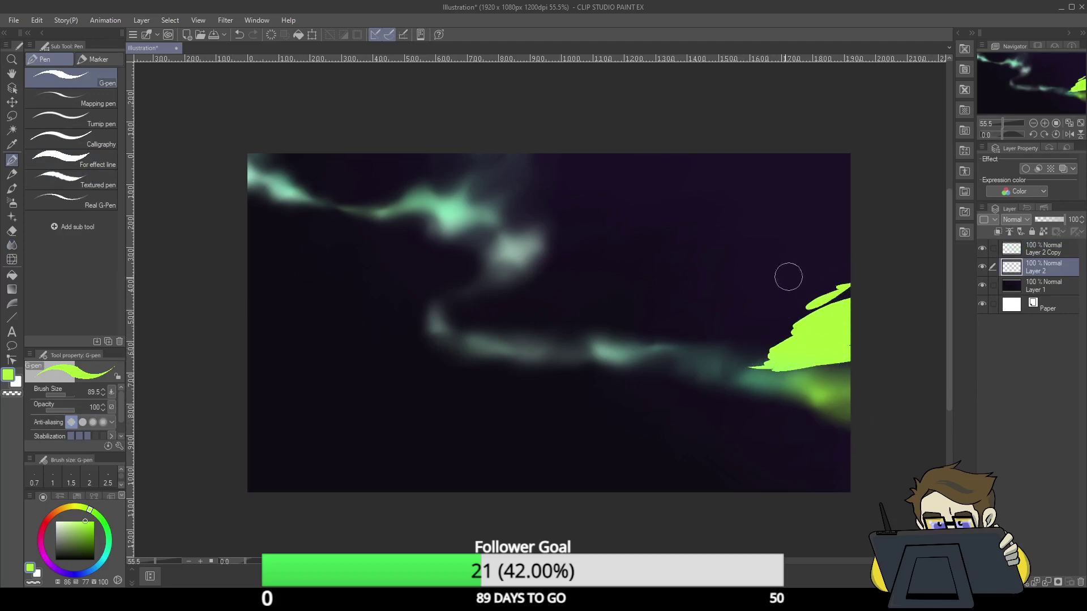
- Smear the lime-green patch upward and into the strand's end with Soothing watercolor at size 348.4
click(14, 244)
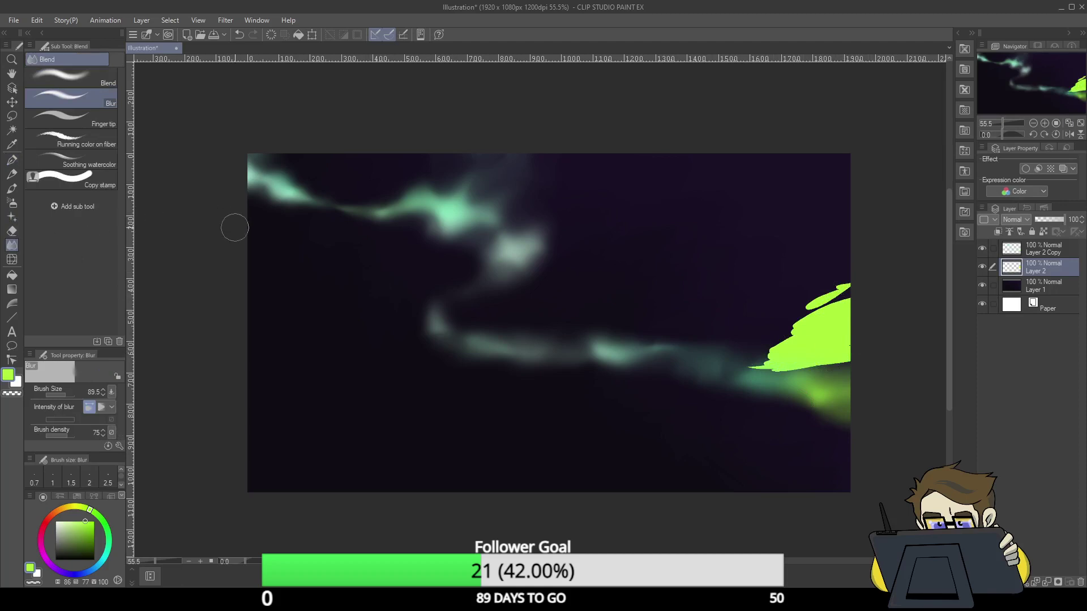
click(101, 158)
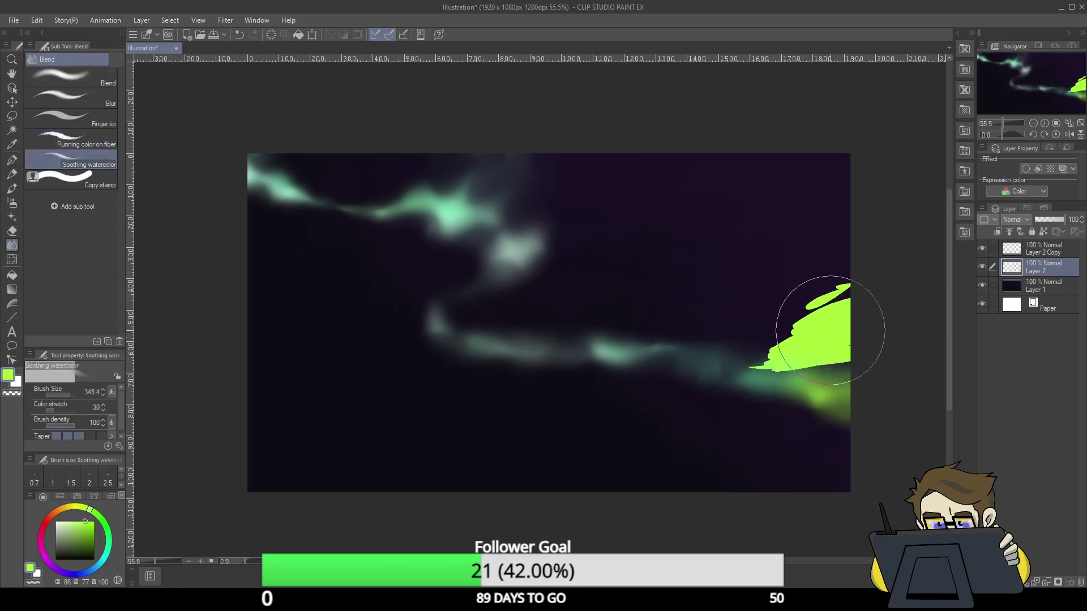
mouse_move(830, 331)
mouse_down()
mouse_move(854, 279)
mouse_move(845, 270)
mouse_move(813, 325)
mouse_move(816, 340)
mouse_move(855, 360)
mouse_move(847, 329)
mouse_move(842, 368)
mouse_move(773, 369)
mouse_move(789, 322)
mouse_up()
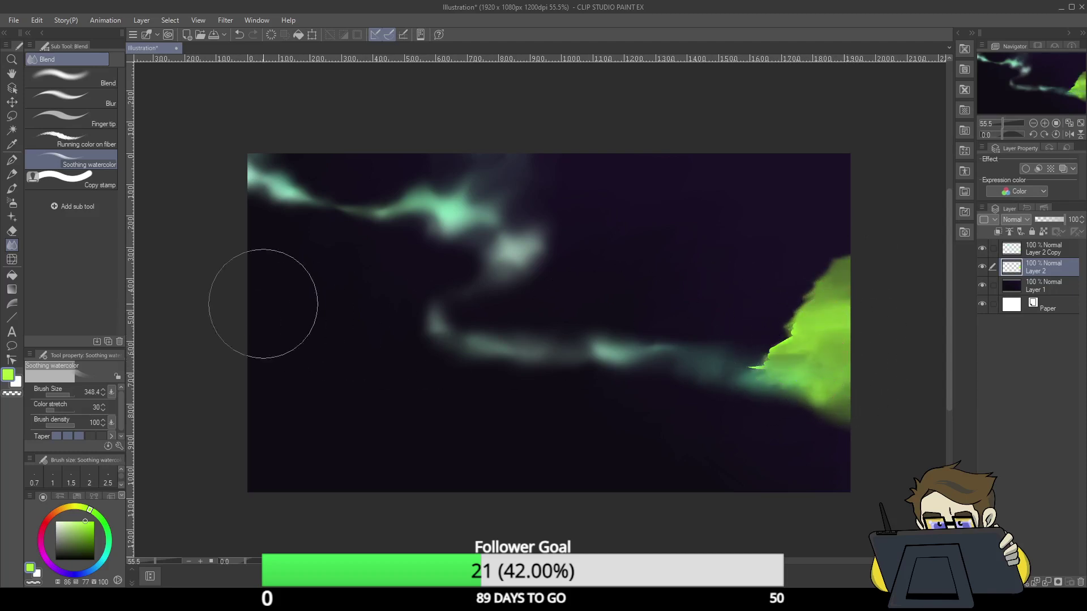
- Carve scalloped edges into the lime-green patch with Finger tip at size 236.2 and soften them with Blur at size 89.5
click(112, 124)
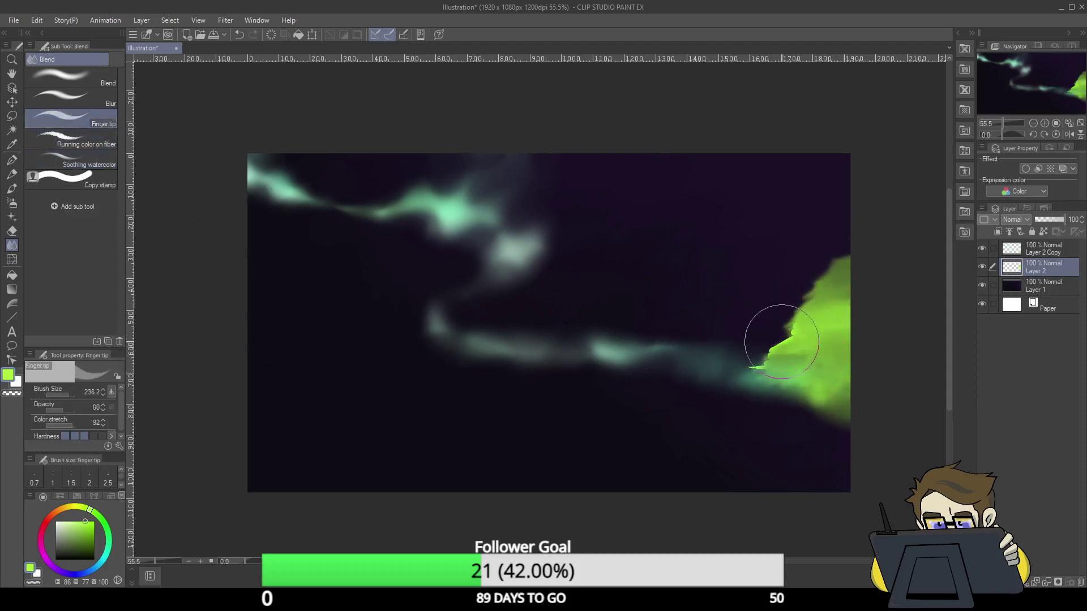
mouse_move(782, 341)
mouse_down()
mouse_move(762, 324)
mouse_move(828, 281)
mouse_move(835, 295)
mouse_move(801, 312)
mouse_move(806, 338)
mouse_up()
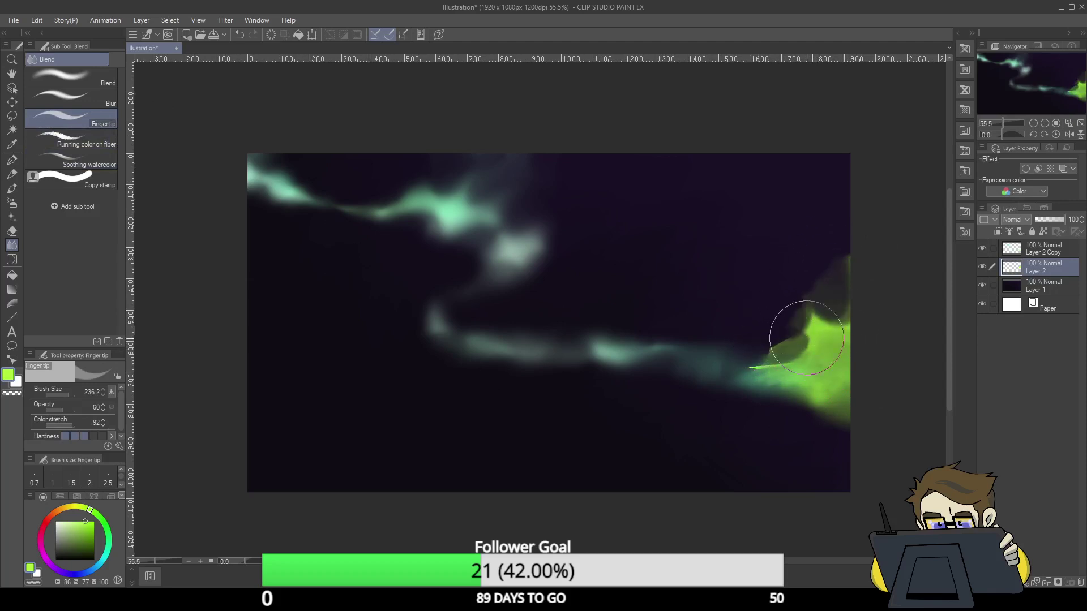
click(113, 104)
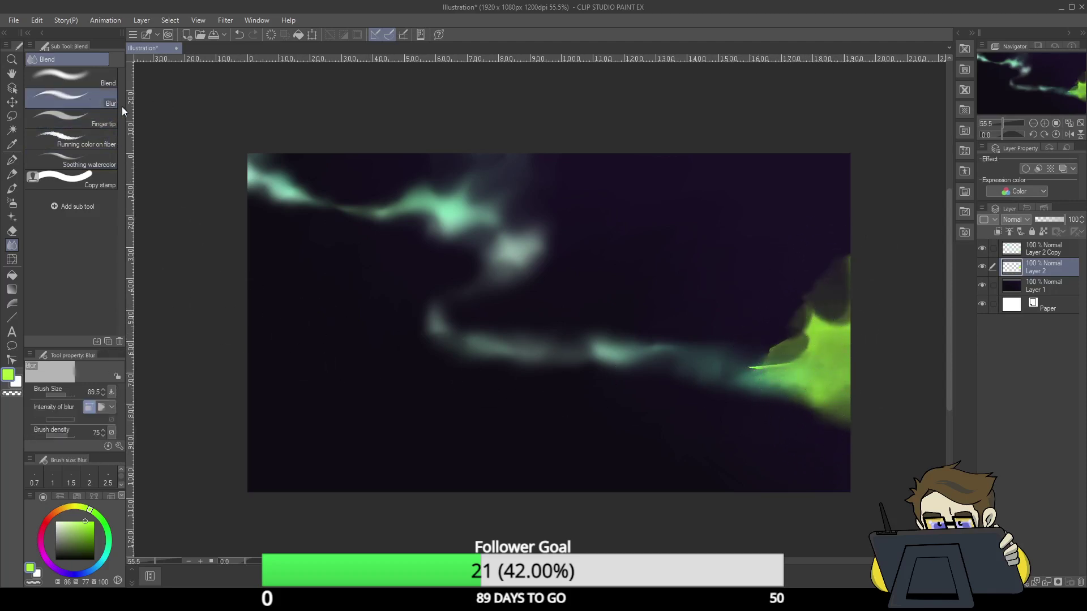
mouse_move(761, 373)
mouse_down()
mouse_move(806, 370)
mouse_move(826, 400)
mouse_move(830, 386)
mouse_move(777, 355)
mouse_move(813, 330)
mouse_move(776, 350)
mouse_move(770, 328)
mouse_move(836, 268)
mouse_move(848, 297)
mouse_move(803, 346)
mouse_move(794, 336)
mouse_move(857, 319)
mouse_move(794, 338)
mouse_move(806, 267)
mouse_move(848, 249)
mouse_up()
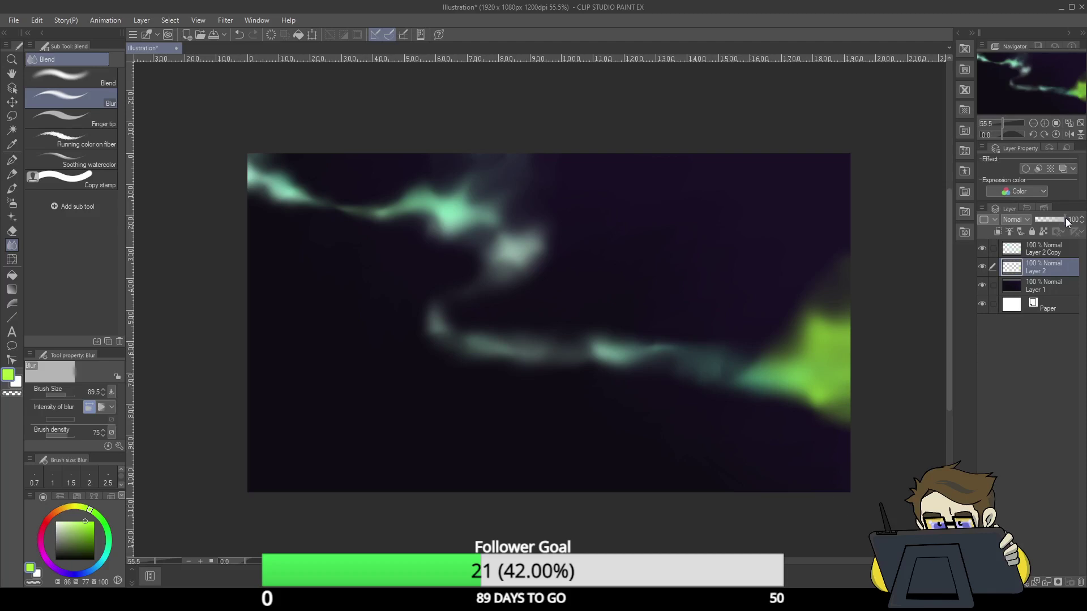
- Try the lime-green patch's layer at 47% opacity and restore it to 100%
drag(1066, 220, 1048, 220)
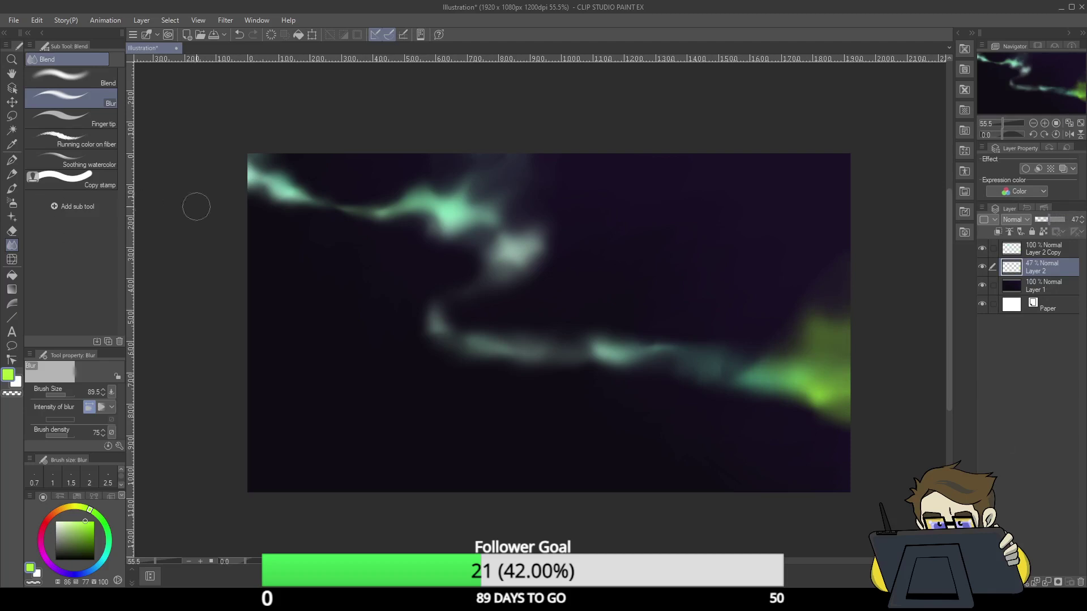
drag(1048, 219, 1064, 220)
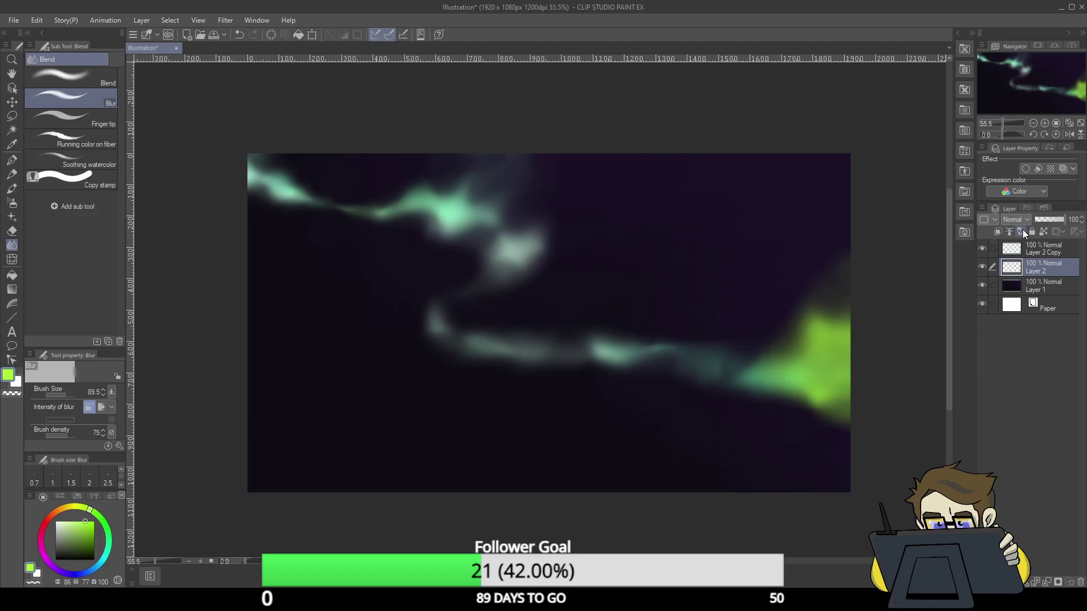
- Paint a mint-green patch (159, 55, 93) above the aurora's upper bend and a thin wavy streak beside it with G-pen at size 89.5
click(12, 160)
drag(110, 542, 81, 520)
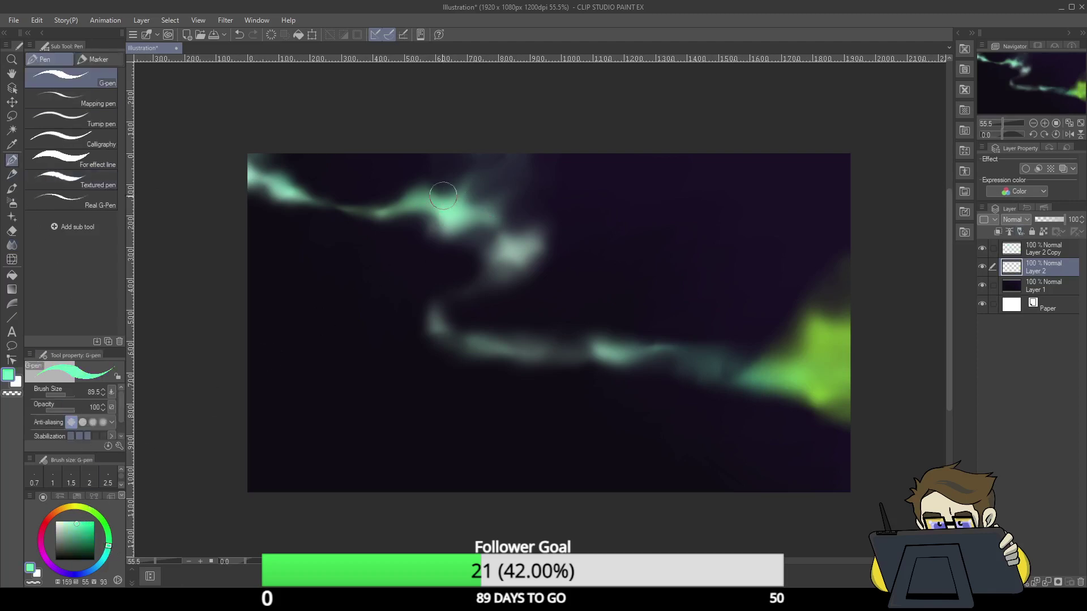
mouse_move(443, 195)
mouse_down()
mouse_move(455, 166)
mouse_move(448, 183)
mouse_move(526, 169)
mouse_move(492, 210)
mouse_move(519, 220)
mouse_move(538, 214)
mouse_move(527, 191)
mouse_move(536, 156)
mouse_up()
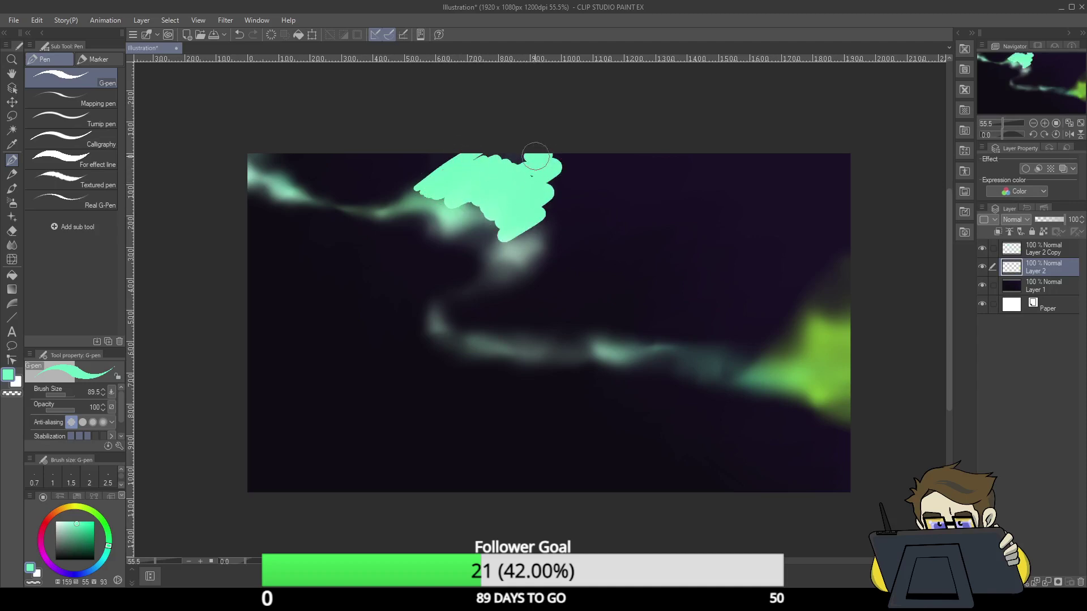
mouse_move(426, 231)
mouse_down()
mouse_move(409, 196)
mouse_move(432, 158)
mouse_move(441, 167)
mouse_up()
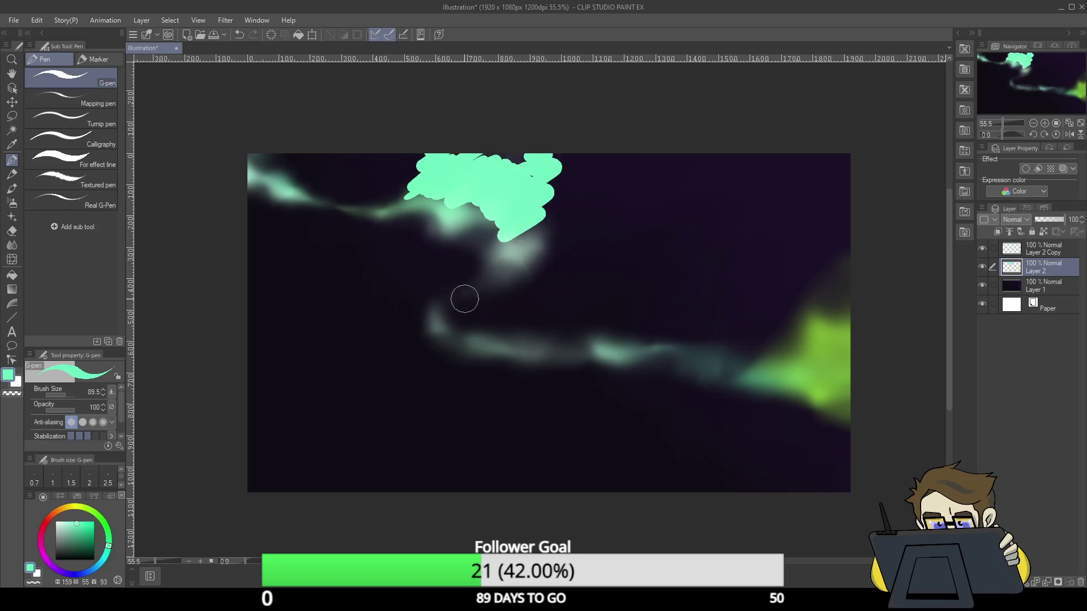
mouse_move(460, 300)
mouse_down()
mouse_move(527, 266)
mouse_move(590, 202)
mouse_up()
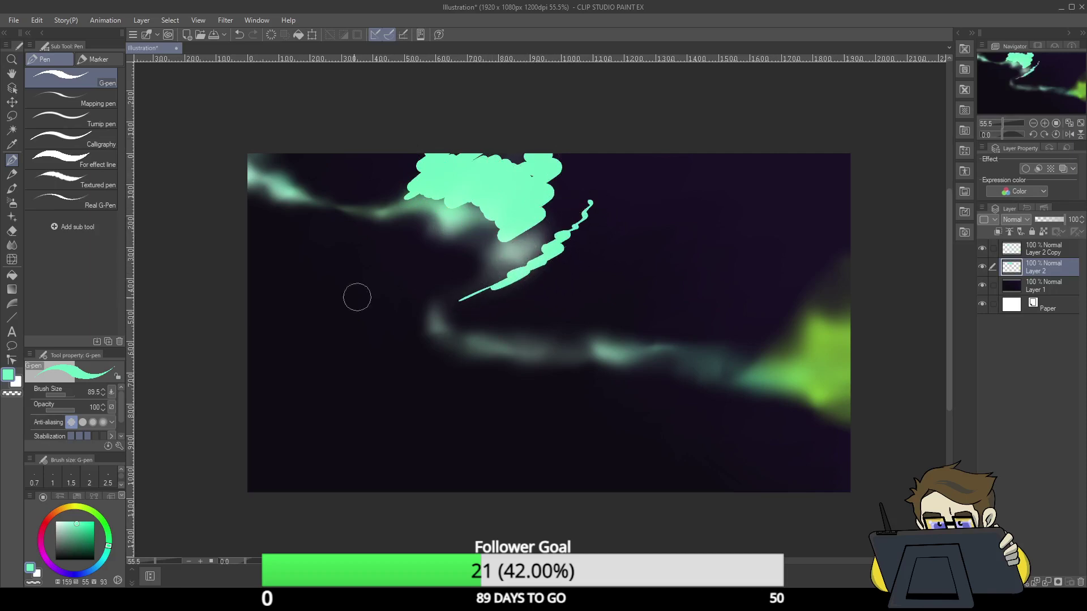
- Smear the mint-green patch and the thin streak along the upper bend with Soothing watercolor at size 348.4
click(13, 247)
click(100, 160)
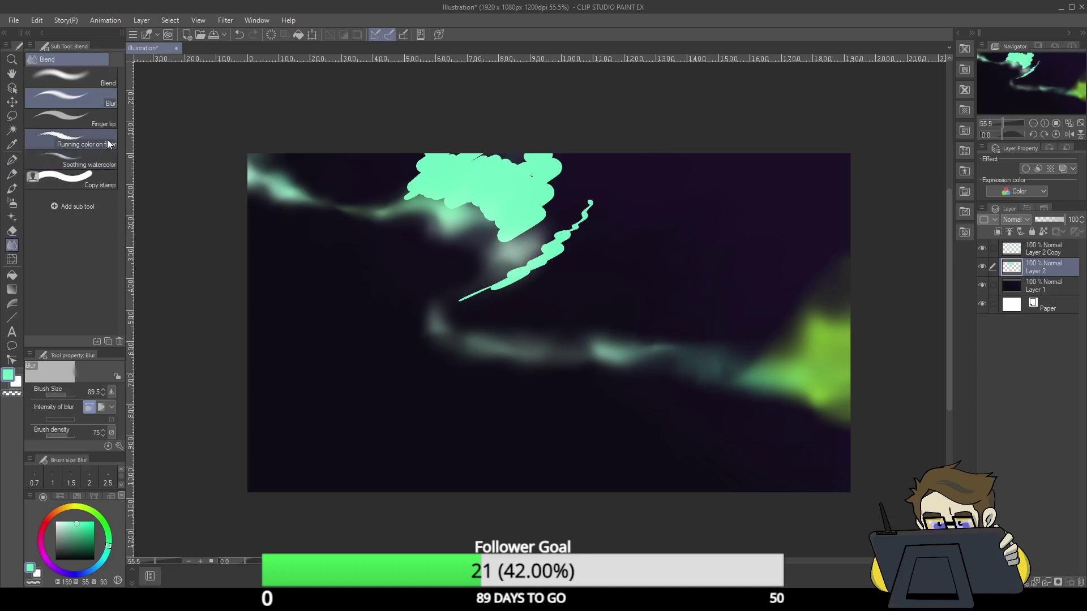
mouse_move(408, 182)
mouse_down()
mouse_move(436, 151)
mouse_move(424, 171)
mouse_move(480, 172)
mouse_move(448, 193)
mouse_move(459, 202)
mouse_move(513, 208)
mouse_move(530, 196)
mouse_move(533, 152)
mouse_move(565, 157)
mouse_move(530, 200)
mouse_move(543, 227)
mouse_up()
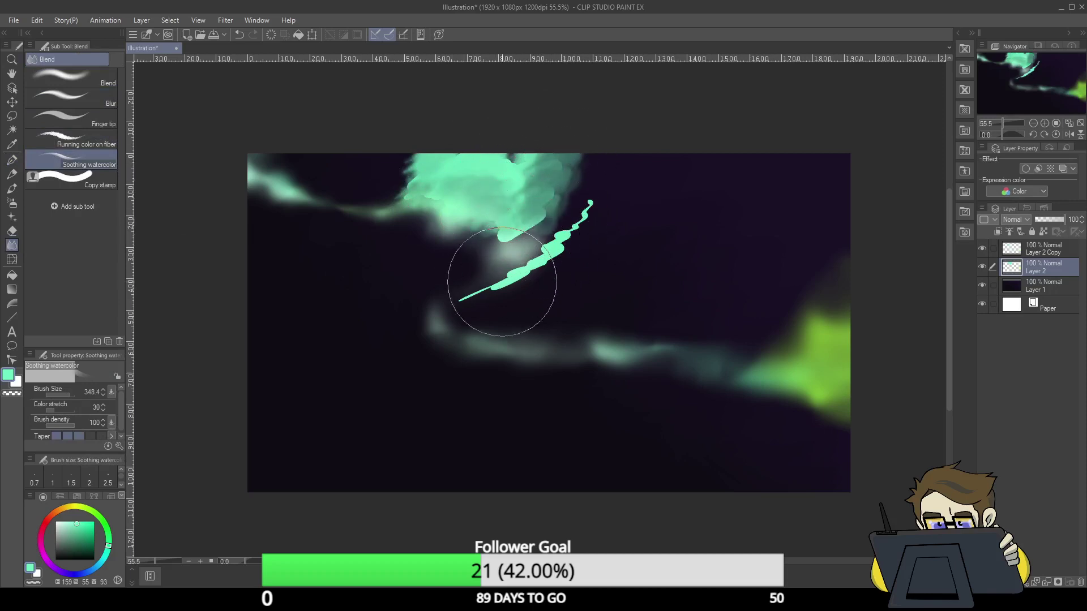
drag(458, 305, 583, 213)
- Swirl the mint-green patch and streak into wavy folds with Finger tip at size 236.2 and soften them with Blur at size 89.5
click(71, 119)
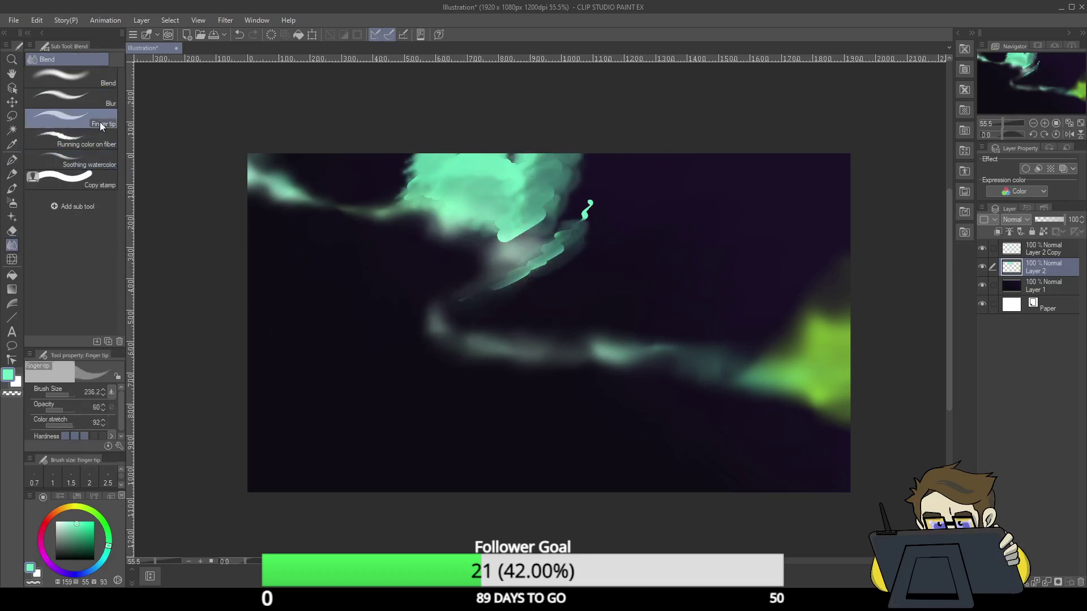
mouse_move(534, 266)
mouse_down()
mouse_move(607, 203)
mouse_move(583, 220)
mouse_move(569, 209)
mouse_move(585, 219)
mouse_move(572, 245)
mouse_move(563, 233)
mouse_move(583, 228)
mouse_move(599, 202)
mouse_move(592, 188)
mouse_move(556, 191)
mouse_move(559, 154)
mouse_move(514, 137)
mouse_move(510, 168)
mouse_move(511, 146)
mouse_move(498, 169)
mouse_up()
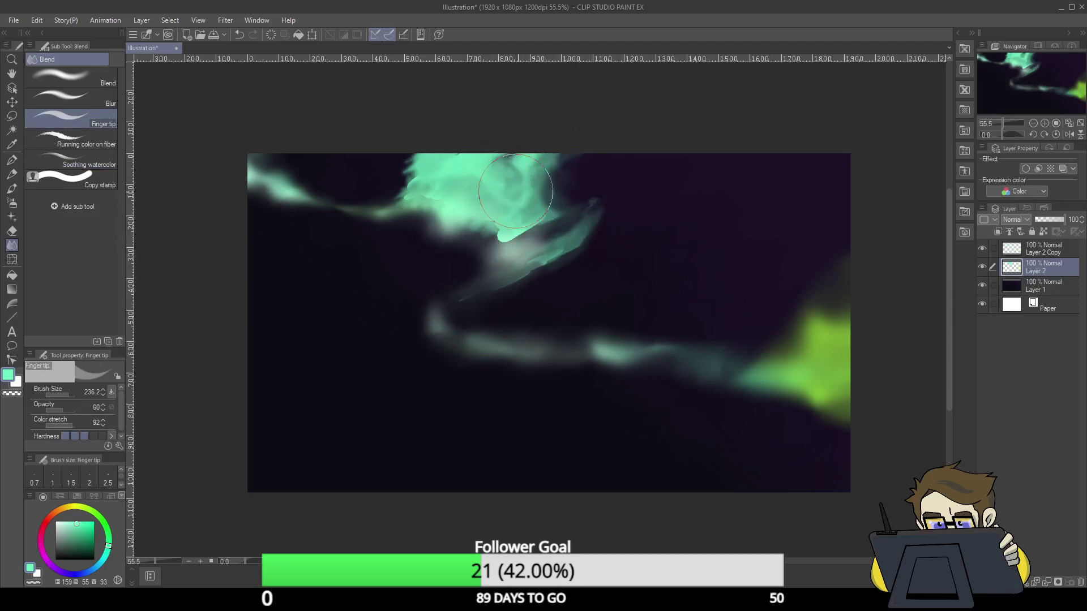
mouse_move(387, 171)
mouse_down()
mouse_move(396, 158)
mouse_move(449, 235)
mouse_move(493, 233)
mouse_up()
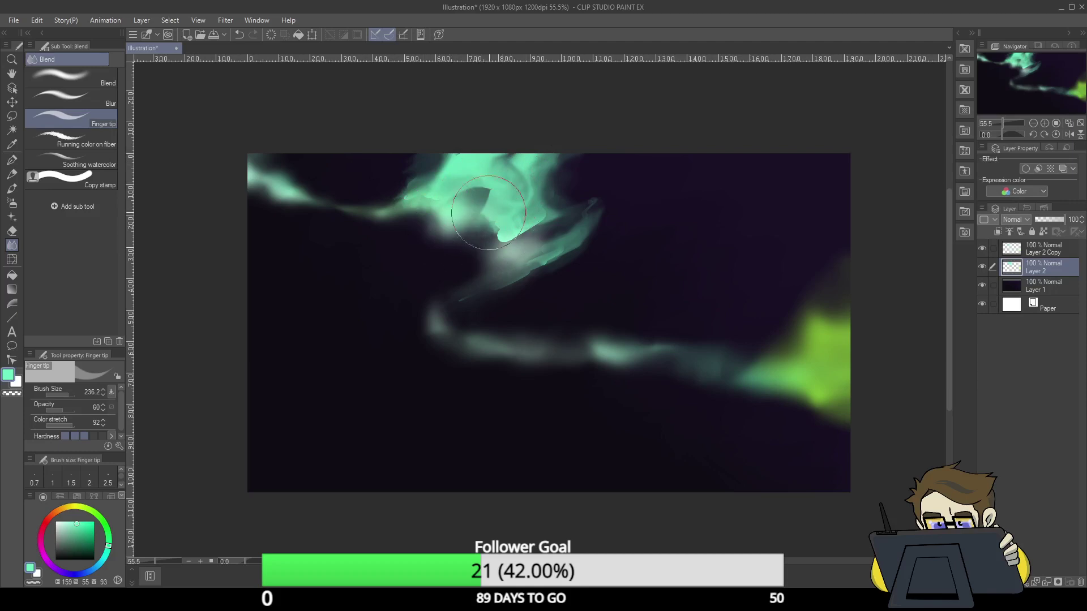
click(65, 97)
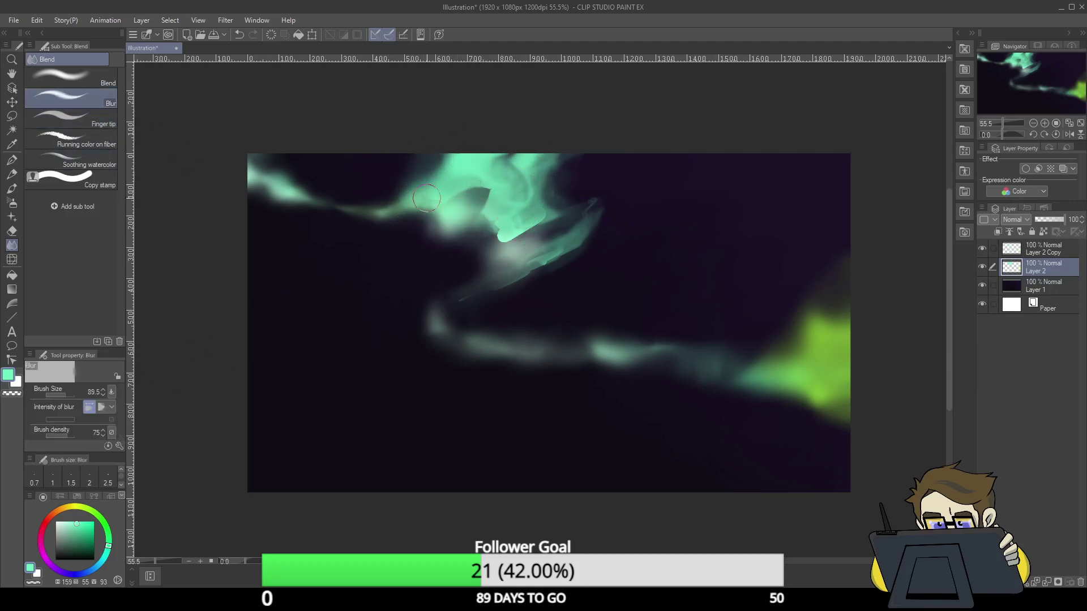
mouse_move(427, 198)
mouse_down()
mouse_move(496, 196)
mouse_move(503, 144)
mouse_move(575, 155)
mouse_move(528, 219)
mouse_move(500, 213)
mouse_move(502, 234)
mouse_move(539, 210)
mouse_move(542, 225)
mouse_move(556, 160)
mouse_move(558, 214)
mouse_move(578, 224)
mouse_move(449, 311)
mouse_move(528, 276)
mouse_move(612, 197)
mouse_up()
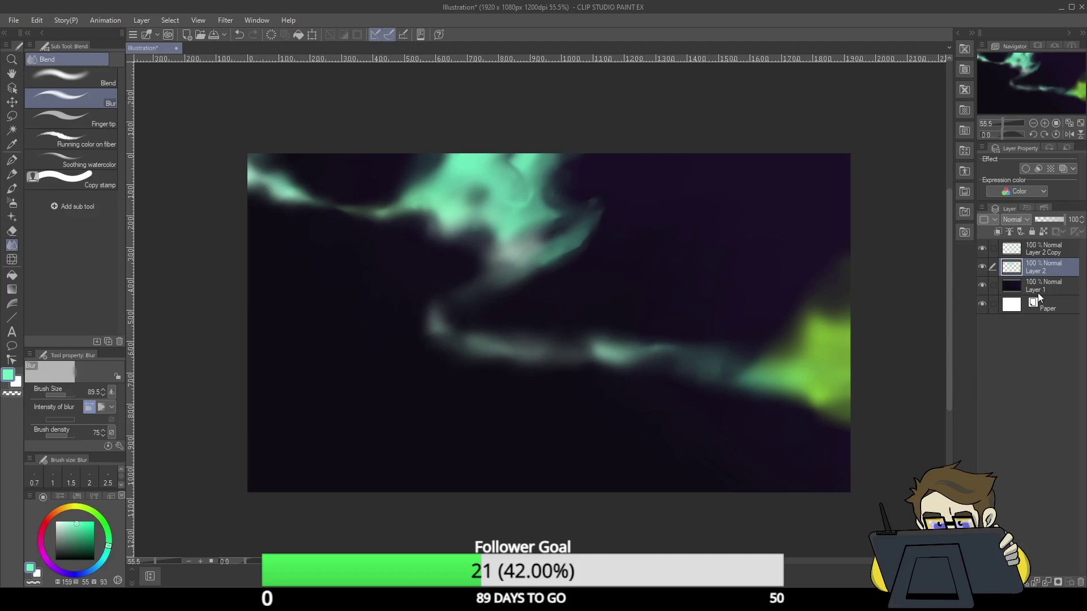
- Paint pale mint highlights (159, 33, 100) over the aurora's upper bend with G-pen at size 89.5 and soften them with Blur
click(13, 162)
click(505, 248)
click(495, 230)
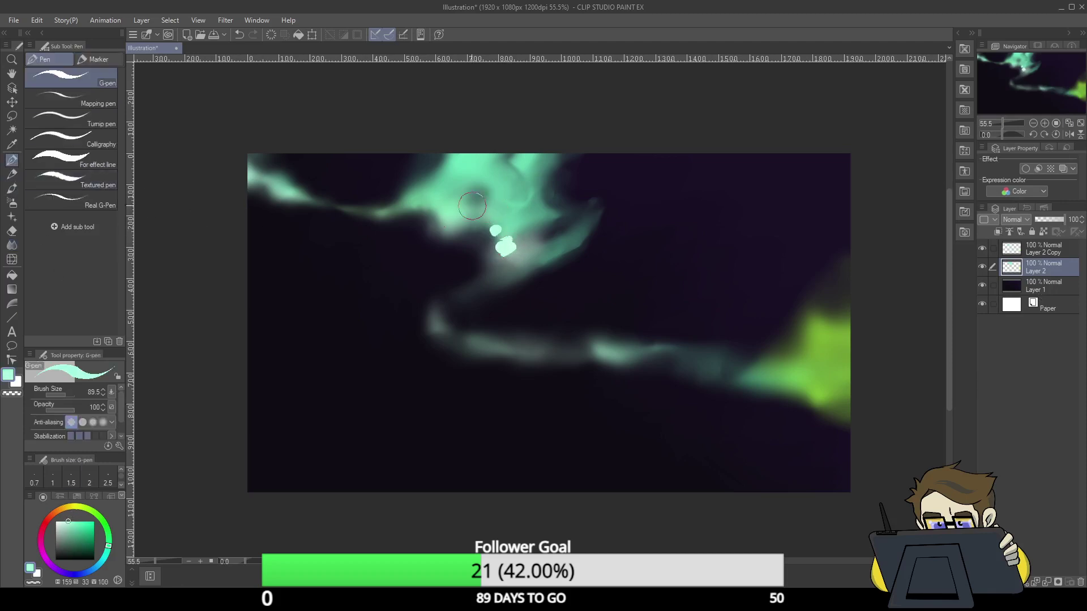
click(459, 204)
click(472, 180)
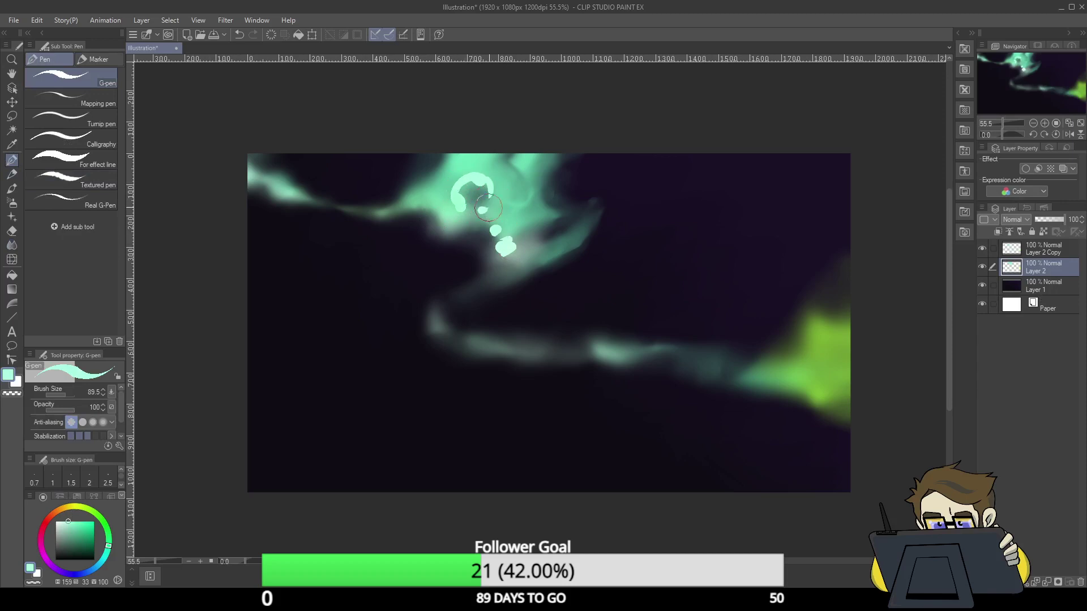
drag(529, 162, 530, 187)
key(j)
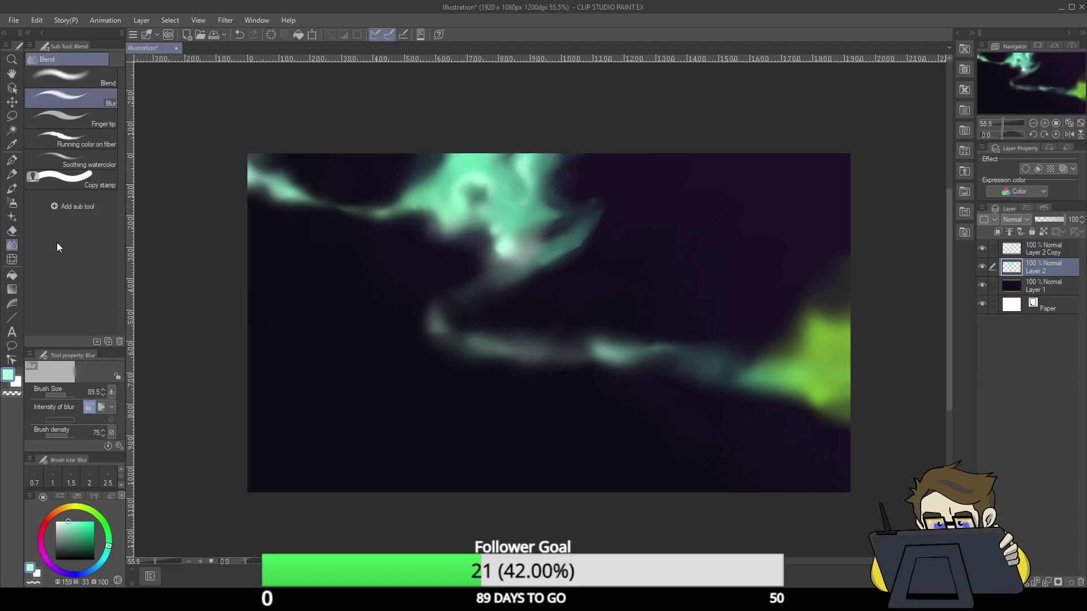
- Dab pale lime highlights (86, 35, 95) onto the lime-green patch with G-pen at size 89.5 and soften them with Blur
key(p)
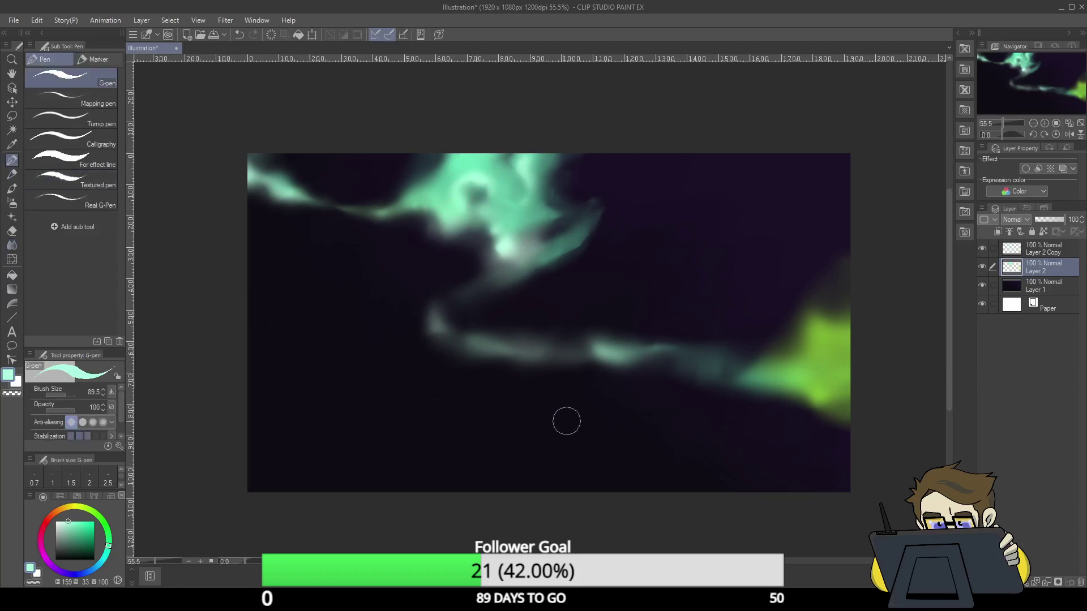
alt+click(839, 328)
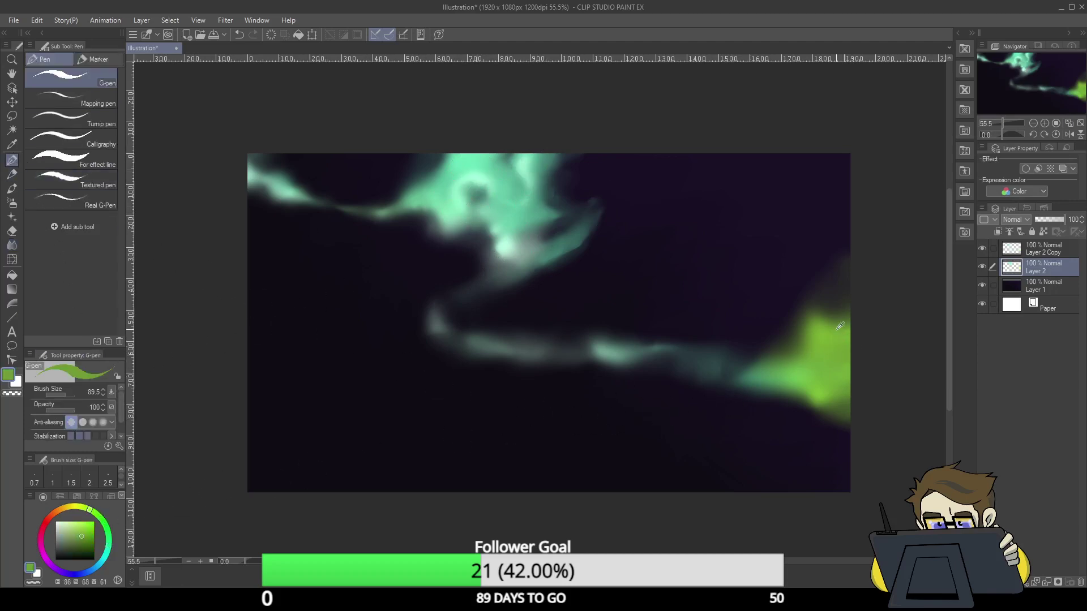
click(76, 522)
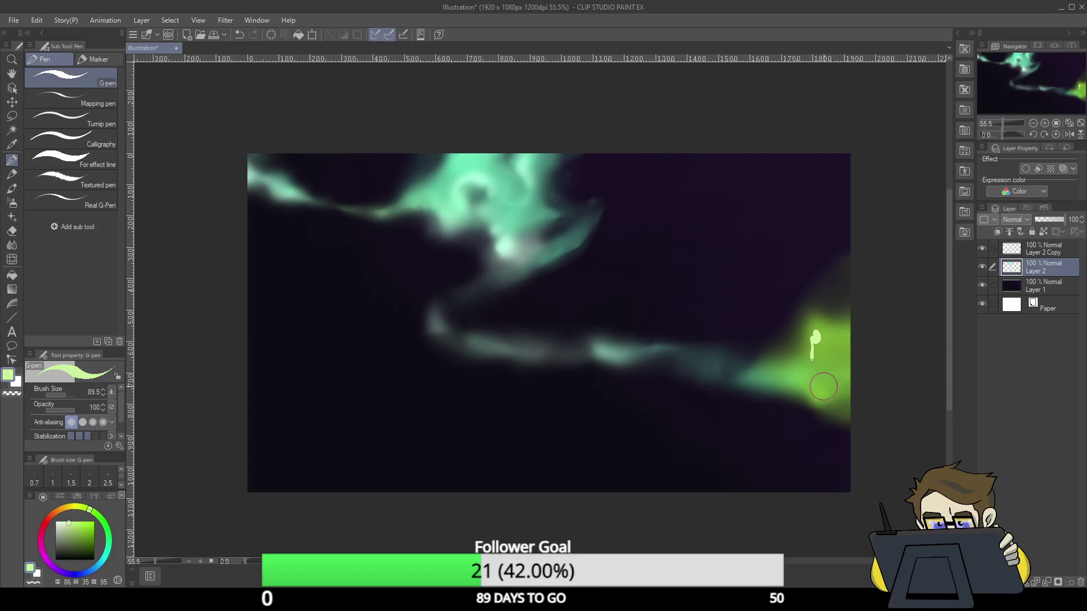
key(j)
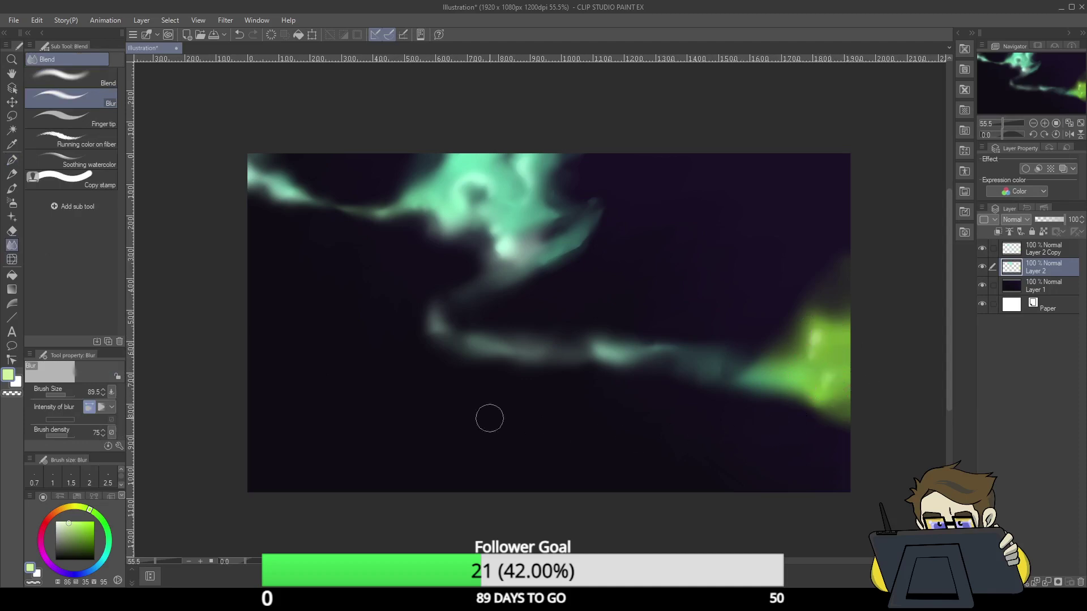
key(p)
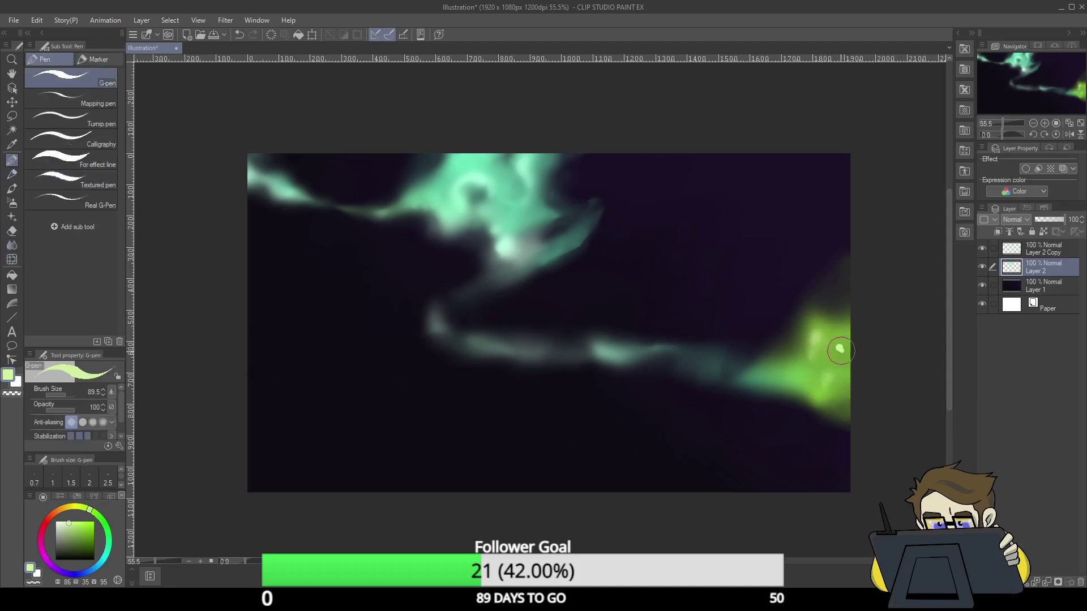
click(12, 245)
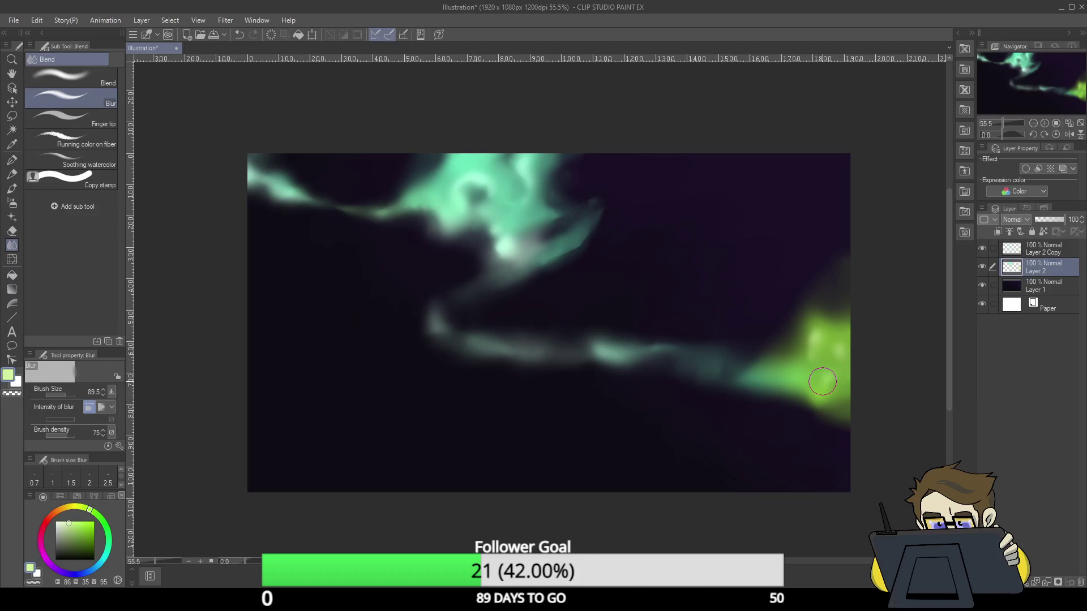
- Paint pale mint strokes (162, 29, 100) along the strand with G-pen at size 89.5 and smear them with Soothing watercolor at size 348.4
click(12, 160)
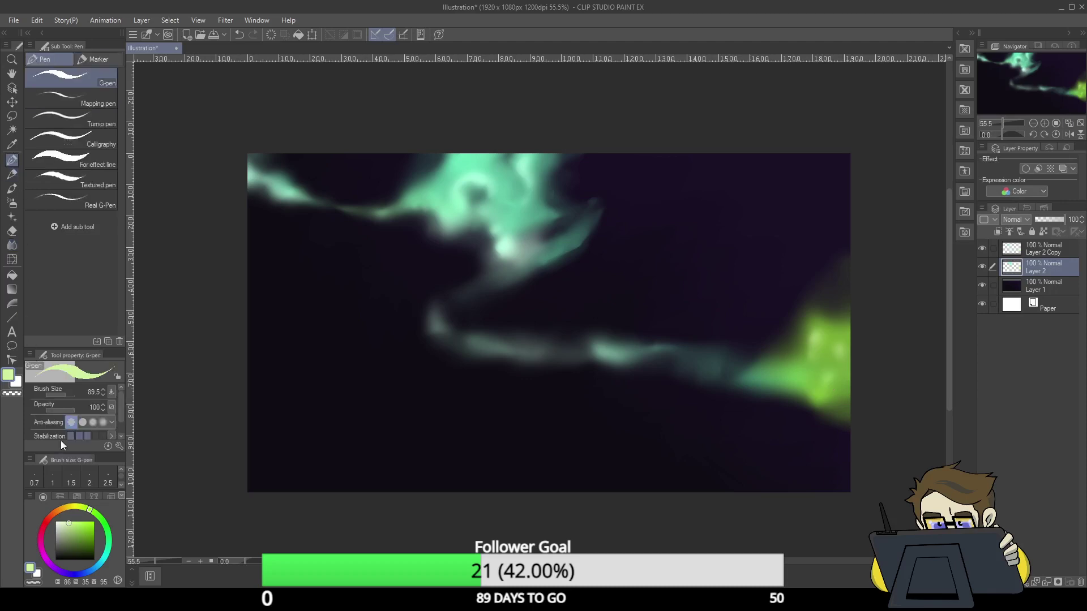
click(107, 558)
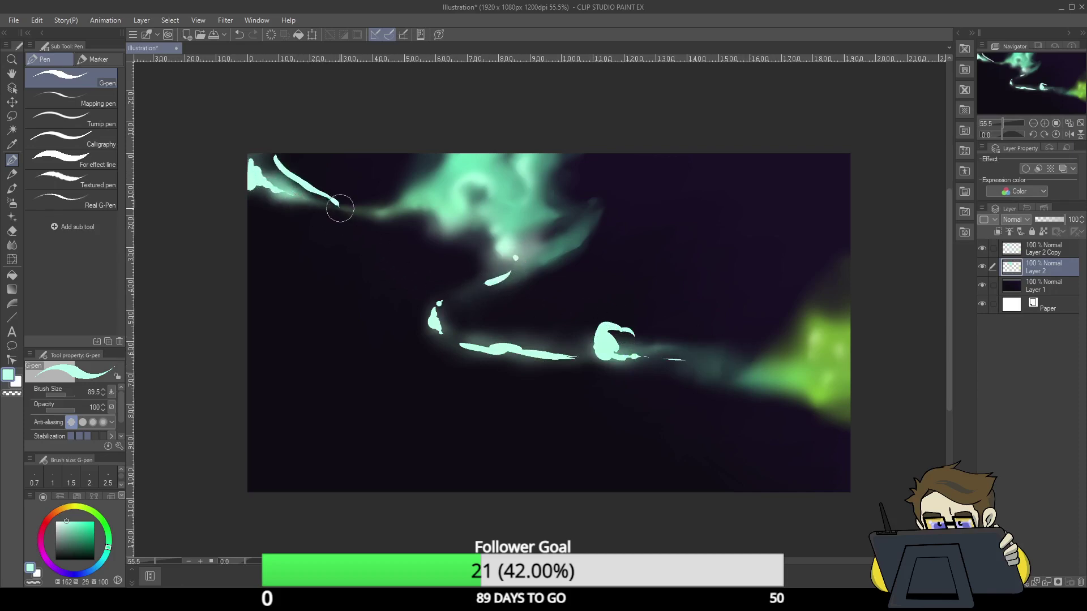
click(12, 245)
click(85, 161)
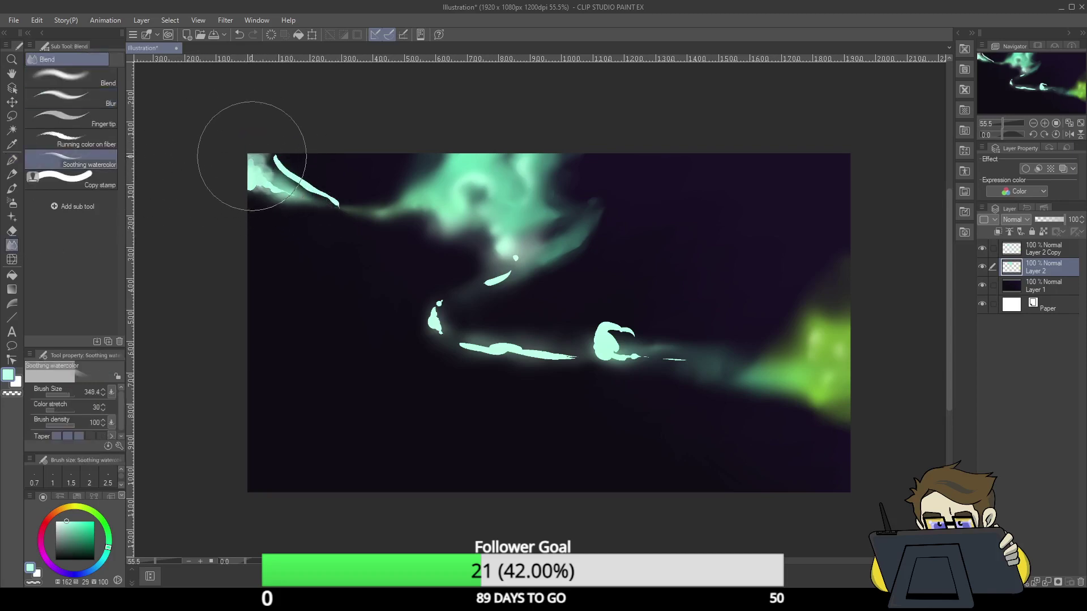
mouse_move(255, 138)
mouse_down()
mouse_move(257, 175)
mouse_move(282, 156)
mouse_move(298, 175)
mouse_up()
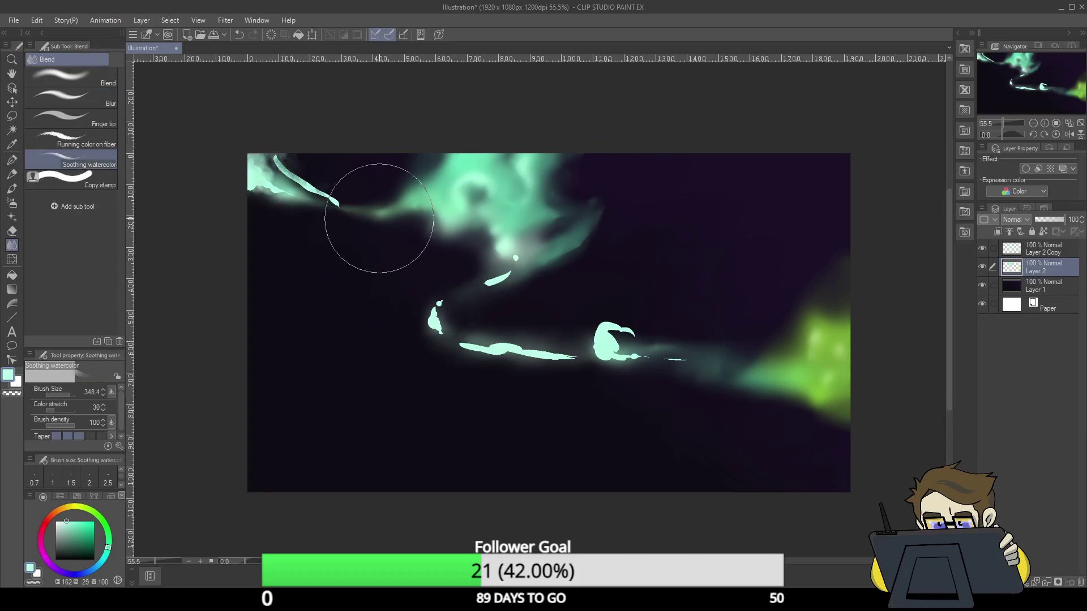
drag(432, 323, 515, 262)
mouse_move(468, 340)
mouse_down()
mouse_move(586, 355)
mouse_move(604, 348)
mouse_move(601, 333)
mouse_move(623, 331)
mouse_move(623, 346)
mouse_move(704, 332)
mouse_up()
- Smudge the pale mint strokes along the whole strand into soft folds with Finger tip at size 236.2
click(102, 119)
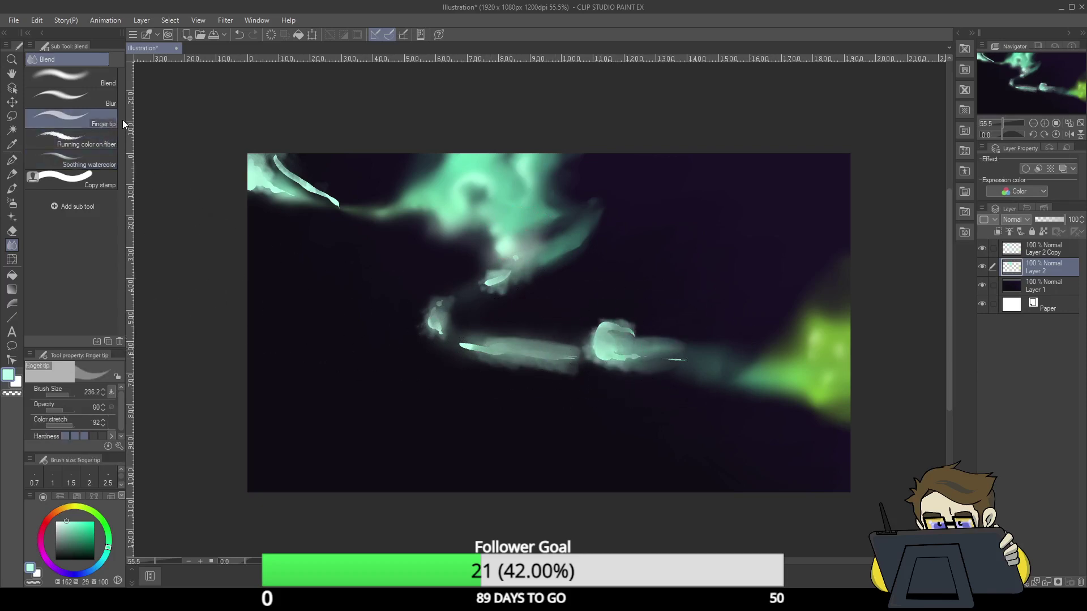
drag(417, 340, 415, 310)
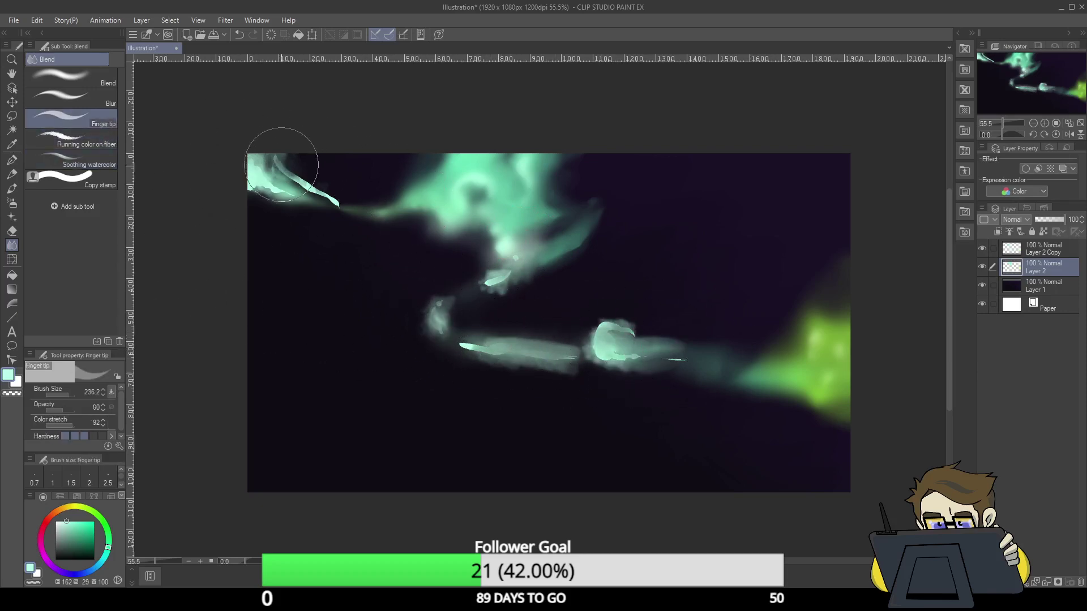
mouse_move(283, 165)
mouse_down()
mouse_move(340, 187)
mouse_move(315, 202)
mouse_move(326, 199)
mouse_move(277, 202)
mouse_move(295, 188)
mouse_move(248, 193)
mouse_up()
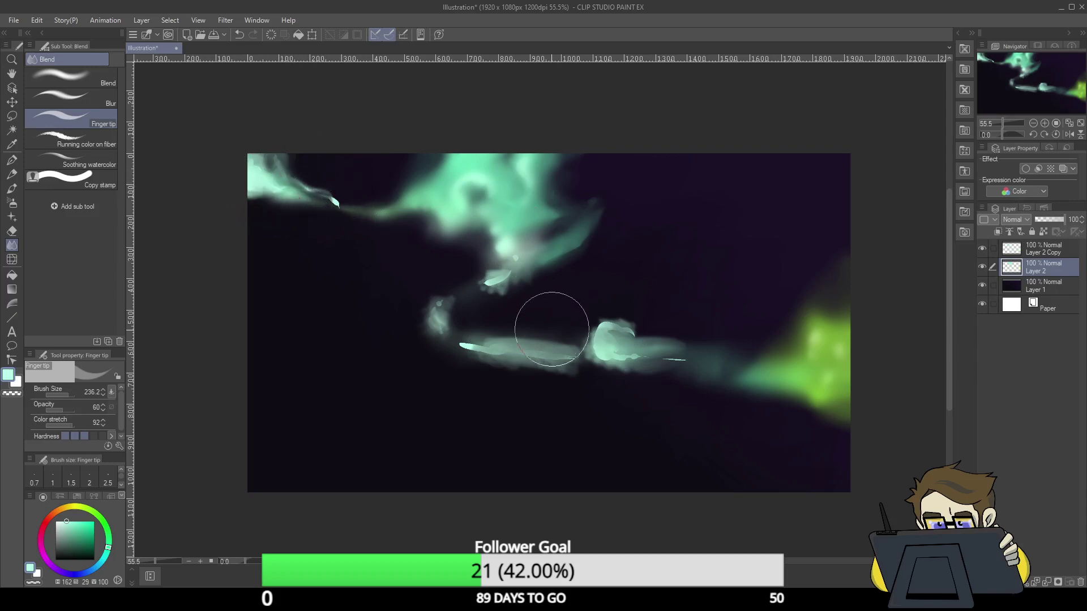
drag(512, 281, 502, 291)
mouse_move(632, 323)
mouse_down()
mouse_move(600, 347)
mouse_move(610, 364)
mouse_up()
mouse_move(512, 375)
mouse_down()
mouse_move(538, 336)
mouse_move(511, 337)
mouse_move(541, 336)
mouse_move(538, 323)
mouse_move(520, 332)
mouse_move(551, 376)
mouse_move(556, 363)
mouse_move(514, 381)
mouse_move(527, 332)
mouse_move(495, 333)
mouse_move(553, 334)
mouse_up()
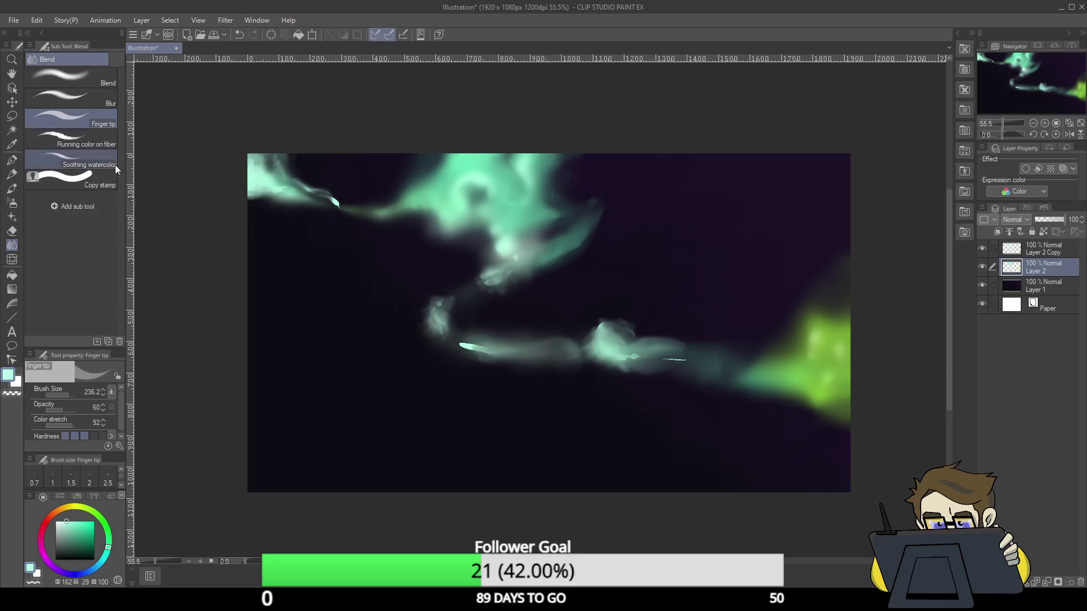
- Soften the smudged strand with Blur at size 89.5 and reshape its lower stretch with Finger tip at size 236.2
click(68, 98)
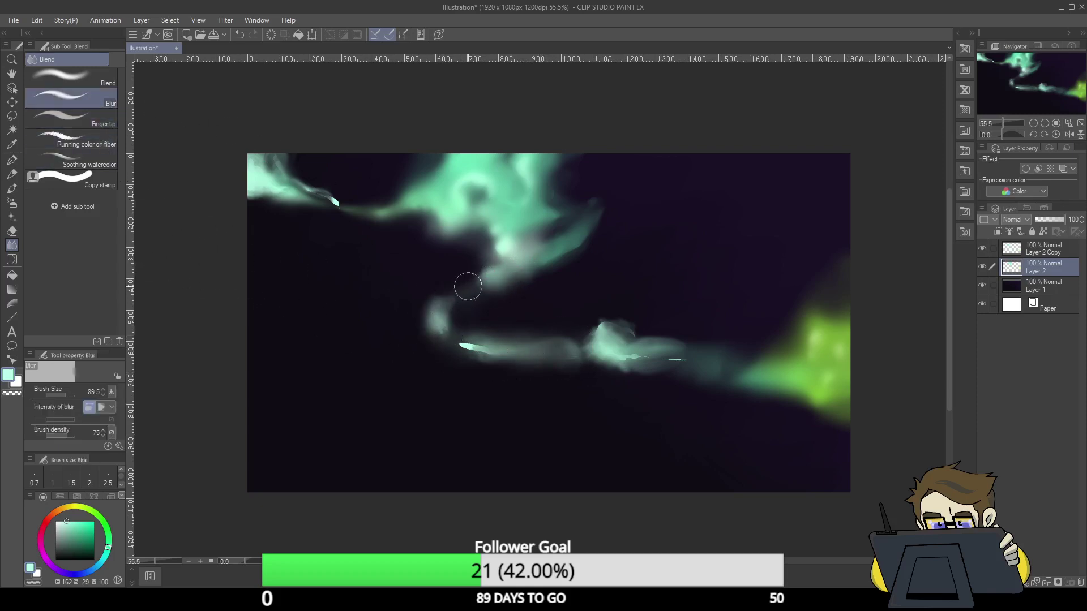
drag(336, 204, 314, 183)
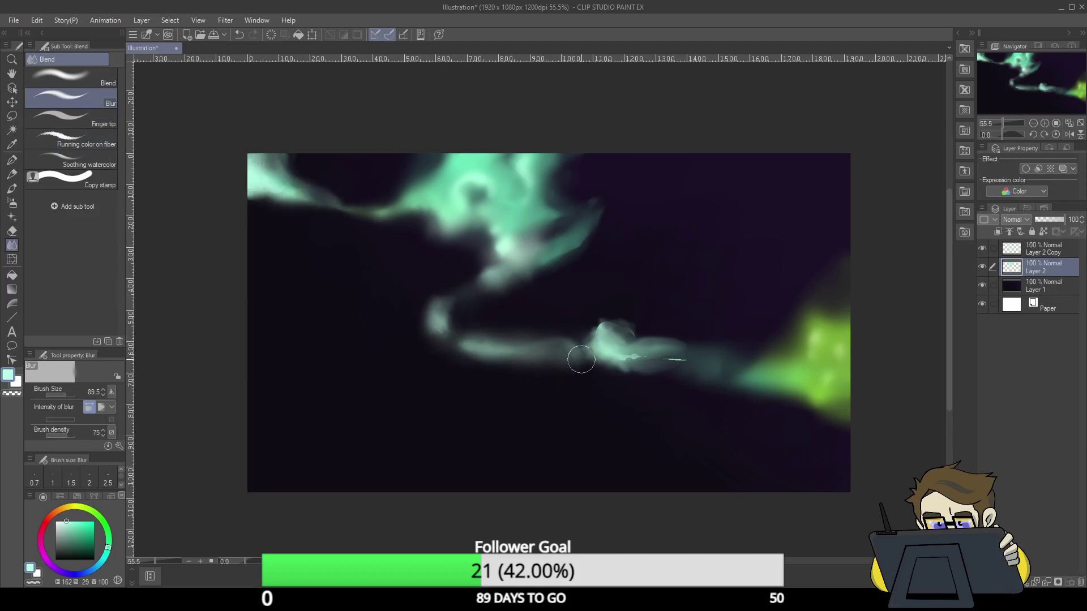
drag(619, 368, 642, 368)
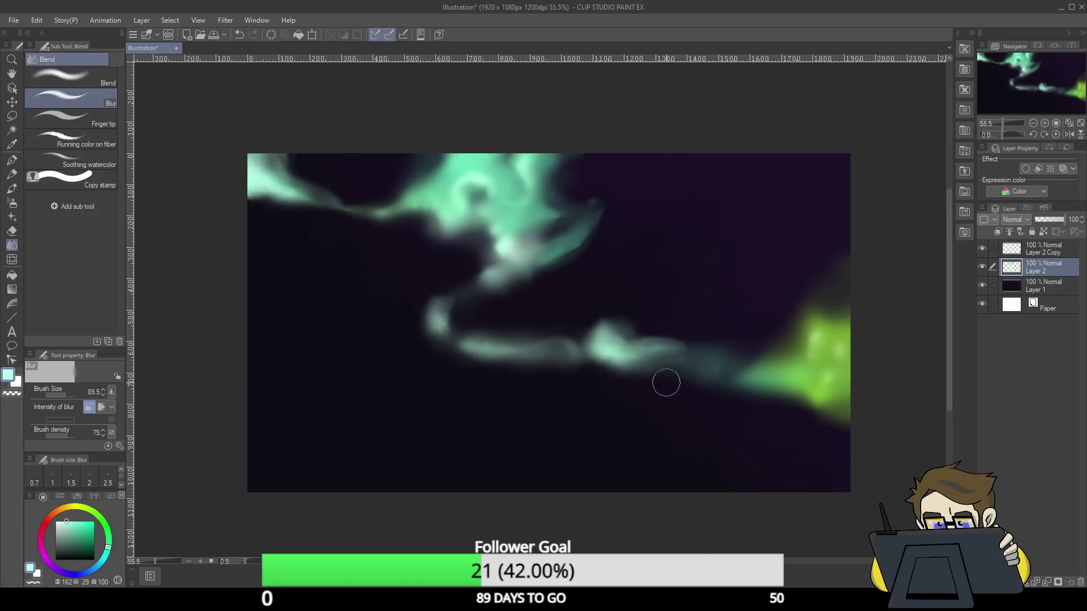
click(74, 119)
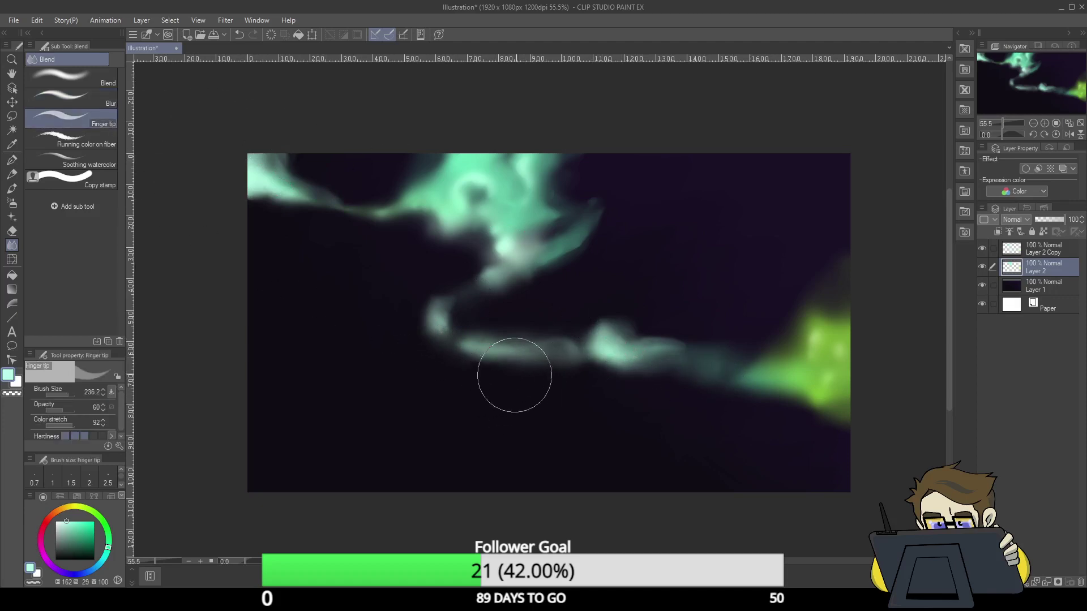
drag(553, 357, 555, 315)
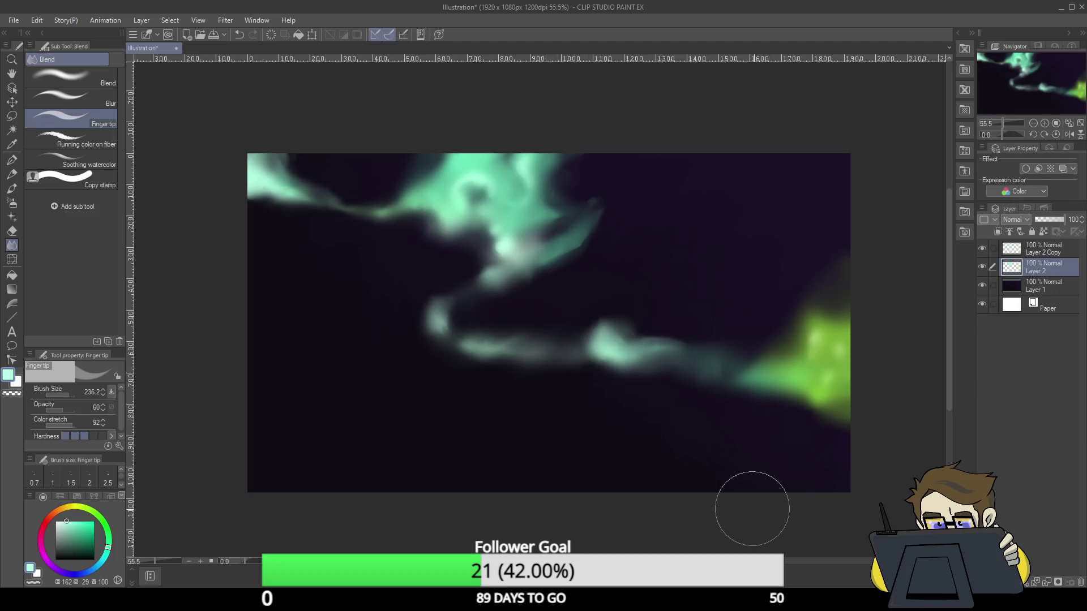
- Pull faint wisps out of the upper bend, the mint patch and the upper-left strand with Finger tip at size 236.2
click(983, 249)
mouse_move(592, 260)
mouse_down()
mouse_move(611, 208)
mouse_move(604, 220)
mouse_move(575, 195)
mouse_move(595, 210)
mouse_move(577, 207)
mouse_move(616, 191)
mouse_move(580, 174)
mouse_move(636, 184)
mouse_move(578, 167)
mouse_move(682, 209)
mouse_move(591, 278)
mouse_move(611, 230)
mouse_move(654, 222)
mouse_move(605, 152)
mouse_move(606, 183)
mouse_move(622, 169)
mouse_move(592, 185)
mouse_move(657, 207)
mouse_move(594, 286)
mouse_move(559, 290)
mouse_move(612, 239)
mouse_move(674, 208)
mouse_move(654, 137)
mouse_move(629, 219)
mouse_move(462, 210)
mouse_move(402, 174)
mouse_move(423, 107)
mouse_up()
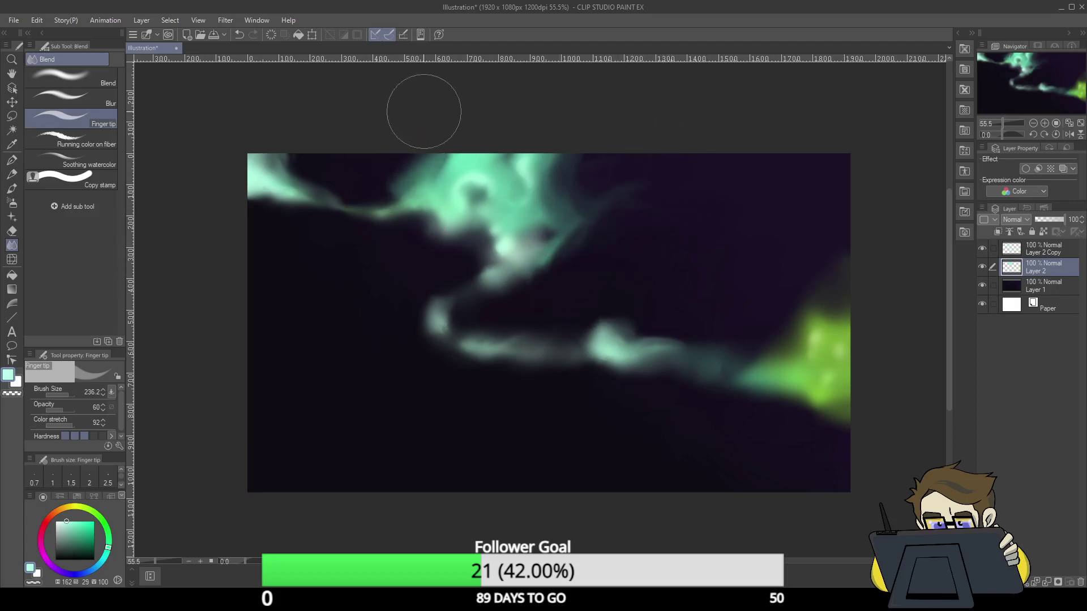
mouse_move(304, 176)
mouse_down()
mouse_move(325, 135)
mouse_move(313, 166)
mouse_move(352, 157)
mouse_move(350, 176)
mouse_move(374, 157)
mouse_move(365, 189)
mouse_move(323, 143)
mouse_move(352, 157)
mouse_move(358, 135)
mouse_move(320, 171)
mouse_move(363, 147)
mouse_move(319, 223)
mouse_move(287, 229)
mouse_move(299, 203)
mouse_move(275, 223)
mouse_move(349, 189)
mouse_move(409, 202)
mouse_move(386, 184)
mouse_move(389, 139)
mouse_move(381, 193)
mouse_move(395, 171)
mouse_up()
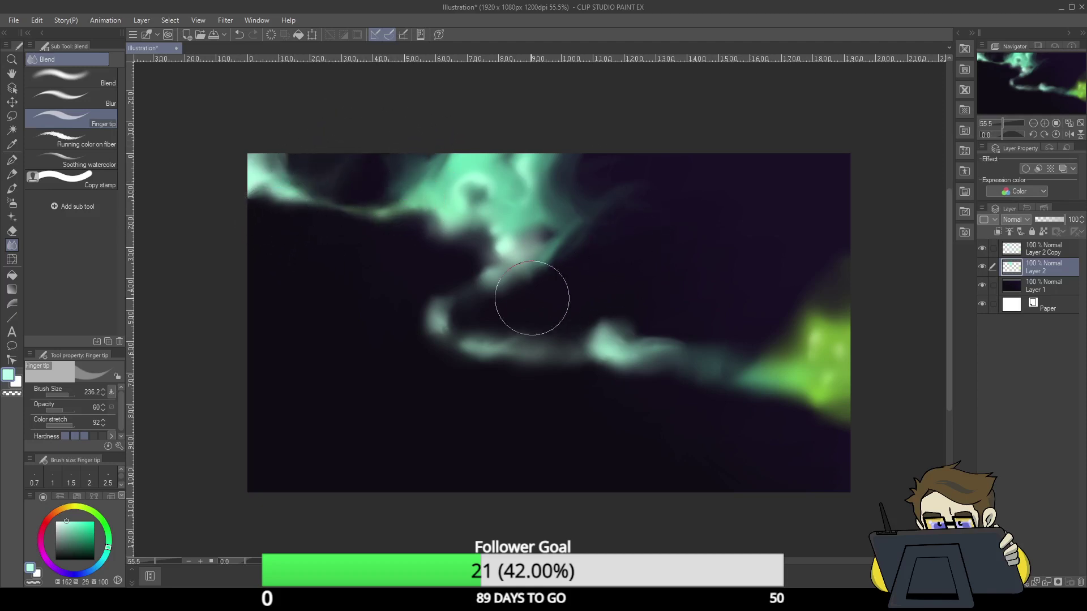
mouse_move(529, 301)
mouse_down()
mouse_move(448, 286)
mouse_move(478, 279)
mouse_move(430, 329)
mouse_move(473, 334)
mouse_move(456, 285)
mouse_move(442, 302)
mouse_move(505, 247)
mouse_move(561, 252)
mouse_move(551, 262)
mouse_move(524, 253)
mouse_move(587, 186)
mouse_move(566, 249)
mouse_move(571, 181)
mouse_move(530, 264)
mouse_move(550, 235)
mouse_move(477, 296)
mouse_move(542, 308)
mouse_move(614, 343)
mouse_move(453, 310)
mouse_move(470, 310)
mouse_move(496, 344)
mouse_move(473, 390)
mouse_move(498, 359)
mouse_move(498, 370)
mouse_move(469, 358)
mouse_move(502, 335)
mouse_move(464, 352)
mouse_move(517, 314)
mouse_up()
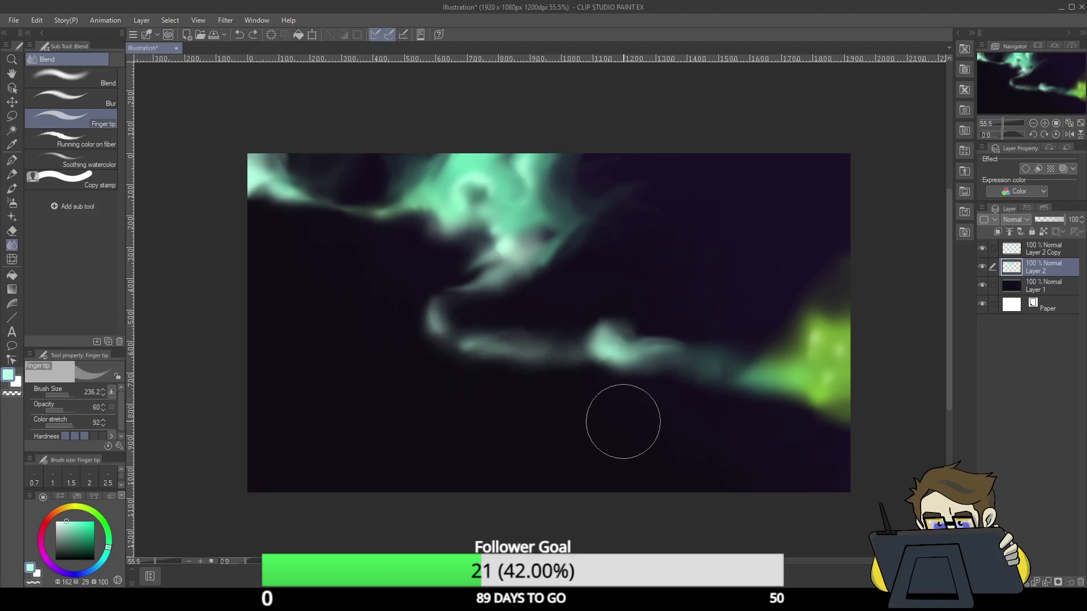
- Swirl the mint knot on the lower strand into rising smoky curls with Finger tip, continuing toward the lime-green patch
mouse_move(621, 419)
mouse_down()
mouse_move(600, 386)
mouse_move(634, 333)
mouse_move(612, 359)
mouse_up()
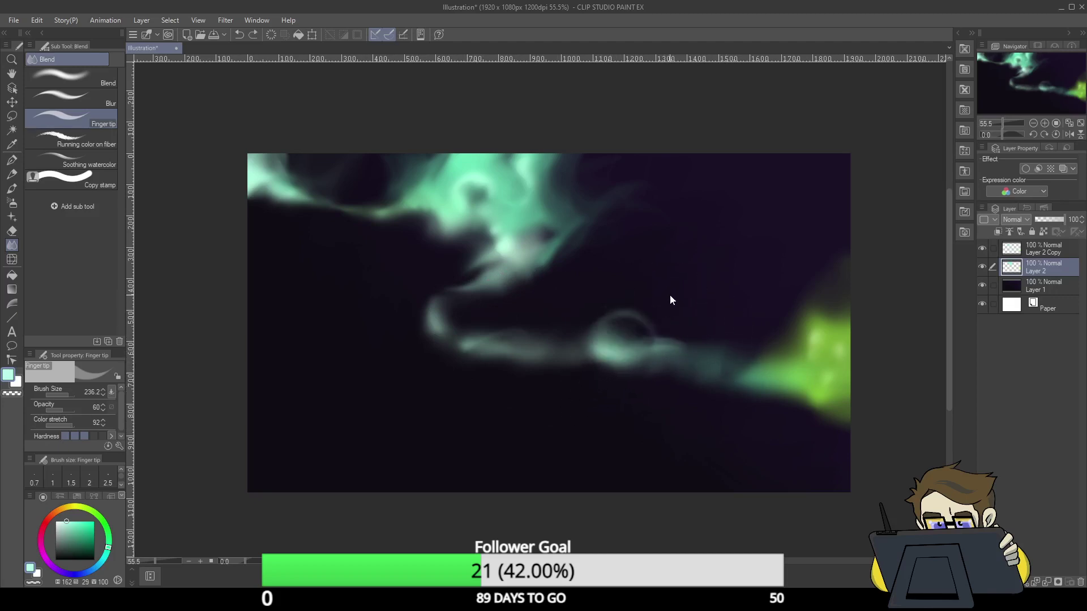
mouse_move(669, 299)
mouse_down()
mouse_move(629, 379)
mouse_move(608, 385)
mouse_move(619, 332)
mouse_move(611, 308)
mouse_move(623, 298)
mouse_move(603, 310)
mouse_move(641, 351)
mouse_move(627, 308)
mouse_move(639, 342)
mouse_move(619, 318)
mouse_up()
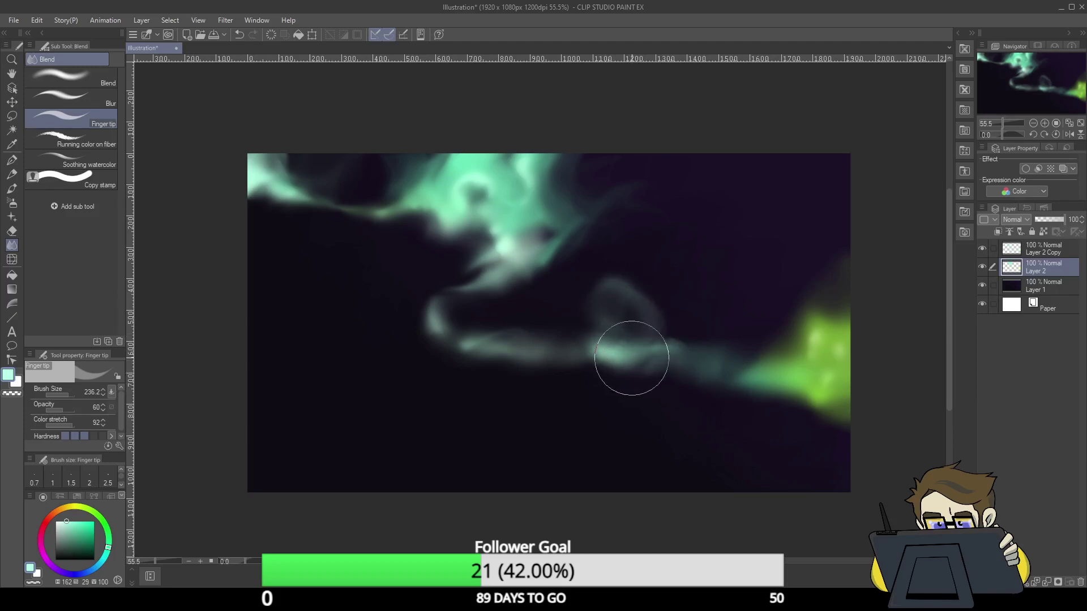
mouse_move(631, 358)
mouse_down()
mouse_move(608, 322)
mouse_move(610, 353)
mouse_move(659, 327)
mouse_move(776, 385)
mouse_move(794, 358)
mouse_move(753, 361)
mouse_move(799, 313)
mouse_move(802, 334)
mouse_move(794, 294)
mouse_move(817, 302)
mouse_move(839, 249)
mouse_move(847, 263)
mouse_move(883, 199)
mouse_move(825, 280)
mouse_move(826, 243)
mouse_move(890, 177)
mouse_up()
- Undo the curled smears on the lime-green patch and stretch it into tall vertical rays up to the canvas's upper edge with Finger tip
key(ctrl+z)
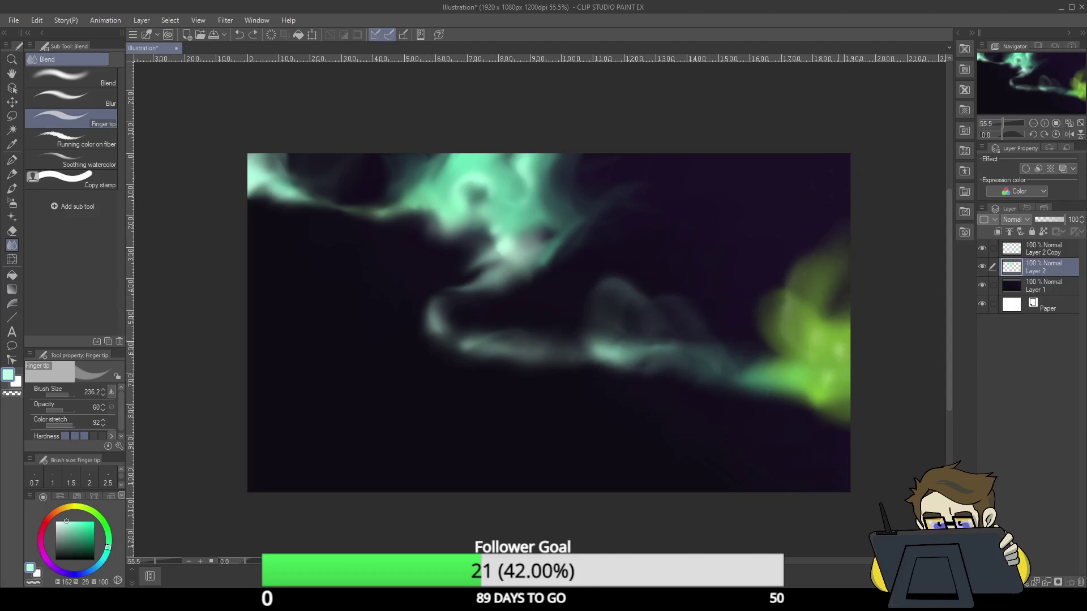
key(ctrl+z)
key(ctrl+z)
mouse_move(817, 347)
mouse_down()
mouse_move(859, 238)
mouse_move(844, 157)
mouse_move(833, 287)
mouse_move(843, 261)
mouse_move(828, 109)
mouse_up()
drag(785, 365, 818, 151)
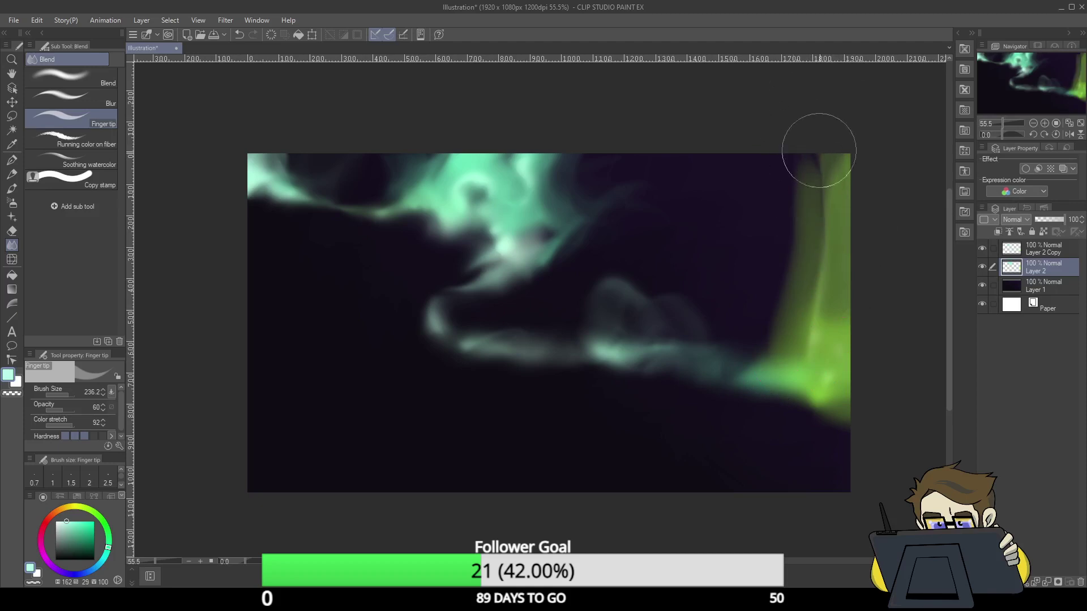
mouse_move(781, 354)
mouse_down()
mouse_move(775, 263)
mouse_move(798, 155)
mouse_up()
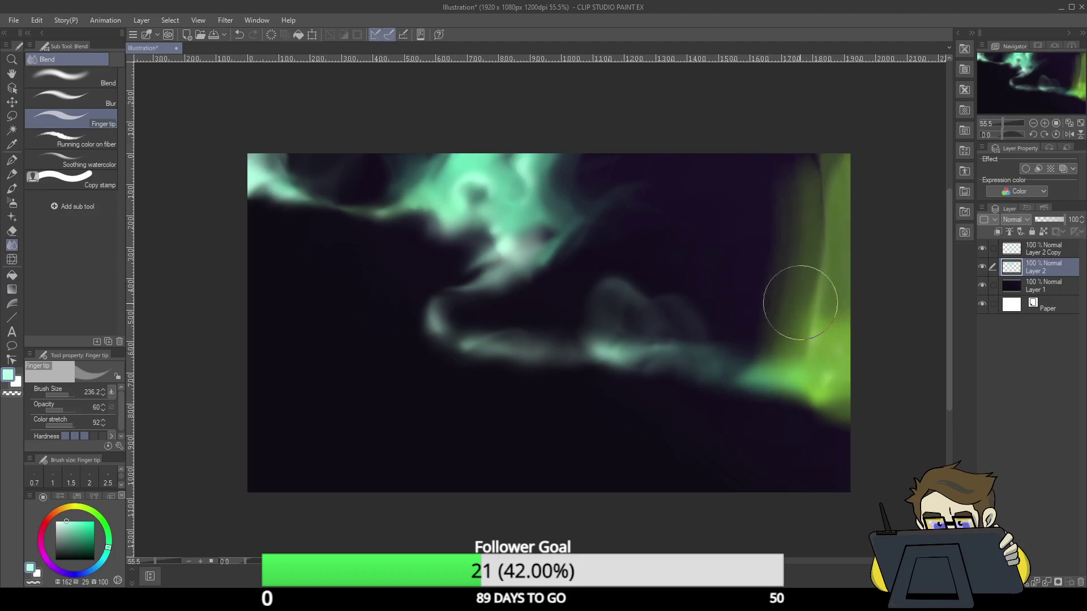
- Try smearing the faint teal wisps in the canvas's centre up toward the top edge with the Finger tip tool
mouse_move(666, 340)
mouse_down()
mouse_move(704, 159)
mouse_move(658, 292)
mouse_move(618, 324)
mouse_move(652, 163)
mouse_up()
drag(592, 316, 670, 165)
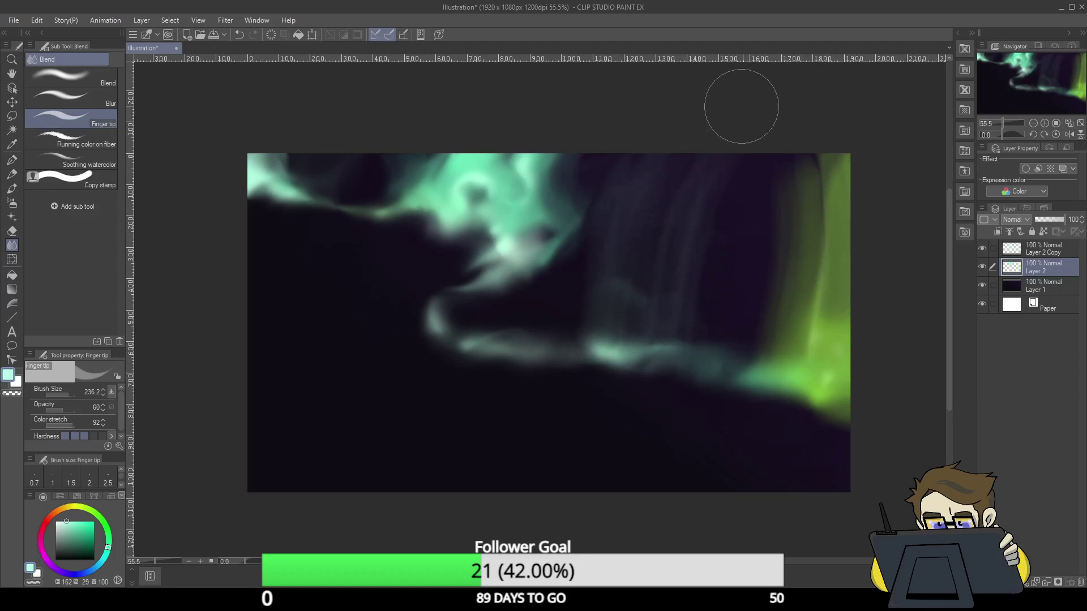
drag(634, 285, 617, 158)
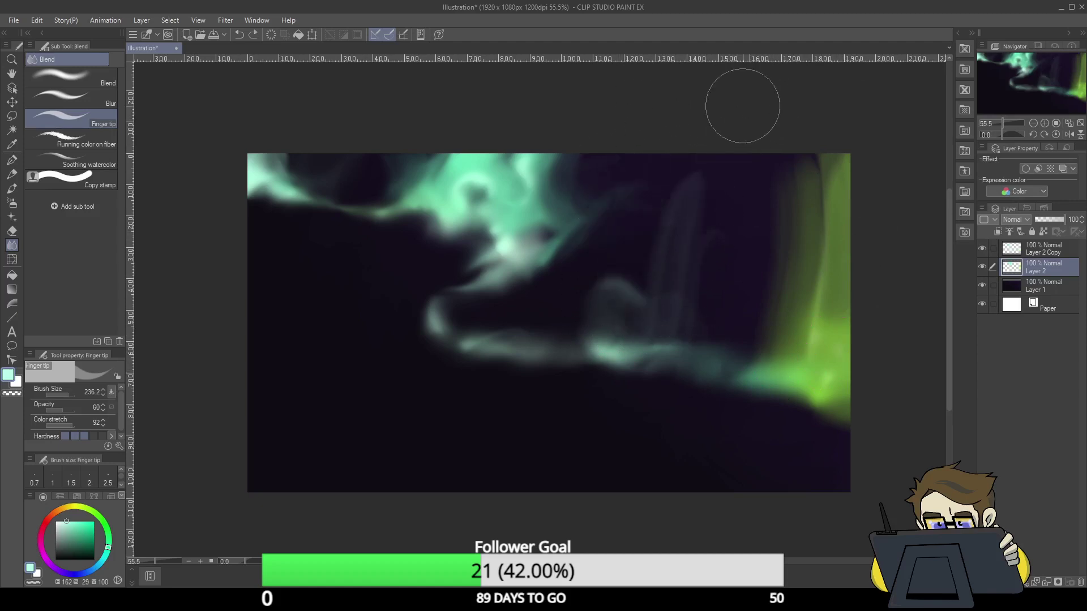
drag(674, 298, 674, 175)
mouse_move(619, 328)
mouse_down()
mouse_move(638, 168)
mouse_move(628, 307)
mouse_move(622, 236)
mouse_move(632, 310)
mouse_move(637, 244)
mouse_move(642, 292)
mouse_move(673, 317)
mouse_move(674, 302)
mouse_move(705, 367)
mouse_move(770, 436)
mouse_move(775, 484)
mouse_up()
key(ctrl+z)
key(ctrl+z)
key(ctrl+z)
key(ctrl+z)
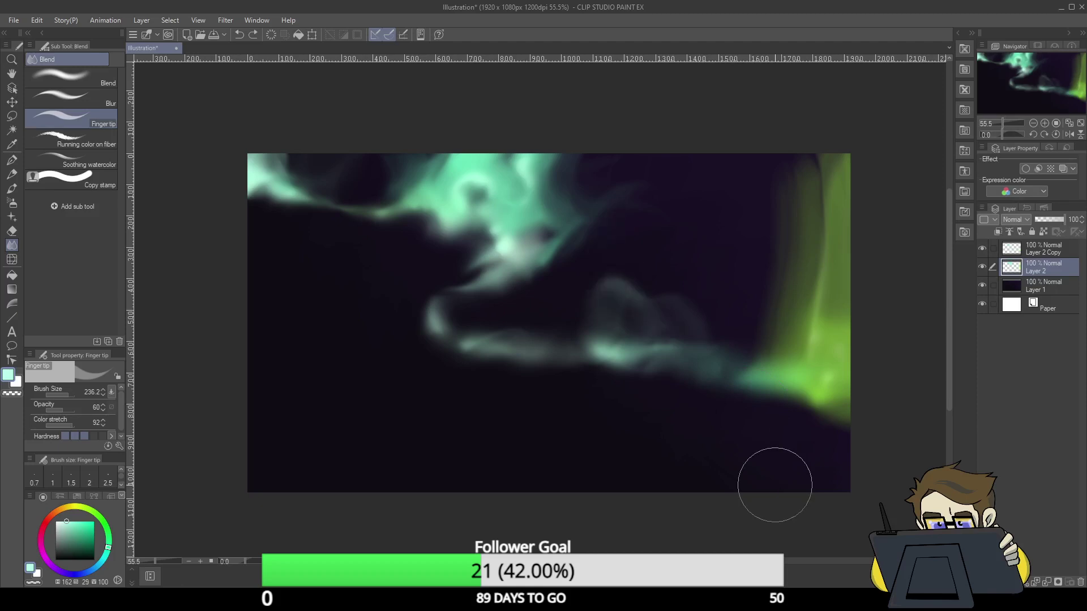
- Smear the green glow near the canvas's right edge down to the bottom edge with the Finger tip tool
mouse_move(820, 388)
mouse_down()
mouse_move(802, 474)
mouse_move(841, 399)
mouse_move(823, 379)
mouse_move(801, 502)
mouse_up()
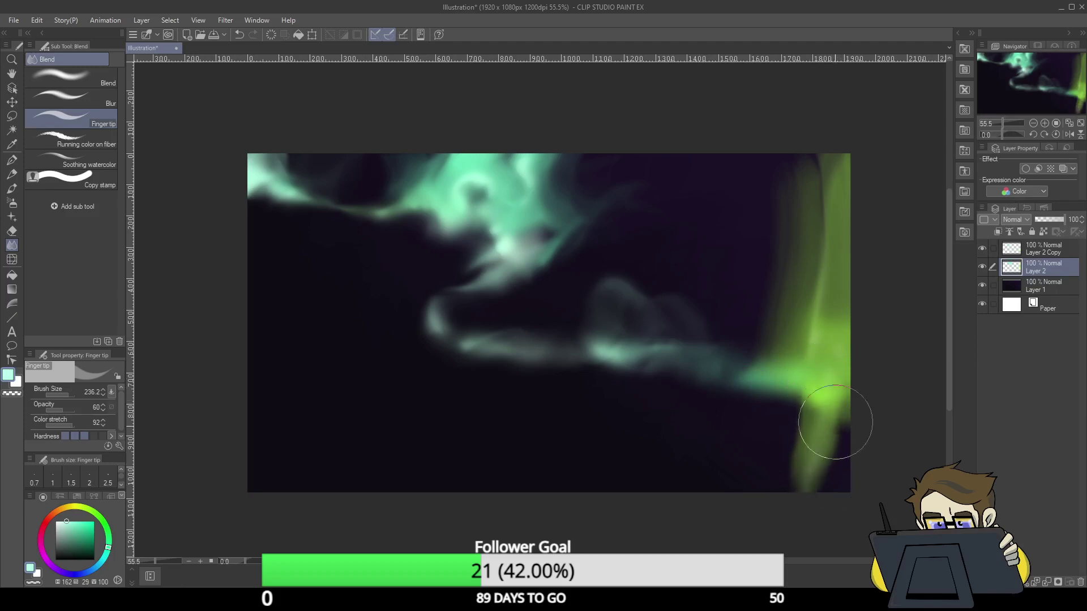
drag(836, 423, 798, 504)
drag(781, 396, 762, 519)
mouse_move(826, 408)
mouse_down()
mouse_move(815, 498)
mouse_move(833, 420)
mouse_move(836, 449)
mouse_up()
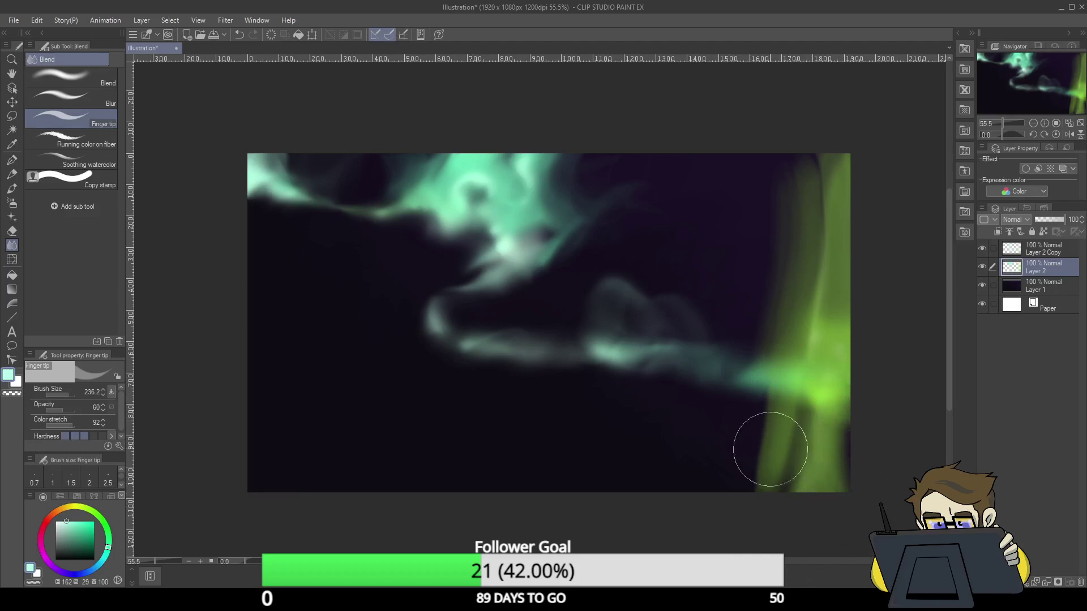
drag(762, 378, 752, 485)
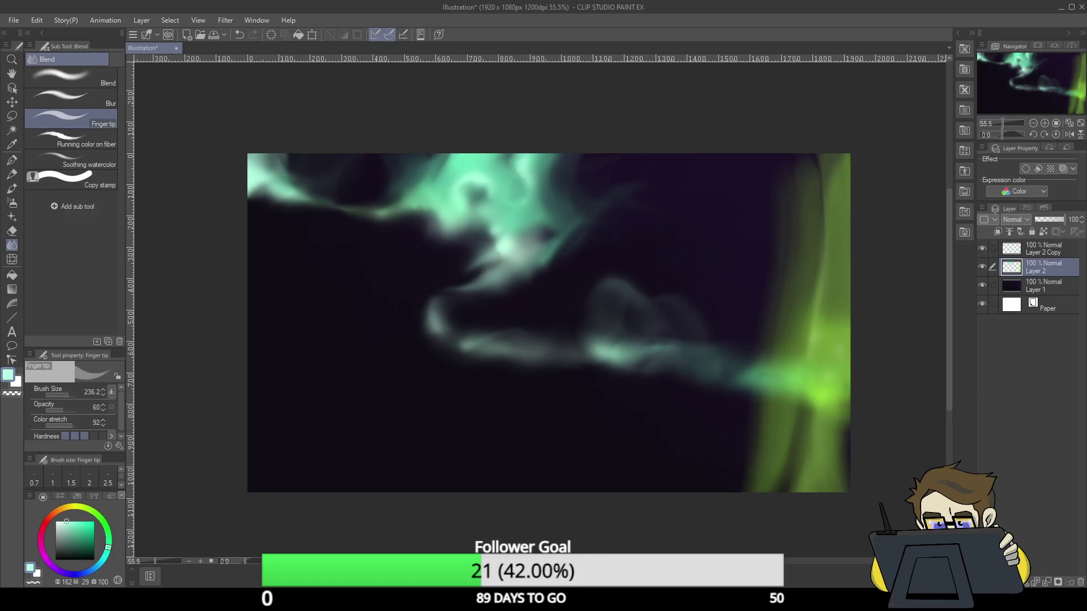
- Try smearing the upper-middle teal glow downward in long vertical streaks toward the canvas's bottom edge
drag(422, 187, 425, 373)
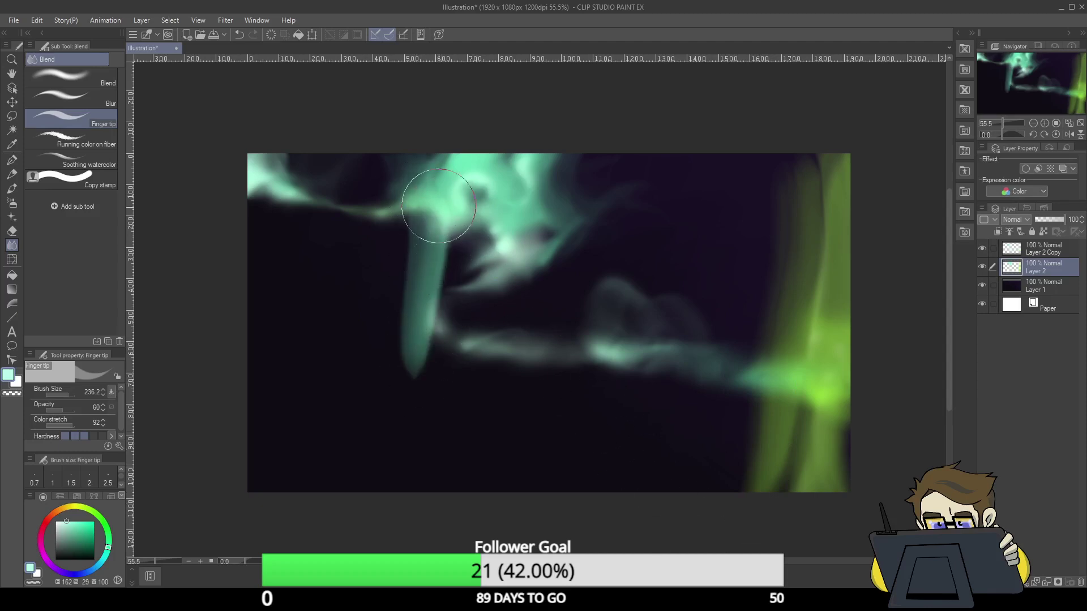
drag(421, 226, 428, 484)
drag(453, 218, 443, 513)
mouse_move(484, 229)
mouse_down()
mouse_move(473, 371)
mouse_move(483, 490)
mouse_up()
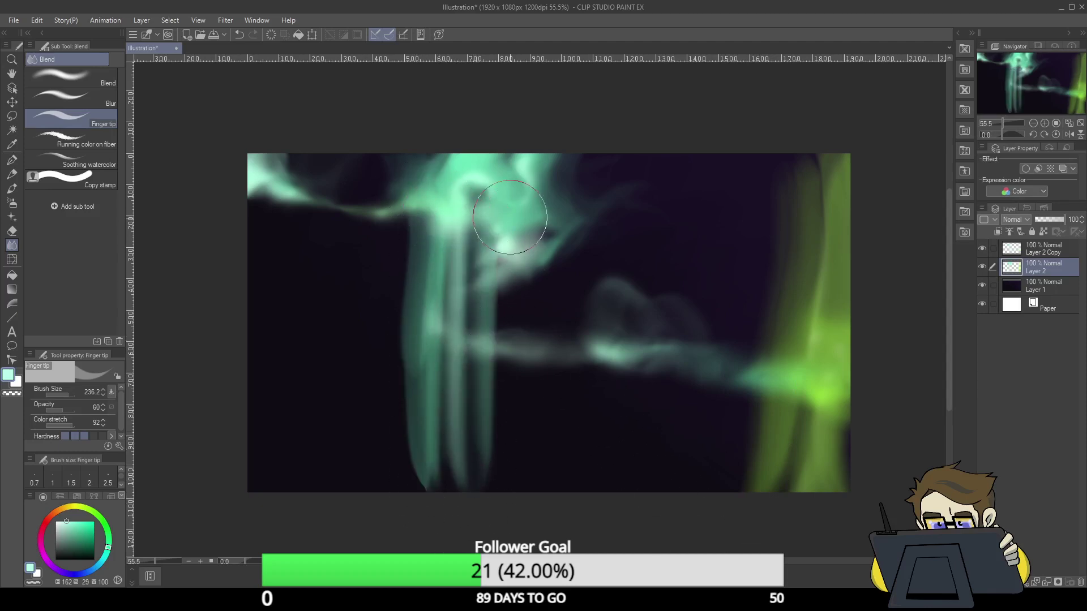
drag(518, 232, 493, 492)
drag(528, 264, 520, 432)
mouse_move(559, 226)
mouse_down()
mouse_move(498, 432)
mouse_move(496, 487)
mouse_up()
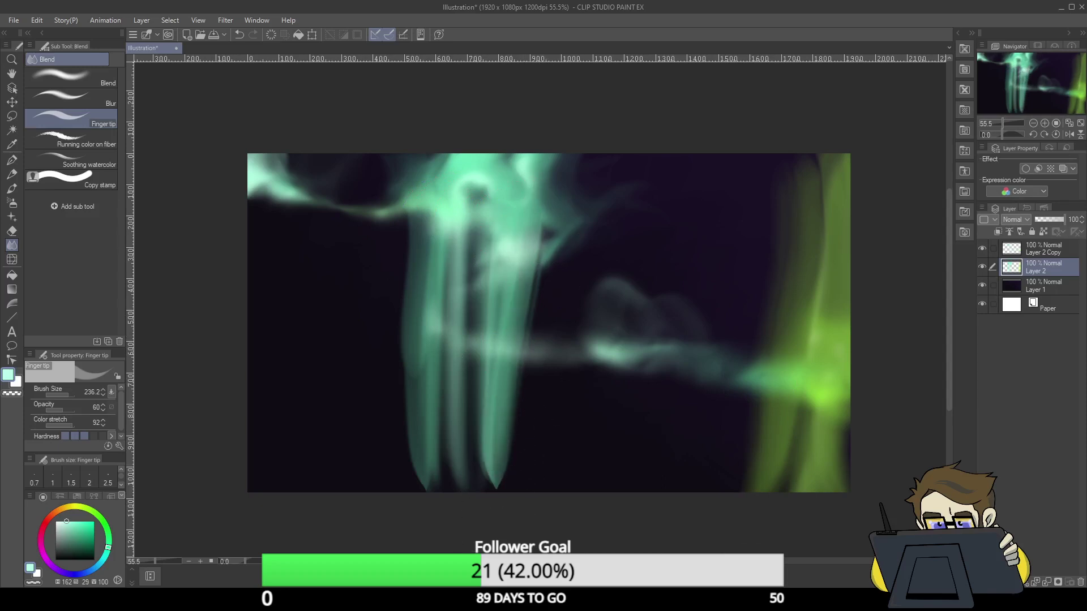
key(ctrl+z)
key(ctrl+z)
key(ctrl+z)
key(ctrl+z)
key(ctrl+z)
key(ctrl+z)
key(ctrl+z)
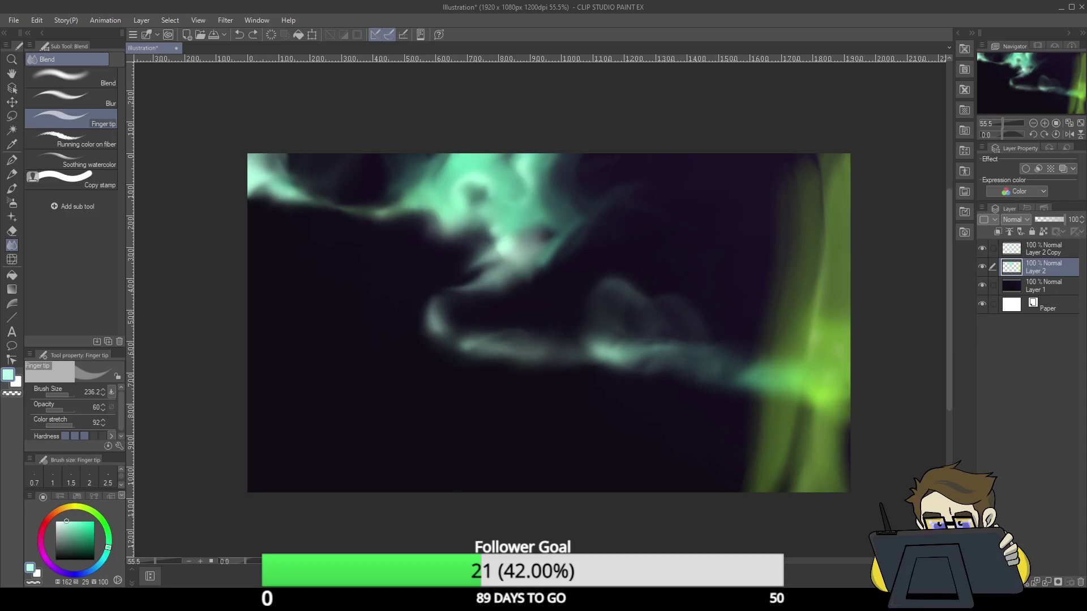
- Rework the green curtain near the canvas's right edge by smearing it downward along its length
mouse_move(808, 308)
mouse_down()
mouse_move(830, 255)
mouse_move(815, 207)
mouse_move(766, 381)
mouse_up()
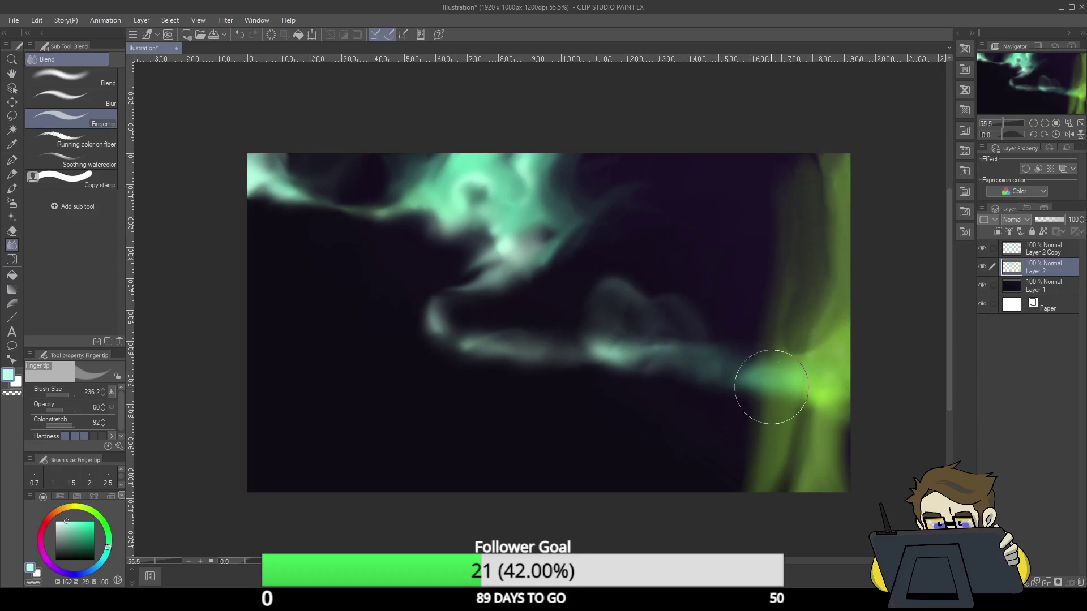
drag(806, 286, 748, 512)
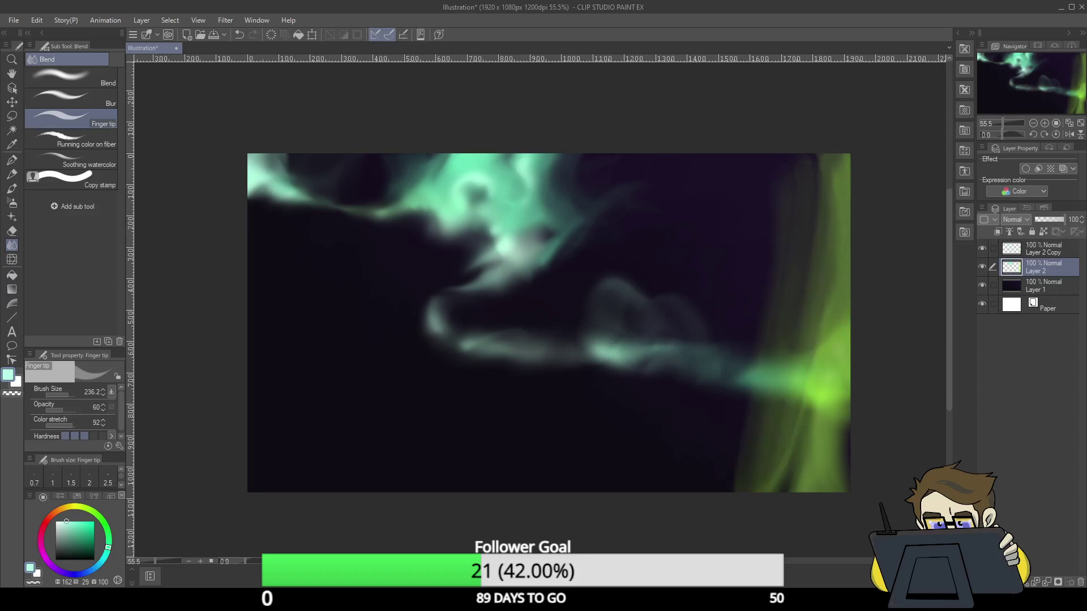
drag(815, 289, 762, 487)
mouse_move(821, 351)
mouse_down()
mouse_move(815, 172)
mouse_move(828, 233)
mouse_move(815, 327)
mouse_move(827, 391)
mouse_up()
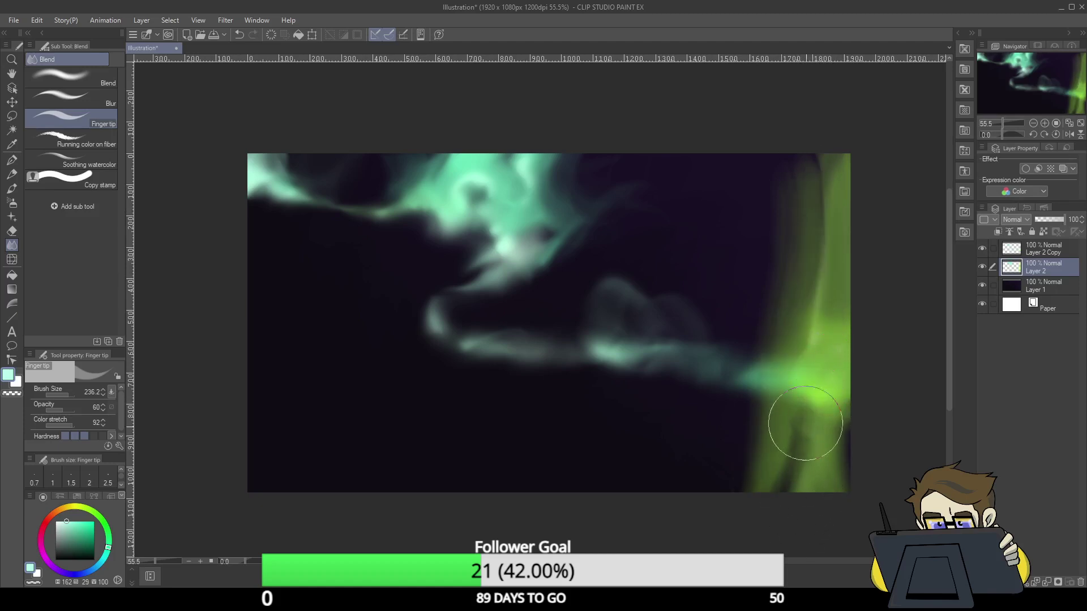
drag(801, 425, 773, 546)
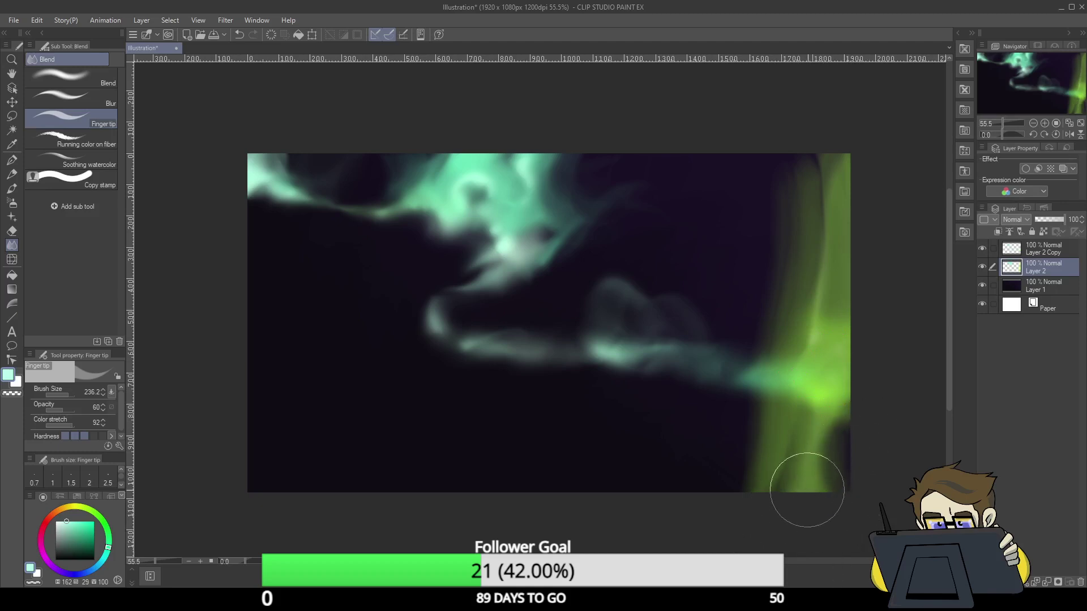
mouse_move(805, 486)
mouse_down()
mouse_move(859, 471)
mouse_move(843, 496)
mouse_move(817, 485)
mouse_up()
- Delete both aurora layers, Layer 2 and Layer 2 Copy
click(1081, 582)
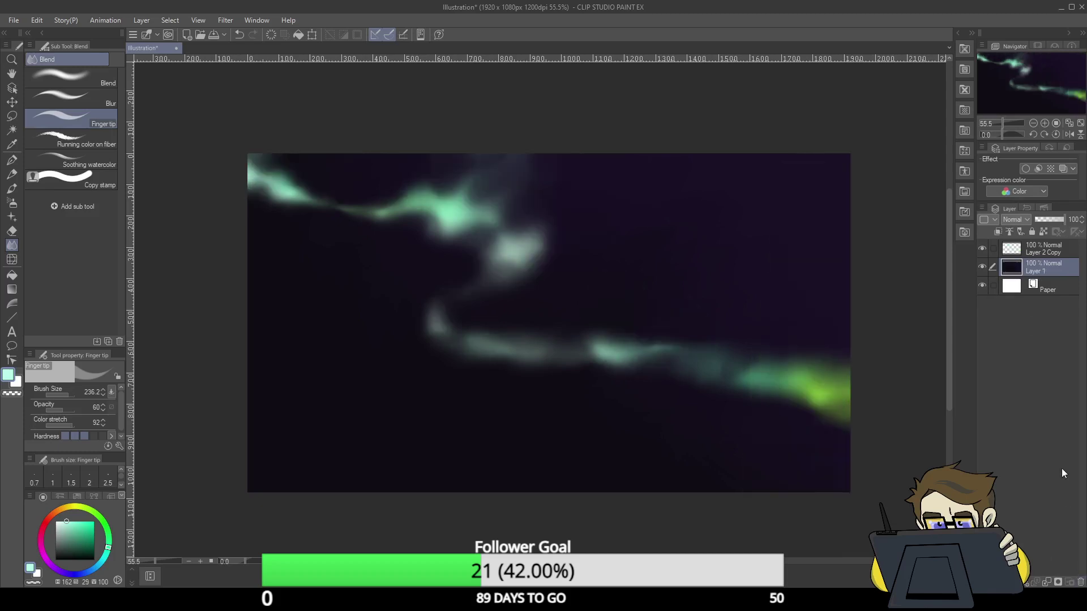
click(1047, 255)
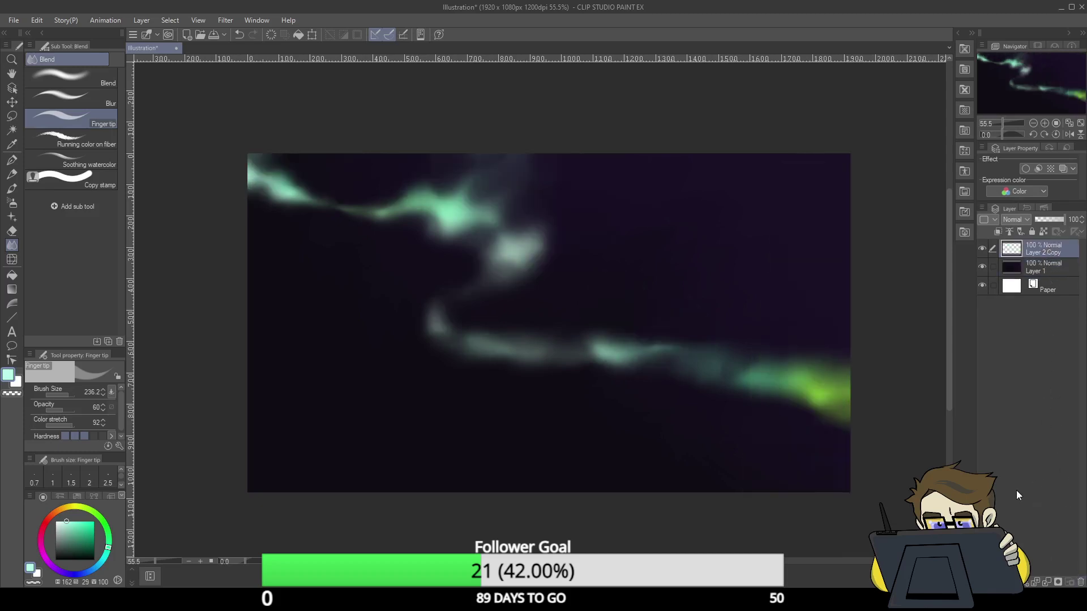
click(1080, 582)
- Try a curved mint stroke with the G-pen near the canvas's bottom edge on a new layer
key(ctrl+shift+n)
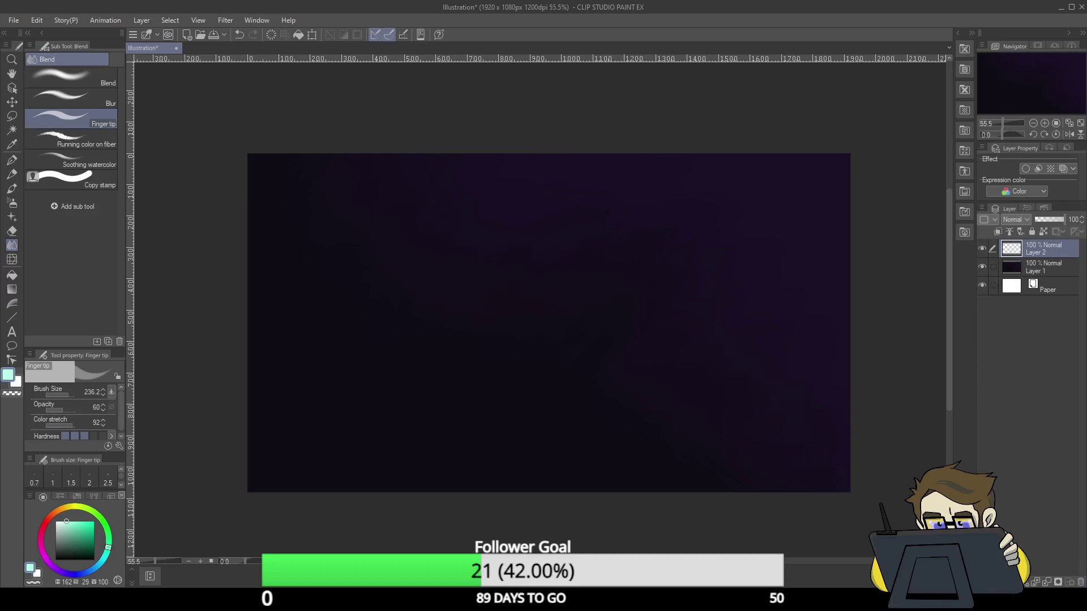
key(p)
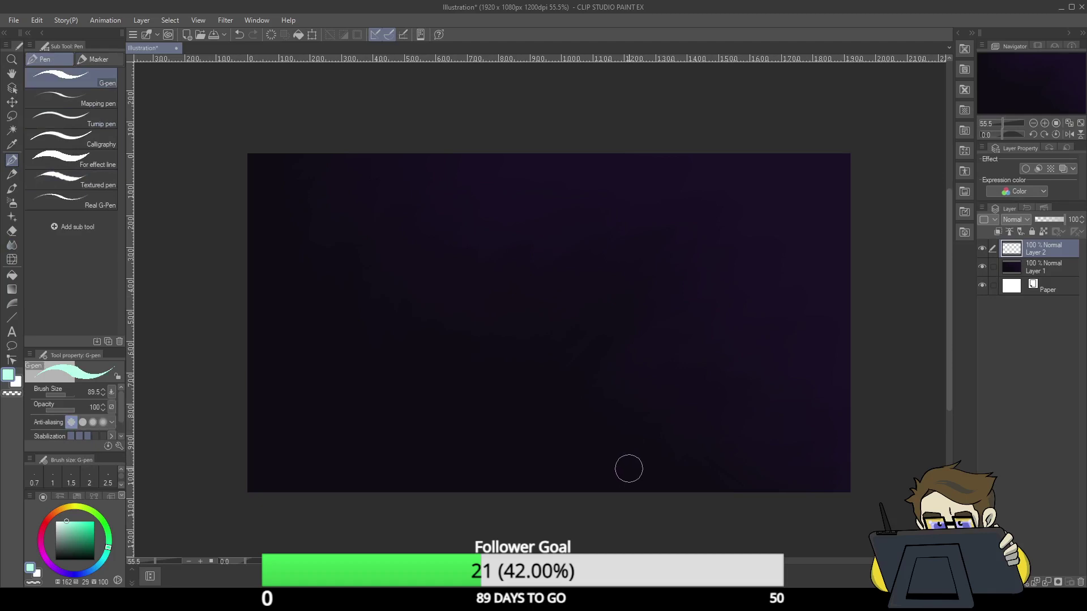
mouse_move(369, 500)
mouse_down()
mouse_move(491, 439)
mouse_move(448, 397)
mouse_up()
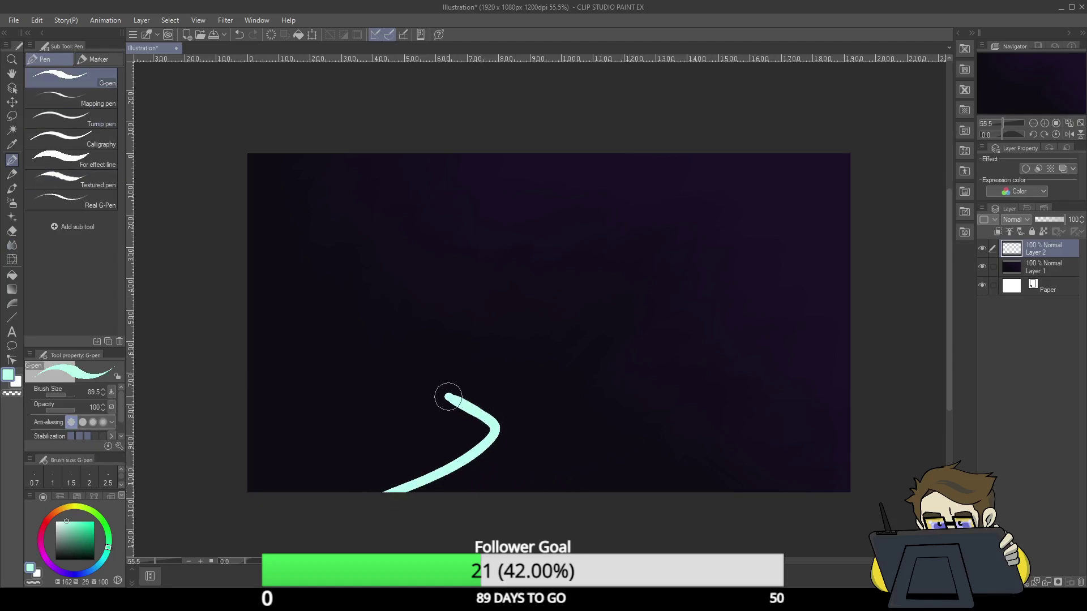
key(ctrl+z)
key(ctrl+z)
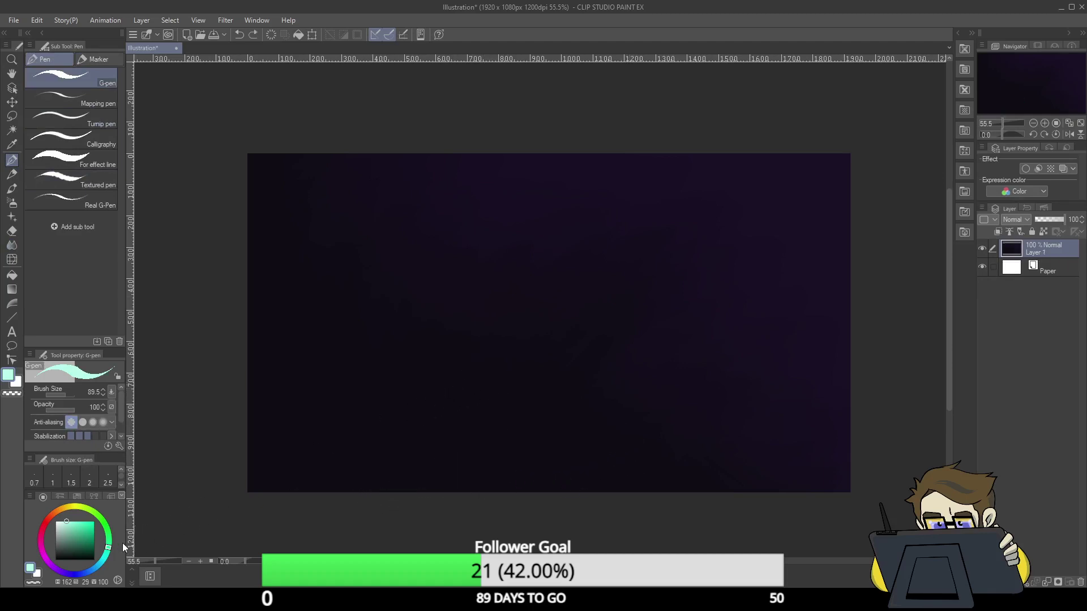
- Set the colour to bright green (H 138, S 100, V 100) and paint a winding ribbon from the bottom edge to the right edge
click(95, 514)
mouse_move(95, 516)
mouse_down()
mouse_move(115, 532)
mouse_move(95, 514)
mouse_up()
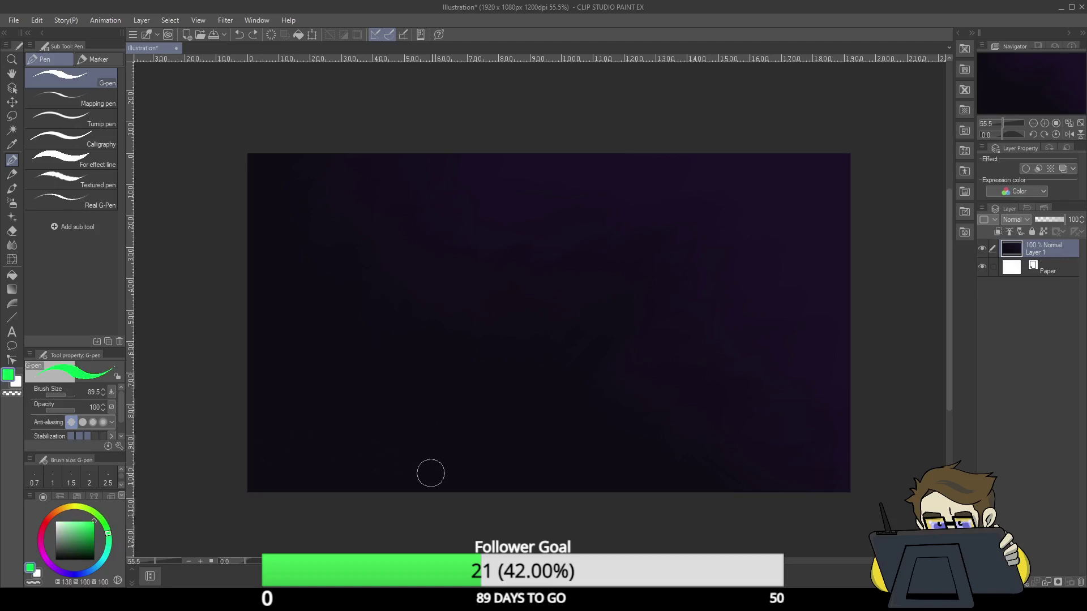
mouse_move(460, 505)
mouse_down()
mouse_move(569, 462)
mouse_move(588, 357)
mouse_move(874, 184)
mouse_up()
mouse_move(650, 340)
mouse_down()
mouse_move(831, 221)
mouse_move(848, 177)
mouse_up()
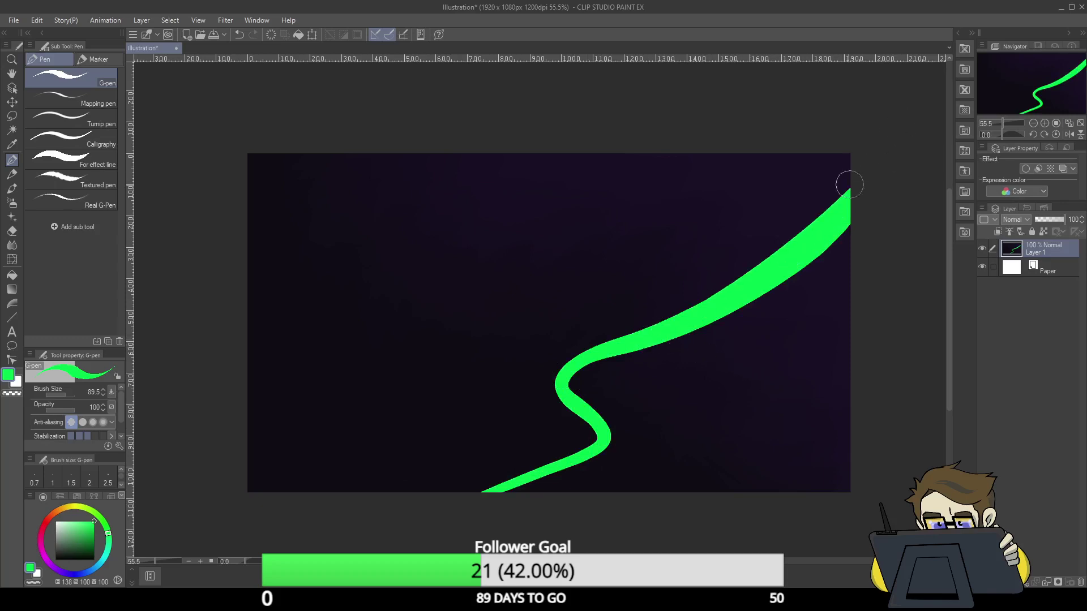
- Paint a second green ribbon from a small hook left of the first one up to the canvas's top edge, filling its gap
mouse_move(479, 419)
mouse_down()
mouse_move(460, 400)
mouse_move(691, 122)
mouse_up()
drag(467, 385, 778, 119)
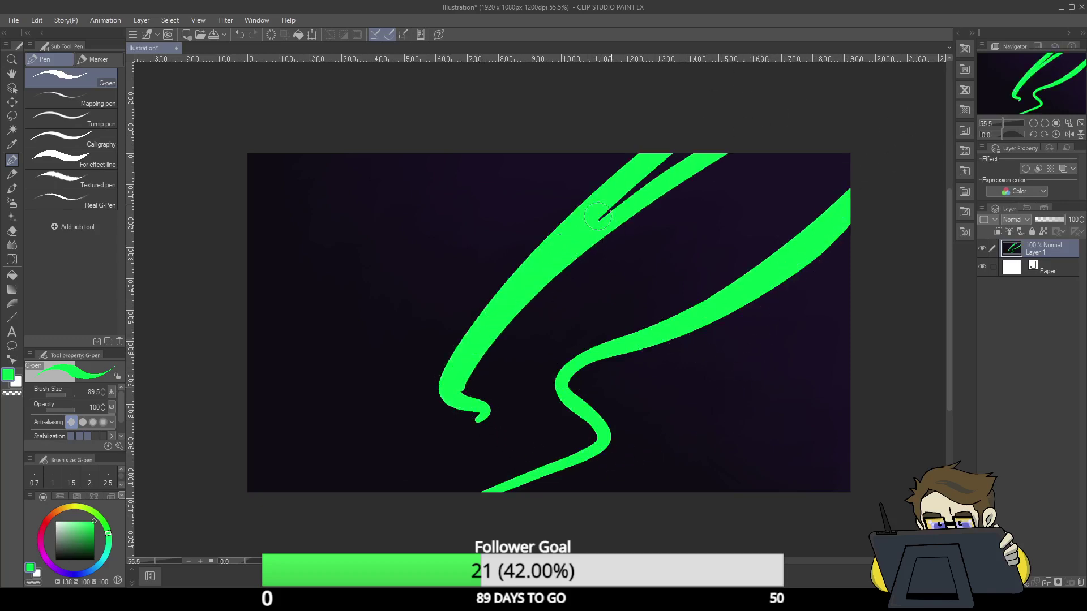
drag(594, 225, 697, 145)
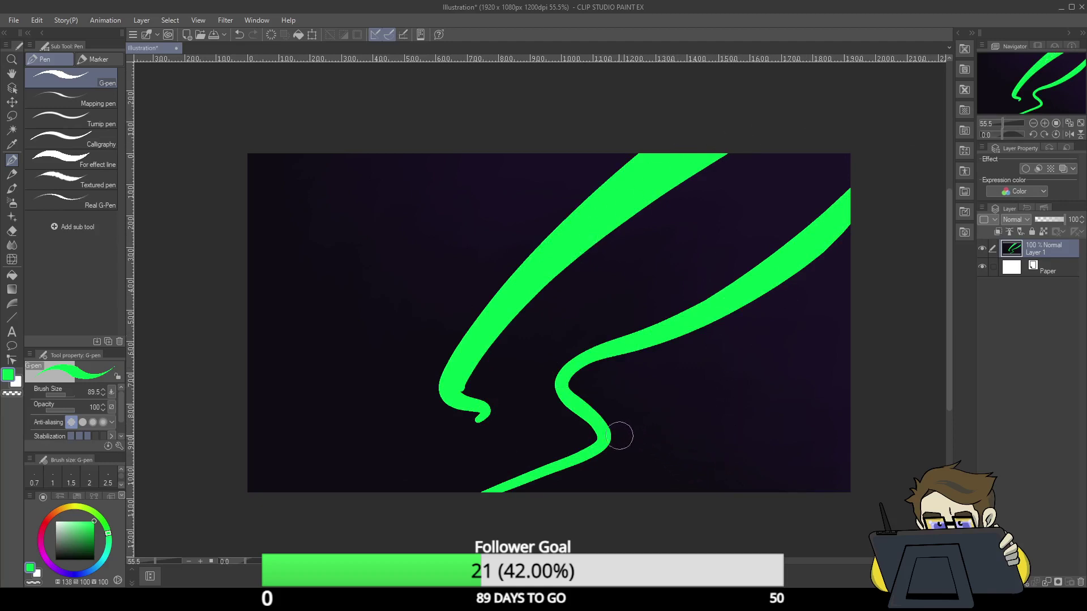
- Add three thin tapered green streaks below the winding ribbon, sweeping up toward the canvas's right edge
drag(612, 436, 850, 338)
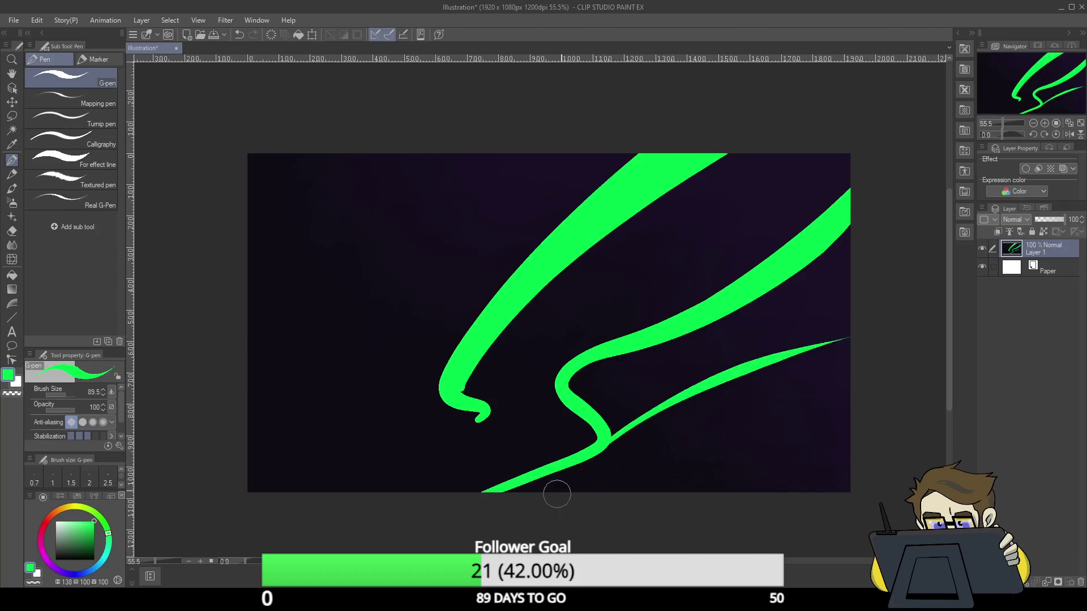
mouse_move(553, 492)
mouse_down()
mouse_move(778, 412)
mouse_move(908, 386)
mouse_up()
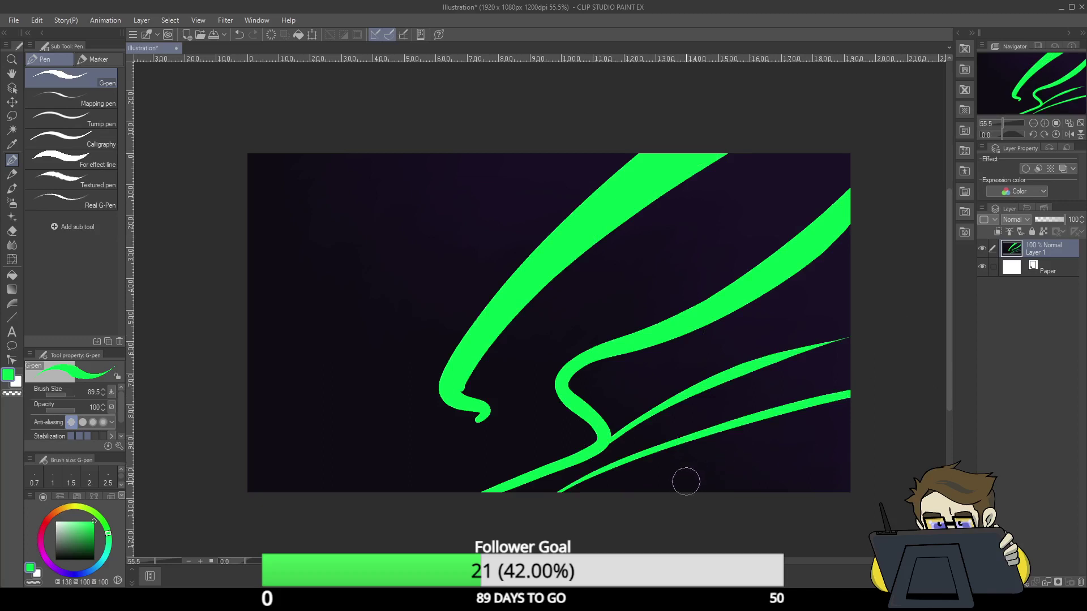
drag(712, 472, 836, 444)
- Add thin side strands and hooked tips around the lower bends of both green ribbons and thicken the right ribbon
drag(477, 373, 643, 245)
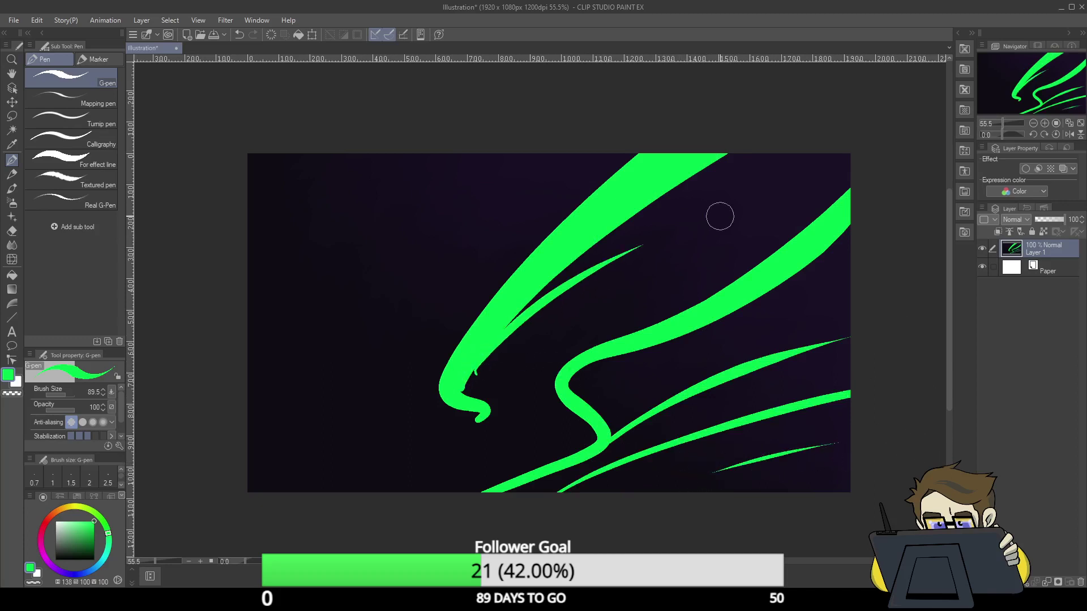
drag(447, 419, 589, 195)
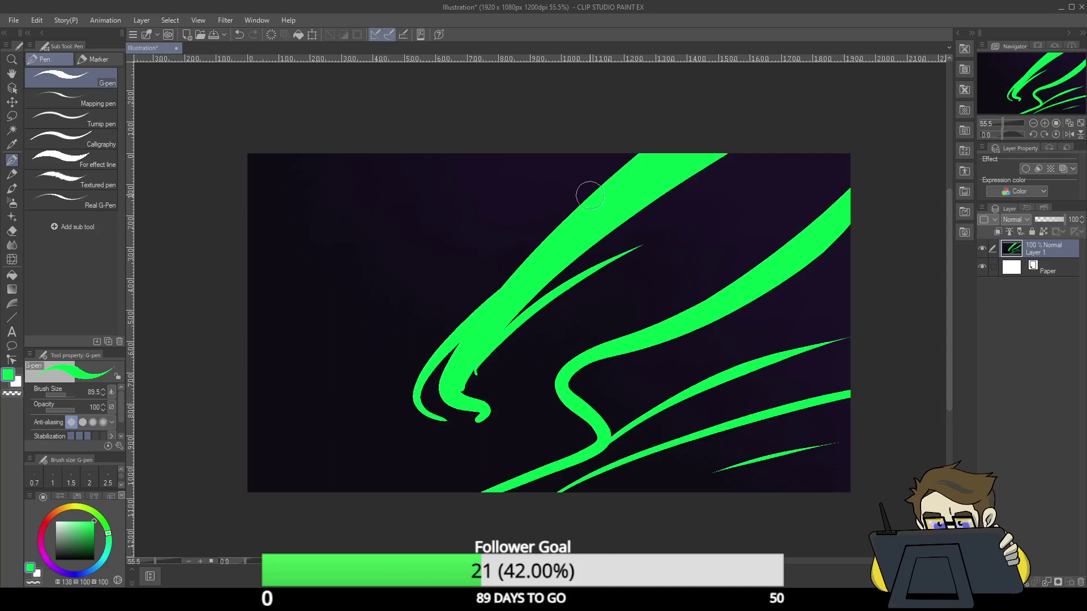
mouse_move(480, 415)
mouse_down()
mouse_move(555, 421)
mouse_move(565, 364)
mouse_move(605, 341)
mouse_up()
drag(552, 396, 562, 422)
drag(571, 352, 757, 286)
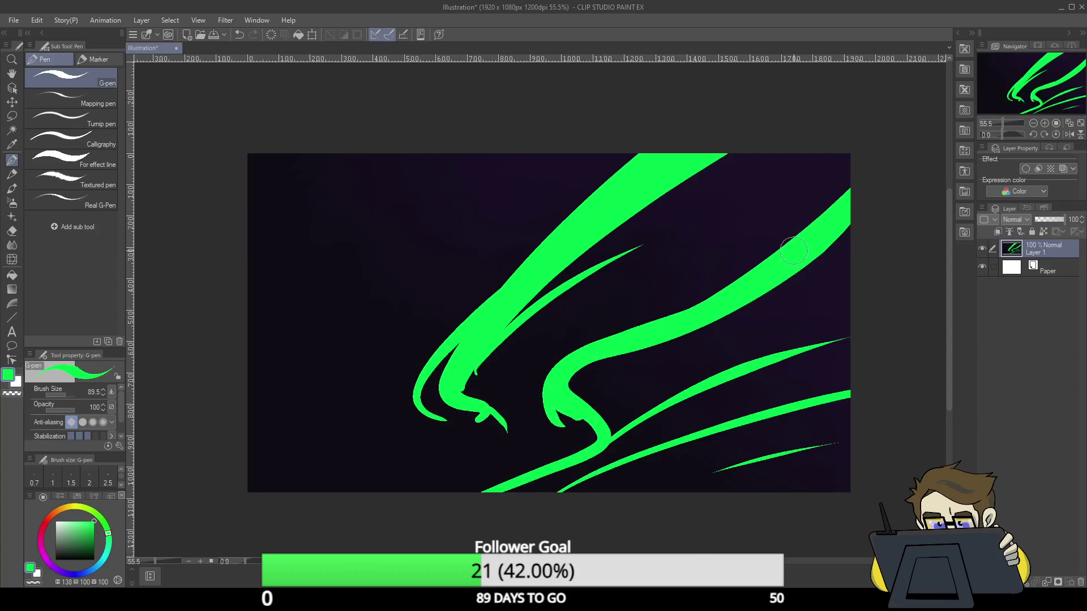
- Paint a sharply bent green ribbon in the canvas's left half and widen its upper part along the top edge
mouse_move(392, 456)
mouse_down()
mouse_move(297, 405)
mouse_move(298, 386)
mouse_move(397, 279)
mouse_move(466, 96)
mouse_move(483, 119)
mouse_move(461, 200)
mouse_move(396, 296)
mouse_move(300, 394)
mouse_up()
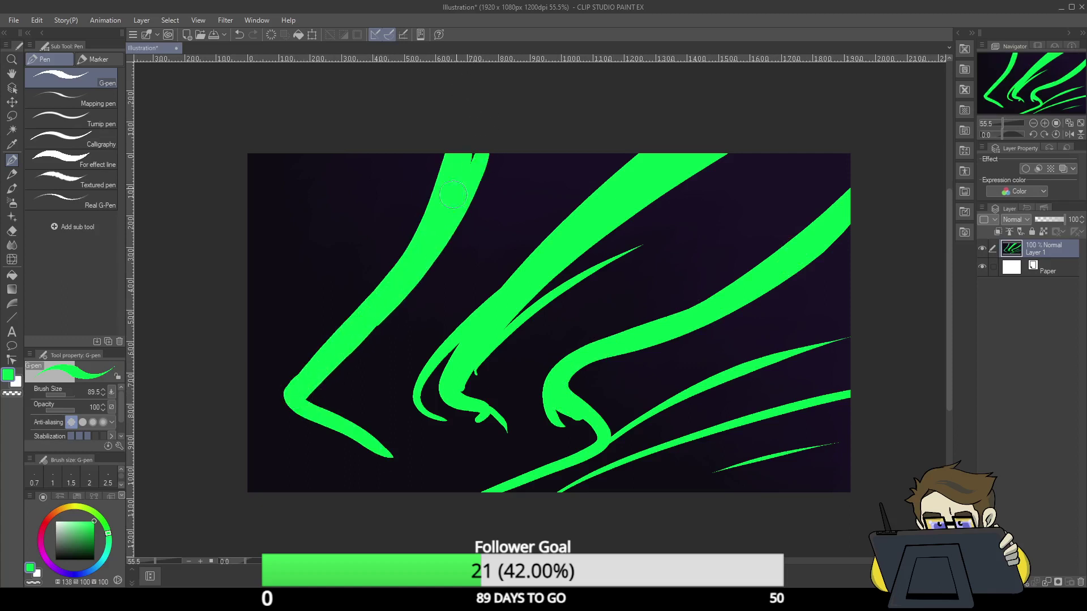
mouse_move(423, 131)
mouse_down()
mouse_move(412, 232)
mouse_move(378, 289)
mouse_up()
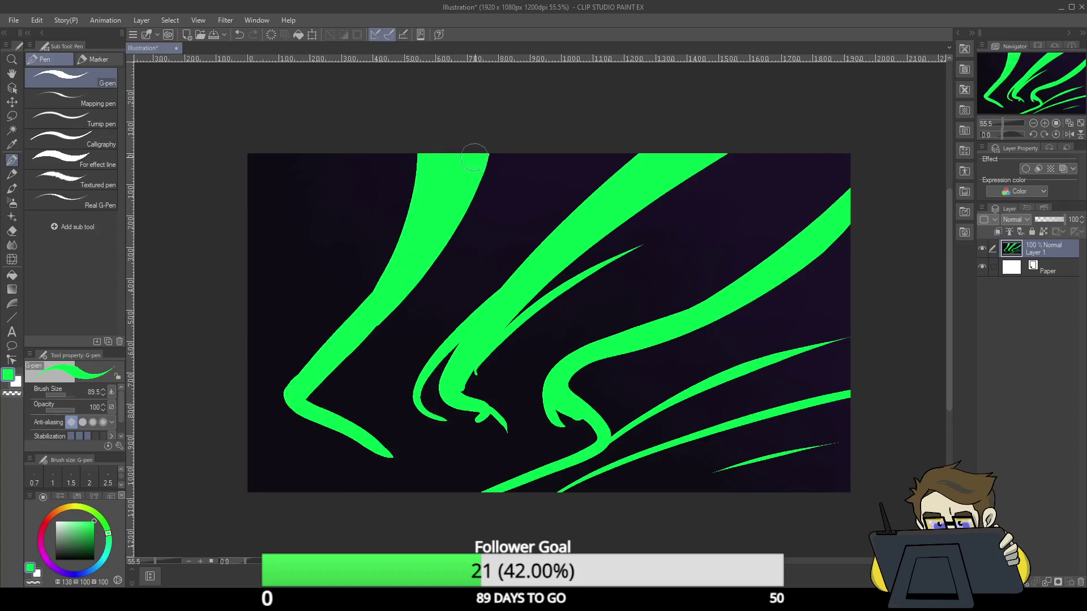
mouse_move(399, 244)
mouse_down()
mouse_move(373, 153)
mouse_move(398, 205)
mouse_move(394, 141)
mouse_move(414, 204)
mouse_up()
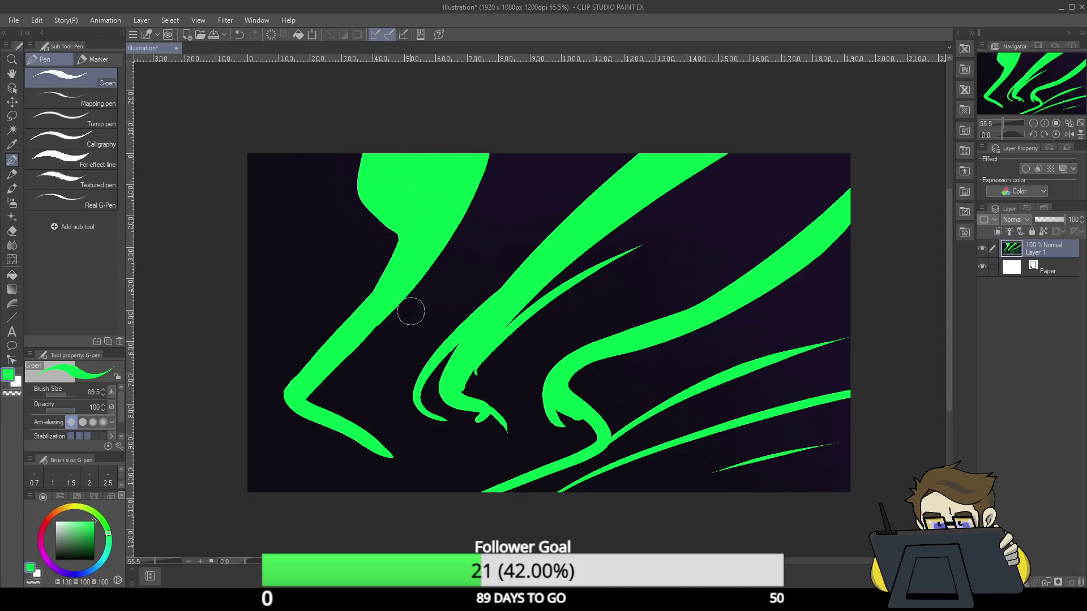
- Paint a tapered green ribbon from the canvas's upper-left corner and a short one at the left edge
mouse_move(337, 294)
mouse_down()
mouse_move(339, 255)
mouse_move(257, 130)
mouse_move(299, 220)
mouse_up()
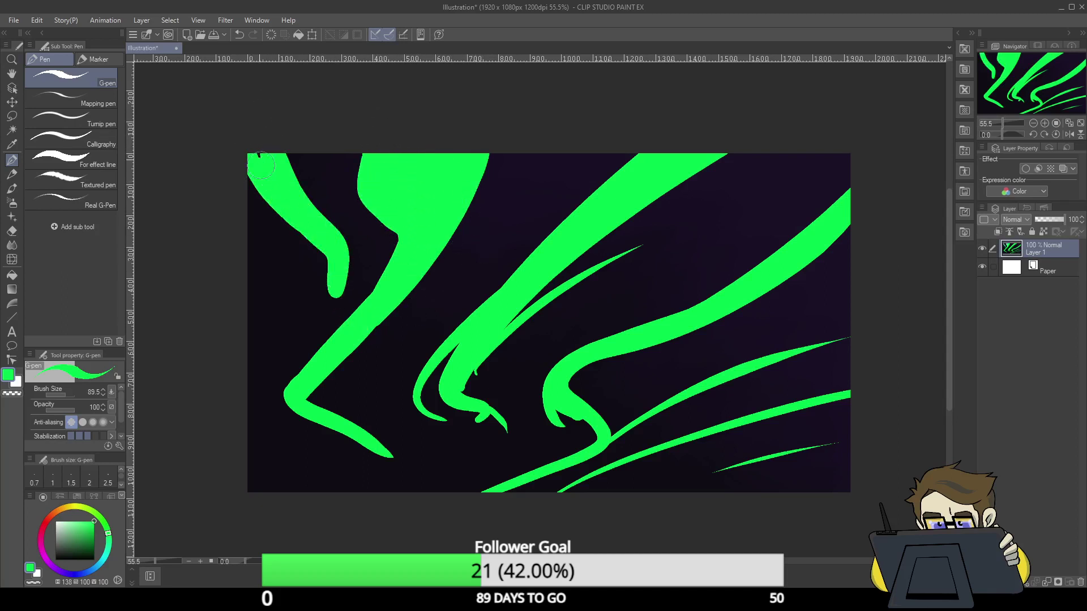
drag(325, 282, 317, 340)
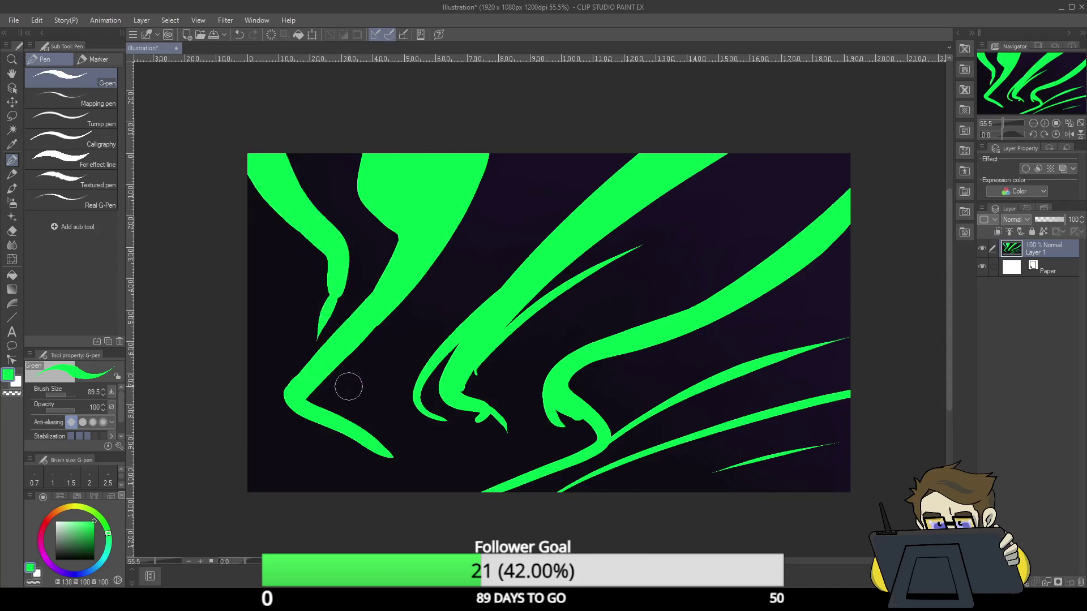
drag(243, 327, 292, 356)
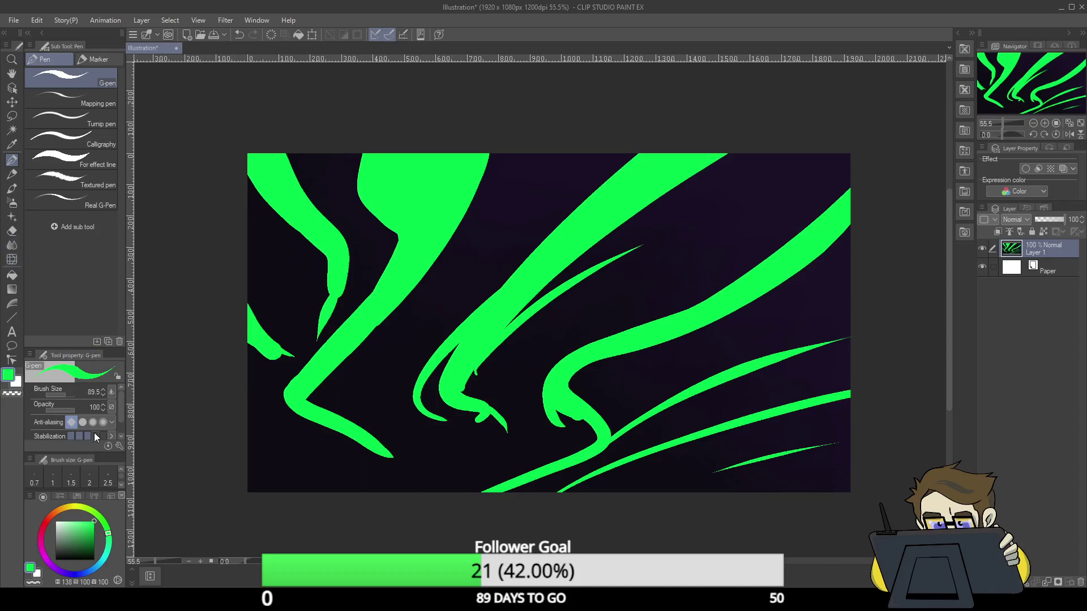
- Try pale green highlights (H 138, S 29, V 100) over the middle and right ribbons with transparent pixels locked
drag(94, 530, 66, 521)
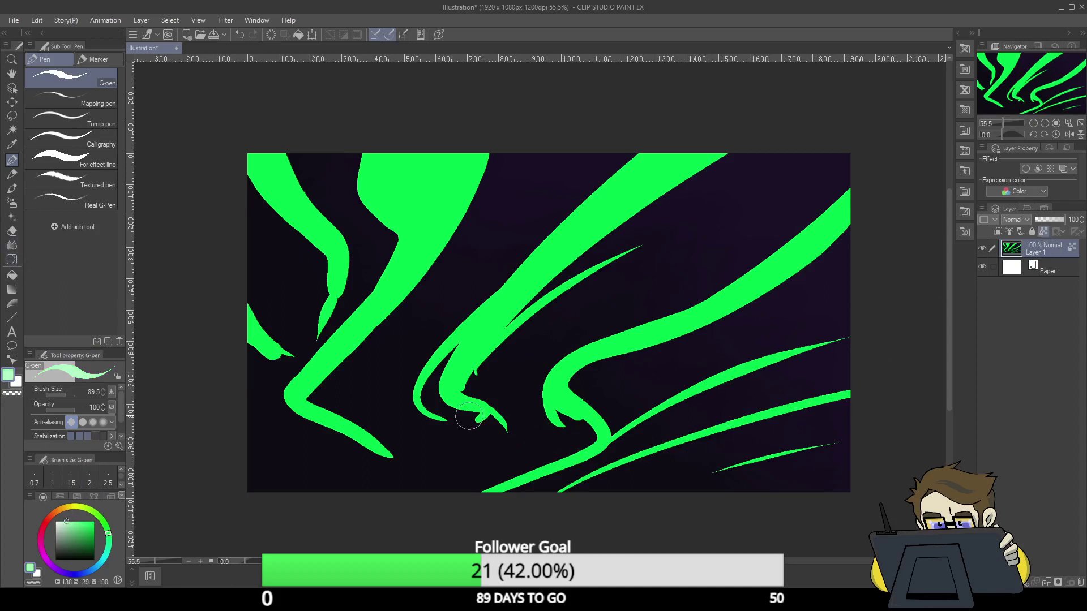
mouse_move(453, 401)
mouse_down()
mouse_move(464, 351)
mouse_move(446, 399)
mouse_move(485, 325)
mouse_move(452, 383)
mouse_move(472, 357)
mouse_move(465, 405)
mouse_move(480, 413)
mouse_move(454, 403)
mouse_move(493, 331)
mouse_up()
mouse_move(431, 359)
mouse_down()
mouse_move(623, 198)
mouse_move(696, 159)
mouse_up()
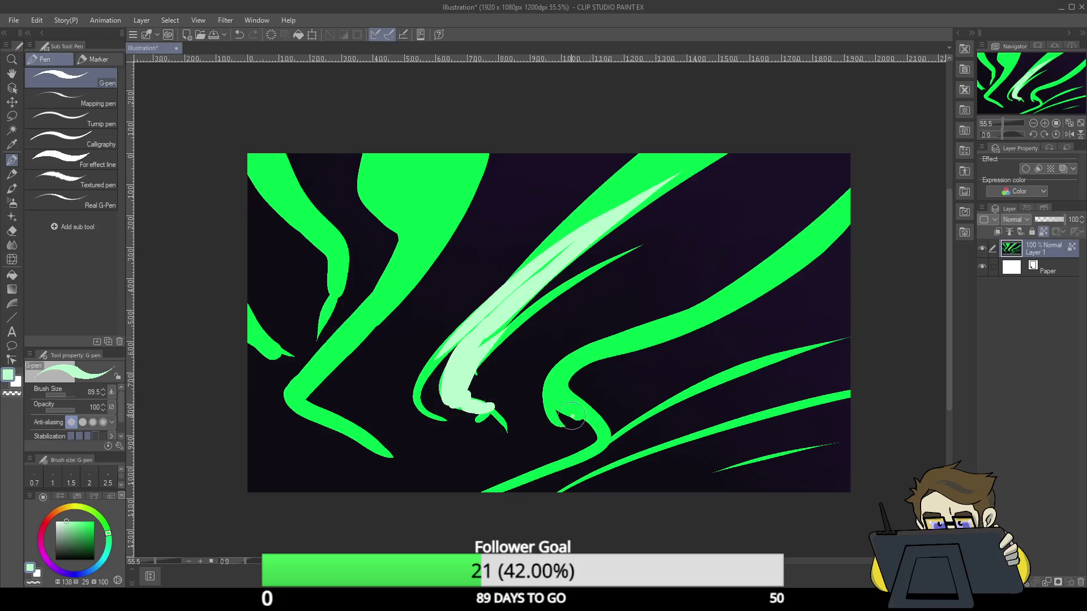
drag(572, 417, 556, 371)
mouse_move(556, 371)
mouse_down()
mouse_move(617, 444)
mouse_move(673, 334)
mouse_move(696, 323)
mouse_up()
mouse_move(609, 447)
mouse_down()
mouse_move(583, 483)
mouse_move(637, 488)
mouse_move(767, 450)
mouse_up()
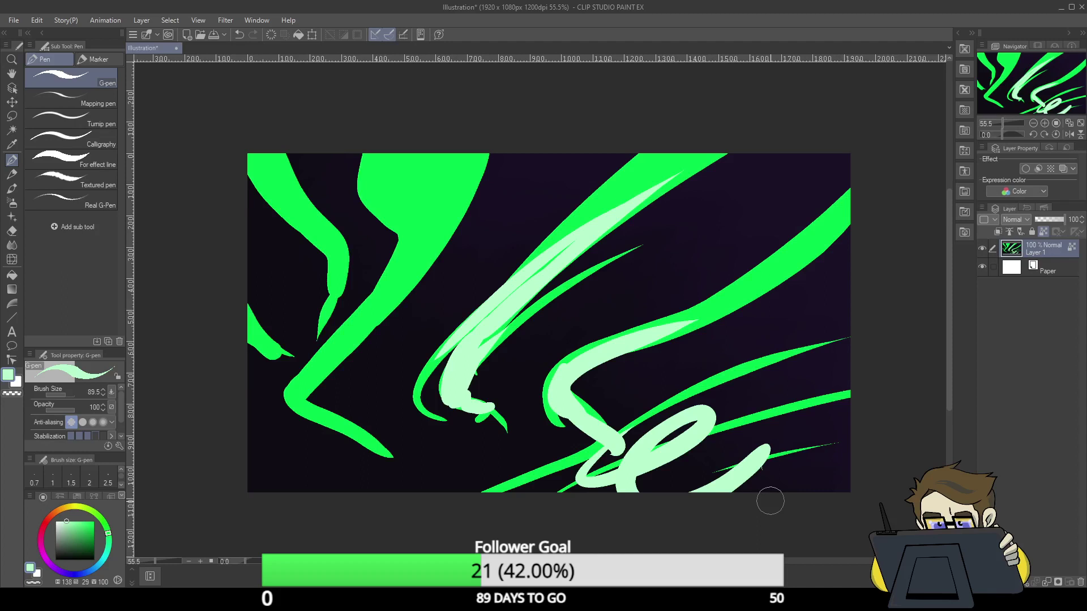
- Undo the pale highlights and all the green ribbons and streaks, back to the bare dark night sky
key(ctrl+z)
key(ctrl+z)
key(ctrl+z)
key(ctrl+z)
key(ctrl+z)
key(ctrl+z)
key(ctrl+z)
key(ctrl+z)
key(ctrl+z)
key(ctrl+z)
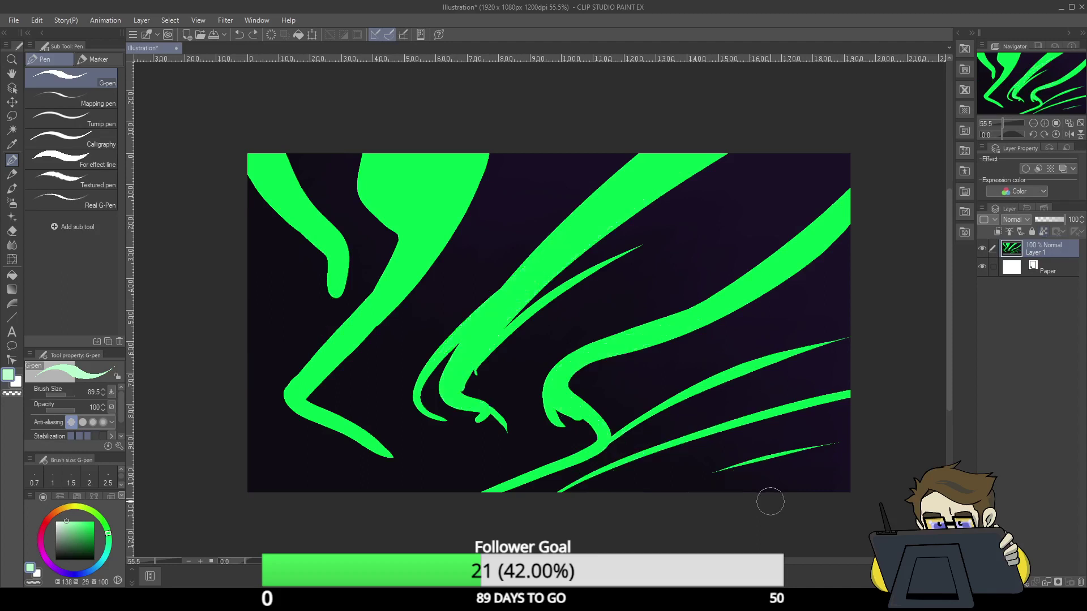
key(ctrl+z)
key(ctrl+z)
key(ctrl+z)
key(ctrl+z)
key(ctrl+z)
key(ctrl+z)
key(ctrl+z)
key(ctrl+z)
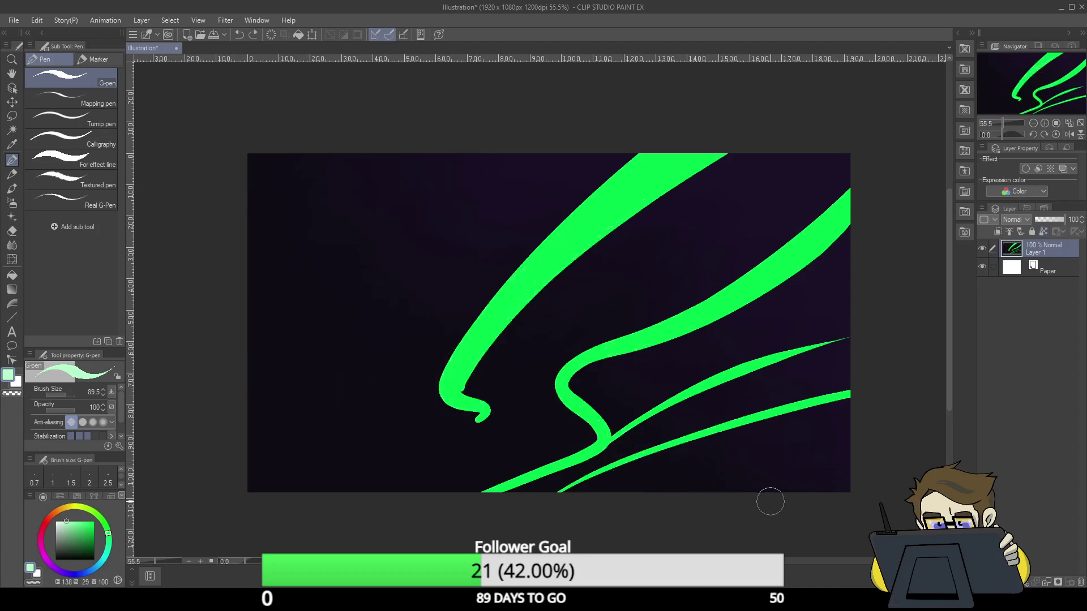
key(ctrl+z)
key(ctrl+z)
key(ctrl+z)
key(ctrl+z)
key(ctrl+z)
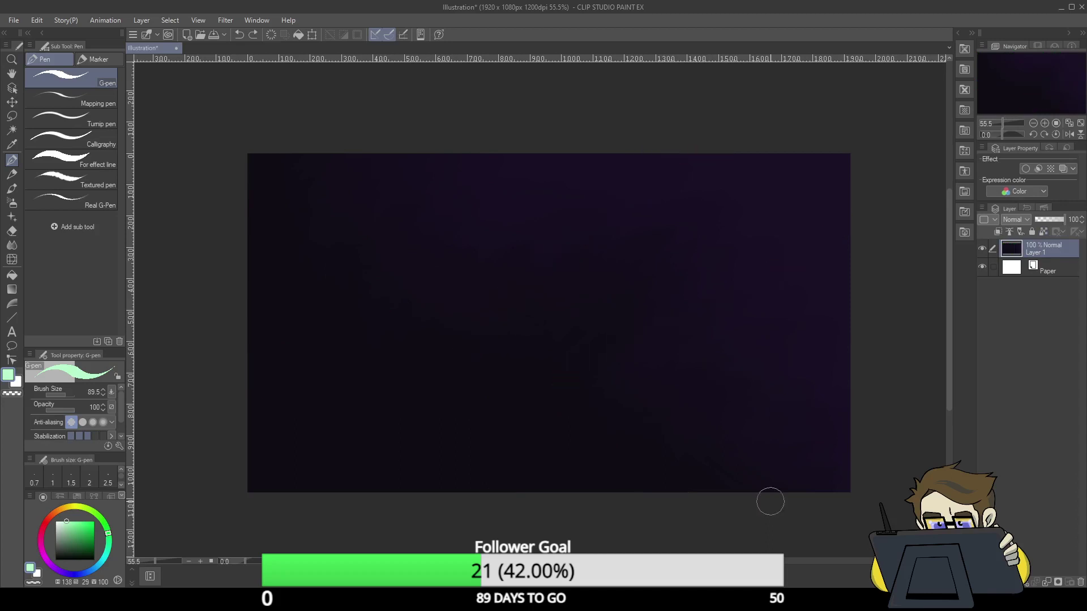
- On a new layer, paint a thin winding mint-green ribbon (H 138, S 55, V 100) from the canvas's lower-left corner to its upper-right edge
key(ctrl+shift+n)
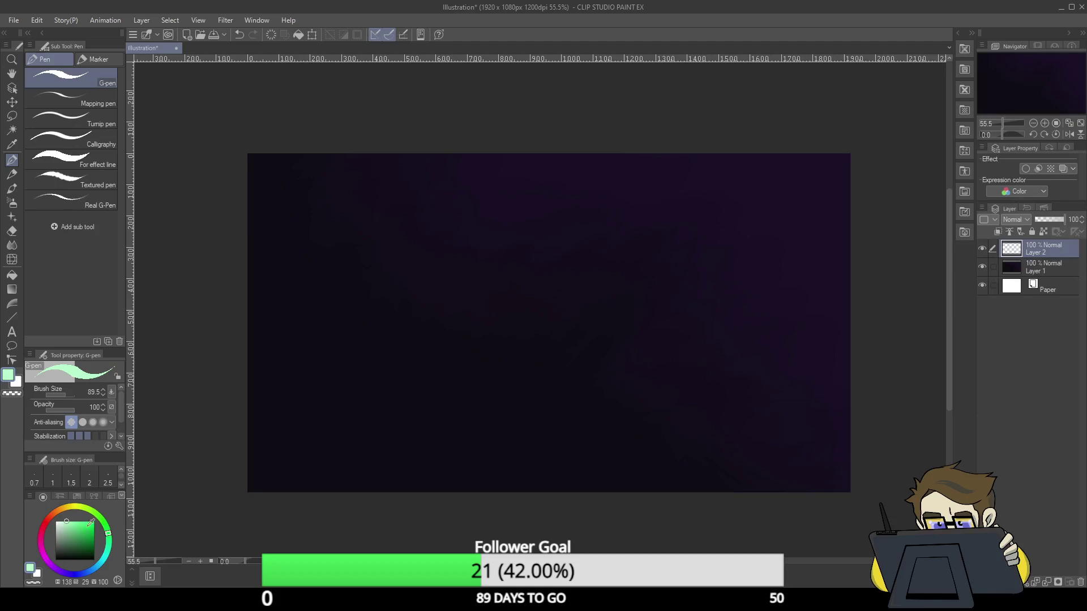
drag(90, 523, 79, 518)
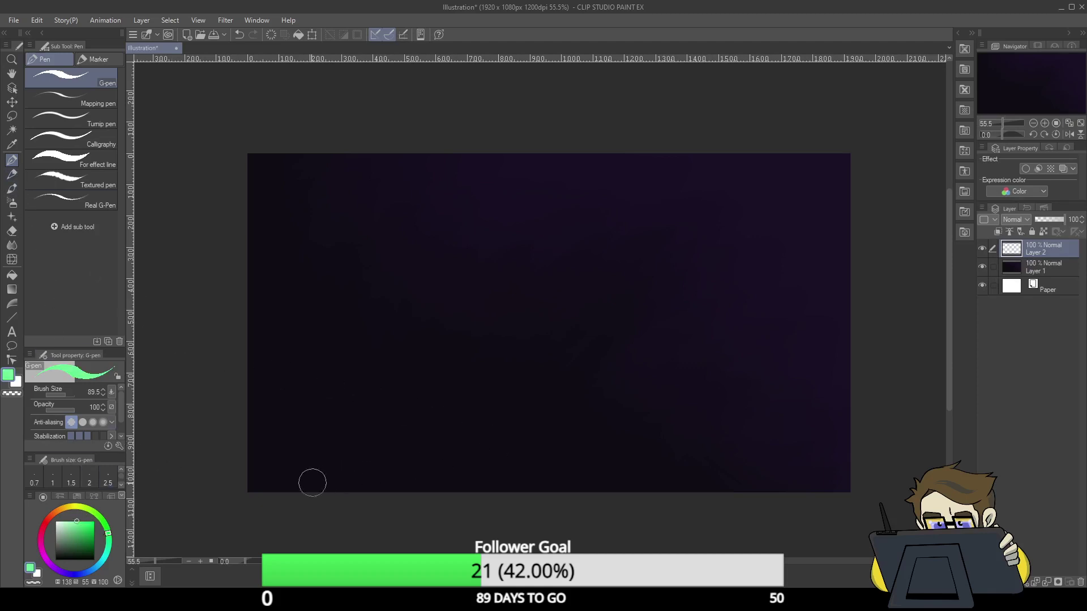
mouse_move(257, 498)
mouse_down()
mouse_move(493, 403)
mouse_move(454, 363)
mouse_move(509, 320)
mouse_move(899, 171)
mouse_up()
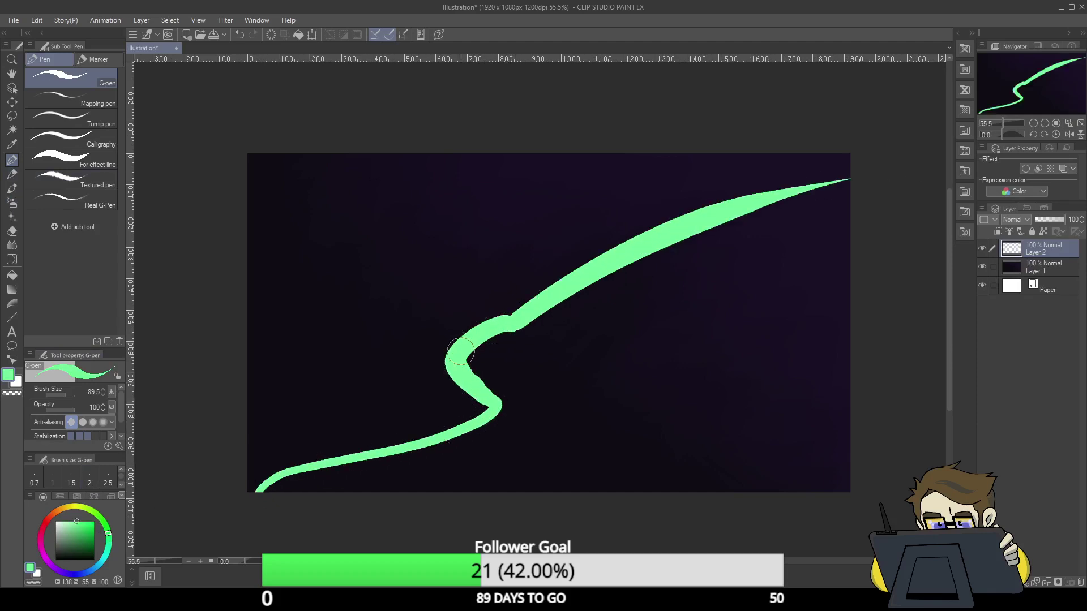
- Widen the ribbon's upper arm into a broad solid band reaching the canvas's right edge and thicken its bend and lower tail
mouse_move(461, 351)
mouse_down()
mouse_move(604, 254)
mouse_move(925, 158)
mouse_up()
drag(465, 356, 917, 199)
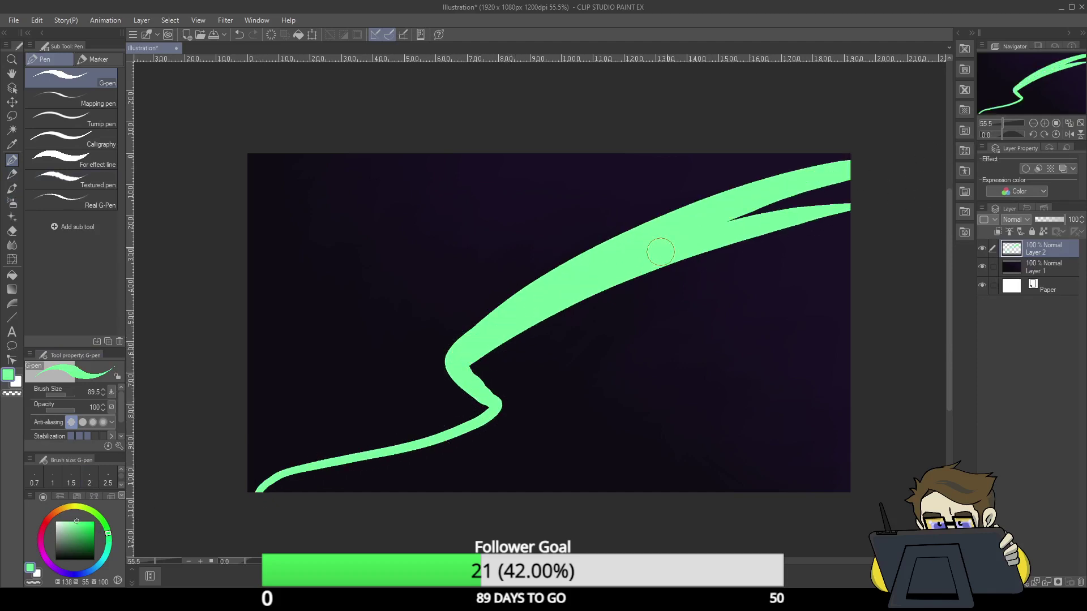
drag(661, 252, 862, 195)
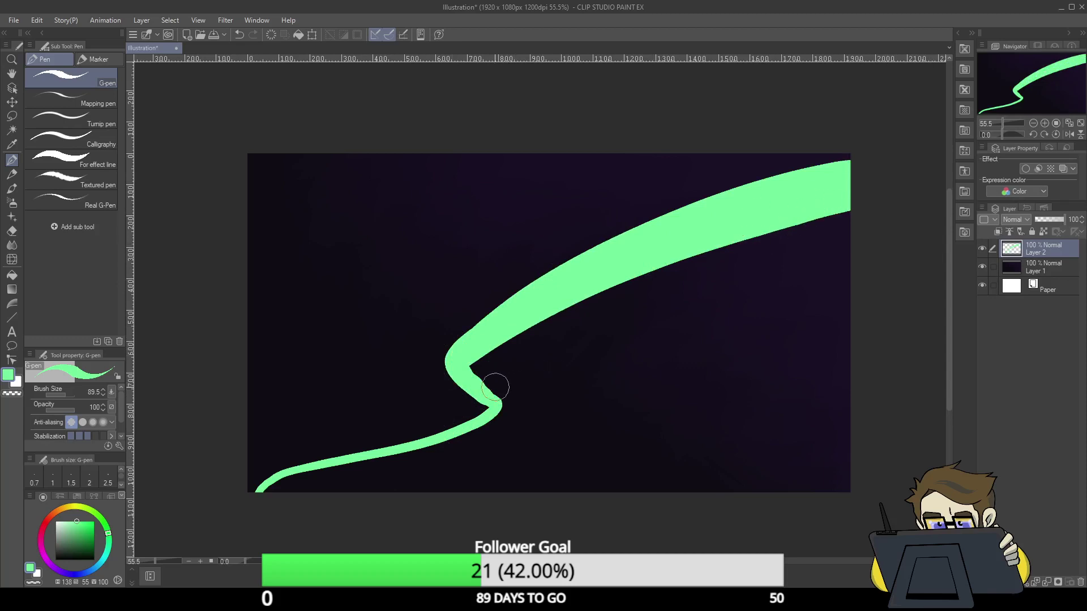
drag(473, 365, 918, 213)
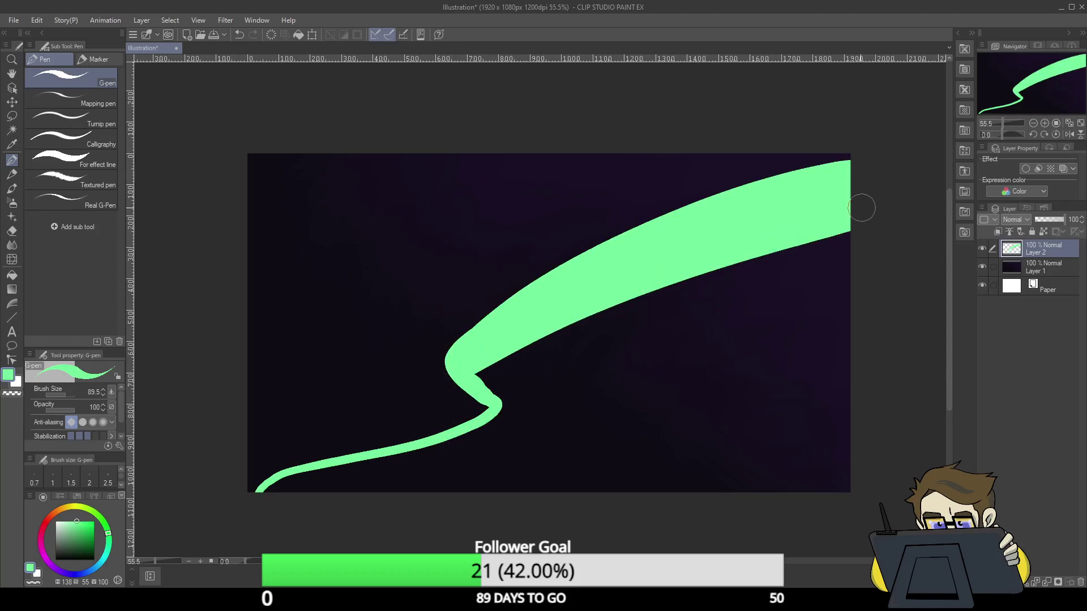
mouse_move(489, 367)
mouse_down()
mouse_move(499, 402)
mouse_move(513, 368)
mouse_move(536, 351)
mouse_move(497, 388)
mouse_up()
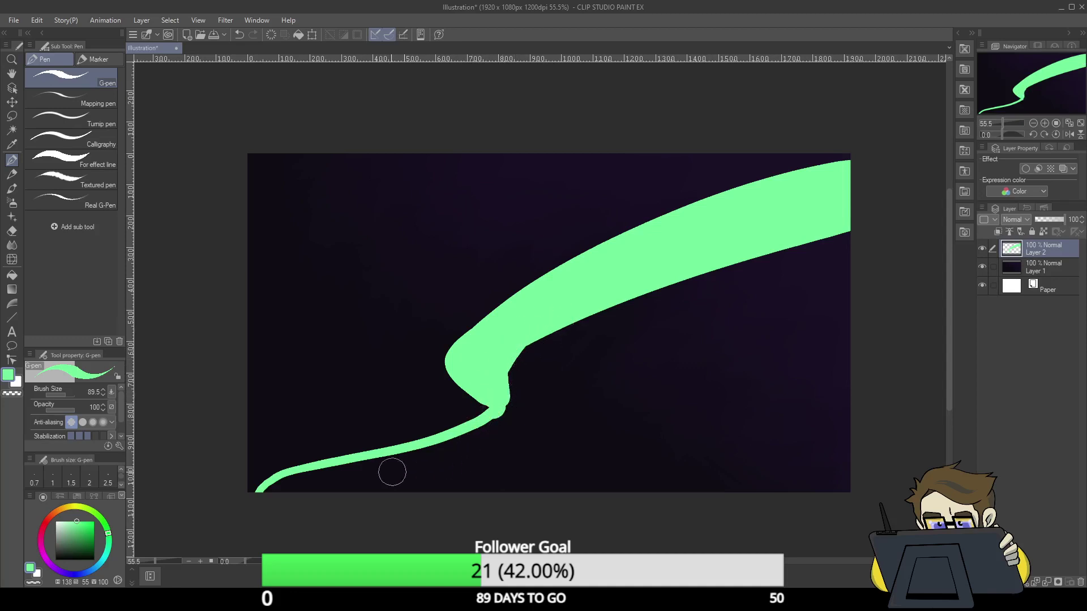
drag(266, 491, 497, 412)
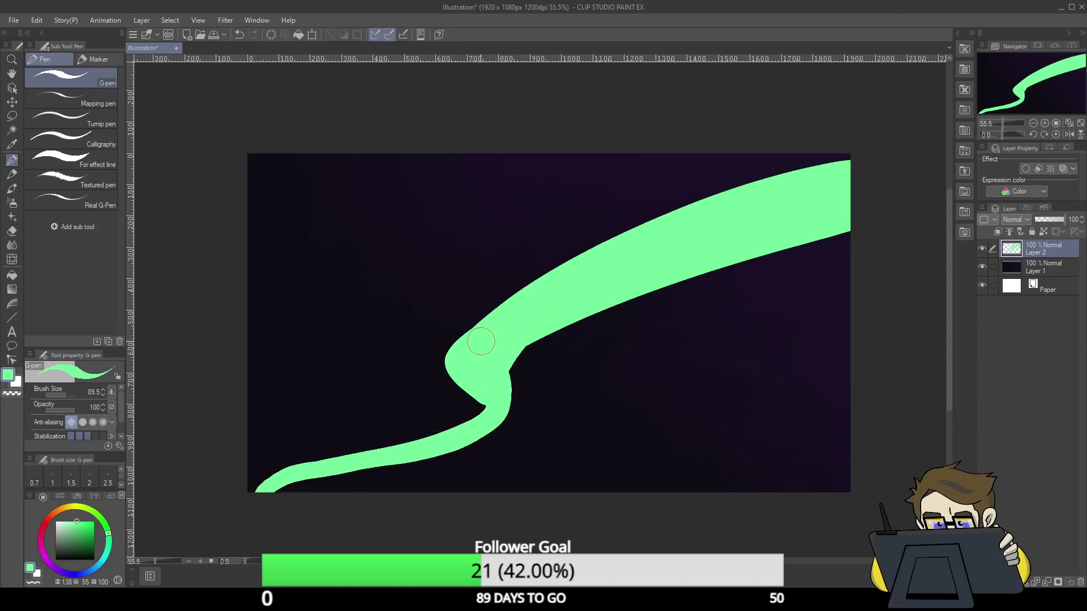
- Lock the layer's transparent pixels and paint the lower tail and a thin upper-arm streak yellow-green (H 93, S 80, V 95)
click(95, 513)
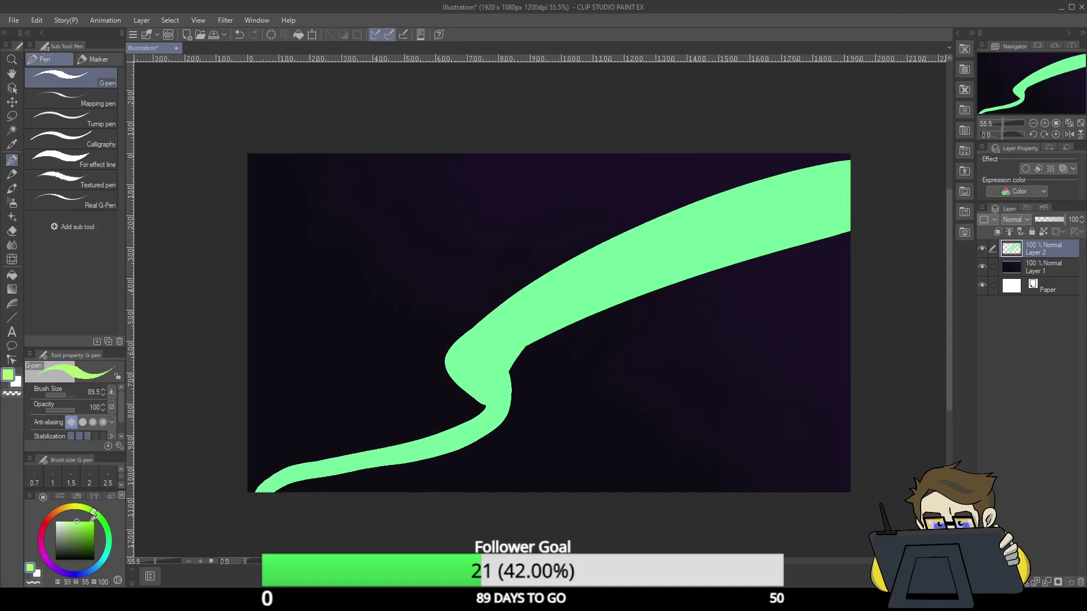
click(86, 523)
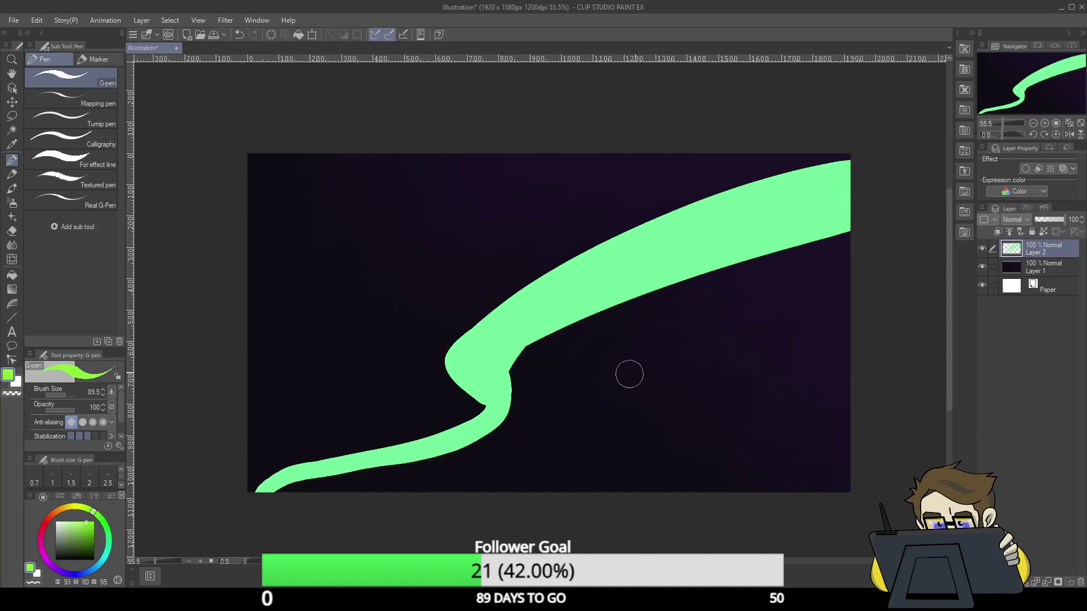
click(1043, 232)
drag(258, 491, 444, 451)
drag(526, 313, 639, 248)
- Paint the bend, the tail's upper edge and the lower half of the upper arm pale green (H 138, S 39, V 100)
click(103, 526)
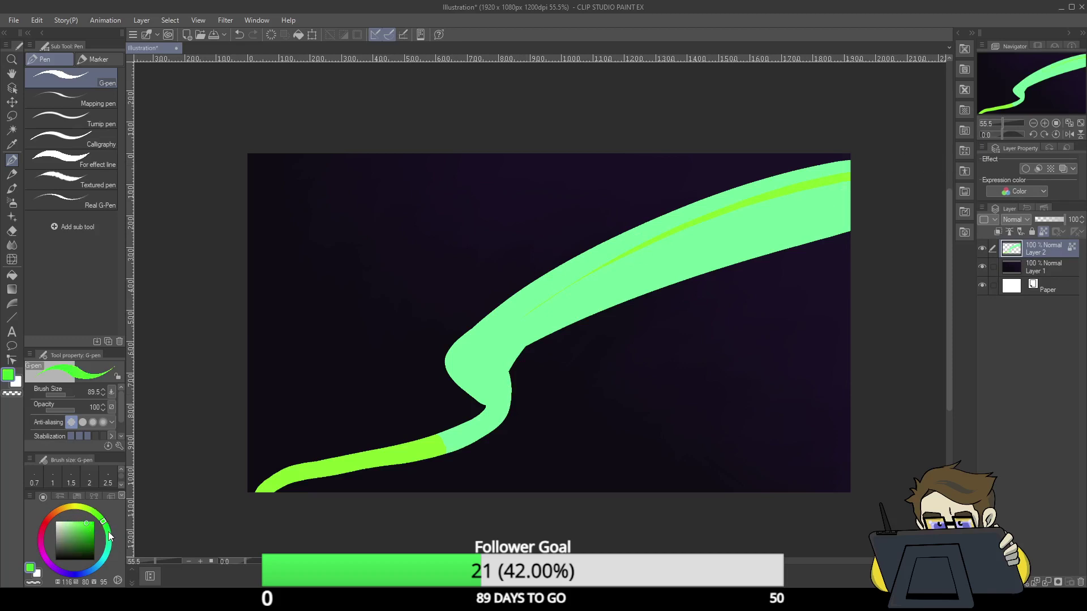
click(70, 521)
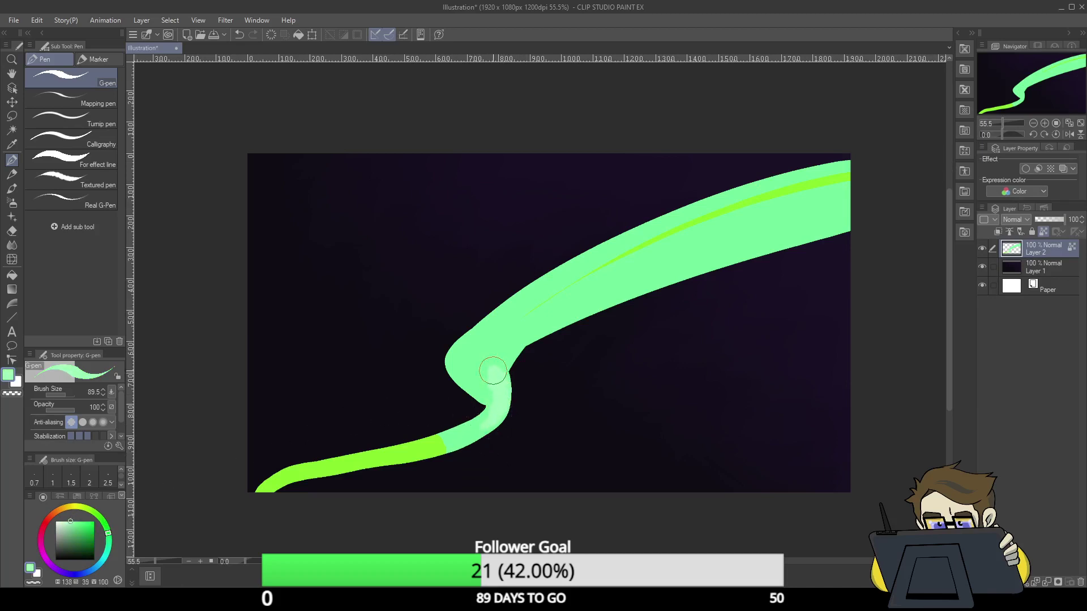
mouse_move(495, 400)
mouse_down()
mouse_move(469, 369)
mouse_move(466, 381)
mouse_move(471, 332)
mouse_move(510, 315)
mouse_move(525, 334)
mouse_up()
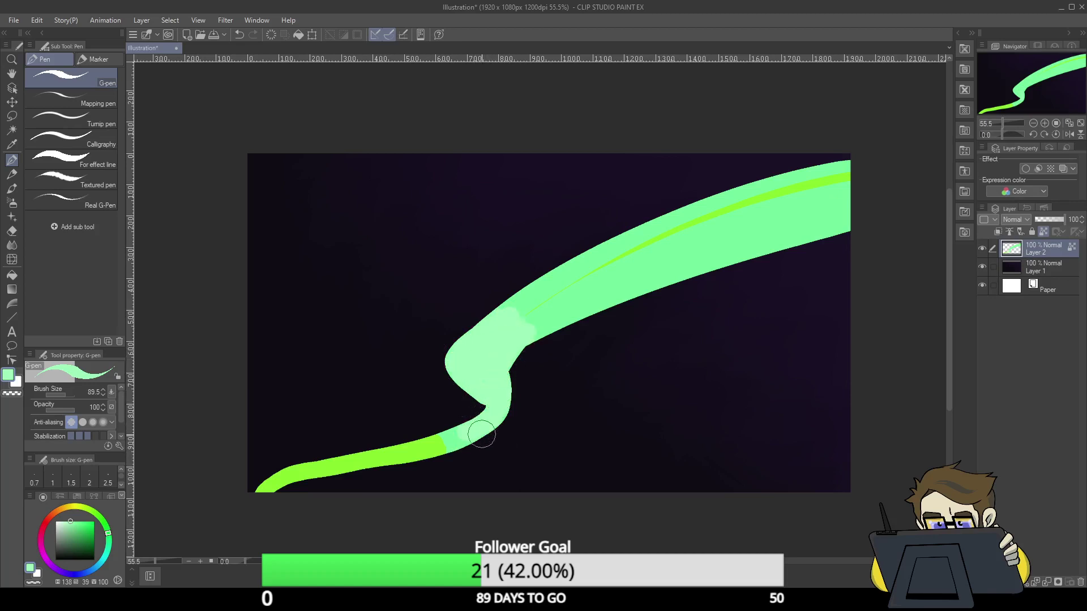
drag(313, 467, 499, 414)
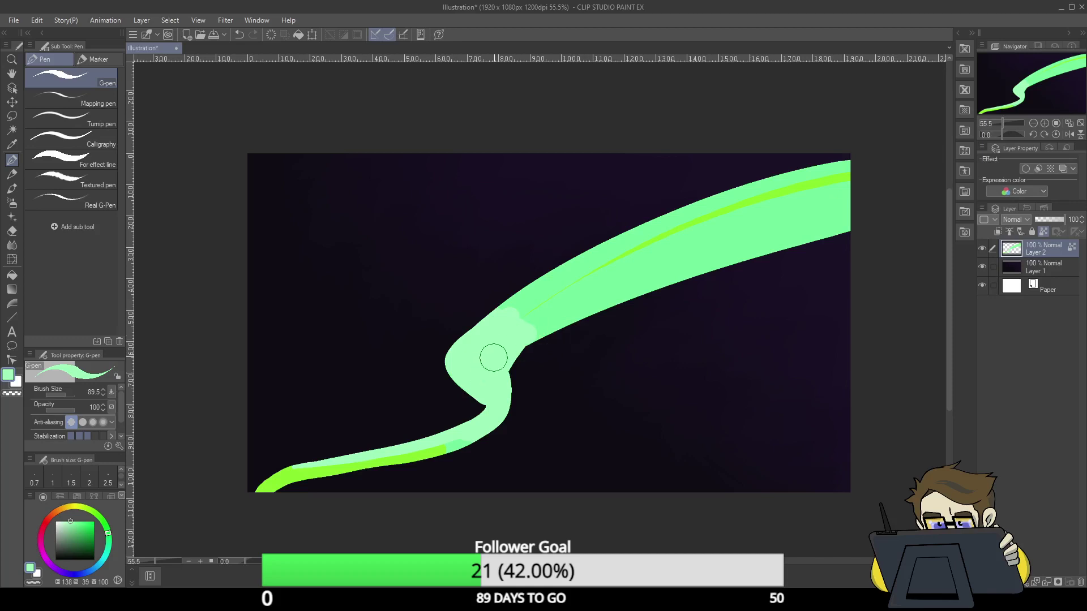
mouse_move(493, 357)
mouse_down()
mouse_move(632, 266)
mouse_move(912, 187)
mouse_up()
mouse_move(520, 346)
mouse_down()
mouse_move(664, 266)
mouse_move(883, 214)
mouse_up()
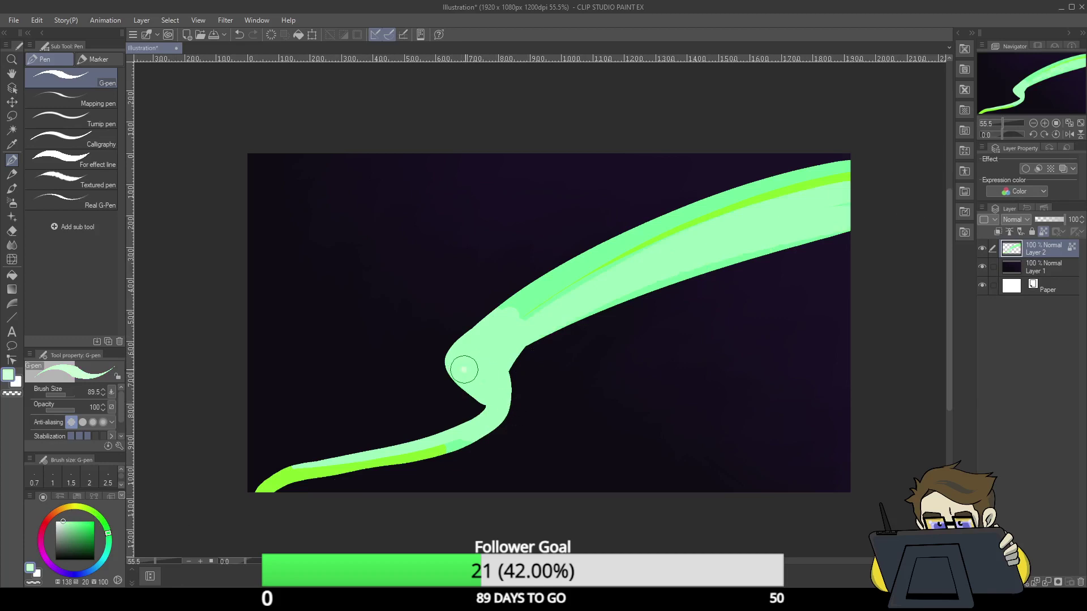
- Add very pale green highlights (H 138, S 20, V 100) on the bend, along the tail and inside the upper arm
drag(465, 370, 499, 375)
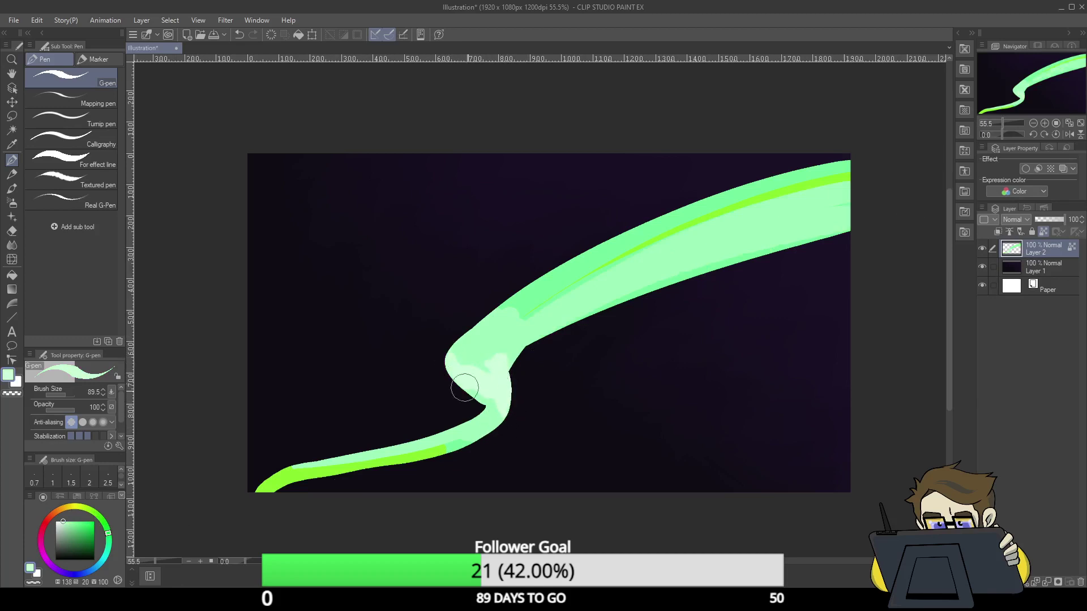
drag(293, 469, 496, 424)
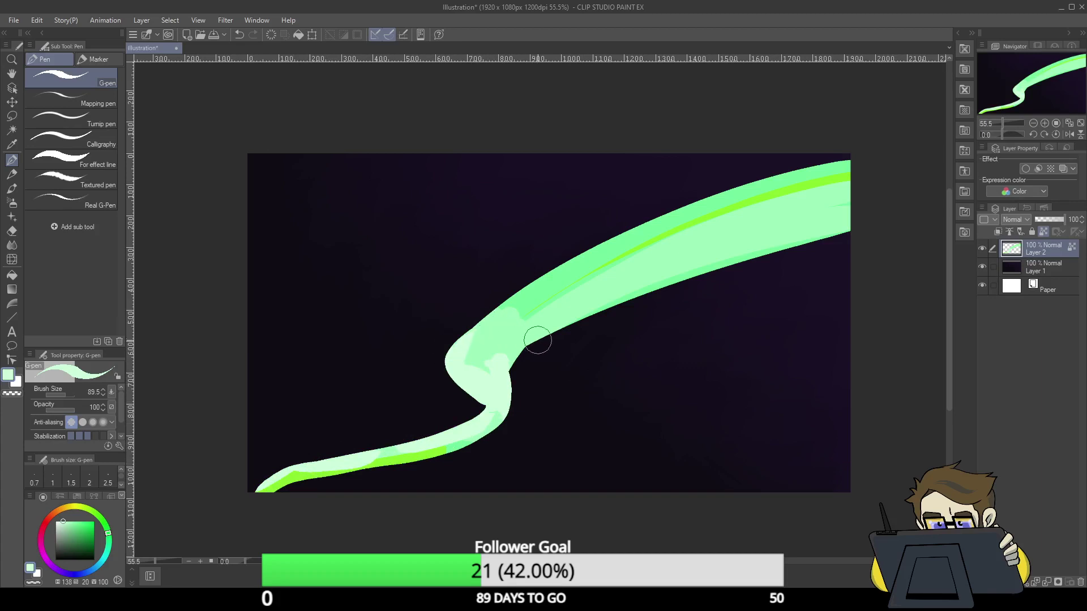
drag(517, 352, 702, 248)
mouse_move(493, 360)
mouse_down()
mouse_move(648, 272)
mouse_move(704, 257)
mouse_move(535, 330)
mouse_move(821, 220)
mouse_up()
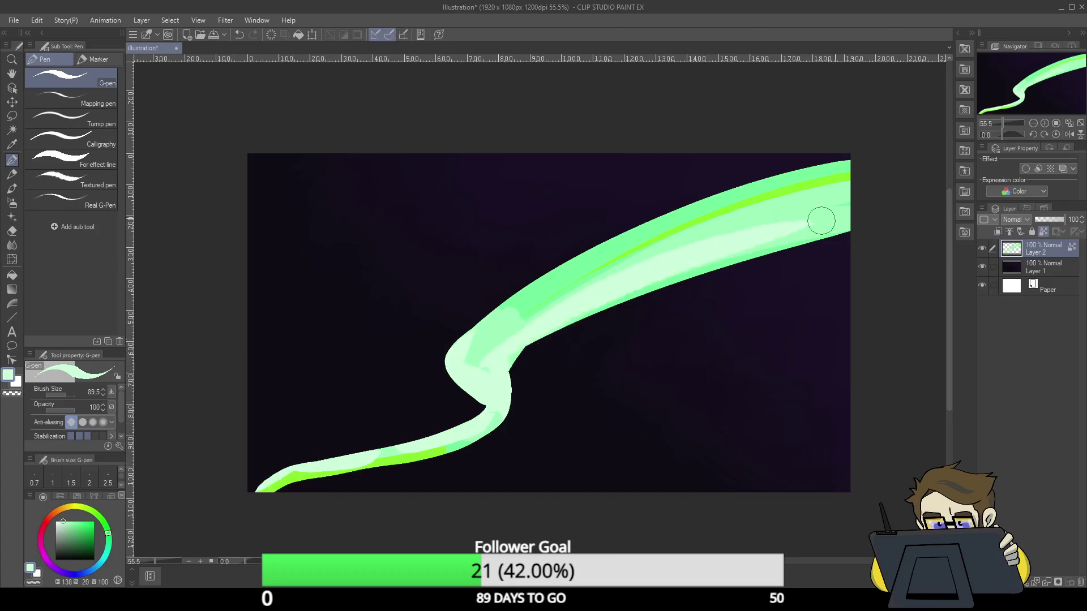
- Smear the ribbon's upper arm and lower tail upward into the sky with the Soothing watercolor blender and soften the arm's lower edge
click(12, 249)
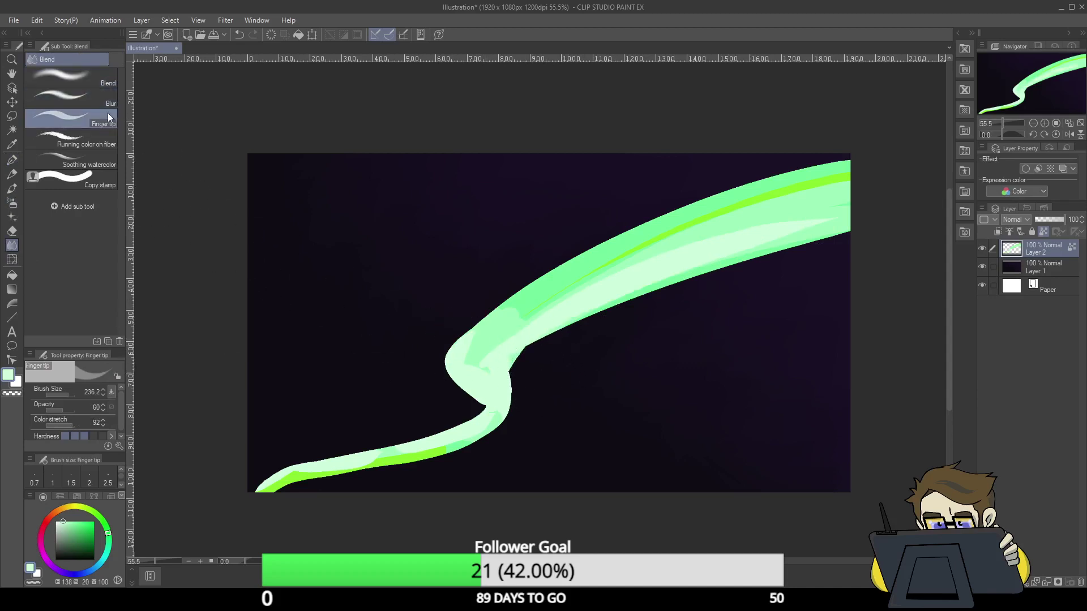
click(104, 164)
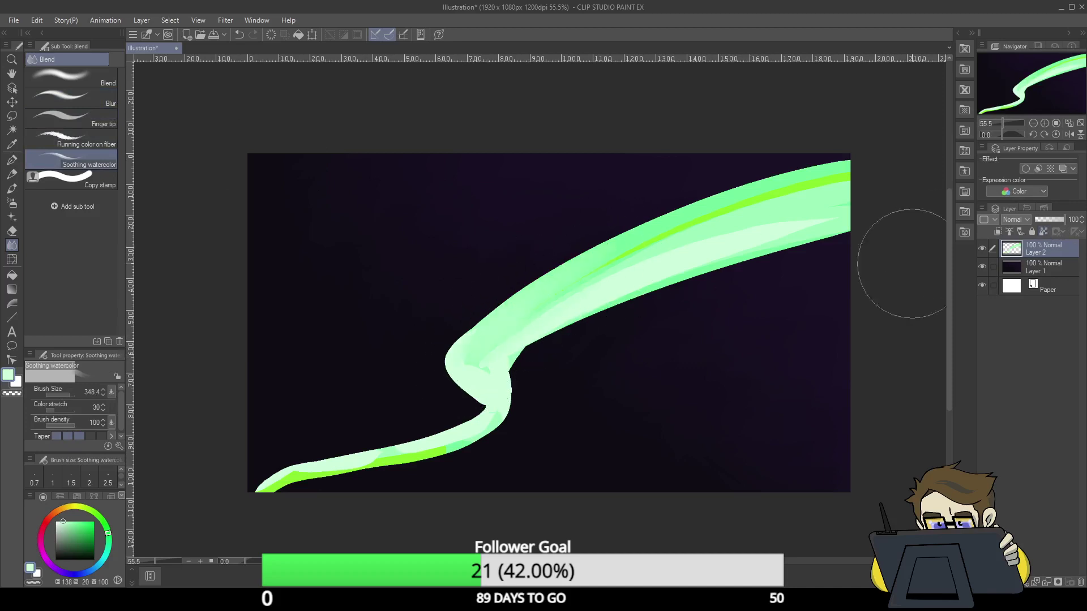
mouse_move(466, 323)
mouse_down()
mouse_move(520, 288)
mouse_move(633, 231)
mouse_move(539, 301)
mouse_move(667, 234)
mouse_move(604, 257)
mouse_move(861, 163)
mouse_move(636, 223)
mouse_move(464, 337)
mouse_move(527, 269)
mouse_move(754, 170)
mouse_move(449, 321)
mouse_move(566, 239)
mouse_move(818, 151)
mouse_move(483, 281)
mouse_move(700, 170)
mouse_move(732, 142)
mouse_move(448, 271)
mouse_move(736, 132)
mouse_move(484, 271)
mouse_move(702, 140)
mouse_move(503, 241)
mouse_move(659, 123)
mouse_move(442, 274)
mouse_move(641, 131)
mouse_move(471, 217)
mouse_move(460, 335)
mouse_move(508, 171)
mouse_move(503, 132)
mouse_move(519, 243)
mouse_move(540, 150)
mouse_move(526, 227)
mouse_move(608, 152)
mouse_move(589, 209)
mouse_move(707, 110)
mouse_move(720, 203)
mouse_move(769, 148)
mouse_move(754, 168)
mouse_up()
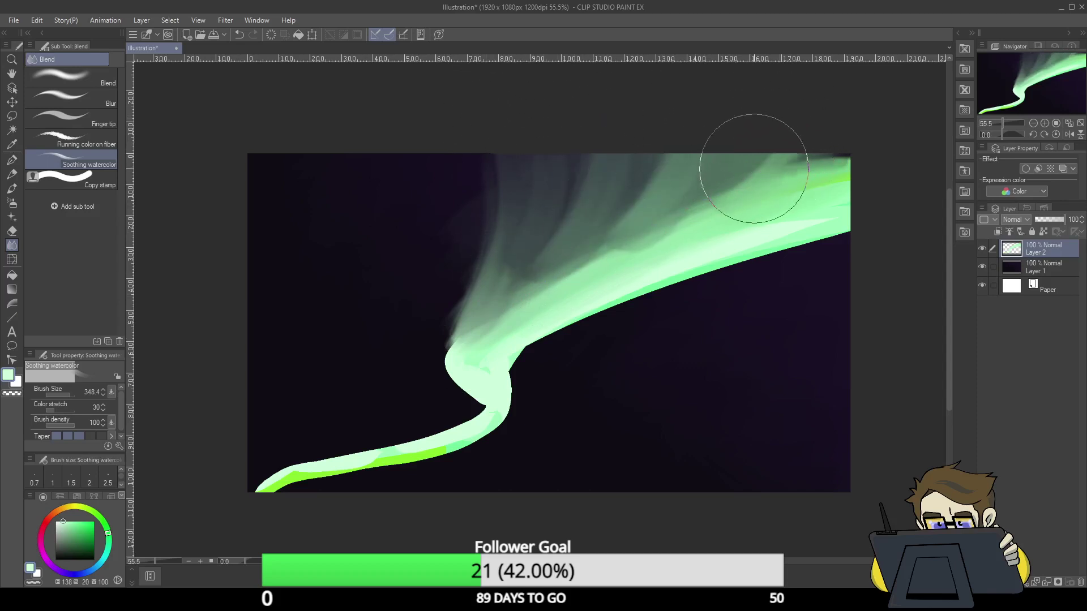
mouse_move(493, 430)
mouse_down()
mouse_move(518, 362)
mouse_move(679, 249)
mouse_move(614, 272)
mouse_move(468, 369)
mouse_move(542, 318)
mouse_move(503, 315)
mouse_move(689, 271)
mouse_up()
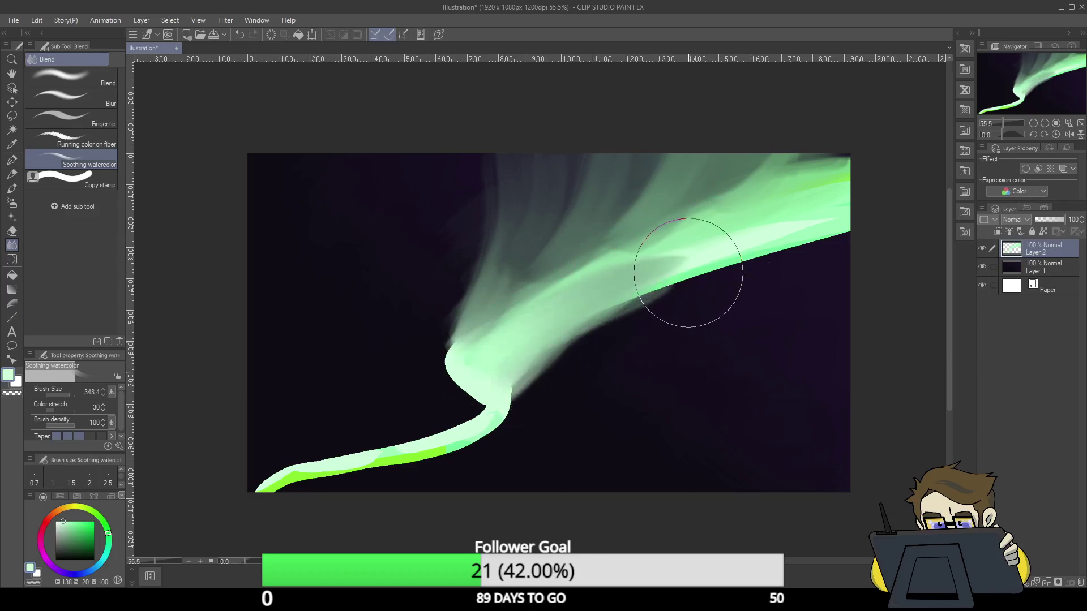
mouse_move(250, 502)
mouse_down()
mouse_move(278, 444)
mouse_move(299, 436)
mouse_move(274, 489)
mouse_move(296, 426)
mouse_move(261, 492)
mouse_move(283, 415)
mouse_move(259, 494)
mouse_move(266, 435)
mouse_move(291, 446)
mouse_move(294, 473)
mouse_move(296, 457)
mouse_move(339, 416)
mouse_move(354, 438)
mouse_move(351, 468)
mouse_move(402, 427)
mouse_move(413, 449)
mouse_up()
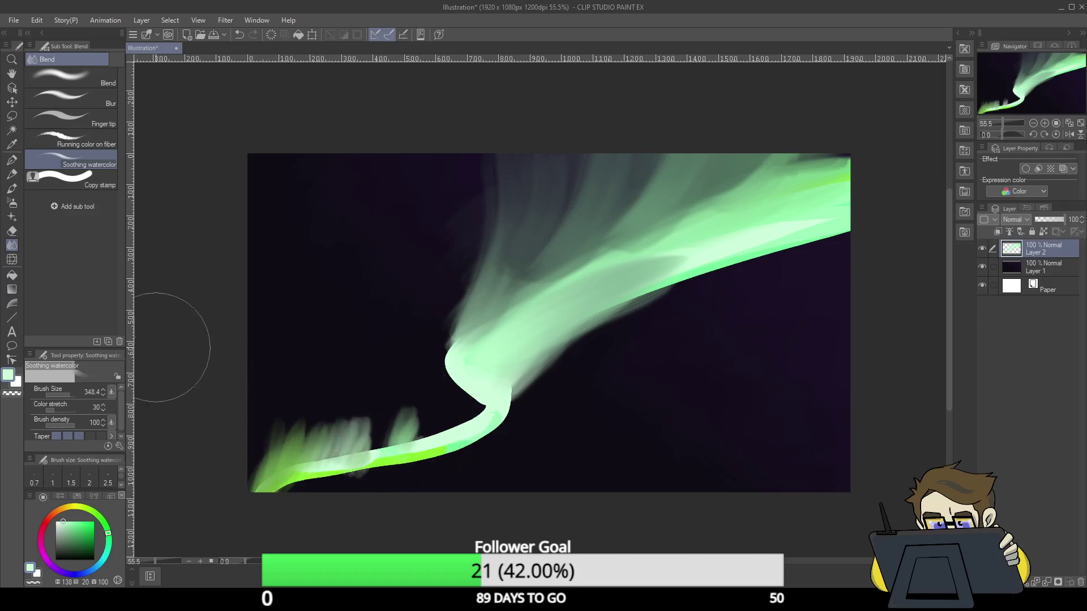
- Smudge the tail and bend with the Finger tip blender, pull a glow up from the bend, and smooth the upper arm along its length
click(103, 128)
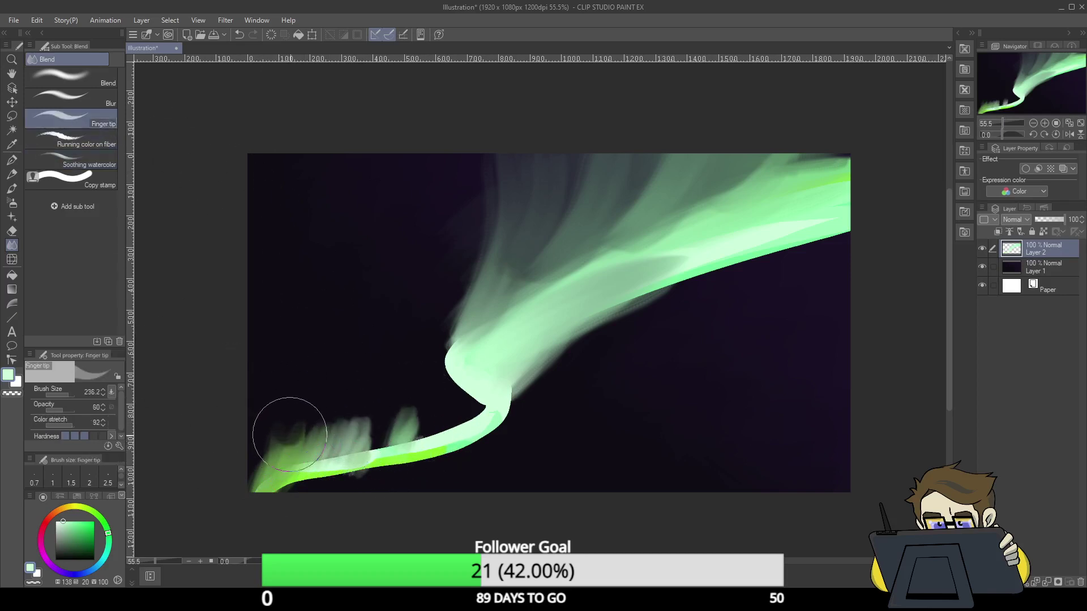
mouse_move(335, 461)
mouse_down()
mouse_move(294, 504)
mouse_move(308, 484)
mouse_move(301, 491)
mouse_move(475, 440)
mouse_move(460, 420)
mouse_move(467, 394)
mouse_move(441, 385)
mouse_move(435, 352)
mouse_move(474, 338)
mouse_move(504, 399)
mouse_move(432, 338)
mouse_move(461, 276)
mouse_move(443, 304)
mouse_move(404, 313)
mouse_move(465, 227)
mouse_move(397, 285)
mouse_move(453, 214)
mouse_move(429, 240)
mouse_move(443, 179)
mouse_move(397, 363)
mouse_move(457, 292)
mouse_move(477, 167)
mouse_move(503, 218)
mouse_move(491, 157)
mouse_move(500, 169)
mouse_move(468, 141)
mouse_move(502, 242)
mouse_move(483, 171)
mouse_move(501, 203)
mouse_move(502, 238)
mouse_move(468, 344)
mouse_move(478, 327)
mouse_move(456, 358)
mouse_move(493, 284)
mouse_move(499, 232)
mouse_move(496, 146)
mouse_up()
mouse_move(498, 315)
mouse_down()
mouse_move(518, 210)
mouse_move(506, 286)
mouse_move(537, 284)
mouse_move(539, 231)
mouse_move(570, 272)
mouse_move(618, 207)
mouse_move(625, 260)
mouse_move(638, 239)
mouse_move(522, 161)
mouse_move(526, 230)
mouse_move(543, 182)
mouse_move(550, 246)
mouse_move(558, 157)
mouse_move(568, 215)
mouse_move(610, 166)
mouse_move(633, 235)
mouse_move(665, 158)
mouse_move(687, 156)
mouse_move(726, 218)
mouse_up()
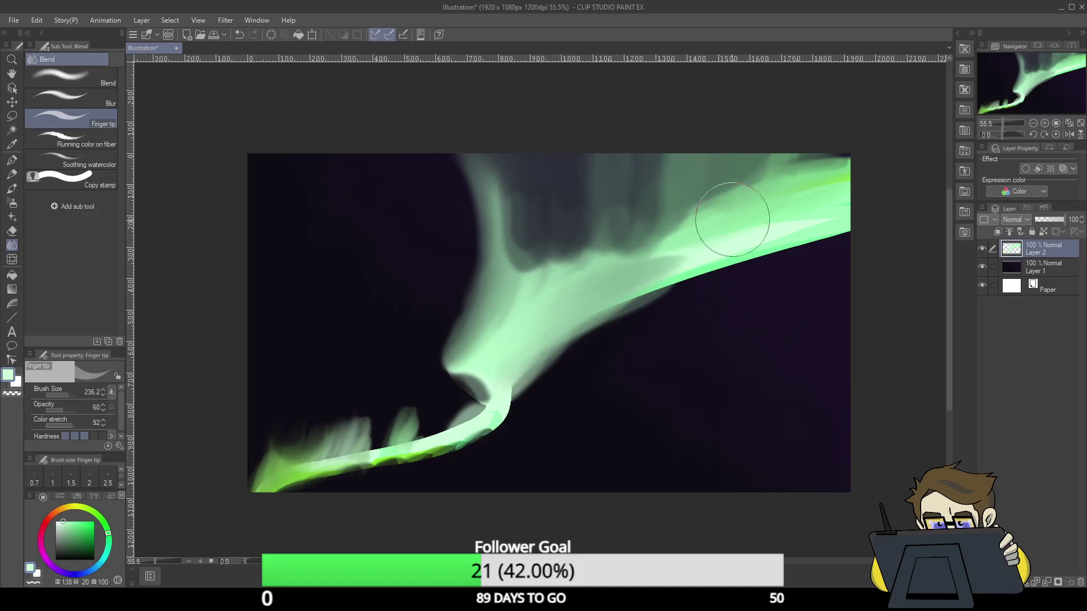
mouse_move(534, 311)
mouse_down()
mouse_move(630, 247)
mouse_move(666, 231)
mouse_move(640, 255)
mouse_move(771, 193)
mouse_move(563, 284)
mouse_move(718, 205)
mouse_up()
drag(640, 269, 857, 226)
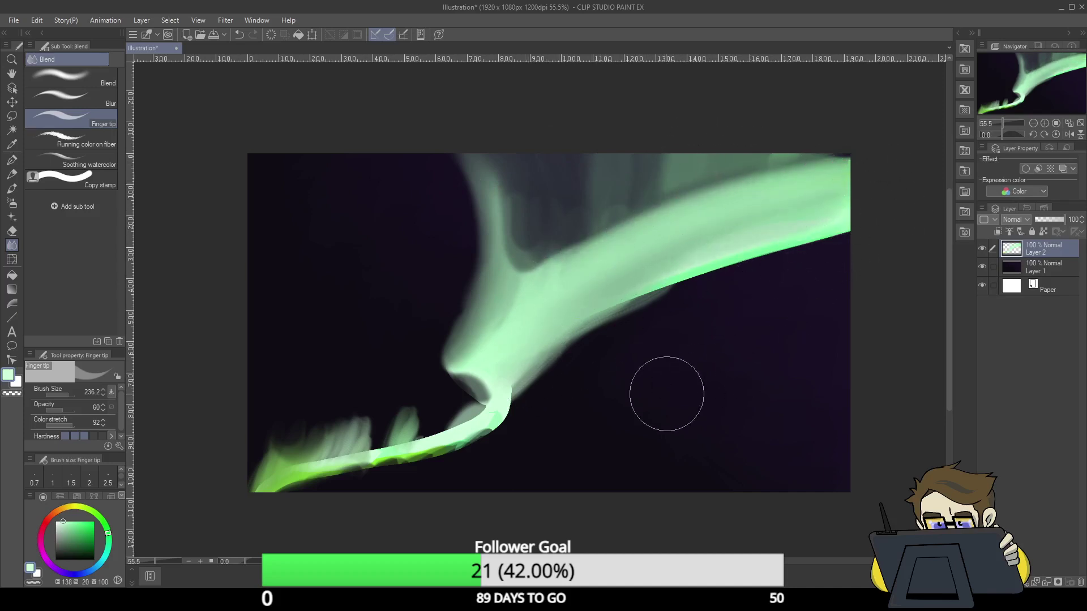
- With the G-pen, repaint a pale highlight along the bend and upper arm and add a bright green streak (H 138, S 84, V 100) above it
key(p)
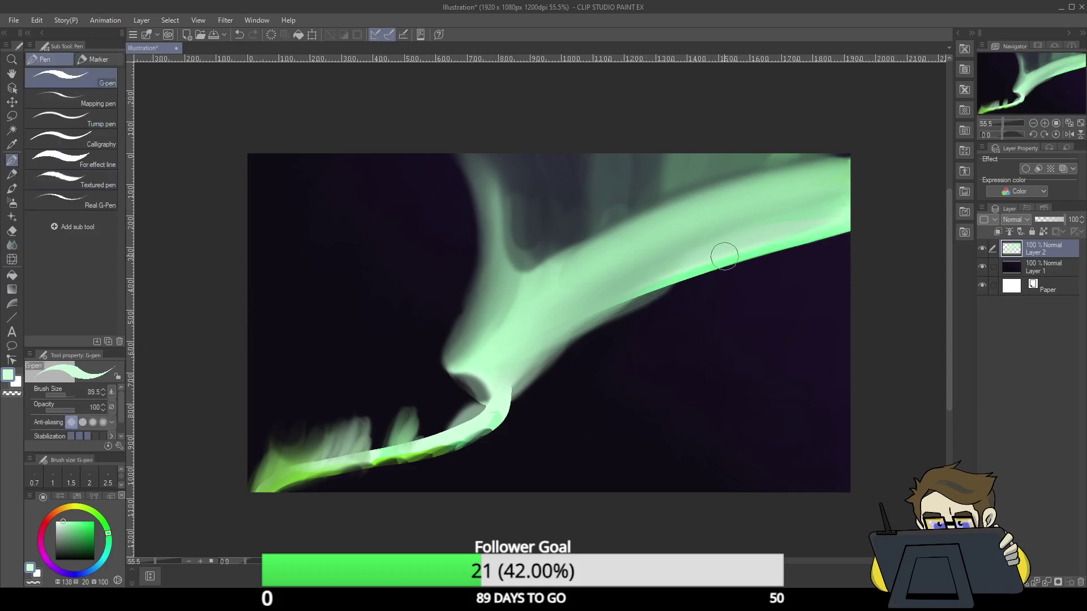
mouse_move(725, 256)
mouse_down()
mouse_move(603, 297)
mouse_move(798, 221)
mouse_move(565, 312)
mouse_move(679, 254)
mouse_move(490, 365)
mouse_move(498, 338)
mouse_move(461, 357)
mouse_up()
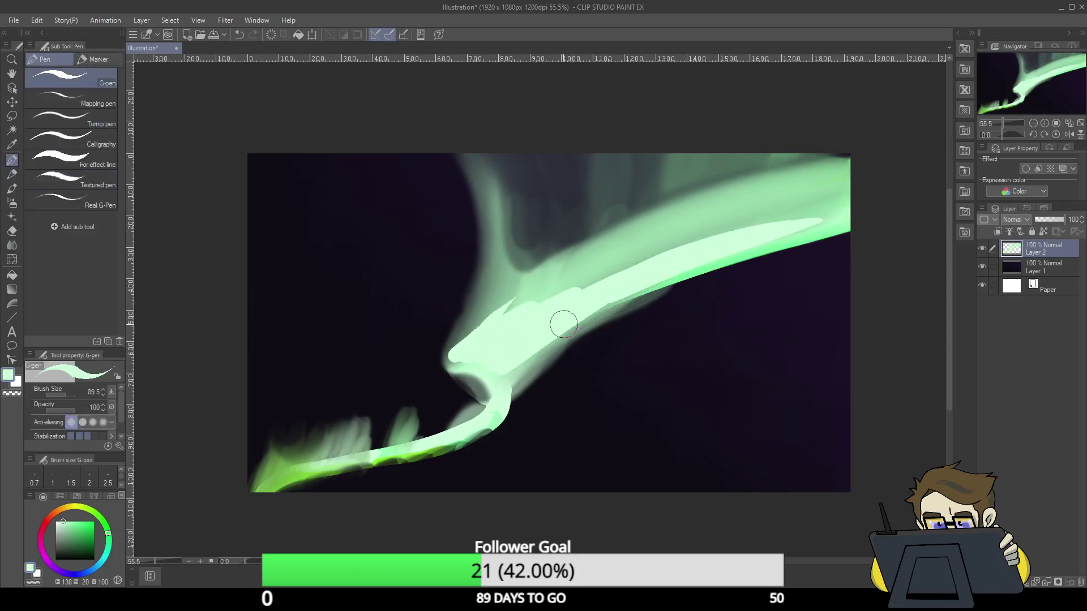
click(89, 519)
drag(503, 312, 804, 188)
click(12, 245)
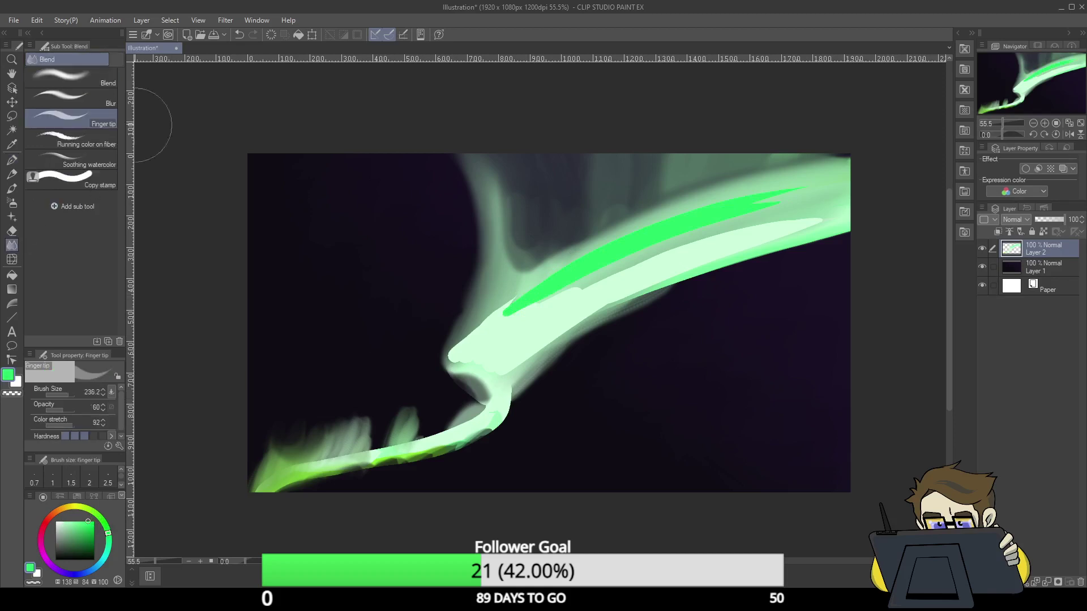
- Blur the upper arm's green streak and pale highlight, smudge the streak up into the sky with Finger tip, and blur the smudged edge
click(71, 99)
drag(480, 346, 611, 245)
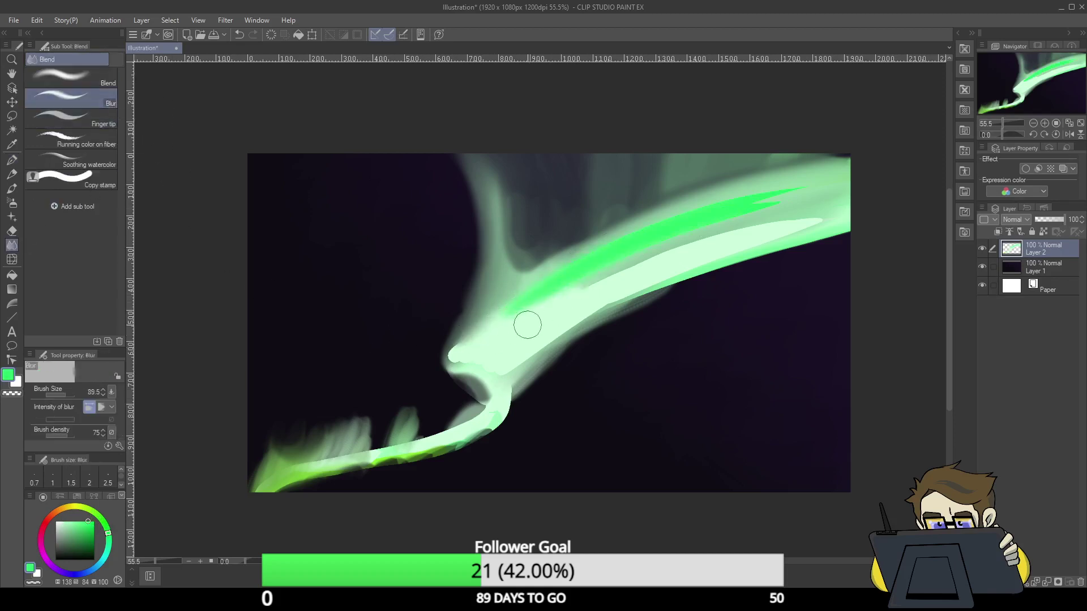
mouse_move(527, 325)
mouse_down()
mouse_move(738, 224)
mouse_move(846, 215)
mouse_up()
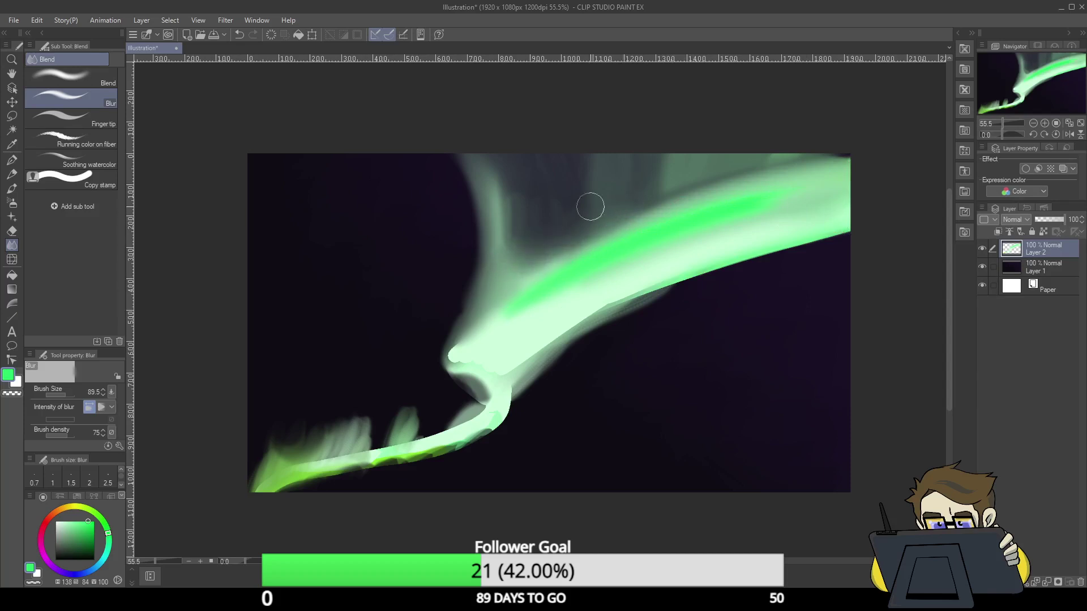
click(71, 119)
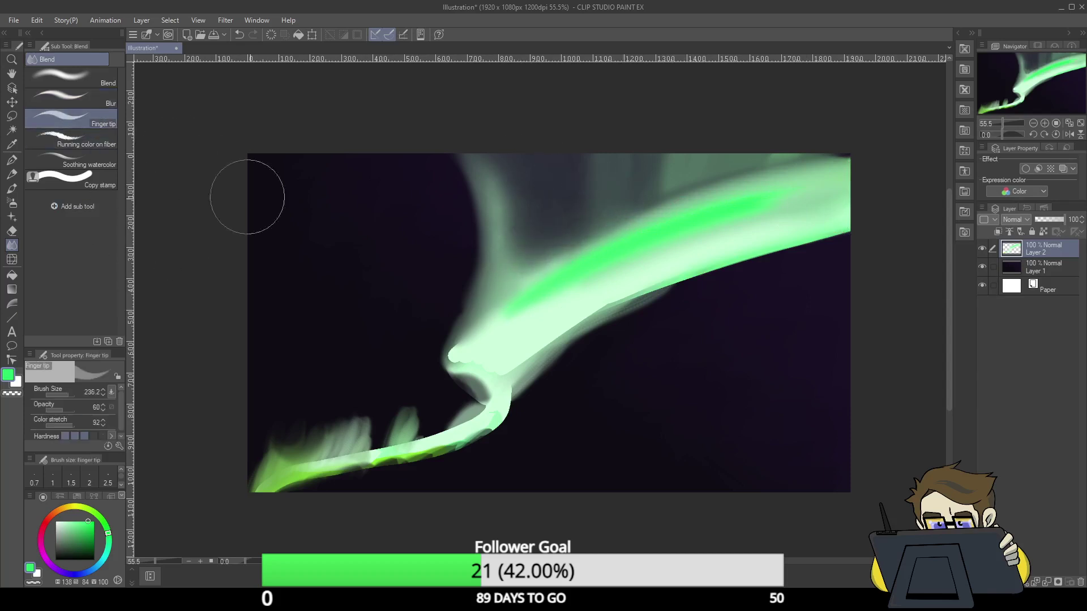
mouse_move(529, 214)
mouse_down()
mouse_move(537, 238)
mouse_move(651, 193)
mouse_move(583, 225)
mouse_move(496, 226)
mouse_move(474, 310)
mouse_move(519, 318)
mouse_move(544, 302)
mouse_move(516, 279)
mouse_move(561, 232)
mouse_move(538, 224)
mouse_move(501, 270)
mouse_move(517, 204)
mouse_move(521, 259)
mouse_move(535, 220)
mouse_move(566, 204)
mouse_move(560, 250)
mouse_move(559, 229)
mouse_move(591, 181)
mouse_move(608, 233)
mouse_move(641, 179)
mouse_move(689, 165)
mouse_move(697, 185)
mouse_move(733, 189)
mouse_move(746, 164)
mouse_move(710, 192)
mouse_move(500, 146)
mouse_move(538, 170)
mouse_move(526, 157)
mouse_move(556, 170)
mouse_move(456, 138)
mouse_move(500, 186)
mouse_move(451, 135)
mouse_move(497, 170)
mouse_move(494, 144)
mouse_move(472, 182)
mouse_move(467, 137)
mouse_move(494, 190)
mouse_move(523, 156)
mouse_move(561, 146)
mouse_move(753, 159)
mouse_up()
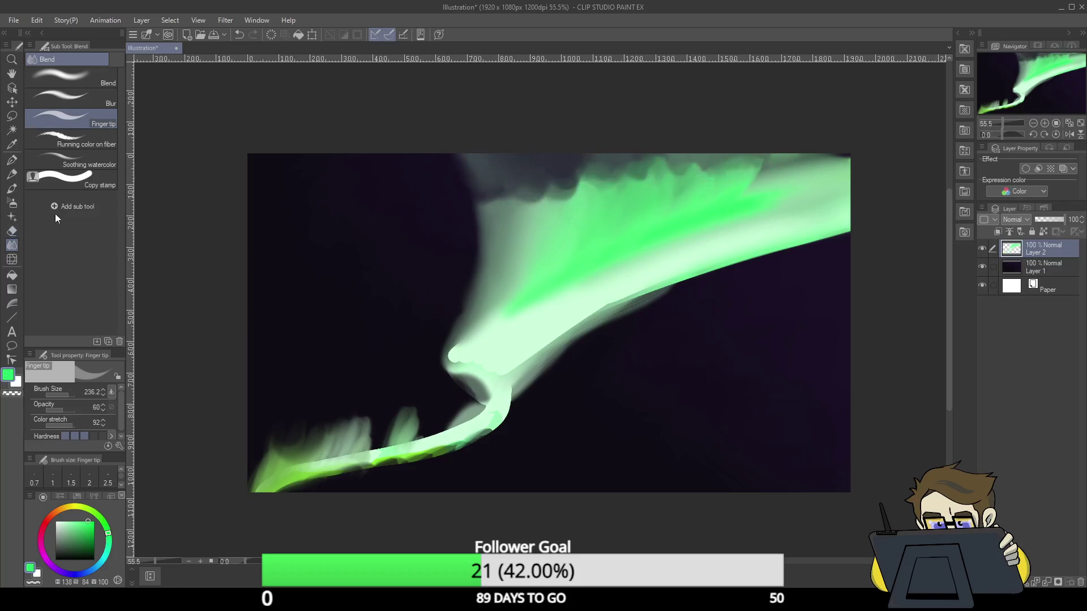
click(68, 96)
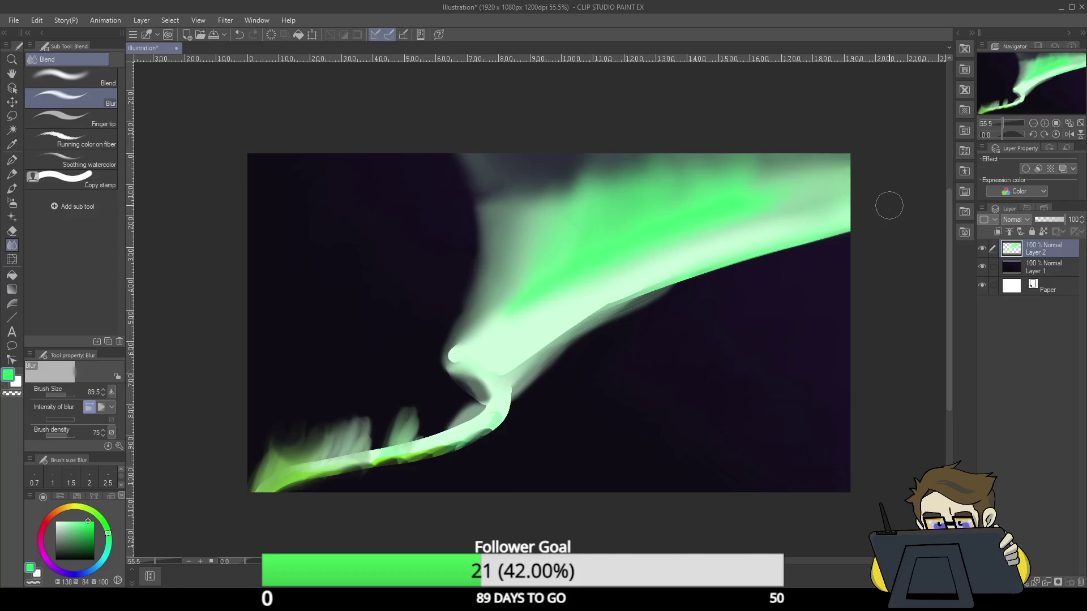
- Delete the ribbon layer and G-pen three light green patches (H 101, S 55, V 100) across the dark sky, the first a curved hook
click(1081, 583)
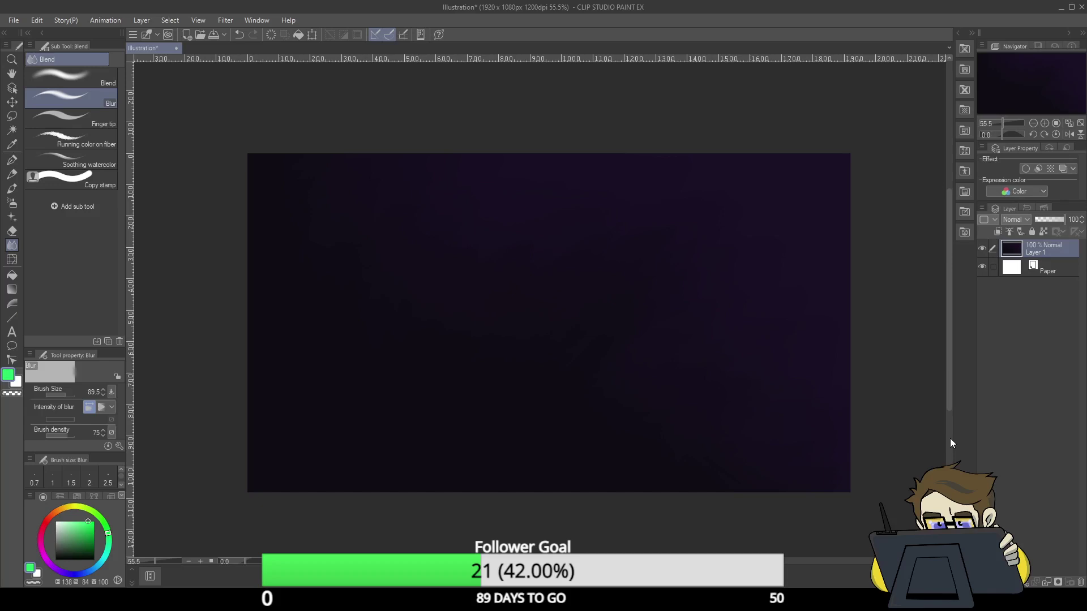
key(p)
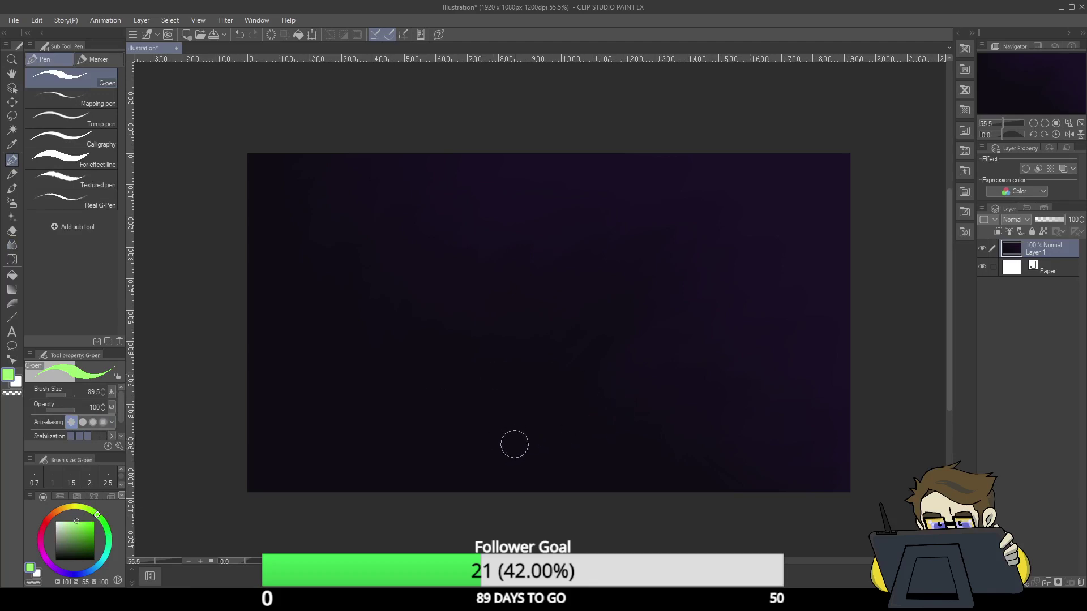
mouse_move(506, 455)
mouse_down()
mouse_move(480, 444)
mouse_move(464, 412)
mouse_up()
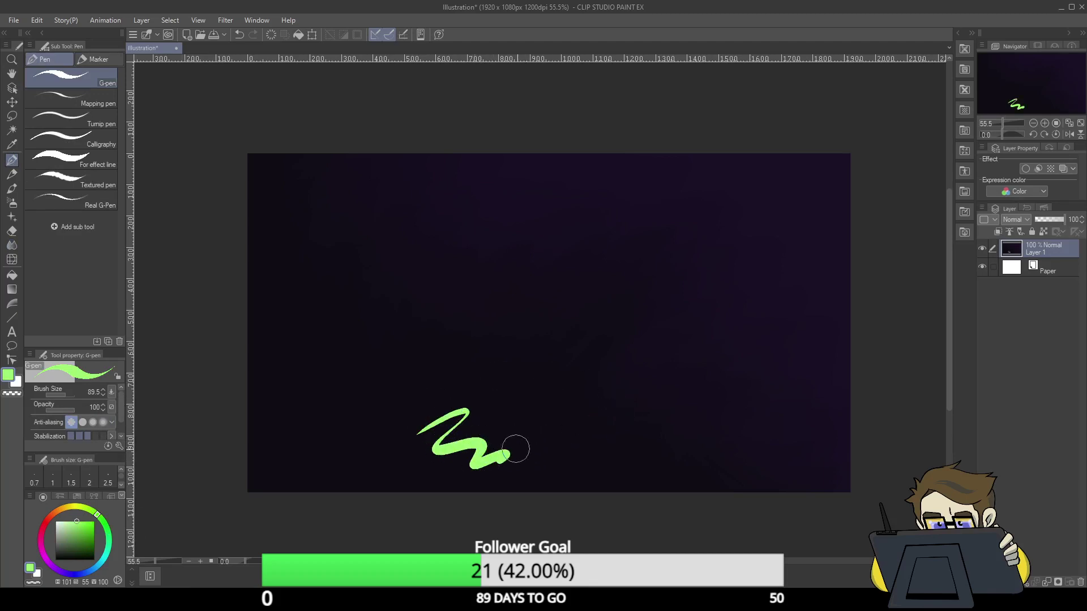
mouse_move(515, 450)
mouse_down()
mouse_move(491, 425)
mouse_move(416, 436)
mouse_move(314, 323)
mouse_move(398, 272)
mouse_move(473, 254)
mouse_move(316, 337)
mouse_move(414, 421)
mouse_up()
mouse_move(436, 348)
mouse_down()
mouse_move(527, 311)
mouse_move(492, 340)
mouse_move(580, 332)
mouse_up()
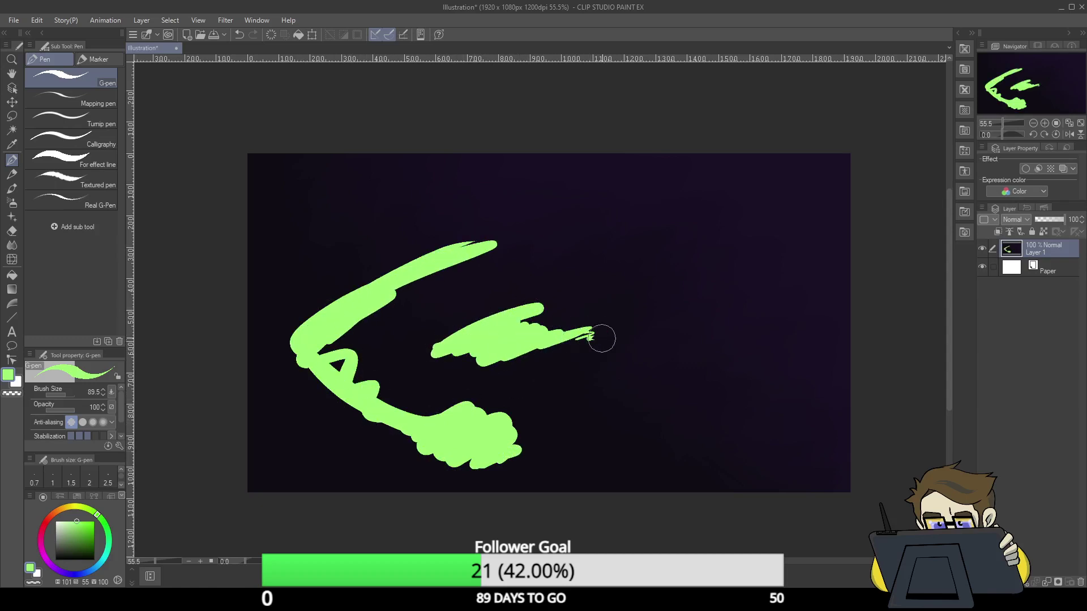
mouse_move(685, 276)
mouse_down()
mouse_move(727, 304)
mouse_move(731, 321)
mouse_move(628, 393)
mouse_move(659, 398)
mouse_move(667, 419)
mouse_up()
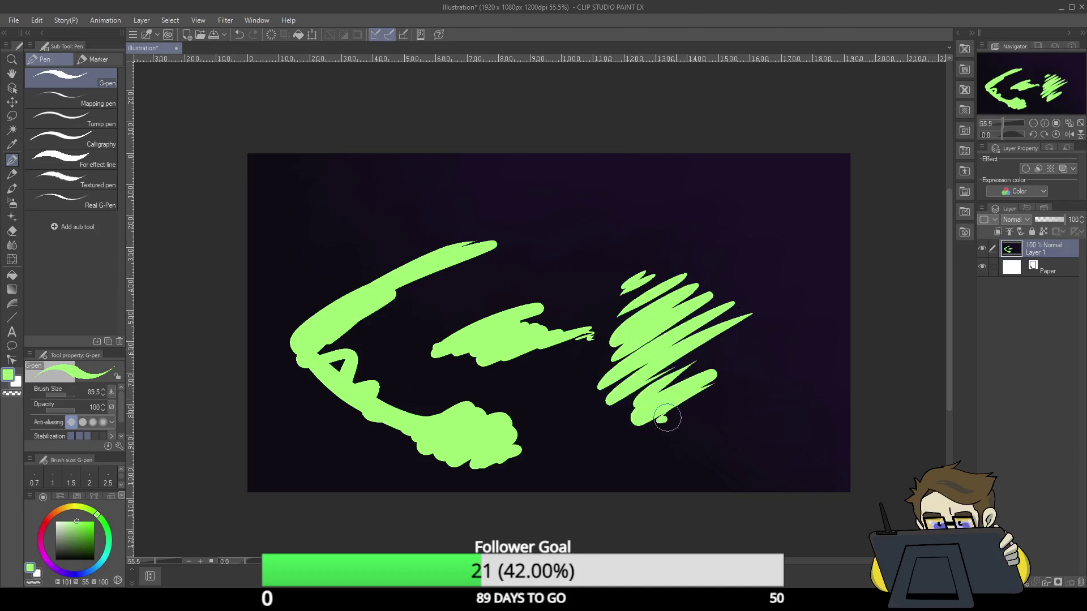
- Paint slanted rays from the left green hook up to the canvas top in light purple (H 280, S 55, V 100), partly covered in darker purple
click(53, 566)
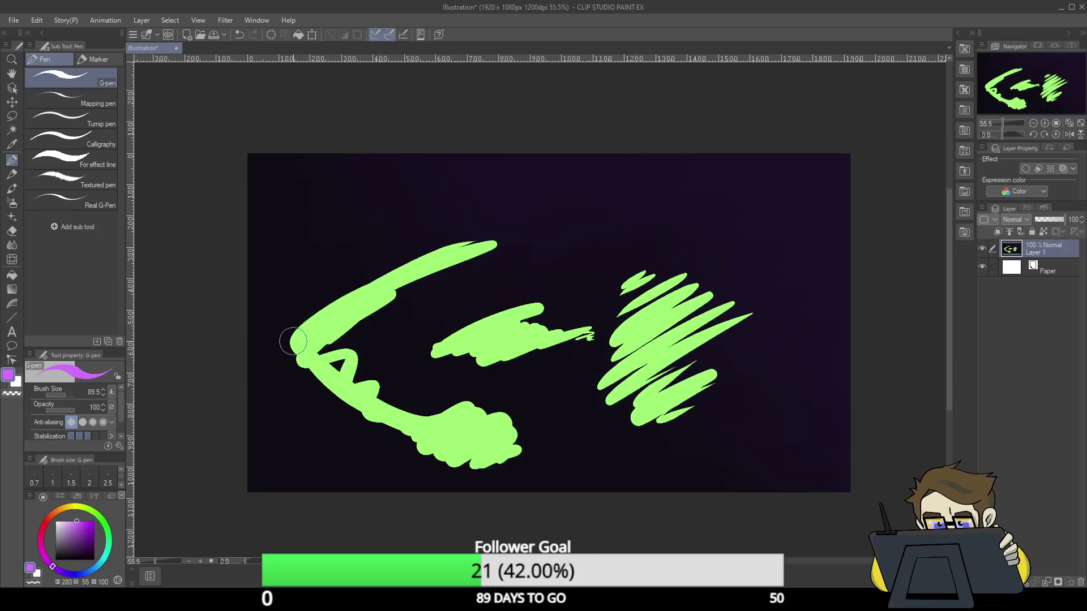
mouse_move(293, 341)
mouse_down()
mouse_move(356, 269)
mouse_move(398, 236)
mouse_move(359, 298)
mouse_move(530, 129)
mouse_move(441, 239)
mouse_move(537, 153)
mouse_move(488, 236)
mouse_up()
click(83, 531)
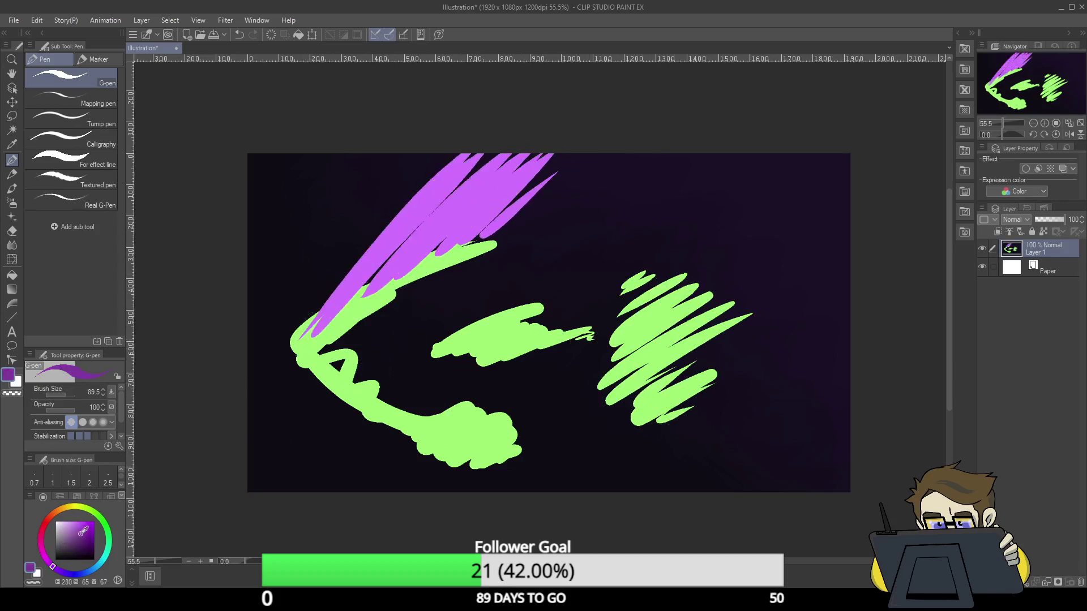
drag(292, 343, 473, 152)
drag(329, 334, 487, 154)
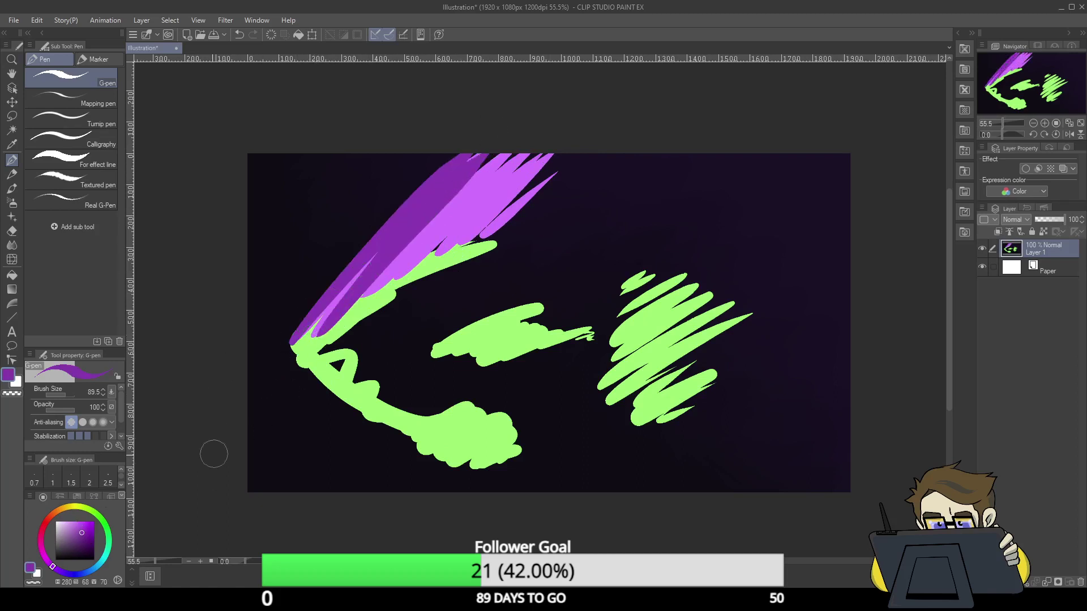
- Use deep purple (H 280, S 71, V 67) to fill in the left rays and paint slanted rays above the middle and right green patches
click(84, 540)
mouse_move(379, 266)
mouse_down()
mouse_move(533, 158)
mouse_move(502, 198)
mouse_move(520, 192)
mouse_move(444, 270)
mouse_up()
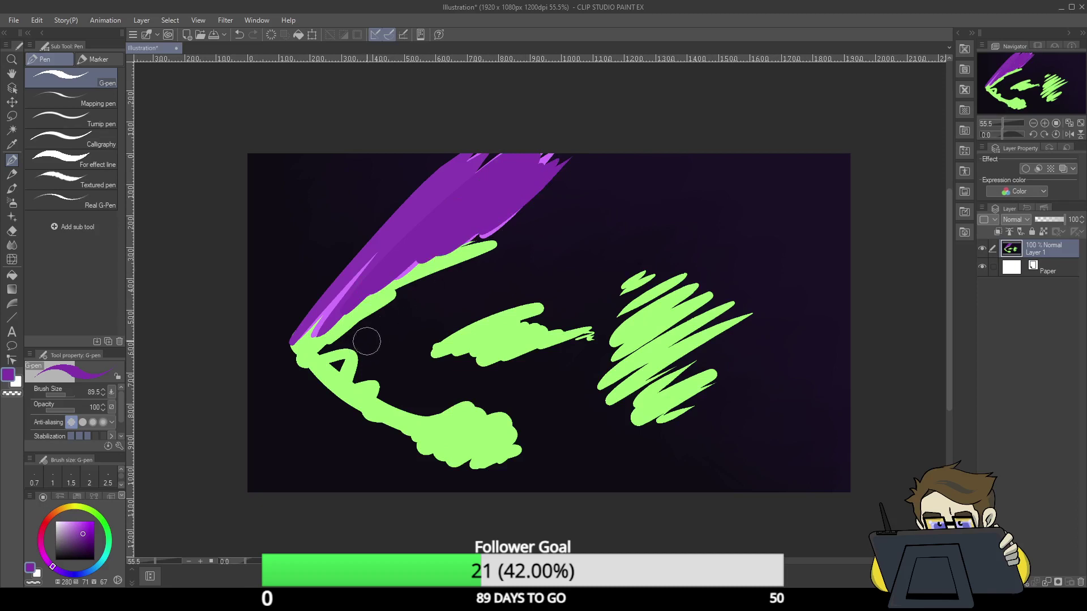
mouse_move(447, 344)
mouse_down()
mouse_move(617, 156)
mouse_move(466, 311)
mouse_move(536, 226)
mouse_move(493, 273)
mouse_move(626, 158)
mouse_move(534, 276)
mouse_move(532, 295)
mouse_move(629, 188)
mouse_move(655, 189)
mouse_move(544, 324)
mouse_move(573, 282)
mouse_move(688, 194)
mouse_move(605, 295)
mouse_move(736, 180)
mouse_move(718, 223)
mouse_move(643, 313)
mouse_move(773, 193)
mouse_move(817, 178)
mouse_move(679, 325)
mouse_move(719, 274)
mouse_move(849, 183)
mouse_move(687, 354)
mouse_move(837, 232)
mouse_move(690, 402)
mouse_move(845, 286)
mouse_up()
mouse_move(709, 384)
mouse_down()
mouse_move(706, 352)
mouse_move(831, 245)
mouse_move(681, 344)
mouse_move(801, 204)
mouse_up()
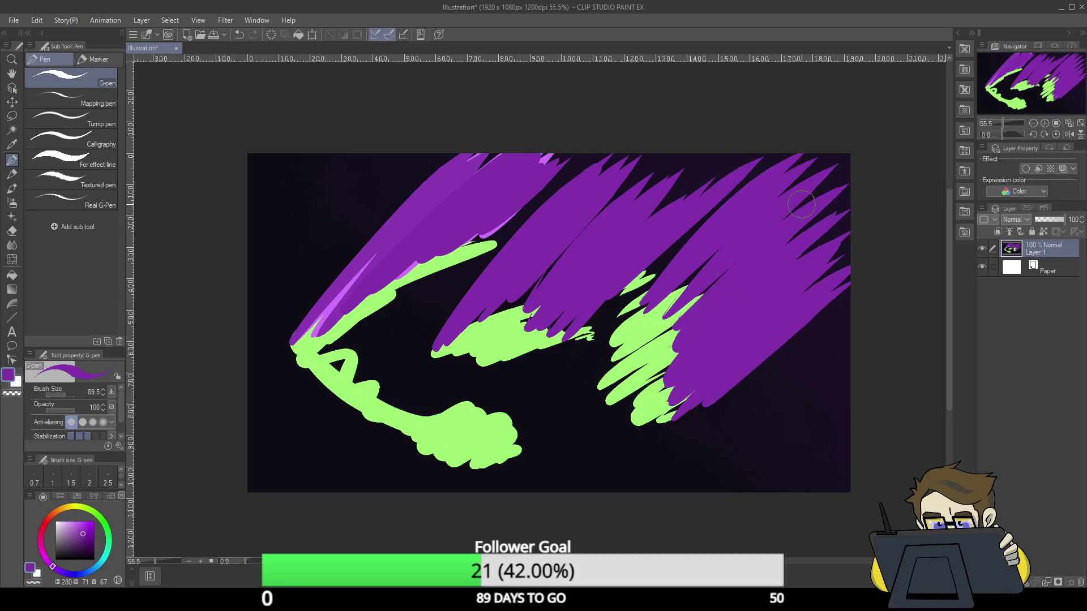
- Paint pale green highlights (H 100, S 23, V 100) over all the green areas and add thin slanted streaks in the dark gap beside the hook
click(98, 517)
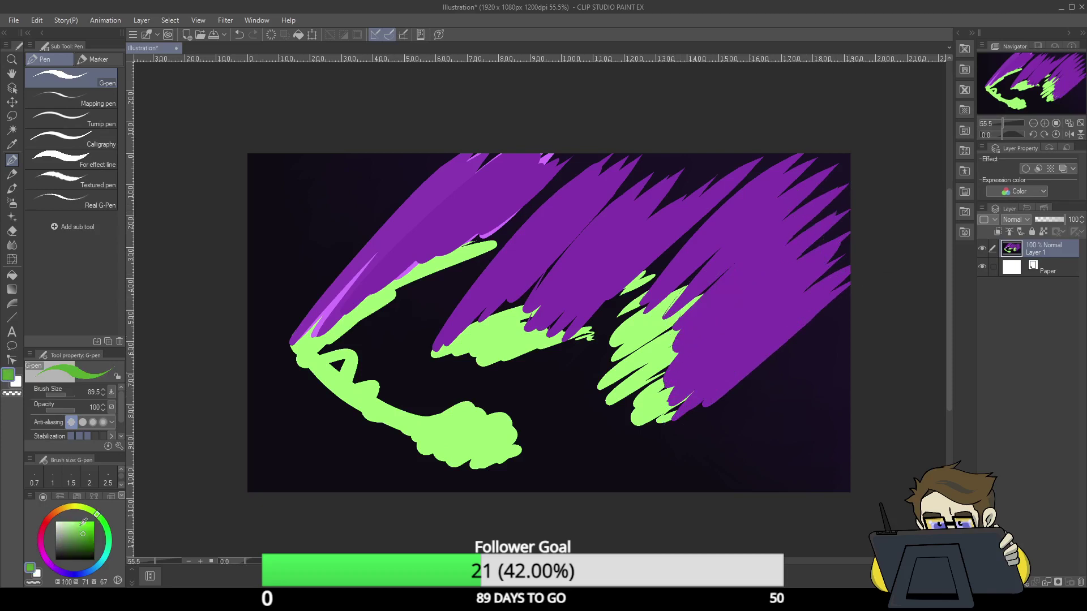
click(74, 522)
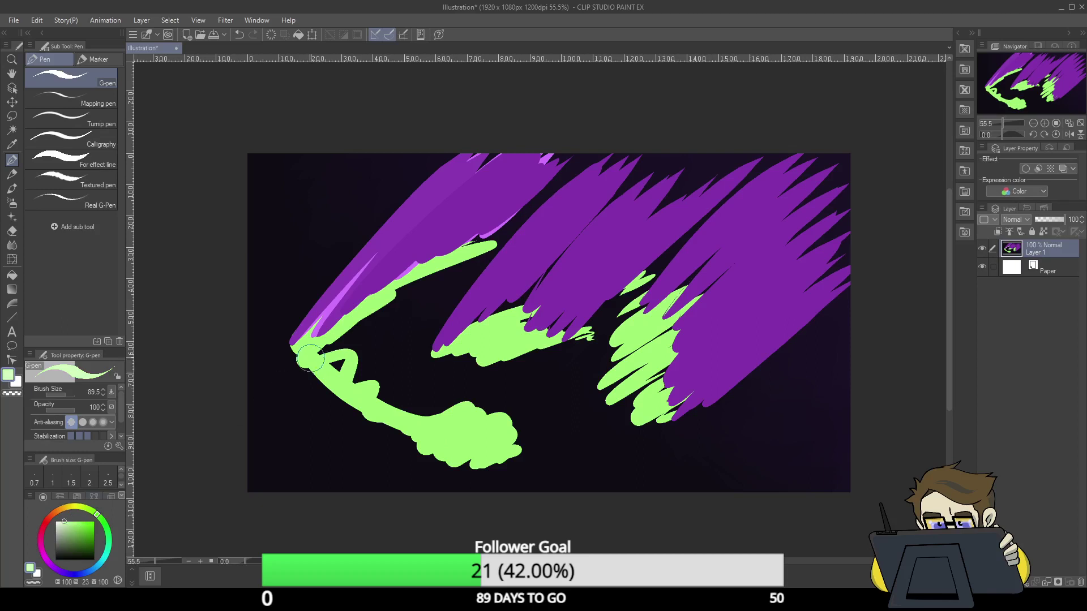
mouse_move(308, 358)
mouse_down()
mouse_move(334, 314)
mouse_move(371, 280)
mouse_move(402, 271)
mouse_up()
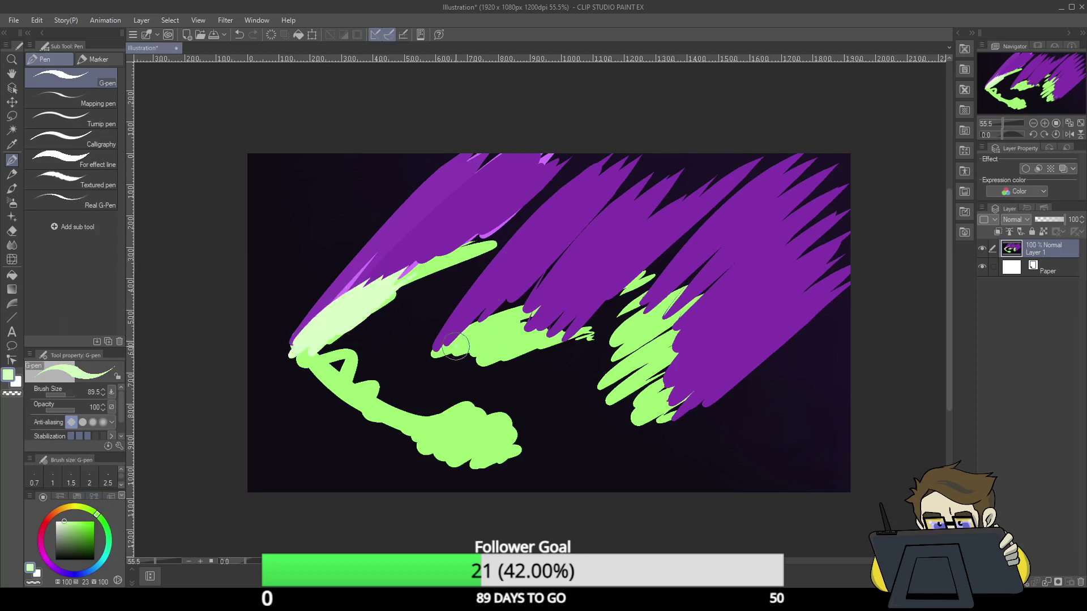
mouse_move(456, 346)
mouse_down()
mouse_move(563, 264)
mouse_move(529, 323)
mouse_up()
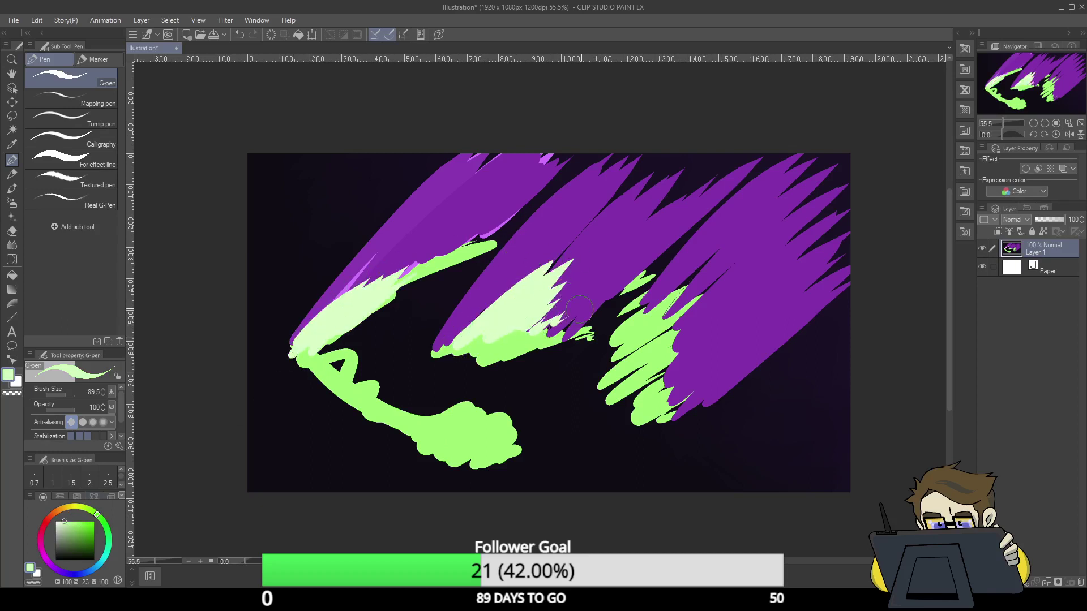
mouse_move(632, 329)
mouse_down()
mouse_move(674, 302)
mouse_move(666, 322)
mouse_move(679, 328)
mouse_move(664, 364)
mouse_move(679, 373)
mouse_move(644, 411)
mouse_up()
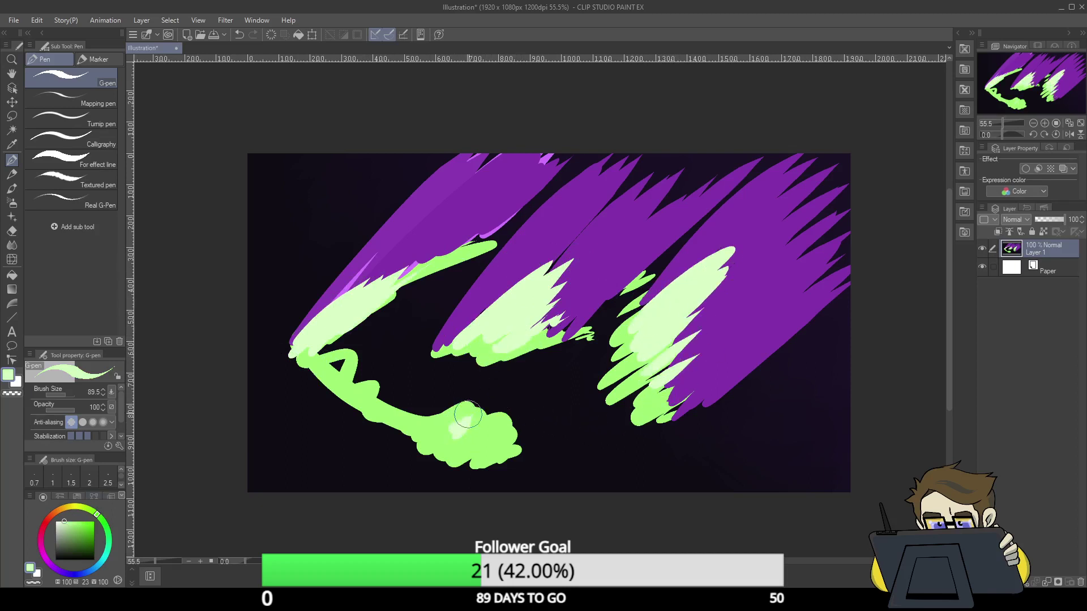
mouse_move(469, 424)
mouse_down()
mouse_move(479, 396)
mouse_move(459, 438)
mouse_move(503, 440)
mouse_up()
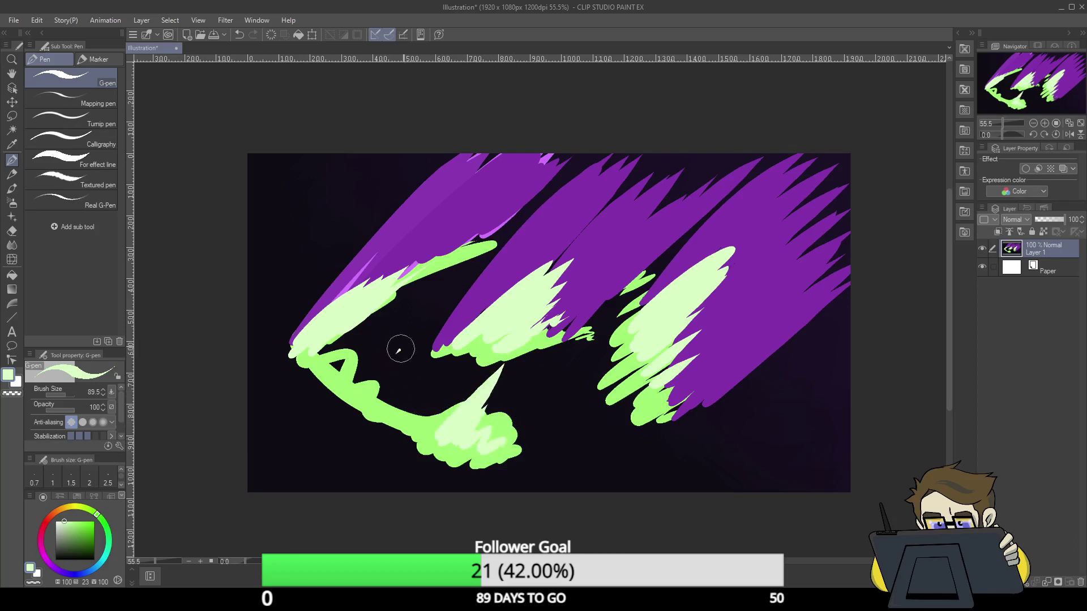
drag(388, 363, 425, 312)
drag(379, 356, 401, 320)
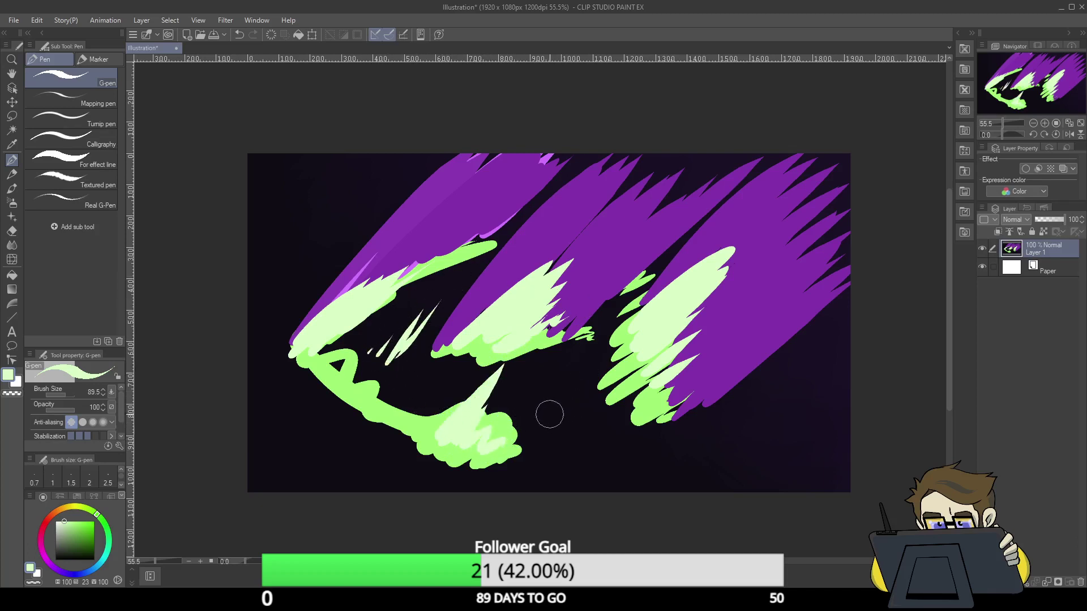
- Try smearing the left and middle green areas diagonally up into the purple rays with the Soothing watercolor blender at brush size 423
click(12, 246)
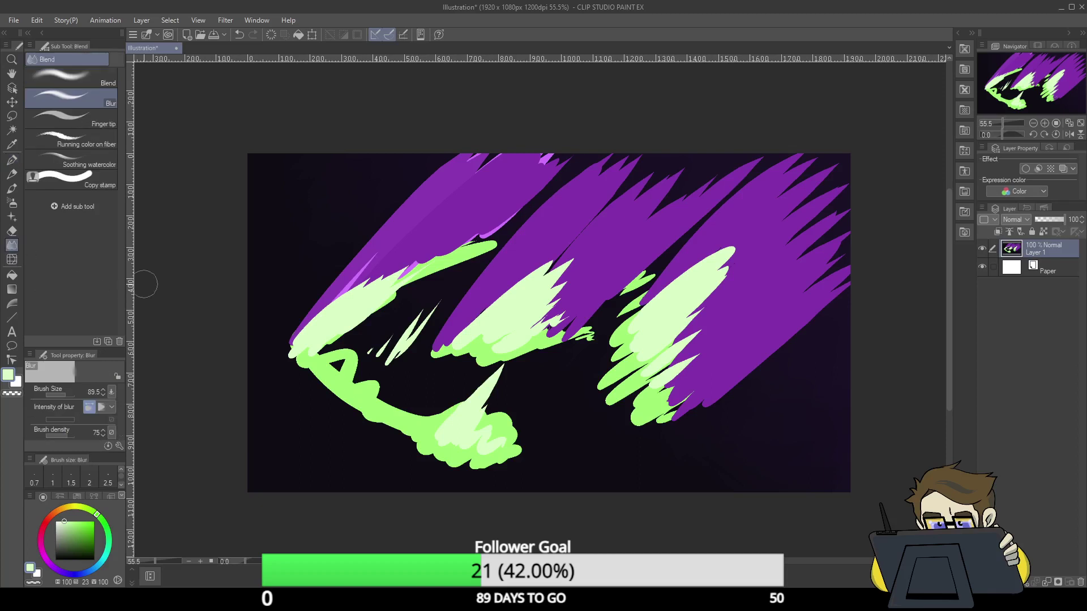
click(74, 162)
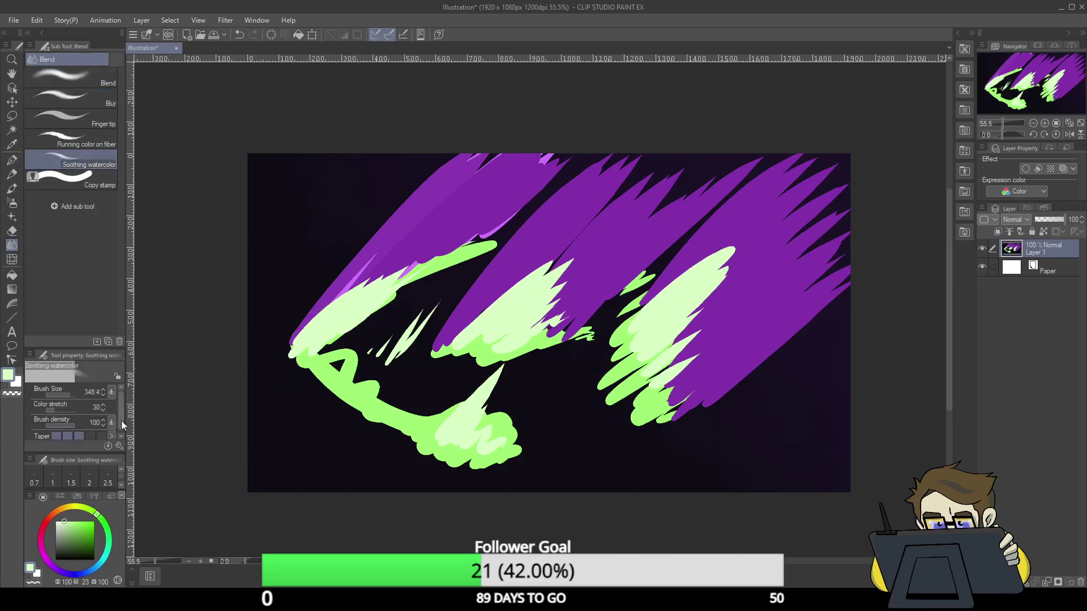
click(79, 392)
mouse_move(300, 238)
mouse_down()
mouse_move(295, 283)
mouse_move(340, 317)
mouse_move(408, 433)
mouse_up()
key(ctrl+z)
drag(97, 396, 70, 394)
mouse_move(291, 354)
mouse_down()
mouse_move(353, 312)
mouse_move(495, 124)
mouse_up()
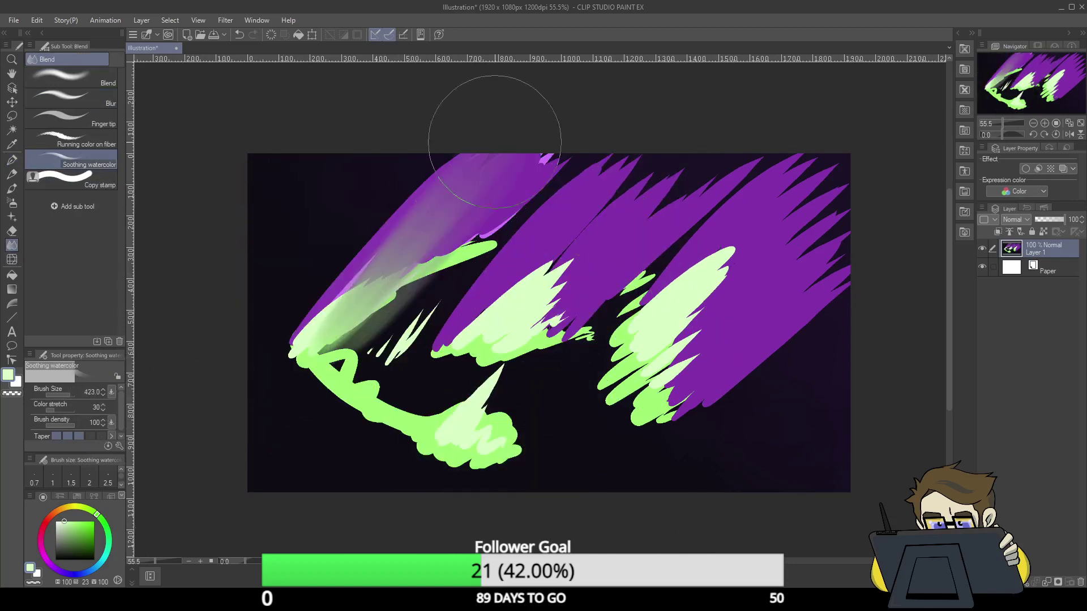
drag(334, 381, 534, 148)
drag(374, 387, 582, 110)
drag(409, 406, 594, 158)
drag(442, 418, 685, 145)
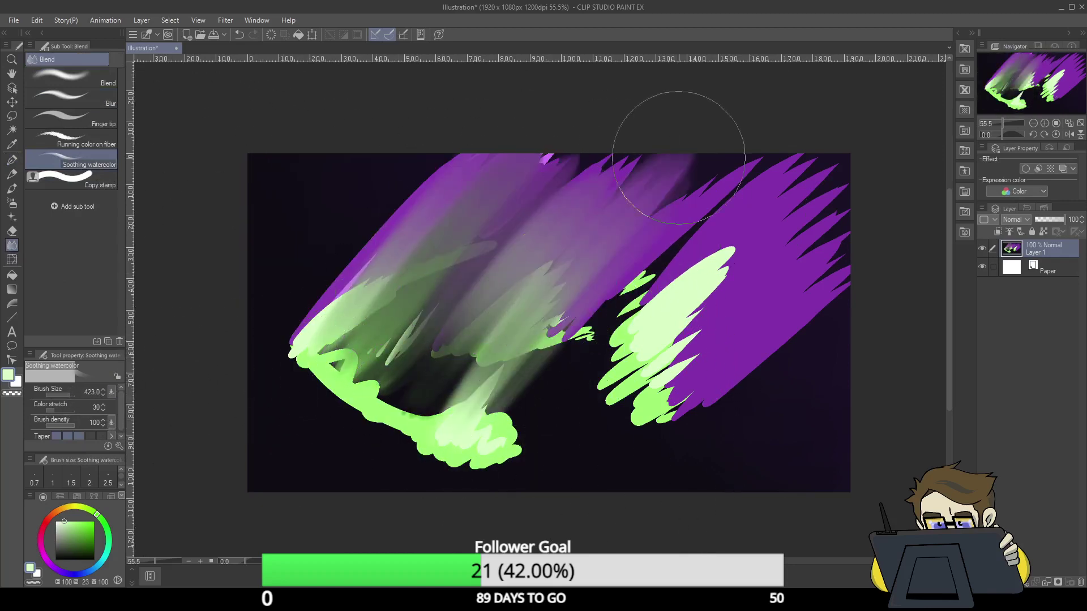
- Try smearing the right green patch and its purple rays diagonally toward the canvas's upper right with the Soothing watercolor blender
drag(491, 420, 635, 266)
drag(566, 390, 731, 187)
drag(651, 317, 804, 164)
drag(708, 362, 838, 192)
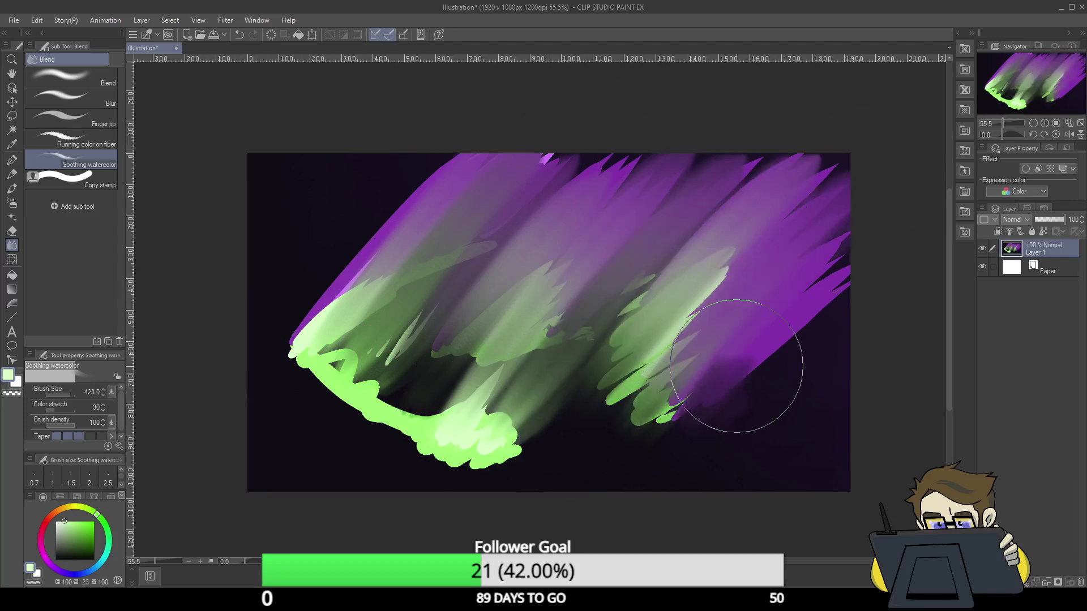
mouse_move(736, 385)
mouse_down()
mouse_move(877, 207)
mouse_move(761, 361)
mouse_move(870, 203)
mouse_move(733, 338)
mouse_move(838, 170)
mouse_up()
drag(702, 368, 821, 164)
drag(668, 368, 804, 170)
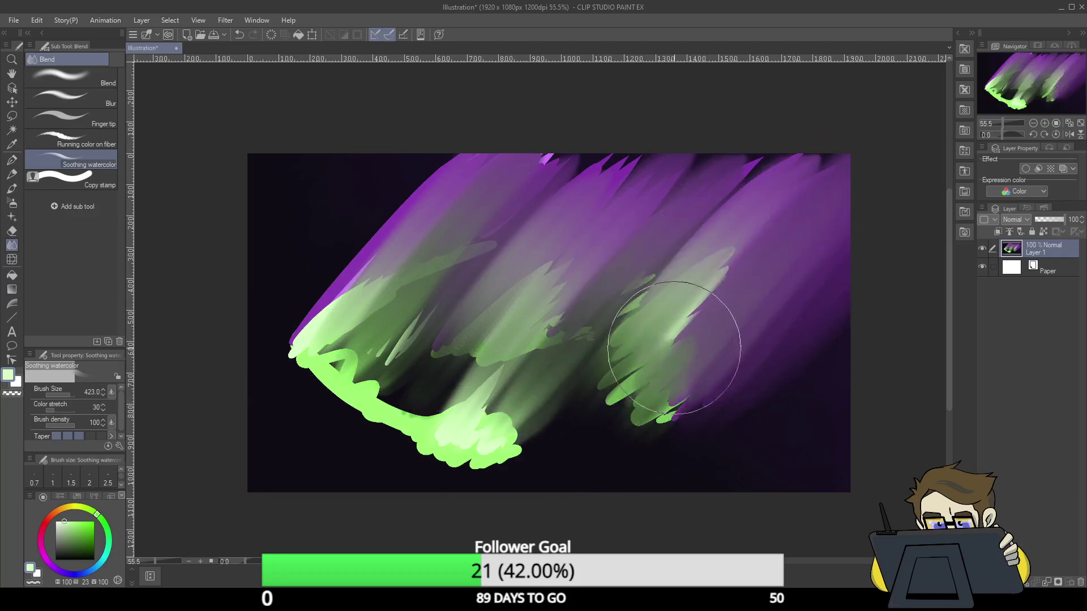
drag(651, 351, 793, 181)
drag(688, 299, 684, 250)
mouse_move(626, 323)
mouse_down()
mouse_move(758, 258)
mouse_move(772, 206)
mouse_move(619, 291)
mouse_move(589, 252)
mouse_up()
- Undo all the Soothing watercolor smears back to the unblended green and purple strokes
key(ctrl+z)
key(ctrl+z)
key(ctrl+z)
key(ctrl+z)
key(ctrl+z)
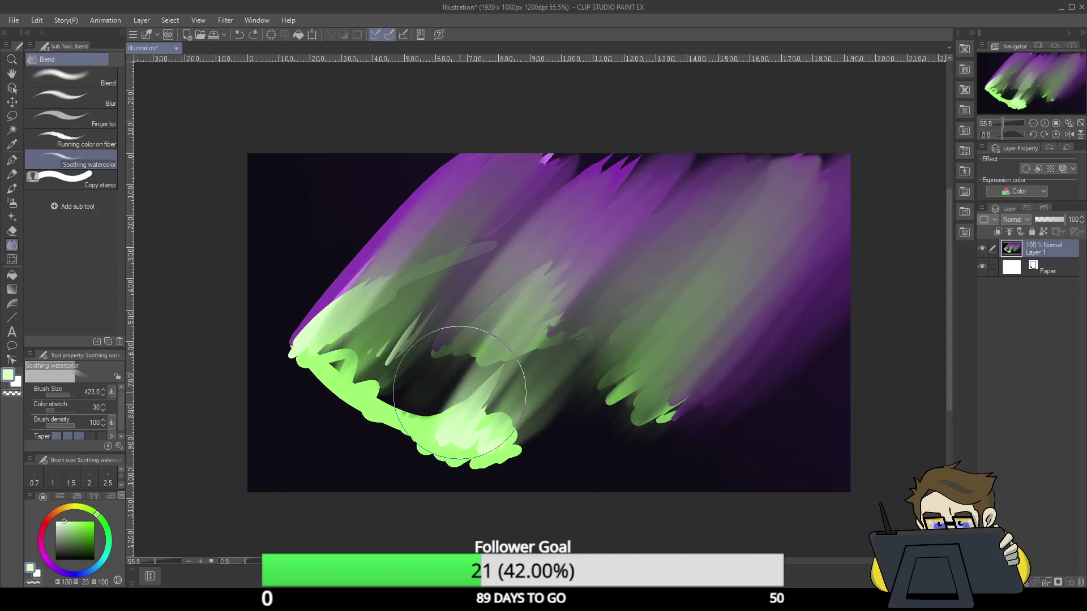
key(ctrl+z)
key(ctrl+z)
key(ctrl+z)
key(ctrl+z)
key(ctrl+z)
key(ctrl+z)
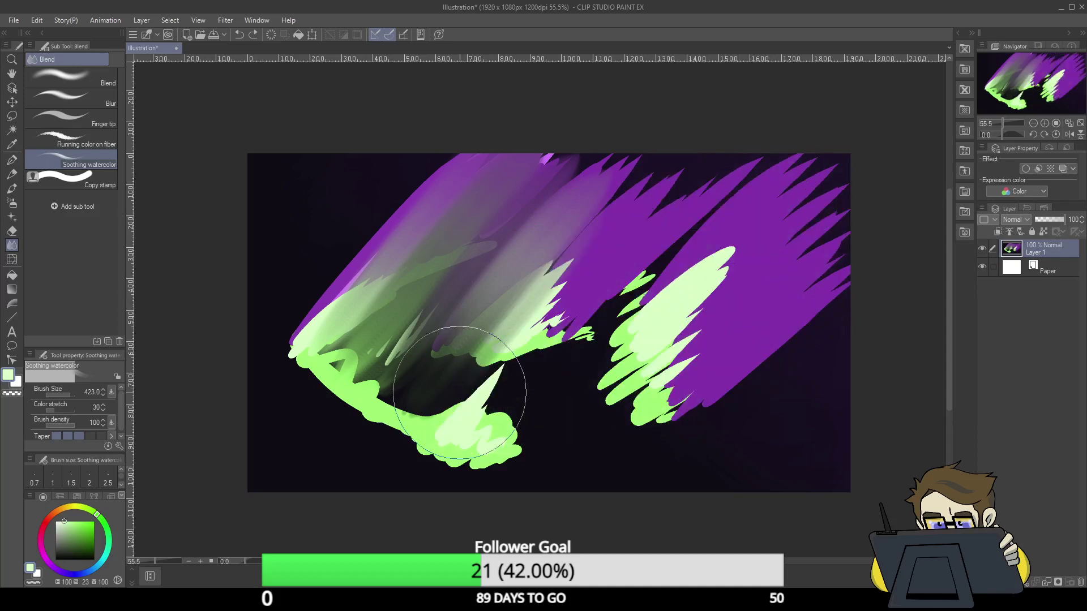
key(ctrl+z)
key(ctrl+z)
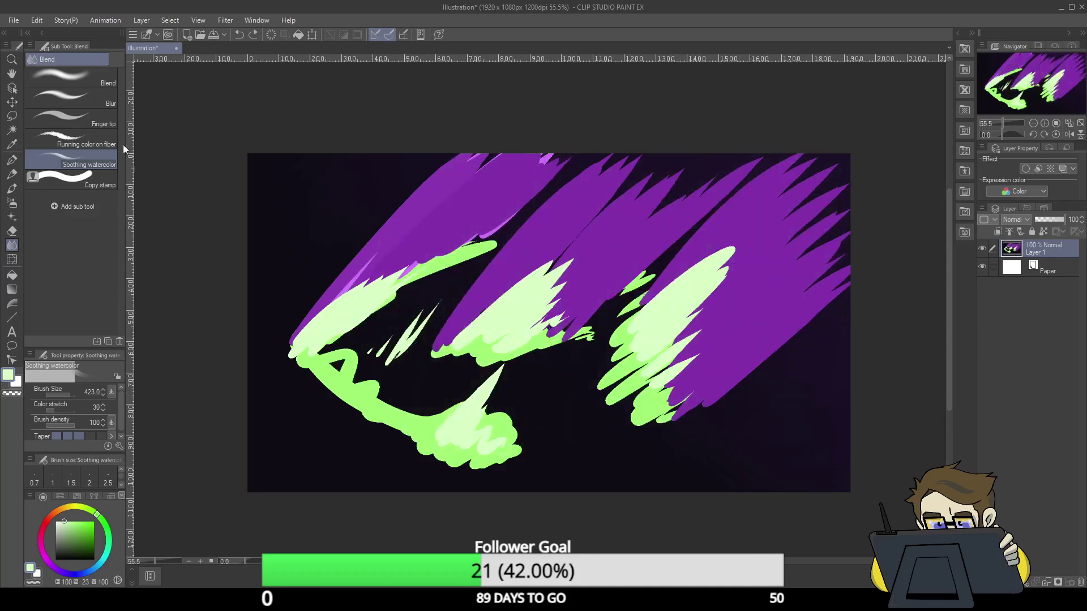
- Smudge the left hook and middle green patch diagonally up into the purple rays with the Finger tip blender
click(109, 119)
drag(324, 340, 497, 152)
mouse_move(336, 374)
mouse_down()
mouse_move(471, 212)
mouse_move(519, 190)
mouse_up()
drag(376, 405, 532, 205)
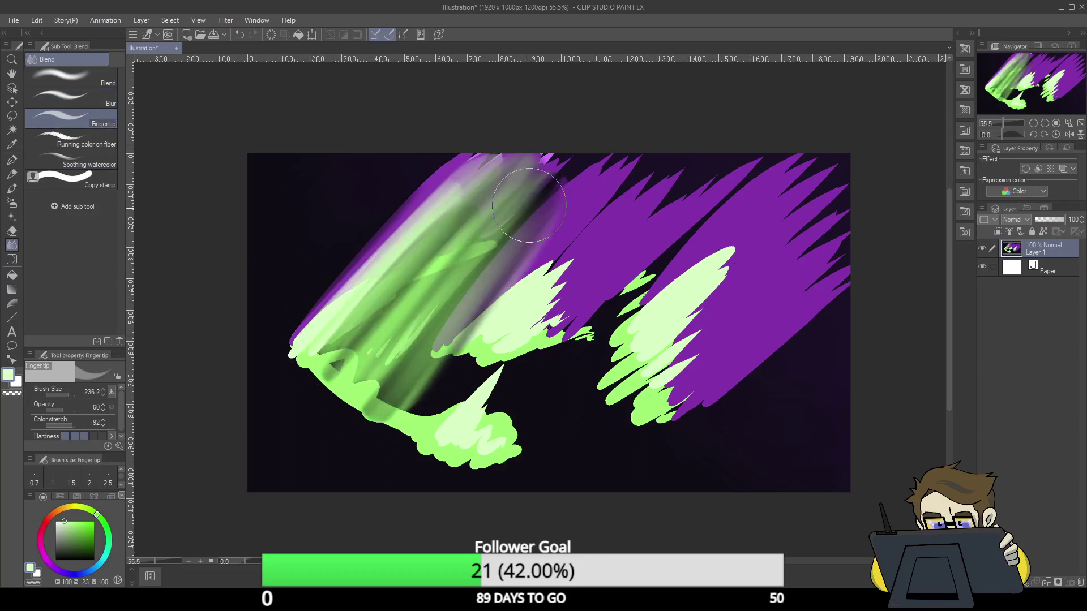
drag(422, 399, 578, 207)
drag(453, 438, 660, 178)
drag(491, 434, 698, 177)
- Smudge the right green patch and its purple rays diagonally up to the canvas's upper right corner with repeated Finger tip strokes
drag(582, 403, 756, 180)
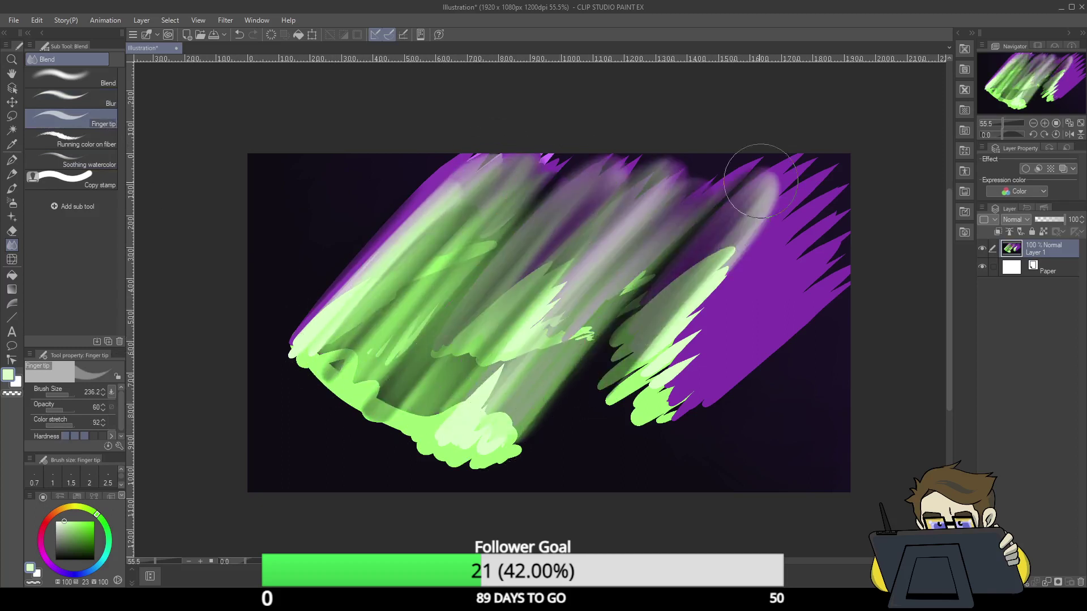
drag(630, 397, 827, 172)
drag(667, 411, 881, 174)
drag(719, 404, 910, 174)
drag(759, 359, 910, 171)
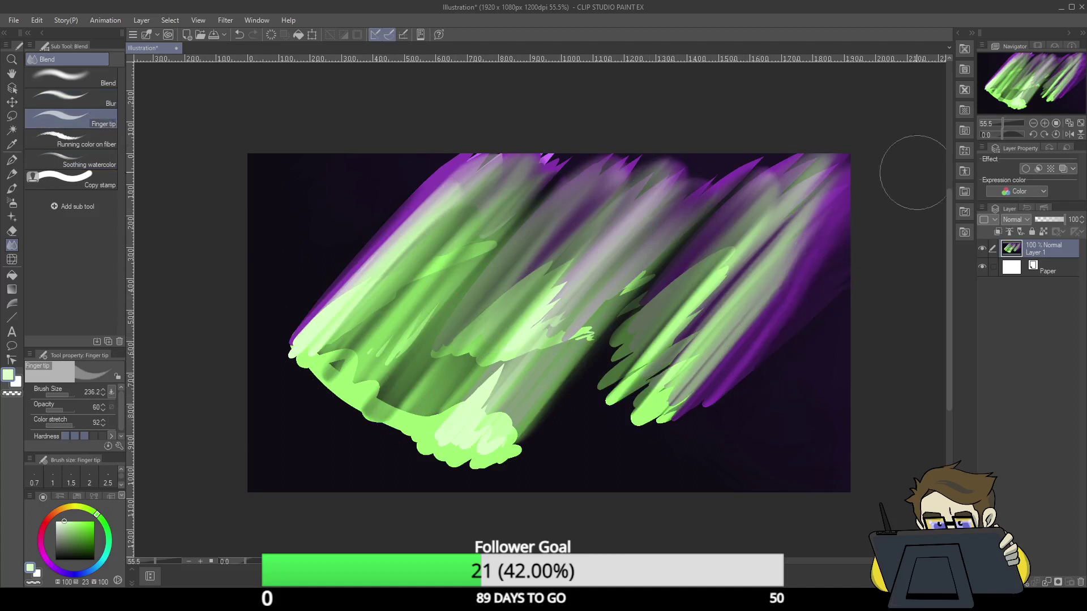
drag(707, 386, 838, 170)
drag(747, 323, 844, 165)
drag(679, 374, 838, 164)
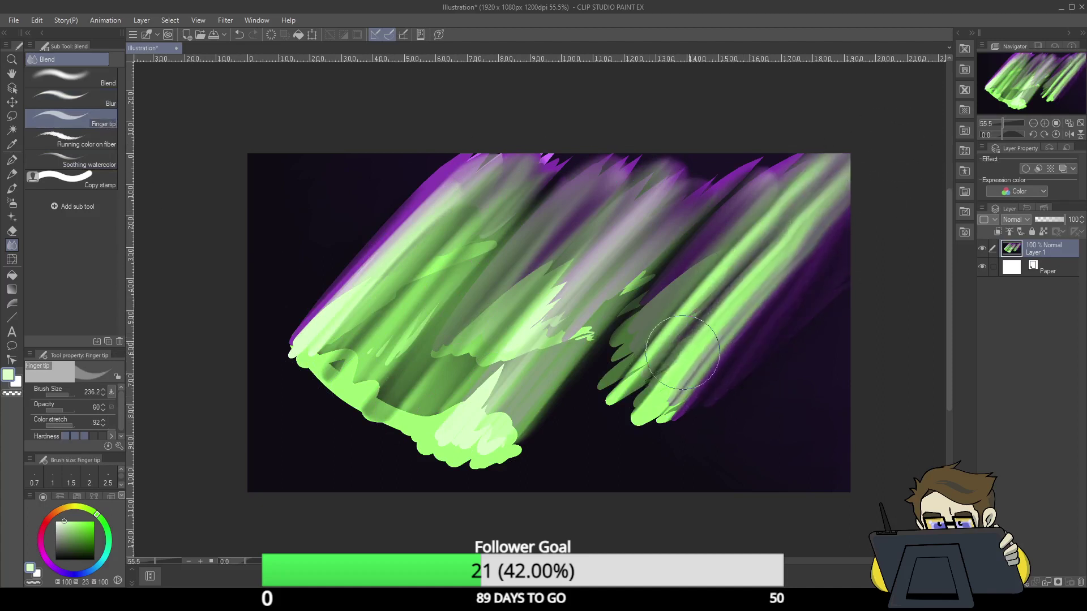
- Smudge the right and middle green patches diagonally up to the canvas's upper edge with long Finger tip strokes
drag(651, 391, 838, 152)
drag(614, 348, 809, 170)
drag(487, 408, 719, 170)
drag(470, 351, 668, 169)
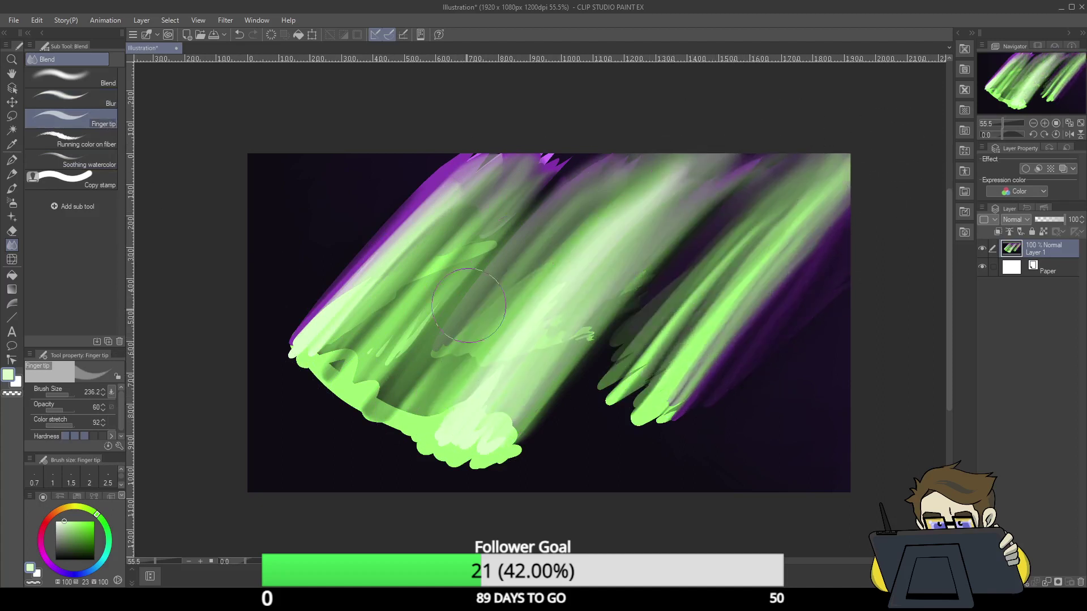
- Smudge the left green band and its purple outer rays diagonally up past the canvas's upper edge with the Finger tip blender
drag(447, 334, 623, 170)
drag(334, 357, 461, 160)
drag(295, 345, 487, 96)
drag(266, 356, 418, 153)
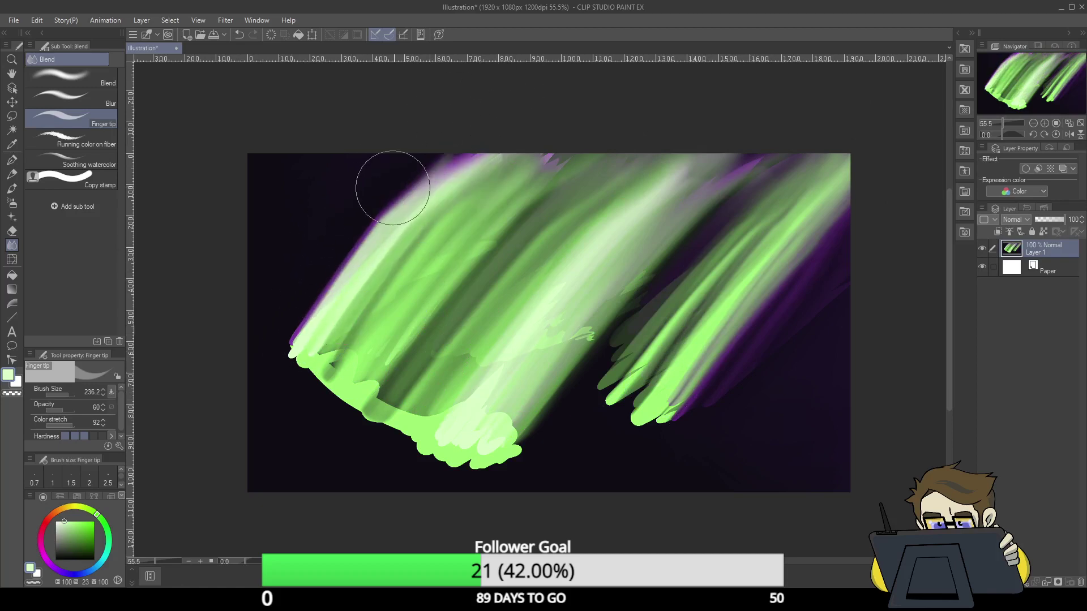
mouse_move(368, 249)
mouse_down()
mouse_move(464, 114)
mouse_move(416, 202)
mouse_move(472, 83)
mouse_up()
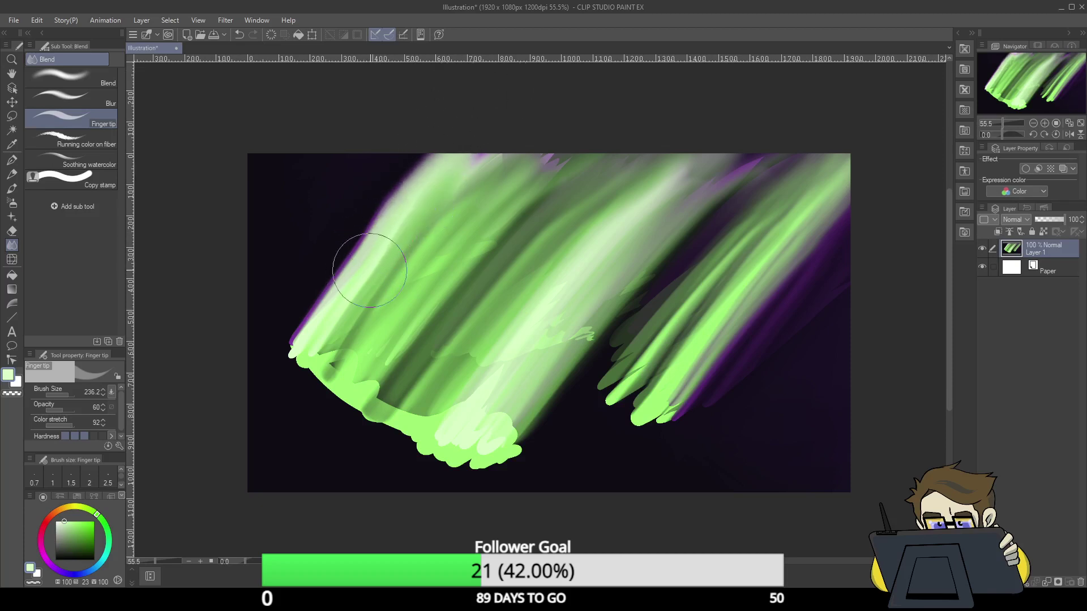
- Try smudging the dark sky upward into the scalloped lower edge of the left green band with the Finger tip blender
mouse_move(478, 437)
mouse_down()
mouse_move(419, 429)
mouse_move(440, 345)
mouse_up()
drag(362, 439, 405, 376)
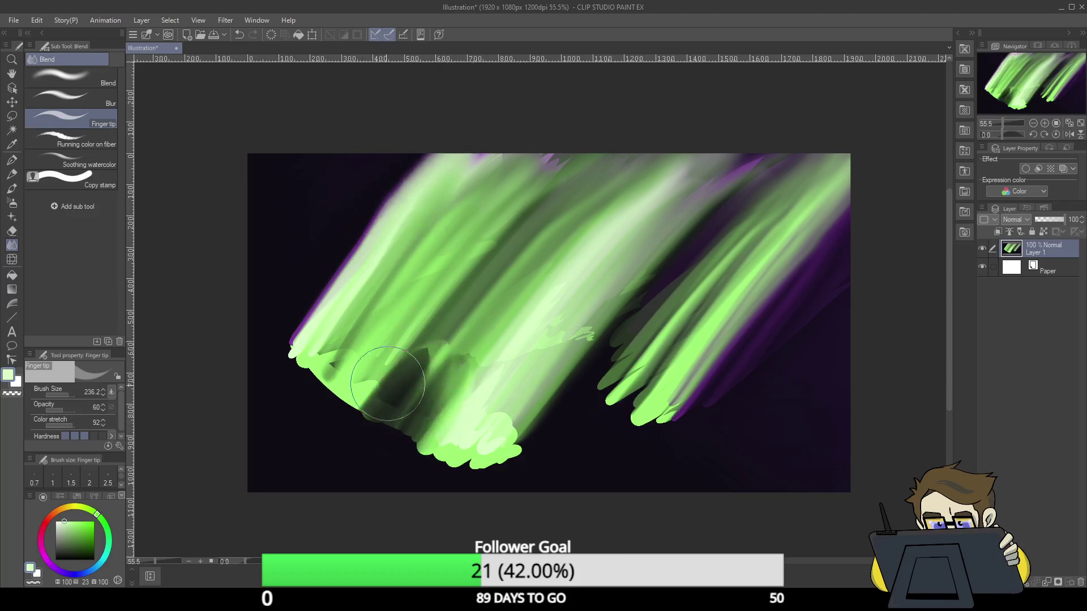
mouse_move(350, 480)
mouse_down()
mouse_move(389, 412)
mouse_move(306, 396)
mouse_move(351, 306)
mouse_move(316, 310)
mouse_move(325, 390)
mouse_move(372, 481)
mouse_move(452, 509)
mouse_move(510, 459)
mouse_up()
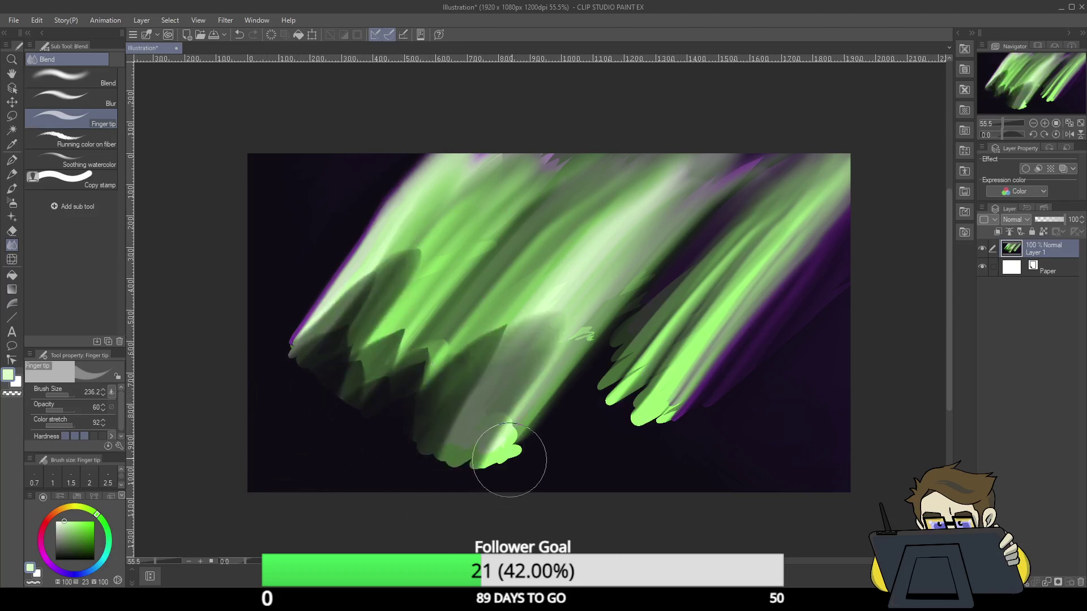
- Delete the painted aurora layer, then undo the deletion and the dark smudges along the left band's lower edge
click(1081, 582)
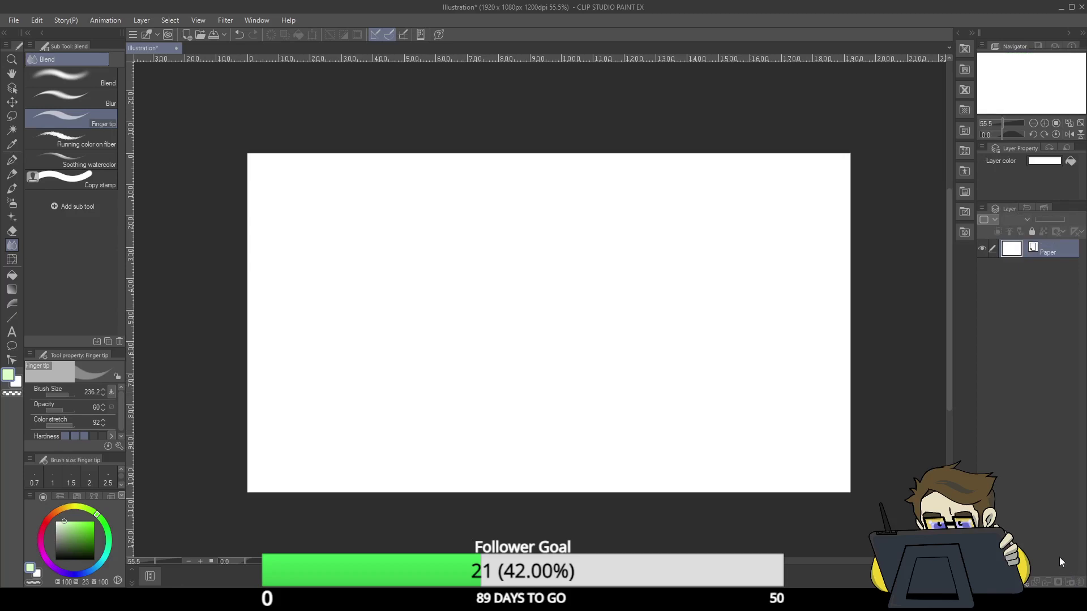
key(ctrl+z)
key(ctrl+z)
key(ctrl+z)
key(ctrl+z)
key(ctrl+z)
key(ctrl+z)
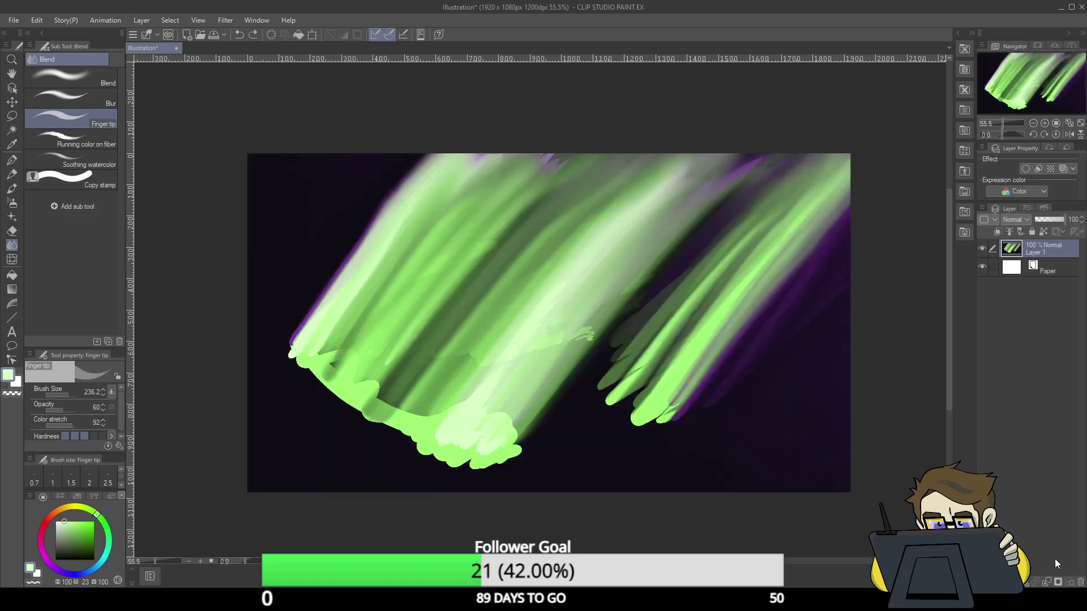
- Undo the Finger tip smudges back to the unblended right green patch and its solid purple rays
key(ctrl+y)
key(ctrl+y)
key(ctrl+y)
key(ctrl+y)
key(ctrl+y)
key(ctrl+y)
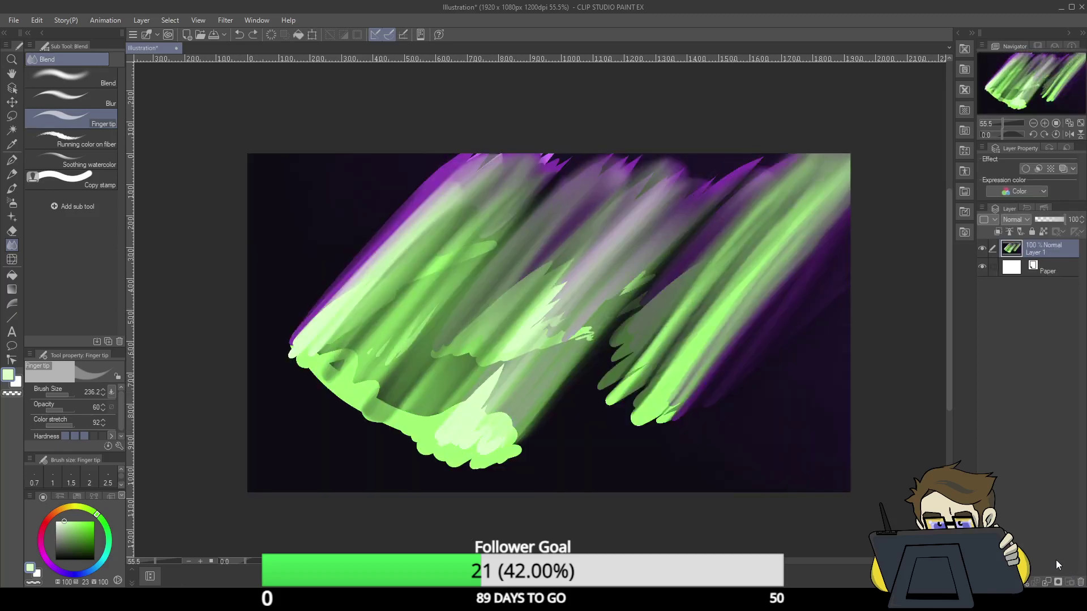
key(ctrl+z)
key(ctrl+z)
key(ctrl+z)
key(ctrl+z)
key(ctrl+z)
key(ctrl+z)
key(ctrl+z)
key(ctrl+z)
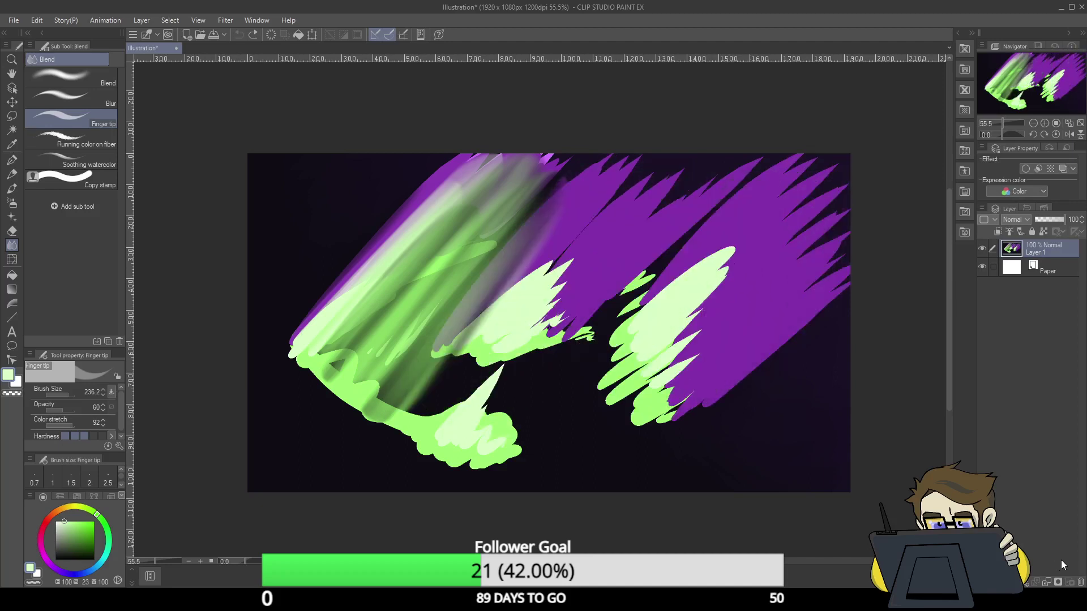
- Replace the aurora layer with a new blank layer and cover it in dark greyish purple using the G-pen at size 757.5
click(1080, 582)
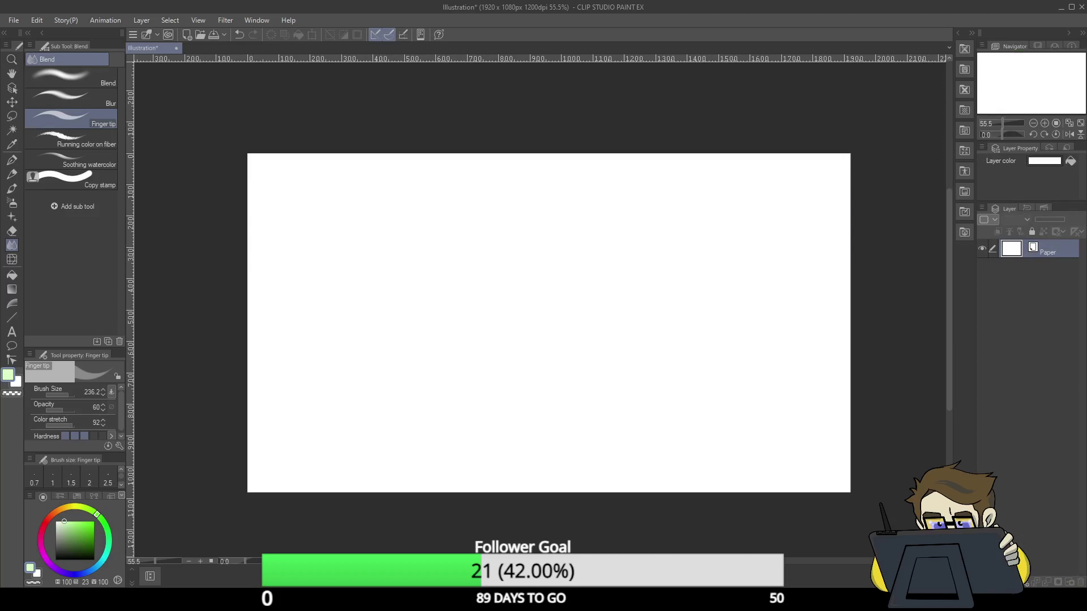
key(ctrl+shift+n)
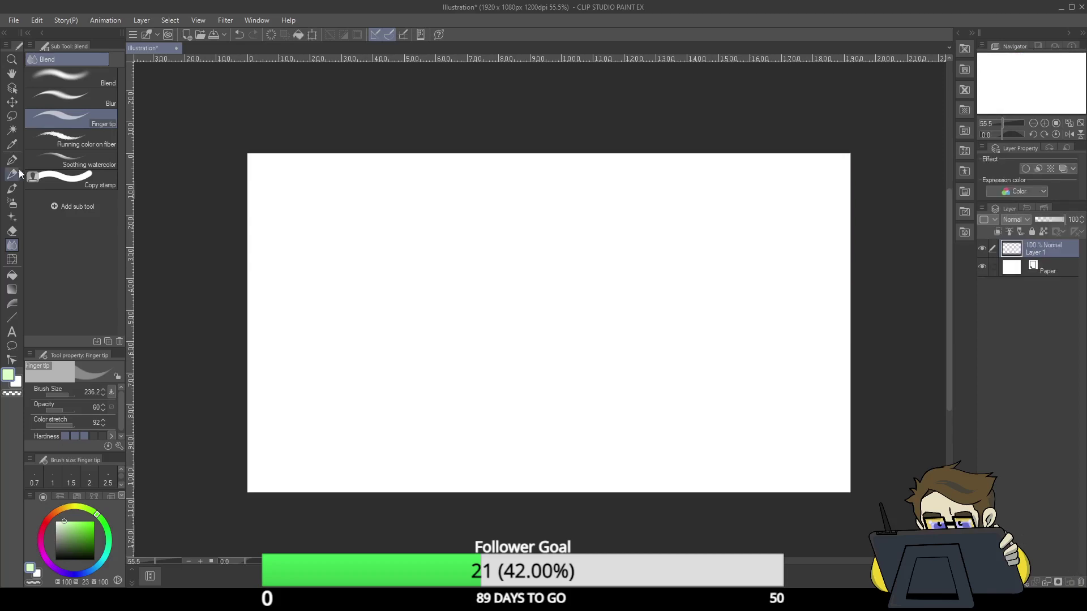
key(p)
mouse_move(77, 542)
mouse_down()
mouse_move(63, 563)
mouse_move(81, 546)
mouse_up()
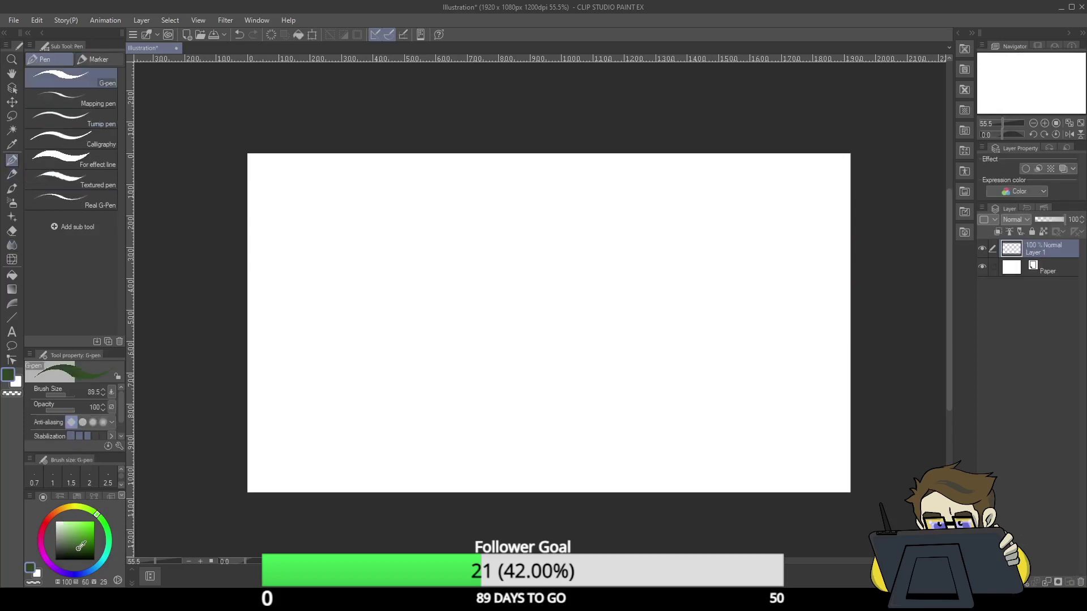
click(58, 571)
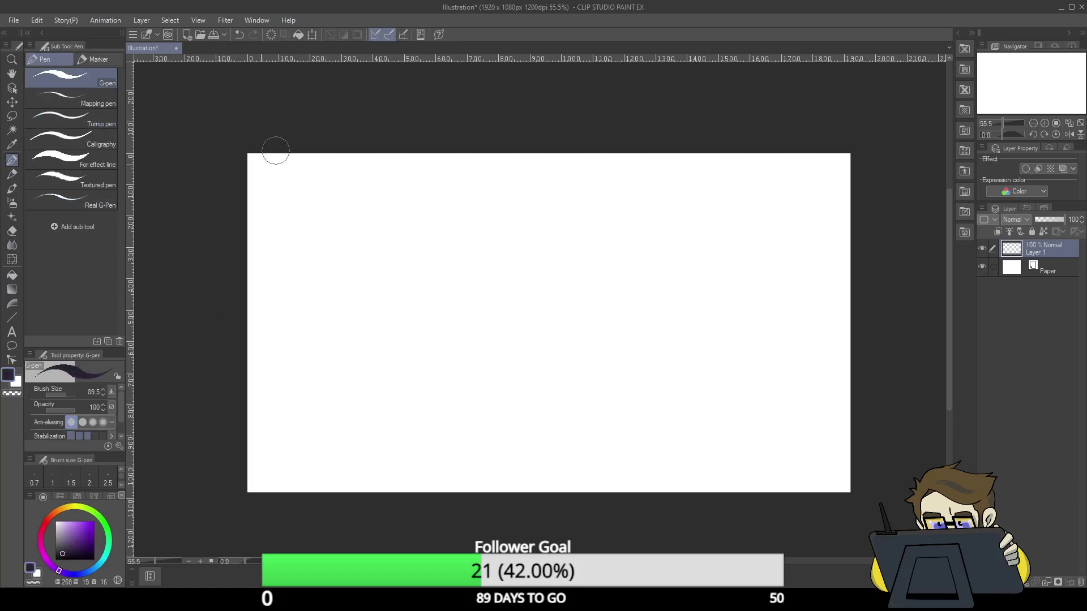
drag(275, 151, 291, 120)
drag(59, 395, 77, 395)
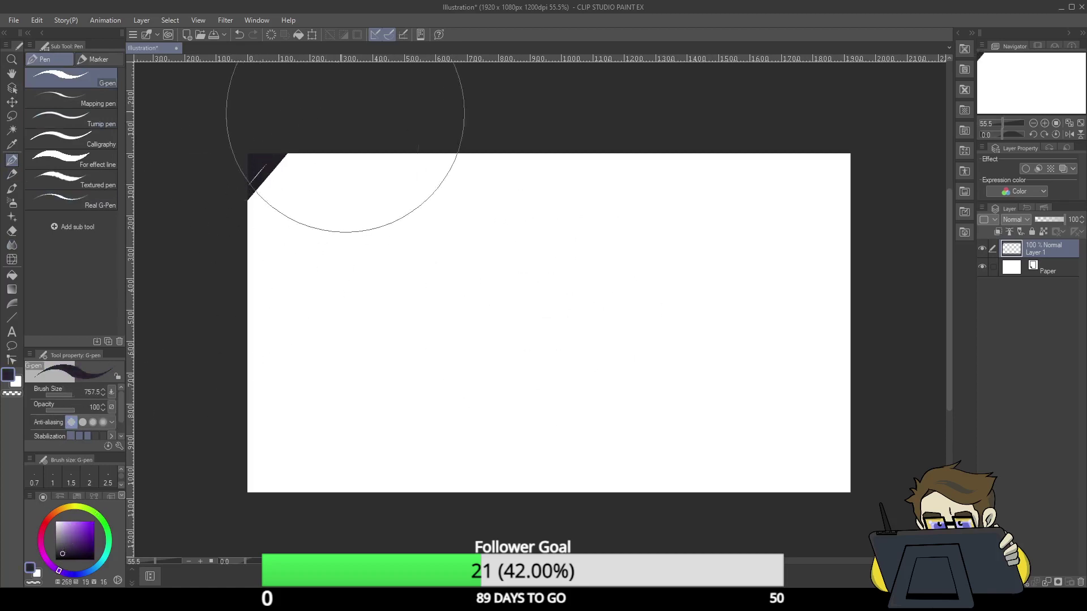
mouse_move(345, 109)
mouse_down()
mouse_move(279, 255)
mouse_move(582, 94)
mouse_move(718, 134)
mouse_move(695, 386)
mouse_move(762, 483)
mouse_up()
mouse_move(832, 229)
mouse_down()
mouse_move(437, 444)
mouse_move(301, 281)
mouse_move(655, 391)
mouse_up()
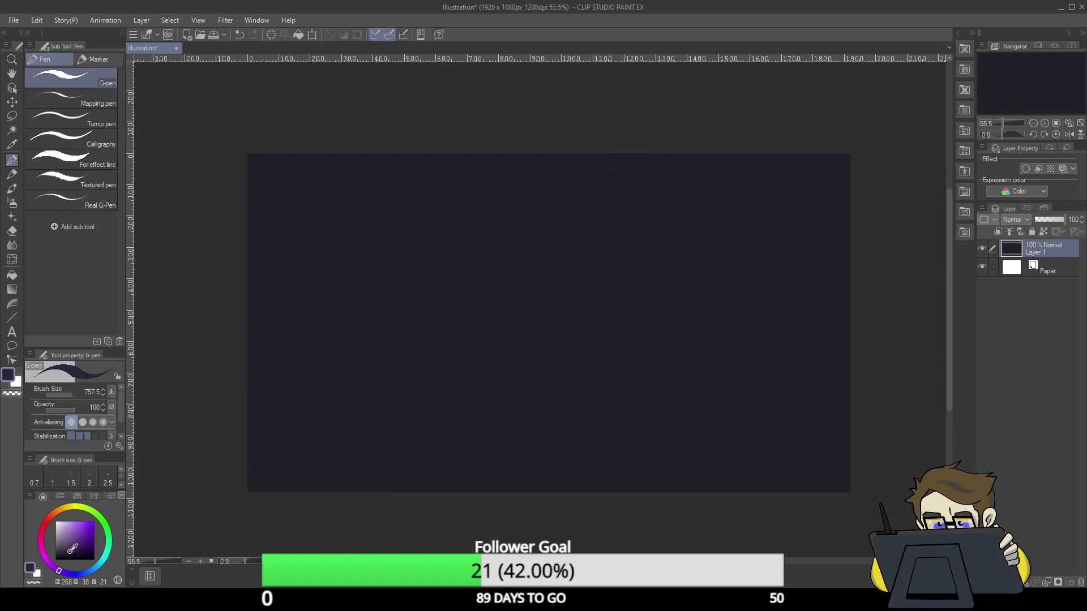
- Try other purple shades in large G-pen strokes down the canvas's left side
drag(331, 140, 170, 363)
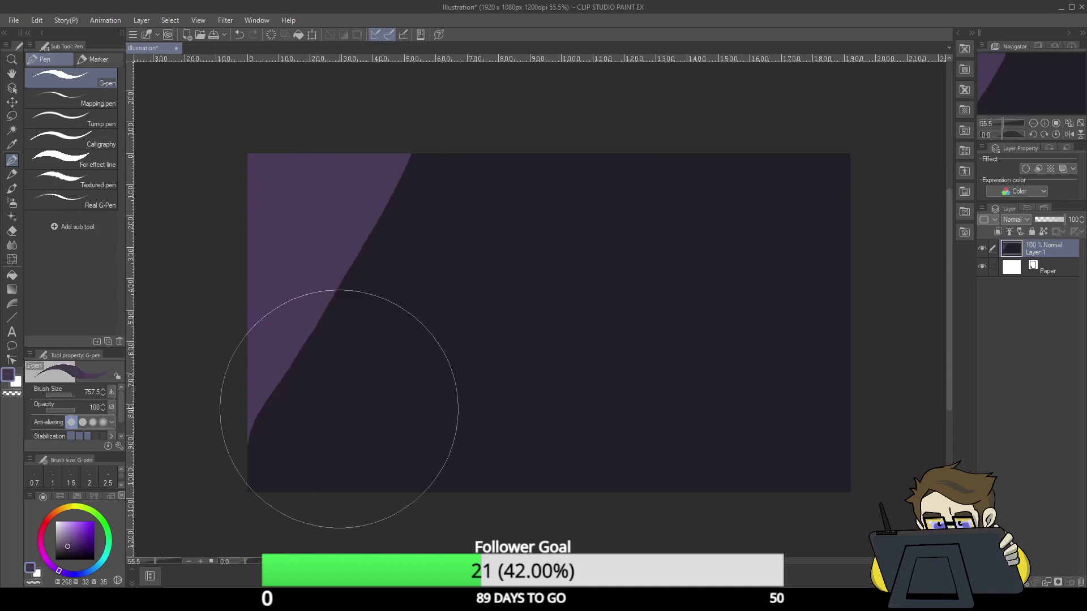
key(ctrl+z)
drag(68, 547, 75, 553)
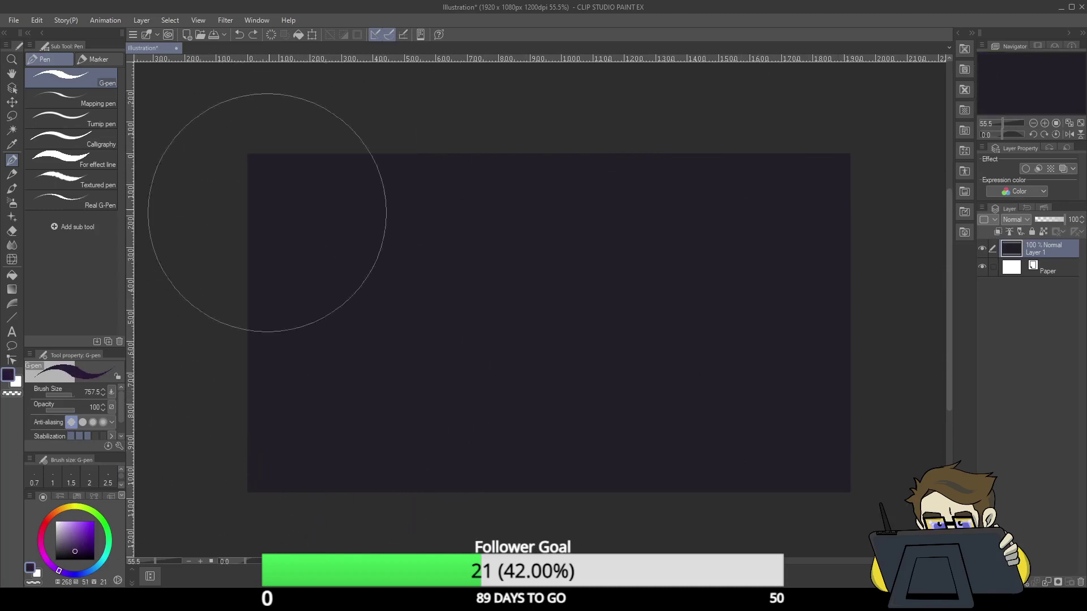
mouse_move(267, 211)
mouse_down()
mouse_move(351, 135)
mouse_move(272, 340)
mouse_up()
key(ctrl+z)
- Repaint the whole background in a dark purple, then lock Layer 1 and add a new layer above it
click(69, 552)
mouse_move(250, 274)
mouse_down()
mouse_move(386, 117)
mouse_move(288, 347)
mouse_move(377, 475)
mouse_move(617, 376)
mouse_move(925, 389)
mouse_move(881, 449)
mouse_move(764, 462)
mouse_up()
click(1033, 232)
key(ctrl+shift+n)
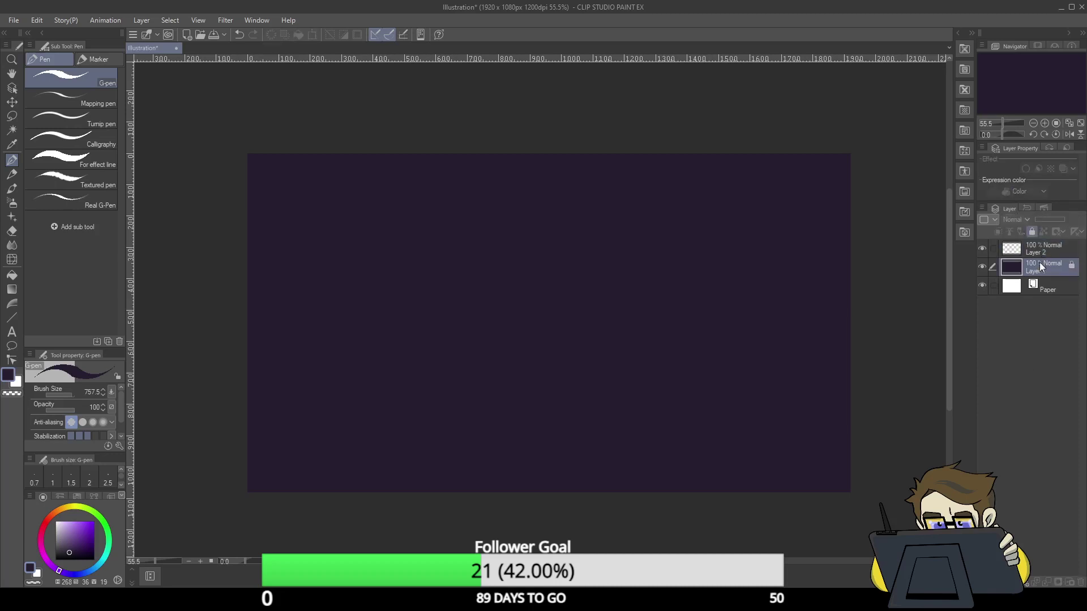
- Unlock Layer 1, repaint the whole background in a darker purple-black, and lock the layer again
click(1039, 263)
click(1033, 233)
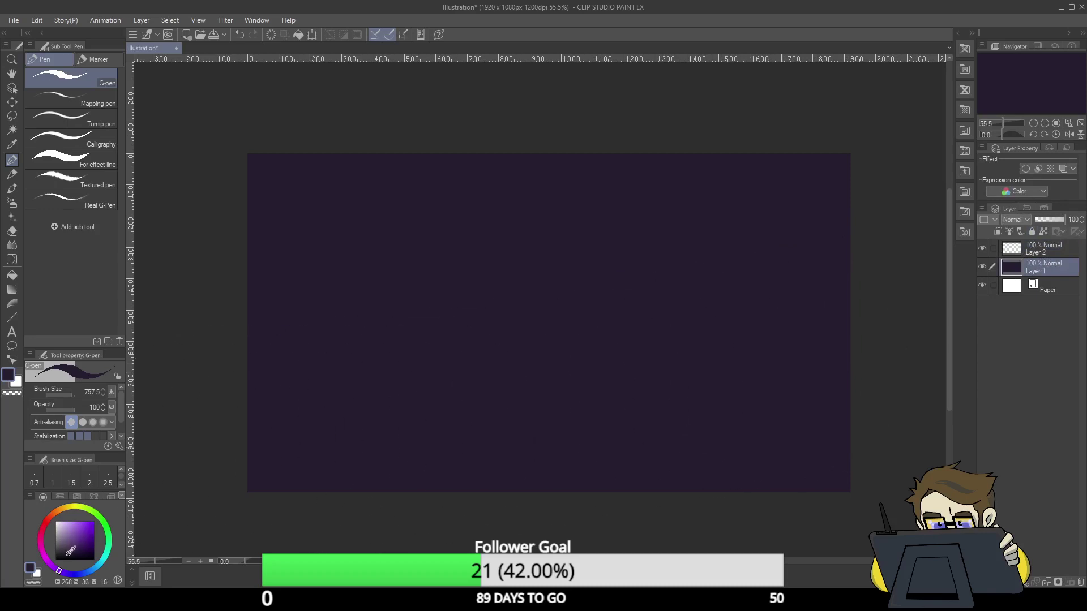
mouse_move(316, 145)
mouse_down()
mouse_move(260, 311)
mouse_move(583, 194)
mouse_move(870, 154)
mouse_move(766, 340)
mouse_move(862, 473)
mouse_up()
click(1033, 232)
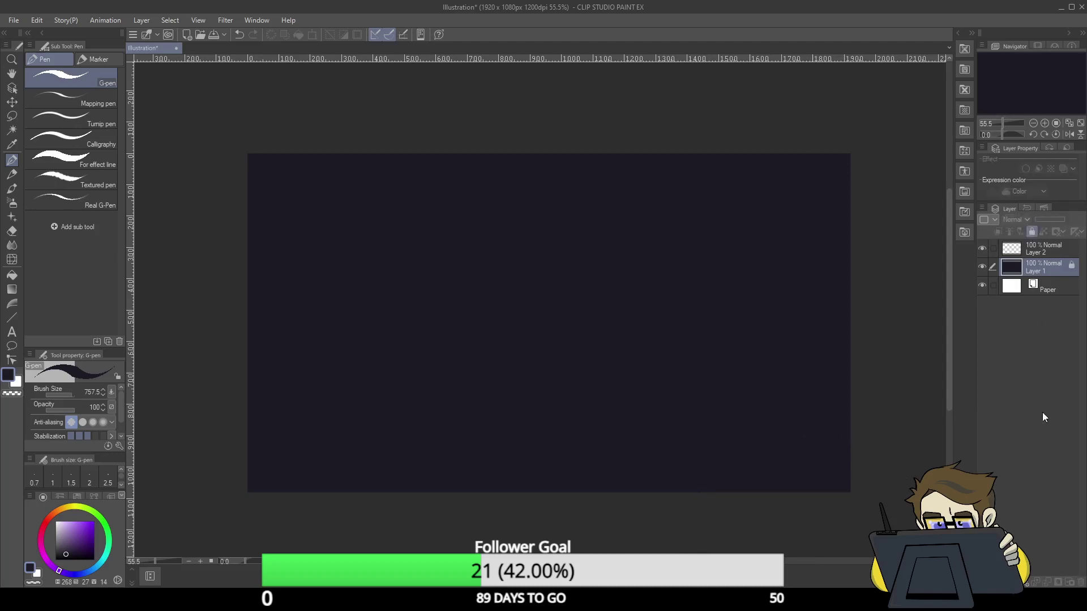
- Cover Layer 2 completely in fully saturated violet with the large G-pen
click(1041, 249)
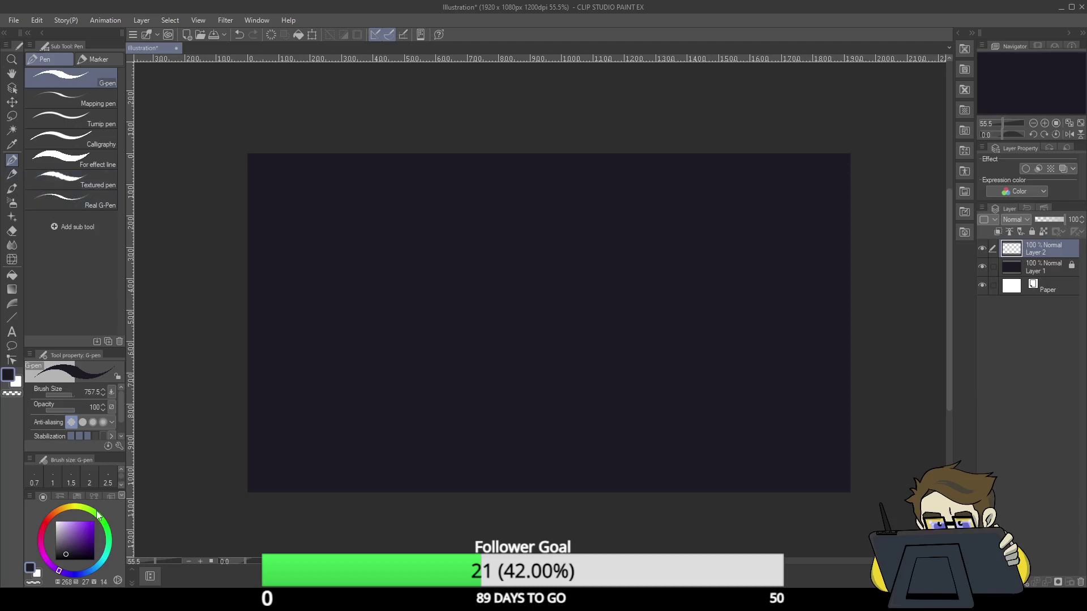
drag(91, 527, 94, 521)
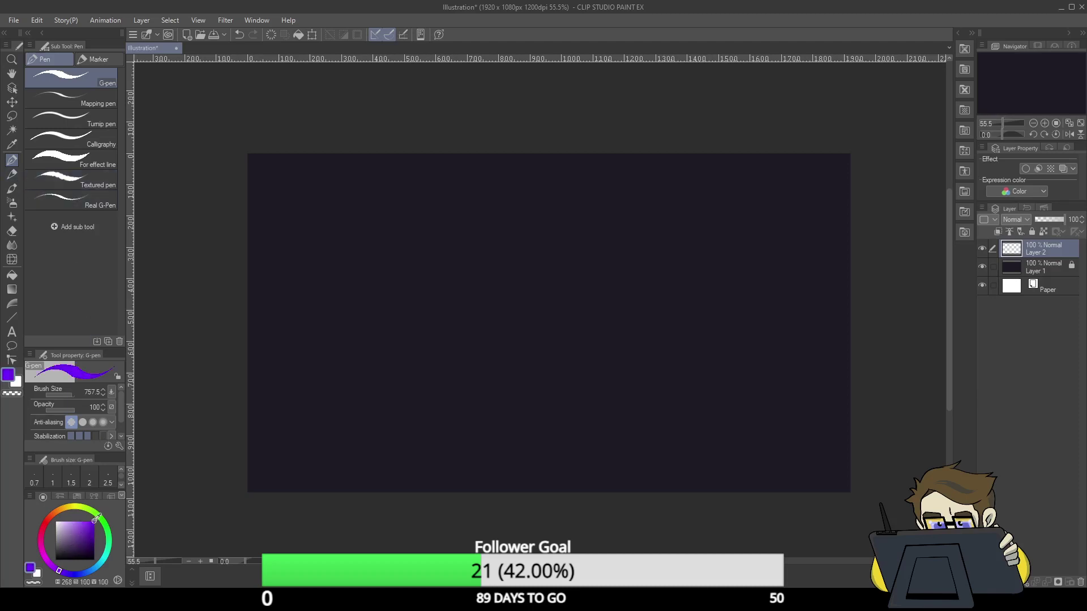
mouse_move(498, 268)
mouse_down()
mouse_move(464, 223)
mouse_move(542, 194)
mouse_move(623, 334)
mouse_move(342, 429)
mouse_move(243, 219)
mouse_move(255, 359)
mouse_move(391, 427)
mouse_move(580, 421)
mouse_move(655, 527)
mouse_up()
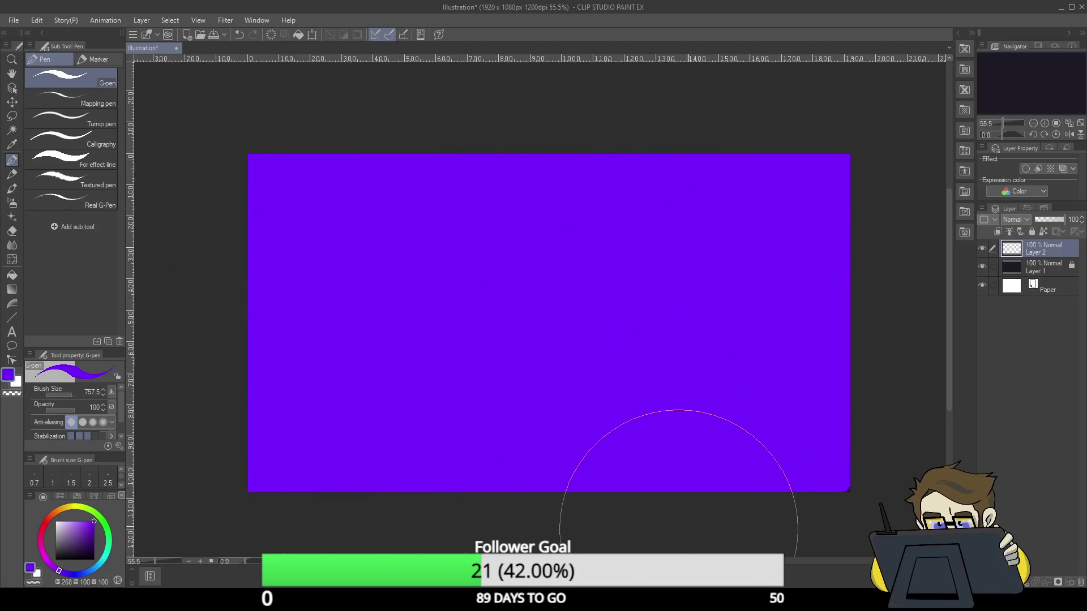
- Choose a pale cream colour and test it with G-pen blobs at the canvas's left edge, reducing the brush size to 108.6
click(63, 528)
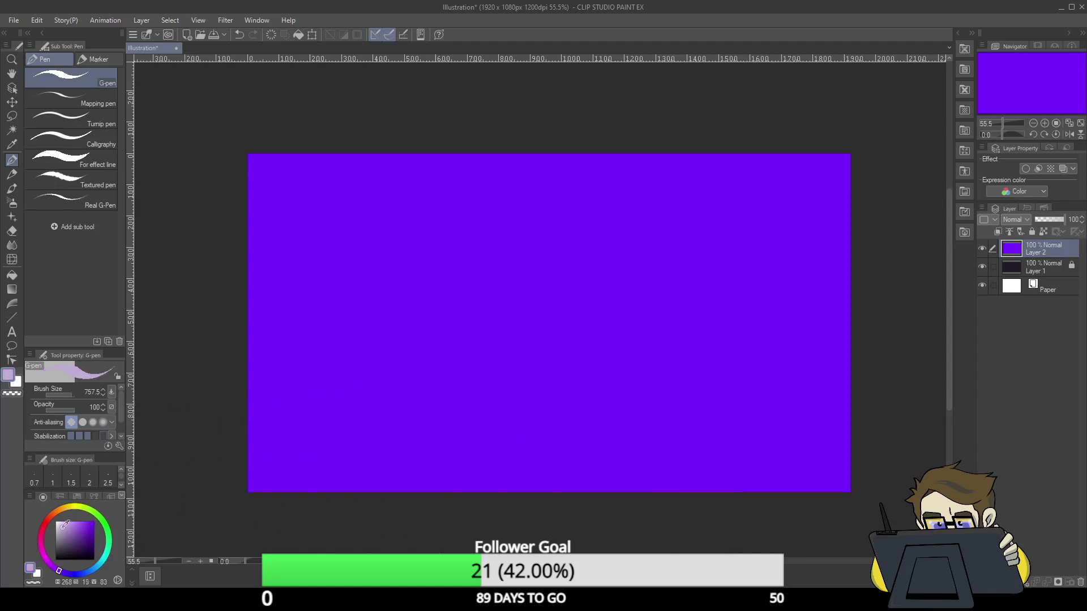
click(67, 509)
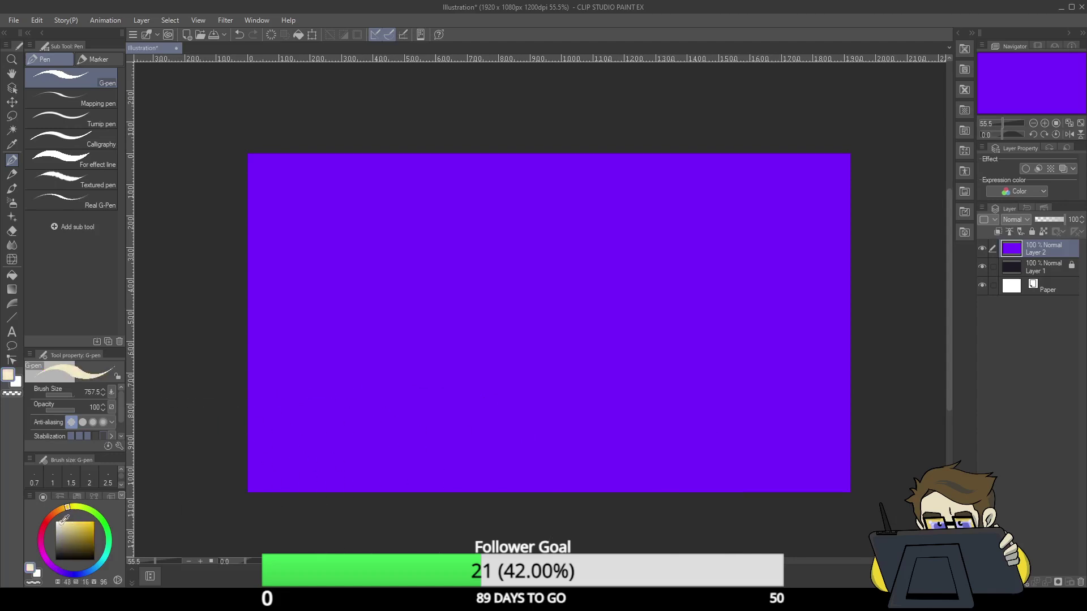
click(60, 521)
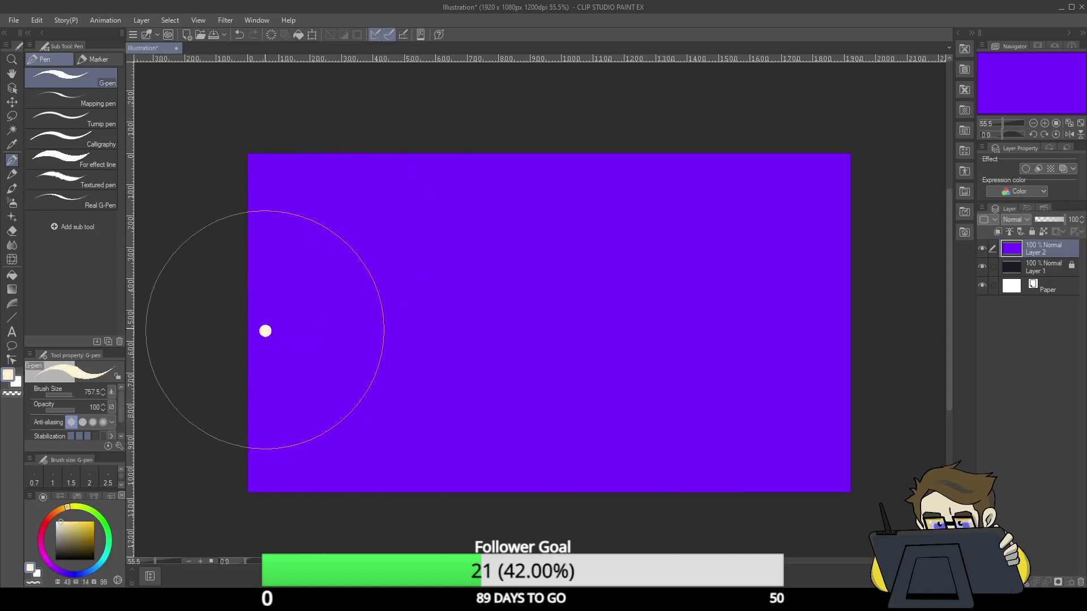
mouse_move(265, 330)
mouse_down()
mouse_move(256, 291)
mouse_move(338, 313)
mouse_up()
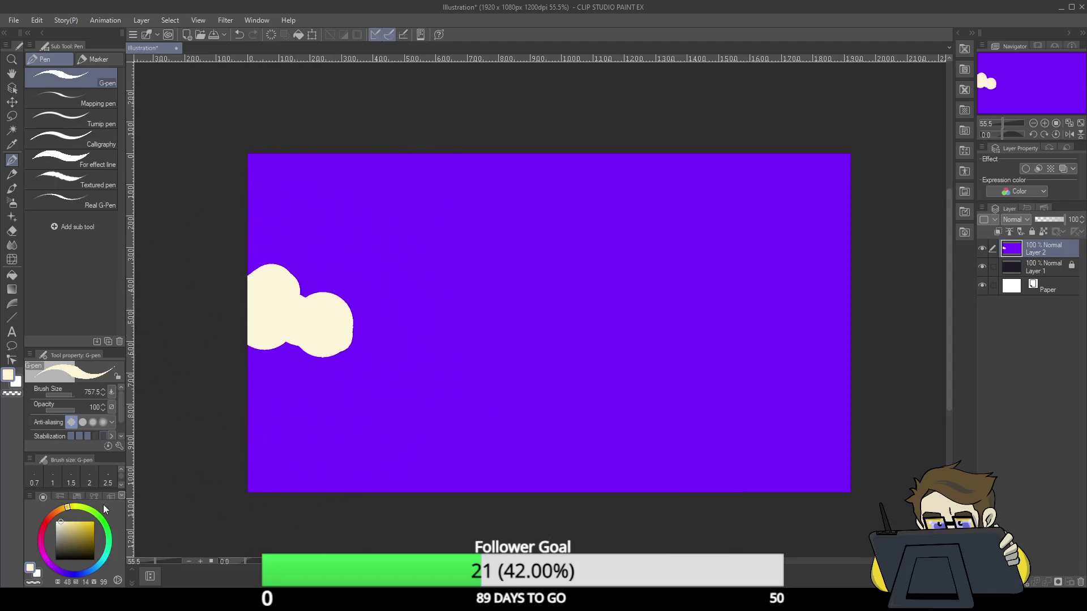
drag(72, 399, 68, 402)
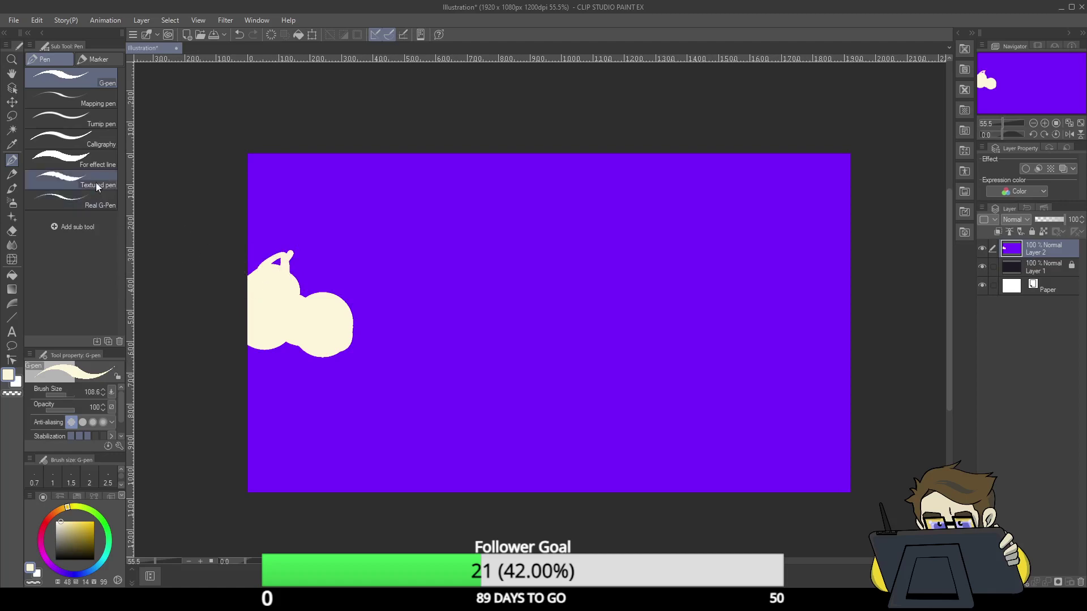
- Switch to the Textured pen, enlarge the brush, turn off anti-aliasing and test cream strokes across the canvas
click(71, 180)
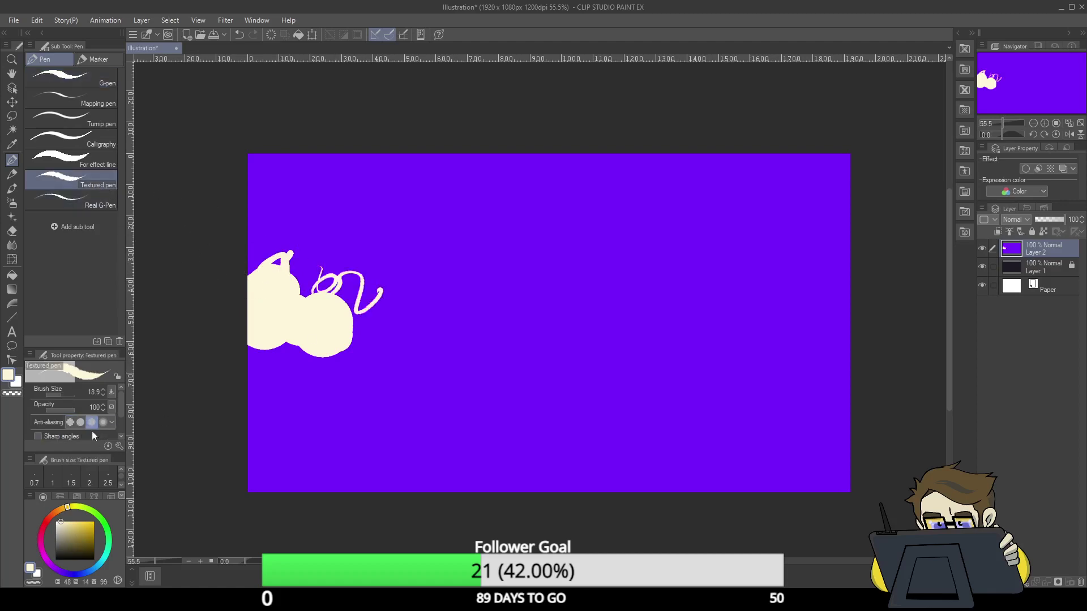
drag(68, 400, 72, 401)
mouse_move(357, 313)
mouse_down()
mouse_move(524, 337)
mouse_move(510, 334)
mouse_up()
click(71, 422)
mouse_move(351, 410)
mouse_down()
mouse_move(375, 400)
mouse_move(381, 369)
mouse_move(346, 294)
mouse_move(430, 279)
mouse_move(565, 344)
mouse_move(680, 319)
mouse_up()
- Undo all the cream test strokes back to the plain violet fill
key(ctrl+z)
key(ctrl+z)
key(ctrl+z)
key(ctrl+z)
key(ctrl+z)
key(ctrl+z)
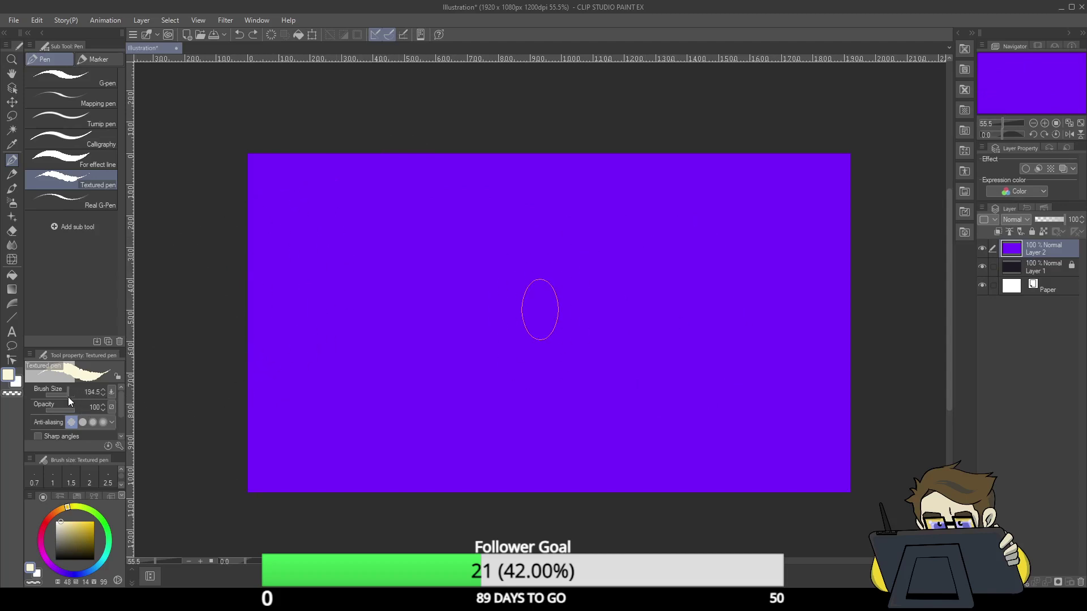
- Paint two large cream landmasses with fringe islets in the canvas's western part, plus a round islet and thin arc-shaped island east of them
mouse_move(353, 315)
mouse_down()
mouse_move(433, 296)
mouse_move(448, 357)
mouse_move(392, 324)
mouse_up()
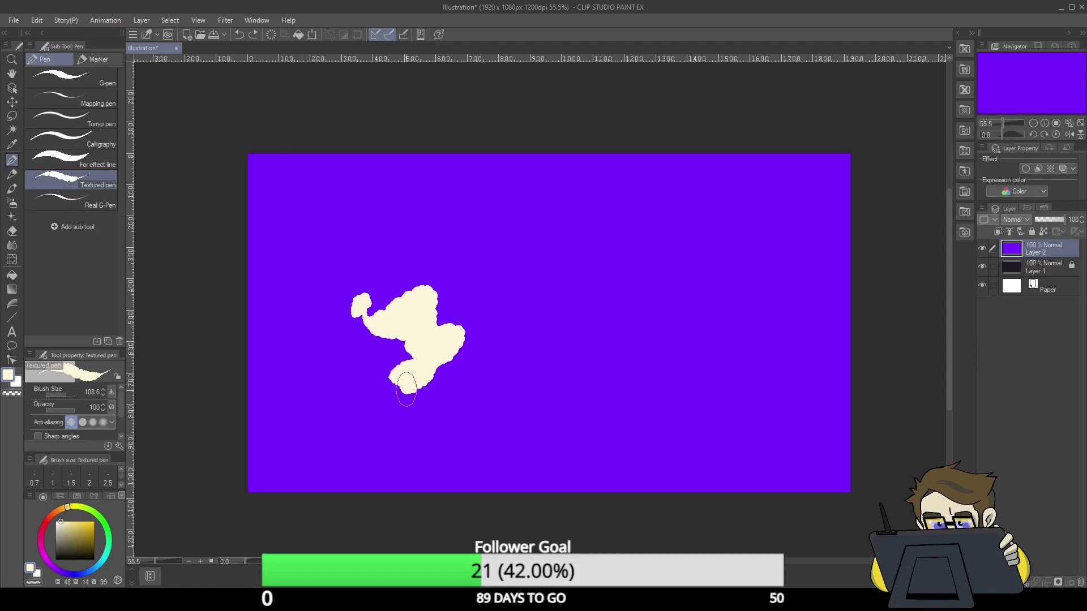
drag(406, 389, 408, 416)
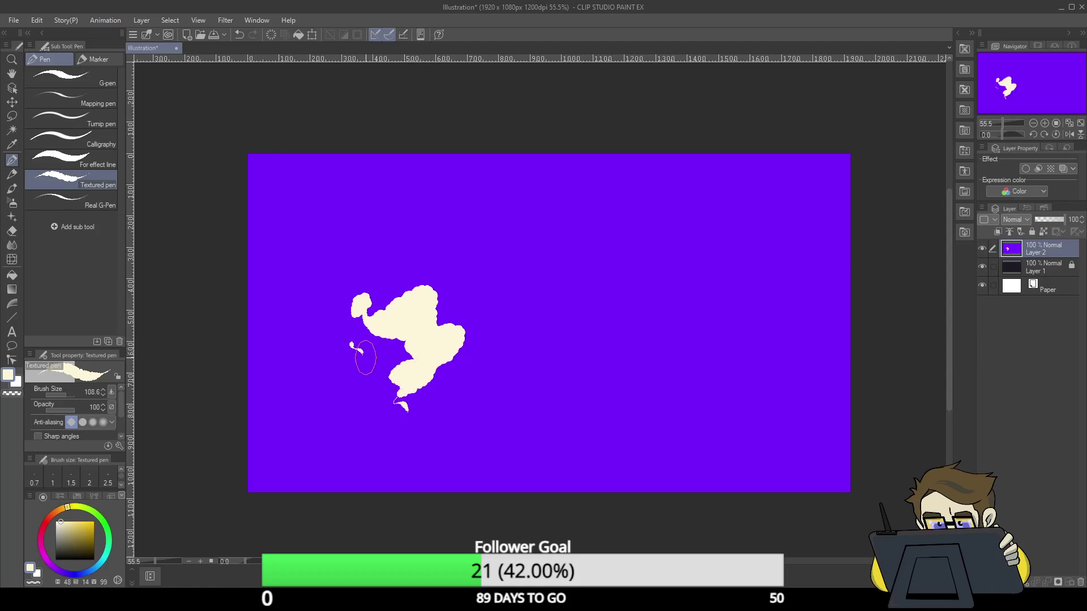
mouse_move(324, 283)
mouse_down()
mouse_move(359, 241)
mouse_move(368, 289)
mouse_move(385, 187)
mouse_move(373, 249)
mouse_move(450, 243)
mouse_move(421, 199)
mouse_up()
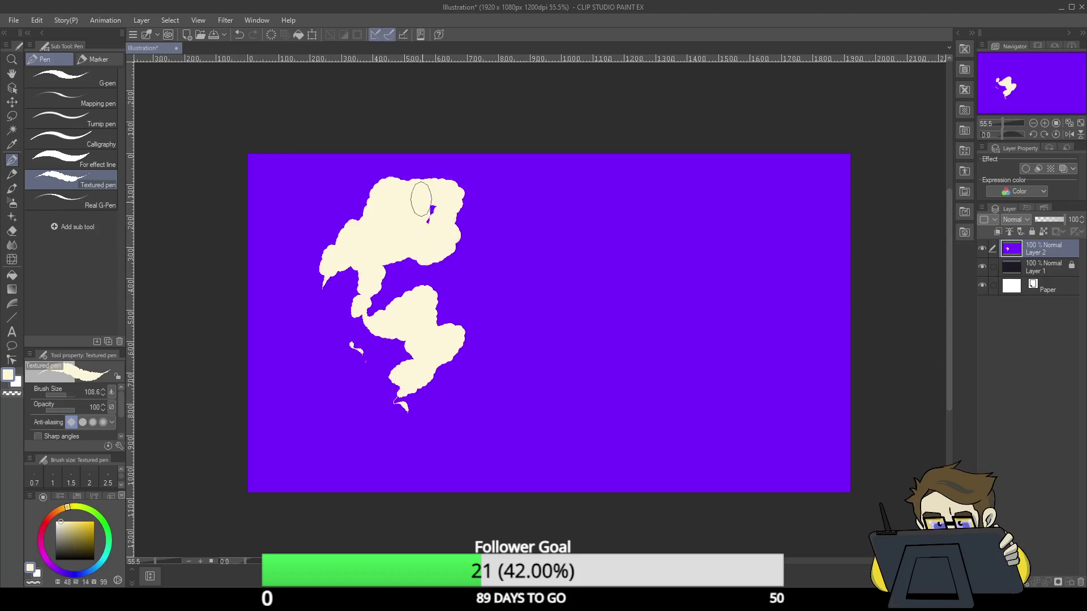
drag(363, 222, 325, 180)
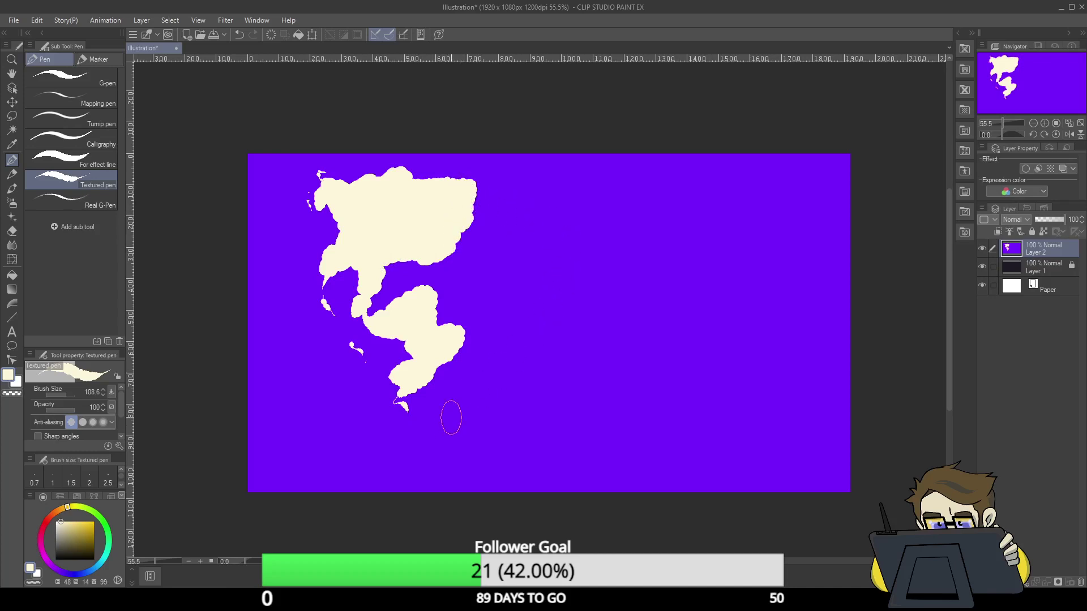
drag(455, 300, 456, 307)
mouse_move(481, 181)
mouse_down()
mouse_move(504, 176)
mouse_move(556, 235)
mouse_move(526, 264)
mouse_move(536, 266)
mouse_up()
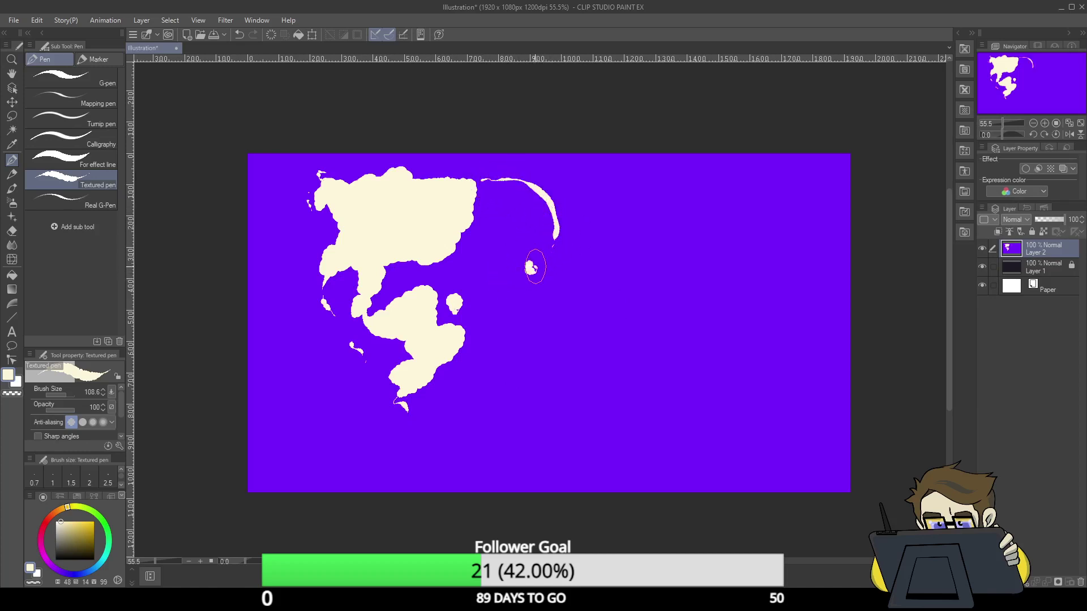
- Paint a large cream continent in the canvas's northeast corner and a smaller horned landmass southwest of it
mouse_move(718, 194)
mouse_down()
mouse_move(710, 287)
mouse_move(727, 312)
mouse_move(792, 290)
mouse_move(787, 223)
mouse_move(753, 188)
mouse_move(706, 177)
mouse_move(709, 205)
mouse_move(732, 193)
mouse_move(769, 228)
mouse_move(771, 266)
mouse_move(743, 293)
mouse_move(765, 282)
mouse_move(757, 210)
mouse_move(769, 134)
mouse_move(774, 180)
mouse_move(743, 170)
mouse_move(783, 183)
mouse_move(773, 214)
mouse_move(804, 194)
mouse_move(792, 255)
mouse_move(799, 226)
mouse_move(841, 188)
mouse_move(718, 141)
mouse_up()
mouse_move(643, 142)
mouse_down()
mouse_move(713, 169)
mouse_move(731, 190)
mouse_move(631, 149)
mouse_move(636, 184)
mouse_move(616, 148)
mouse_up()
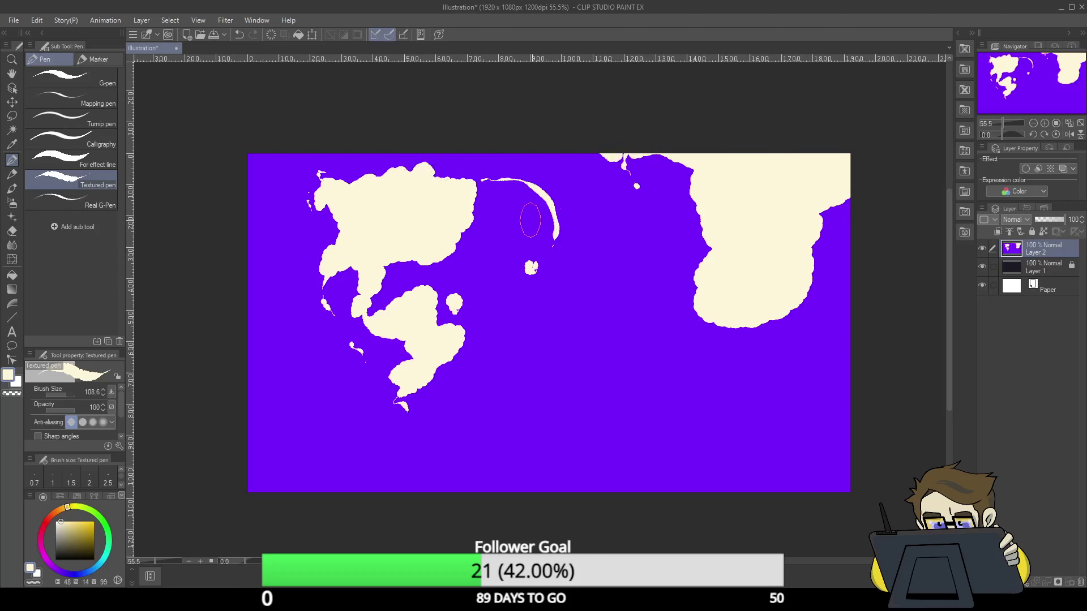
mouse_move(645, 307)
mouse_down()
mouse_move(629, 327)
mouse_move(662, 376)
mouse_move(659, 363)
mouse_move(702, 342)
mouse_move(713, 359)
mouse_up()
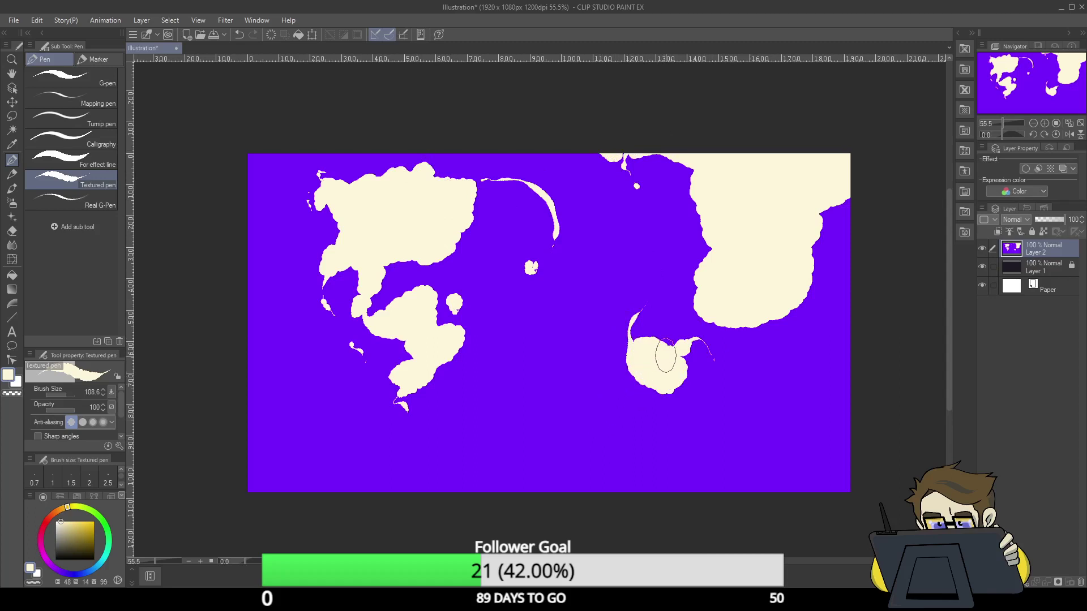
mouse_move(638, 334)
mouse_down()
mouse_move(626, 366)
mouse_move(619, 353)
mouse_move(648, 388)
mouse_up()
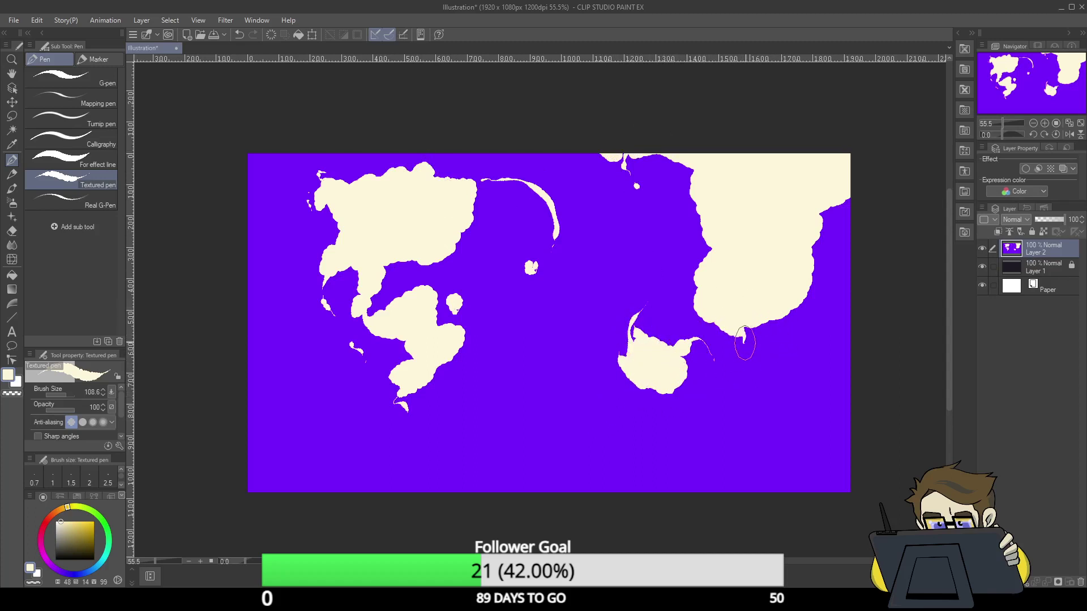
- Extend the northeastern continent with southern peninsulas and a fuller eastern coast, and paint a long landmass in the southeast corner
mouse_move(757, 318)
mouse_down()
mouse_move(748, 326)
mouse_move(801, 319)
mouse_move(814, 340)
mouse_up()
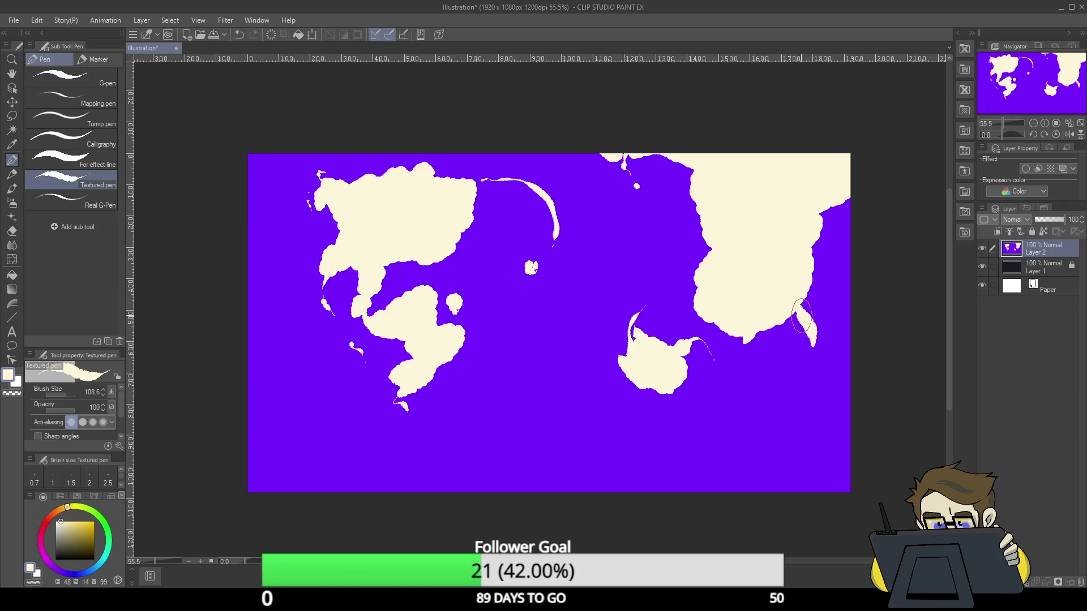
mouse_move(793, 306)
mouse_down()
mouse_move(809, 329)
mouse_move(805, 352)
mouse_up()
mouse_move(792, 308)
mouse_down()
mouse_move(784, 365)
mouse_move(798, 362)
mouse_move(787, 383)
mouse_move(820, 358)
mouse_move(797, 381)
mouse_move(838, 363)
mouse_move(849, 385)
mouse_move(797, 392)
mouse_move(791, 412)
mouse_move(838, 375)
mouse_move(752, 454)
mouse_move(792, 431)
mouse_move(835, 402)
mouse_move(695, 465)
mouse_move(769, 456)
mouse_move(738, 458)
mouse_up()
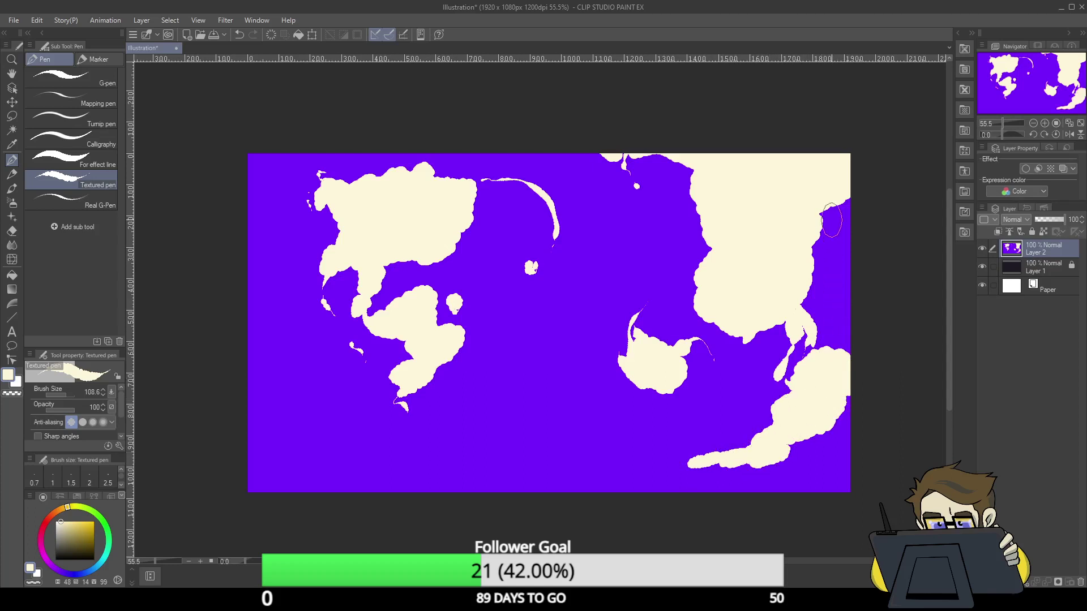
drag(834, 226, 815, 255)
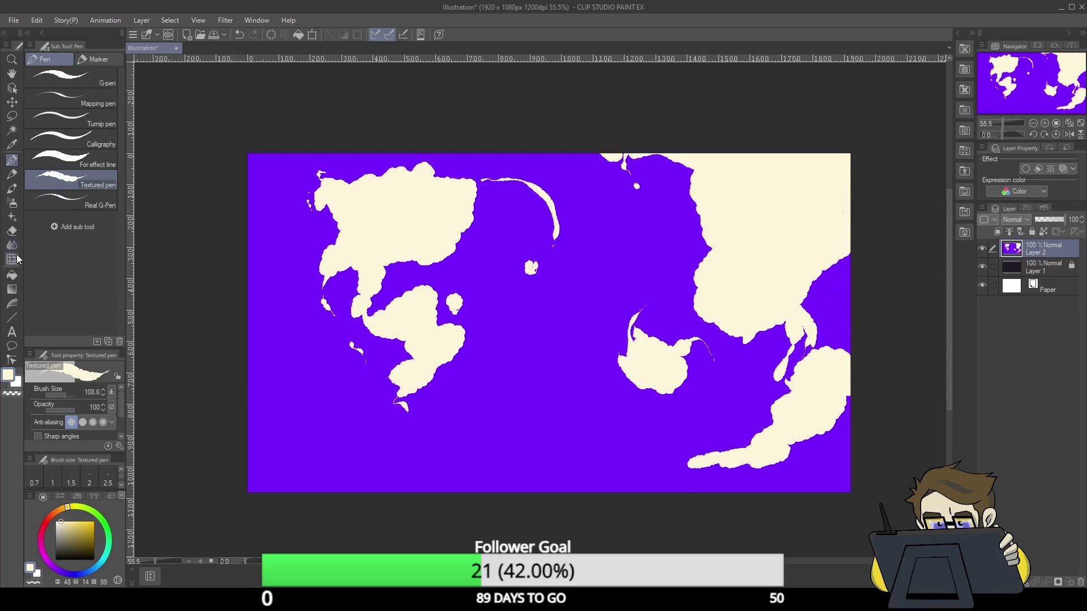
- Sample the background violet and carve lakes and thin rivers into the northeastern continent and the small horned landmass
alt+click(510, 408)
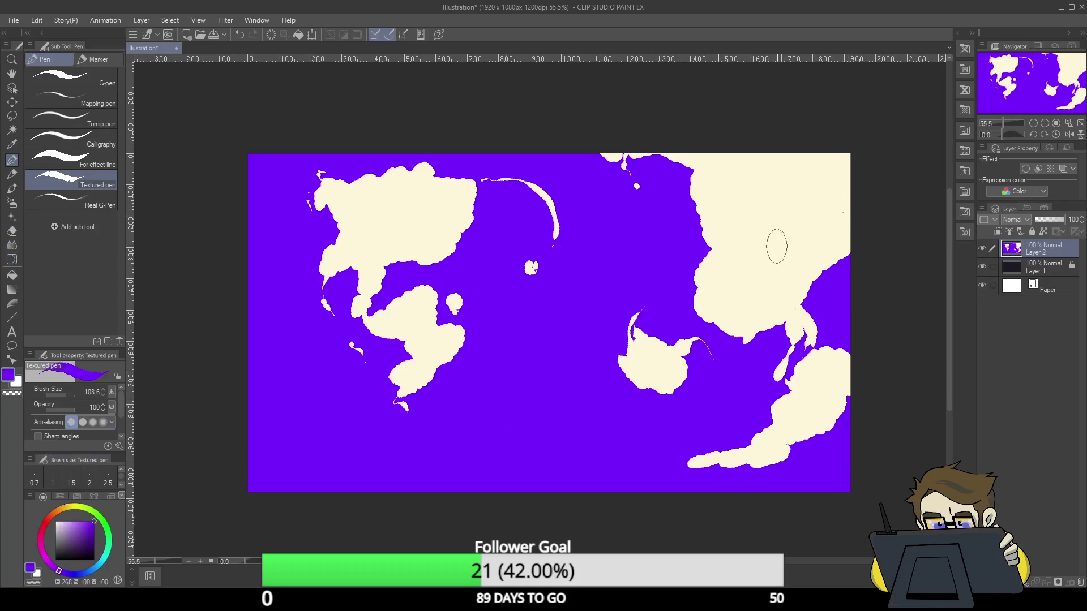
mouse_move(775, 224)
mouse_down()
mouse_move(771, 209)
mouse_move(796, 226)
mouse_move(792, 190)
mouse_move(786, 229)
mouse_up()
mouse_move(706, 248)
mouse_down()
mouse_move(753, 258)
mouse_move(748, 306)
mouse_up()
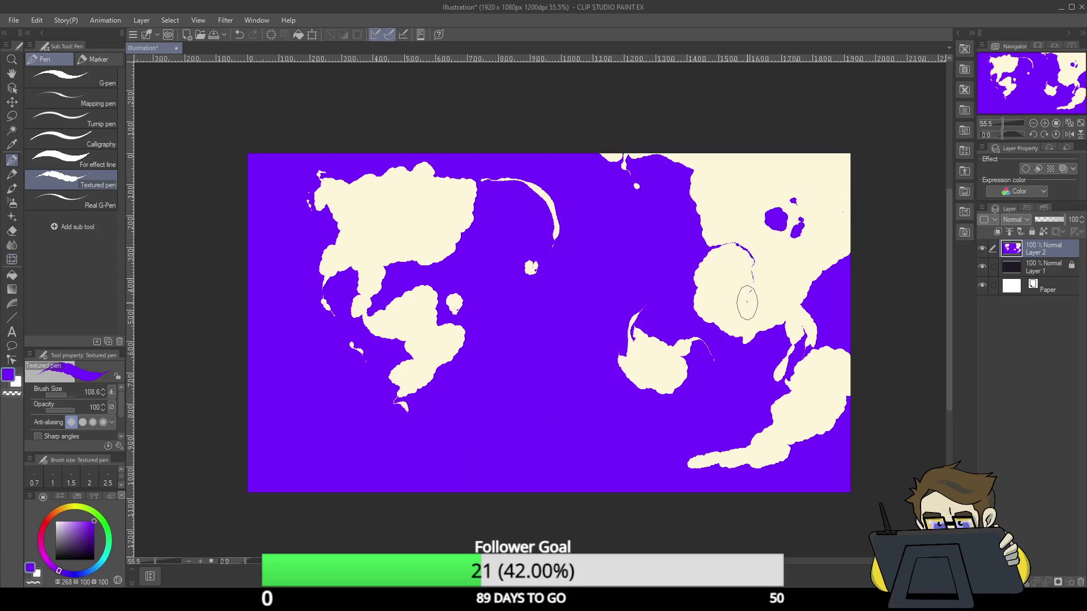
drag(752, 252, 772, 280)
click(708, 298)
drag(715, 300, 710, 301)
mouse_move(636, 365)
mouse_down()
mouse_move(669, 344)
mouse_move(649, 397)
mouse_up()
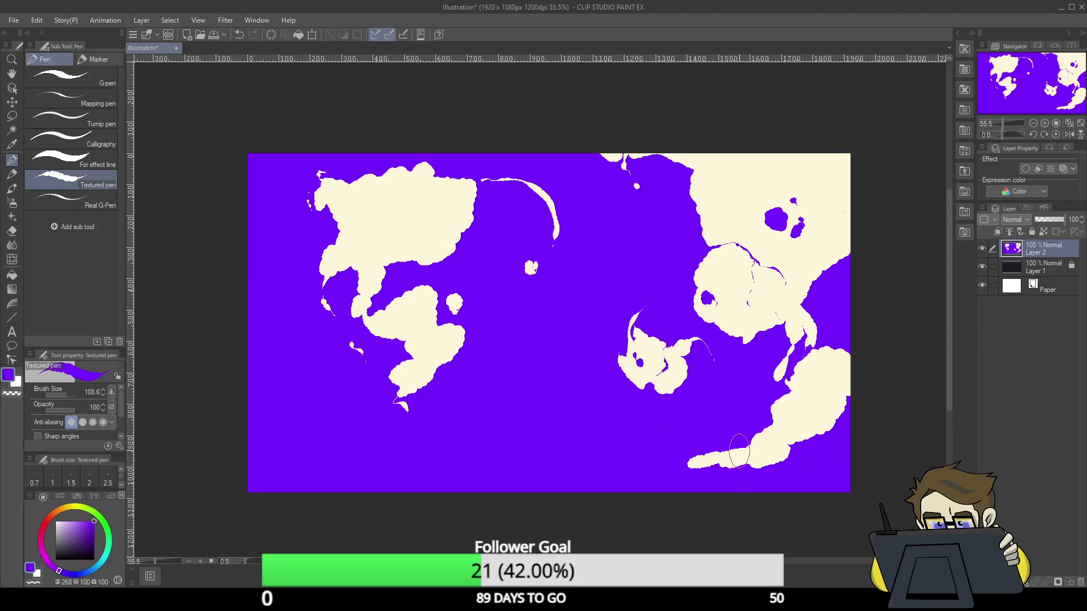
- Carve small violet lakes into the southeastern landmass's tail and a curved channel through its eastern part
drag(678, 463, 767, 464)
key(ctrl+z)
click(744, 457)
drag(740, 458, 727, 459)
mouse_move(843, 405)
mouse_down()
mouse_move(820, 380)
mouse_move(814, 397)
mouse_move(838, 384)
mouse_move(846, 402)
mouse_move(837, 390)
mouse_move(819, 396)
mouse_move(836, 428)
mouse_move(802, 391)
mouse_up()
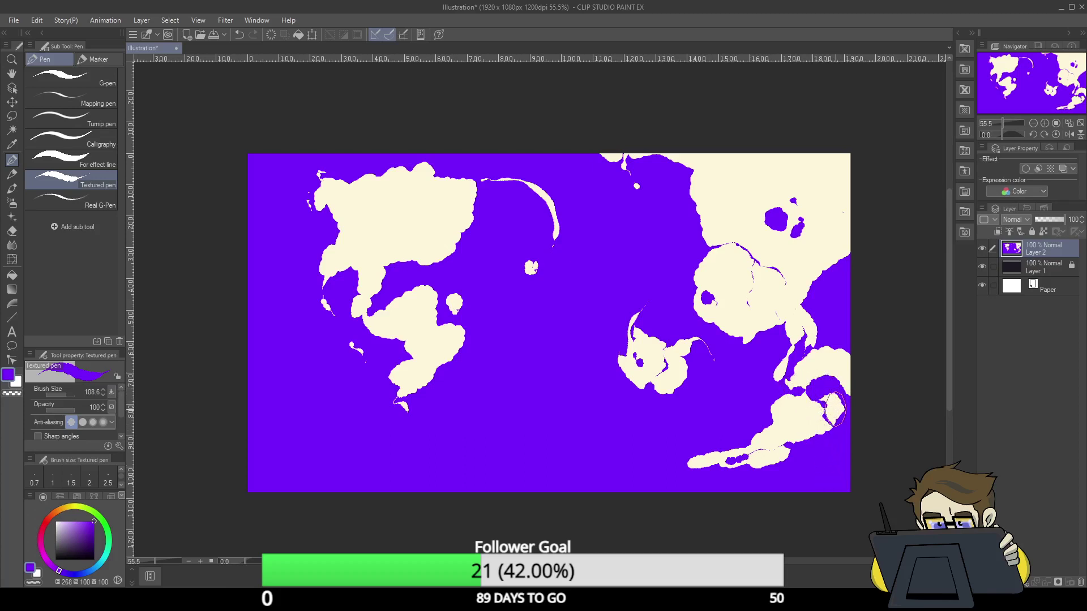
- Carve a winding river down to the northeastern continent's lakes and violet channels that divide the northwestern landmass
mouse_move(678, 169)
mouse_down()
mouse_move(747, 155)
mouse_move(761, 167)
mouse_move(741, 201)
mouse_move(763, 220)
mouse_up()
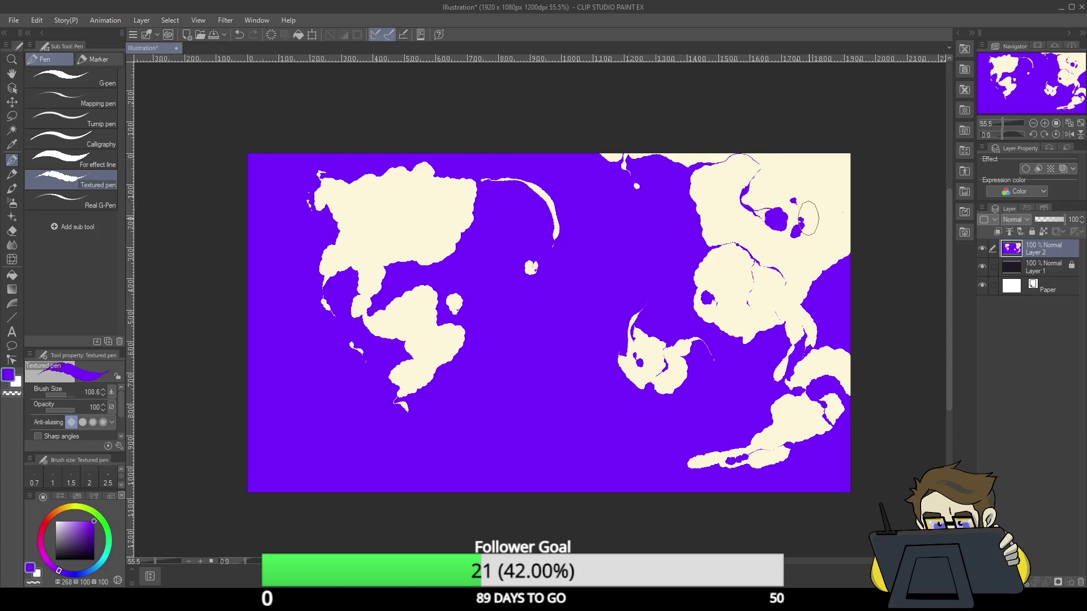
click(793, 201)
drag(793, 201, 801, 223)
mouse_move(402, 276)
mouse_down()
mouse_move(396, 259)
mouse_move(422, 267)
mouse_move(440, 242)
mouse_move(398, 211)
mouse_move(380, 167)
mouse_move(388, 180)
mouse_up()
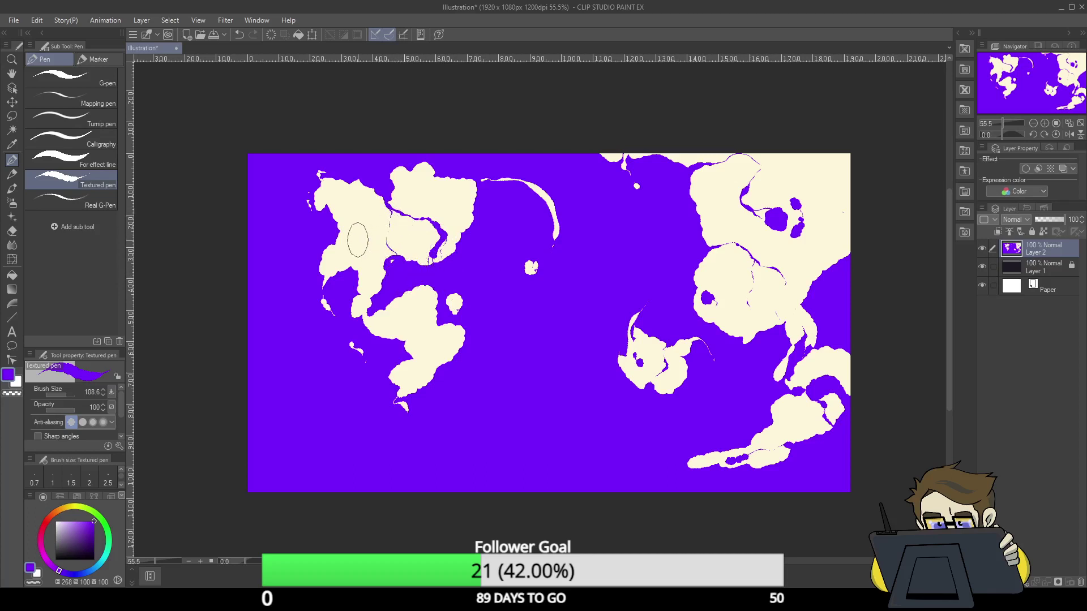
click(357, 240)
key(ctrl+z)
- Reduce the brush size to 18.9 and carve thin rivers and a small lake into the western half of the northwestern landmass
drag(67, 394, 49, 395)
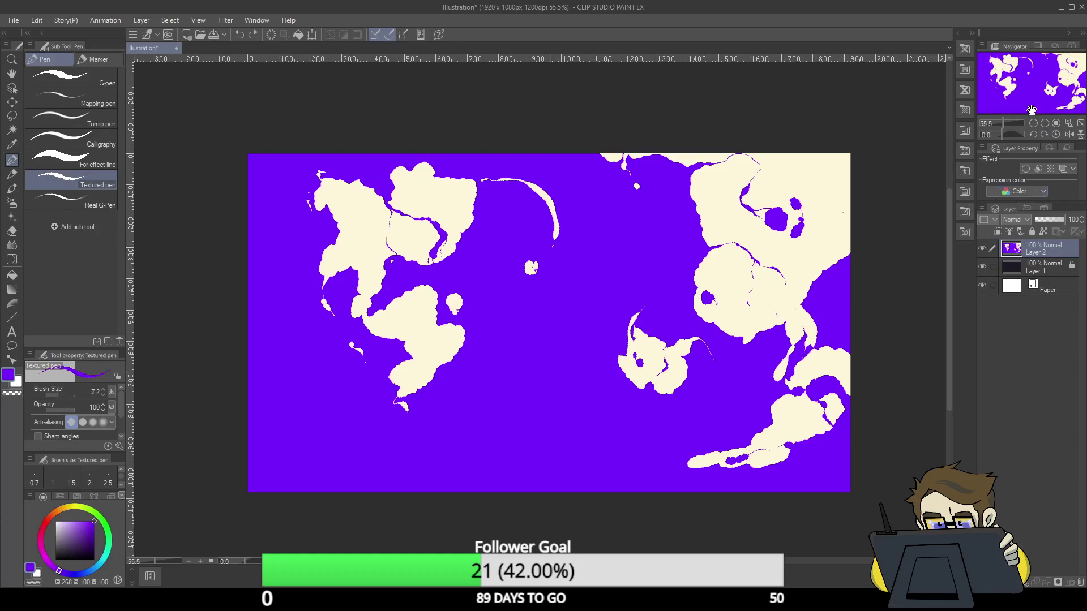
drag(1003, 123, 973, 82)
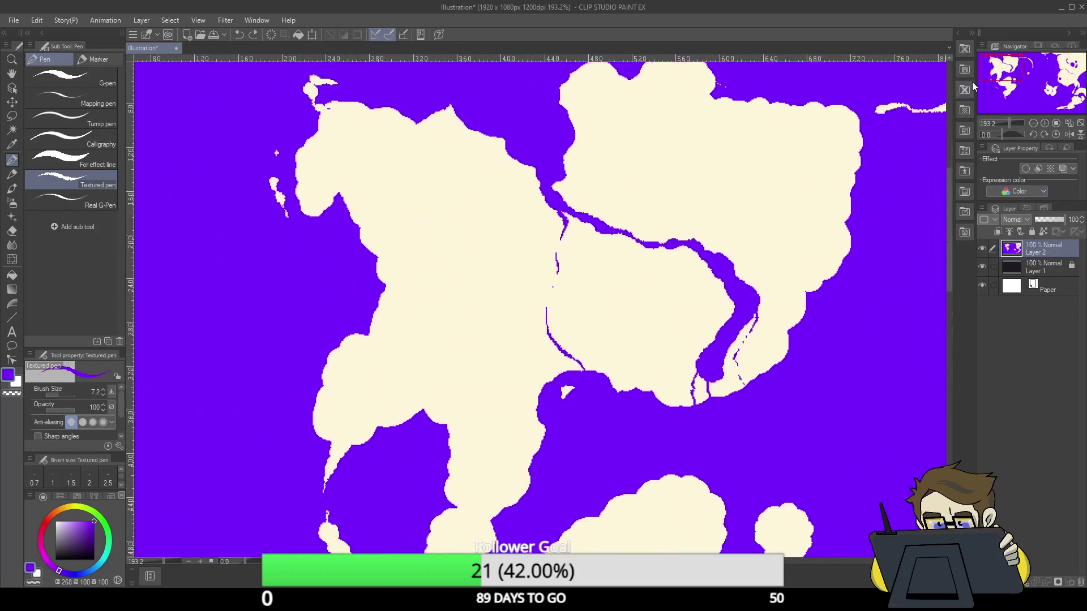
drag(59, 394, 64, 394)
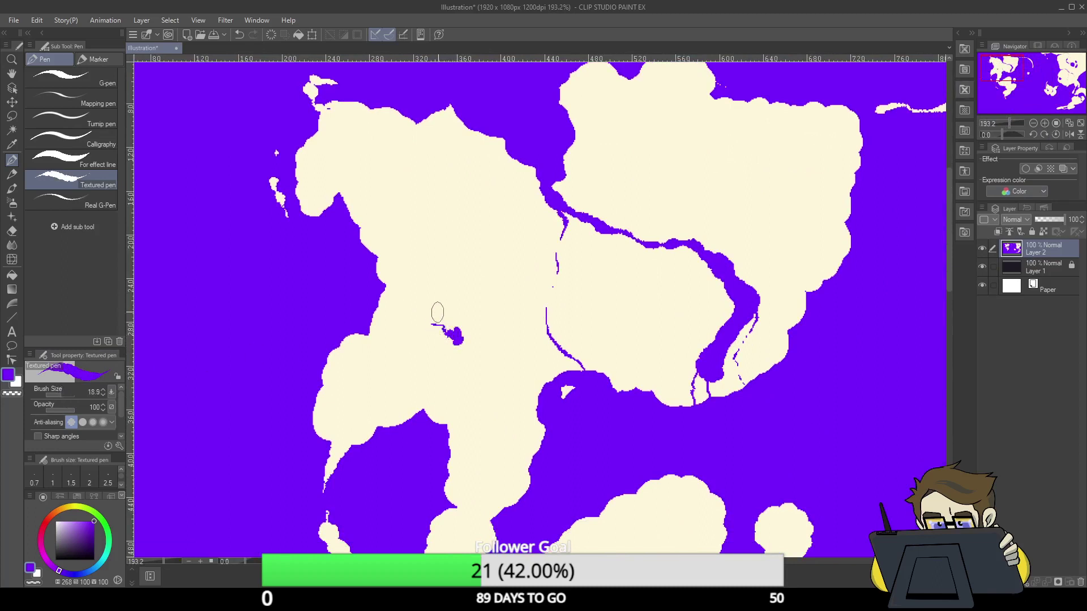
drag(466, 368, 422, 408)
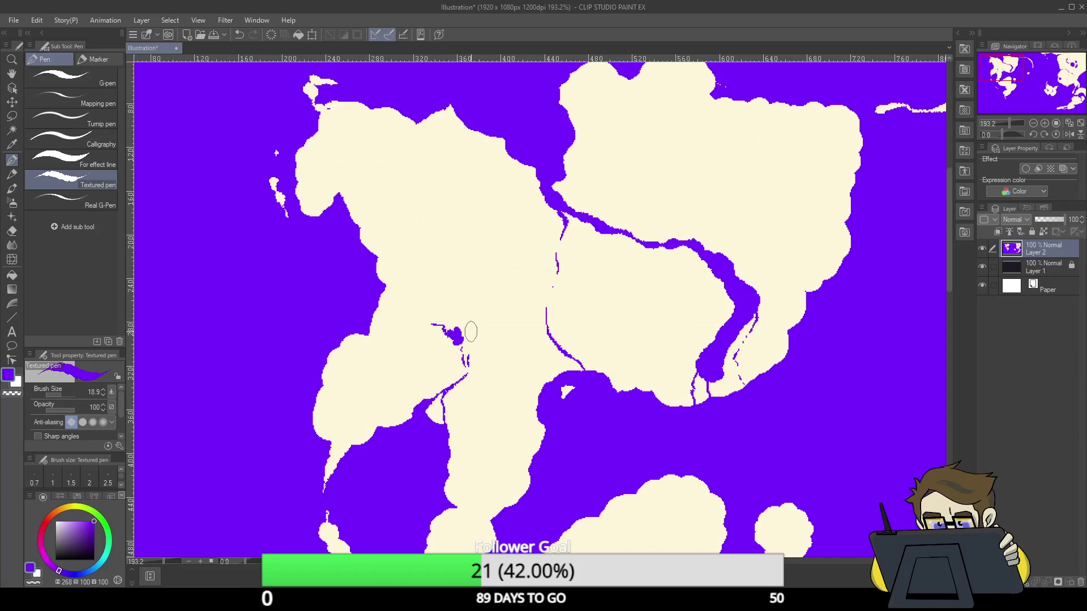
mouse_move(338, 428)
mouse_down()
mouse_move(343, 399)
mouse_move(376, 378)
mouse_up()
drag(336, 199, 342, 129)
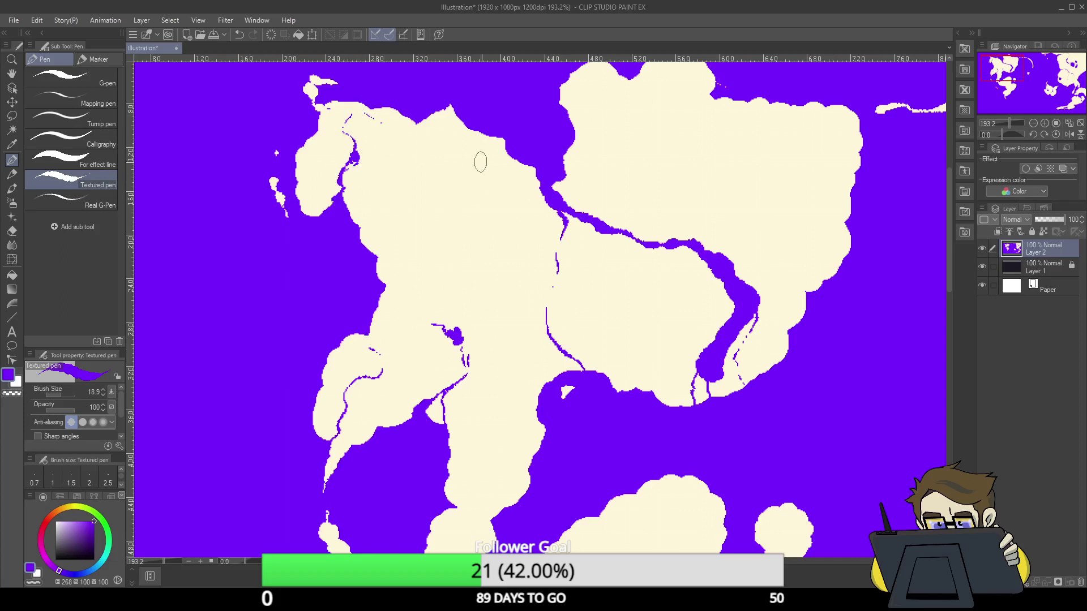
- Paint a forked horseshoe lake with an oval lake above it in the northwestern landmass, and scatter small lakes across its eastern part
mouse_move(492, 245)
mouse_down()
mouse_move(498, 295)
mouse_move(473, 286)
mouse_move(485, 241)
mouse_up()
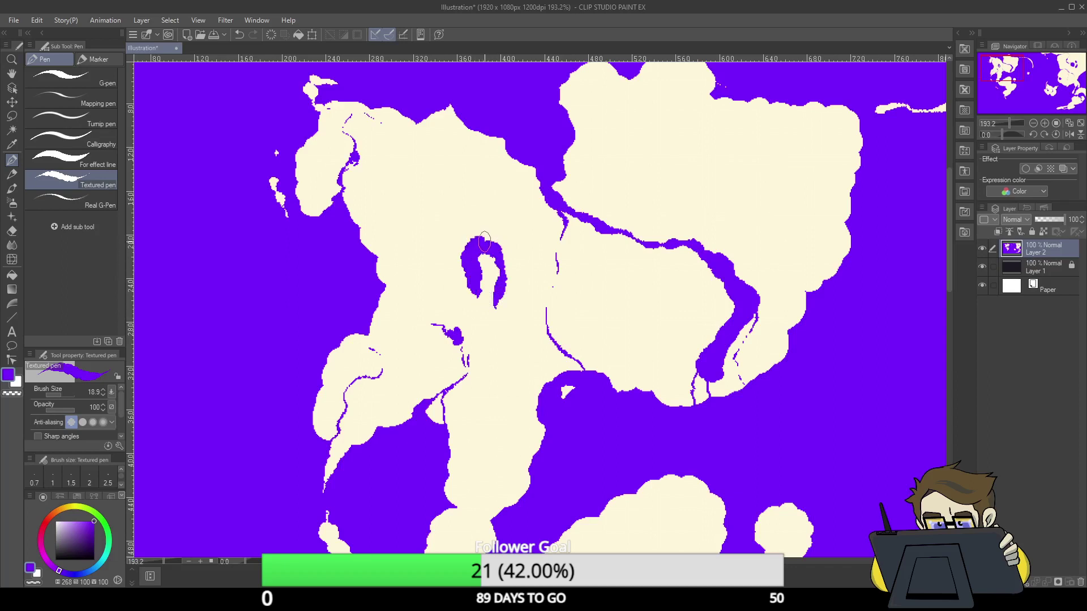
mouse_move(444, 270)
mouse_down()
mouse_move(470, 239)
mouse_move(486, 244)
mouse_move(513, 272)
mouse_move(510, 285)
mouse_move(452, 260)
mouse_move(444, 281)
mouse_move(463, 250)
mouse_up()
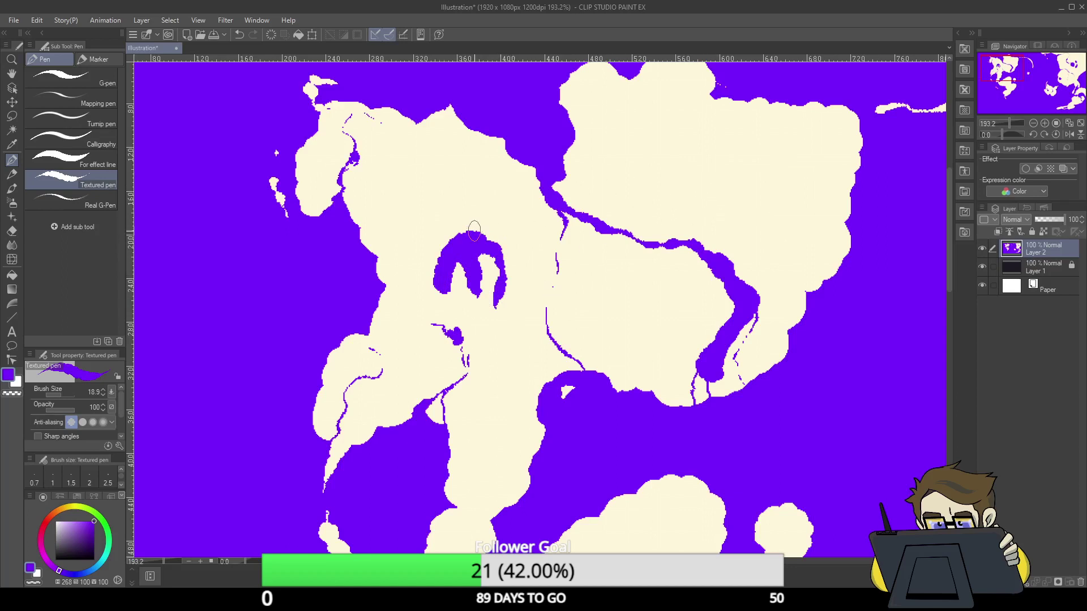
drag(475, 230, 477, 217)
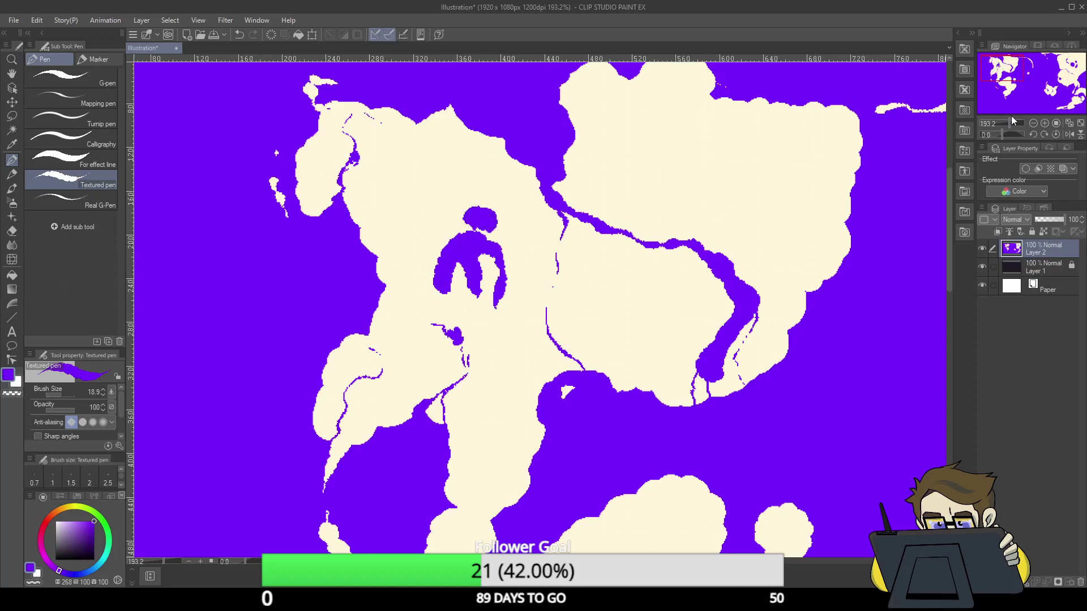
drag(998, 72, 1009, 71)
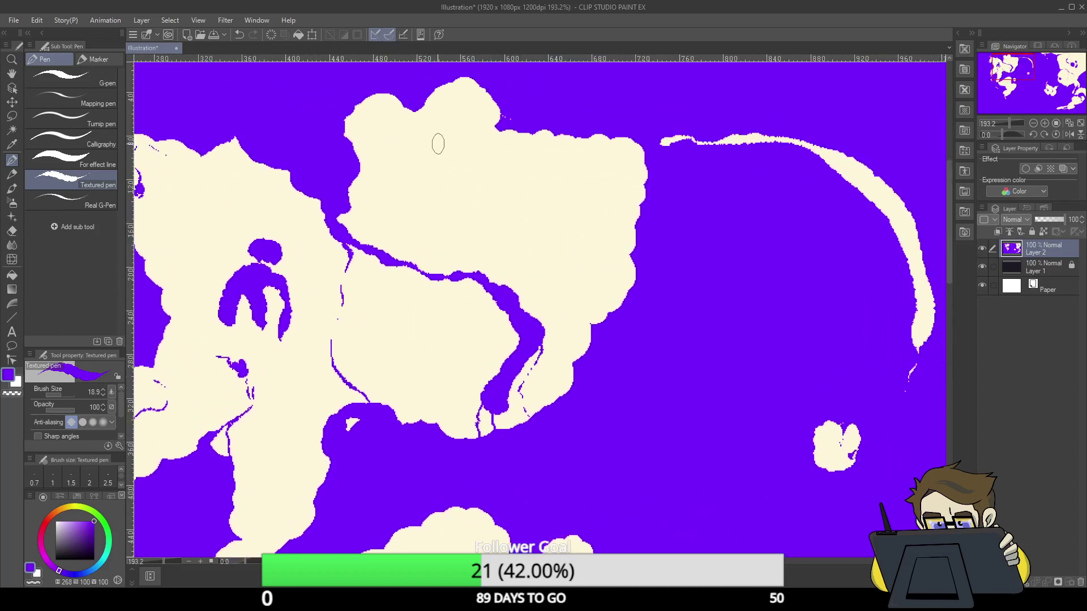
drag(432, 149, 442, 157)
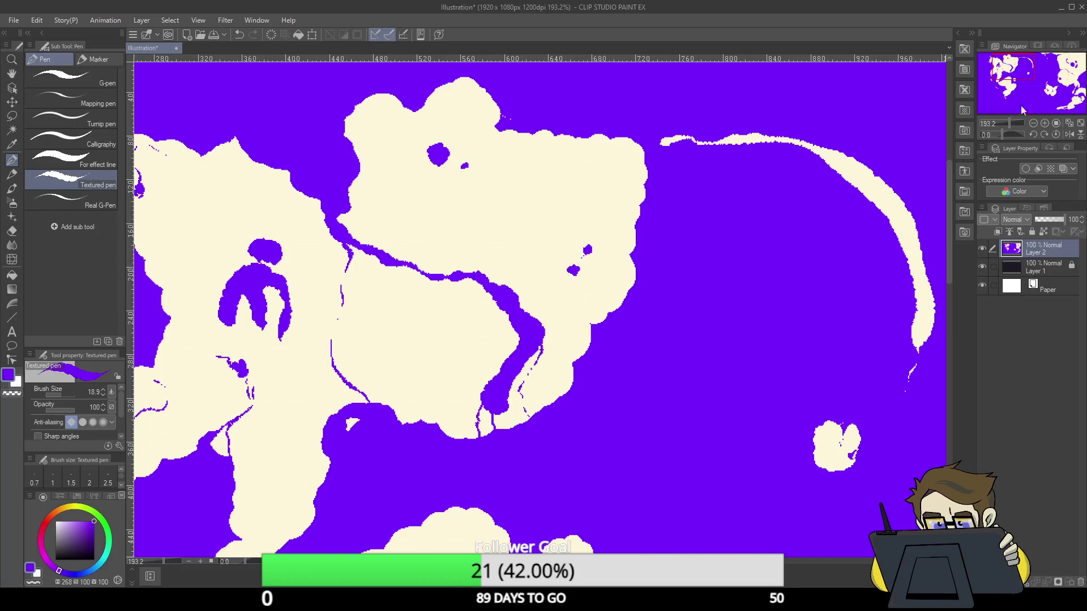
- Paint a large inland lake in the southwestern landmass and carve thin rivers from it and across the land to the coasts
drag(997, 73, 992, 93)
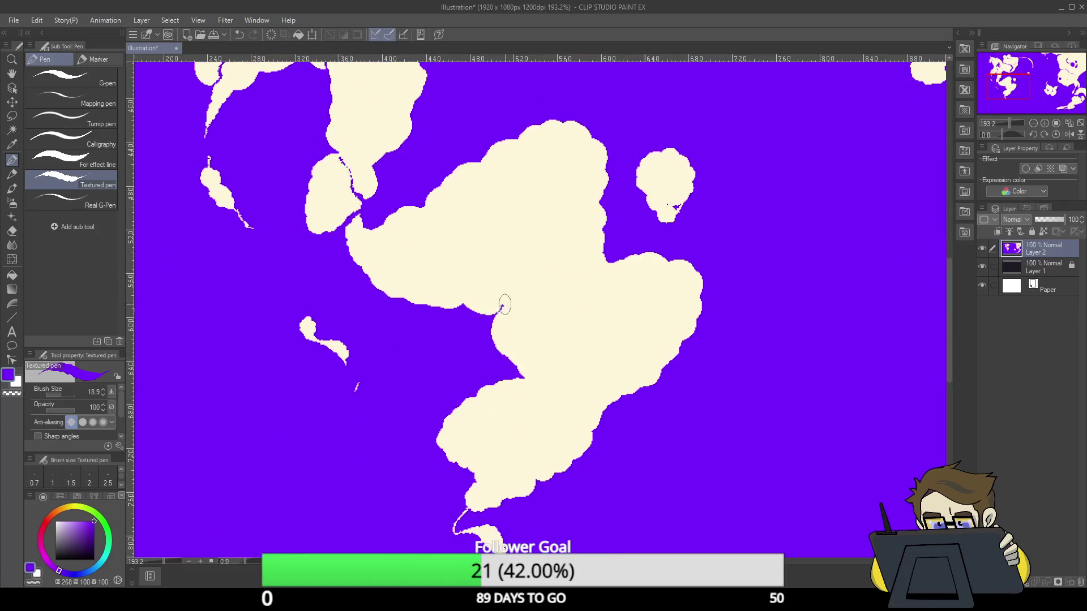
mouse_move(503, 306)
mouse_down()
mouse_move(535, 271)
mouse_move(561, 304)
mouse_move(579, 300)
mouse_move(581, 320)
mouse_move(597, 295)
mouse_move(638, 316)
mouse_move(622, 346)
mouse_move(592, 364)
mouse_move(566, 352)
mouse_move(599, 308)
mouse_move(613, 316)
mouse_move(595, 352)
mouse_move(612, 322)
mouse_up()
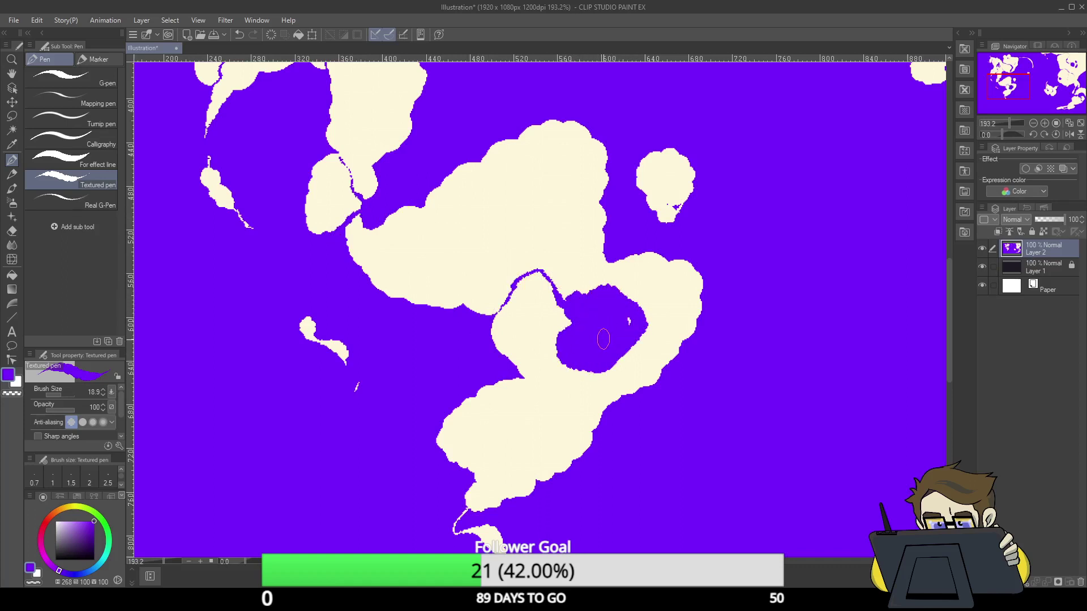
drag(622, 272, 660, 256)
drag(512, 192, 533, 253)
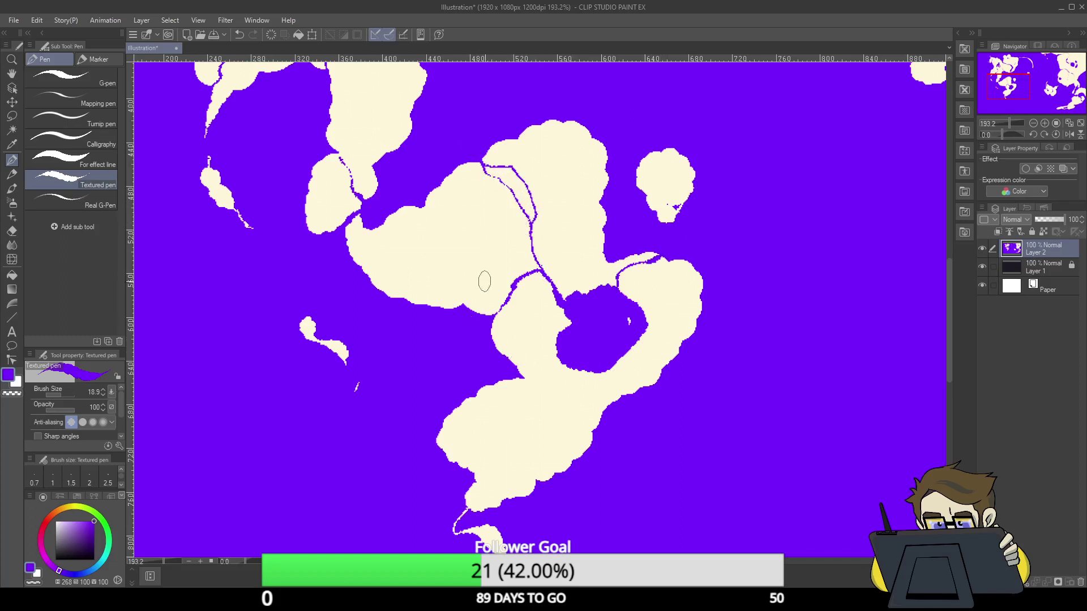
drag(459, 313, 507, 284)
drag(517, 378, 566, 382)
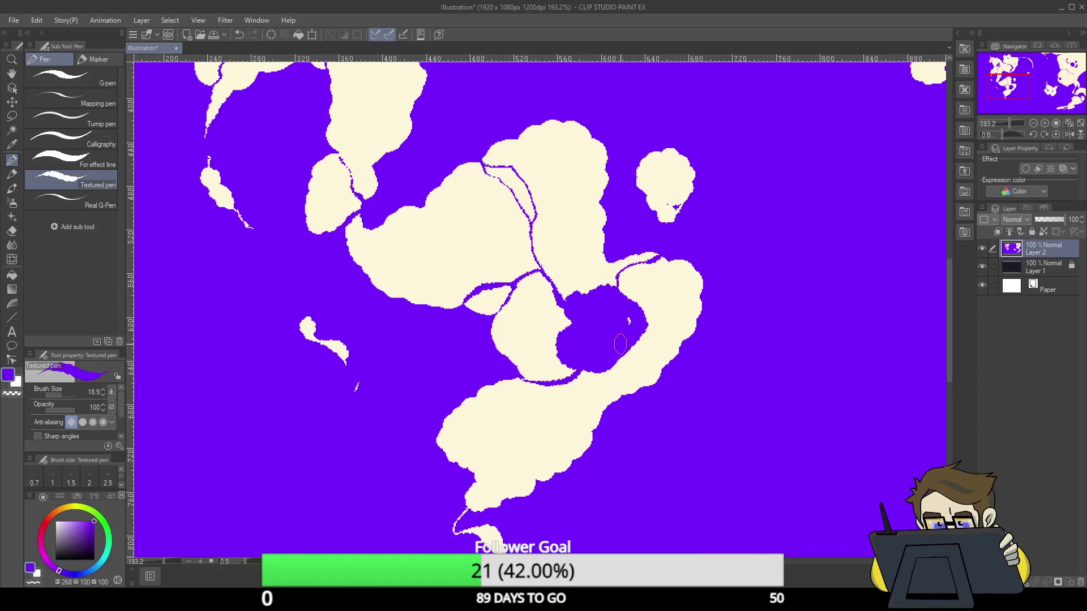
- Carve a river with a small lake through the southwestern landmass's southern tip and add a small lake near its northwestern coast
mouse_move(467, 481)
mouse_down()
mouse_move(497, 485)
mouse_move(516, 461)
mouse_up()
drag(533, 432, 532, 438)
drag(536, 413, 576, 374)
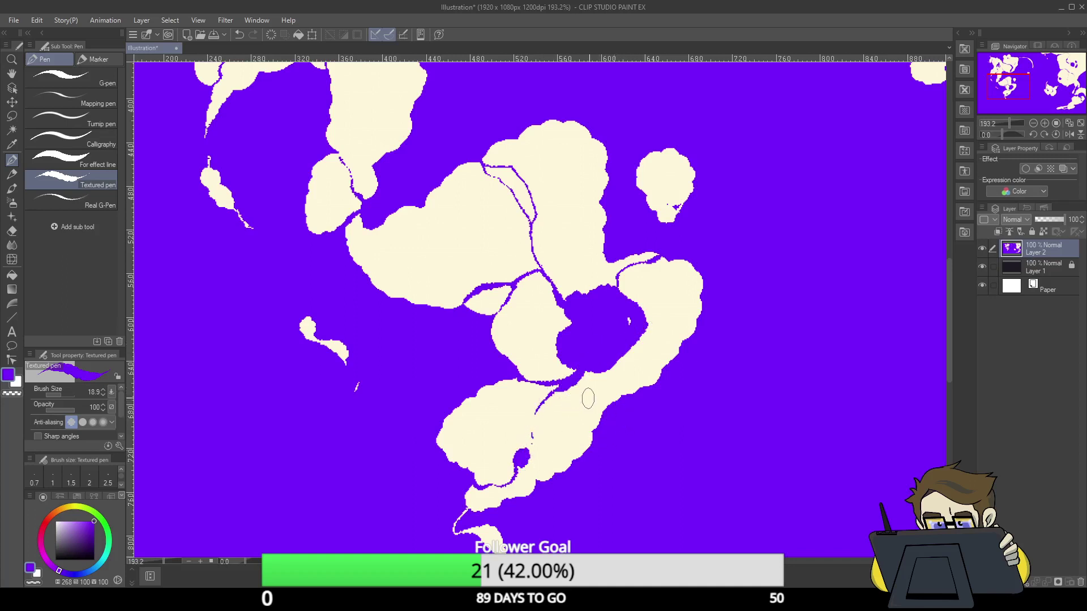
drag(588, 399, 645, 303)
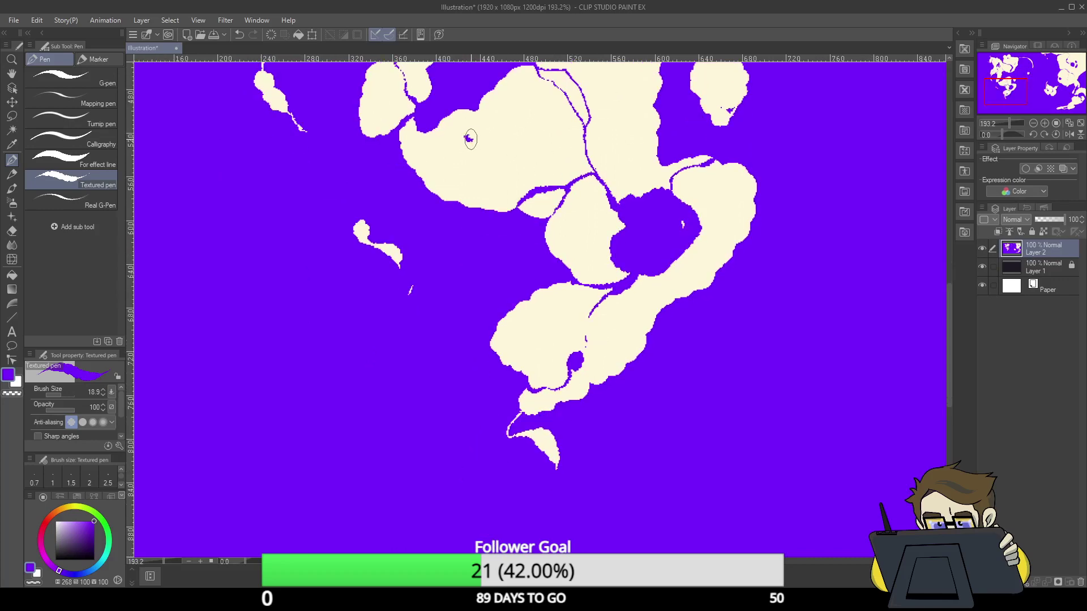
click(480, 153)
click(545, 324)
- Carve a long north-south river with branches through the eastern side of the northeastern continent
mouse_move(999, 111)
mouse_down()
mouse_move(1006, 97)
mouse_move(1004, 122)
mouse_up()
click(1002, 121)
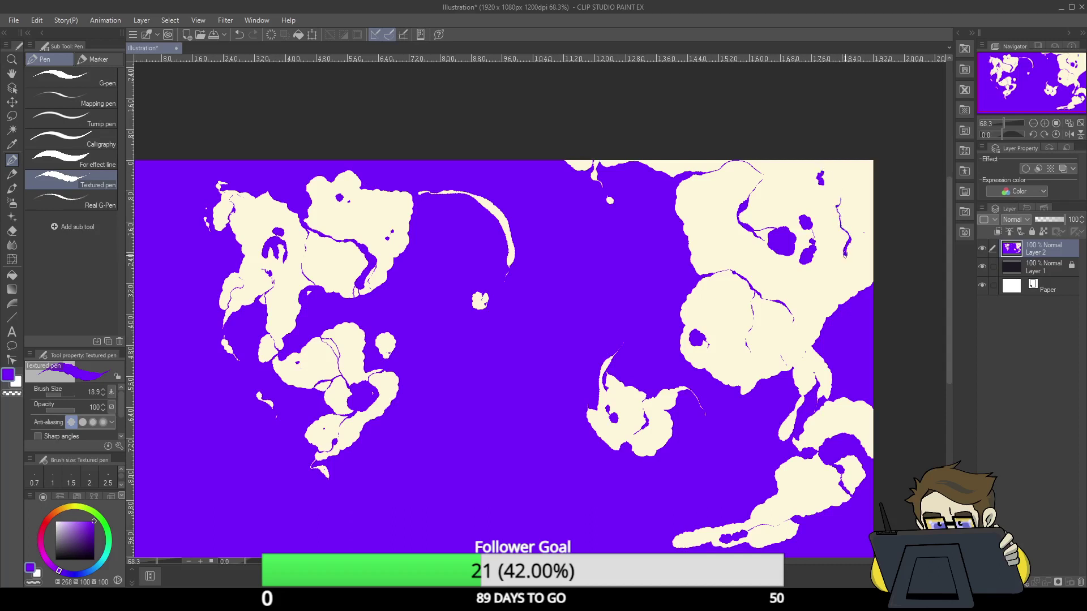
drag(845, 256, 864, 296)
drag(845, 185, 872, 153)
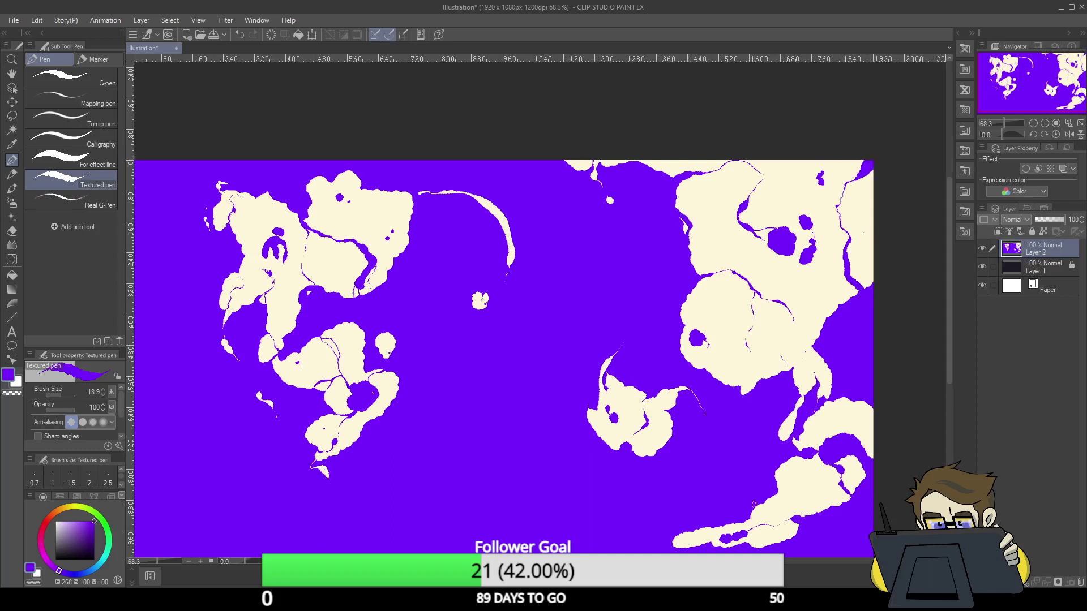
- Pick the cream colour and paint small islands off the northeastern continent's west coast and down the central ocean
alt+click(736, 317)
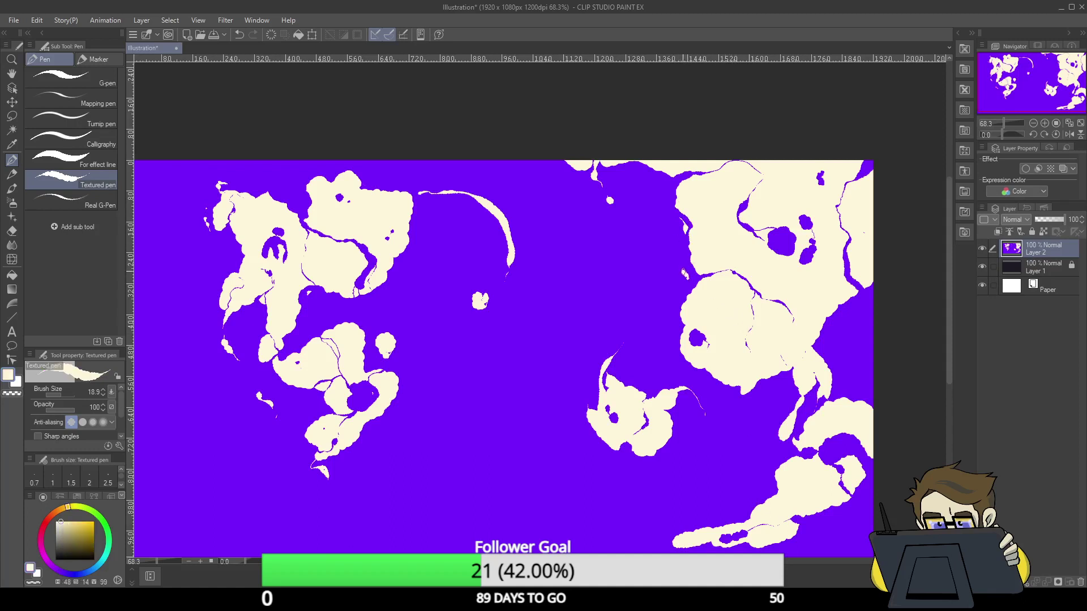
drag(685, 274, 672, 253)
drag(1030, 95, 1016, 112)
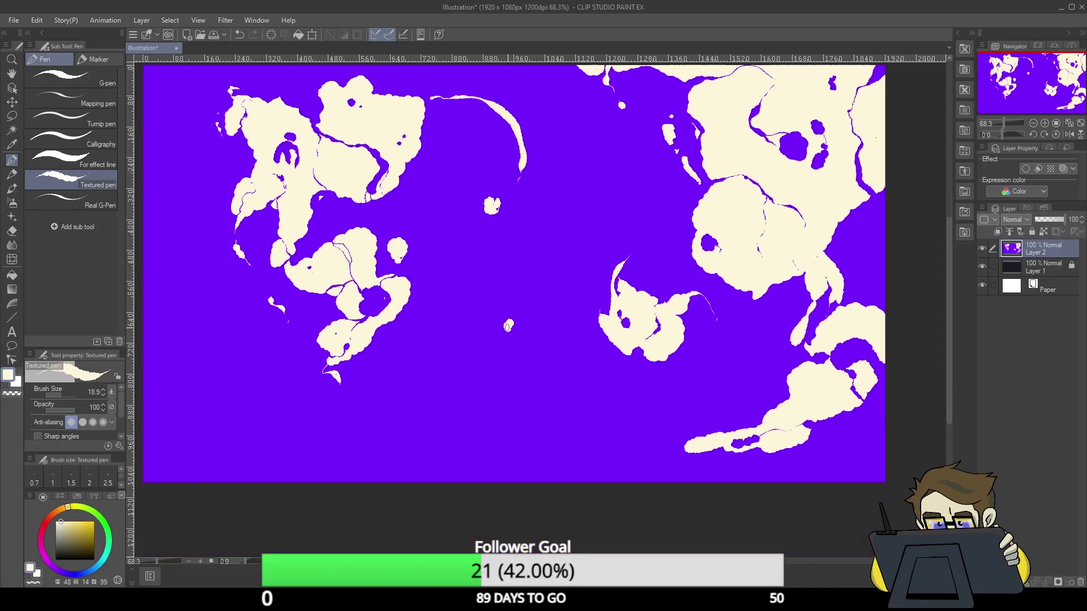
mouse_move(511, 309)
mouse_down()
mouse_move(521, 273)
mouse_move(517, 287)
mouse_up()
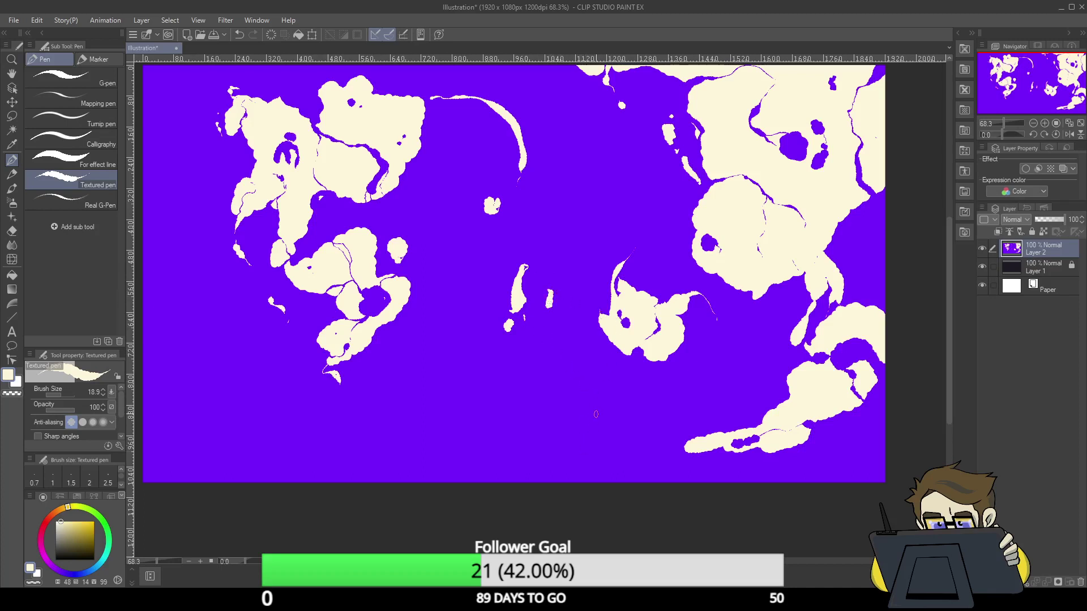
mouse_move(500, 135)
mouse_down()
mouse_move(490, 132)
mouse_move(496, 146)
mouse_up()
- Paint a broad cream polar landmass along the canvas's southern edge, enlarging the brush to 108.6 to extend it
drag(1032, 84, 1024, 85)
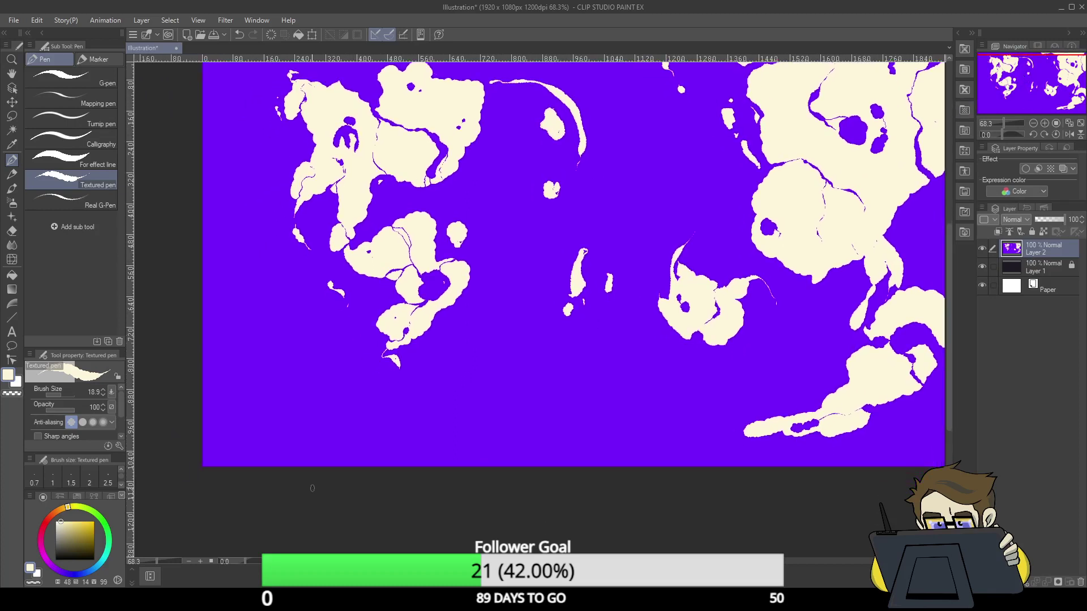
mouse_move(303, 462)
mouse_down()
mouse_move(392, 478)
mouse_move(314, 466)
mouse_move(385, 460)
mouse_move(408, 435)
mouse_move(525, 476)
mouse_move(429, 461)
mouse_move(385, 471)
mouse_move(430, 454)
mouse_move(418, 453)
mouse_move(429, 467)
mouse_move(462, 465)
mouse_move(494, 414)
mouse_move(550, 470)
mouse_up()
mouse_move(498, 421)
mouse_down()
mouse_move(479, 455)
mouse_move(475, 447)
mouse_move(490, 427)
mouse_move(493, 454)
mouse_move(545, 464)
mouse_up()
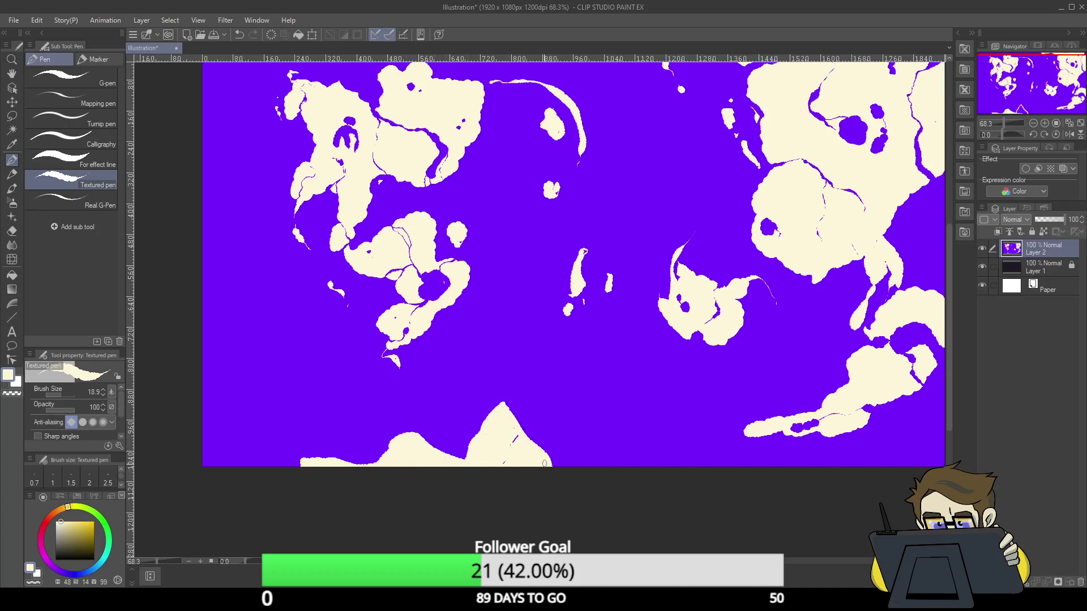
mouse_move(462, 451)
mouse_down()
mouse_move(483, 445)
mouse_move(384, 471)
mouse_up()
click(66, 395)
mouse_move(547, 453)
mouse_down()
mouse_move(518, 439)
mouse_move(529, 428)
mouse_move(528, 443)
mouse_move(549, 445)
mouse_move(561, 433)
mouse_move(555, 455)
mouse_move(586, 445)
mouse_move(587, 457)
mouse_move(649, 461)
mouse_move(657, 473)
mouse_move(798, 491)
mouse_up()
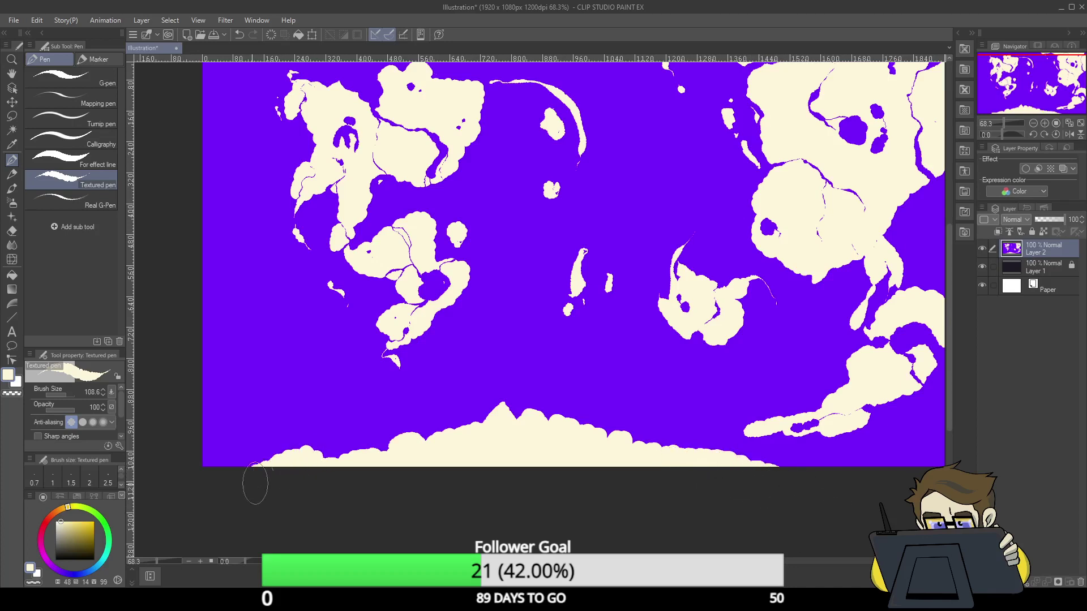
- Paint an uneven strip of cream land along the canvas's northern edge above the northwestern landmass
click(1031, 84)
drag(1032, 84, 1031, 80)
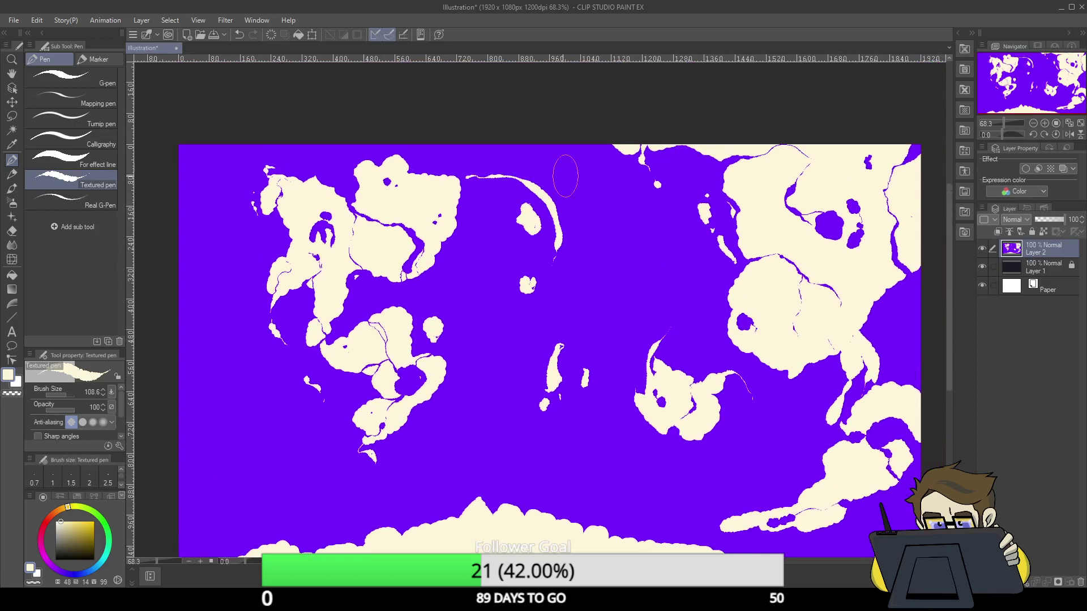
mouse_move(472, 136)
mouse_down()
mouse_move(497, 145)
mouse_move(545, 134)
mouse_move(442, 144)
mouse_move(359, 133)
mouse_move(318, 154)
mouse_move(301, 135)
mouse_up()
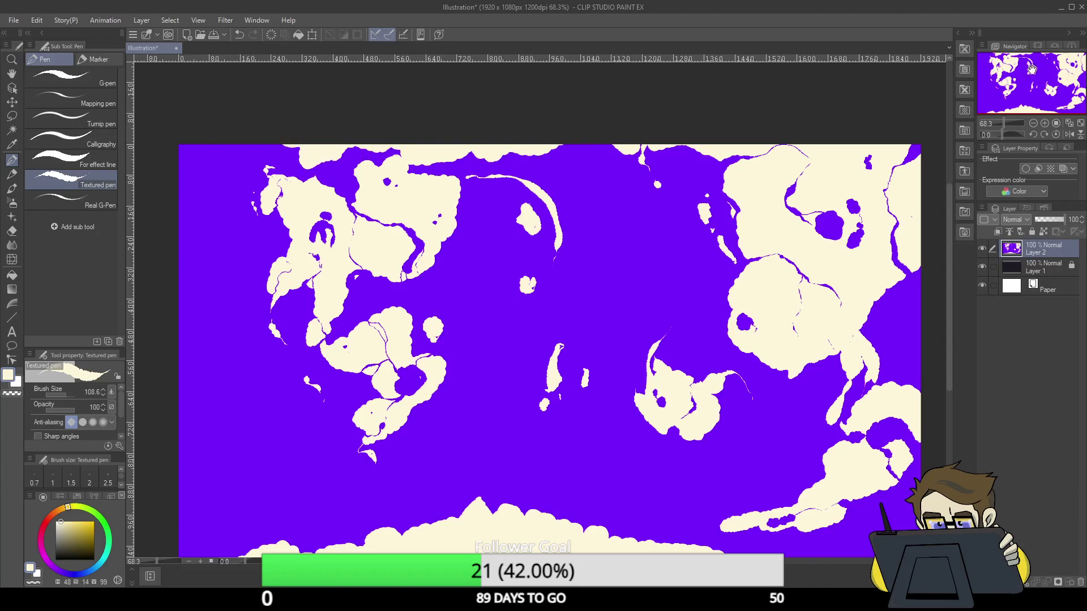
- Paint cream land down the western edge and northwest corner, adding a coastal islet and a southern wedge with brush size 41.1
mouse_move(191, 311)
mouse_down()
mouse_move(226, 296)
mouse_move(239, 274)
mouse_move(212, 130)
mouse_up()
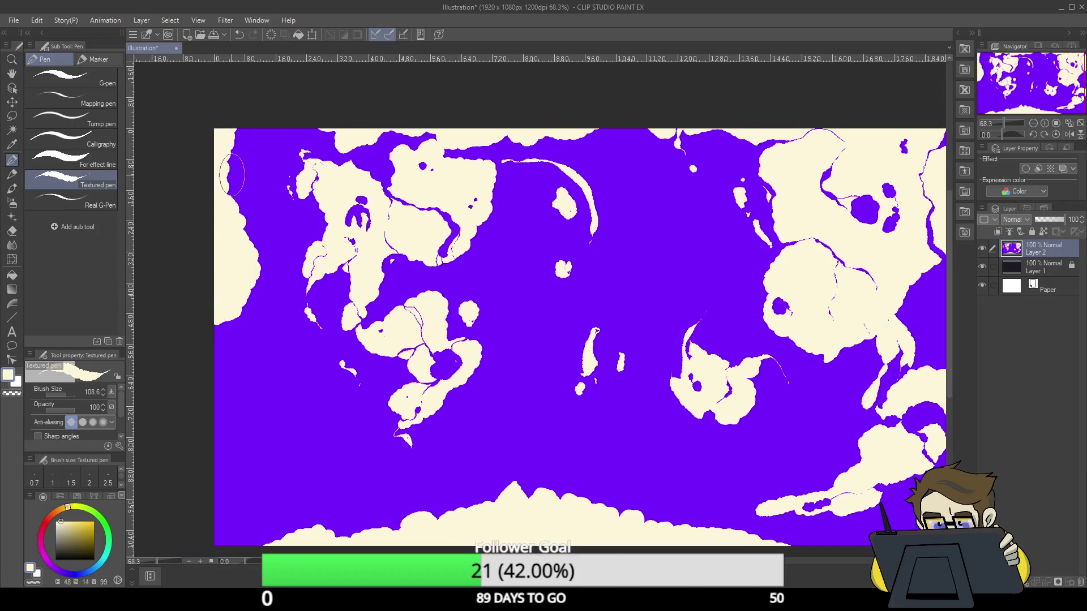
drag(226, 179, 240, 136)
drag(540, 310, 527, 310)
mouse_move(256, 159)
mouse_down()
mouse_move(252, 135)
mouse_move(270, 127)
mouse_move(271, 138)
mouse_move(278, 120)
mouse_move(272, 147)
mouse_up()
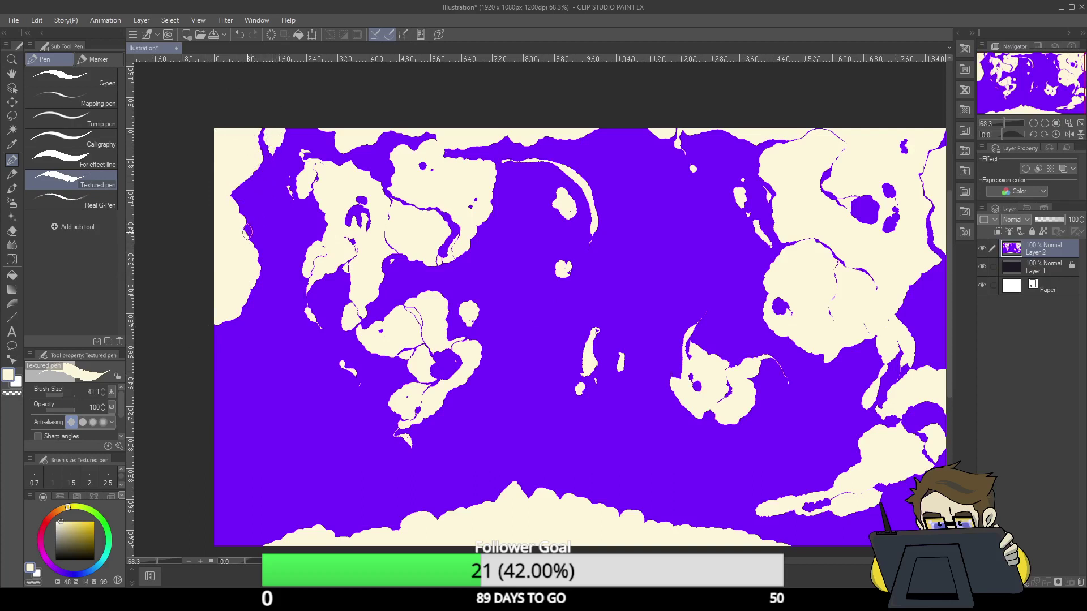
drag(254, 236, 260, 218)
mouse_move(207, 383)
mouse_down()
mouse_move(296, 382)
mouse_move(209, 463)
mouse_move(217, 395)
mouse_move(245, 393)
mouse_move(239, 426)
mouse_move(270, 404)
mouse_up()
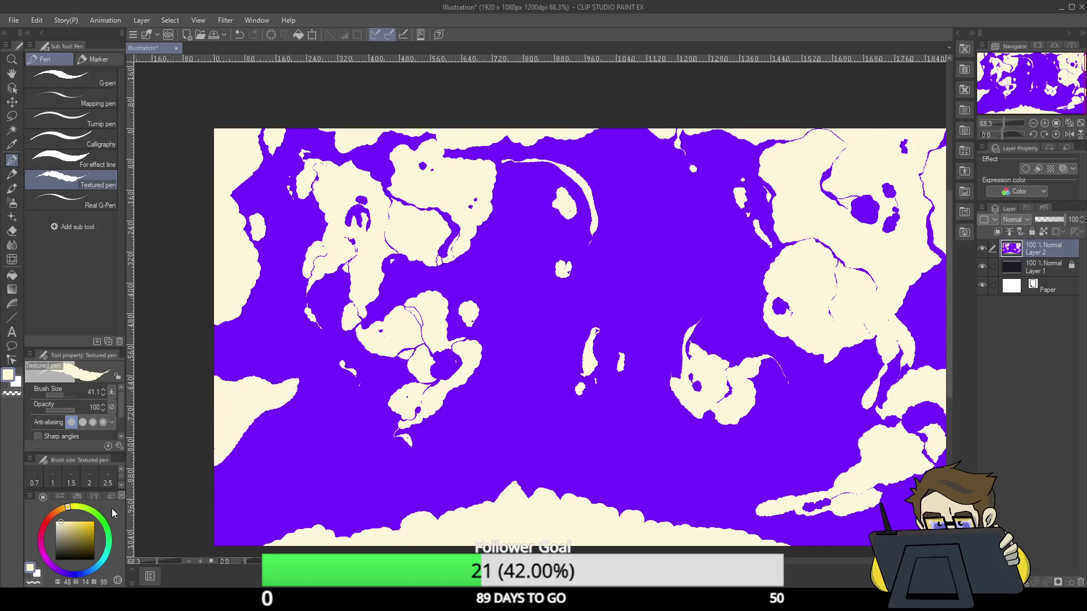
- Carve violet rivers and channels through the western-edge landmasses with brush size 33.9, and add two small lakes
alt+click(222, 493)
key(bracketleft)
key(bracketleft)
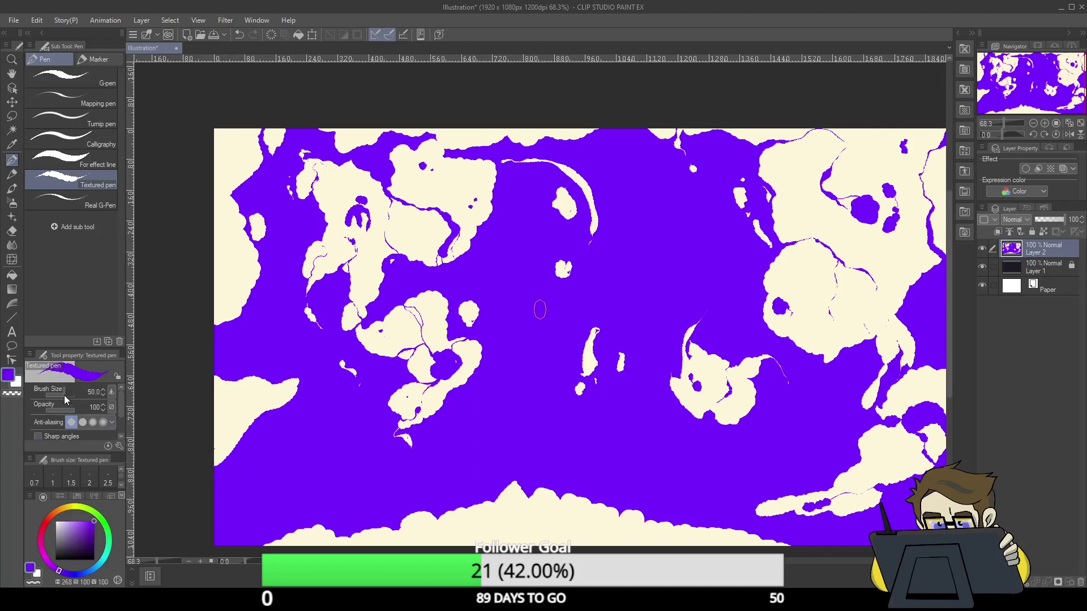
drag(248, 436, 223, 403)
drag(259, 283, 244, 208)
mouse_move(243, 257)
mouse_down()
mouse_move(242, 308)
mouse_move(247, 261)
mouse_up()
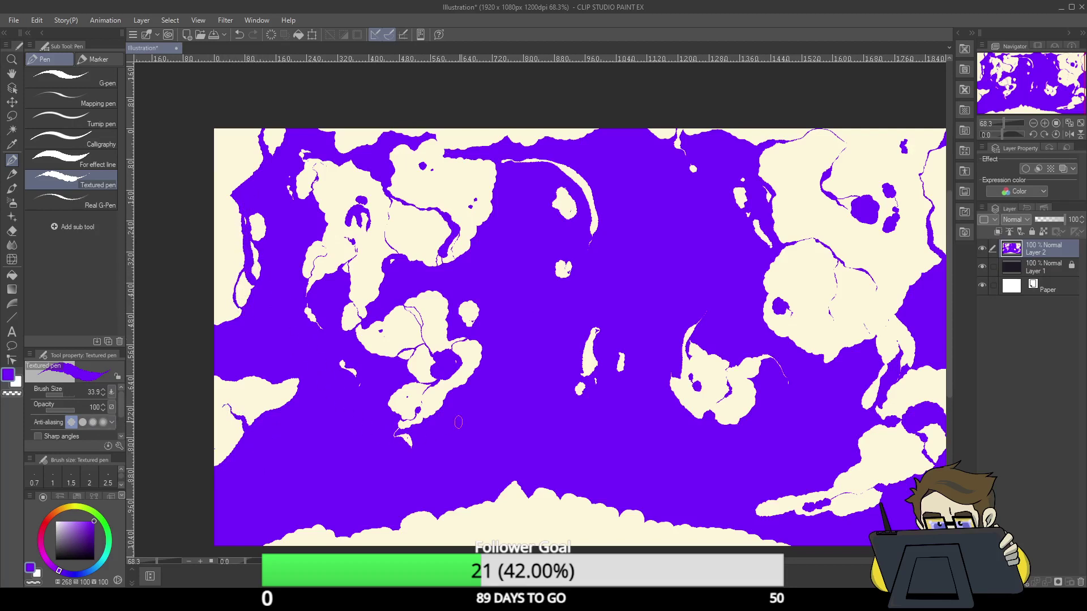
mouse_move(243, 195)
mouse_down()
mouse_move(197, 223)
mouse_move(259, 179)
mouse_move(195, 212)
mouse_move(239, 193)
mouse_move(190, 205)
mouse_move(236, 190)
mouse_move(223, 178)
mouse_move(199, 180)
mouse_move(222, 251)
mouse_move(234, 202)
mouse_move(210, 223)
mouse_up()
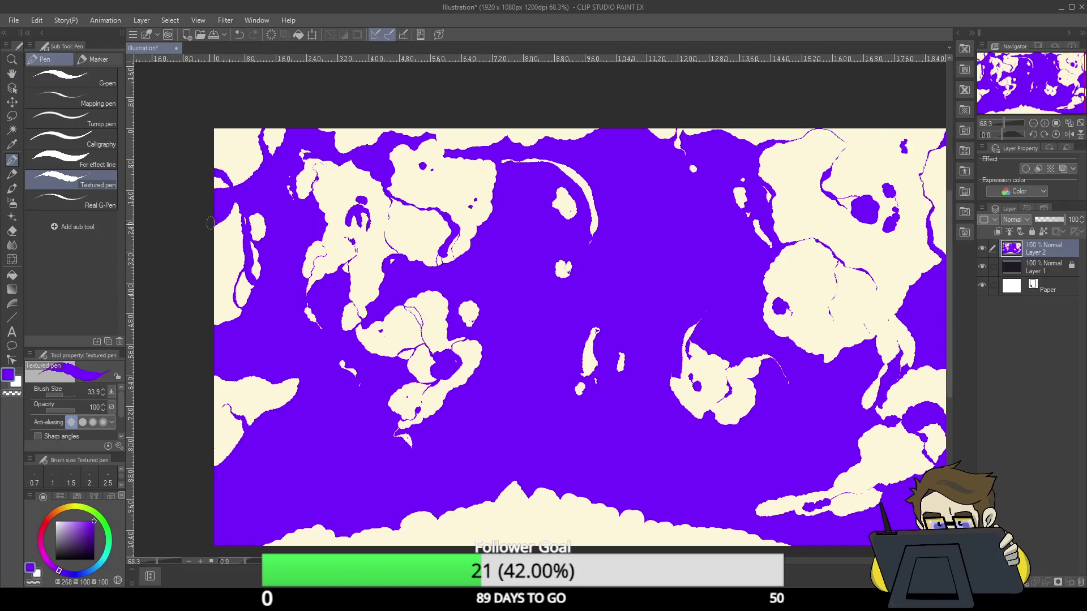
click(229, 247)
click(230, 260)
- Carve a series of narrow violet channels from the coast through the southern polar landmass, dividing it into segments
drag(561, 494, 554, 535)
drag(592, 498, 579, 544)
drag(619, 506, 610, 535)
mouse_move(597, 498)
mouse_down()
mouse_move(587, 530)
mouse_move(577, 493)
mouse_move(570, 543)
mouse_up()
mouse_move(634, 509)
mouse_down()
mouse_move(632, 551)
mouse_move(642, 513)
mouse_move(641, 543)
mouse_move(659, 520)
mouse_move(658, 548)
mouse_move(673, 519)
mouse_move(670, 540)
mouse_move(683, 522)
mouse_move(677, 551)
mouse_move(699, 541)
mouse_move(693, 521)
mouse_move(699, 551)
mouse_move(713, 521)
mouse_move(707, 539)
mouse_move(722, 527)
mouse_move(721, 551)
mouse_move(736, 523)
mouse_move(738, 546)
mouse_up()
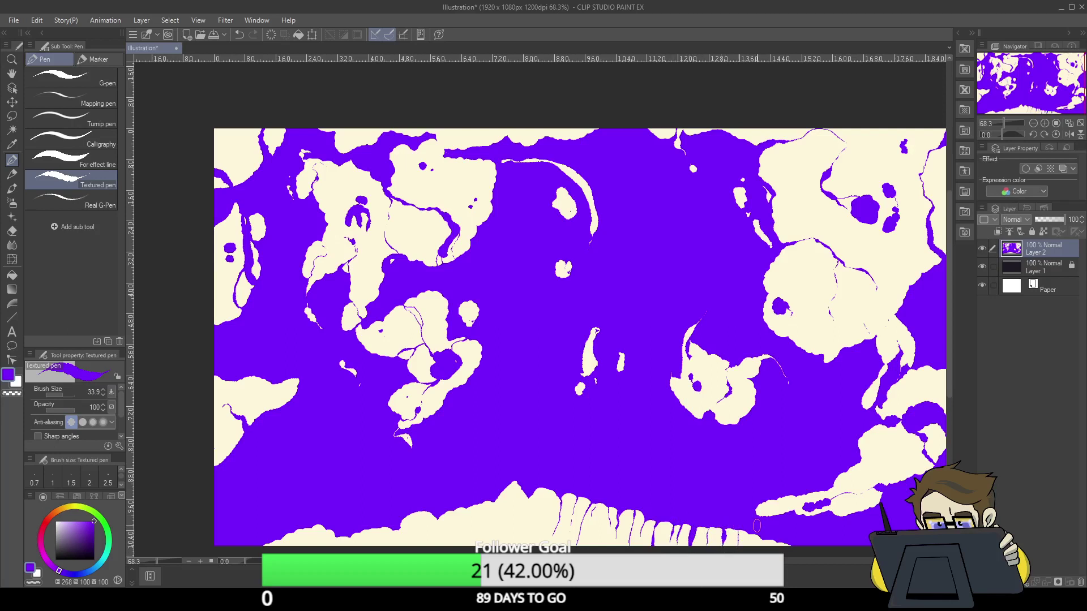
mouse_move(529, 485)
mouse_down()
mouse_move(521, 544)
mouse_move(530, 527)
mouse_move(531, 544)
mouse_up()
mouse_move(495, 501)
mouse_down()
mouse_move(492, 544)
mouse_move(435, 545)
mouse_up()
click(11, 116)
click(104, 101)
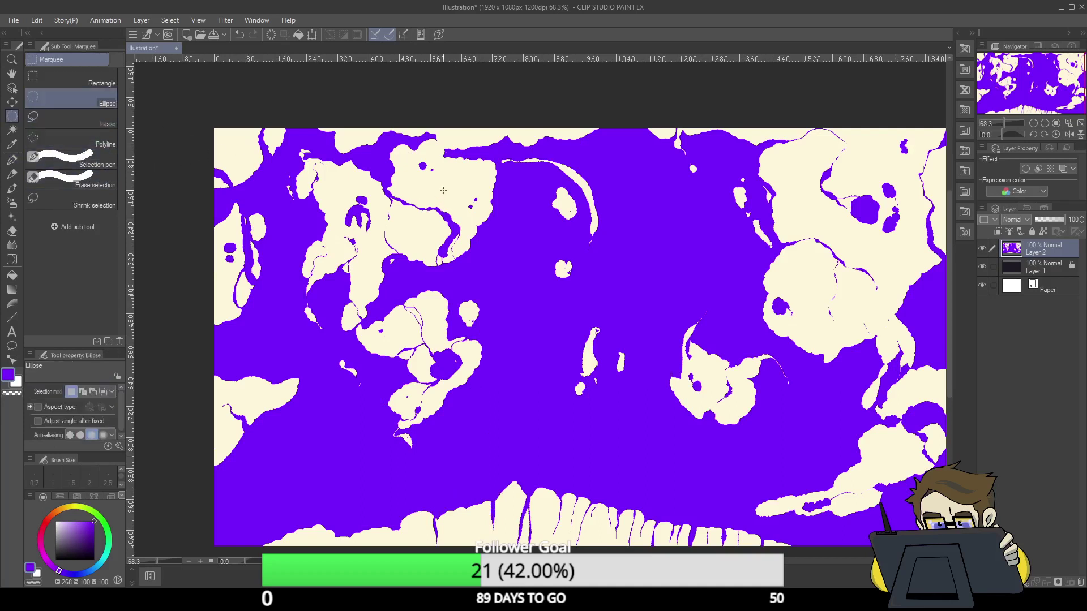
drag(436, 173, 741, 479)
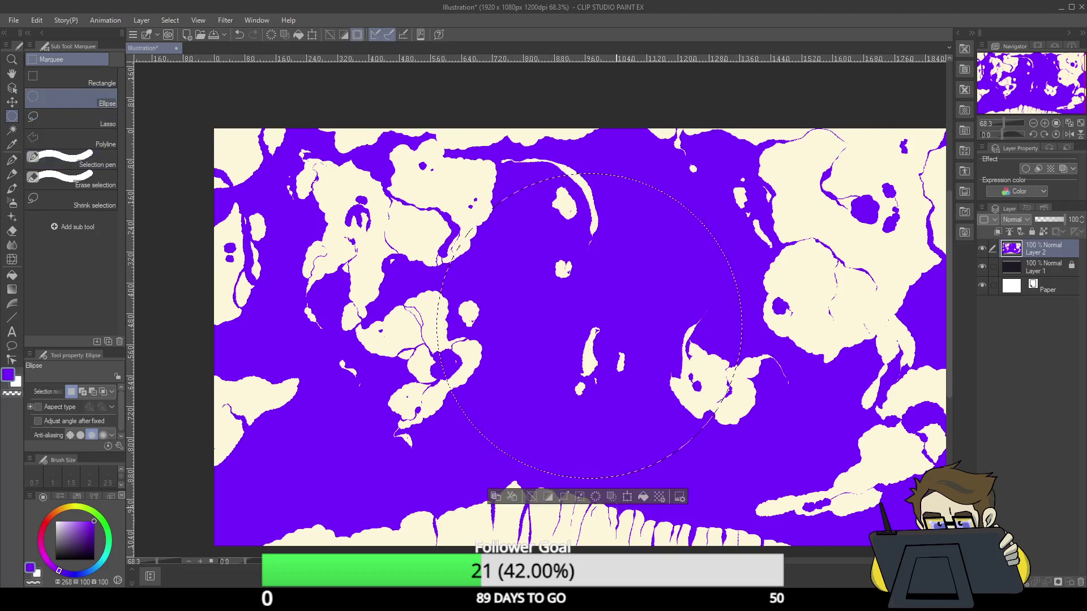
click(628, 497)
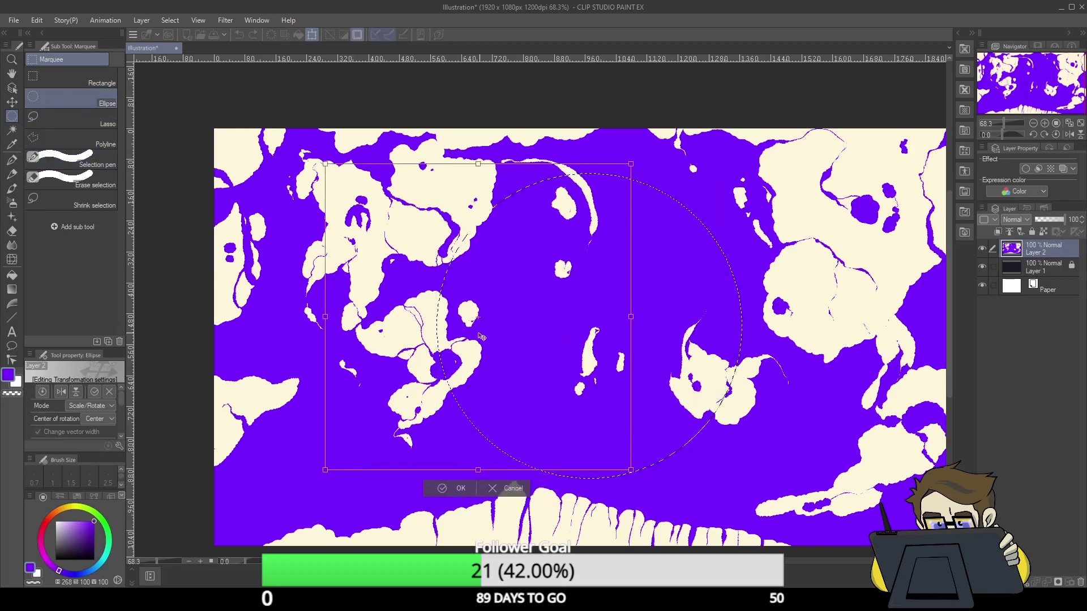
drag(481, 337, 334, 311)
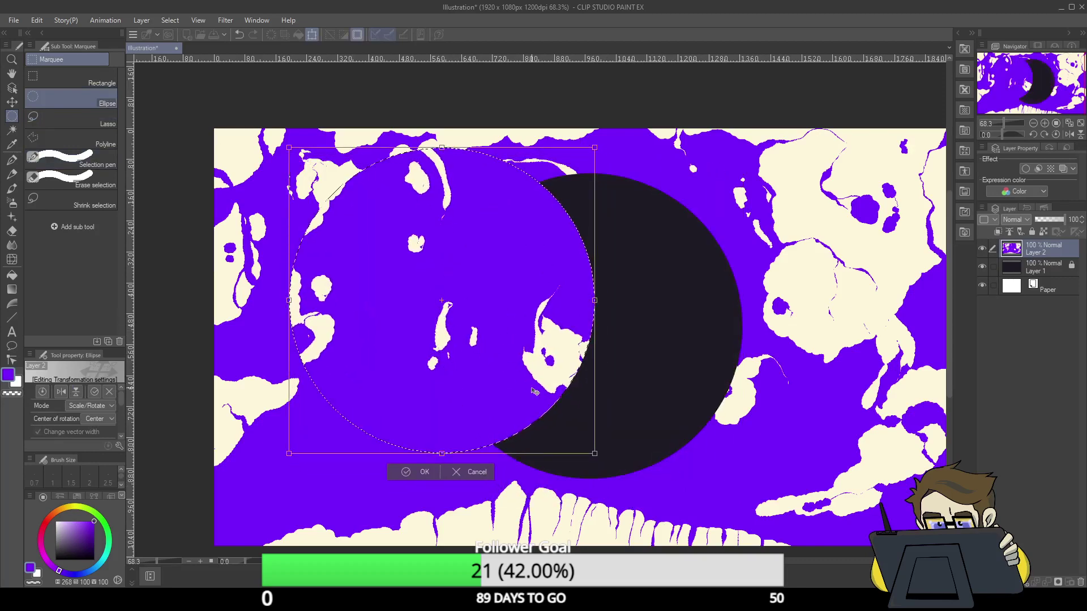
key(Escape)
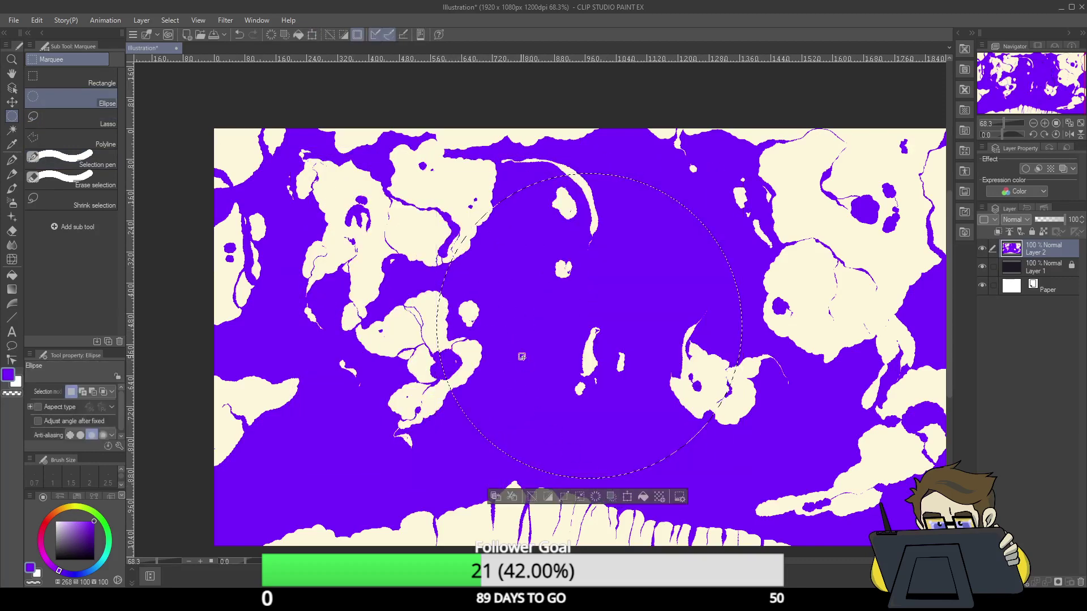
click(423, 378)
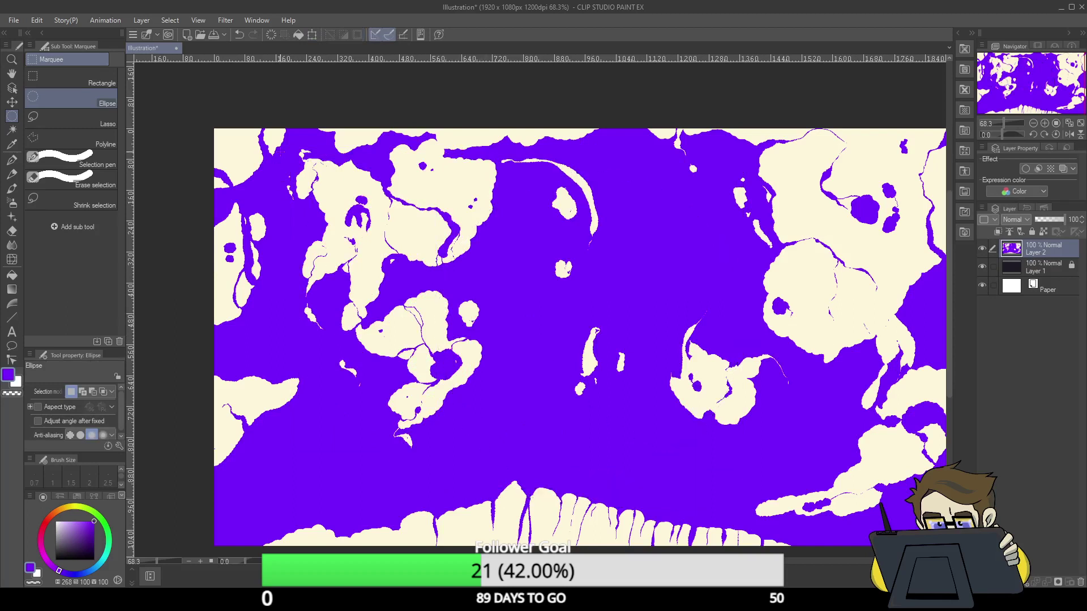
drag(277, 138, 700, 532)
click(1044, 232)
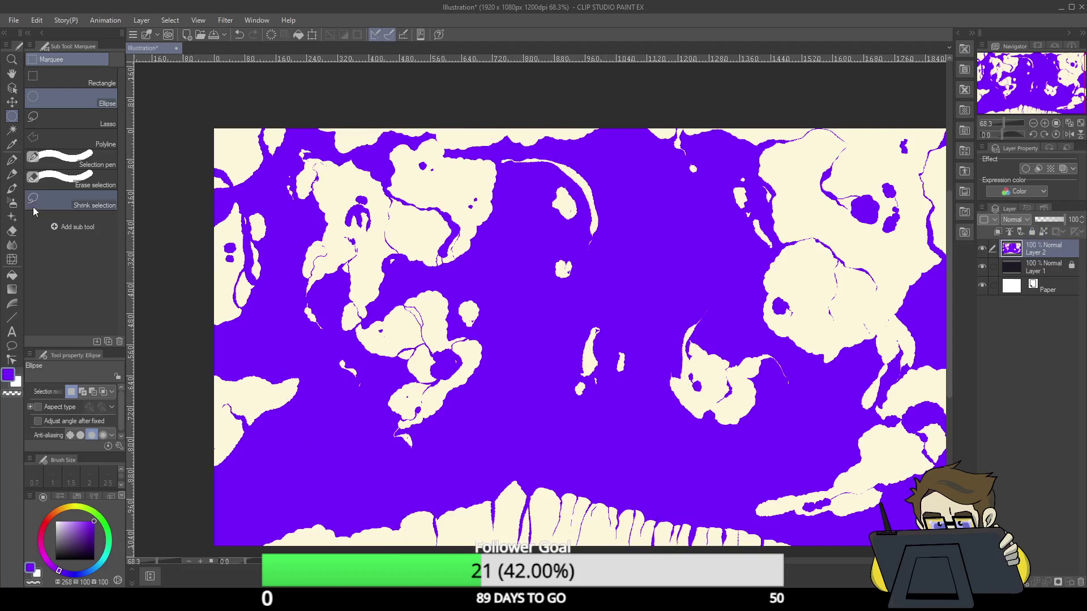
- Raise the Auto select close-gap level to its maximum, testing the selection on the southern polar landmass's central segments
click(12, 130)
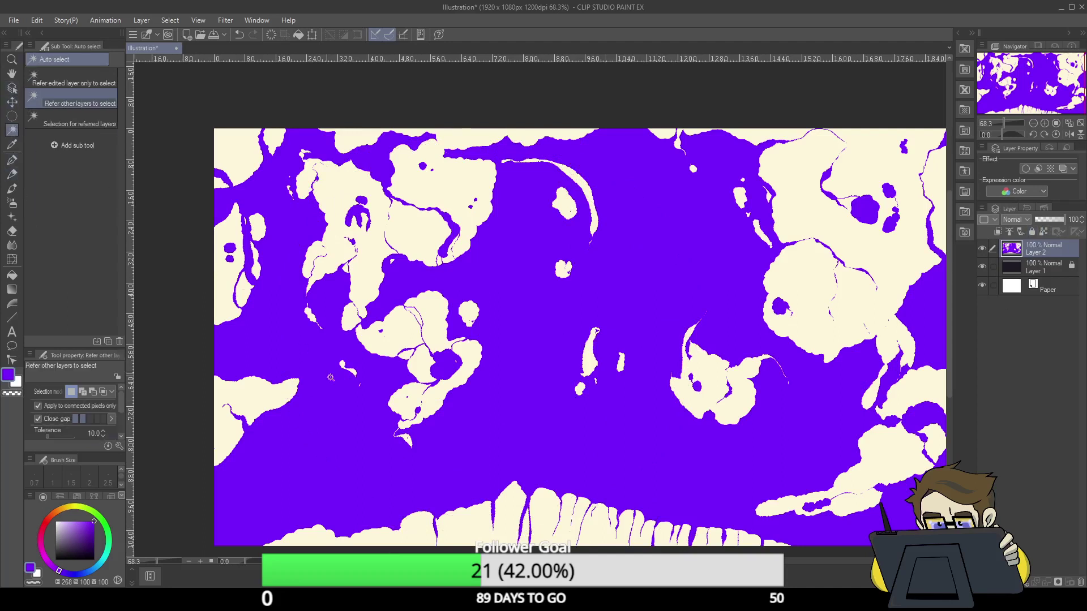
click(494, 536)
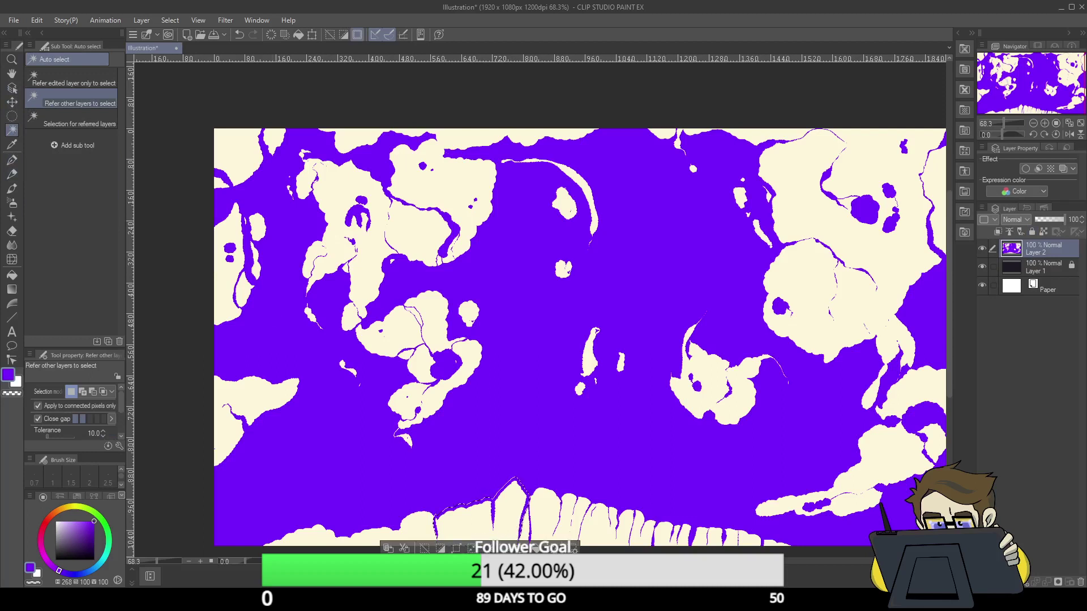
click(424, 548)
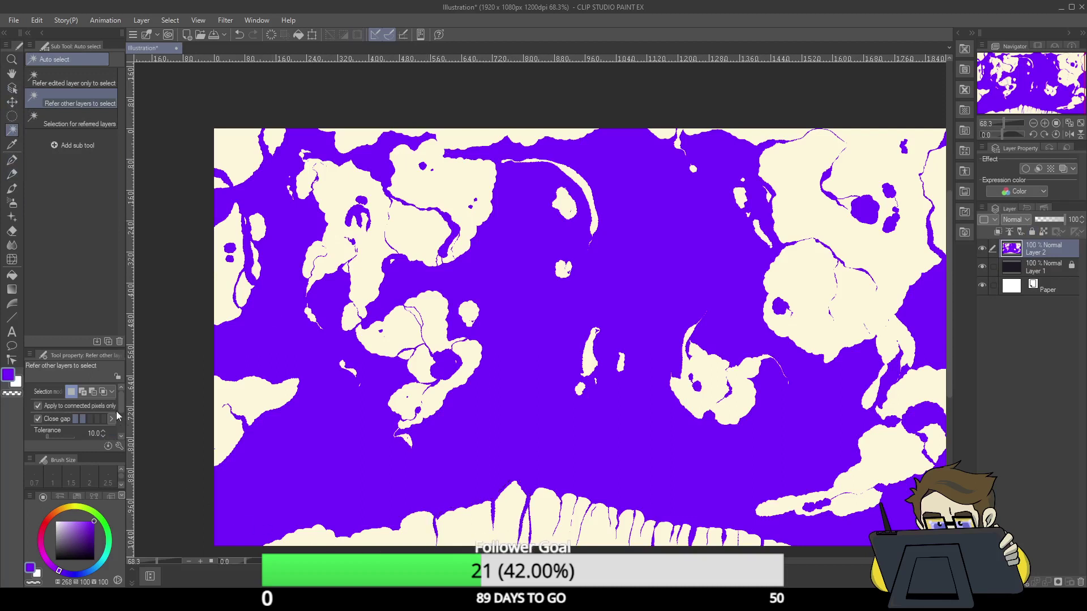
scroll(121, 409, down, 2)
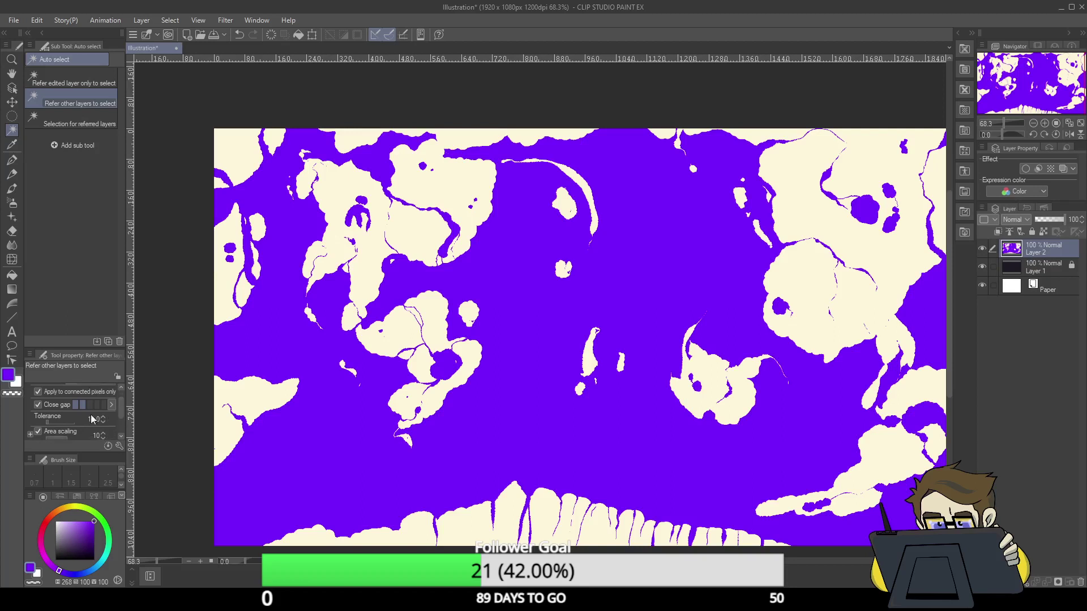
click(465, 542)
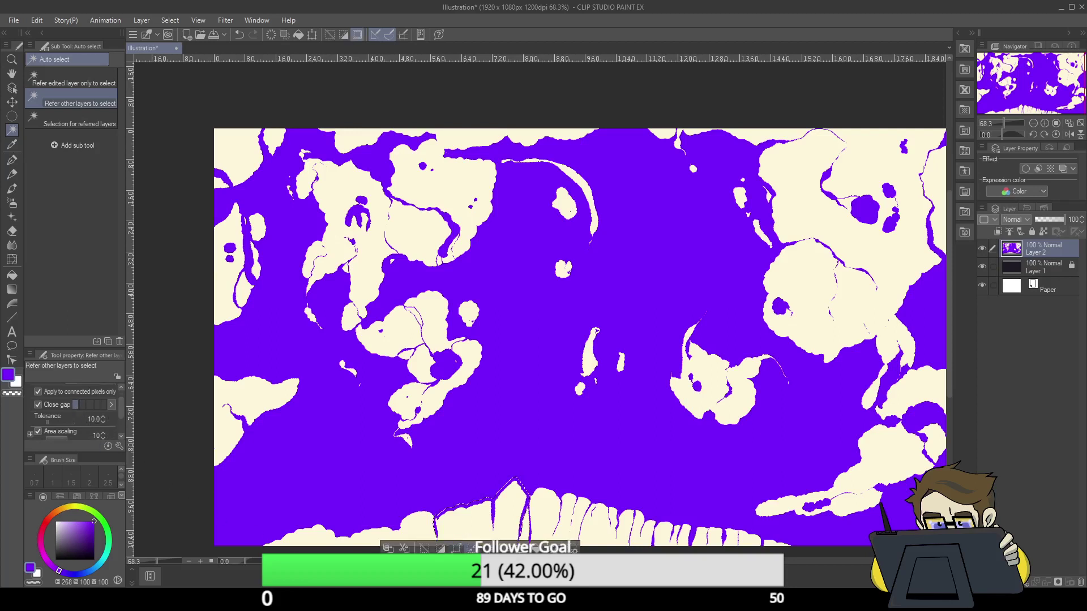
click(424, 548)
click(104, 405)
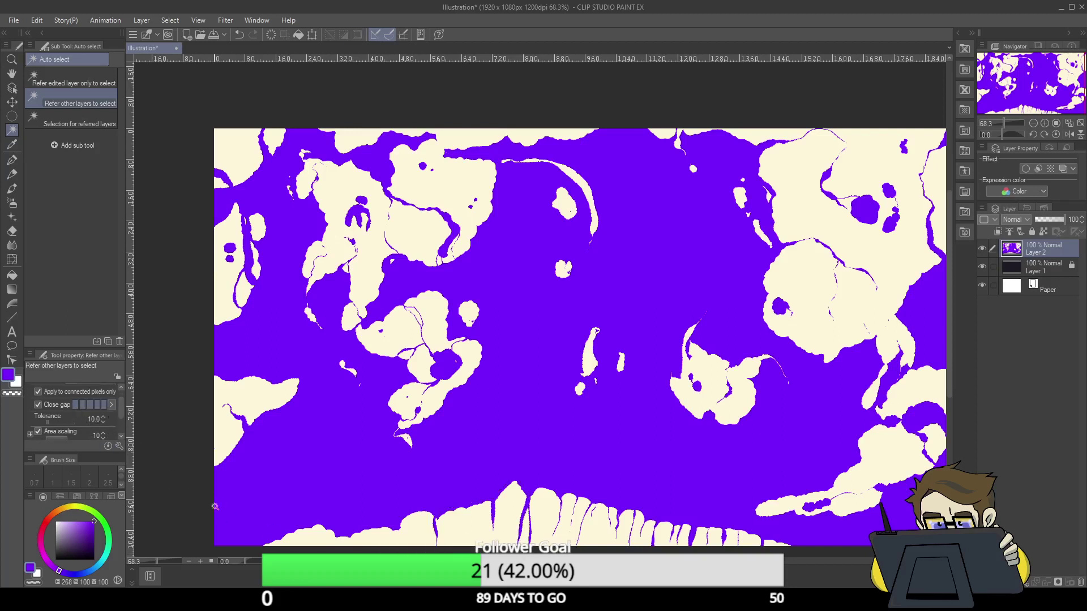
click(457, 541)
click(425, 549)
- Set the Auto select area scaling to 0 after testing selections of the polar landmass's central segments at -7 and -2
scroll(121, 418, down, 1)
drag(73, 420, 54, 423)
click(510, 512)
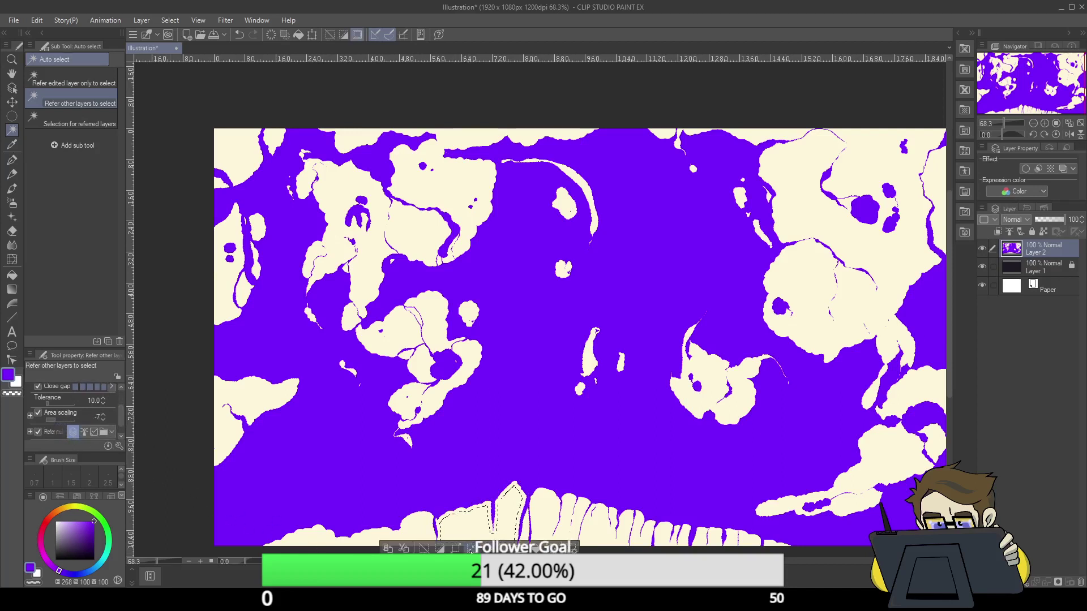
click(471, 548)
drag(54, 423, 61, 426)
click(481, 527)
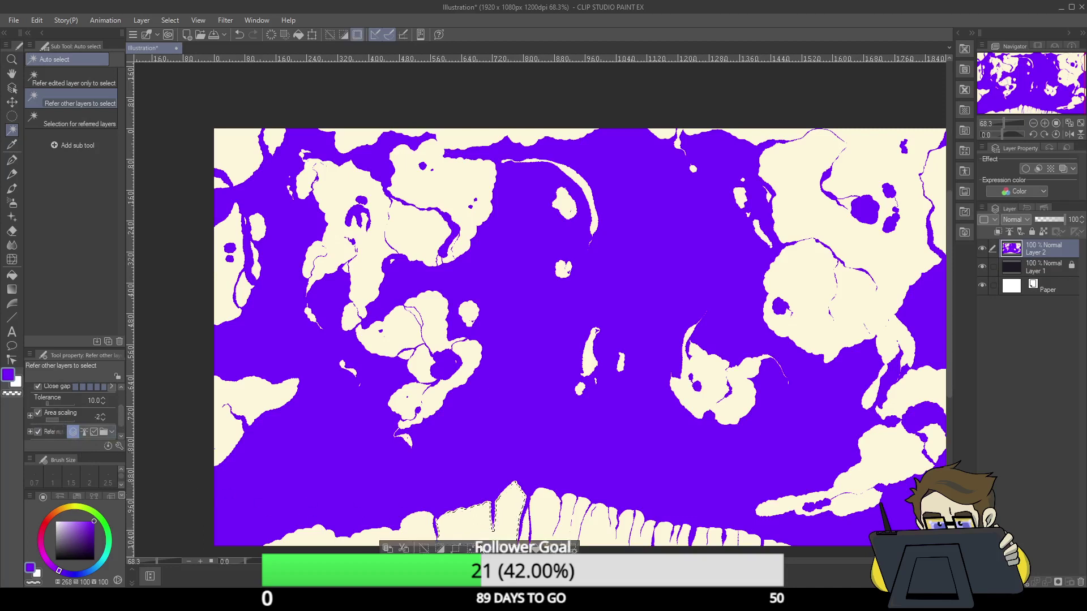
click(428, 548)
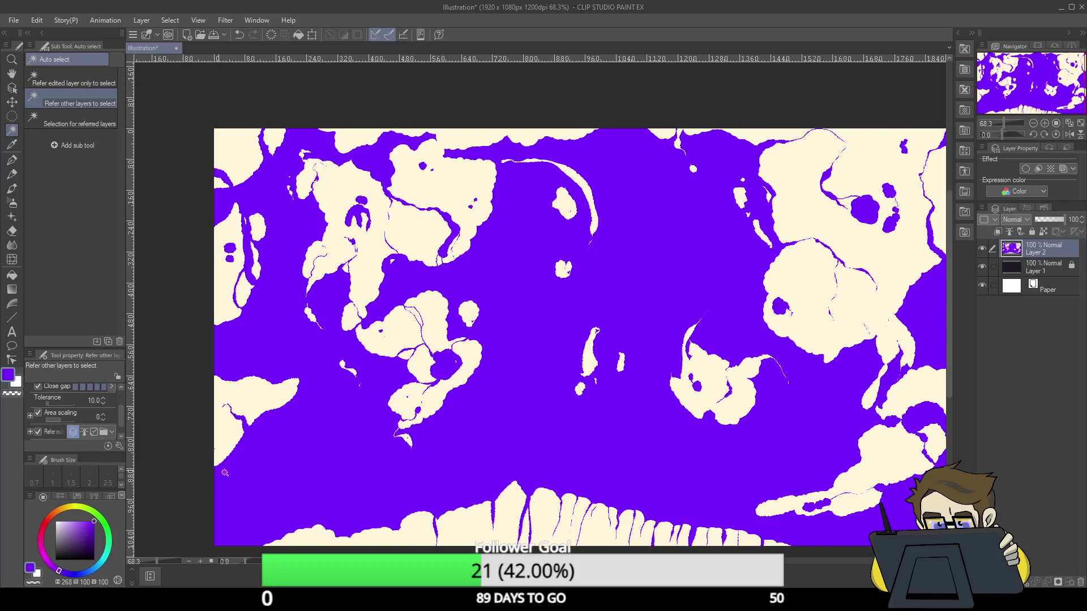
- Select the polar landmass's central segments and fill them with a bluish white (hue 230, saturation 2, value 99), then deselect
click(465, 531)
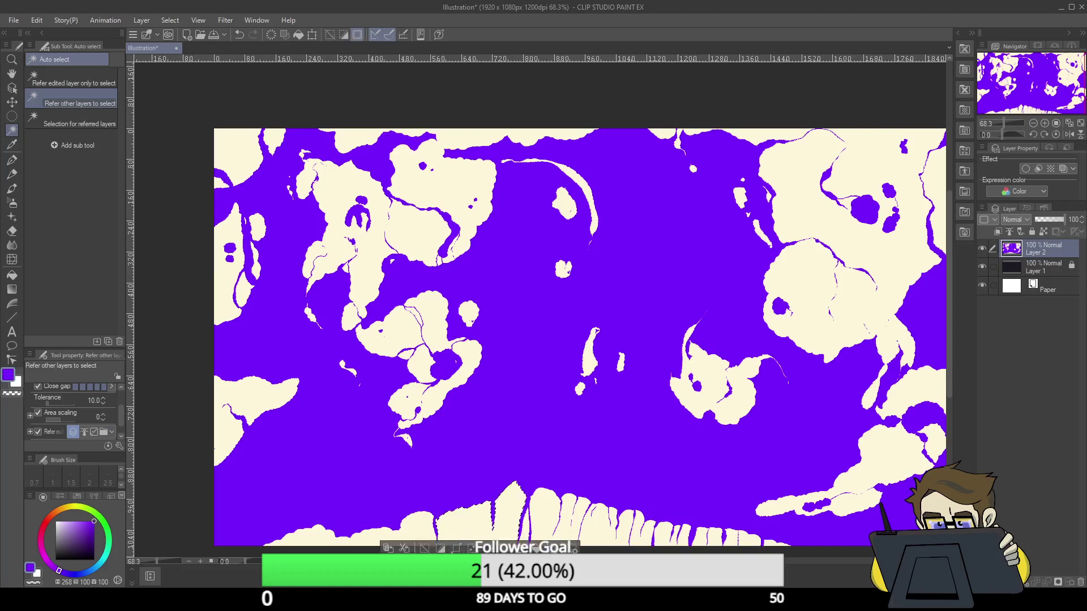
drag(64, 529, 59, 520)
click(81, 576)
click(56, 521)
drag(533, 548, 535, 548)
click(424, 549)
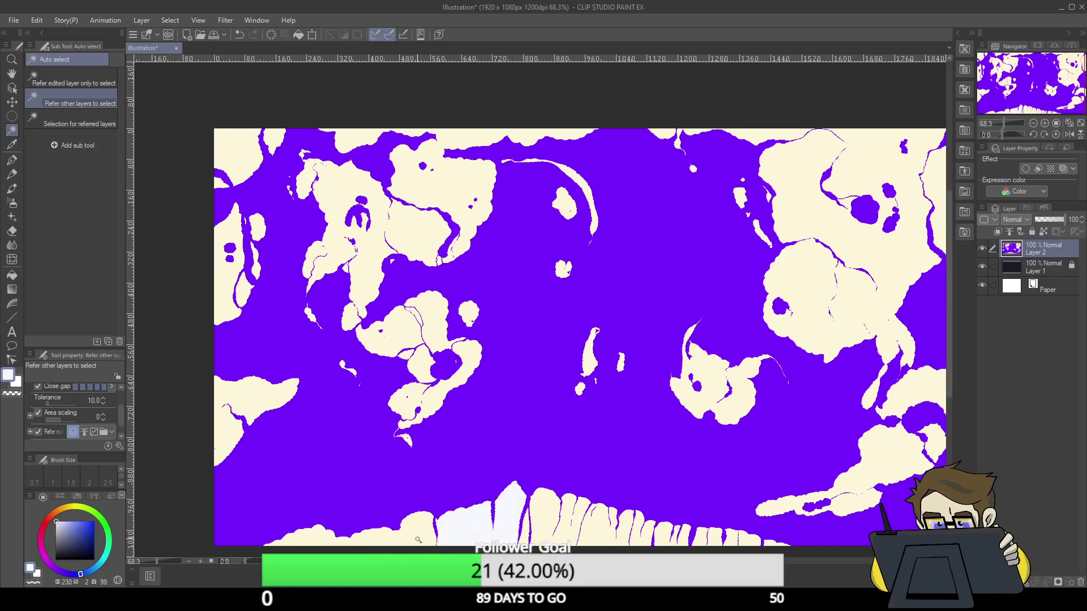
- Select the remaining cream segments of the southern polar landmass and fill them with the bluish white, then deselect
click(418, 540)
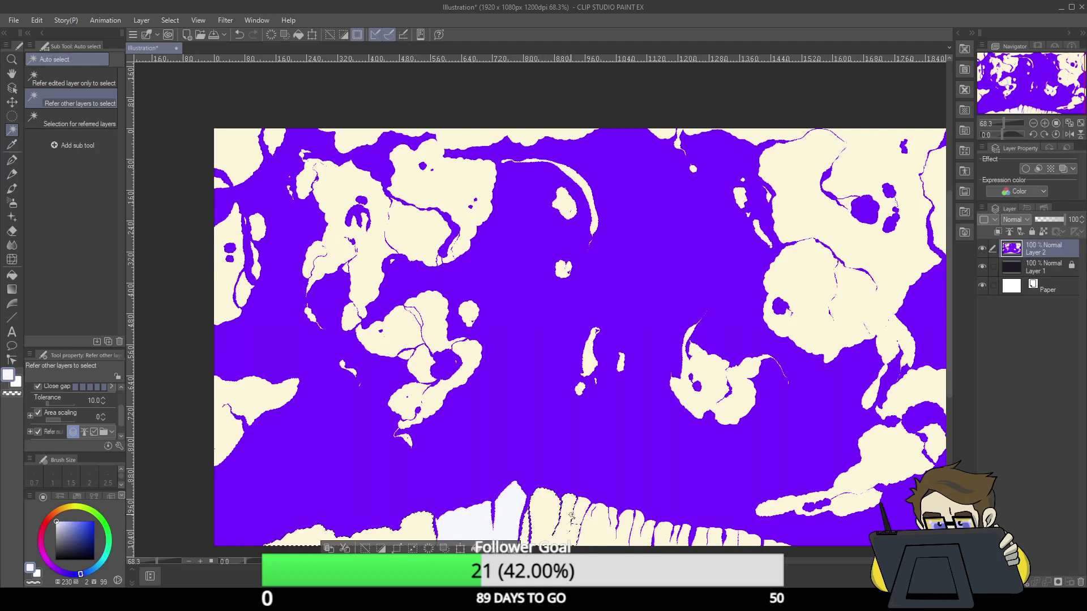
click(575, 516)
click(561, 518)
click(652, 541)
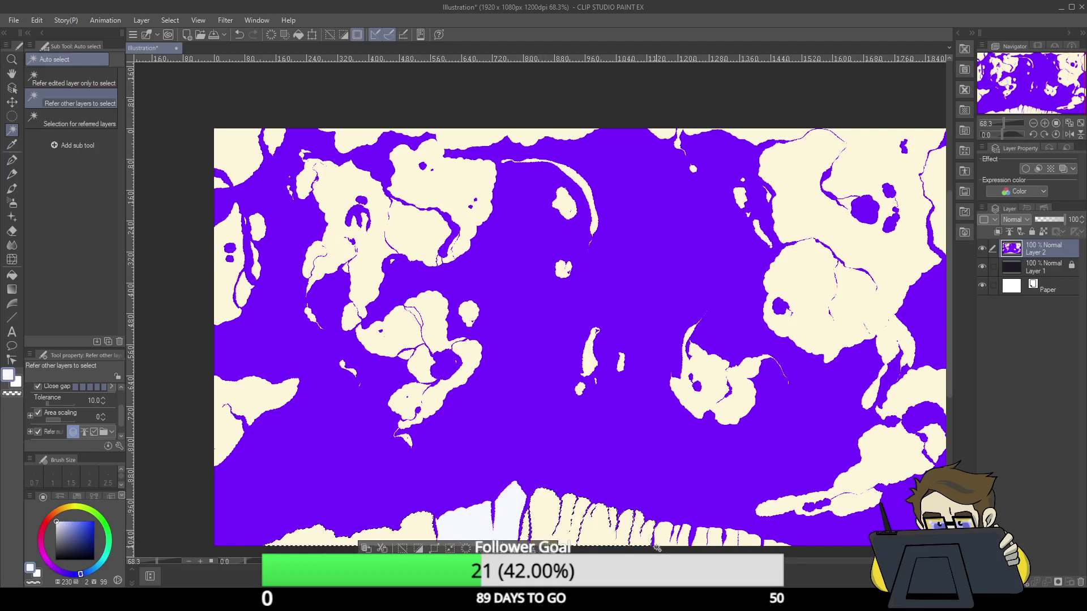
click(688, 542)
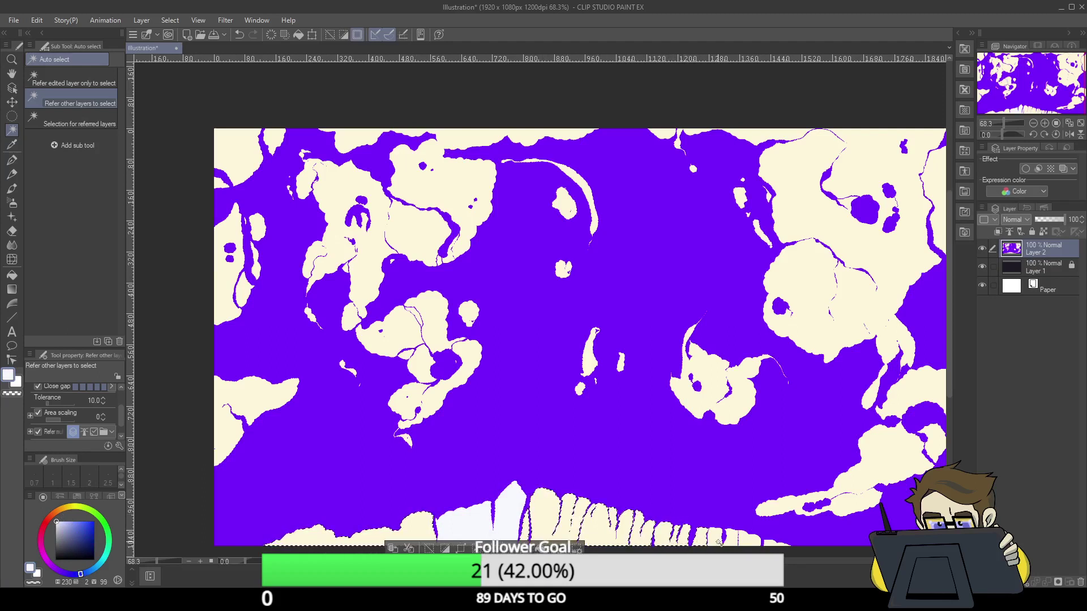
click(719, 542)
click(746, 545)
click(777, 547)
click(771, 545)
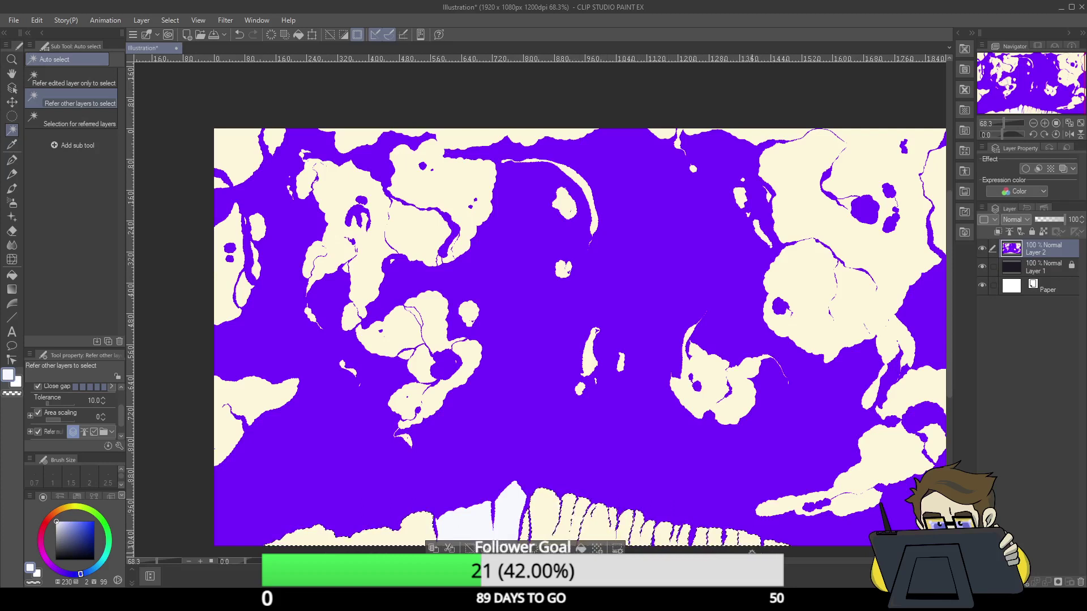
key(Delete)
key(ctrl+d)
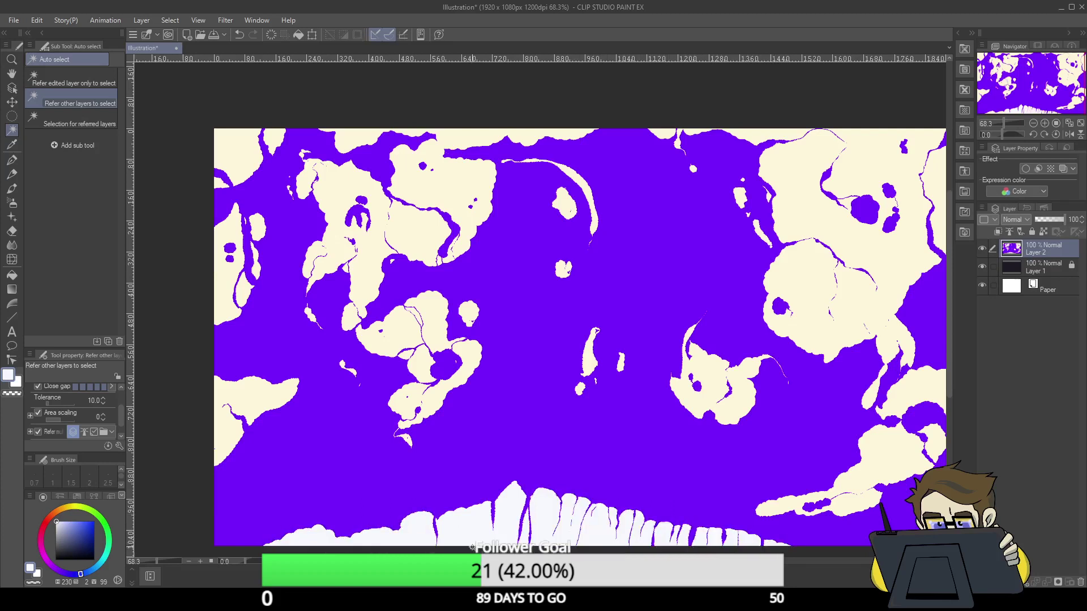
- Select the cream polar land along the map's northern edge, including the northwest corner, and fill it with the bluish white, then deselect
drag(1024, 73, 1023, 56)
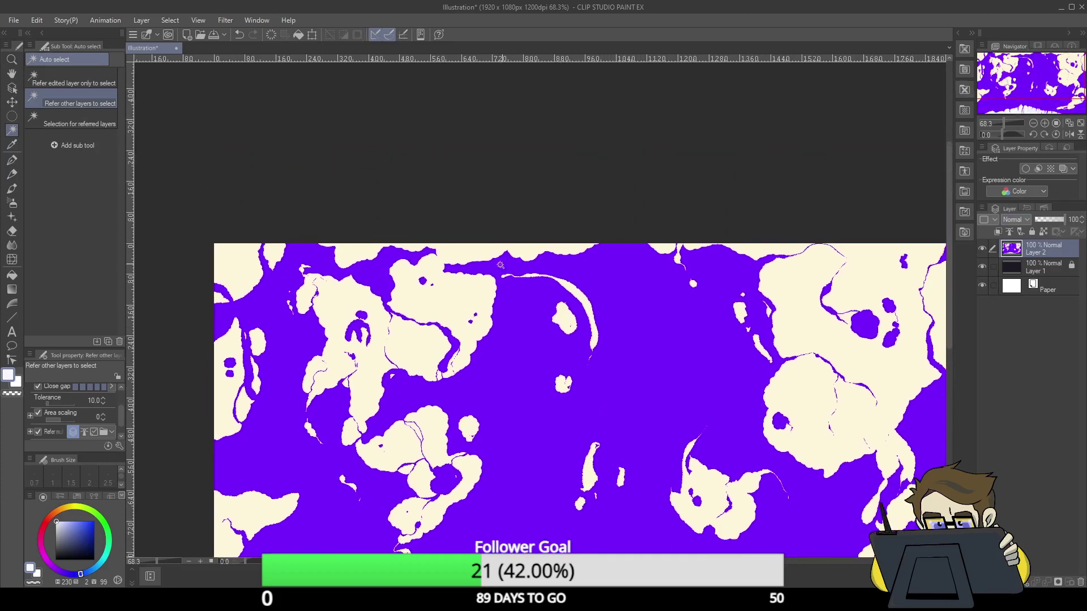
click(353, 251)
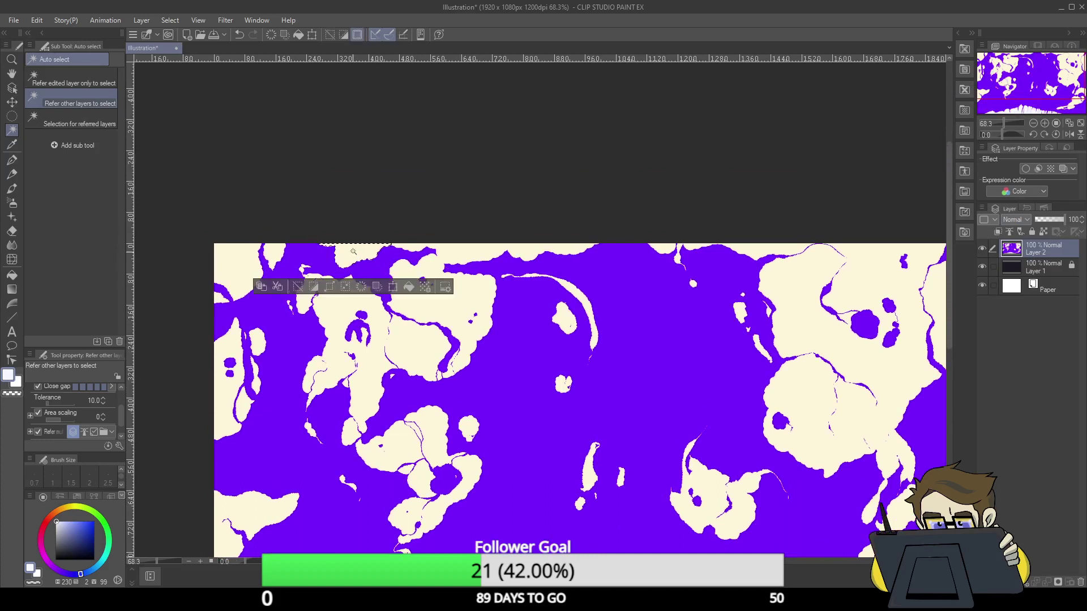
click(465, 251)
shift+click(366, 256)
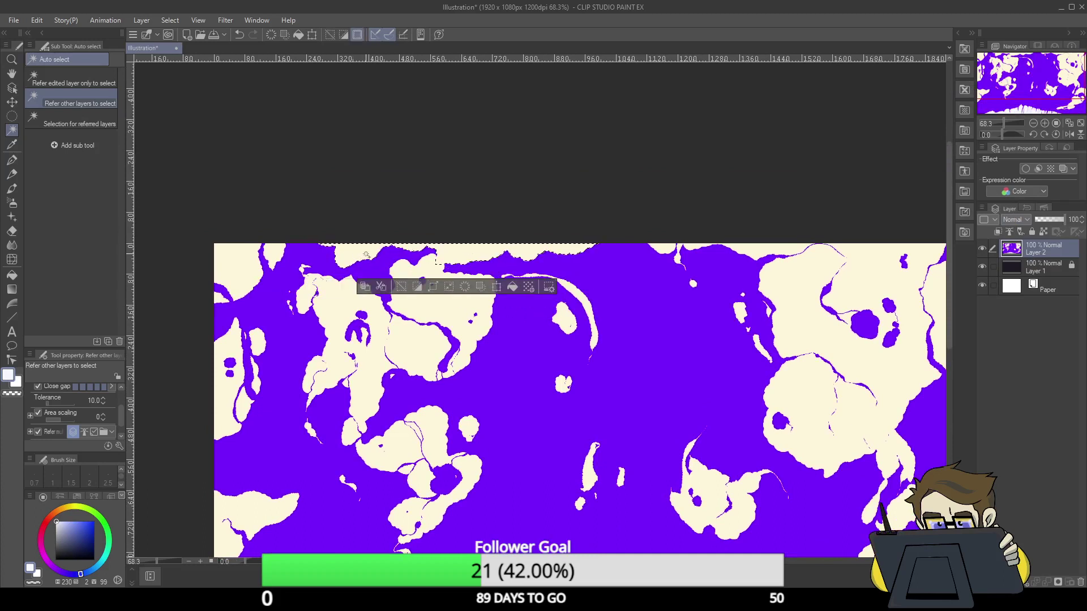
shift+click(695, 250)
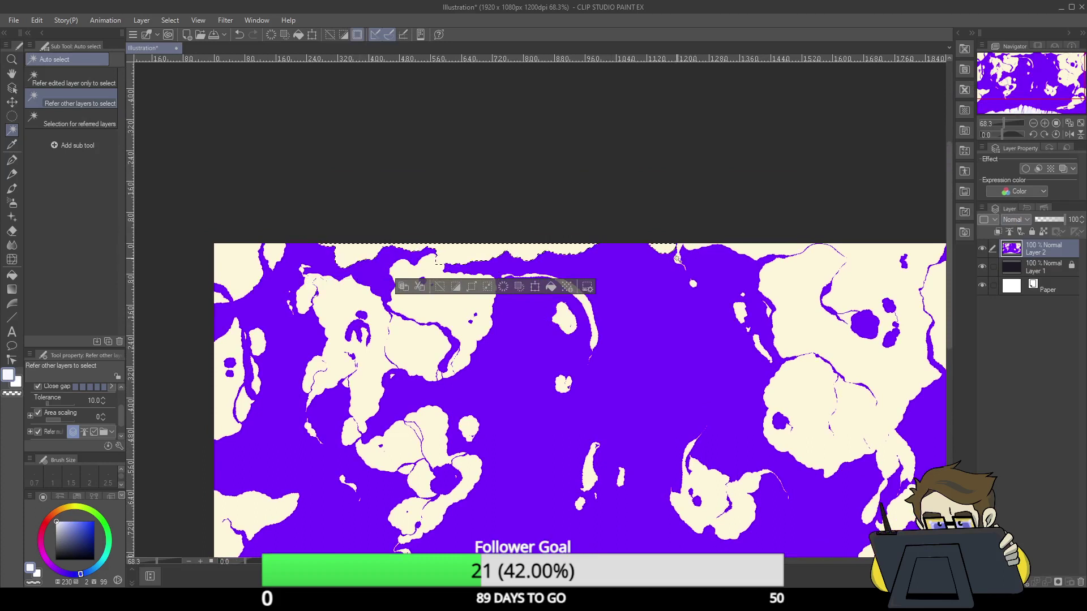
shift+click(700, 256)
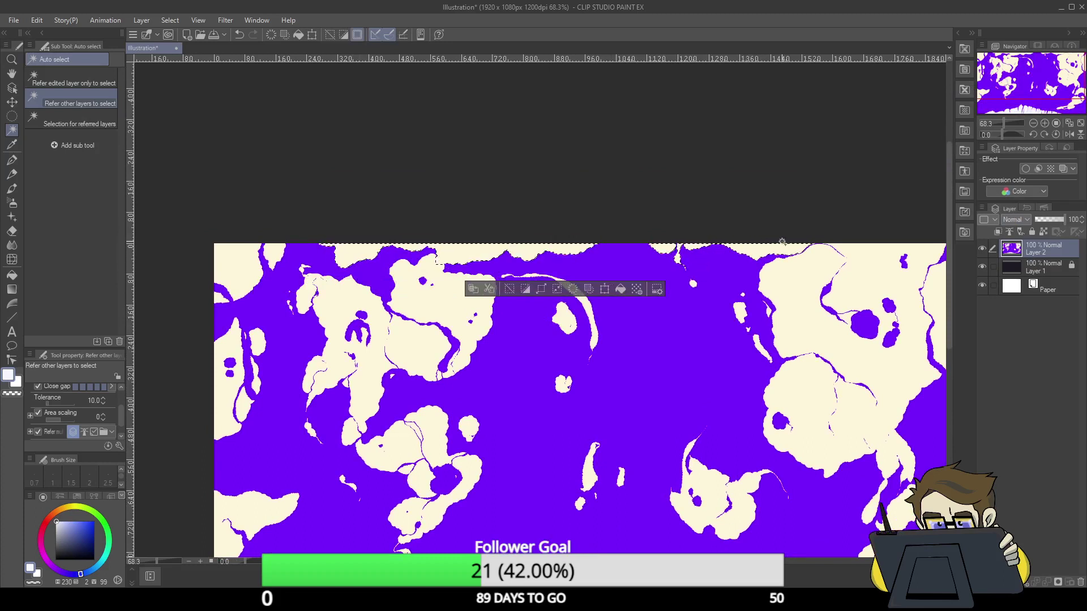
shift+click(282, 253)
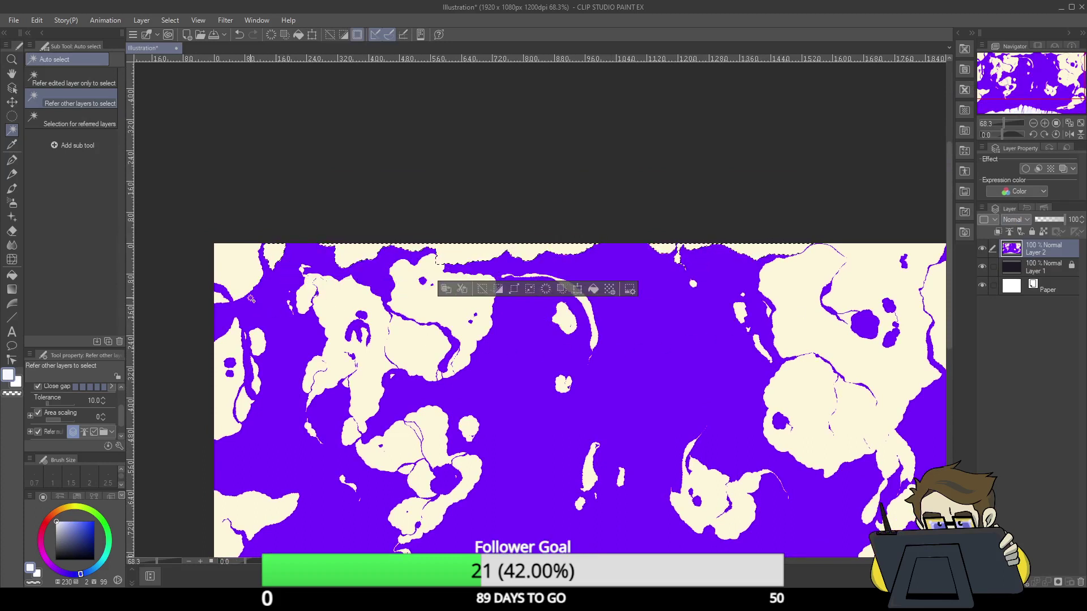
shift+click(565, 327)
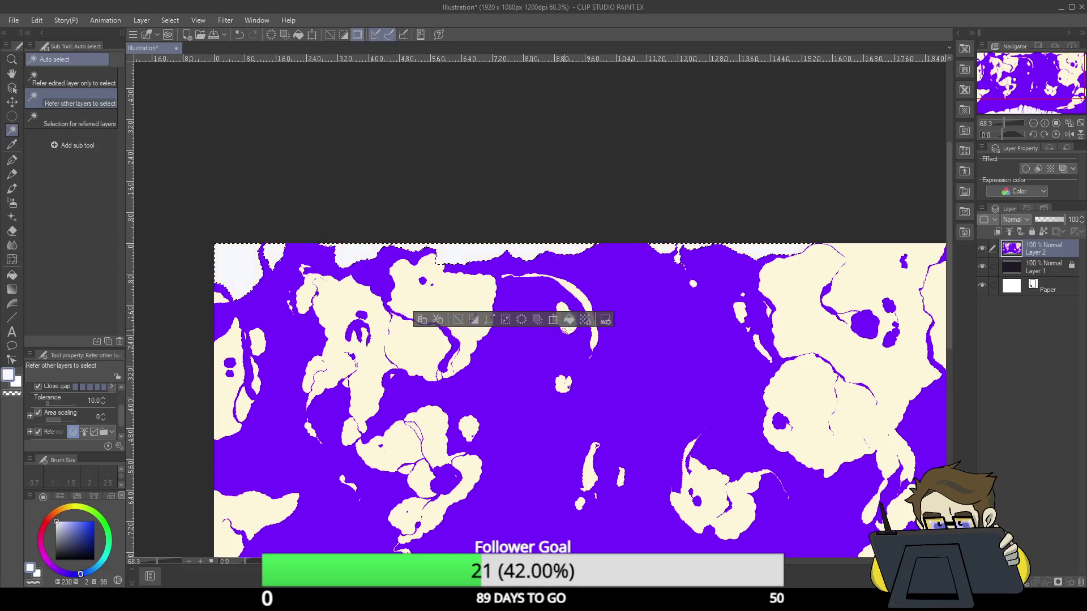
shift+click(885, 261)
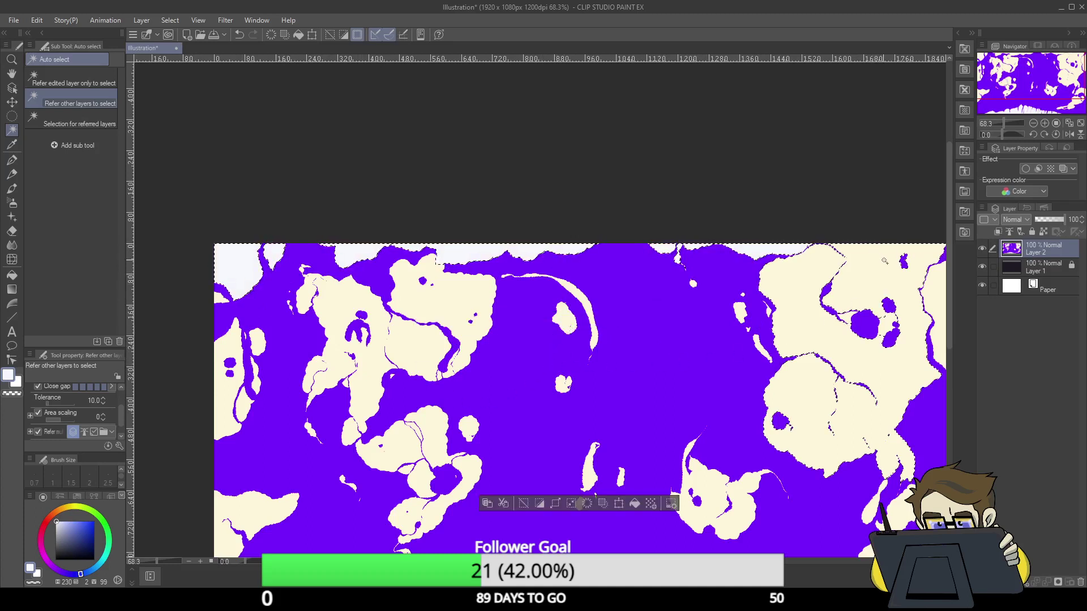
click(524, 503)
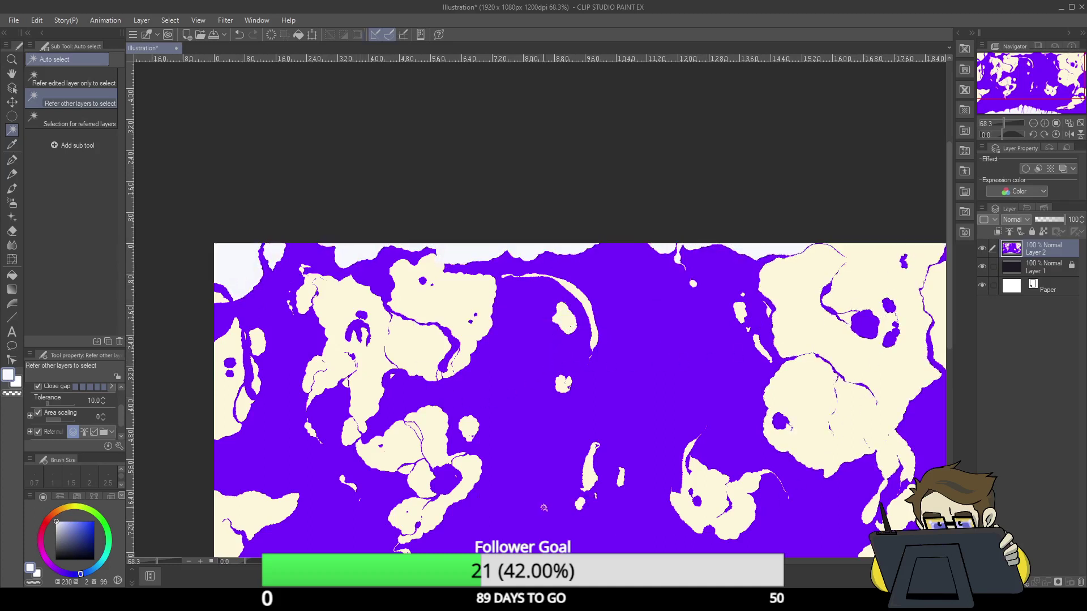
- Set the colour to blue (hue 230, saturation 68, value 100) and fill the main segments of the west-central landmass with it, then deselect
drag(1027, 85, 1028, 91)
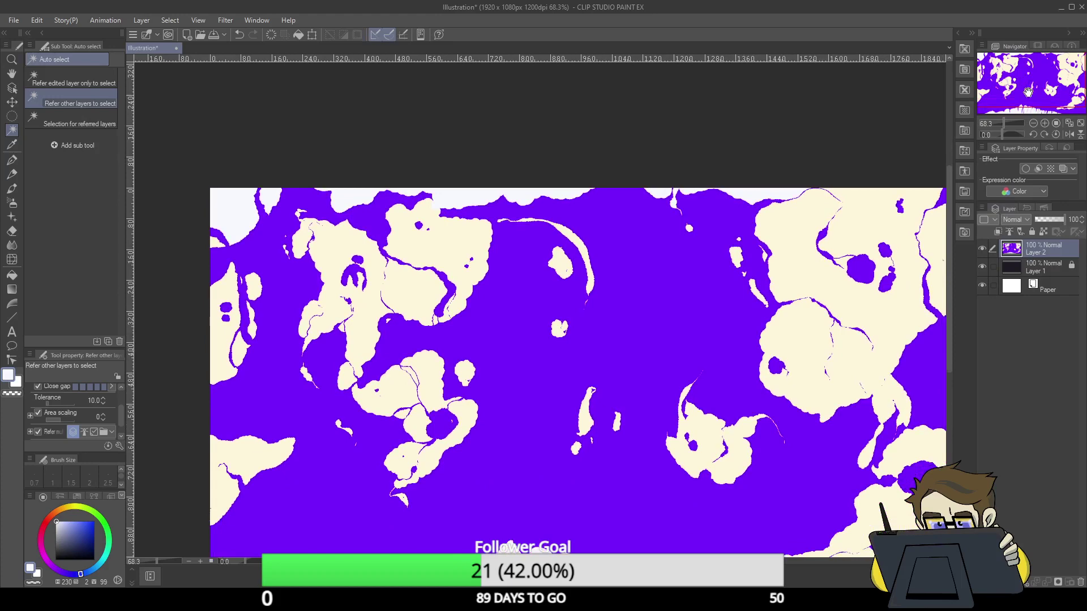
mouse_move(1030, 75)
mouse_down()
mouse_move(1027, 89)
mouse_move(1036, 86)
mouse_up()
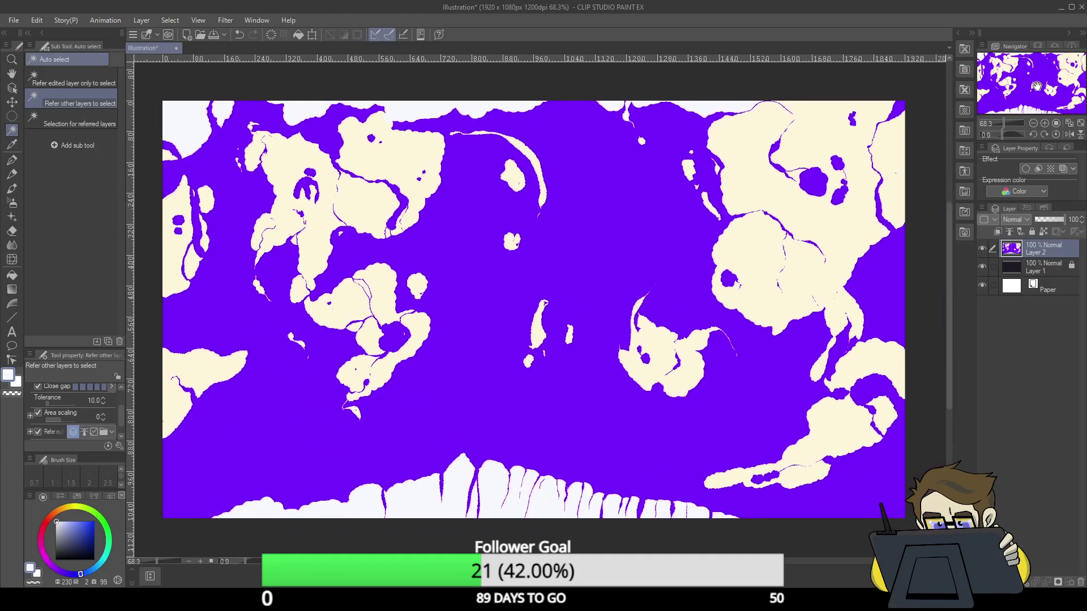
drag(85, 524, 83, 517)
click(372, 336)
click(385, 318)
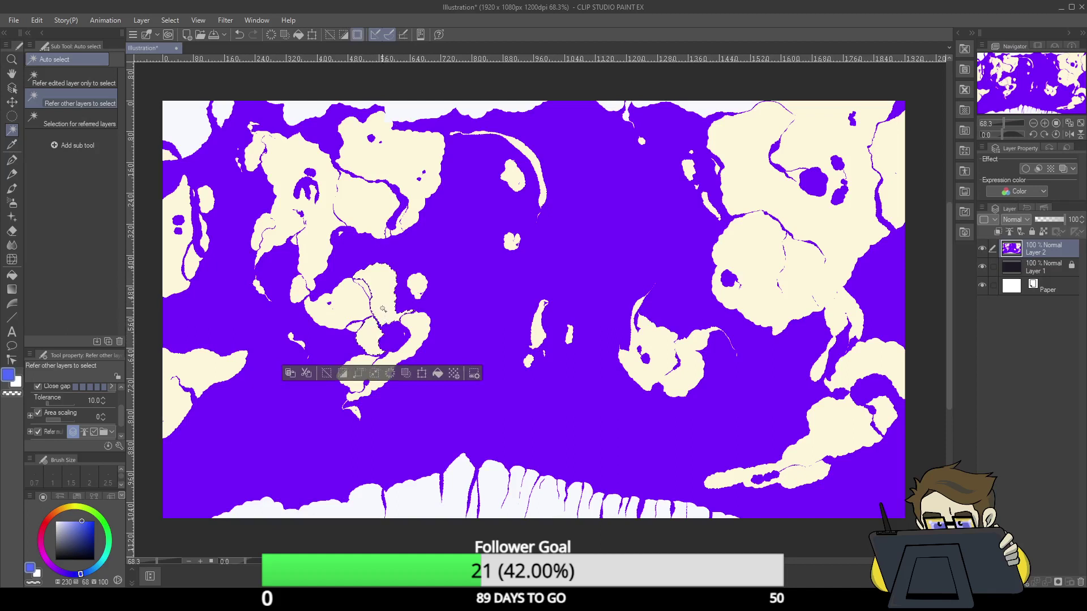
click(361, 309)
click(359, 309)
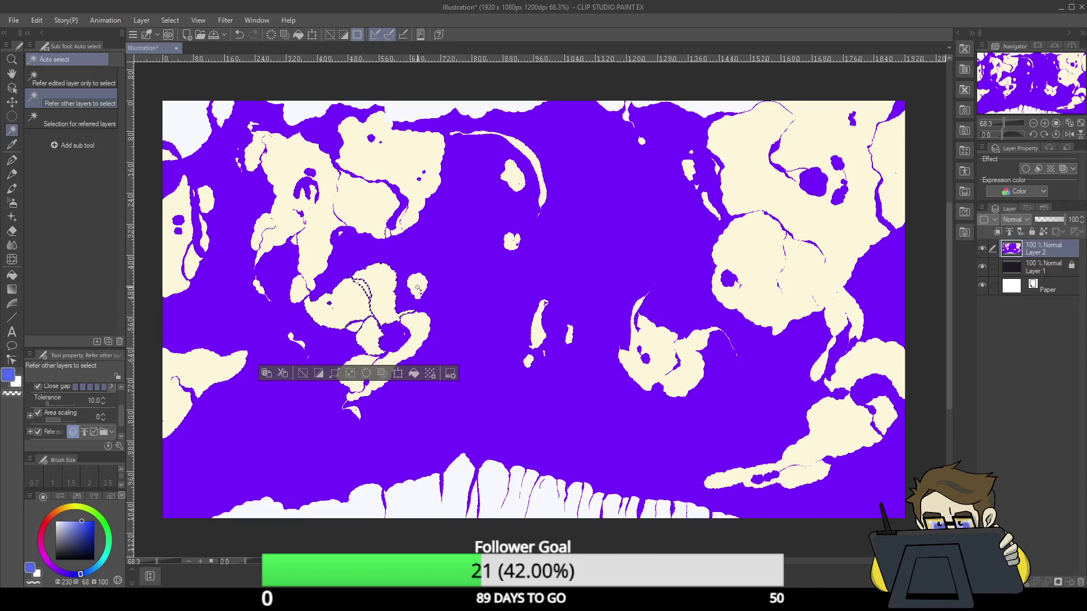
click(412, 323)
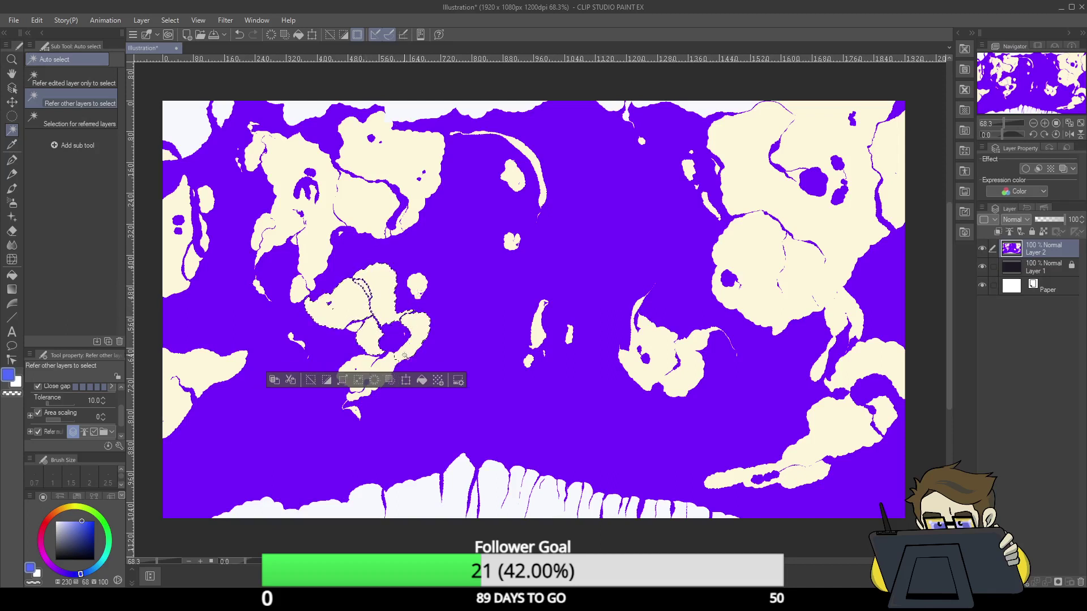
click(365, 368)
click(422, 411)
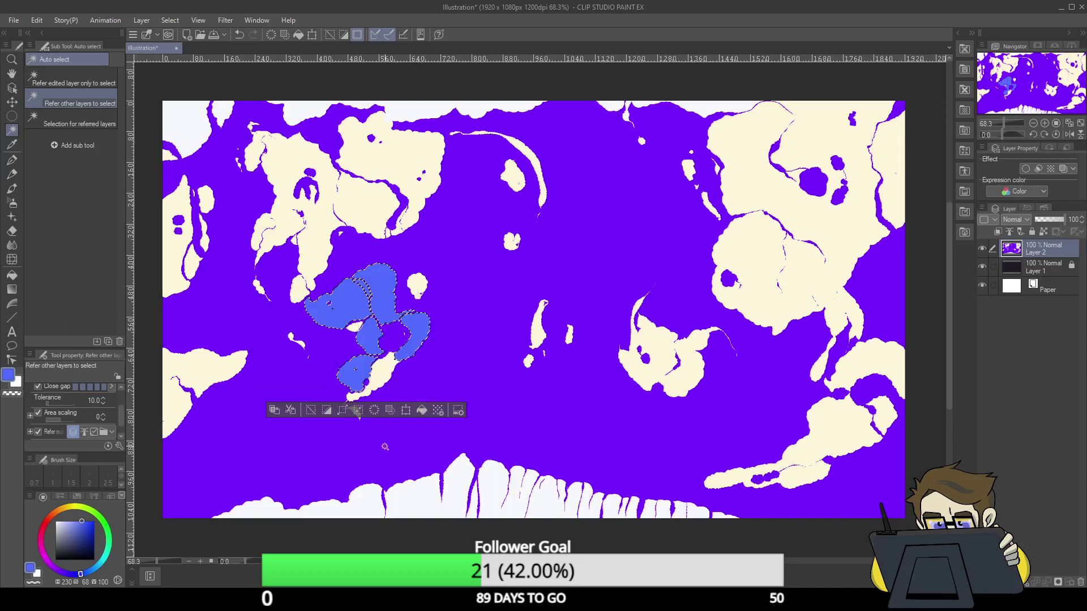
click(310, 410)
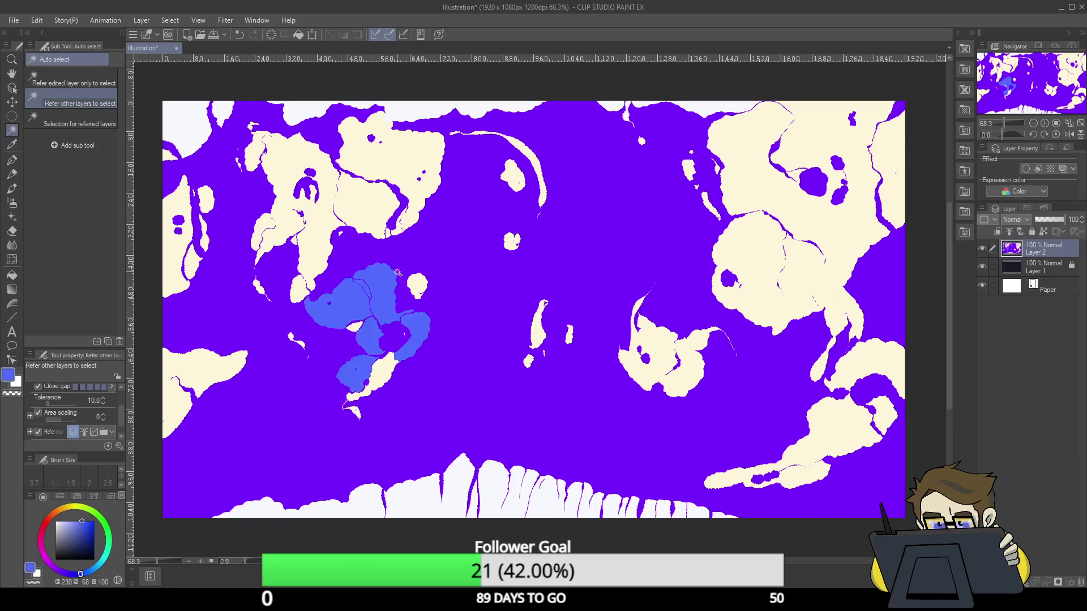
- Select the main cream areas of the northwestern landmass and fill them with the same blue, then deselect
click(326, 233)
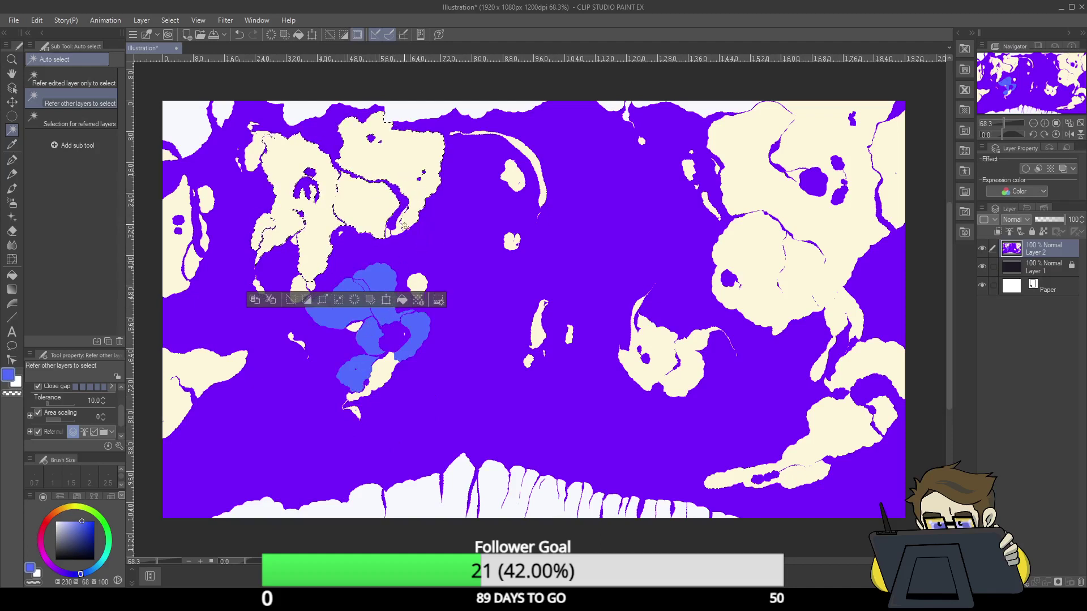
click(293, 300)
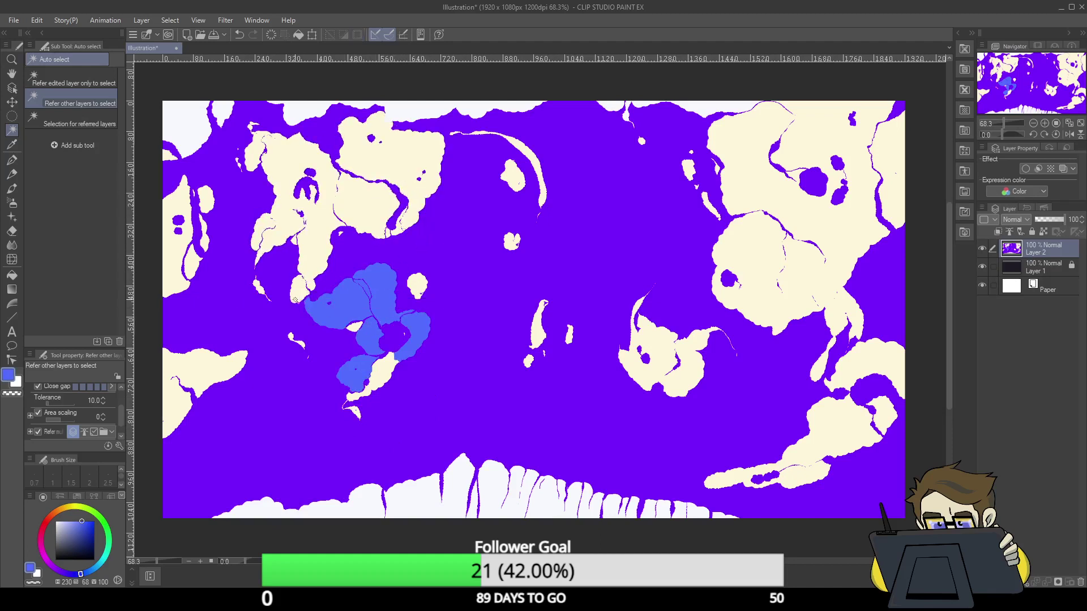
click(314, 256)
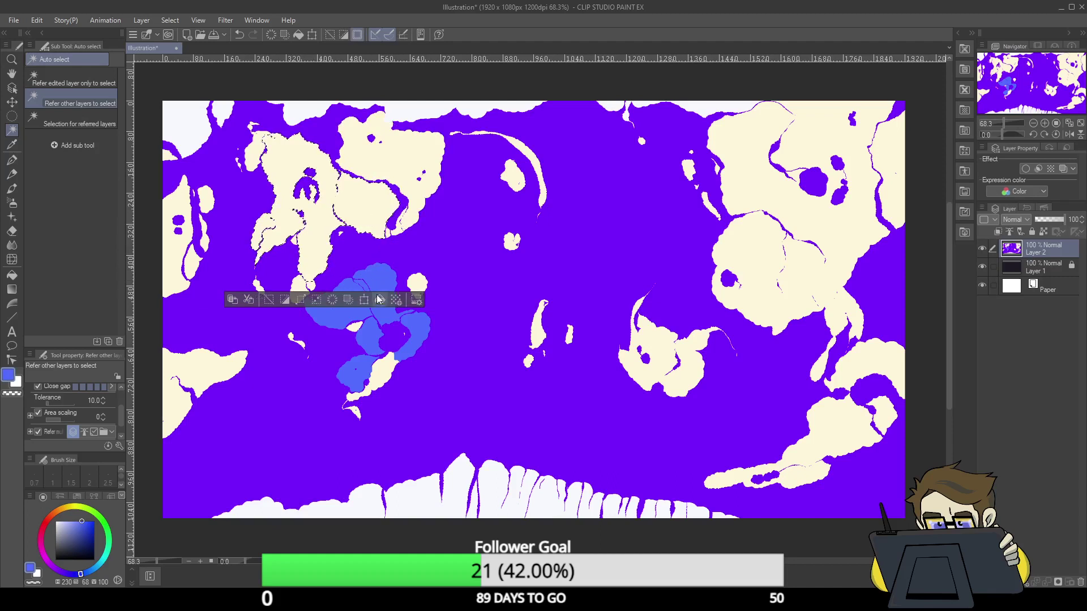
click(380, 300)
key(ctrl+d)
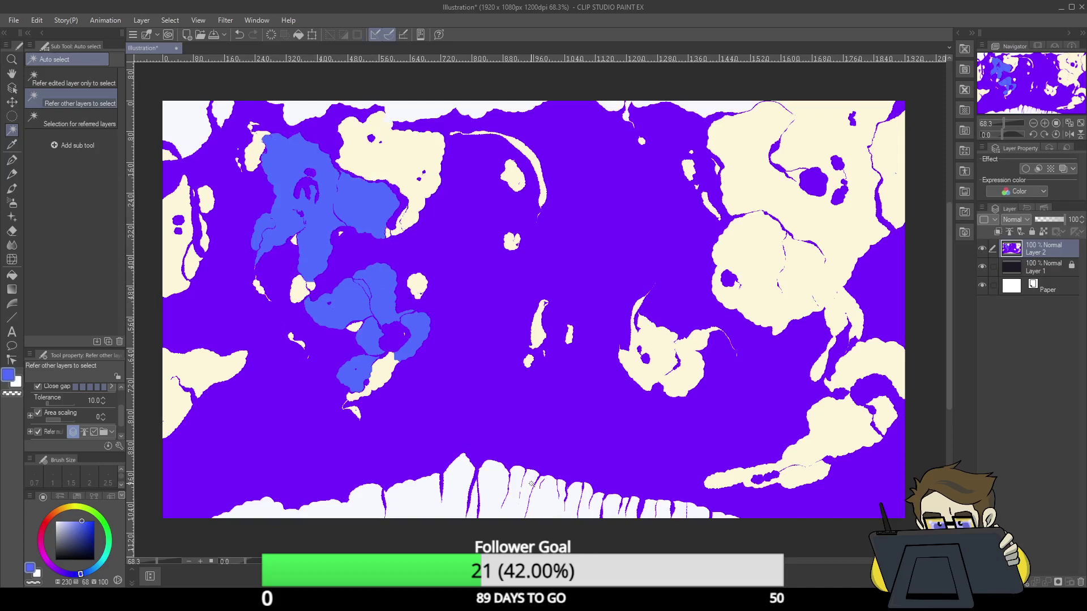
- Fill the landmasses on the map's western edge and the elongated central island with the same blue, deselecting after each fill
click(206, 373)
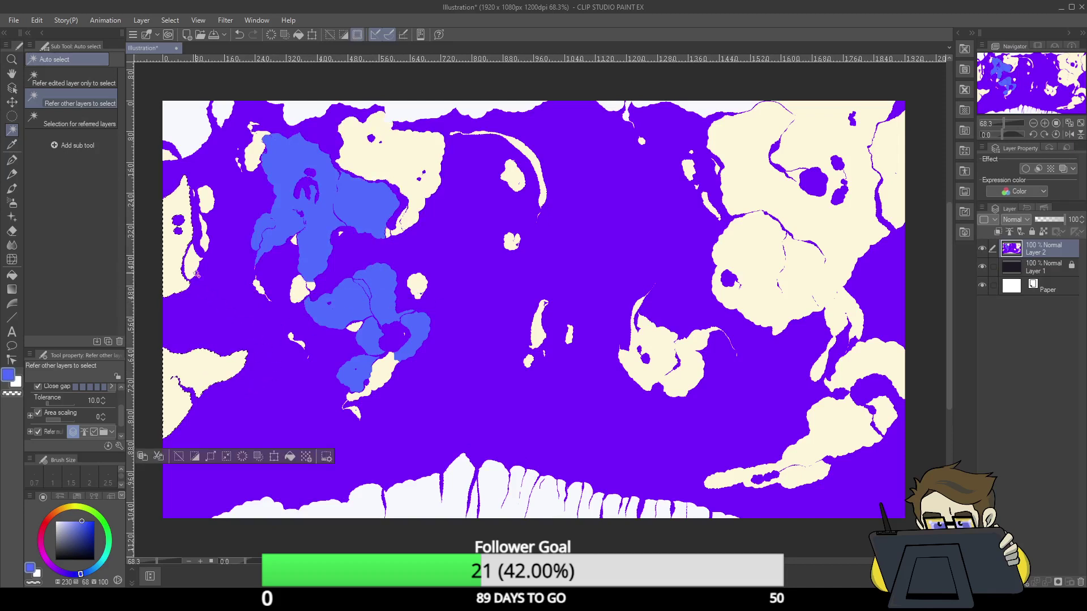
click(290, 456)
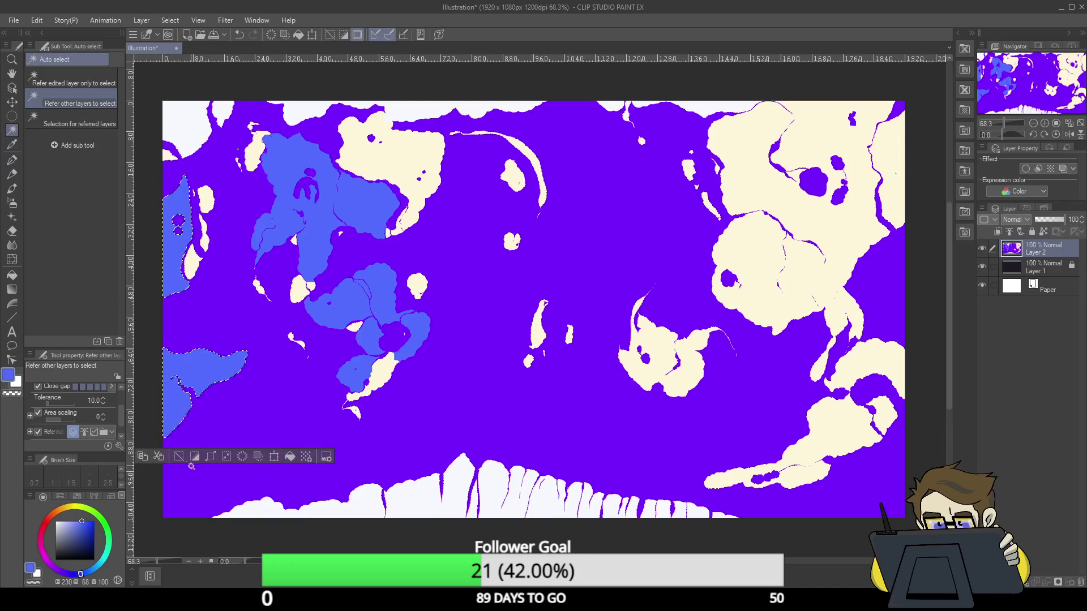
key(ctrl+d)
click(542, 338)
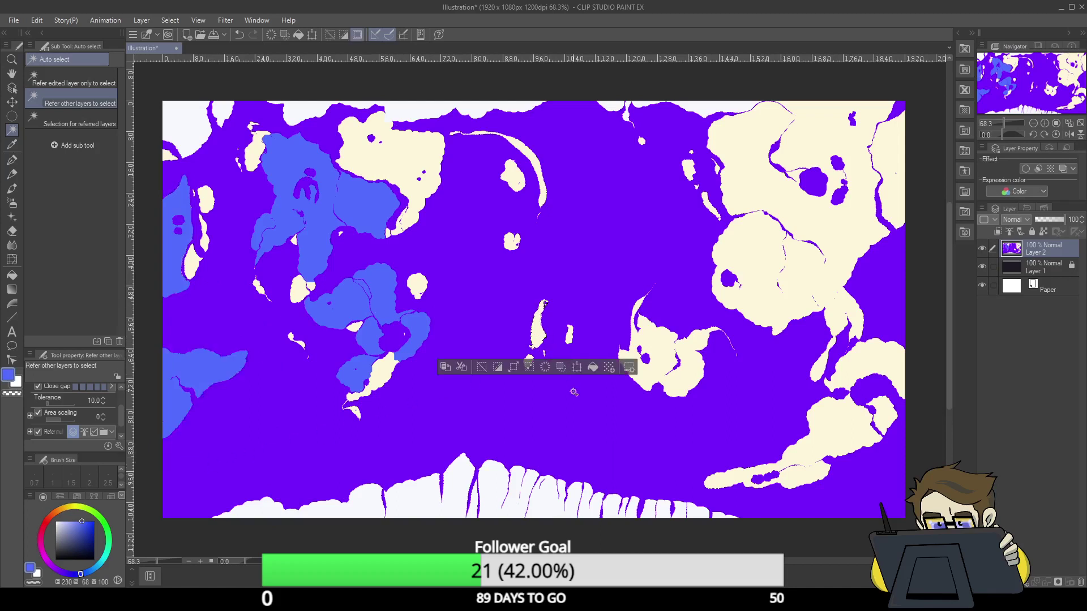
click(591, 369)
key(ctrl+d)
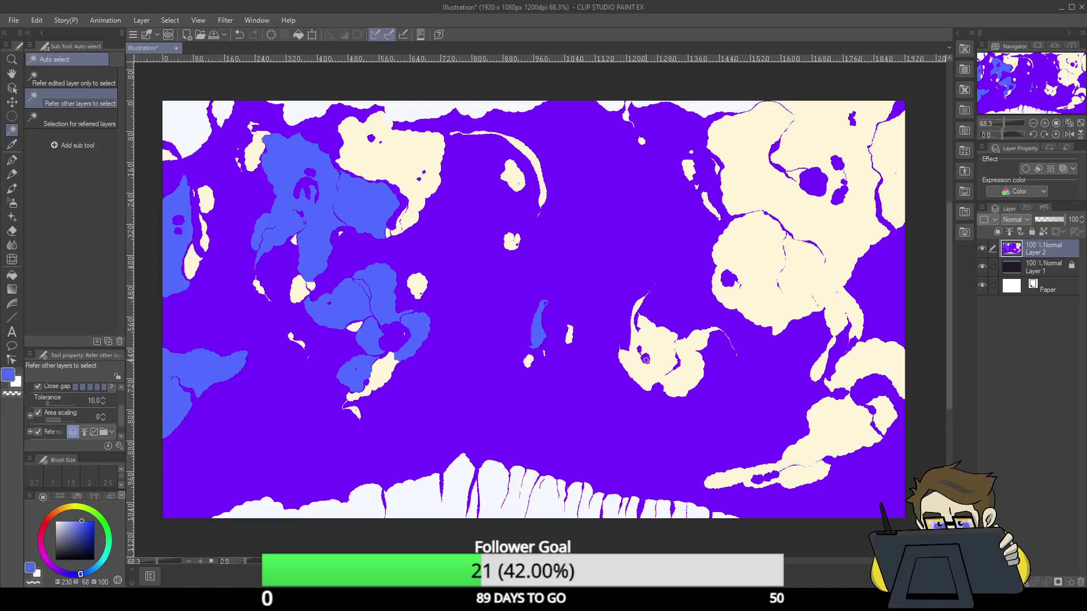
- Select both halves of the curled southeastern island and the large northeastern continent, fill them with the same blue, then deselect
click(661, 345)
shift+click(693, 366)
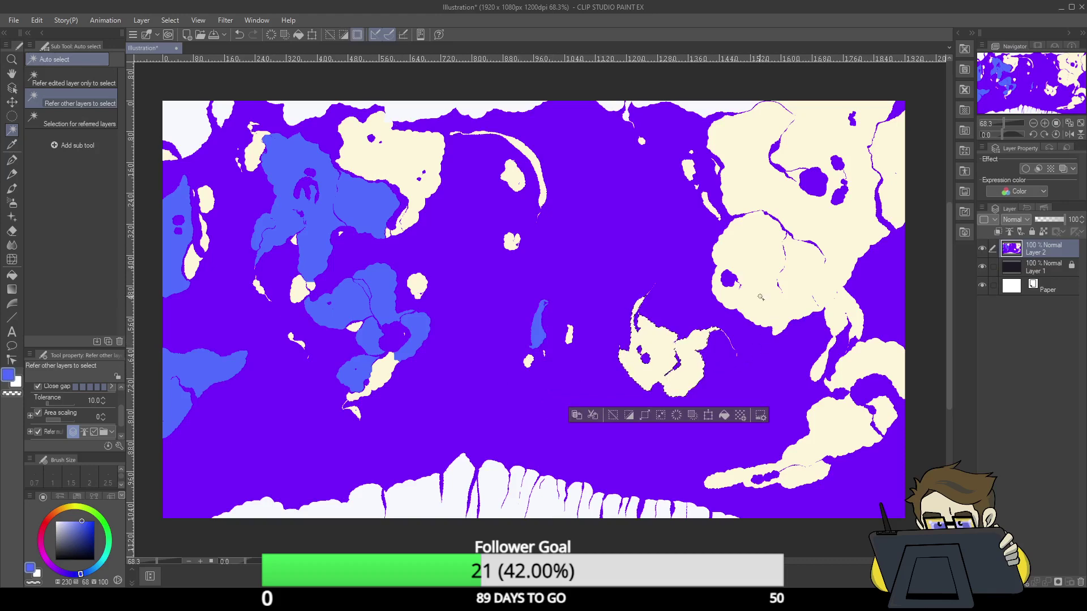
shift+click(795, 270)
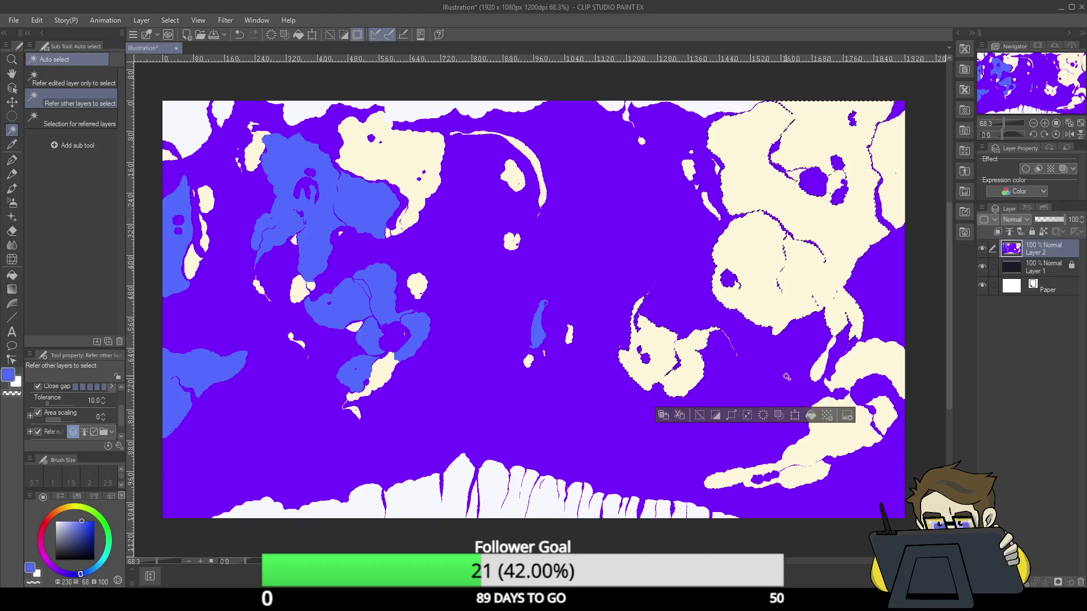
click(809, 416)
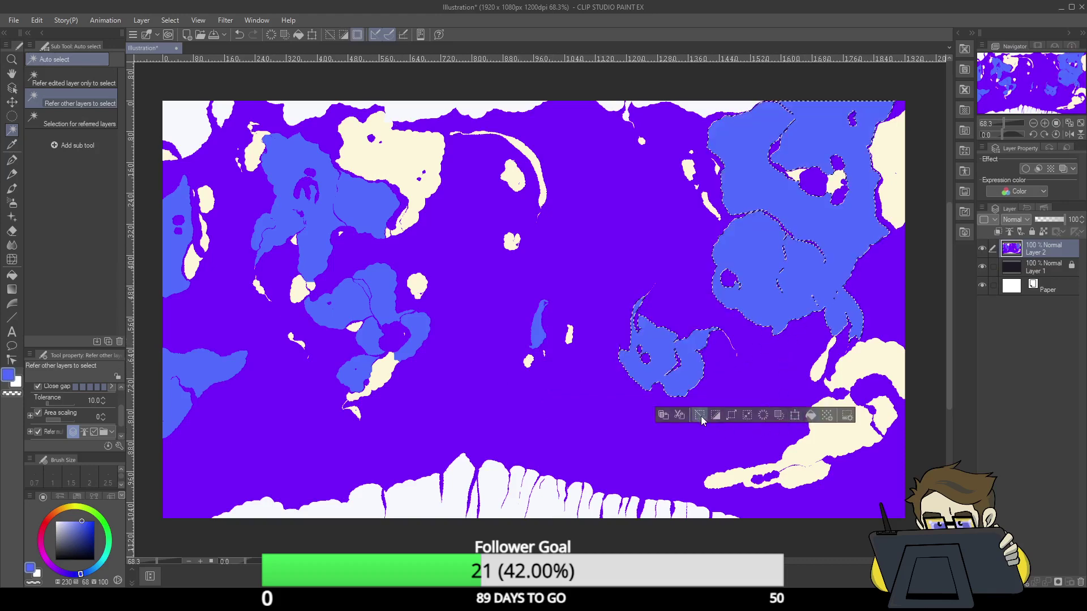
key(ctrl+d)
- Fill the landmass on the map's northeastern edge and the small island west of the northeastern continent with the same blue, deselecting after each
click(900, 206)
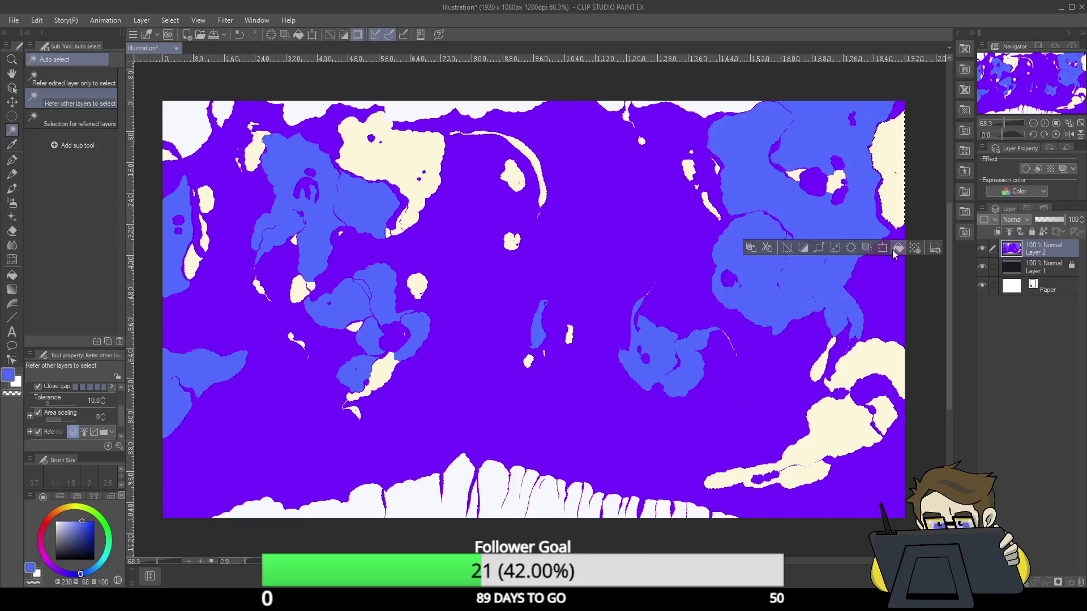
click(788, 248)
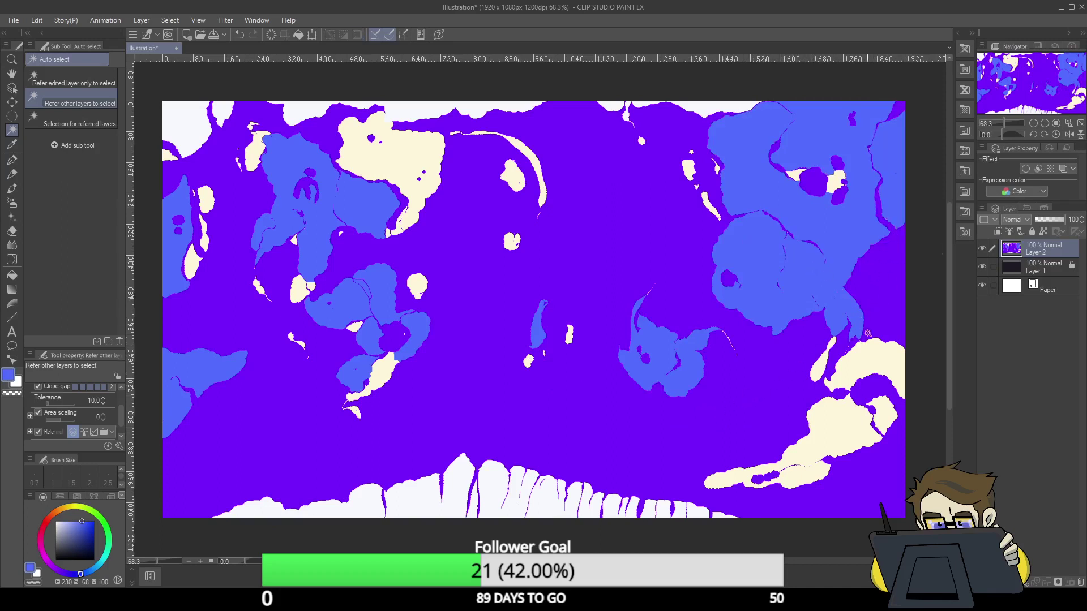
click(689, 169)
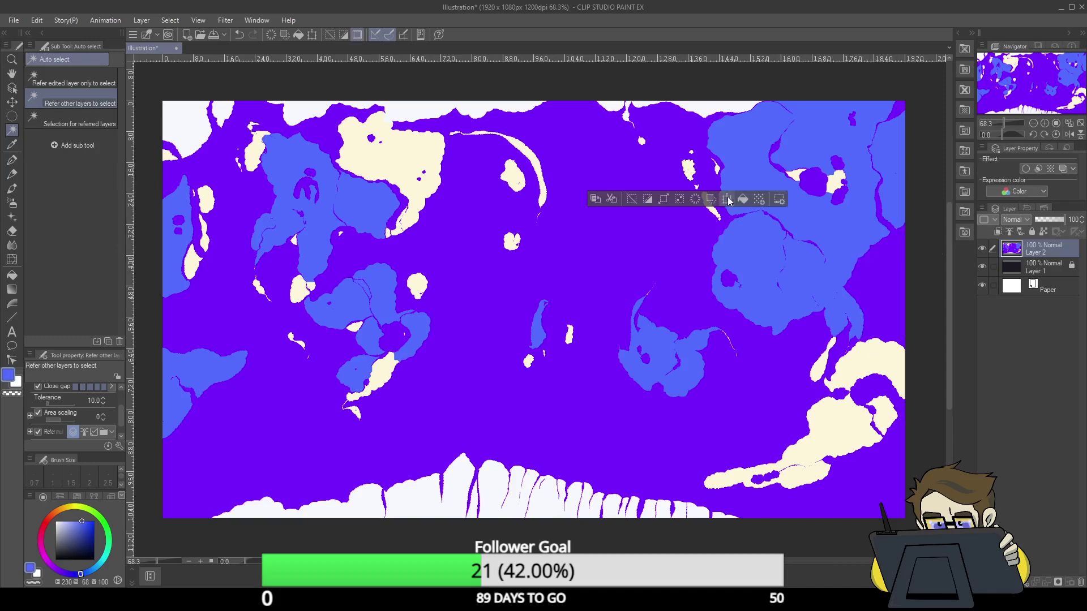
click(742, 198)
click(634, 200)
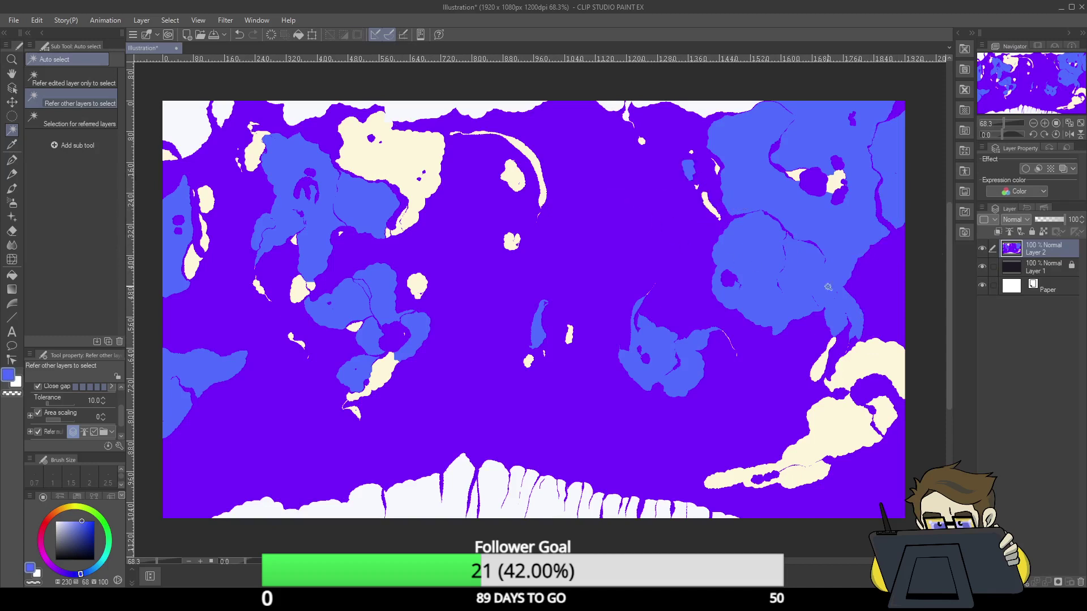
- Select the main cream segments of the curved landmass in the far southeast and fill them with the same blue, then deselect
click(824, 423)
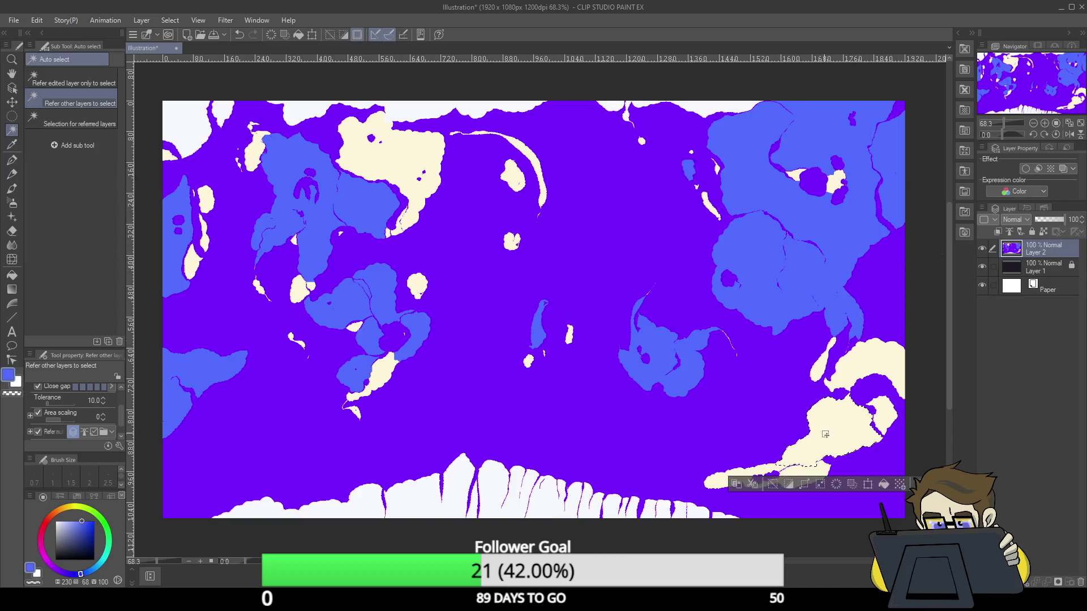
shift+click(805, 470)
shift+click(835, 388)
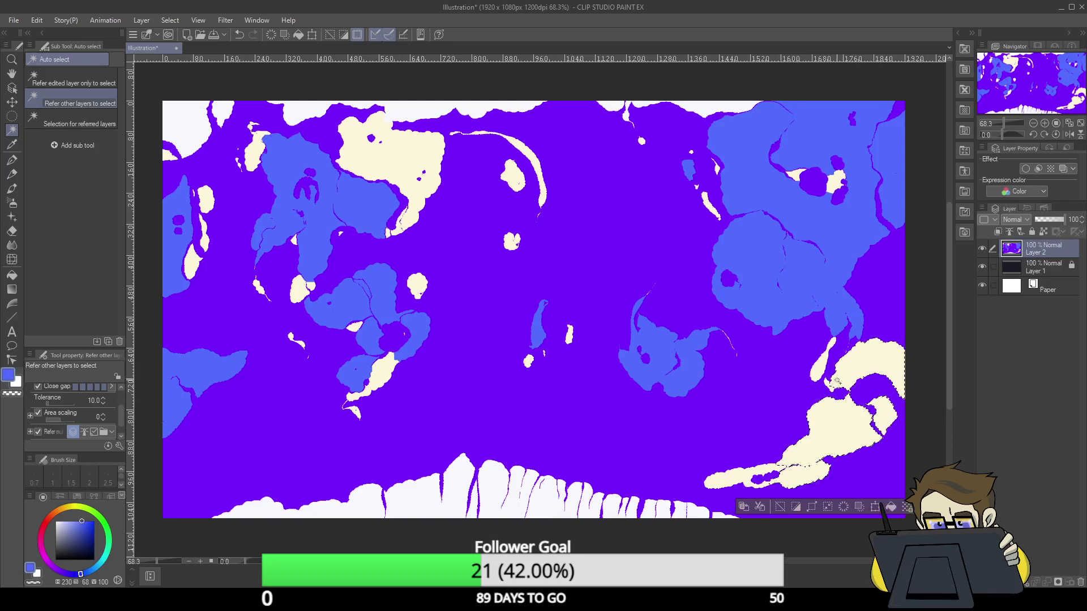
click(779, 508)
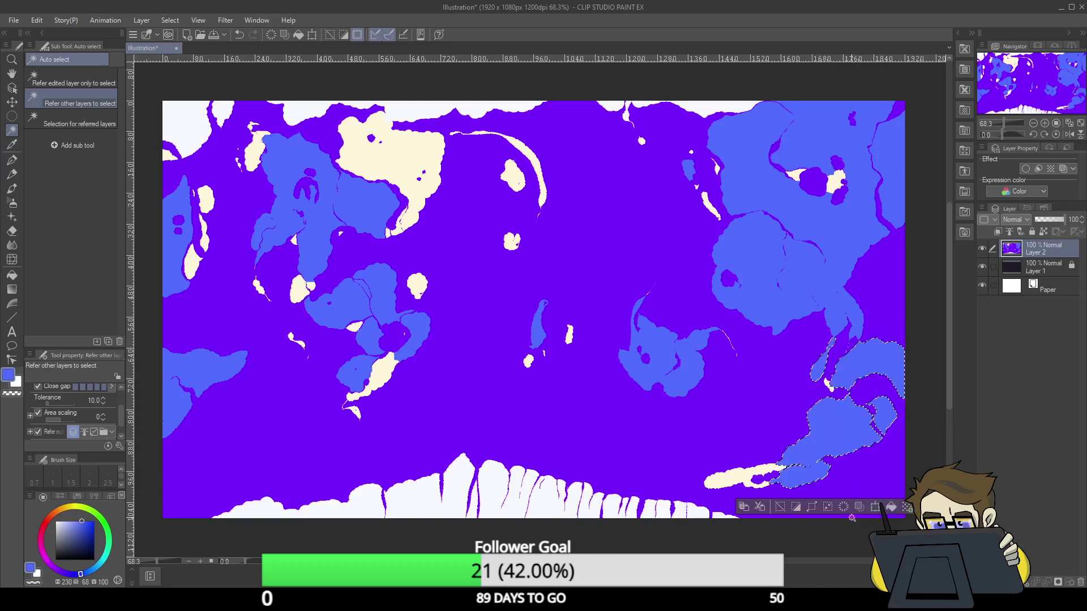
click(779, 509)
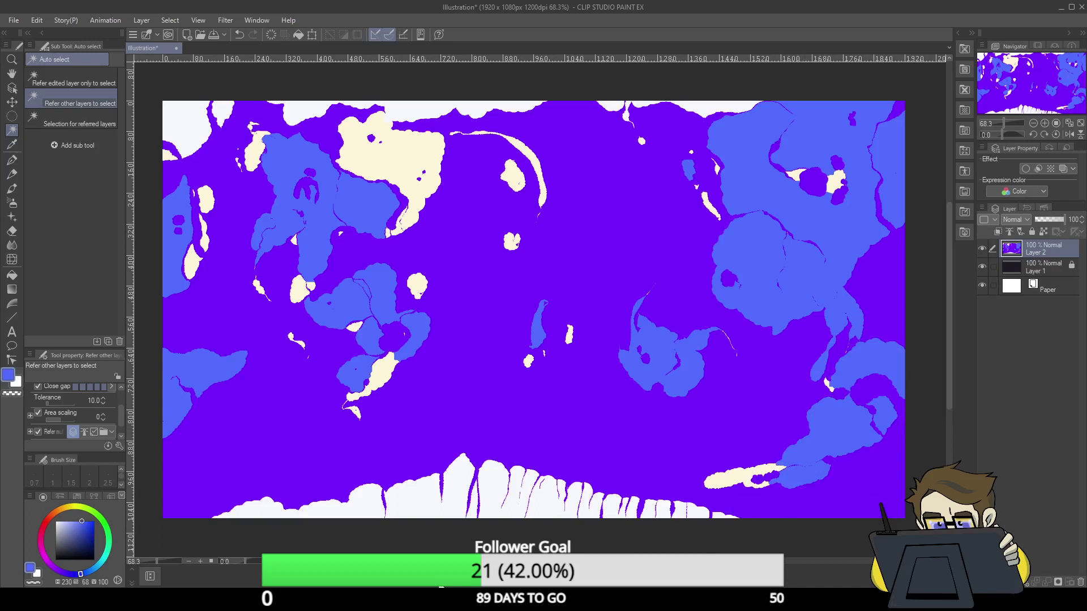
- Make a large circular selection over the western half of the map, invert it and delete everything outside the circle
key(m)
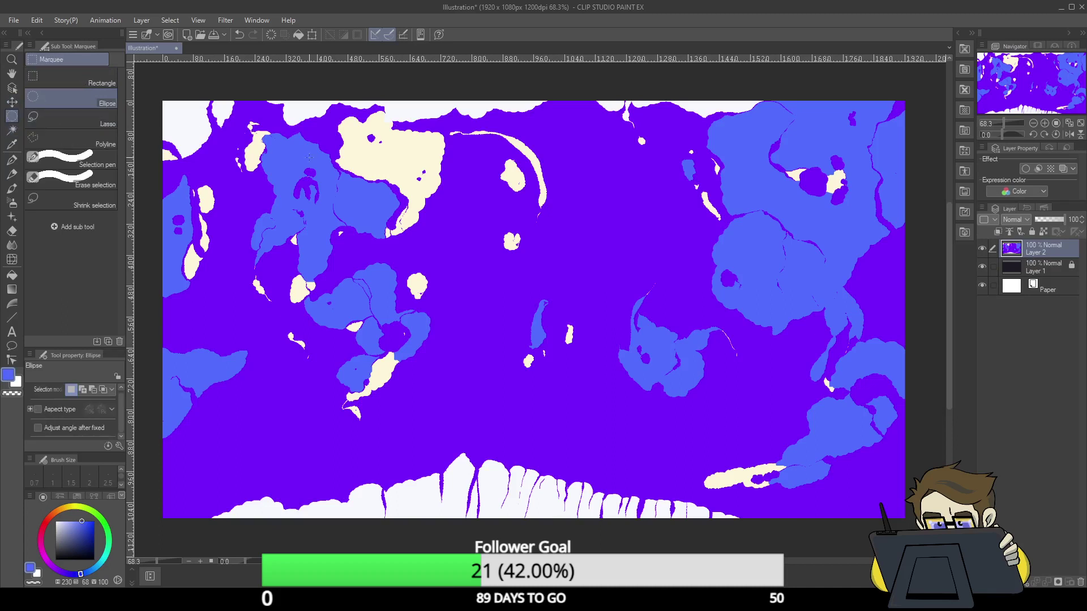
drag(229, 112, 629, 513)
drag(817, 512, 837, 513)
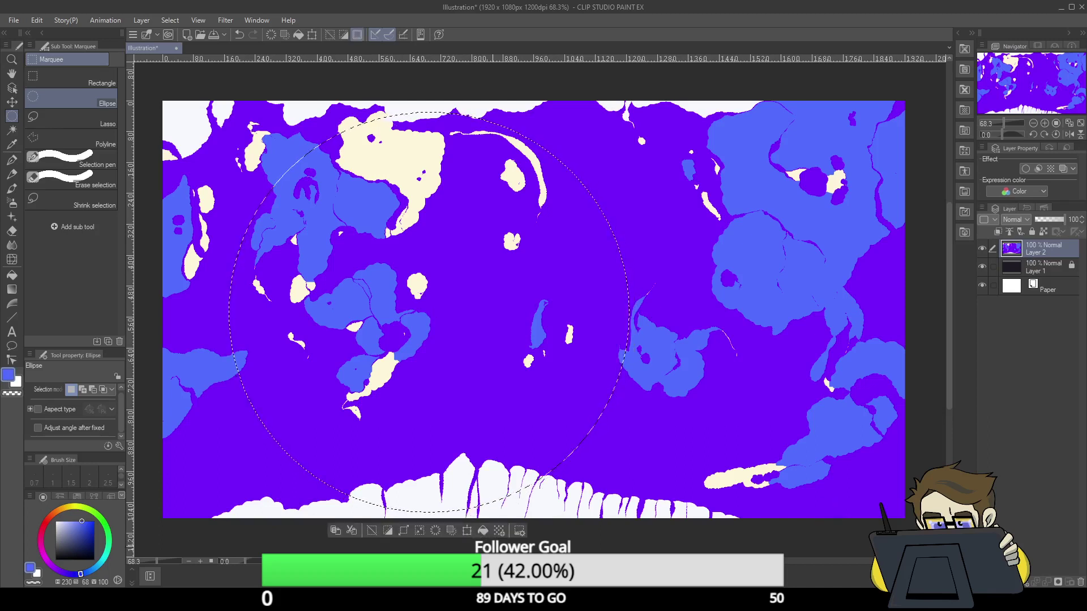
click(389, 532)
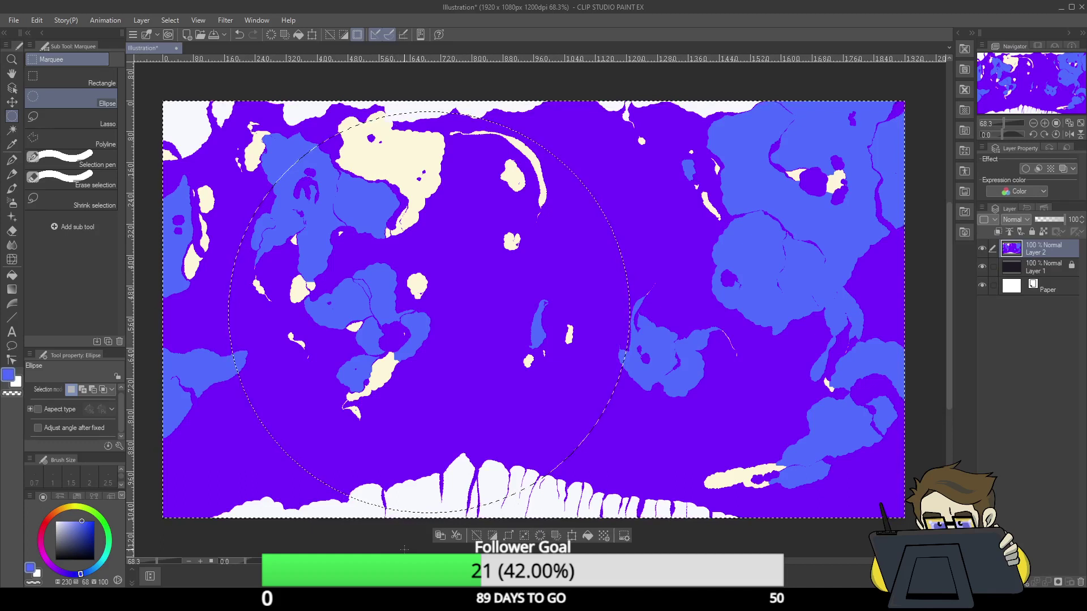
key(Delete)
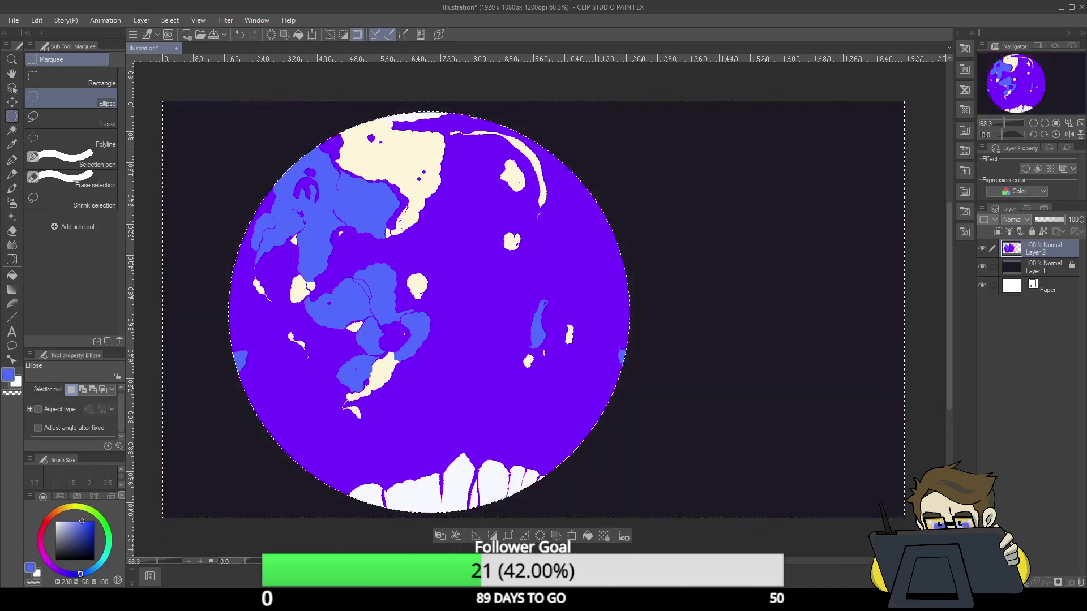
- Invert the selection back to the circle, distort the map inside it into a spherical bulge, and deselect
click(493, 535)
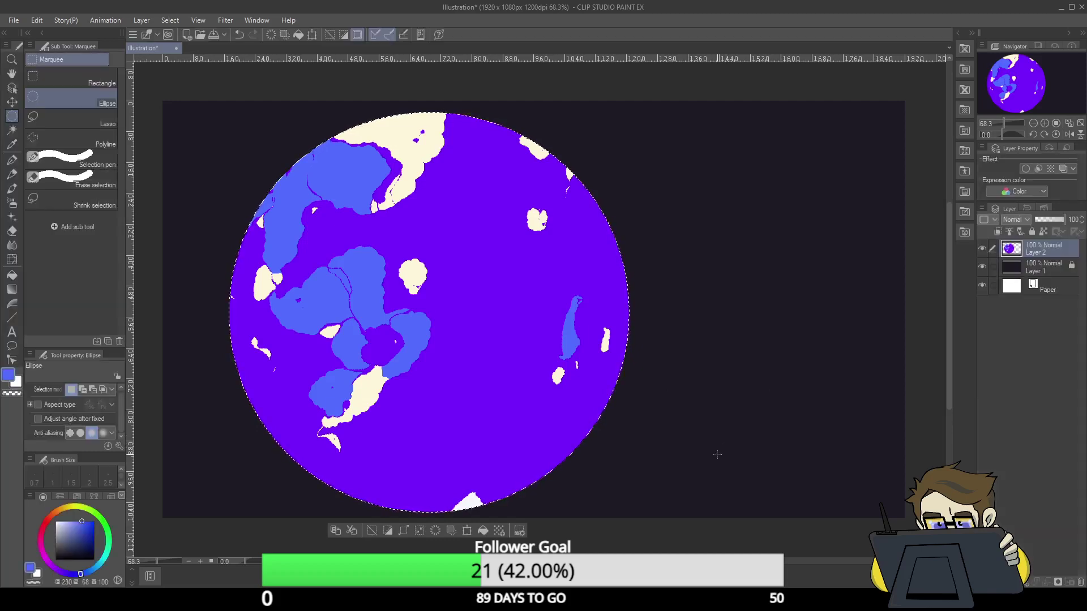
click(374, 533)
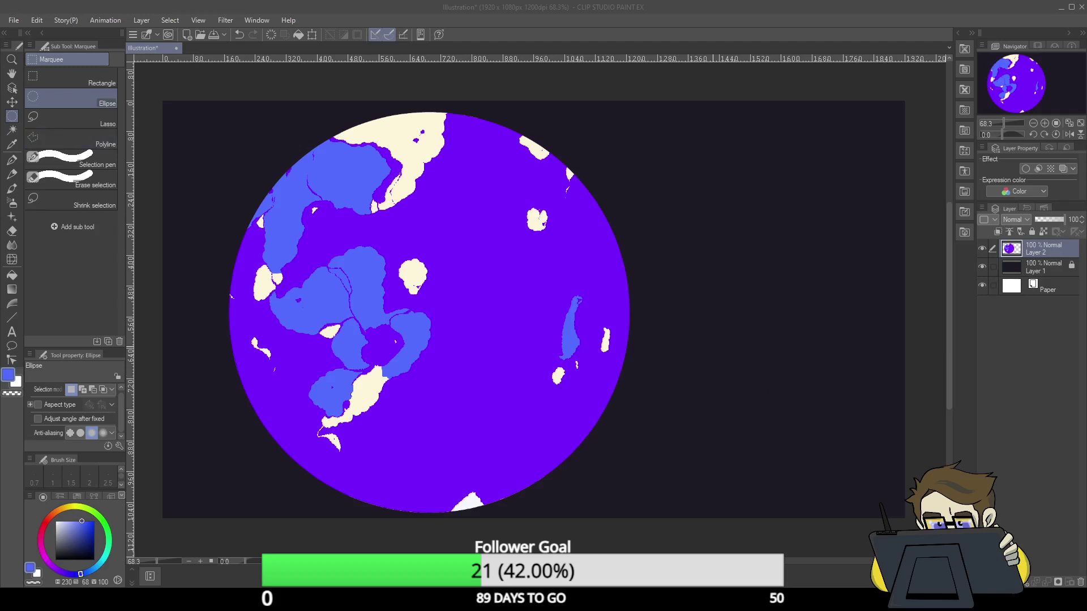
- Hide the planet layer and add a new raster layer above it
click(982, 248)
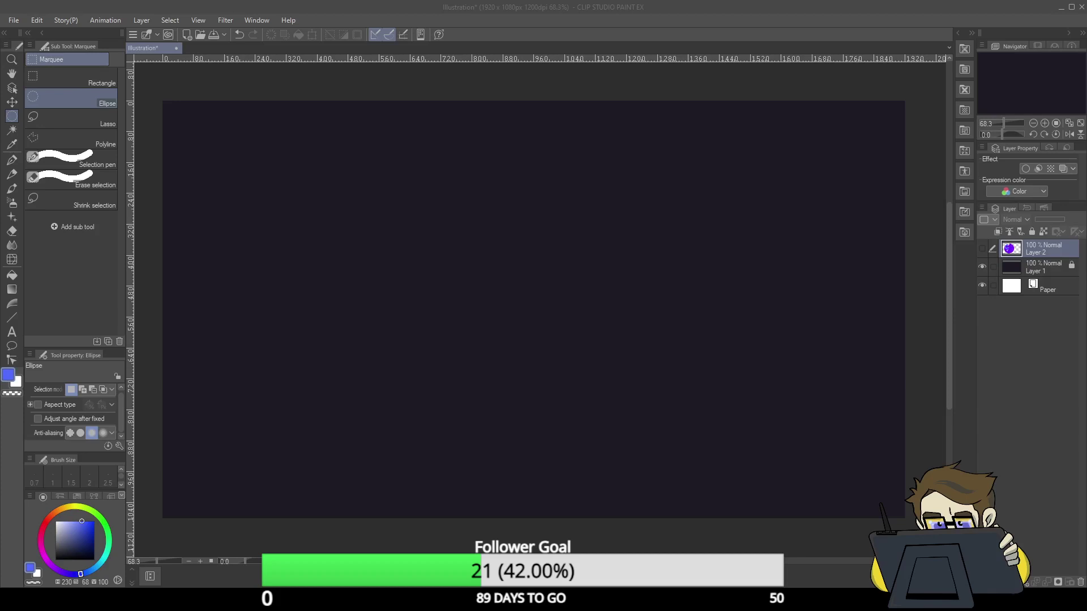
click(561, 223)
key(ctrl+shift+n)
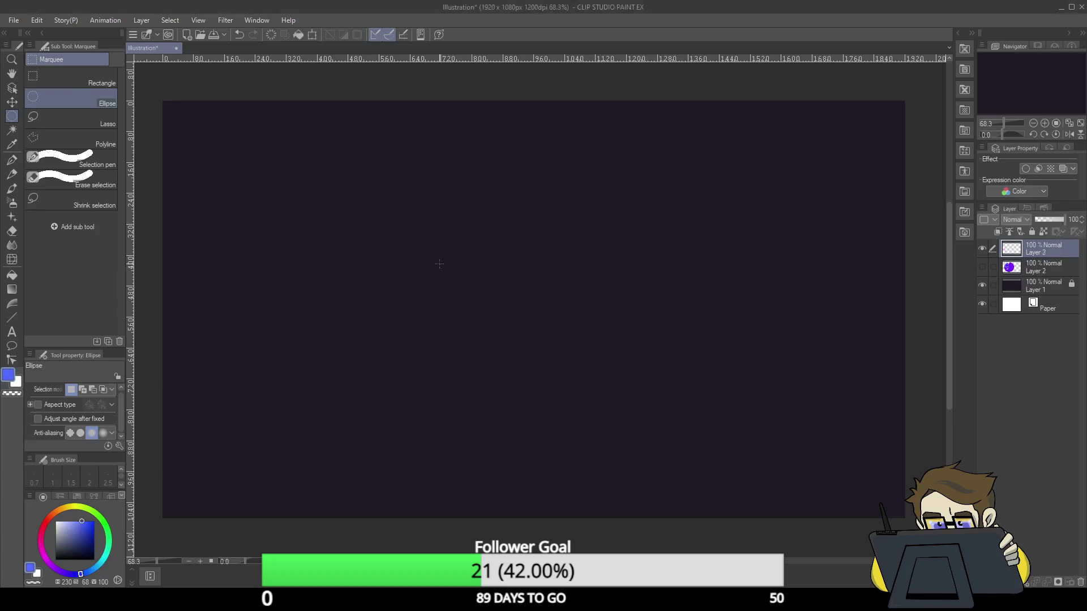
- Cover the new layer completely with white using the G-pen, enlarging the brush to 2000
key(p)
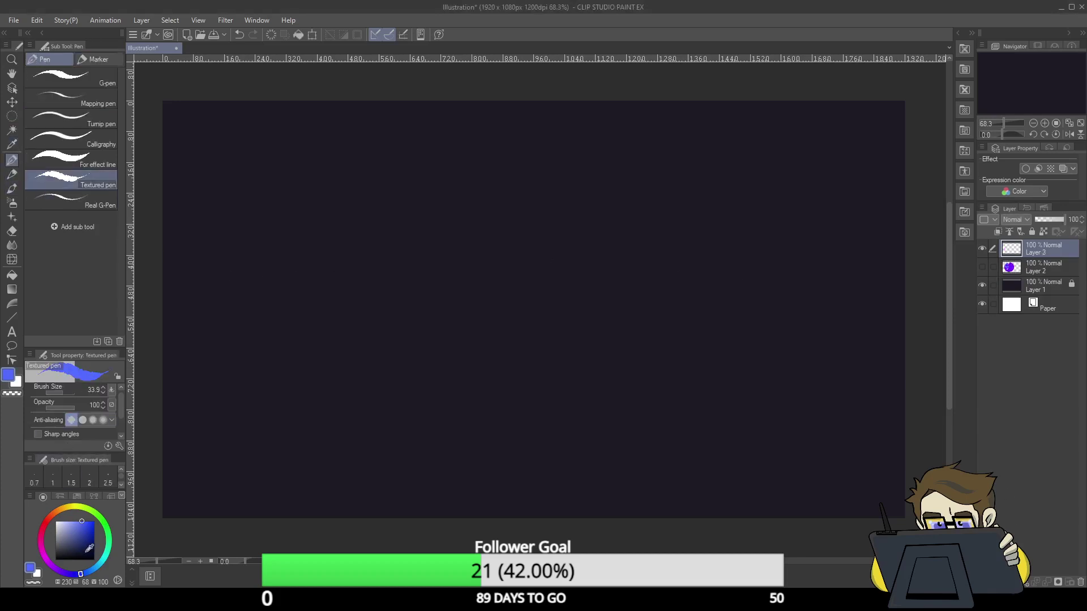
click(57, 522)
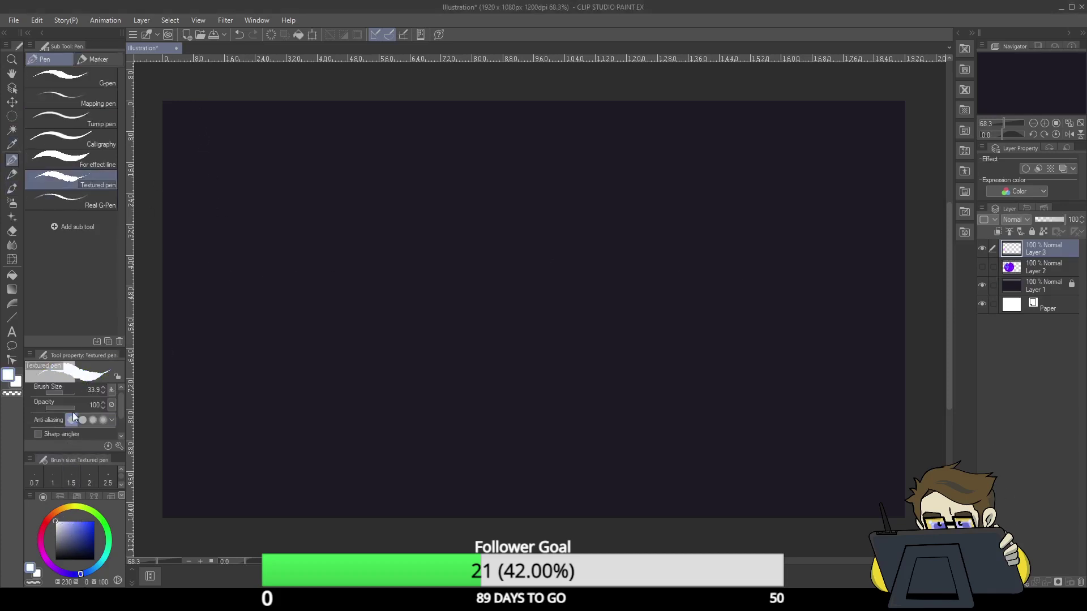
click(102, 79)
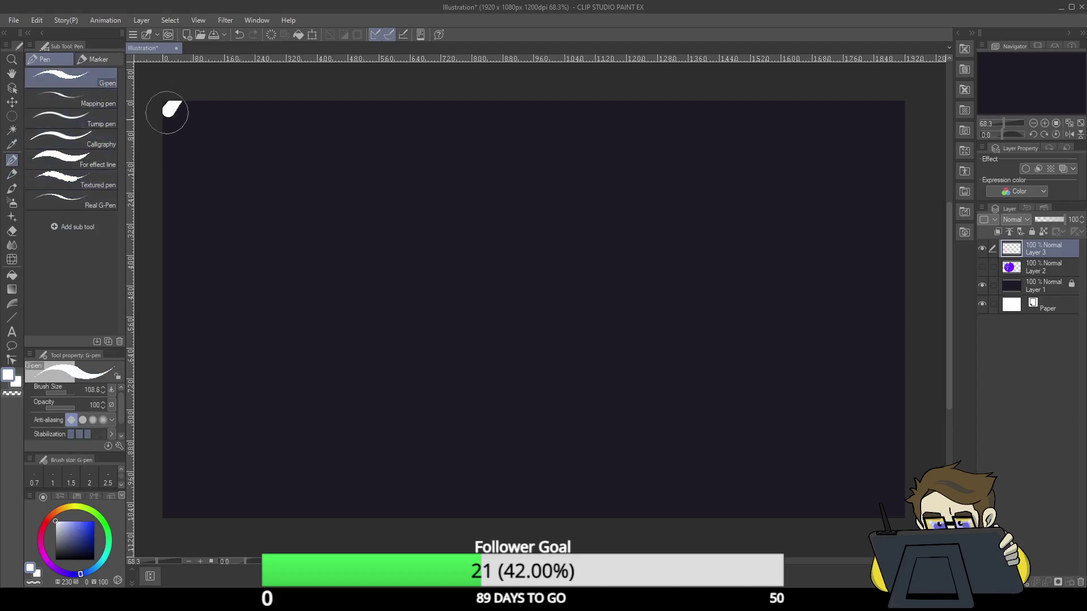
mouse_move(167, 113)
mouse_down()
mouse_move(182, 81)
mouse_move(230, 90)
mouse_move(170, 215)
mouse_up()
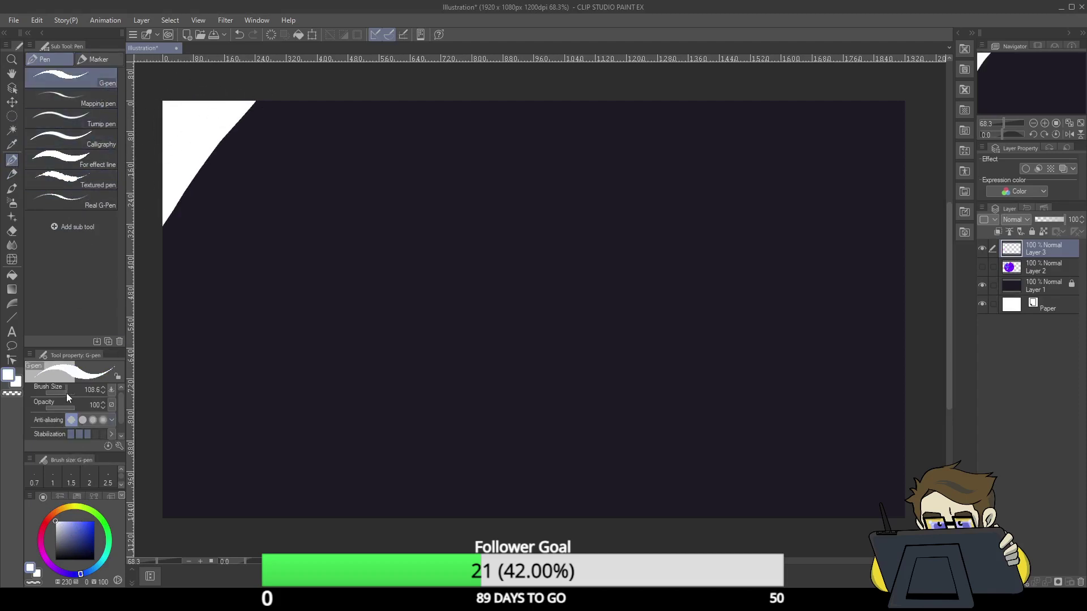
drag(66, 393, 75, 393)
mouse_move(251, 151)
mouse_down()
mouse_move(323, 146)
mouse_move(194, 522)
mouse_move(408, 302)
mouse_move(619, 122)
mouse_move(517, 485)
mouse_move(784, 314)
mouse_move(886, 110)
mouse_up()
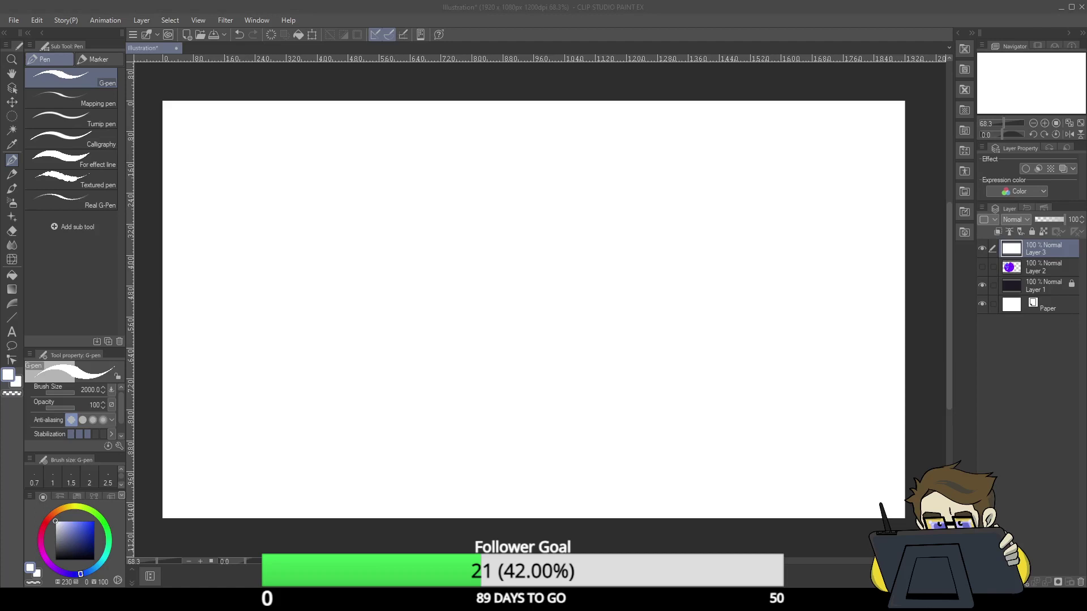
- Add another layer and cover it with light periwinkle (hue 230, saturation 32, value 96) using the G-pen at sizes 194.5 and 2000
click(70, 523)
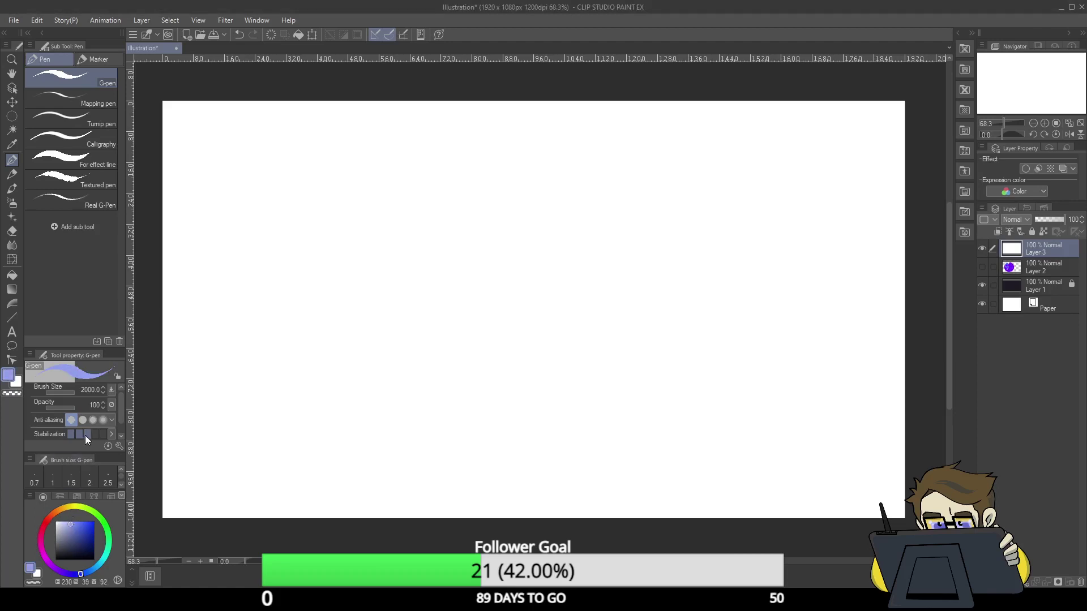
drag(70, 525, 67, 522)
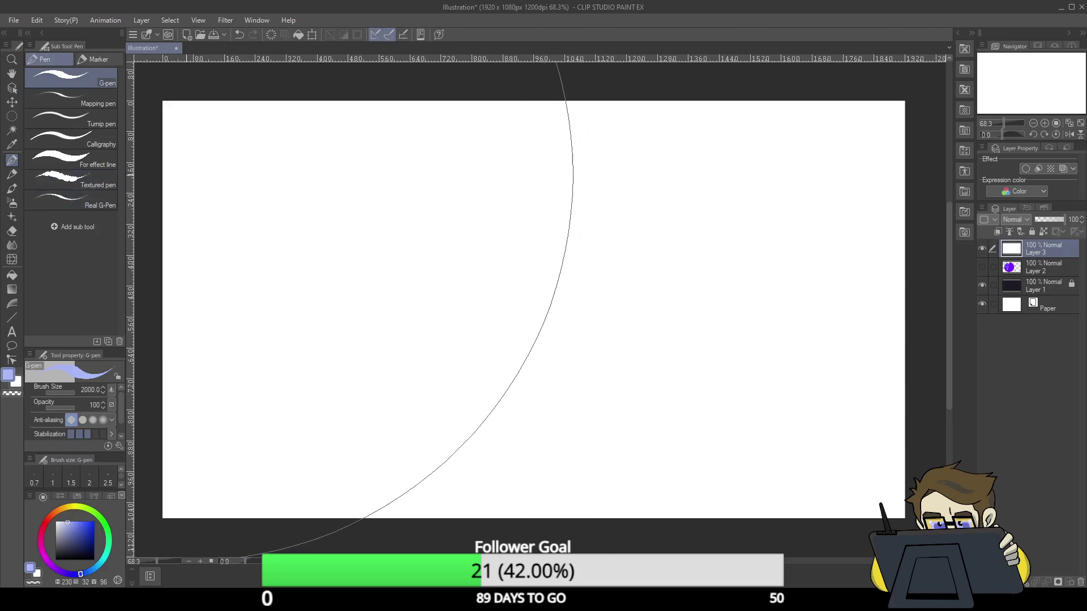
drag(64, 390, 67, 392)
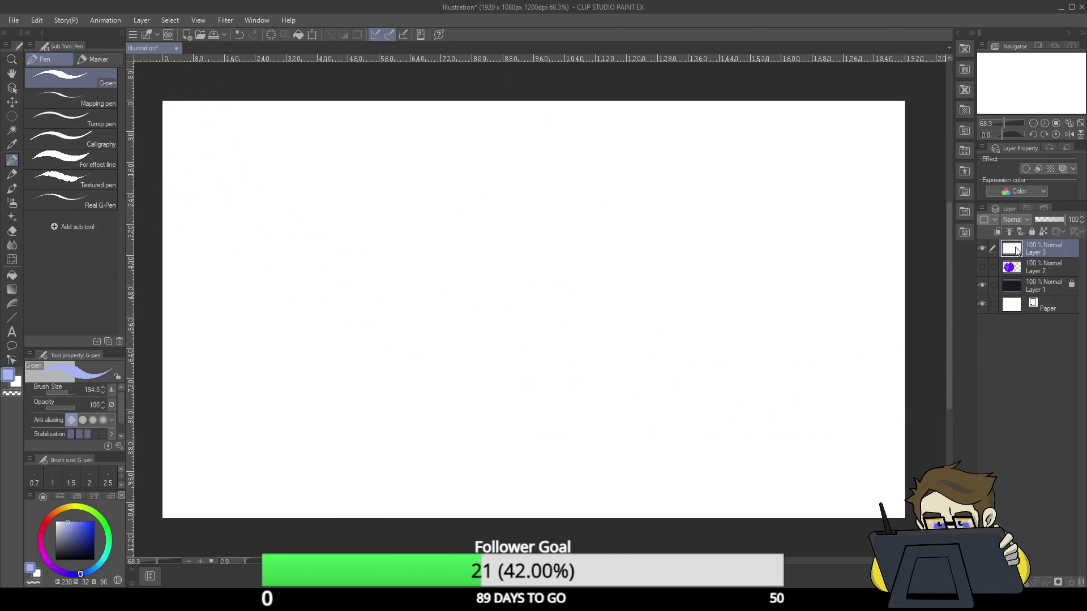
key(ctrl+shift+n)
mouse_move(182, 111)
mouse_down()
mouse_move(205, 87)
mouse_move(216, 114)
mouse_move(162, 267)
mouse_move(258, 164)
mouse_move(337, 135)
mouse_move(170, 444)
mouse_move(206, 473)
mouse_move(182, 461)
mouse_up()
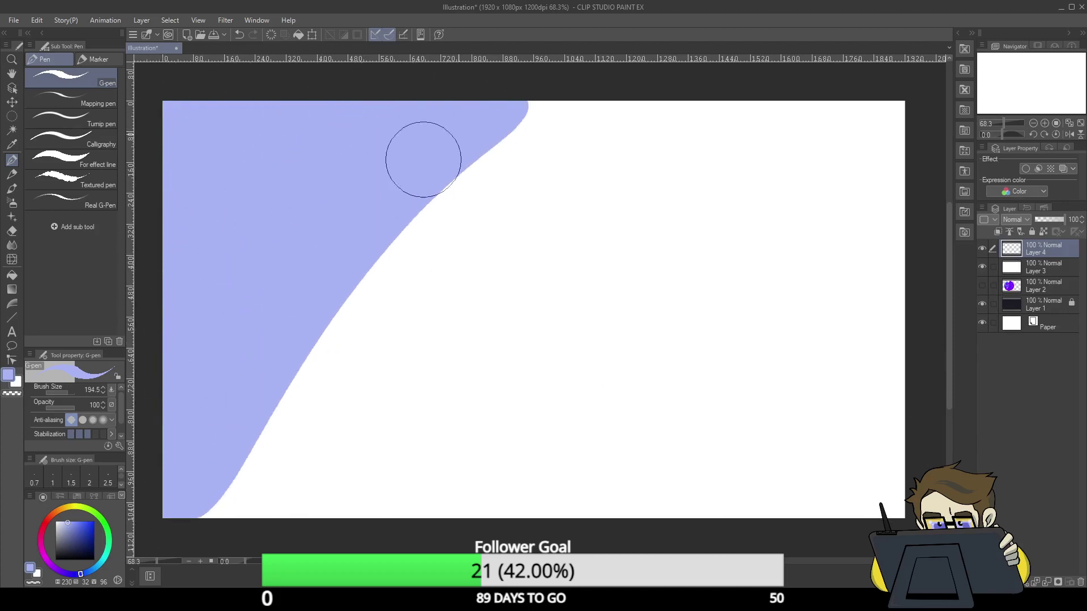
mouse_move(422, 158)
mouse_down()
mouse_move(407, 299)
mouse_move(274, 510)
mouse_move(213, 522)
mouse_move(609, 85)
mouse_up()
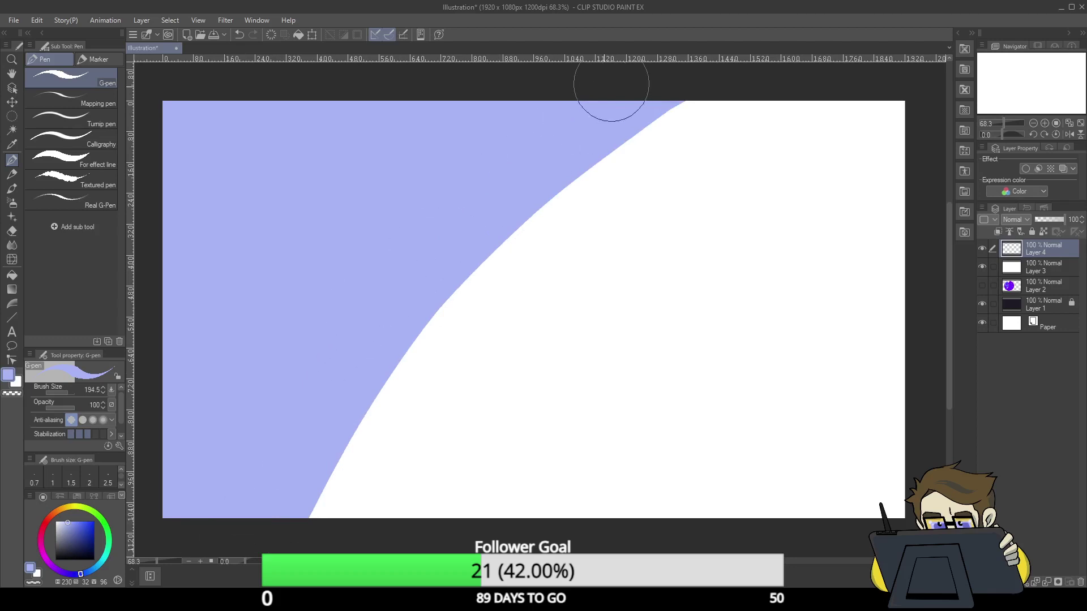
mouse_move(566, 310)
ctrl+alt+mouse_down()
mouse_move(172, 291)
mouse_move(385, 461)
mouse_move(673, 315)
ctrl+alt+mouse_up()
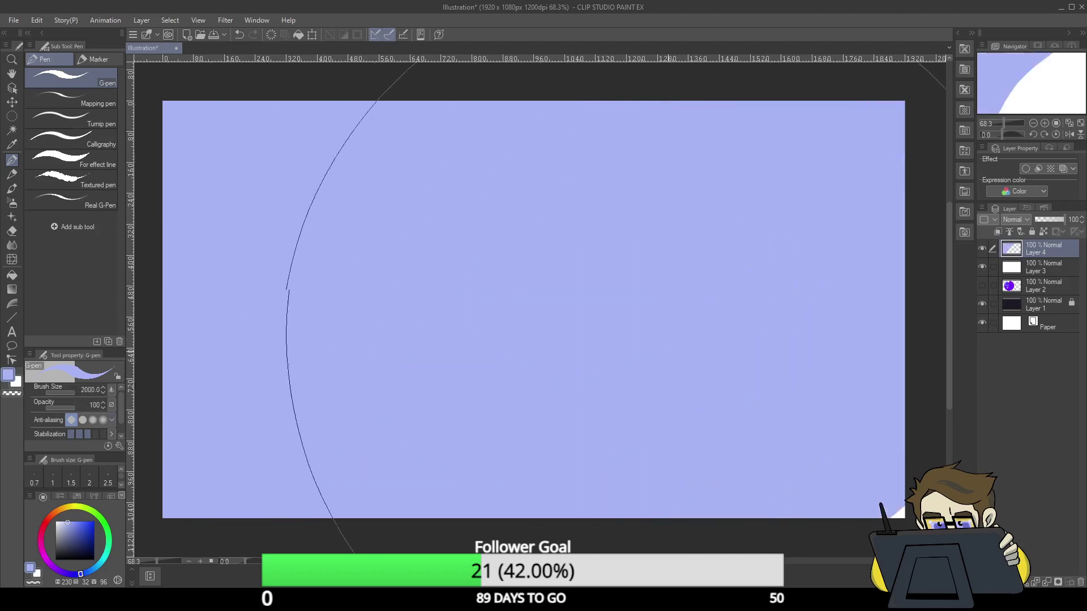
- Paint broad diagonal zigzag strokes across the periwinkle layer in paler blue (hue 230, saturation 17, value 100) with brush size 348.4
drag(76, 396, 63, 405)
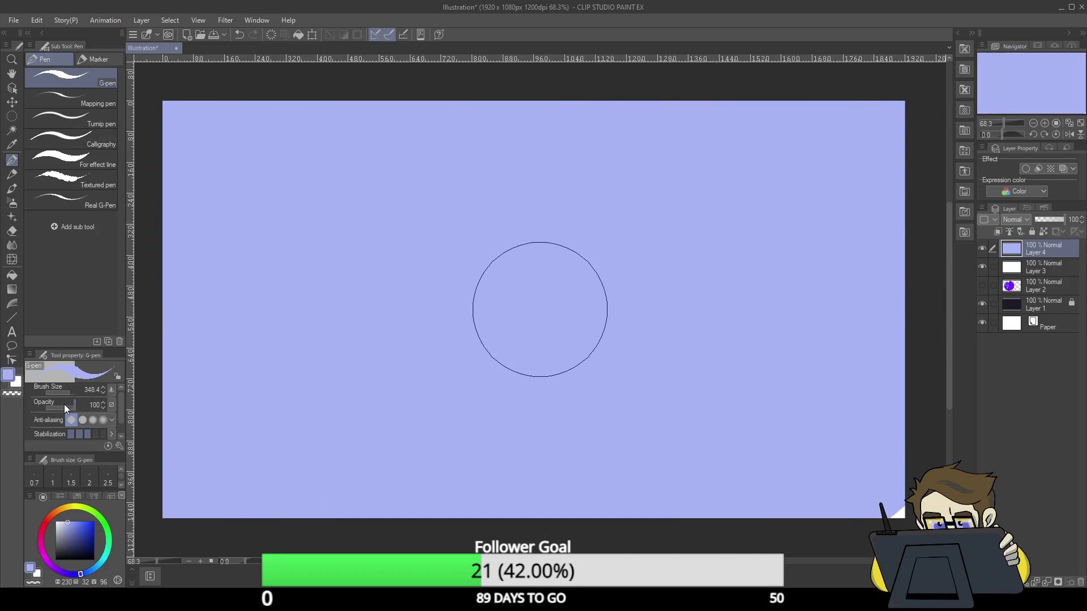
click(64, 523)
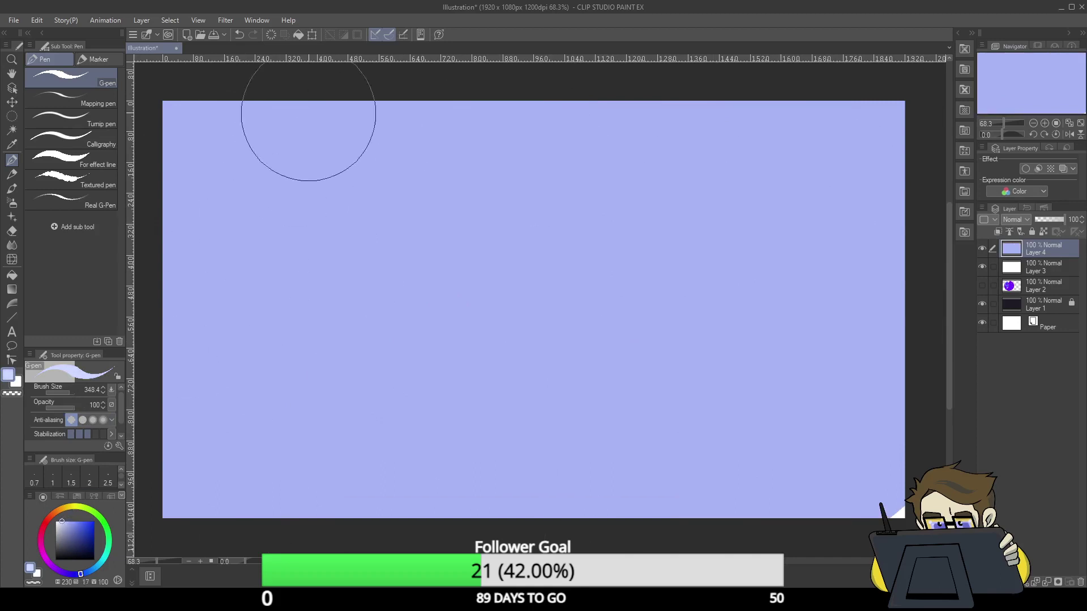
mouse_move(308, 114)
mouse_down()
mouse_move(232, 163)
mouse_move(260, 126)
mouse_move(381, 133)
mouse_move(357, 296)
mouse_move(493, 270)
mouse_move(529, 274)
mouse_move(670, 196)
mouse_move(668, 408)
mouse_move(776, 419)
mouse_move(815, 299)
mouse_up()
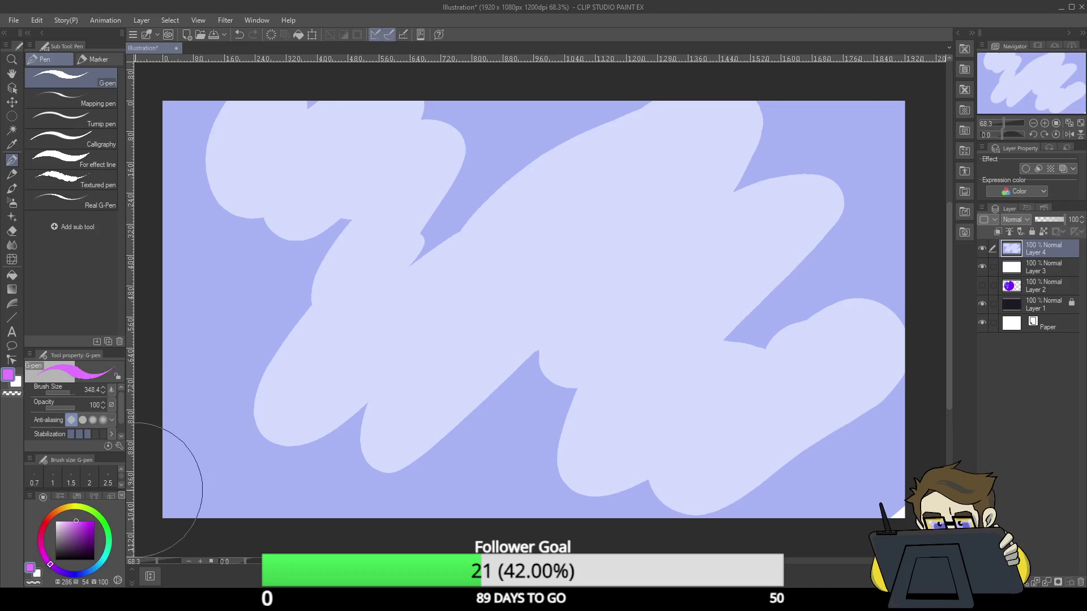
mouse_move(291, 283)
mouse_down()
mouse_move(328, 199)
mouse_move(242, 181)
mouse_up()
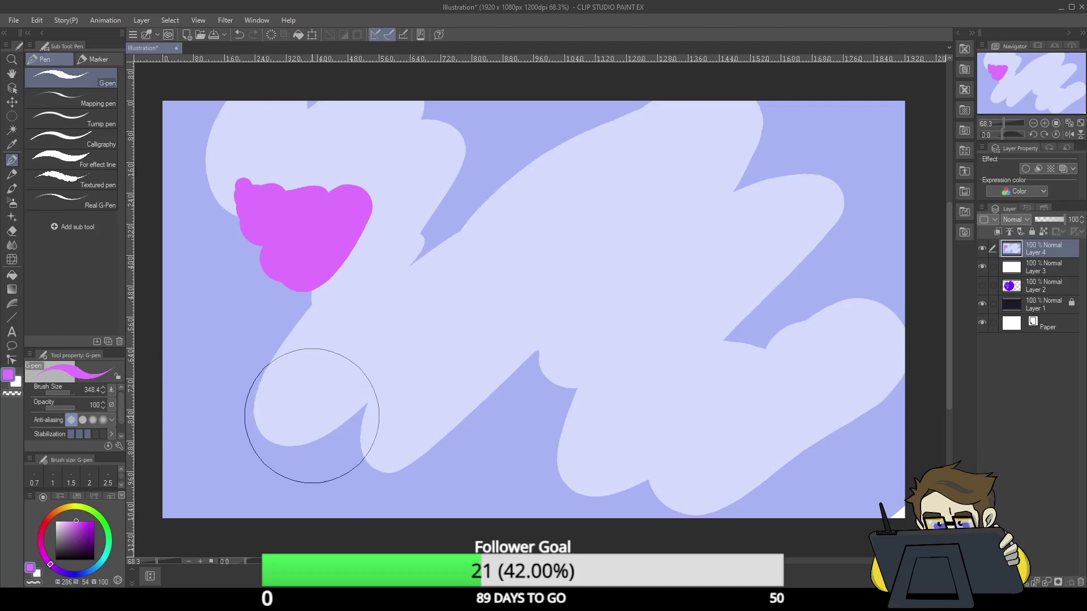
key(ctrl+z)
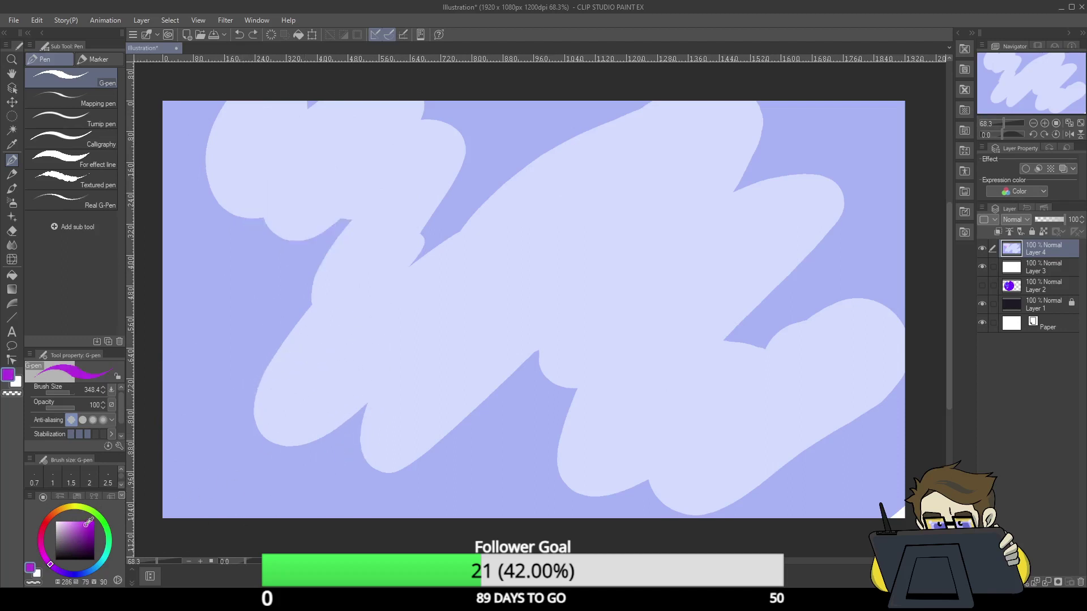
mouse_move(283, 227)
mouse_down()
mouse_move(327, 148)
mouse_move(345, 212)
mouse_up()
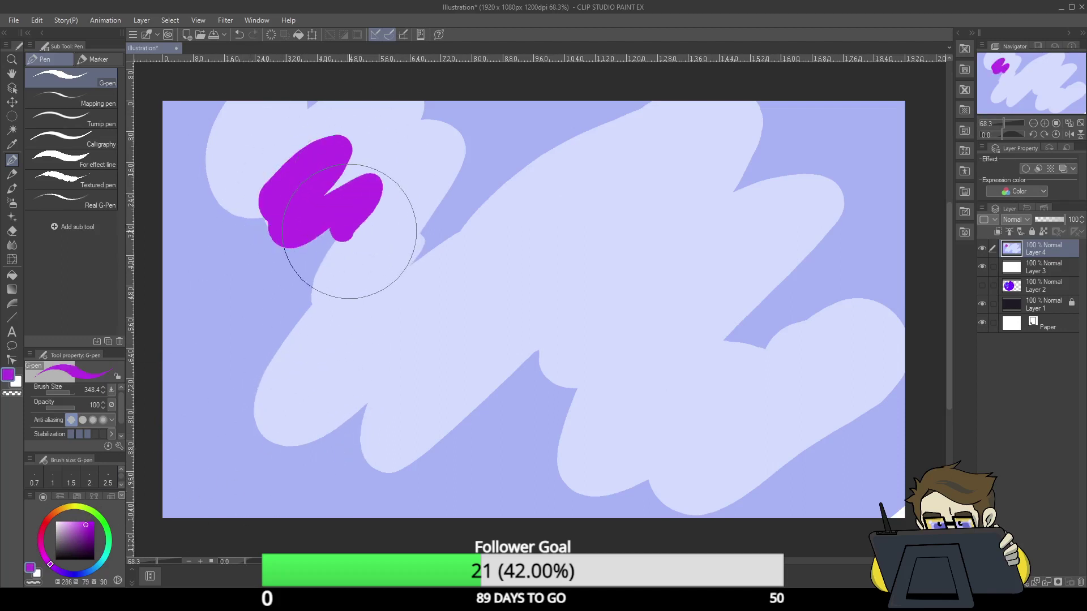
key(ctrl+z)
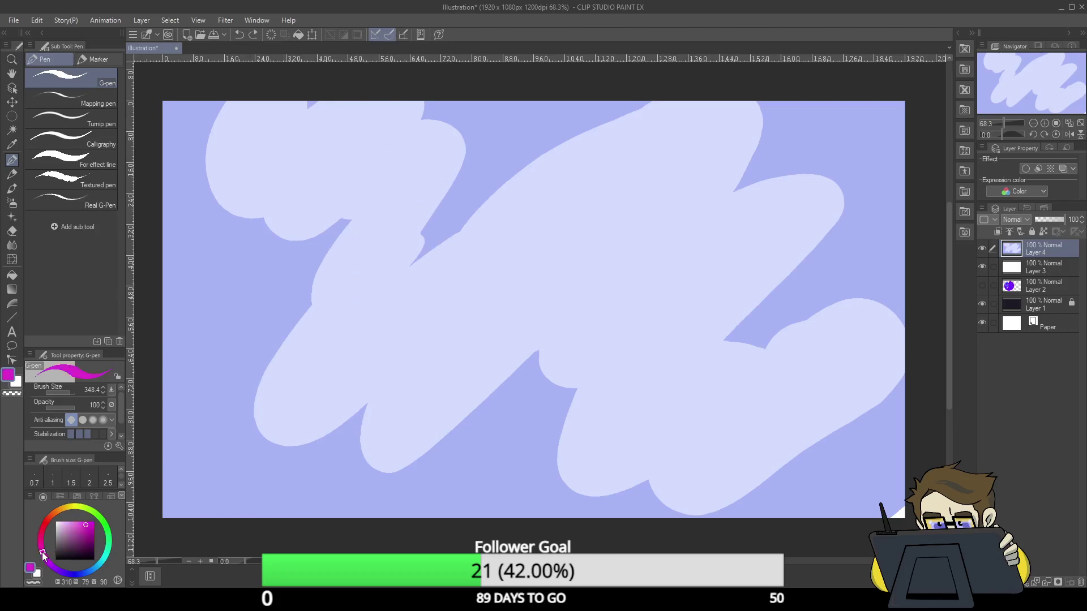
drag(252, 218, 291, 180)
key(ctrl+z)
- Paint broad mauve strokes and small blobs (hue 318, saturation 24, value 76) across the blue layer, starting at brush size 348.4
drag(304, 235, 315, 279)
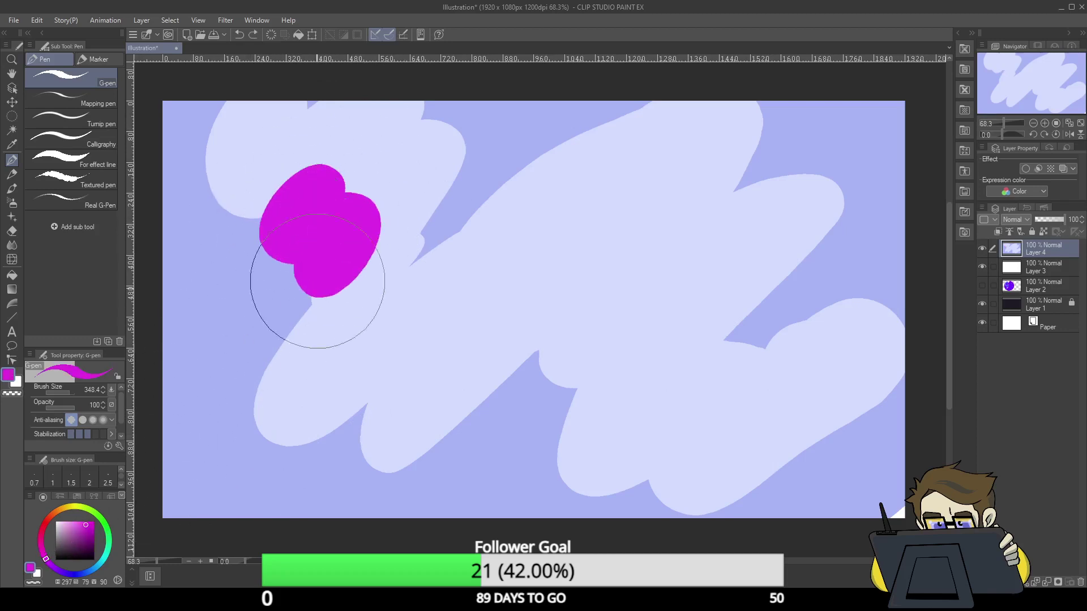
key(ctrl+z)
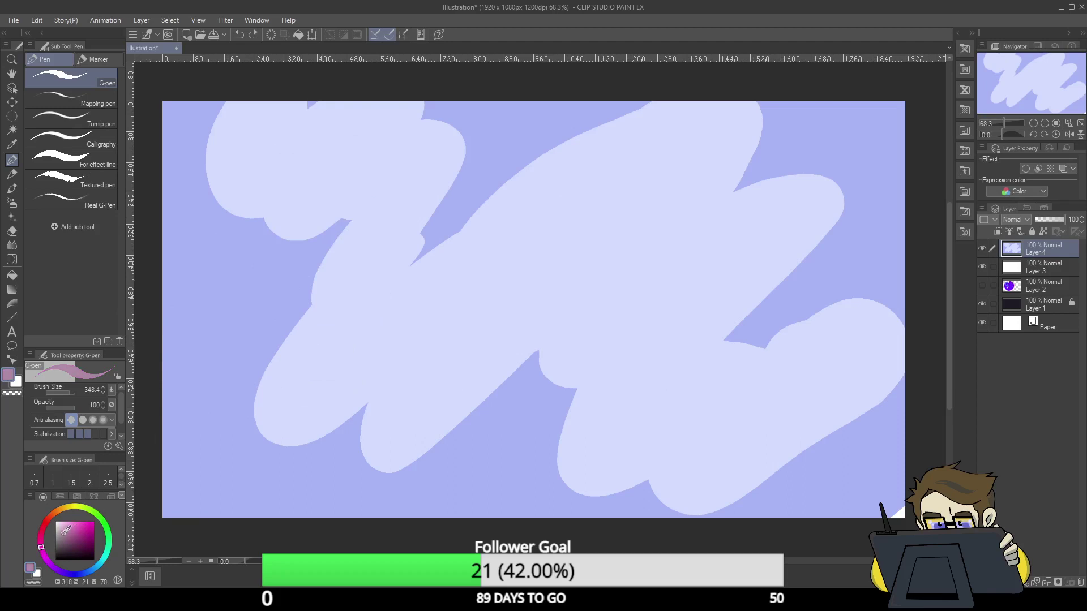
mouse_move(365, 122)
mouse_down()
mouse_move(321, 280)
mouse_move(289, 333)
mouse_up()
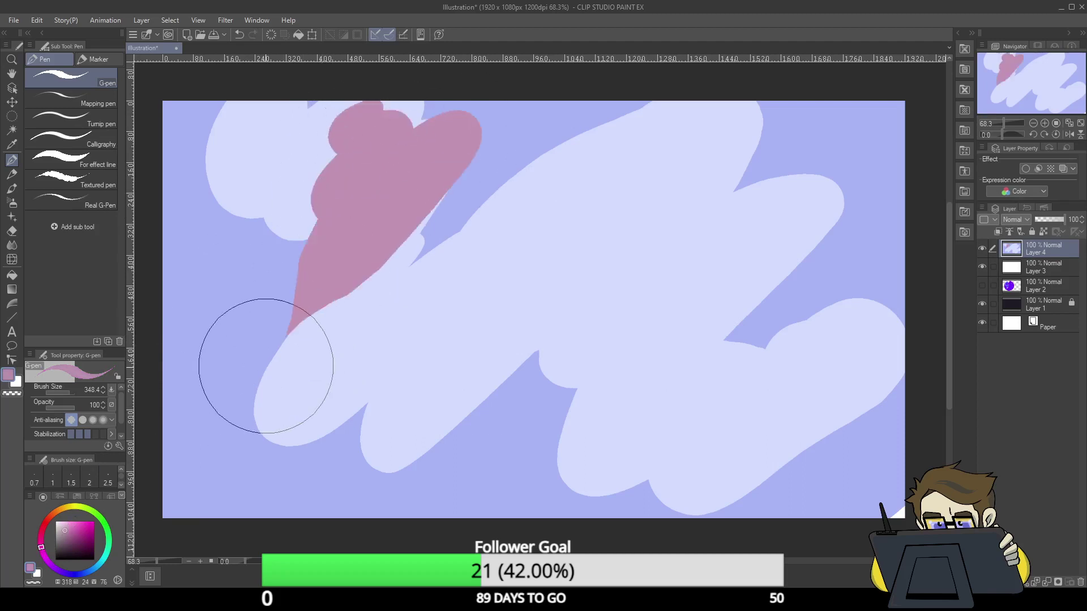
mouse_move(400, 219)
mouse_down()
mouse_move(383, 260)
mouse_move(429, 241)
mouse_move(387, 358)
mouse_move(452, 318)
mouse_move(440, 338)
mouse_move(478, 269)
mouse_move(474, 295)
mouse_move(381, 428)
mouse_move(305, 467)
mouse_move(404, 343)
mouse_move(420, 280)
mouse_move(417, 360)
mouse_up()
mouse_move(209, 400)
mouse_down()
mouse_move(324, 453)
mouse_move(189, 495)
mouse_move(160, 455)
mouse_move(203, 513)
mouse_move(377, 472)
mouse_move(346, 496)
mouse_move(374, 507)
mouse_move(414, 487)
mouse_move(563, 333)
mouse_move(570, 426)
mouse_move(545, 470)
mouse_move(587, 443)
mouse_move(583, 425)
mouse_move(710, 339)
mouse_move(804, 115)
mouse_move(746, 173)
mouse_move(732, 336)
mouse_move(902, 175)
mouse_move(849, 278)
mouse_move(902, 265)
mouse_move(819, 292)
mouse_move(861, 289)
mouse_move(728, 372)
mouse_move(791, 361)
mouse_move(772, 375)
mouse_move(791, 419)
mouse_up()
mouse_move(902, 437)
mouse_down()
mouse_move(810, 471)
mouse_move(736, 526)
mouse_move(684, 453)
mouse_move(603, 498)
mouse_up()
mouse_move(514, 485)
mouse_down()
mouse_move(478, 502)
mouse_move(461, 485)
mouse_move(510, 431)
mouse_up()
mouse_move(621, 290)
mouse_down()
mouse_move(570, 206)
mouse_move(626, 158)
mouse_move(640, 102)
mouse_move(529, 136)
mouse_up()
drag(229, 346, 236, 400)
drag(266, 285, 206, 267)
mouse_move(223, 210)
mouse_down()
mouse_move(213, 141)
mouse_move(250, 181)
mouse_up()
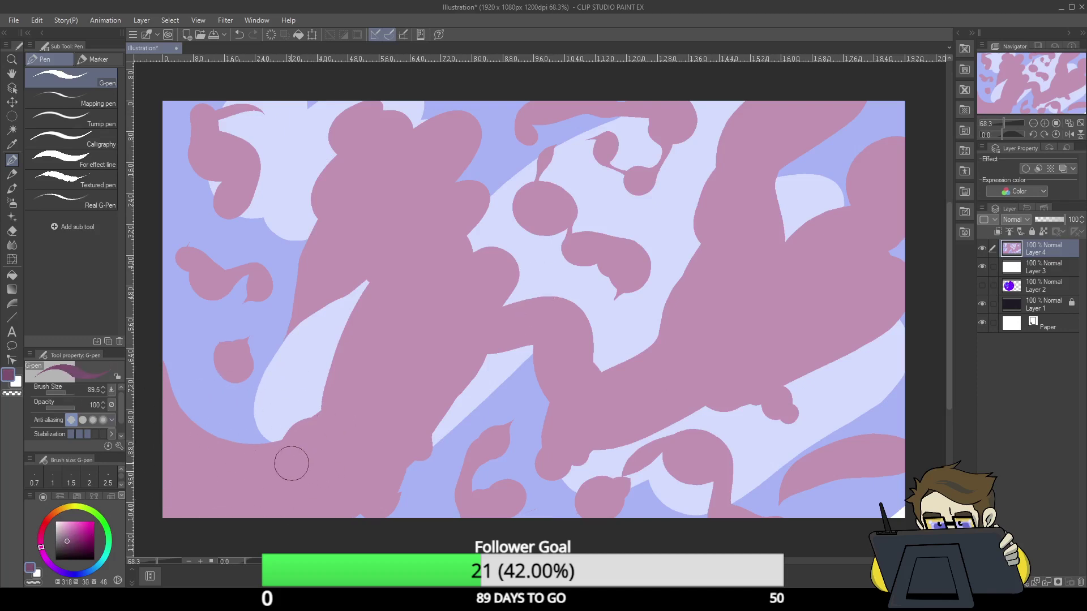
- Draw winding dark plum lines (hue 318, value 48) through the mauve shapes with the G-pen at size 89.5
drag(165, 425, 205, 457)
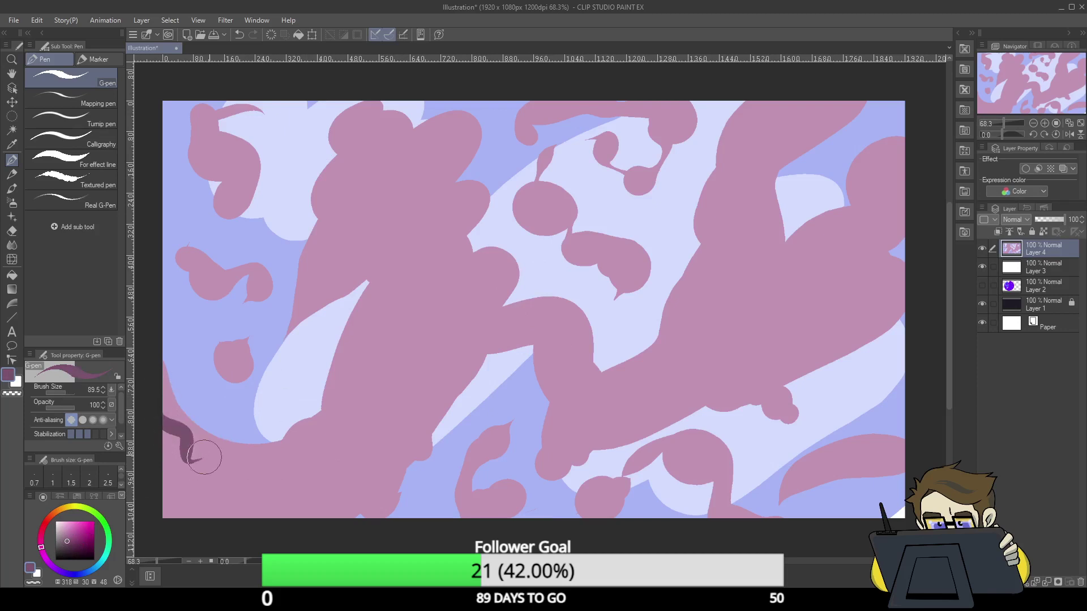
mouse_move(211, 501)
mouse_down()
mouse_move(335, 444)
mouse_move(376, 383)
mouse_move(383, 465)
mouse_move(414, 226)
mouse_move(470, 305)
mouse_move(512, 300)
mouse_up()
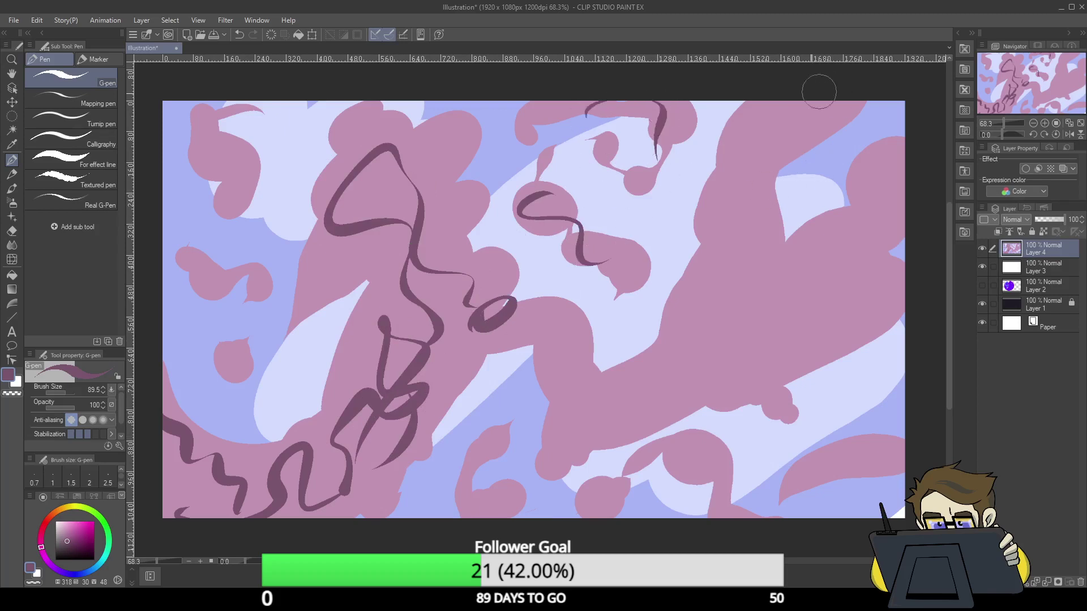
mouse_move(818, 91)
mouse_down()
mouse_move(757, 301)
mouse_move(765, 260)
mouse_move(731, 306)
mouse_move(845, 276)
mouse_move(897, 209)
mouse_move(828, 315)
mouse_move(689, 321)
mouse_move(784, 371)
mouse_up()
mouse_move(707, 363)
mouse_down()
mouse_move(622, 426)
mouse_move(577, 347)
mouse_up()
mouse_move(569, 432)
mouse_down()
mouse_move(603, 430)
mouse_move(674, 377)
mouse_up()
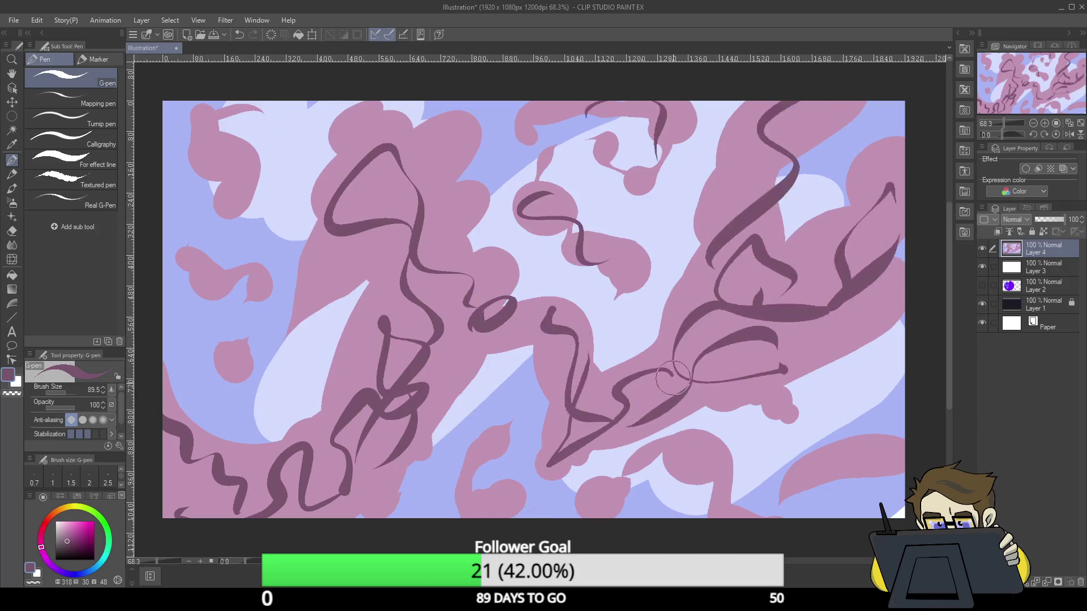
drag(637, 470, 662, 491)
drag(637, 473, 701, 475)
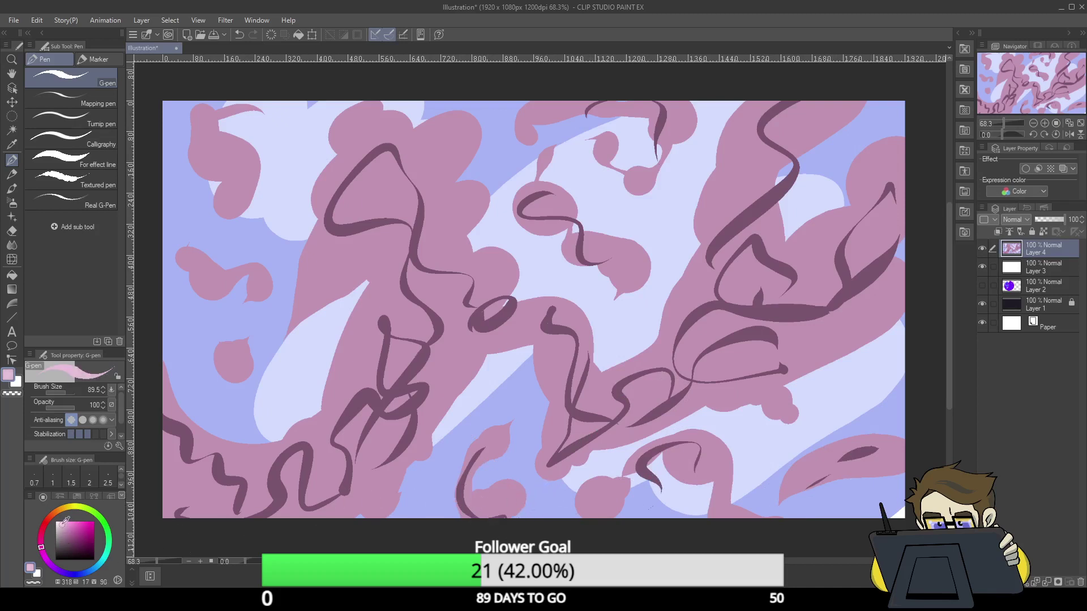
- Paint scalloped light pink highlights (hue 318, saturation 19, value 95) along the edges of the large mauve shapes at brush size 89.5
mouse_move(338, 347)
mouse_down()
mouse_move(314, 396)
mouse_move(339, 328)
mouse_move(335, 306)
mouse_up()
mouse_move(328, 152)
mouse_down()
mouse_move(303, 225)
mouse_move(324, 154)
mouse_up()
mouse_move(447, 159)
mouse_down()
mouse_move(468, 228)
mouse_move(498, 272)
mouse_up()
mouse_move(704, 217)
mouse_down()
mouse_move(710, 151)
mouse_move(730, 123)
mouse_move(676, 295)
mouse_move(629, 355)
mouse_move(591, 357)
mouse_up()
drag(894, 158, 820, 225)
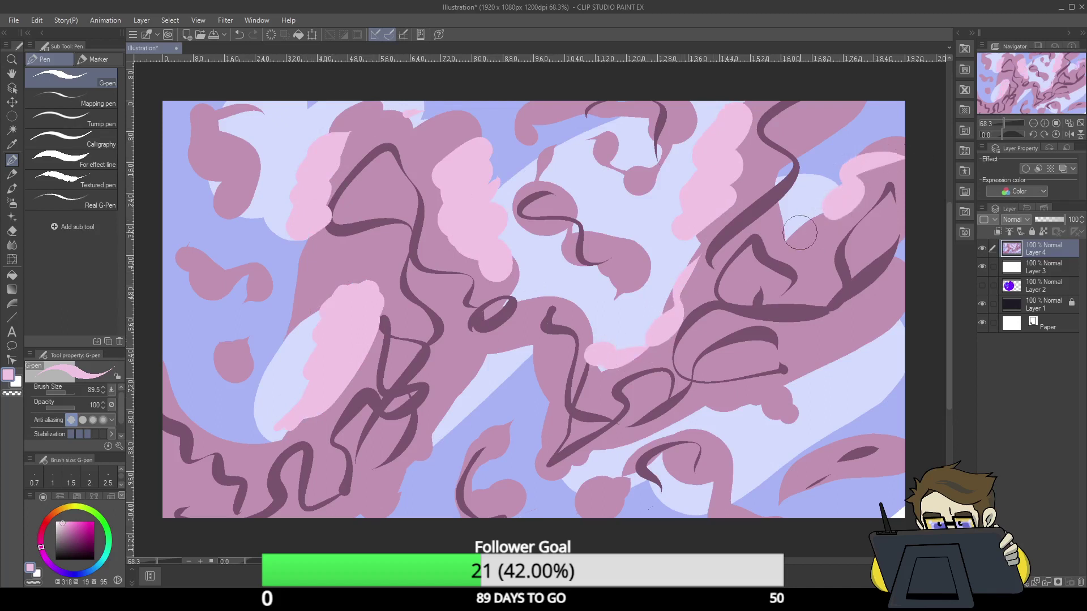
- Try blending the painted colours with the Soothing watercolor brush at size 423
click(11, 246)
click(74, 161)
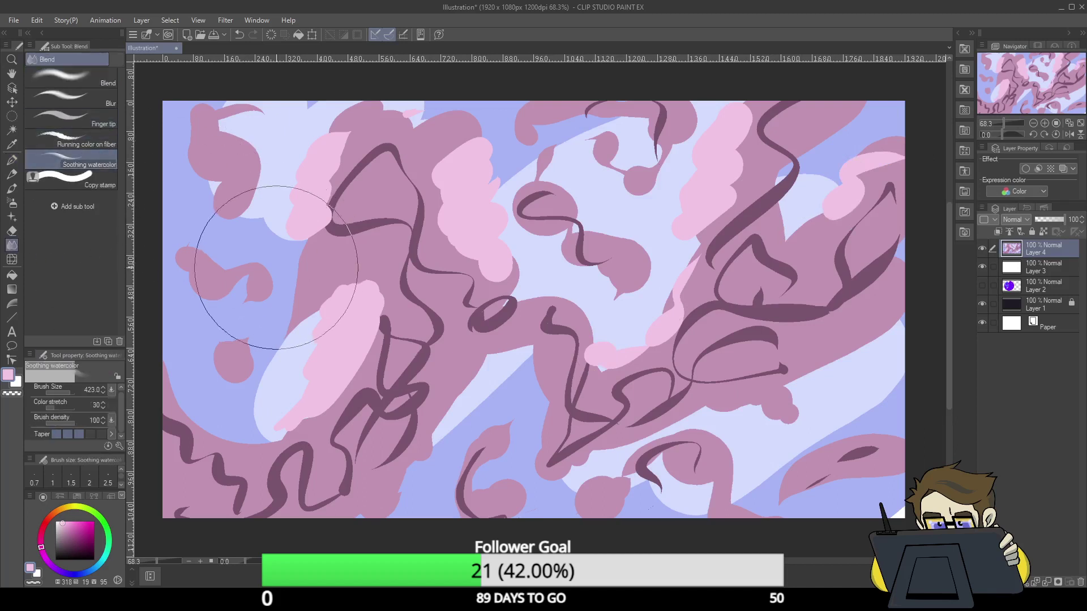
mouse_move(277, 267)
mouse_down()
mouse_move(250, 305)
mouse_move(197, 257)
mouse_move(212, 302)
mouse_move(233, 296)
mouse_move(268, 166)
mouse_move(237, 233)
mouse_move(217, 248)
mouse_move(250, 170)
mouse_move(231, 155)
mouse_move(285, 200)
mouse_move(285, 274)
mouse_move(382, 141)
mouse_move(352, 361)
mouse_move(506, 218)
mouse_move(450, 444)
mouse_move(666, 356)
mouse_move(493, 402)
mouse_move(656, 449)
mouse_move(632, 351)
mouse_move(655, 498)
mouse_up()
click(74, 119)
key(ctrl+z)
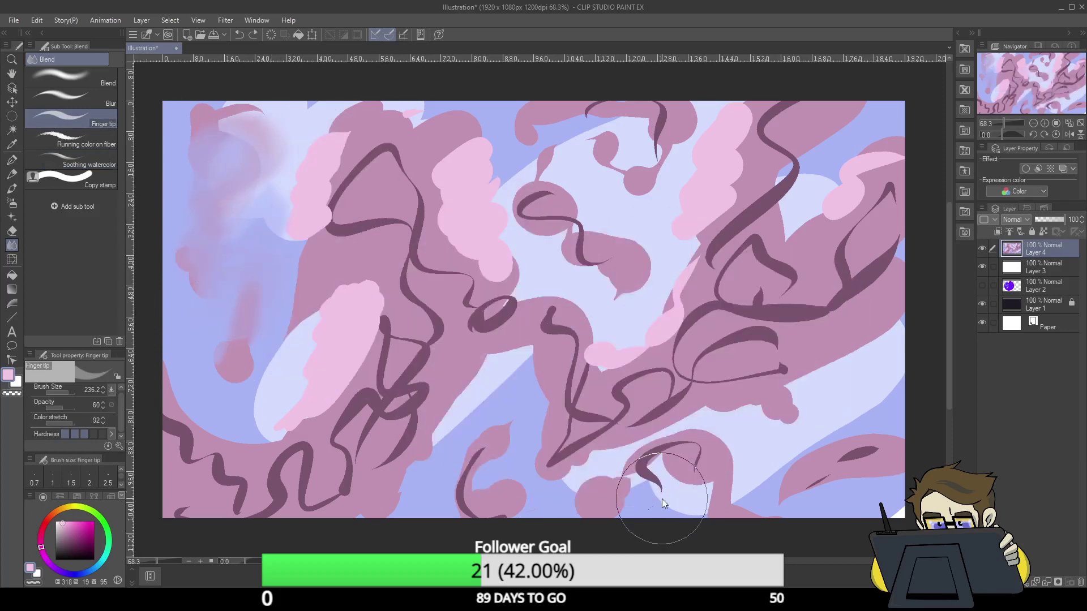
key(ctrl+z)
key(ctrl+z)
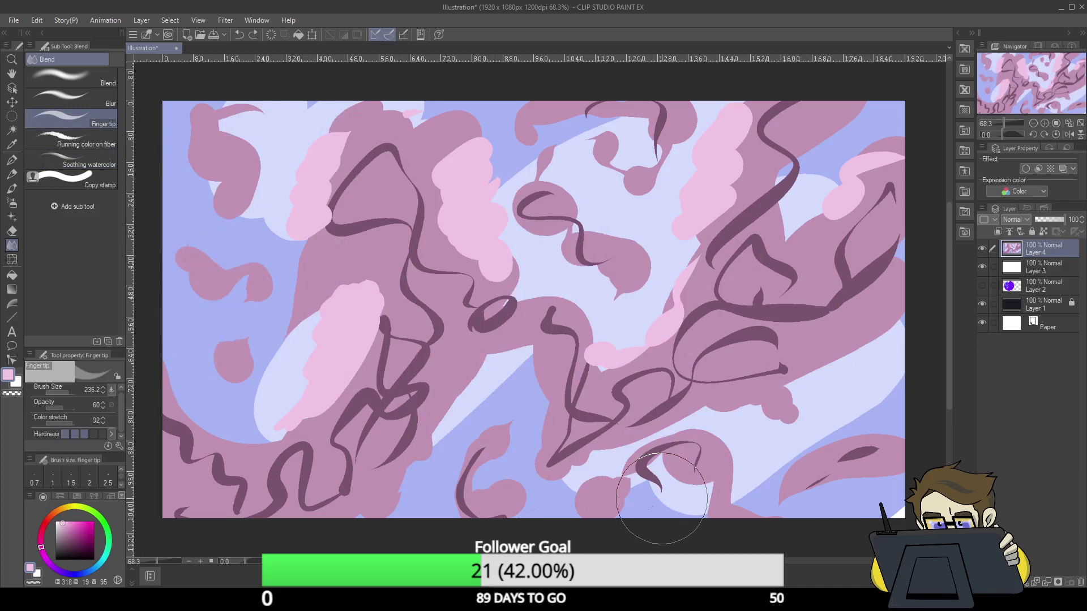
- Try smudging the lower-left shapes of the painting with the Finger tip brush at size 236.2 and opacity 60
mouse_move(252, 335)
mouse_down()
mouse_move(303, 376)
mouse_move(315, 371)
mouse_move(322, 393)
mouse_up()
key(ctrl+z)
key(ctrl+z)
- Try smudging the left part of the painting with Finger tip at opacity 100 and color stretch 100
click(75, 424)
drag(66, 407, 80, 409)
mouse_move(182, 407)
mouse_down()
mouse_move(213, 375)
mouse_move(279, 400)
mouse_move(300, 437)
mouse_move(274, 359)
mouse_move(262, 356)
mouse_move(340, 291)
mouse_move(396, 182)
mouse_move(455, 220)
mouse_up()
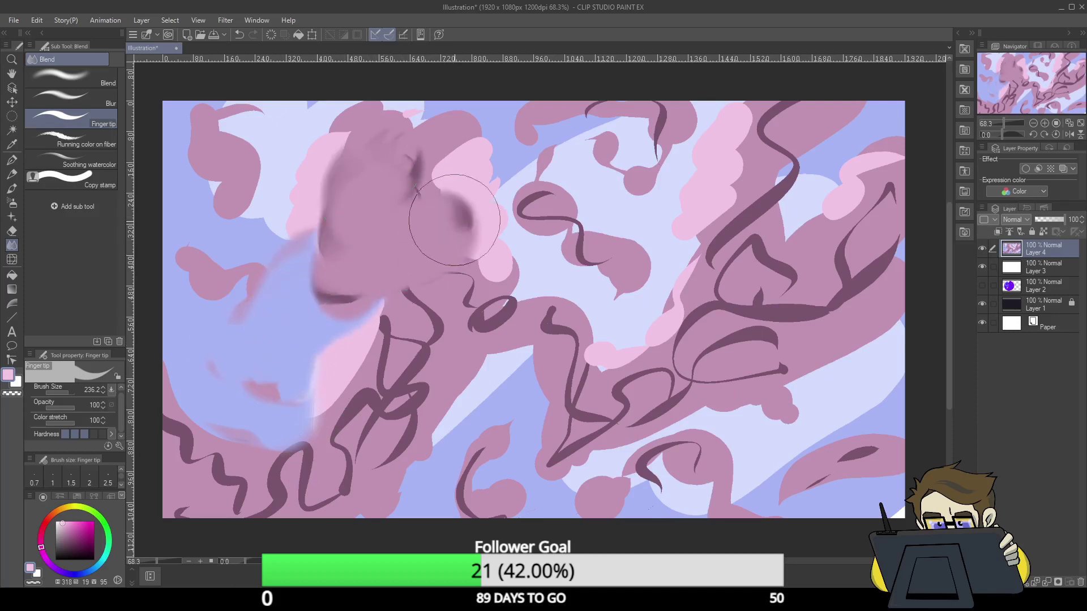
key(ctrl+z)
key(ctrl+z)
key(ctrl+z)
key(ctrl+z)
key(ctrl+z)
key(ctrl+z)
key(ctrl+z)
key(ctrl+z)
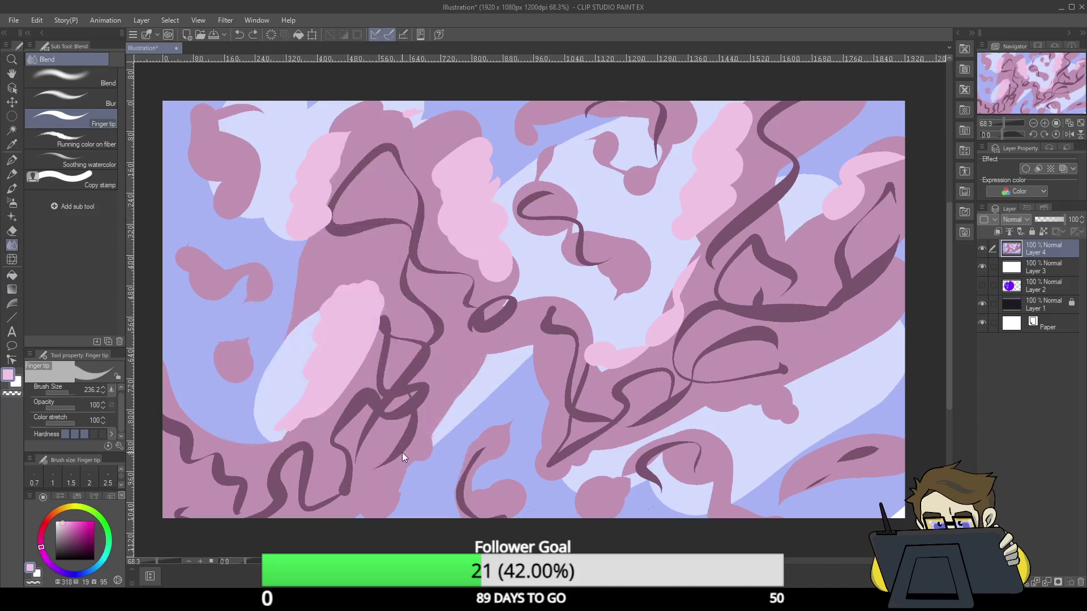
mouse_move(203, 453)
mouse_down()
mouse_move(287, 396)
mouse_move(238, 485)
mouse_move(306, 493)
mouse_up()
key(ctrl+z)
- Try blending the lower-left area of the painting with Soothing watercolor at color stretch 100
click(85, 162)
drag(57, 409, 77, 410)
drag(199, 432, 284, 408)
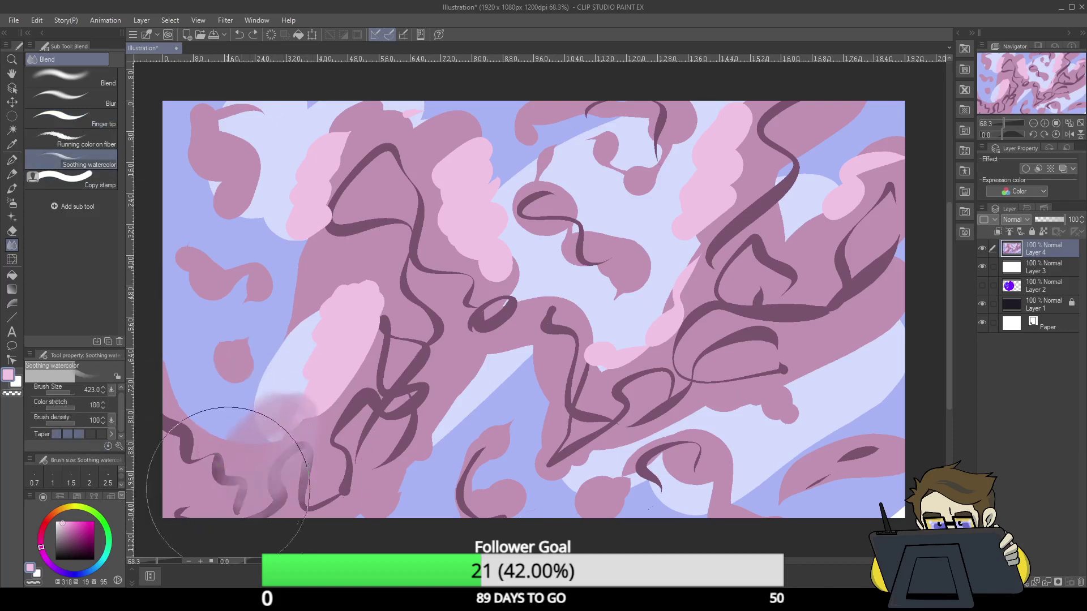
key(ctrl+z)
- Try blending the left part of the painting with Running color on fiber at brush size 286.9
click(109, 146)
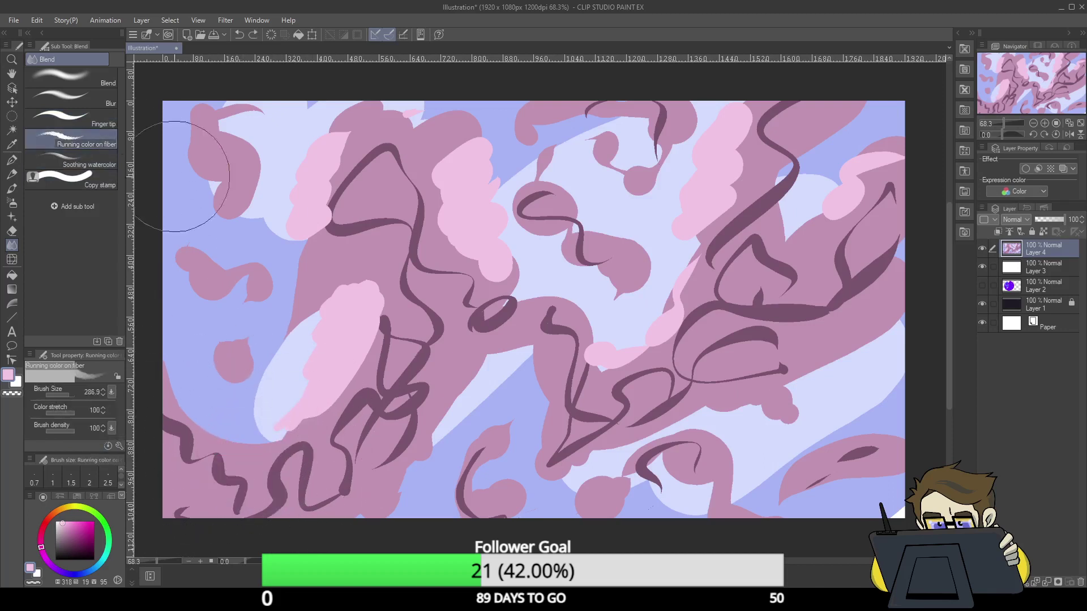
mouse_move(238, 339)
mouse_down()
mouse_move(283, 360)
mouse_move(247, 396)
mouse_move(311, 405)
mouse_move(397, 342)
mouse_move(399, 453)
mouse_up()
key(ctrl+z)
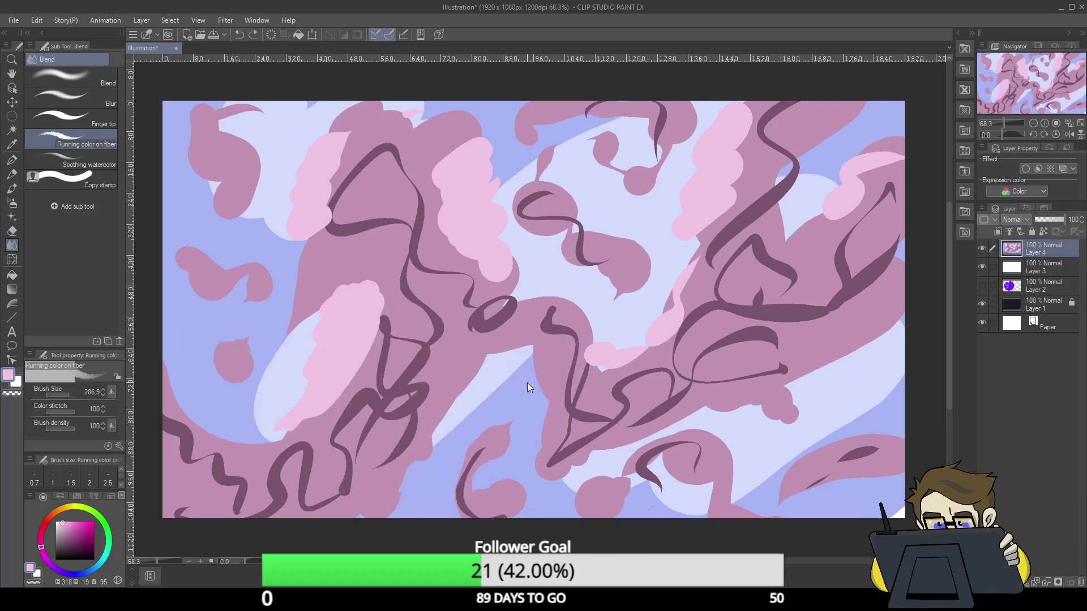
- Try smudging the lower-left shapes and the area beside them with Finger tip at color stretch 82
click(85, 119)
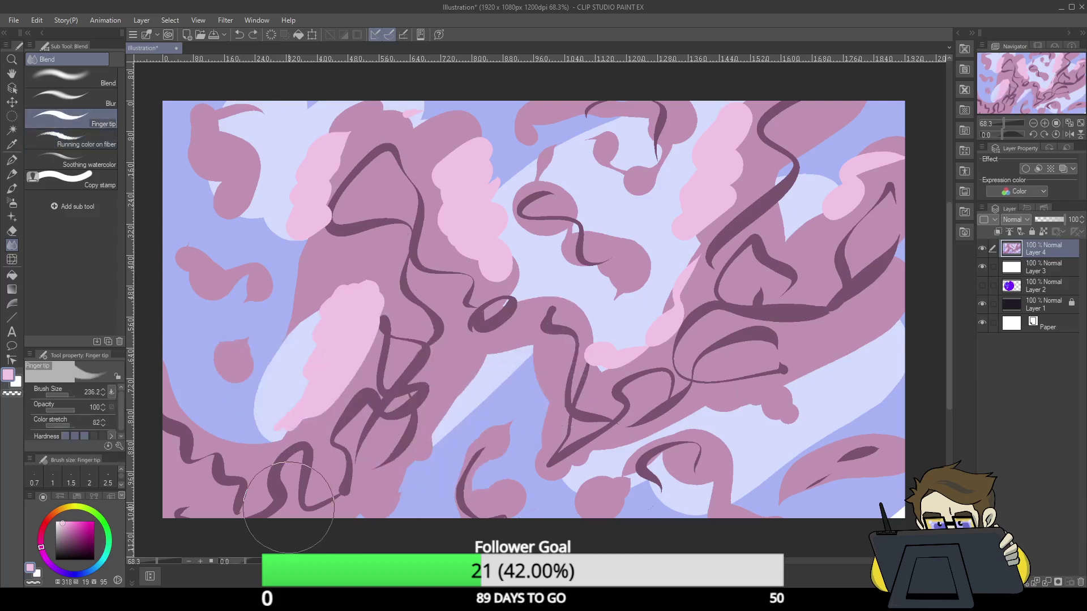
mouse_move(289, 488)
mouse_down()
mouse_move(305, 458)
mouse_move(302, 498)
mouse_move(322, 503)
mouse_move(277, 519)
mouse_move(248, 480)
mouse_move(235, 488)
mouse_move(213, 462)
mouse_move(194, 456)
mouse_move(168, 472)
mouse_move(167, 362)
mouse_move(178, 398)
mouse_move(218, 434)
mouse_move(184, 515)
mouse_move(253, 471)
mouse_move(256, 421)
mouse_move(290, 332)
mouse_move(298, 401)
mouse_move(238, 345)
mouse_move(226, 403)
mouse_up()
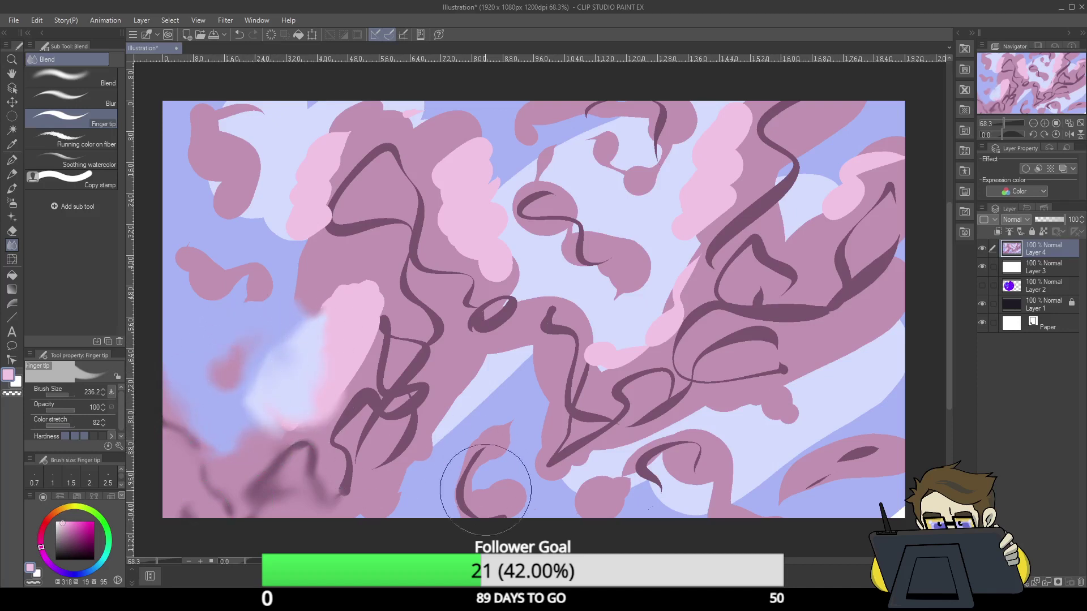
mouse_move(486, 489)
mouse_down()
mouse_move(426, 549)
mouse_move(447, 488)
mouse_move(430, 530)
mouse_move(474, 459)
mouse_move(473, 417)
mouse_move(519, 372)
mouse_move(477, 401)
mouse_move(487, 349)
mouse_move(513, 353)
mouse_move(513, 377)
mouse_move(463, 423)
mouse_move(431, 473)
mouse_move(464, 427)
mouse_move(439, 342)
mouse_move(452, 396)
mouse_move(417, 460)
mouse_up()
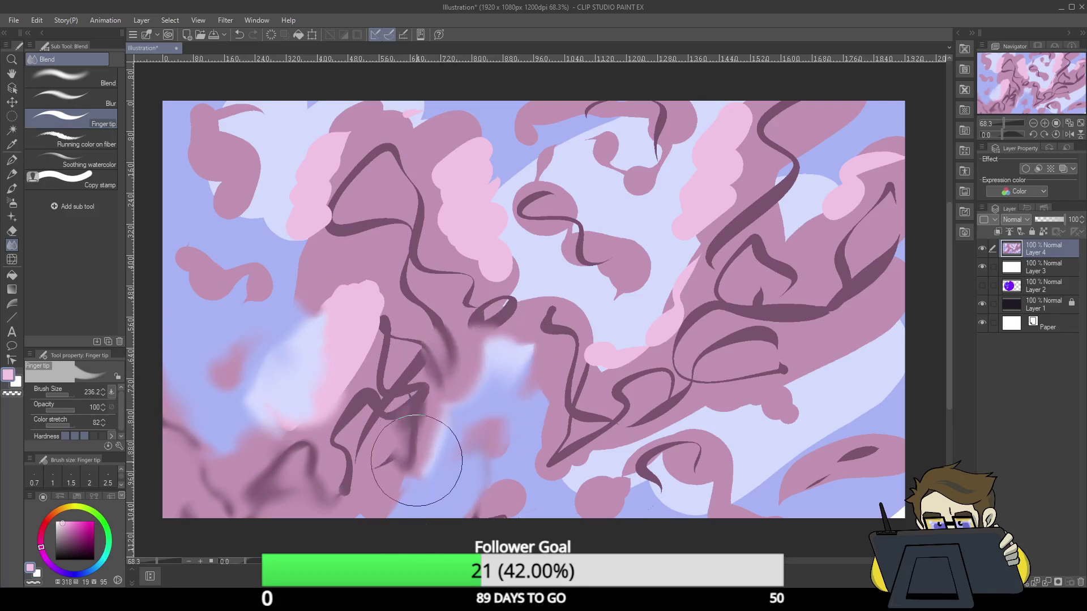
mouse_move(378, 388)
mouse_down()
mouse_move(364, 291)
mouse_move(389, 364)
mouse_move(461, 388)
mouse_move(505, 439)
mouse_up()
key(ctrl+z)
key(ctrl+z)
key(ctrl+z)
key(ctrl+z)
key(ctrl+z)
key(ctrl+z)
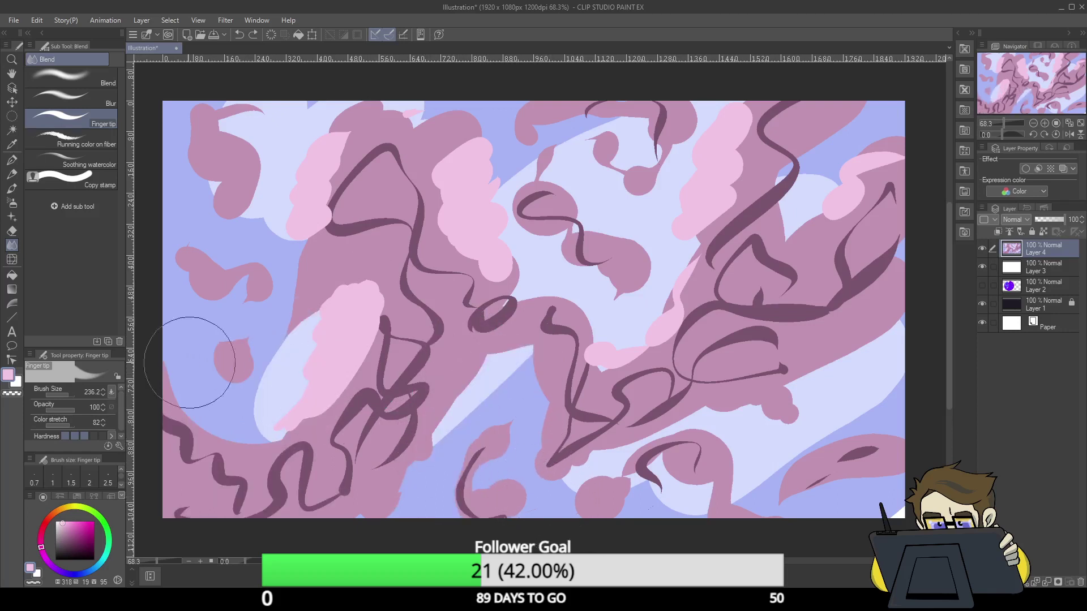
- Warp the painted shapes into marbled swirls with Liquify at strength 70, using brush sizes 100 and 757.5
click(12, 260)
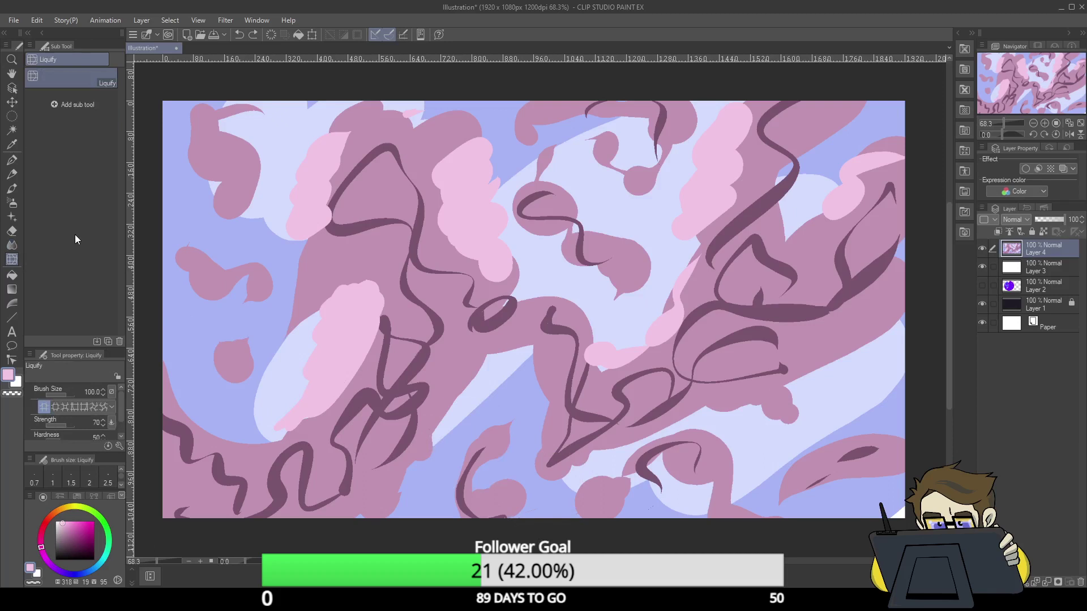
mouse_move(204, 229)
mouse_down()
mouse_move(261, 297)
mouse_move(284, 301)
mouse_move(257, 262)
mouse_move(192, 314)
mouse_move(253, 328)
mouse_move(229, 270)
mouse_move(266, 262)
mouse_move(251, 377)
mouse_move(323, 320)
mouse_move(395, 423)
mouse_move(344, 366)
mouse_move(367, 463)
mouse_move(428, 351)
mouse_move(392, 459)
mouse_move(453, 418)
mouse_move(476, 431)
mouse_move(377, 513)
mouse_up()
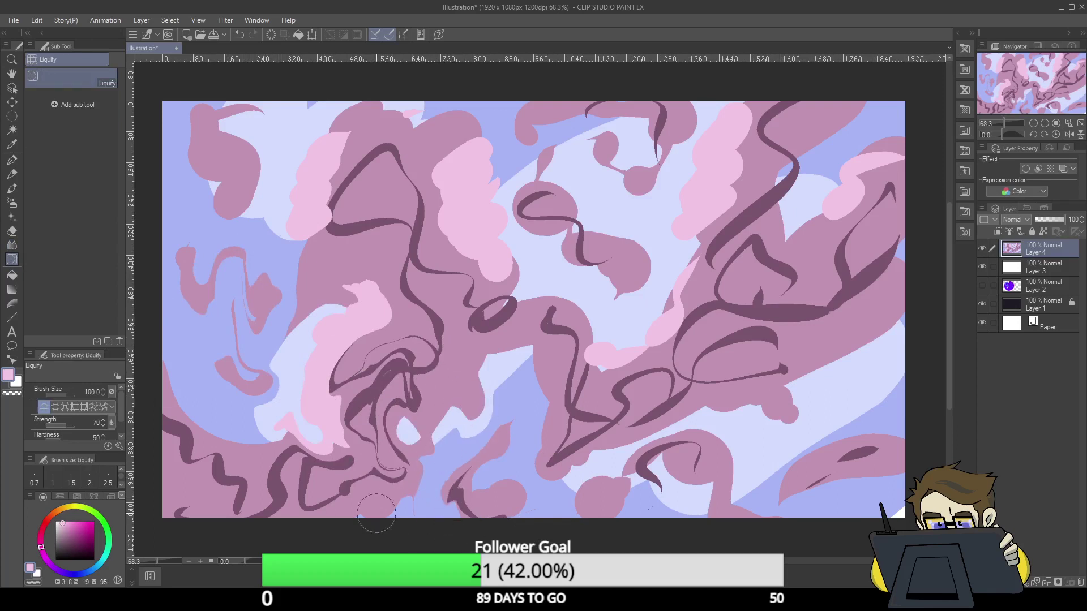
click(101, 407)
mouse_move(340, 442)
mouse_down()
mouse_move(383, 387)
mouse_move(408, 323)
mouse_move(396, 260)
mouse_move(430, 215)
mouse_move(440, 148)
mouse_move(287, 203)
mouse_up()
drag(67, 394, 73, 394)
mouse_move(227, 362)
mouse_down()
mouse_move(315, 267)
mouse_move(243, 218)
mouse_move(320, 385)
mouse_move(543, 255)
mouse_move(510, 204)
mouse_move(738, 320)
mouse_move(800, 243)
mouse_move(717, 521)
mouse_move(753, 292)
mouse_move(684, 543)
mouse_move(800, 291)
mouse_move(898, 242)
mouse_move(614, 388)
mouse_move(447, 170)
mouse_move(400, 184)
mouse_move(328, 340)
mouse_up()
- Erase patches at the painting's centre, lower middle and outer edges with the Hard eraser at size 60.7 to expose the white layer
key(e)
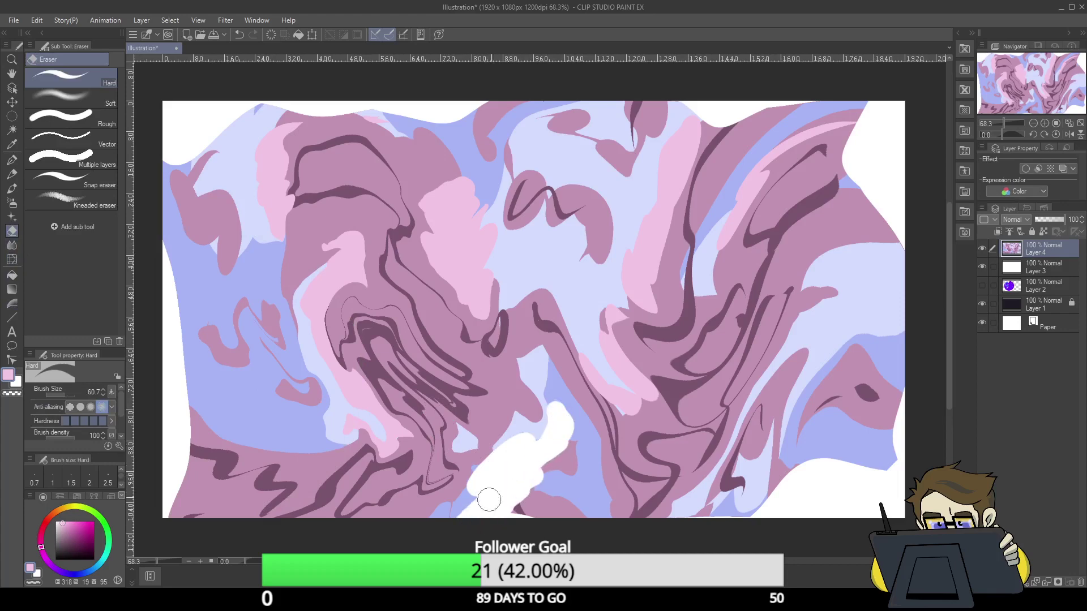
mouse_move(505, 267)
mouse_down()
mouse_move(517, 243)
mouse_move(495, 304)
mouse_move(553, 279)
mouse_move(569, 300)
mouse_up()
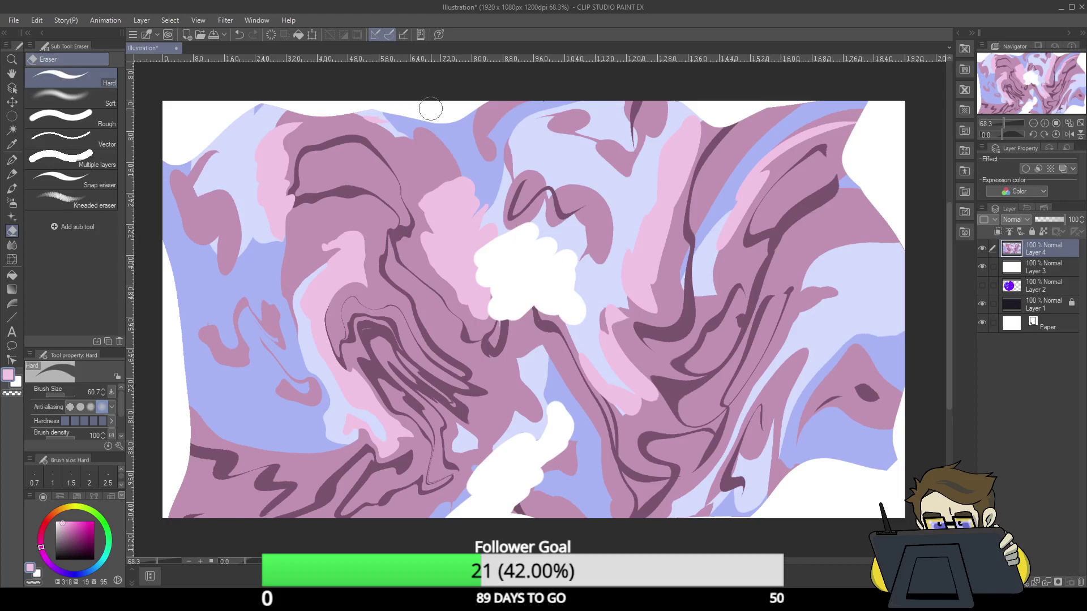
mouse_move(431, 109)
mouse_down()
mouse_move(459, 154)
mouse_move(442, 134)
mouse_up()
drag(186, 276, 180, 294)
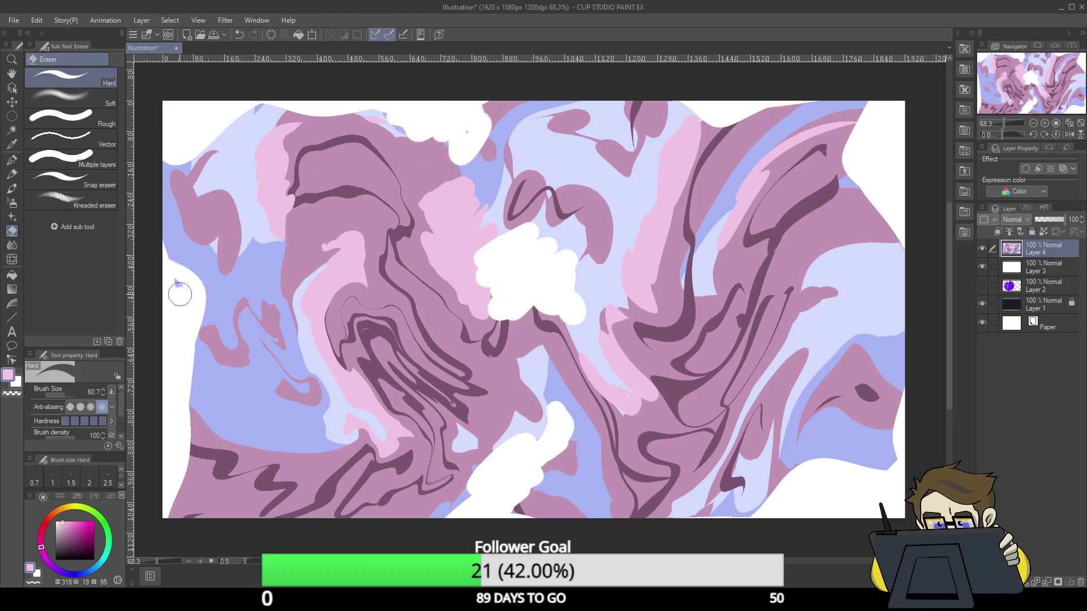
mouse_move(896, 159)
mouse_down()
mouse_move(848, 201)
mouse_move(851, 294)
mouse_move(855, 209)
mouse_up()
- Warp the colours and erased white patches into flowing swirls with several Liquify modes at brush size 757.5 and strength 70
click(11, 260)
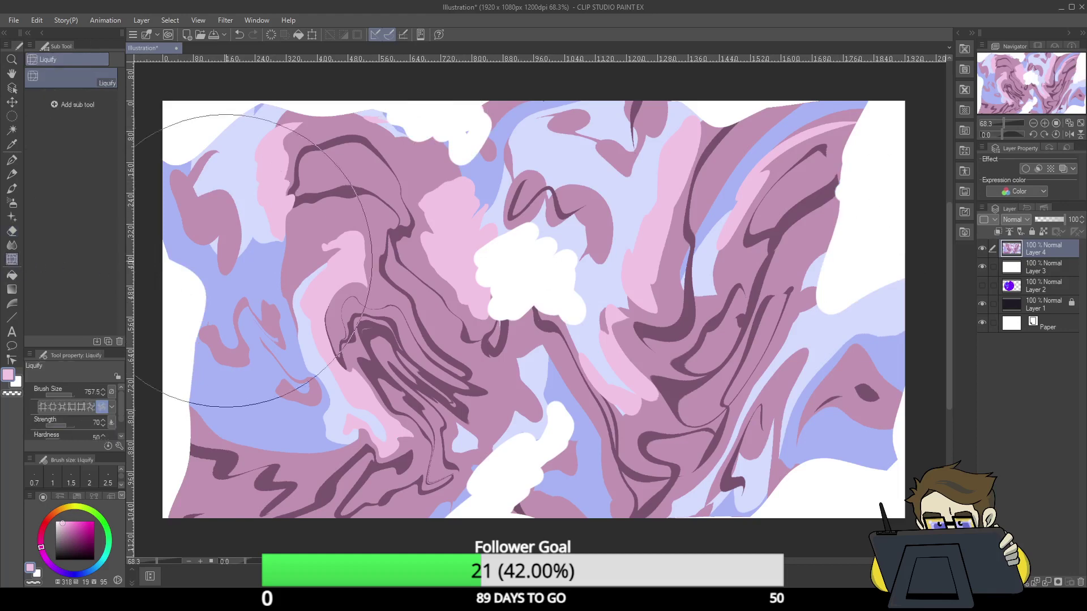
mouse_move(242, 255)
mouse_down()
mouse_move(266, 425)
mouse_move(413, 242)
mouse_move(423, 323)
mouse_move(397, 339)
mouse_move(566, 368)
mouse_move(764, 277)
mouse_move(732, 384)
mouse_move(731, 295)
mouse_up()
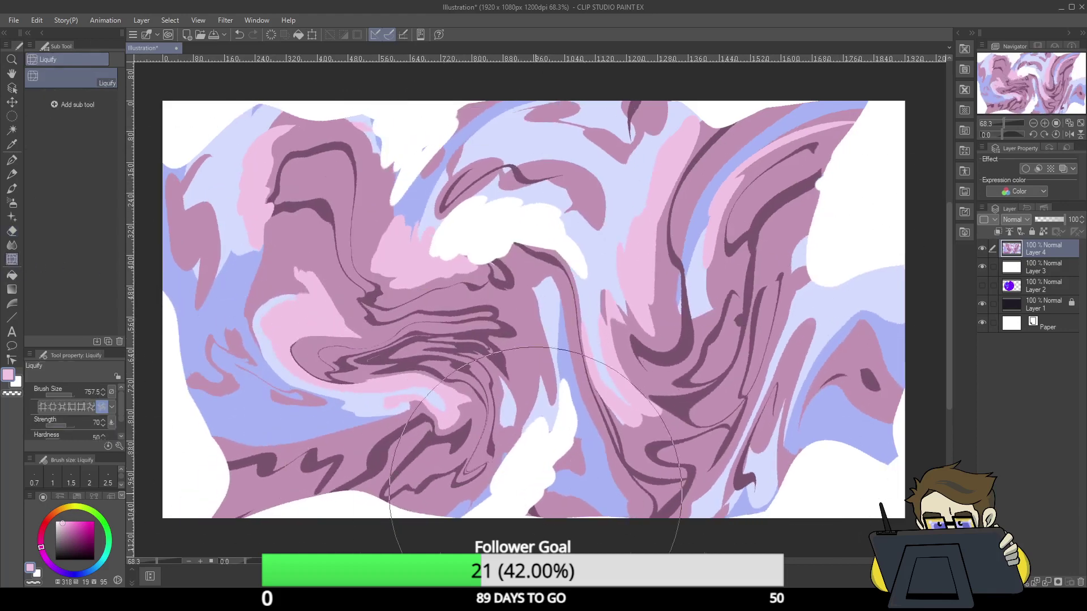
click(52, 407)
mouse_move(255, 317)
mouse_down()
mouse_move(316, 364)
mouse_move(425, 363)
mouse_move(390, 470)
mouse_move(670, 367)
mouse_move(594, 271)
mouse_move(674, 374)
mouse_move(452, 362)
mouse_move(442, 382)
mouse_up()
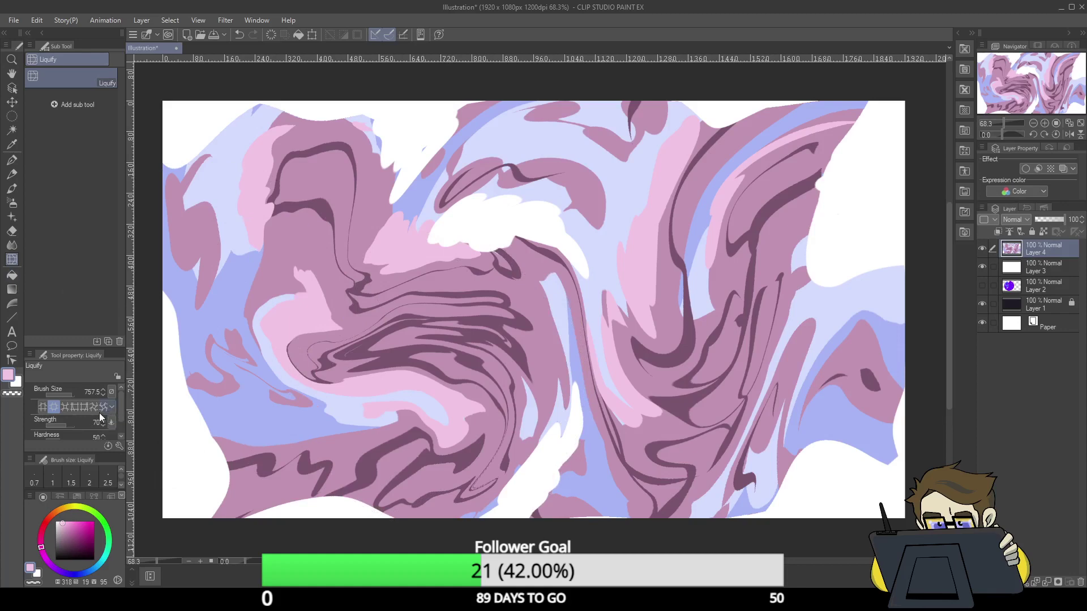
mouse_move(243, 397)
mouse_down()
mouse_move(315, 364)
mouse_move(365, 316)
mouse_move(364, 279)
mouse_move(260, 225)
mouse_move(509, 231)
mouse_move(728, 266)
mouse_move(691, 437)
mouse_move(676, 386)
mouse_move(691, 356)
mouse_move(688, 255)
mouse_move(651, 271)
mouse_up()
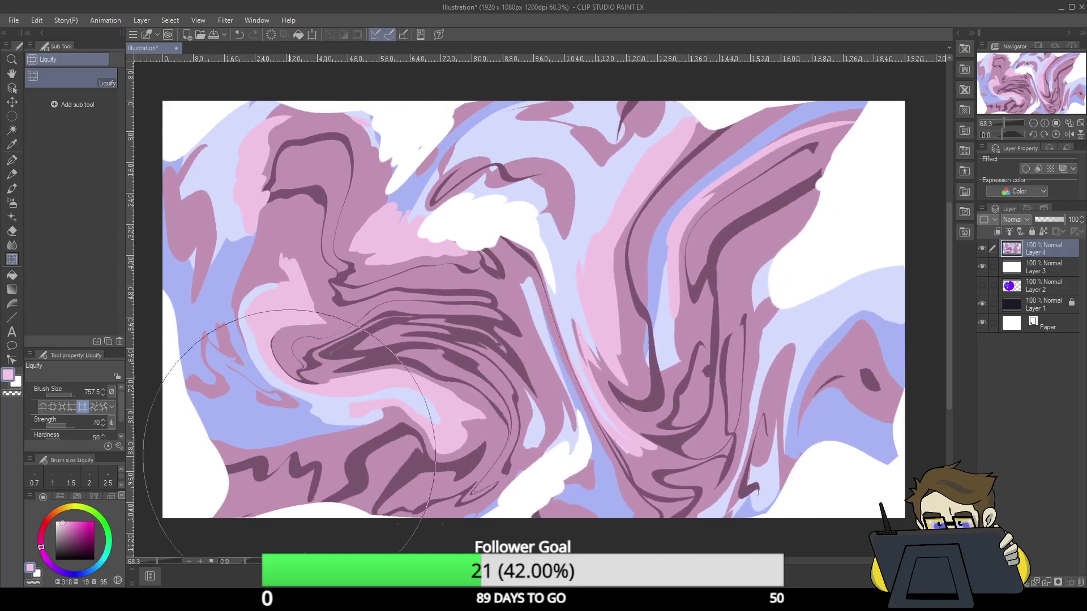
- Try softening the swirled colours with Finger tip at brush size 236.2, then return to the G-pen
click(13, 246)
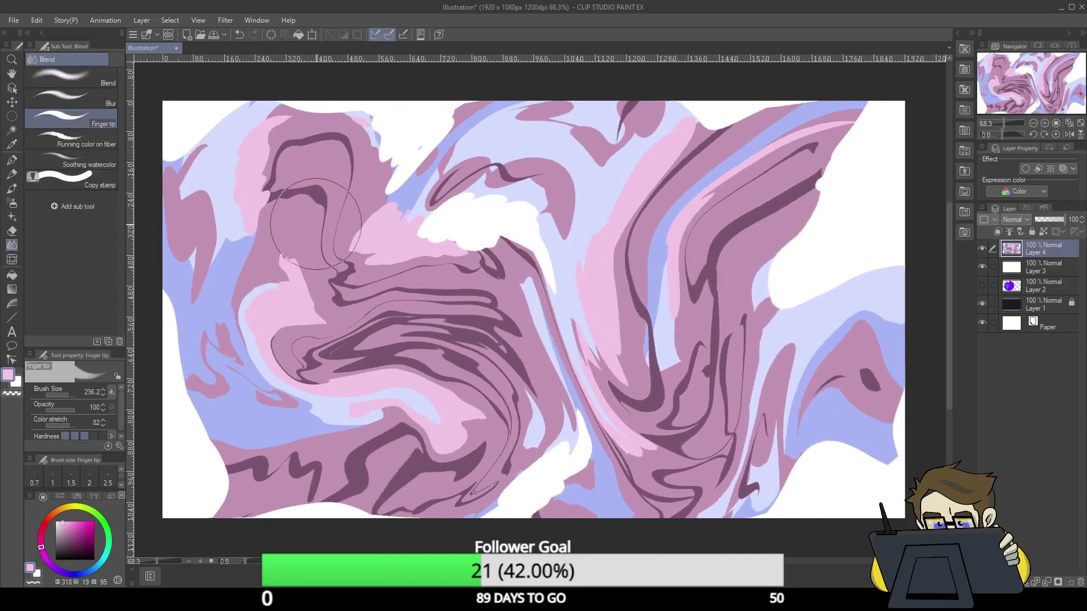
mouse_move(316, 224)
mouse_down()
mouse_move(275, 262)
mouse_move(288, 283)
mouse_move(282, 328)
mouse_move(254, 315)
mouse_move(279, 303)
mouse_move(298, 258)
mouse_move(256, 275)
mouse_move(300, 354)
mouse_move(428, 322)
mouse_move(433, 358)
mouse_move(495, 353)
mouse_move(522, 493)
mouse_up()
key(p)
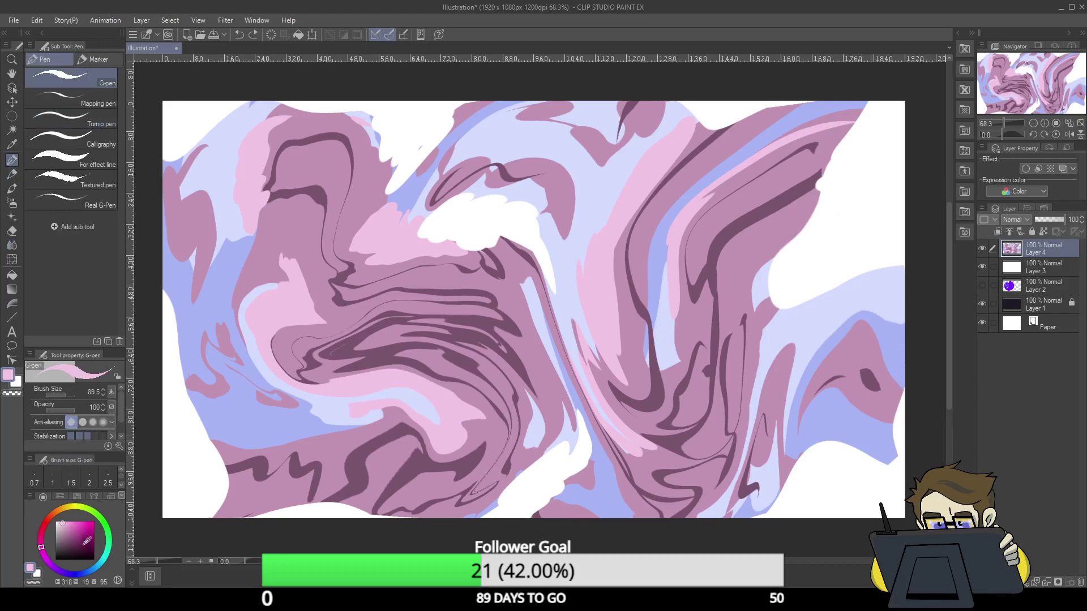
- Paint two saturated purple blobs with the G-pen on Layer 4, one at lower centre-left and one near the middle of the marble pattern
click(82, 520)
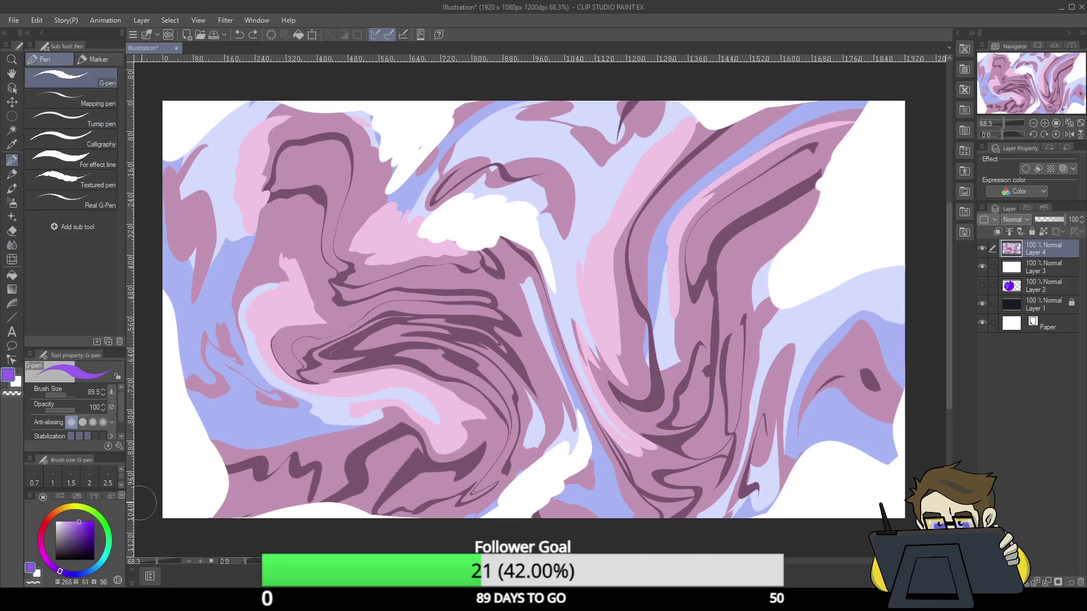
mouse_move(342, 434)
mouse_down()
mouse_move(407, 373)
mouse_move(420, 416)
mouse_move(412, 391)
mouse_up()
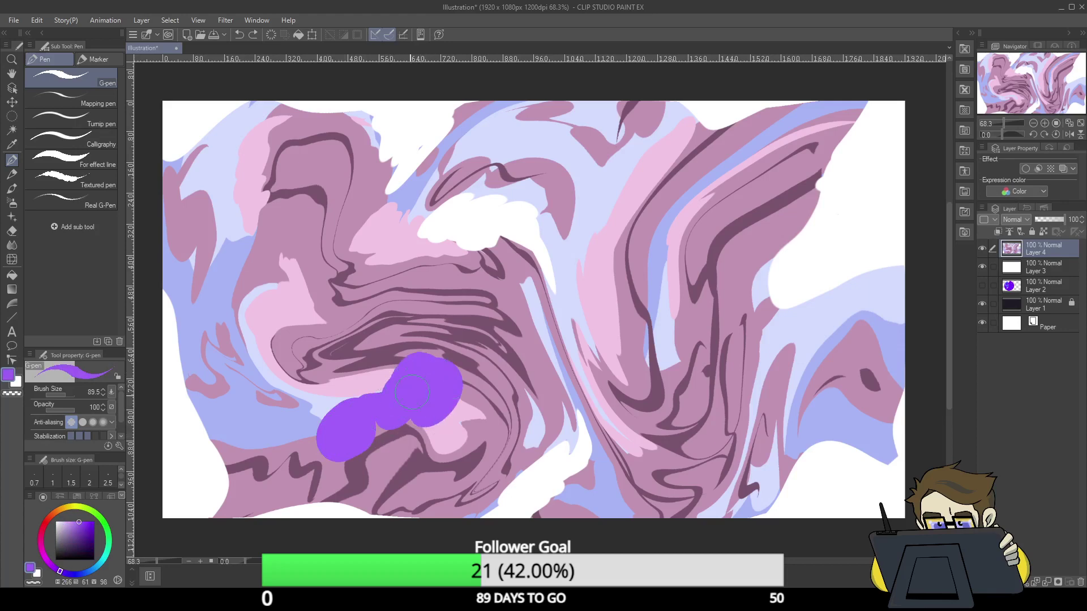
mouse_move(608, 265)
mouse_down()
mouse_move(535, 305)
mouse_move(589, 260)
mouse_move(540, 297)
mouse_move(598, 282)
mouse_move(627, 257)
mouse_move(598, 309)
mouse_up()
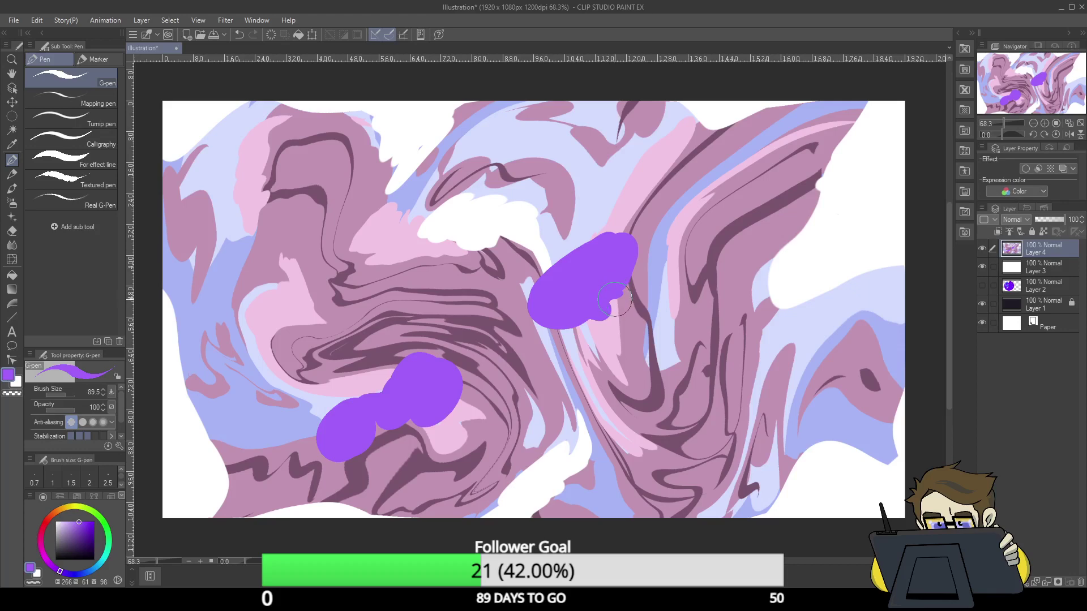
- Try twisting the marble pattern around the lower purple blob with Liquify
click(12, 245)
click(12, 259)
mouse_move(410, 407)
mouse_down()
mouse_move(398, 402)
mouse_move(409, 395)
mouse_up()
click(11, 231)
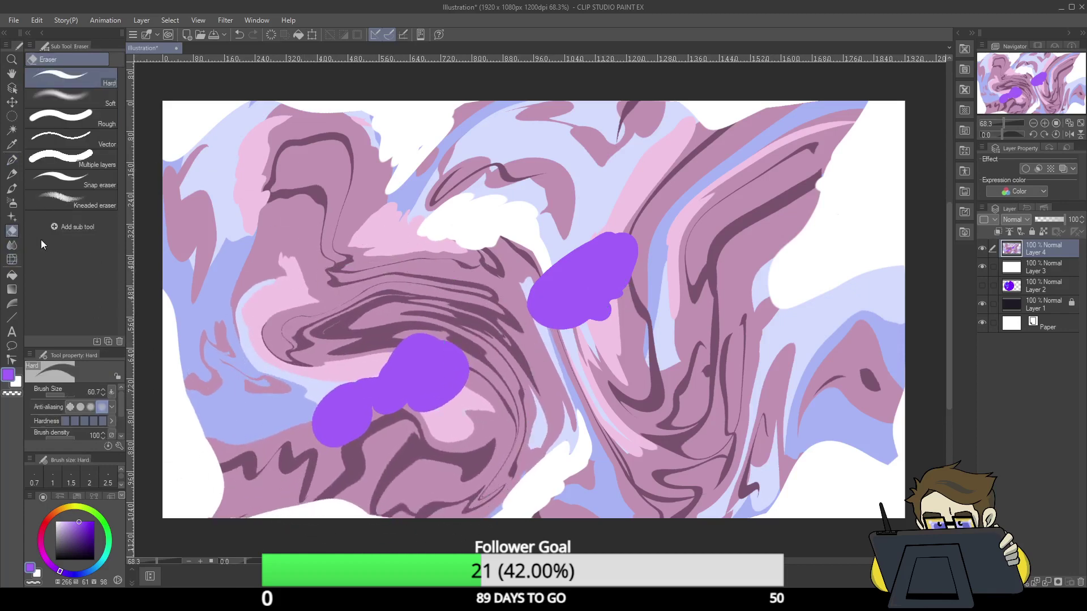
- Try smearing the lower purple blob with the Soothing watercolor blend brush and undo the stroke
click(11, 245)
click(85, 140)
click(90, 161)
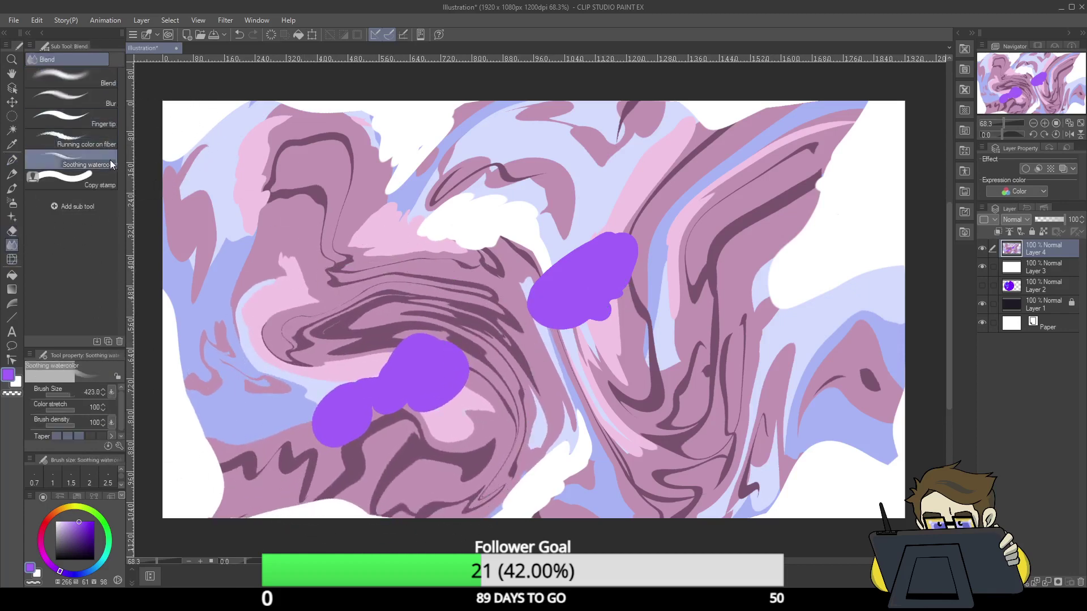
drag(346, 413, 371, 371)
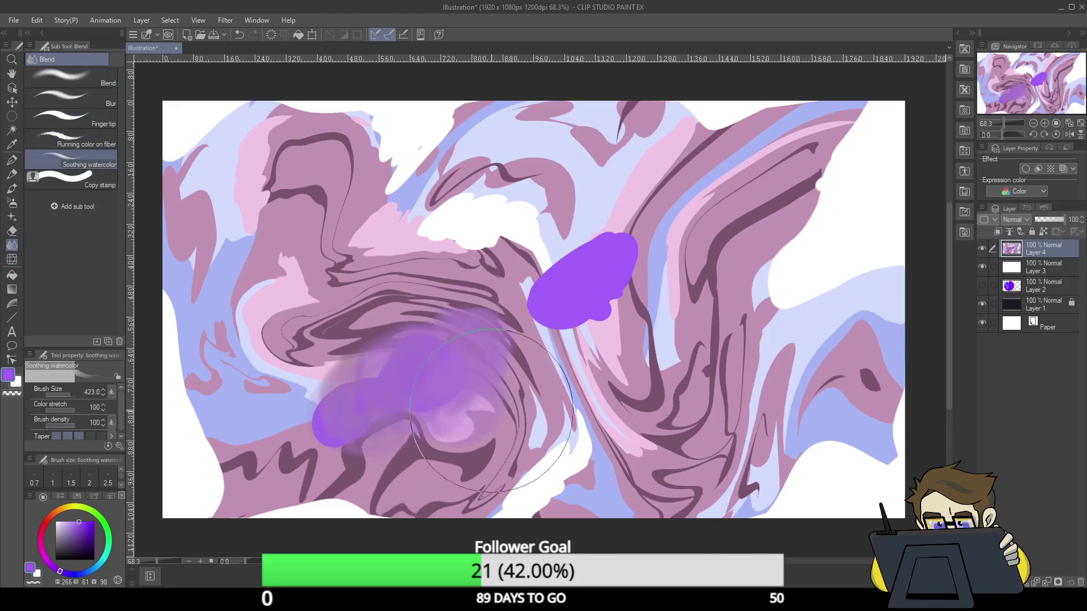
key(ctrl+z)
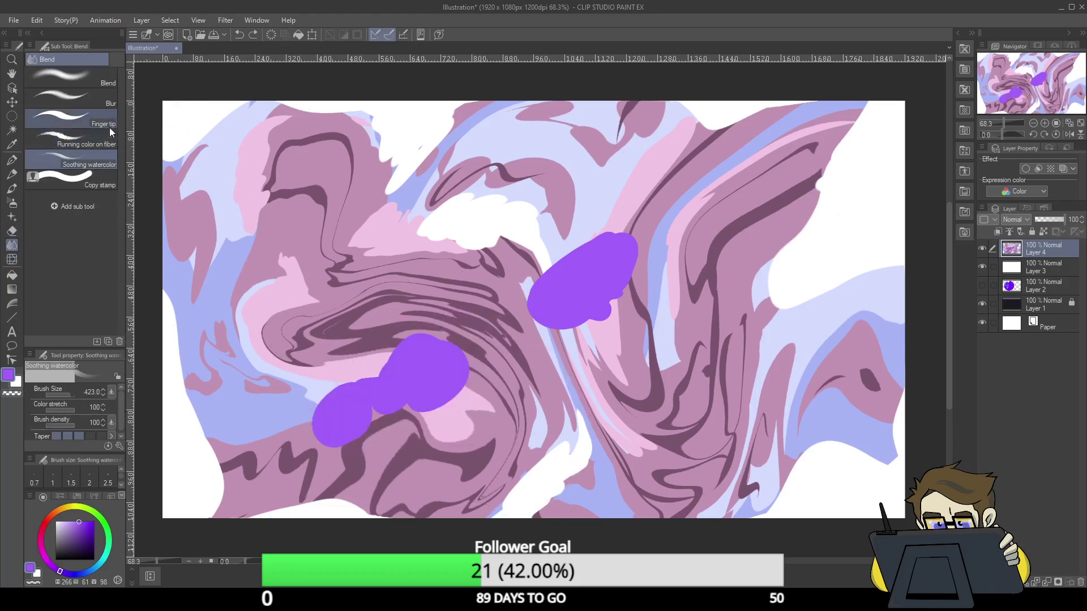
- Try a Finger tip blend stroke across the area above the lower purple blob, and undo it together with the Liquify twist
click(73, 119)
mouse_move(326, 331)
mouse_down()
mouse_move(408, 418)
mouse_move(391, 306)
mouse_move(402, 255)
mouse_move(465, 379)
mouse_move(478, 332)
mouse_up()
key(ctrl+z)
key(ctrl+z)
key(ctrl+z)
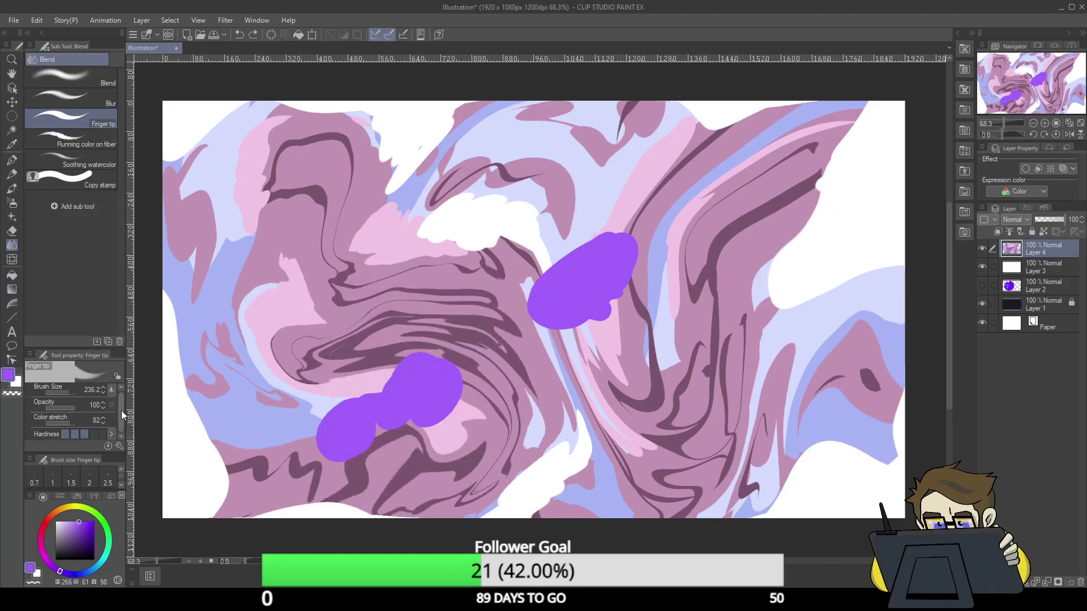
- Test Finger tip strokes on the lower purple blob at lowest hardness and color stretch 18, undo them, and set color stretch to 80
mouse_move(317, 464)
mouse_down()
mouse_move(333, 393)
mouse_move(352, 431)
mouse_move(420, 446)
mouse_move(424, 334)
mouse_move(450, 443)
mouse_move(499, 387)
mouse_up()
key(ctrl+z)
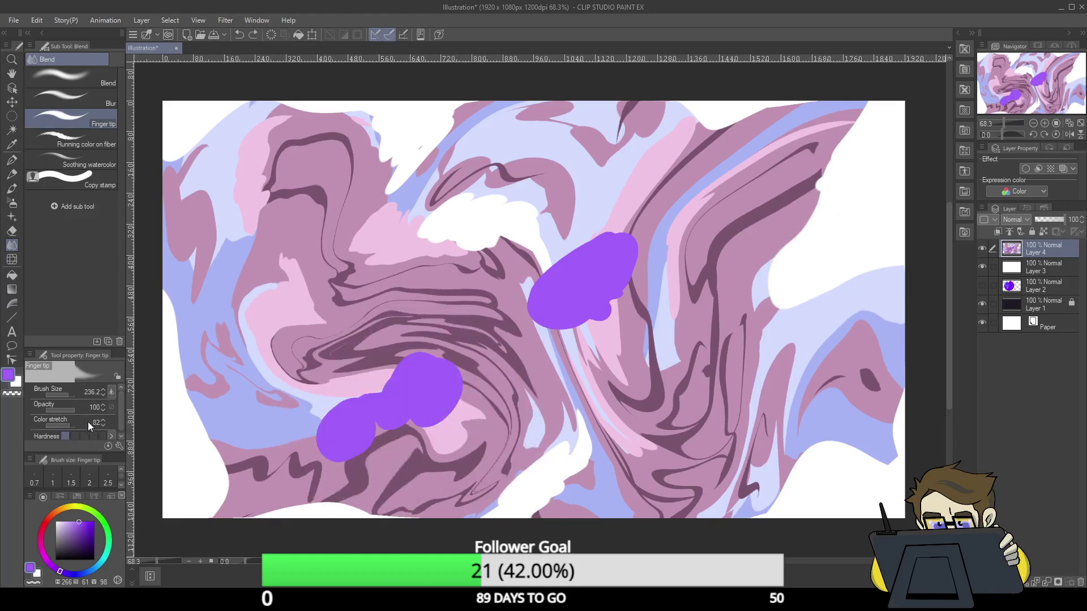
drag(73, 412, 46, 413)
mouse_move(334, 442)
mouse_down()
mouse_move(470, 407)
mouse_move(535, 357)
mouse_up()
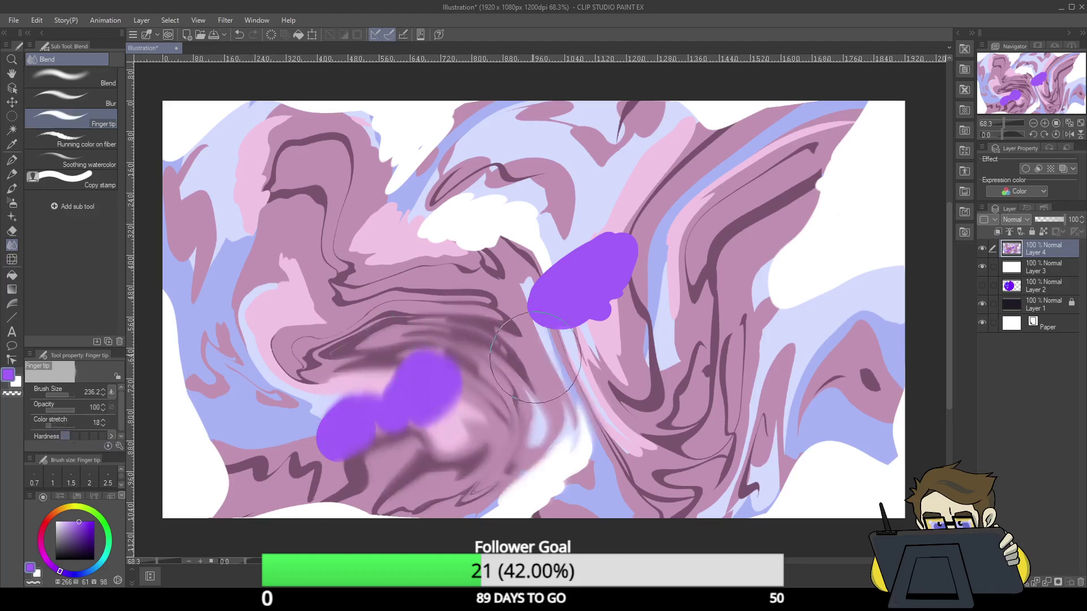
key(ctrl+z)
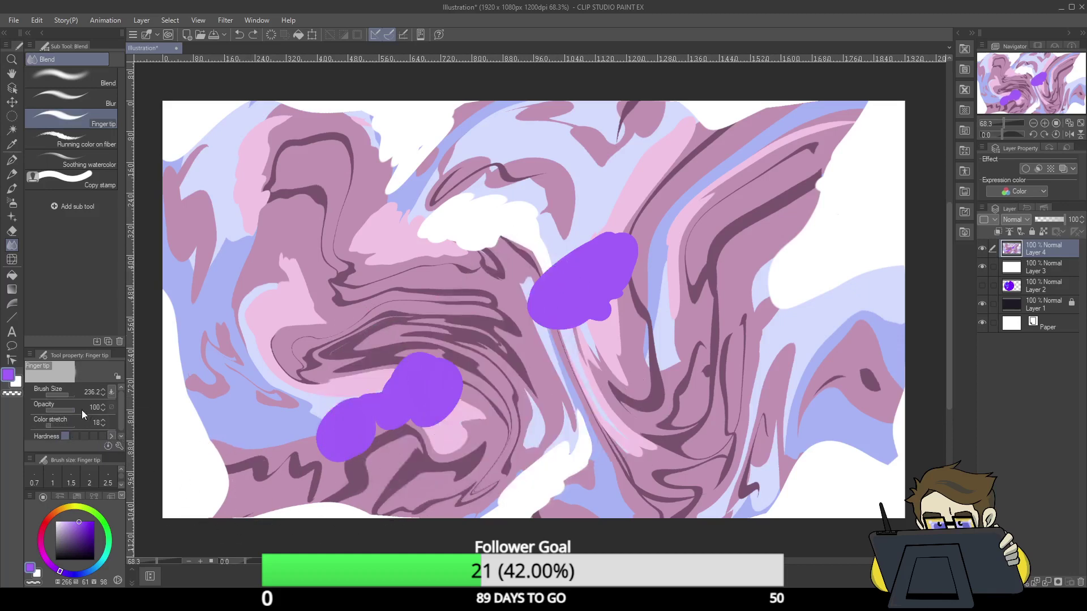
click(68, 431)
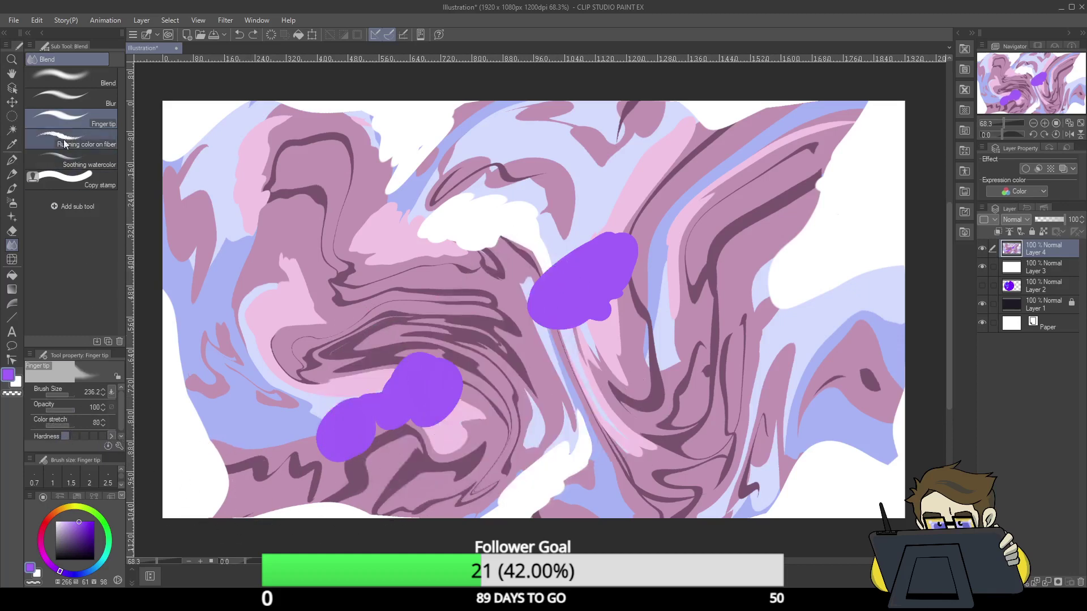
- Set Liquify's strength and hardness to 100 and try warping the marble pattern with it
click(13, 258)
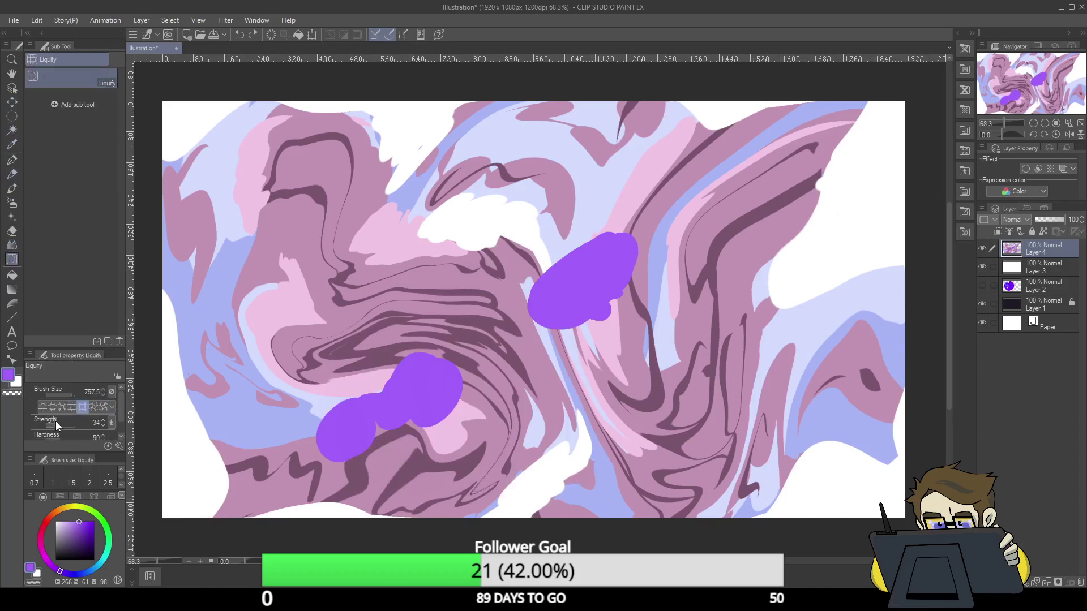
drag(123, 417, 122, 417)
scroll(120, 433, down, 1)
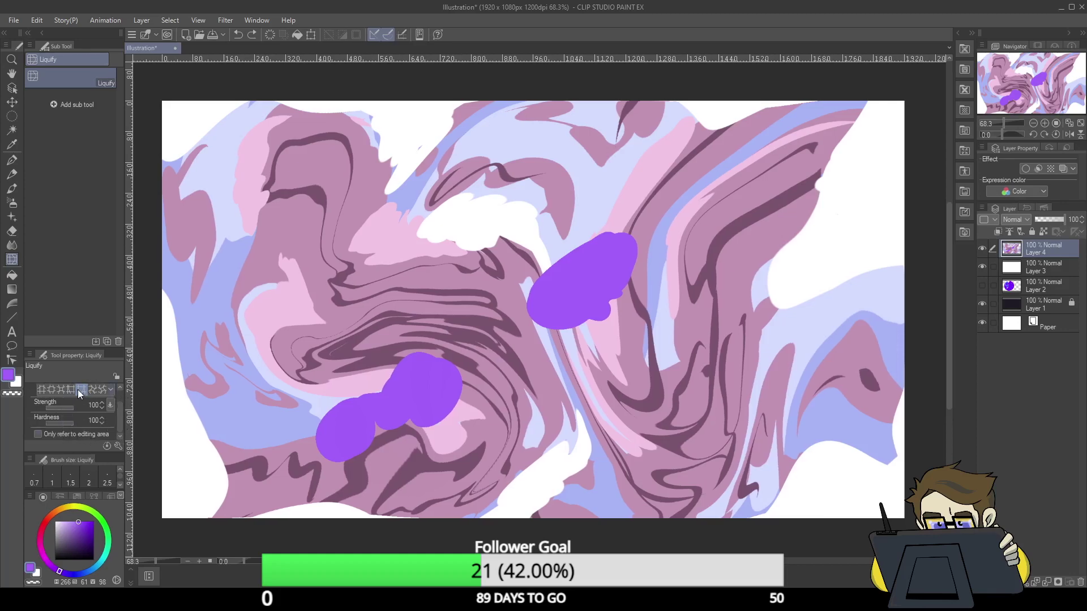
mouse_move(255, 425)
mouse_down()
mouse_move(317, 453)
mouse_move(364, 492)
mouse_move(315, 430)
mouse_move(456, 388)
mouse_move(521, 340)
mouse_move(364, 279)
mouse_move(298, 208)
mouse_move(600, 238)
mouse_move(461, 170)
mouse_move(352, 304)
mouse_move(465, 377)
mouse_move(368, 228)
mouse_move(294, 429)
mouse_move(376, 425)
mouse_move(399, 210)
mouse_move(294, 328)
mouse_move(480, 352)
mouse_move(496, 292)
mouse_move(485, 340)
mouse_move(502, 373)
mouse_move(643, 365)
mouse_move(697, 345)
mouse_move(606, 334)
mouse_move(602, 241)
mouse_move(595, 291)
mouse_move(667, 364)
mouse_move(728, 340)
mouse_up()
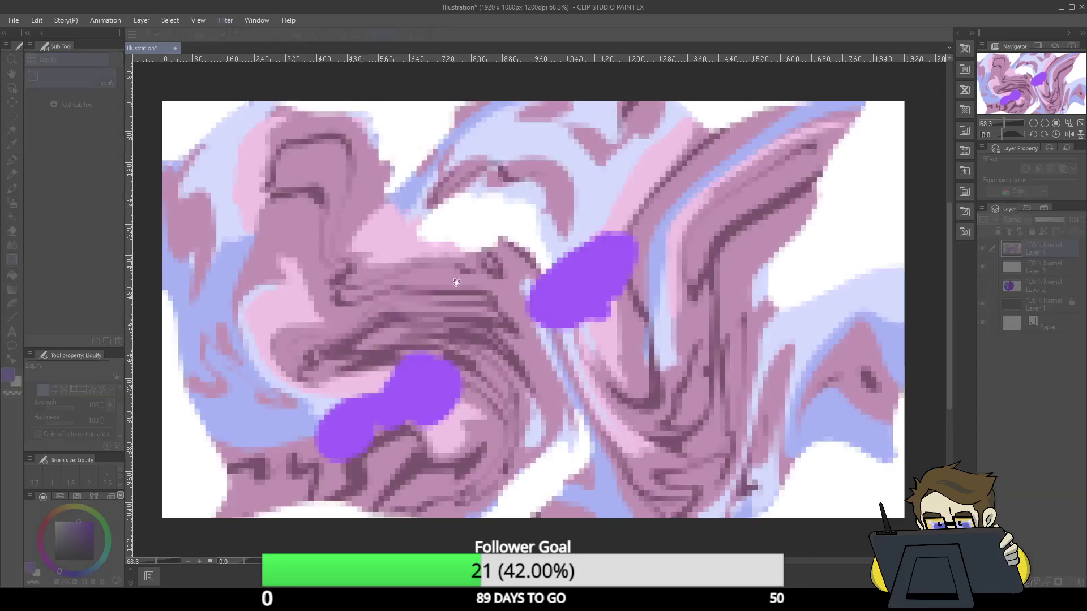
- Try a pixelating filter and a blurring filter on Layer 4, cancelling both
key(Escape)
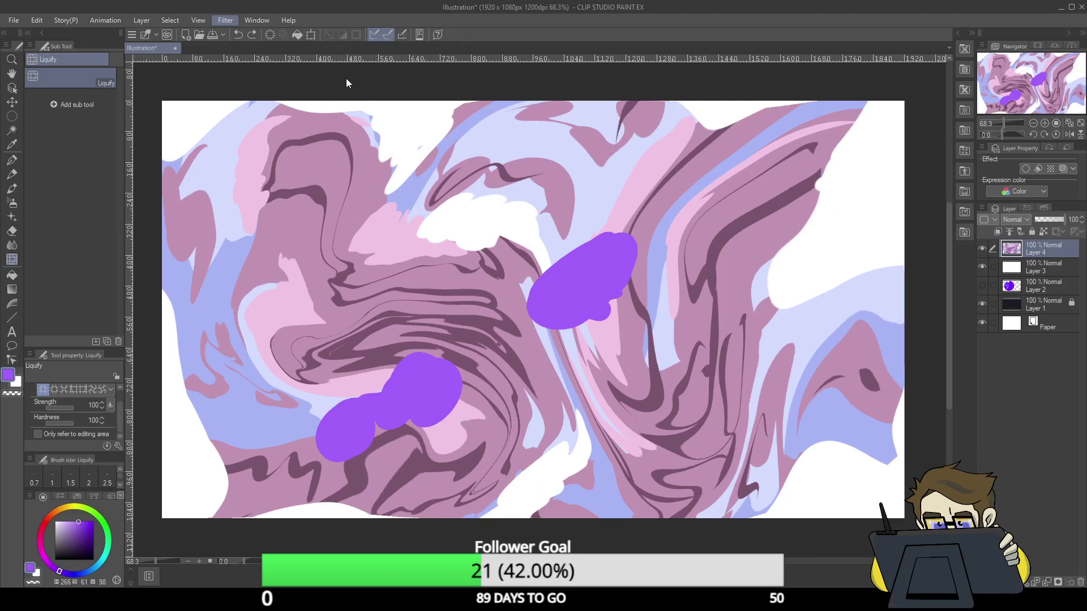
key(ctrl+f)
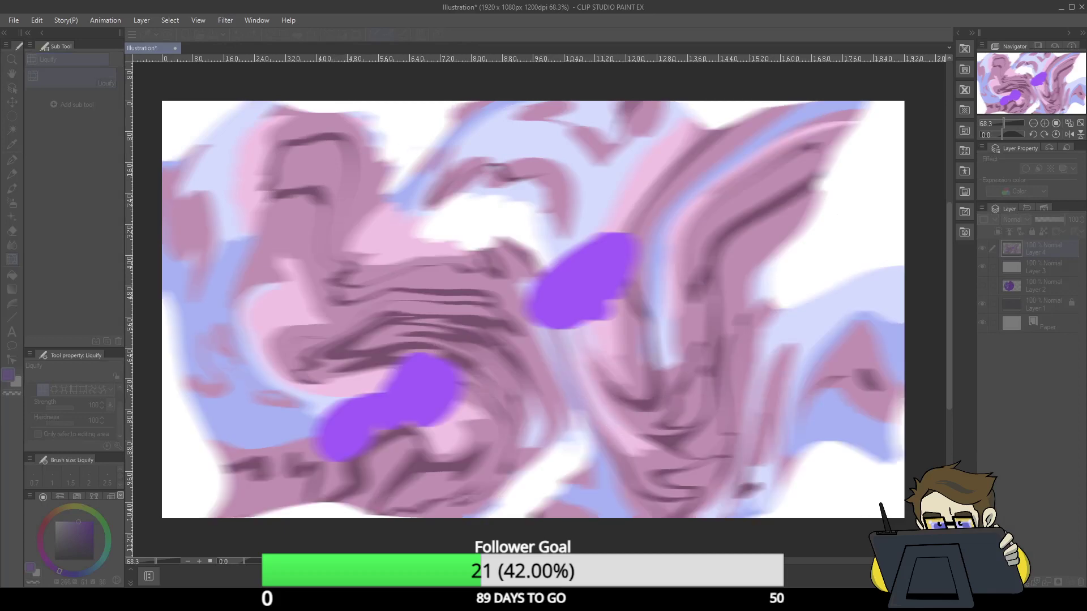
key(Escape)
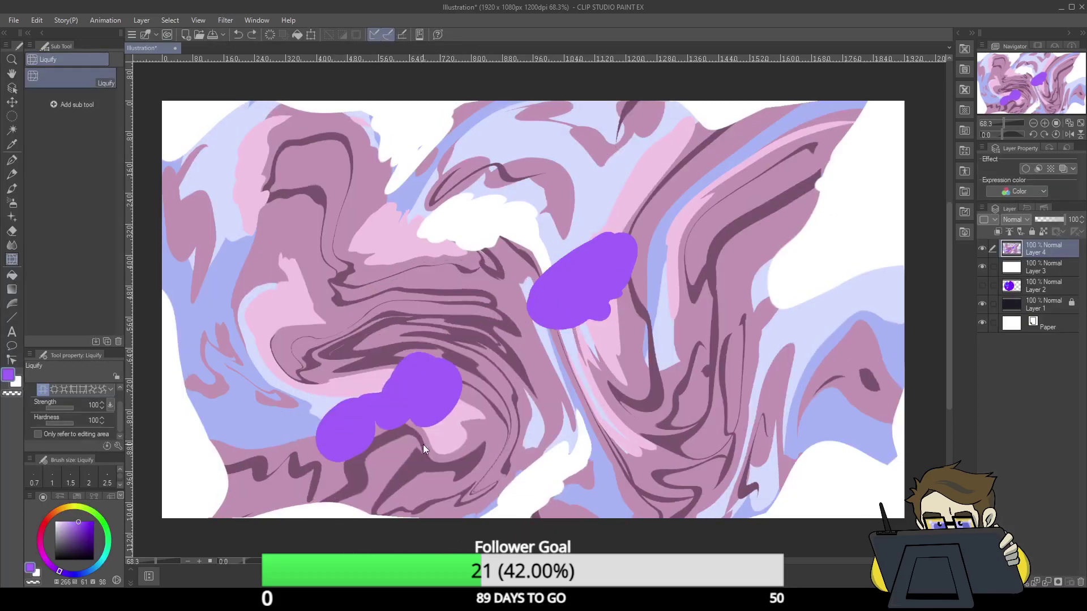
- Lower Liquify's strength to 64 and warp the marble pattern and purple blobs across the whole canvas into long swirls
drag(72, 409, 63, 408)
mouse_move(317, 448)
mouse_down()
mouse_move(340, 453)
mouse_move(376, 376)
mouse_move(405, 408)
mouse_move(413, 340)
mouse_move(436, 311)
mouse_move(516, 476)
mouse_move(555, 340)
mouse_move(600, 328)
mouse_move(679, 419)
mouse_move(617, 272)
mouse_move(509, 161)
mouse_move(417, 136)
mouse_move(311, 157)
mouse_move(170, 238)
mouse_move(169, 317)
mouse_move(243, 139)
mouse_move(317, 187)
mouse_move(272, 317)
mouse_move(368, 408)
mouse_move(615, 345)
mouse_move(588, 182)
mouse_move(679, 196)
mouse_move(740, 231)
mouse_move(841, 402)
mouse_move(753, 396)
mouse_move(776, 271)
mouse_move(798, 221)
mouse_move(777, 403)
mouse_move(753, 410)
mouse_move(685, 396)
mouse_move(612, 362)
mouse_move(662, 254)
mouse_move(708, 243)
mouse_move(690, 397)
mouse_move(566, 431)
mouse_move(372, 446)
mouse_move(340, 430)
mouse_move(384, 323)
mouse_move(382, 334)
mouse_move(376, 271)
mouse_move(343, 374)
mouse_move(321, 362)
mouse_move(368, 317)
mouse_move(487, 351)
mouse_move(350, 329)
mouse_move(317, 266)
mouse_move(340, 396)
mouse_move(351, 351)
mouse_move(612, 294)
mouse_move(478, 265)
mouse_move(481, 323)
mouse_move(668, 317)
mouse_move(632, 338)
mouse_move(651, 320)
mouse_move(733, 374)
mouse_up()
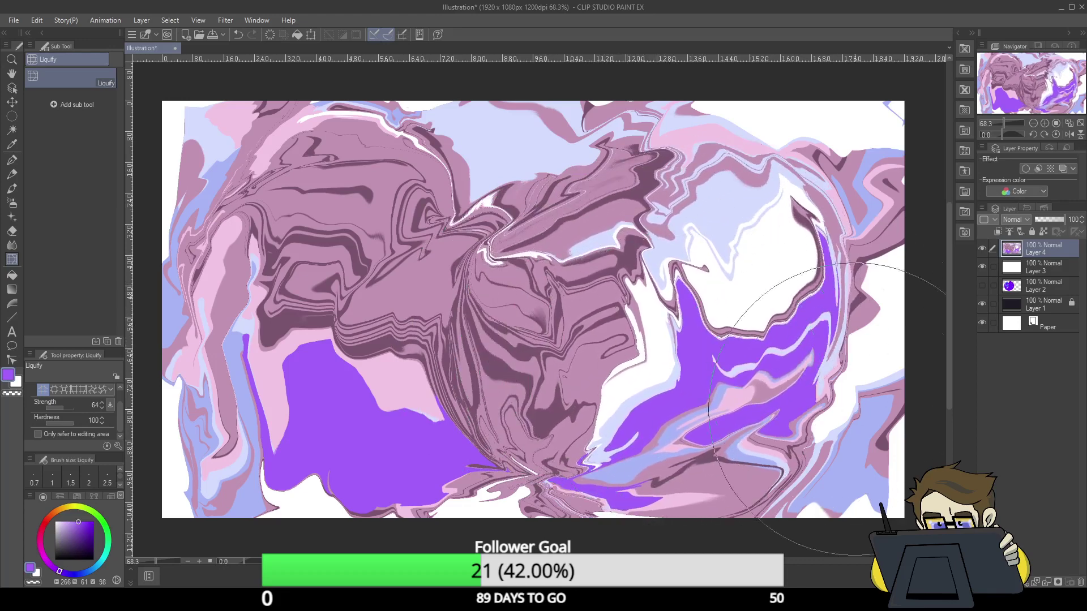
mouse_move(711, 539)
mouse_down()
mouse_move(800, 165)
mouse_move(836, 160)
mouse_move(545, 258)
mouse_up()
mouse_move(535, 347)
mouse_down()
mouse_move(459, 383)
mouse_move(431, 377)
mouse_move(566, 272)
mouse_up()
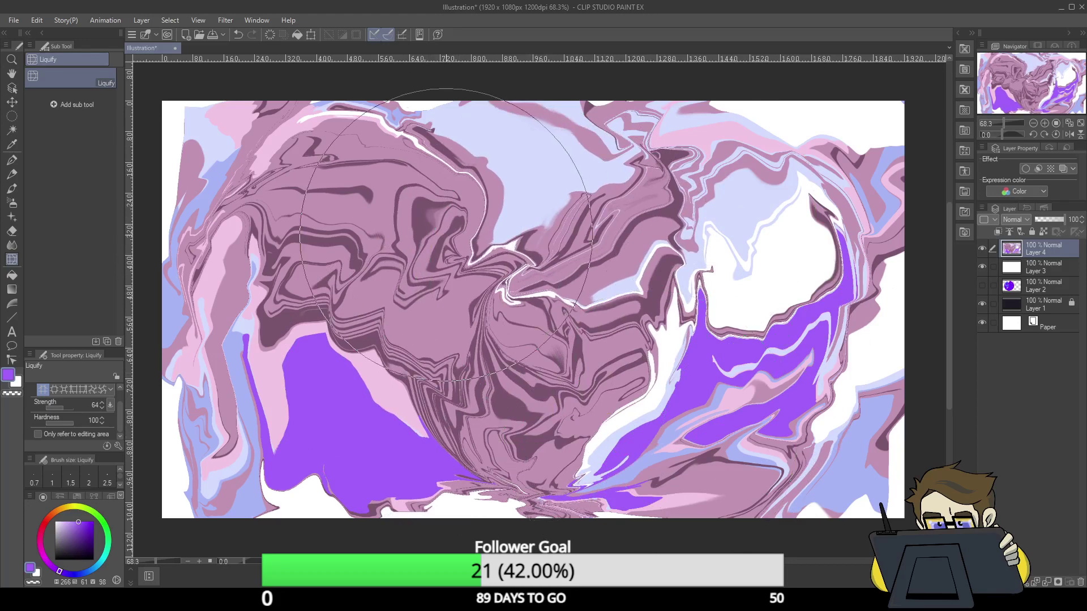
mouse_move(470, 238)
mouse_down()
mouse_move(552, 235)
mouse_move(545, 229)
mouse_move(555, 238)
mouse_up()
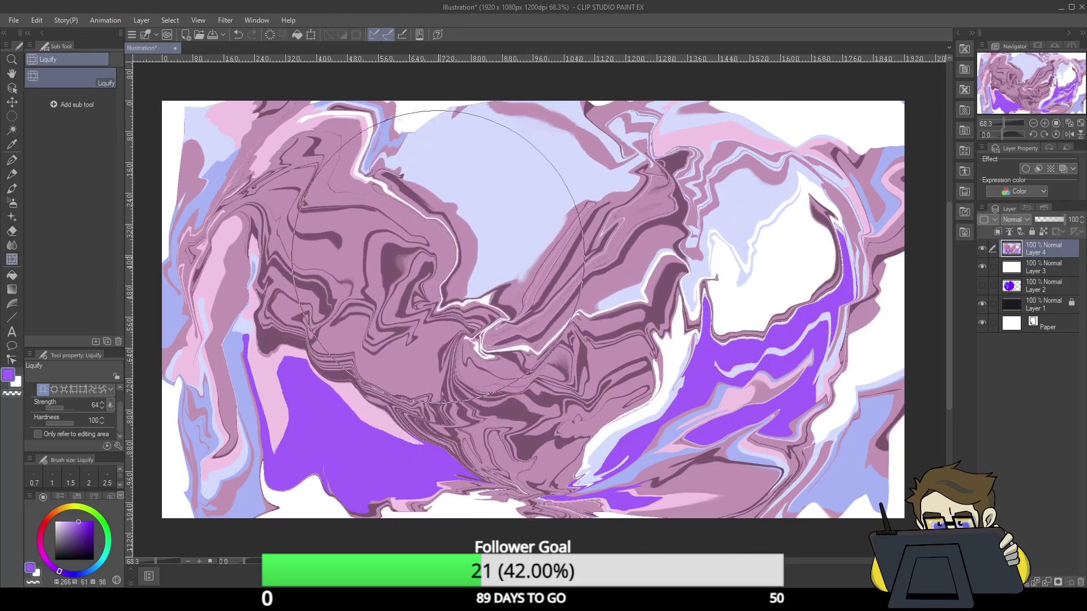
- Sample the artwork's periwinkle blue and paint a rounded G-pen shape inside the pale blue area at the canvas's upper middle
click(11, 160)
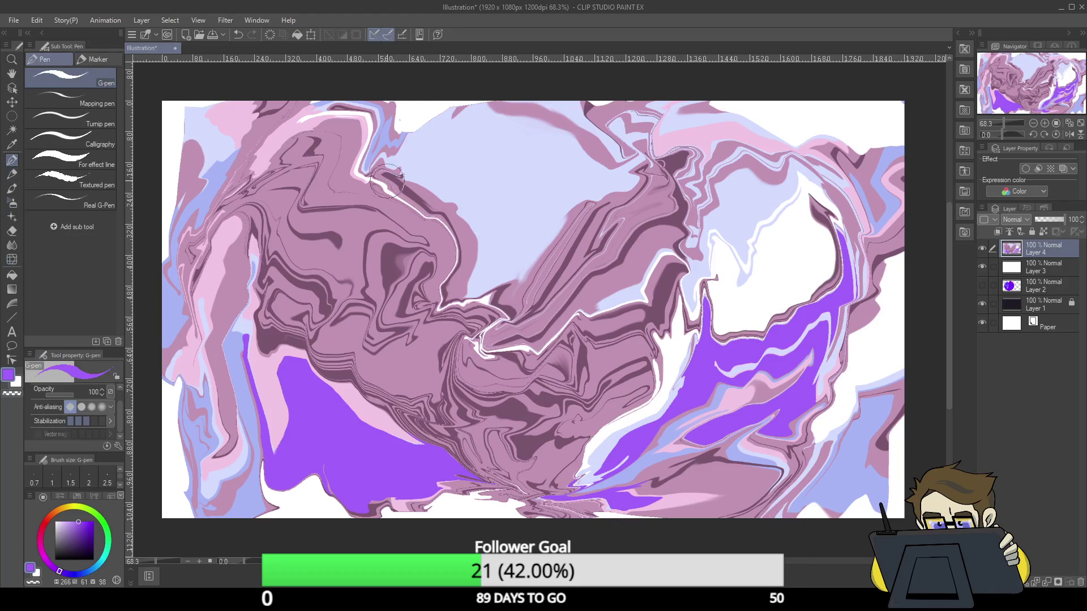
alt+click(390, 138)
mouse_move(441, 148)
mouse_down()
mouse_move(451, 162)
mouse_move(427, 153)
mouse_move(525, 156)
mouse_move(505, 187)
mouse_move(510, 224)
mouse_move(486, 184)
mouse_move(498, 126)
mouse_move(524, 249)
mouse_up()
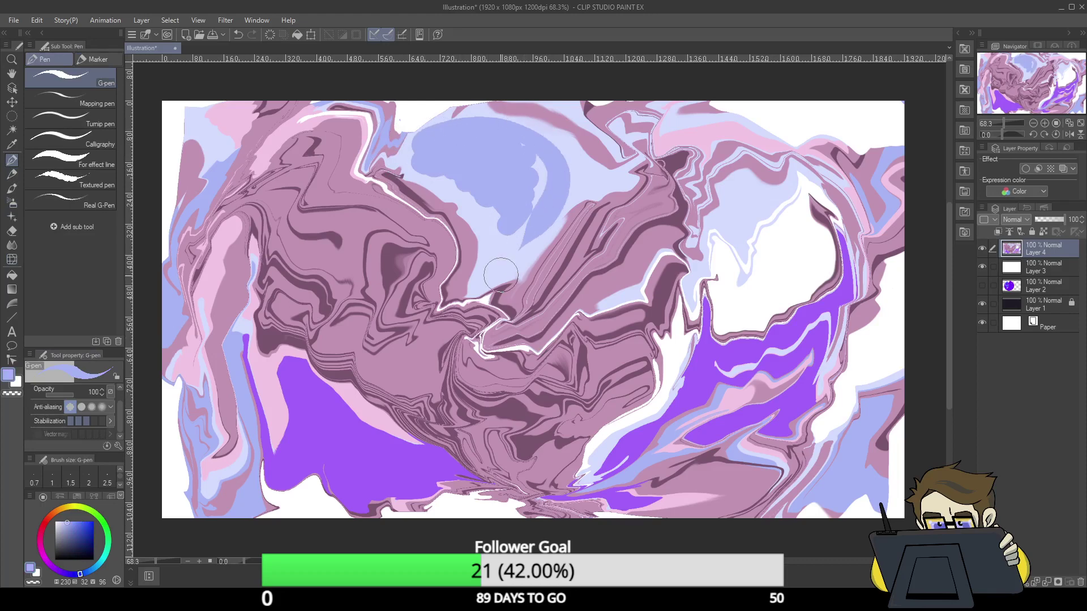
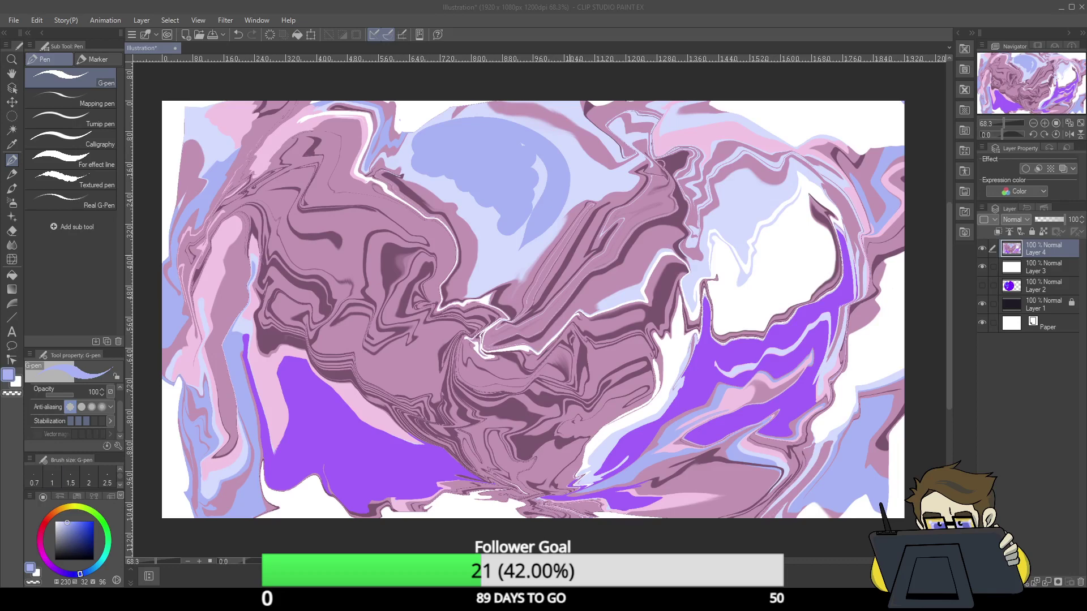
- Delete Layer 4, Layer 3 and Layer 2, leaving the dark Layer 1 and the Paper layer
click(982, 248)
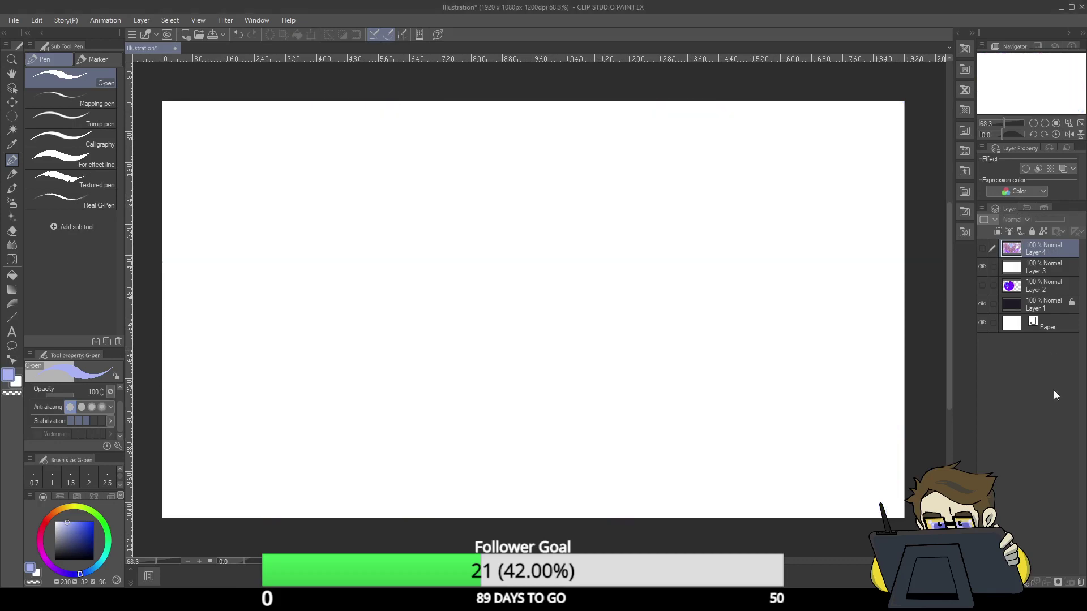
click(1080, 582)
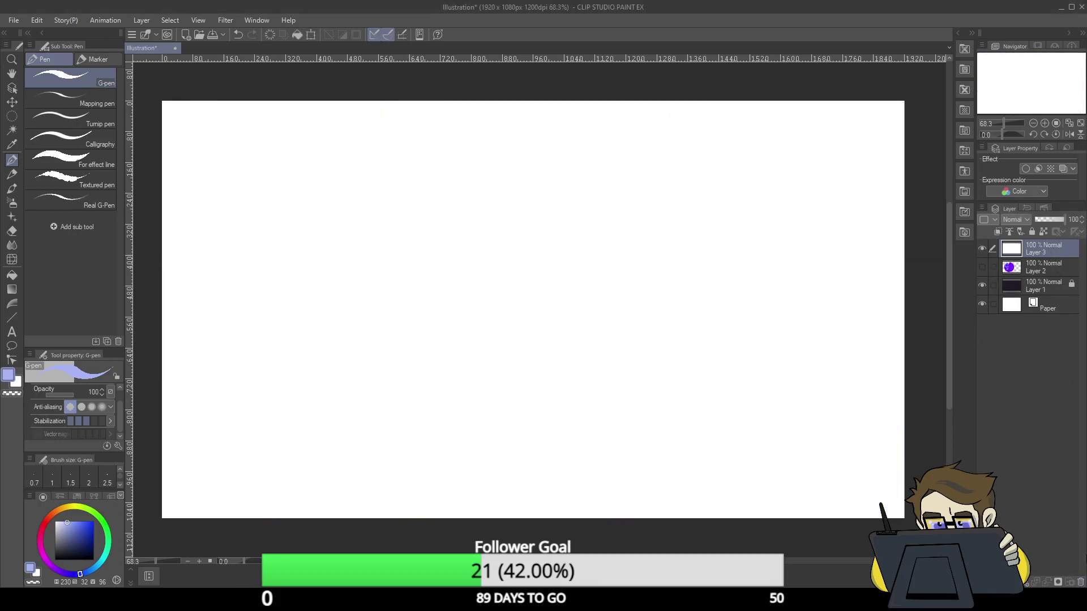
click(1081, 583)
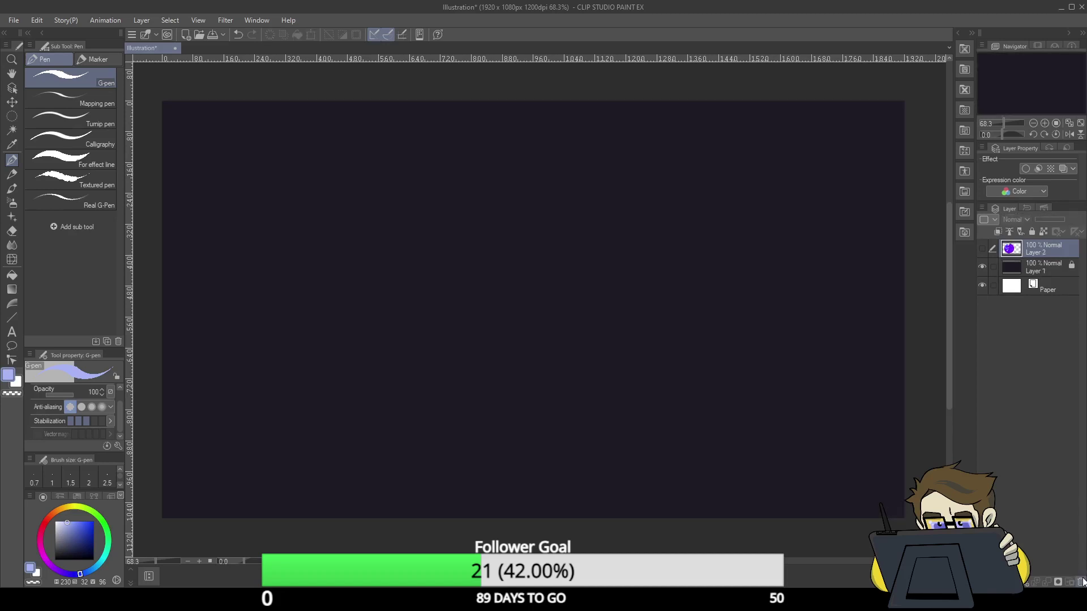
click(1080, 582)
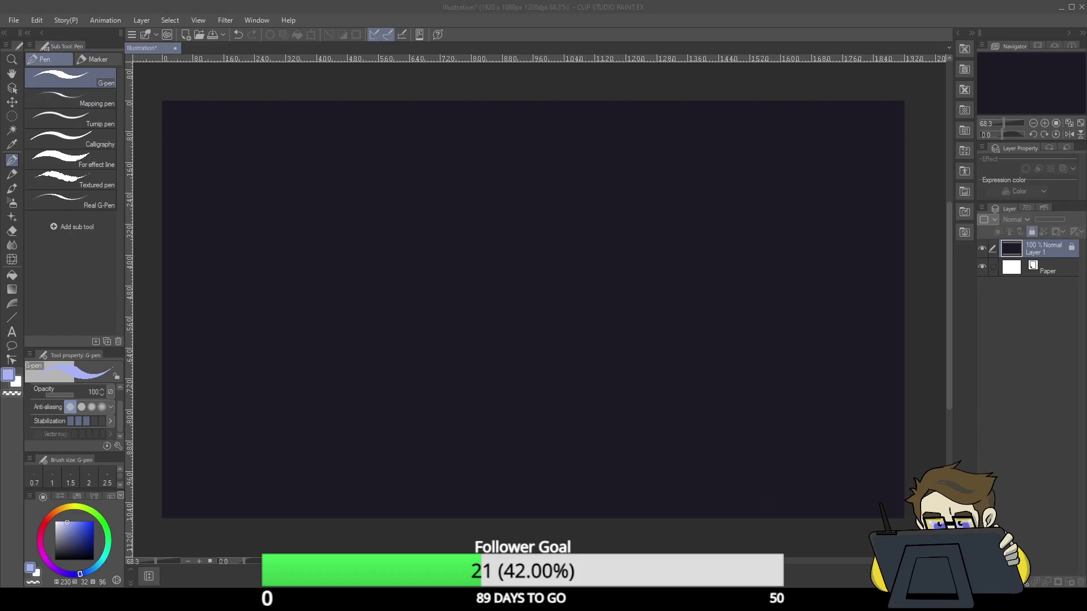
- Bring the blue and purple marble image with gold veins onto the canvas as a rasterized layer
key(alt+Tab)
drag(1086, 305, 526, 310)
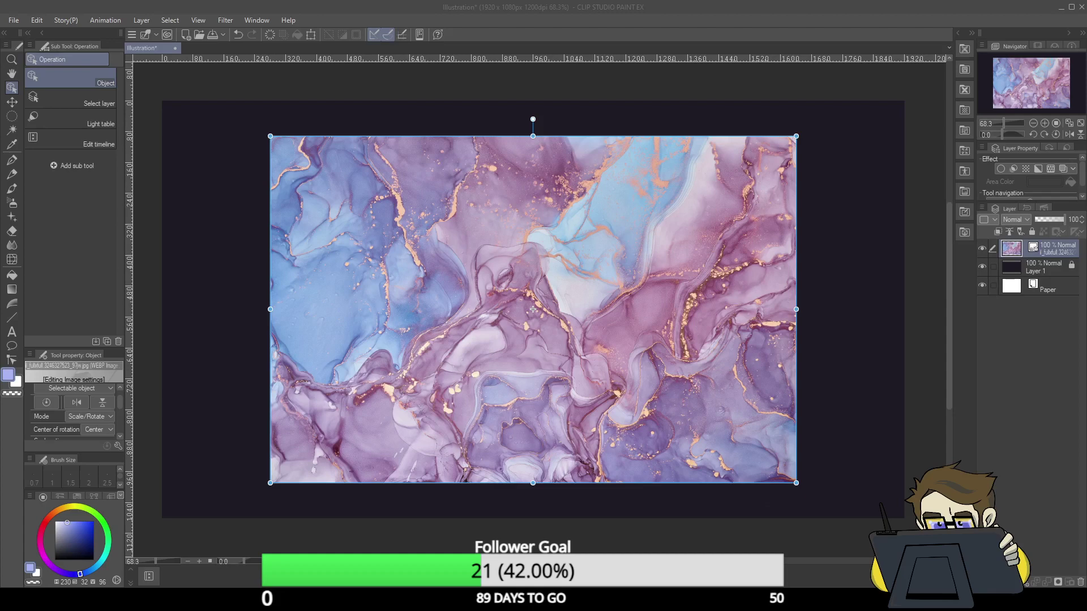
key(Return)
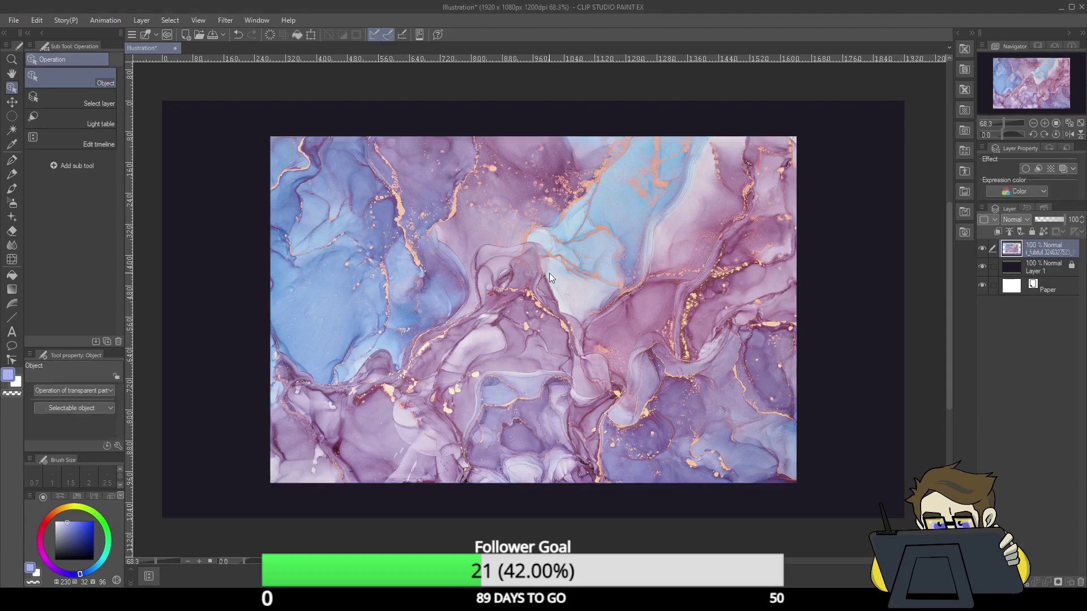
- Scale the marble image from opposite corners so that it covers the entire canvas, and apply the transformation
mouse_move(721, 201)
mouse_down()
mouse_move(712, 225)
mouse_move(682, 202)
mouse_move(719, 205)
mouse_up()
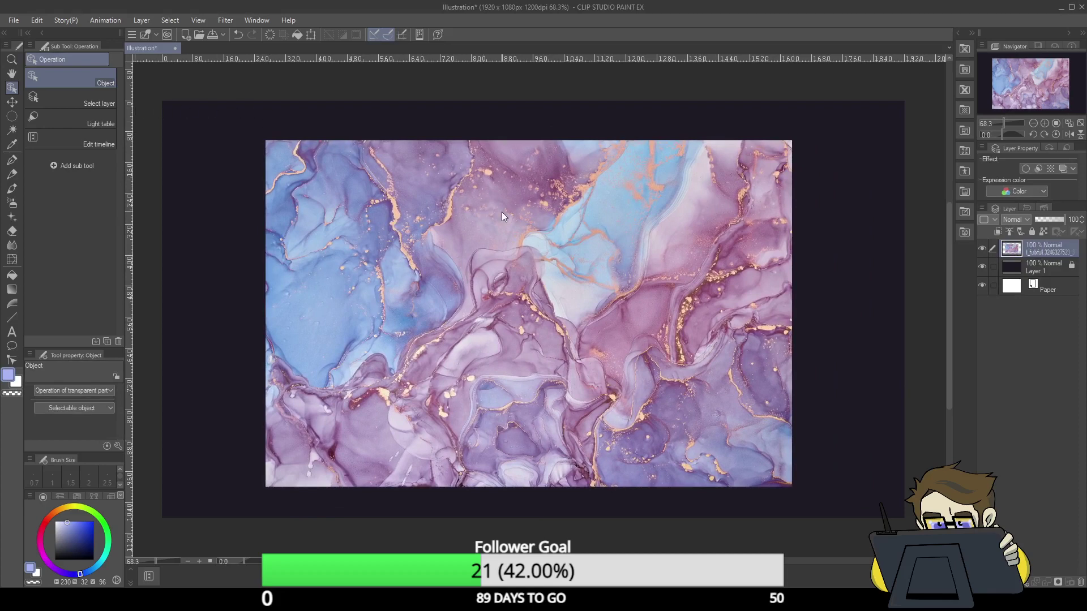
click(311, 34)
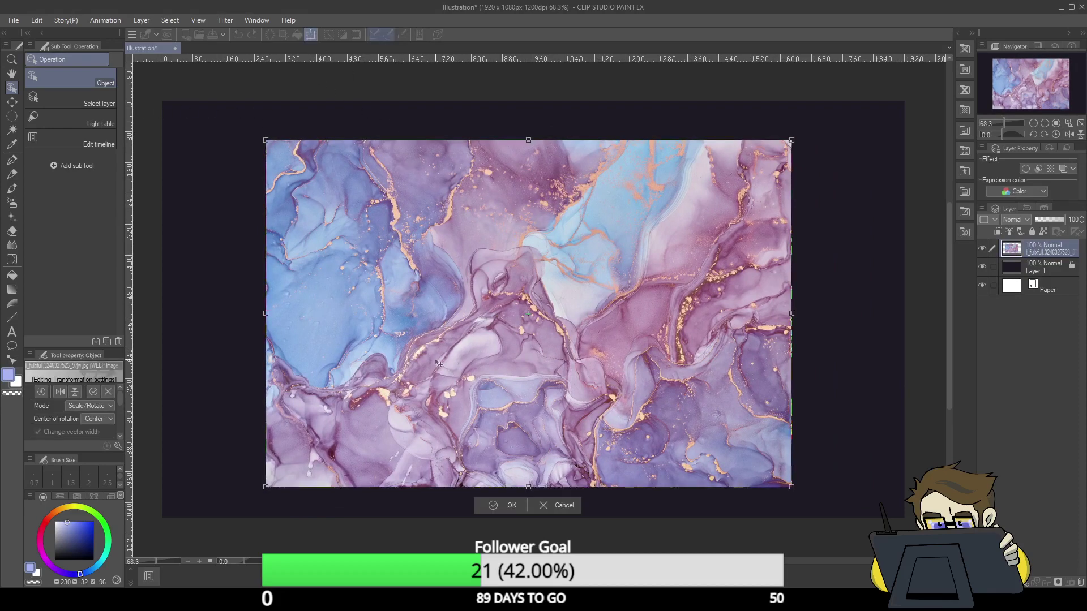
drag(266, 139, 161, 101)
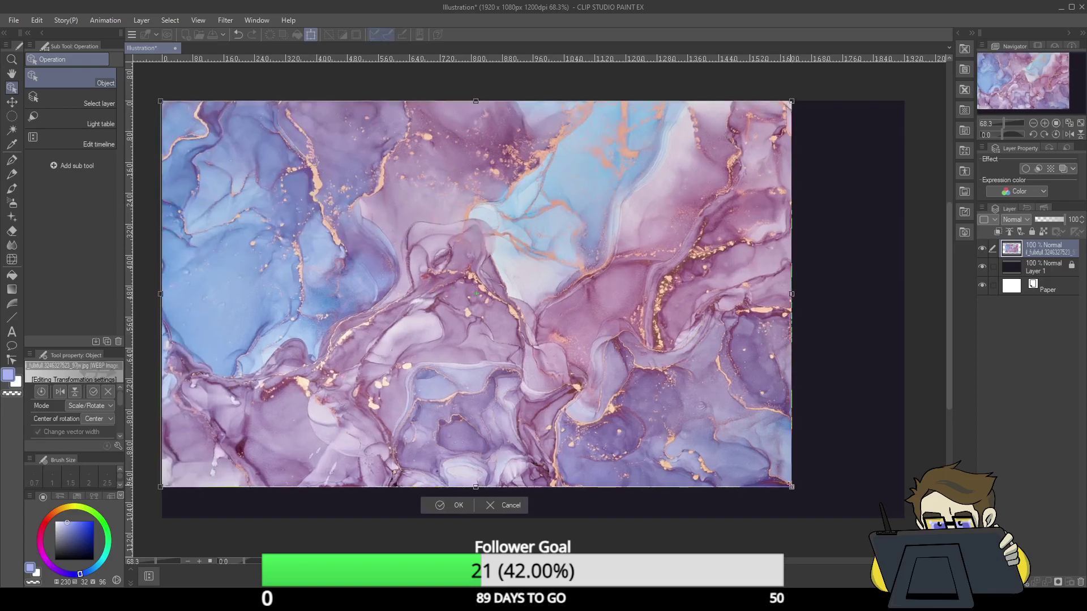
drag(791, 486, 913, 519)
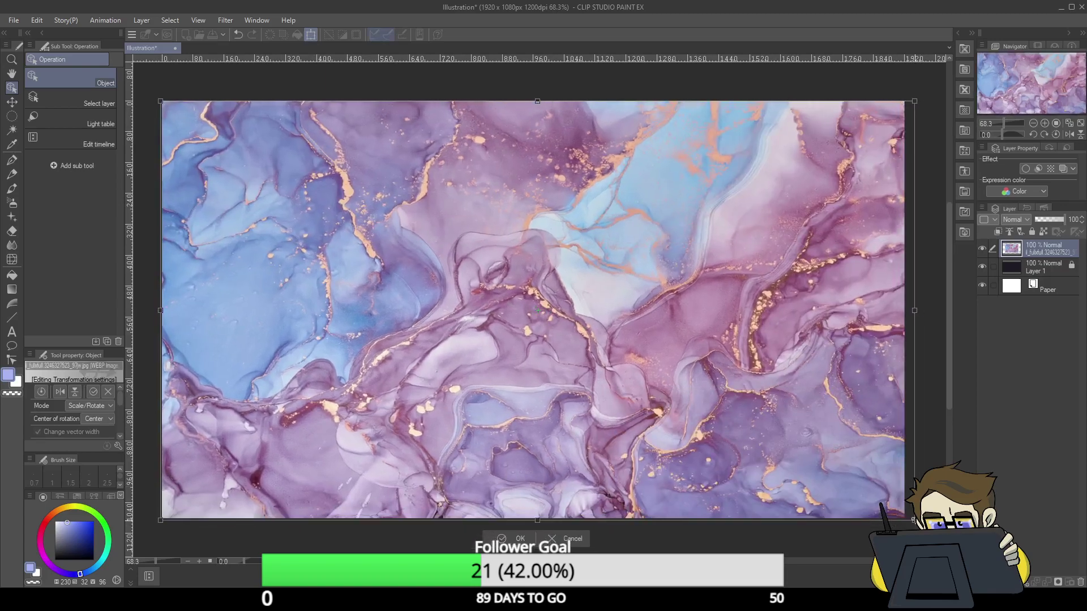
click(517, 542)
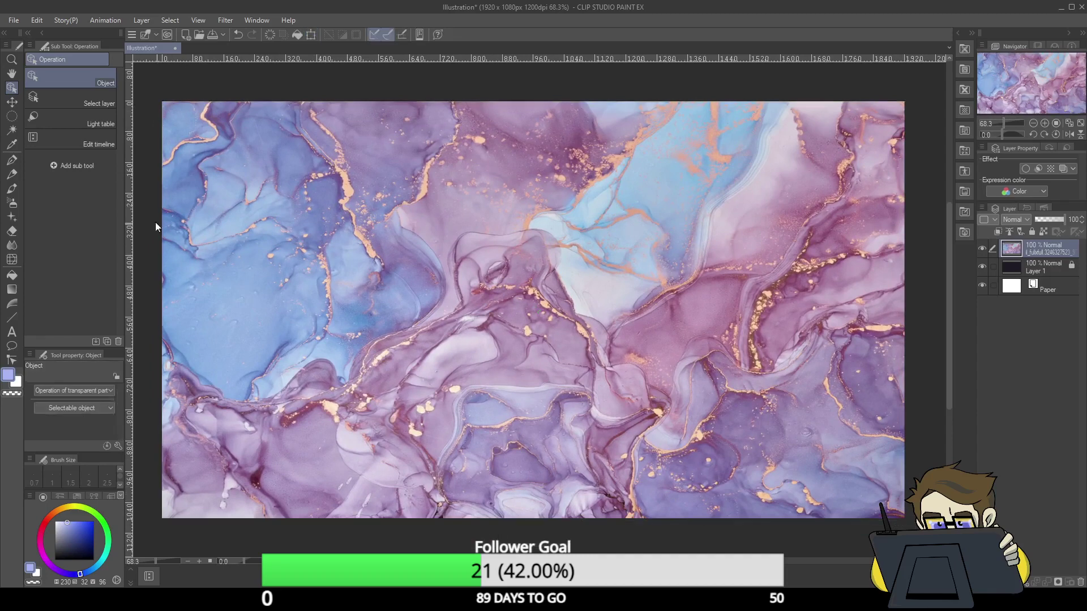
- Make a large circular selection on the right half of the marble image and delete everything outside it
click(11, 116)
drag(281, 128, 872, 506)
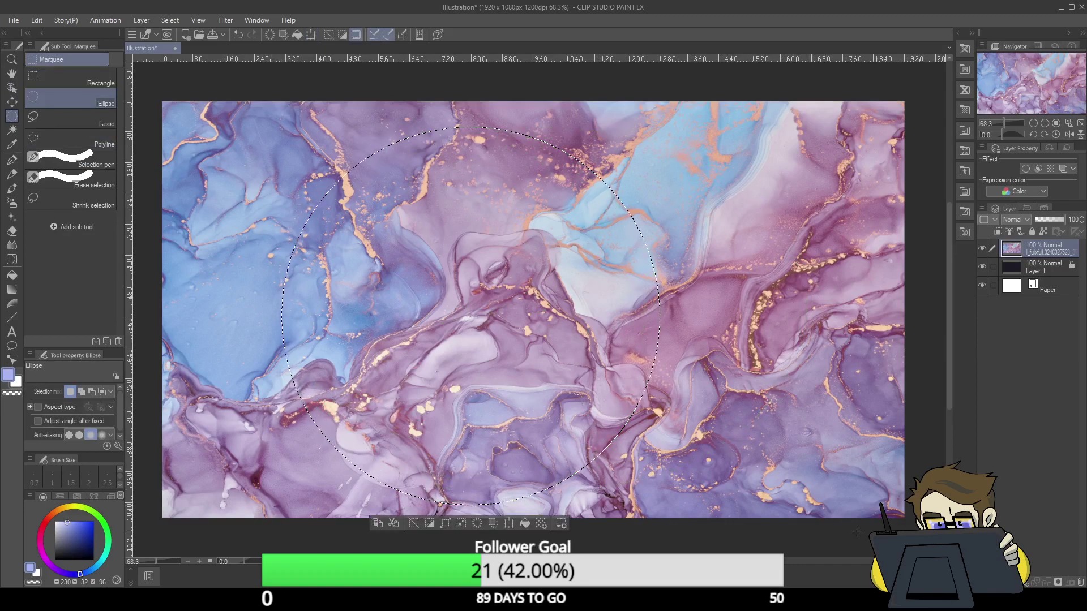
click(413, 522)
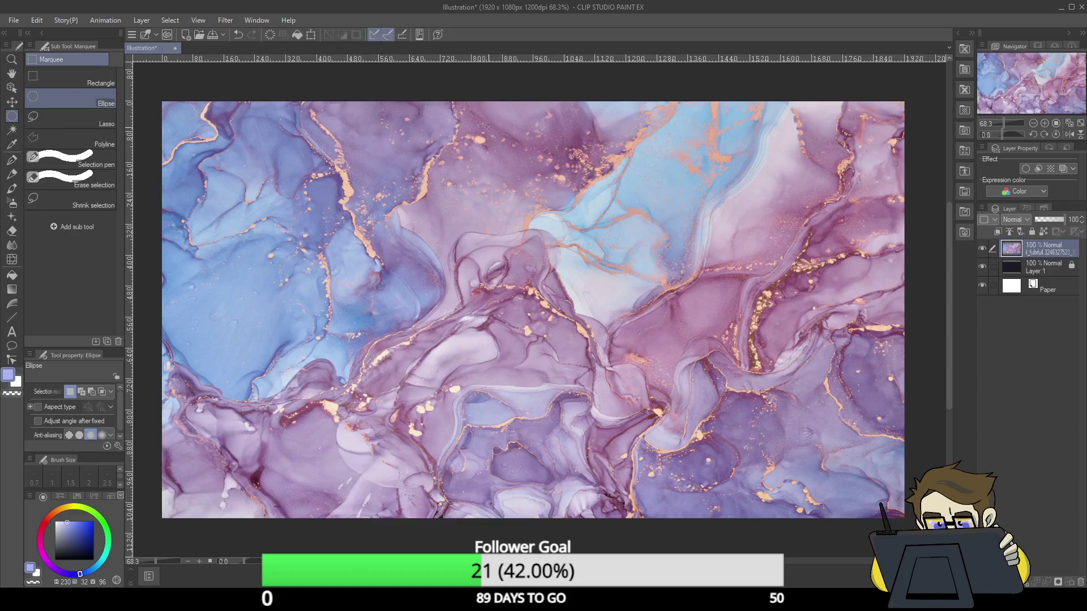
drag(482, 109, 881, 510)
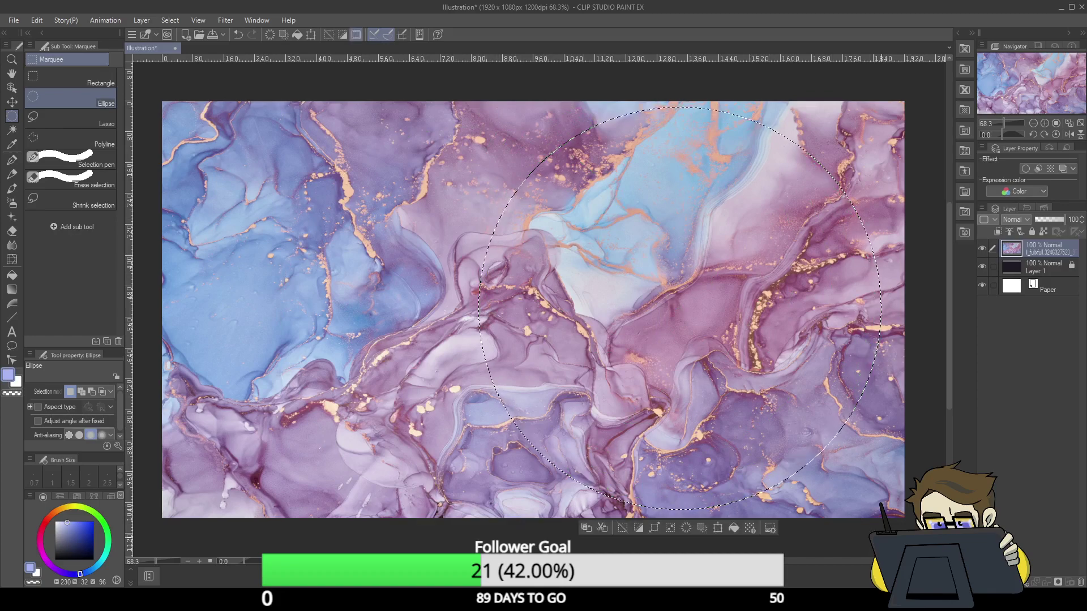
click(639, 528)
key(Delete)
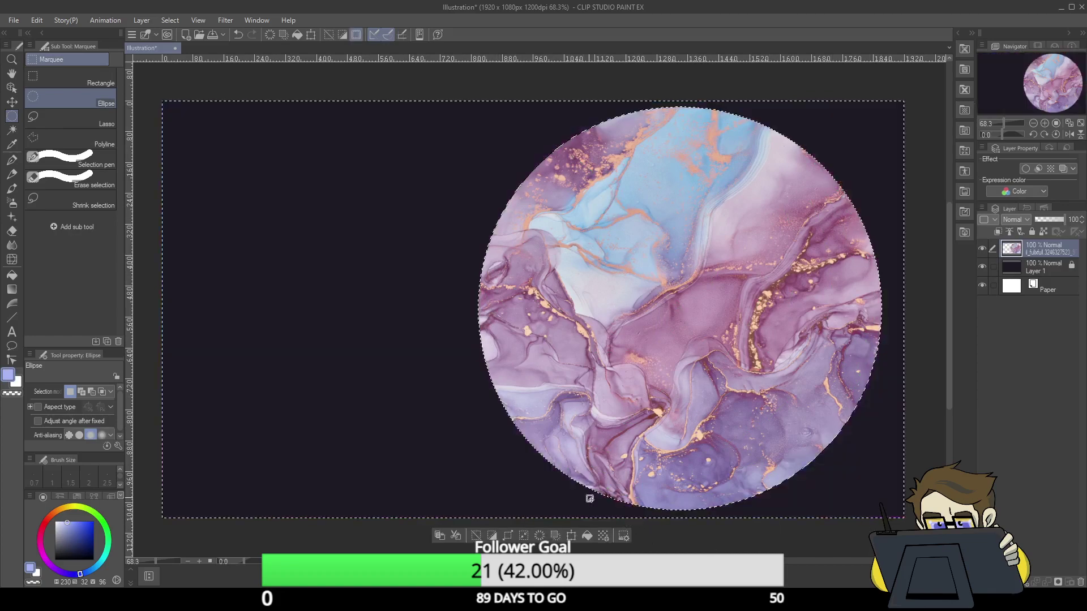
- Invert the selection back to the circle, give its marble pattern a bulging sphere-like distortion, and deselect
click(492, 536)
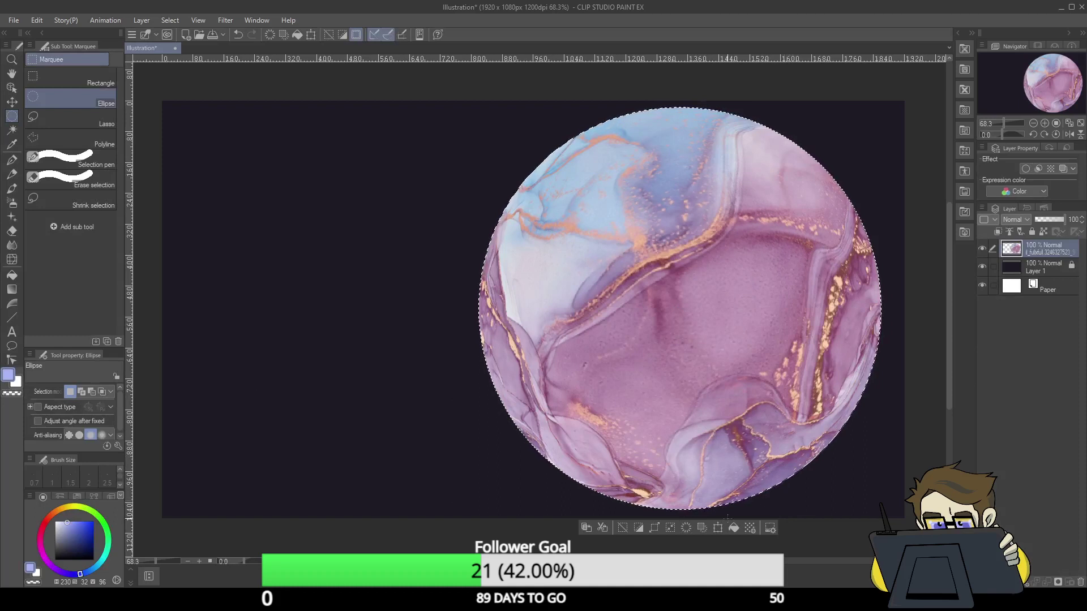
click(623, 531)
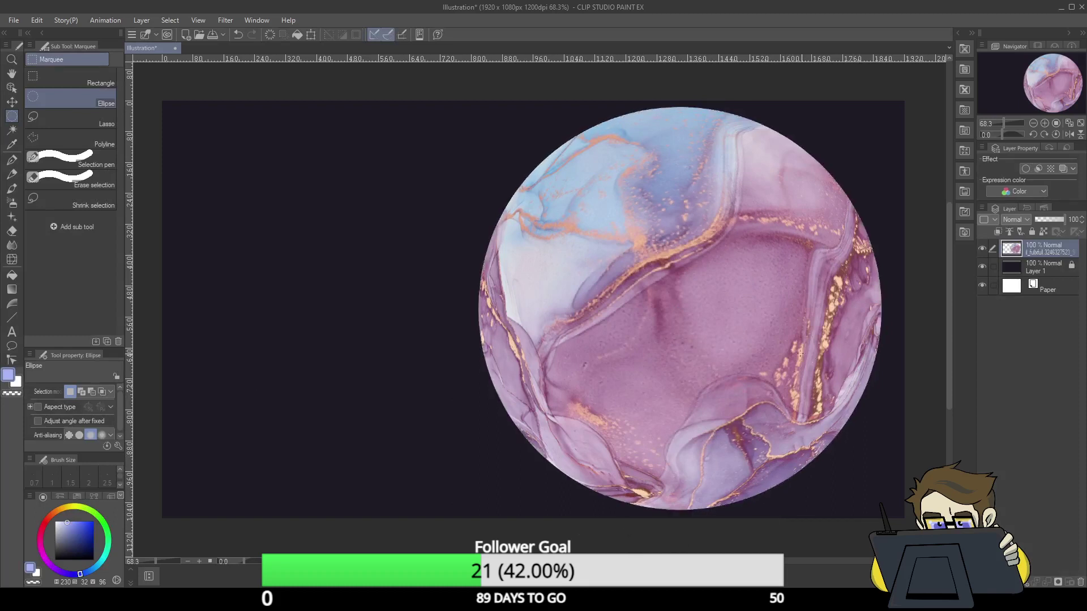
click(311, 35)
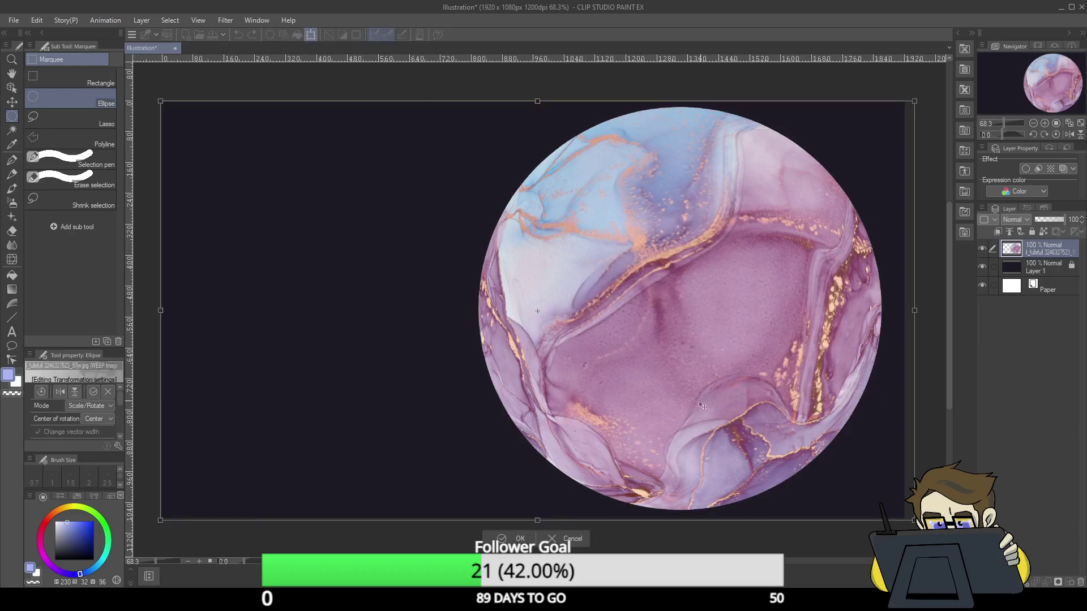
click(520, 539)
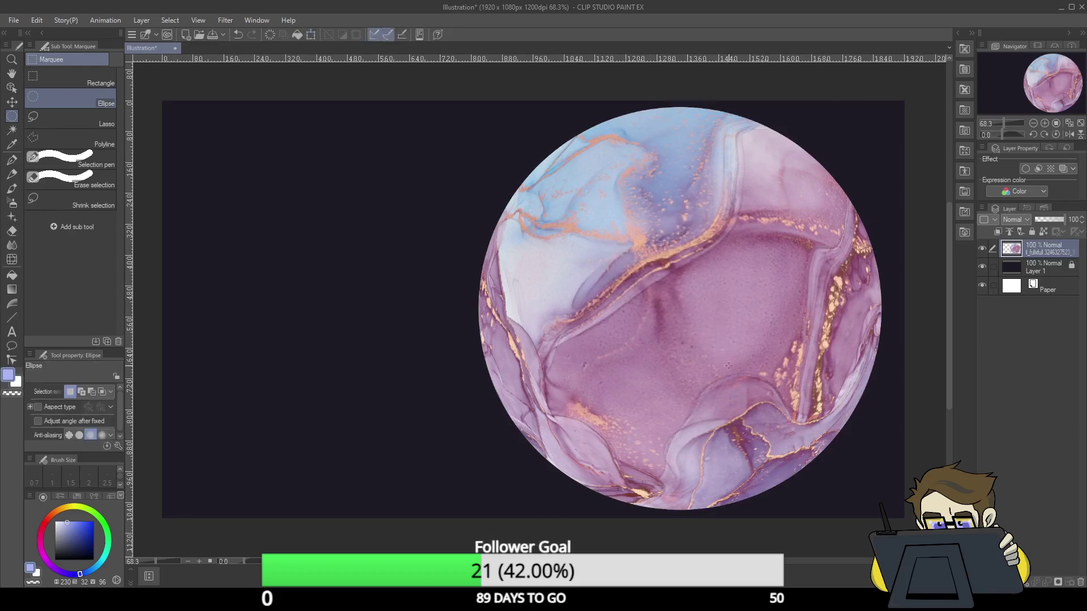
- Try moving the marble circle up toward the canvas's upper edge
key(k)
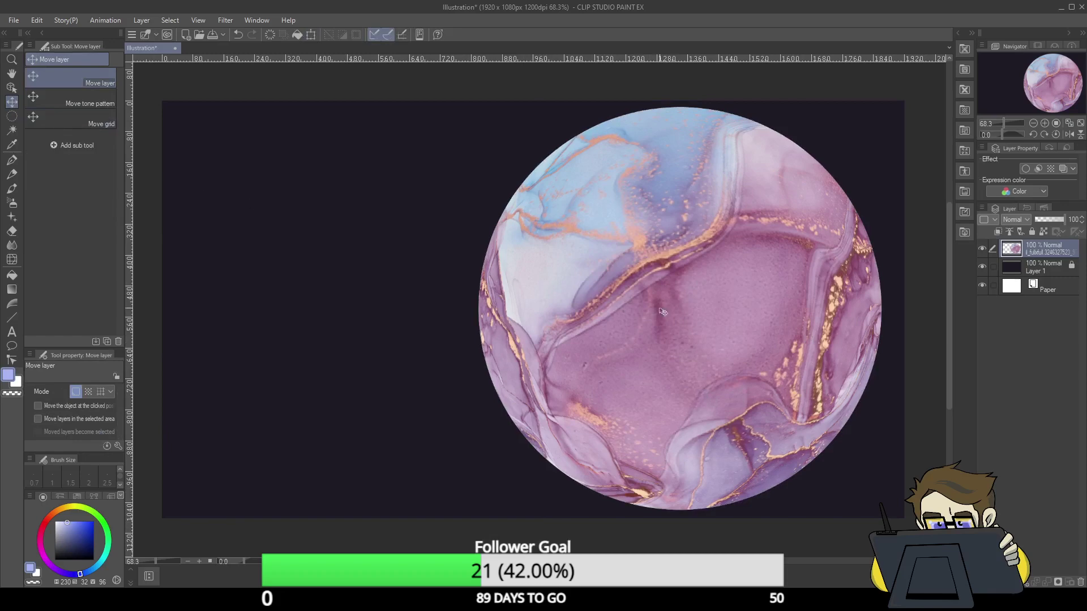
drag(673, 319, 663, 281)
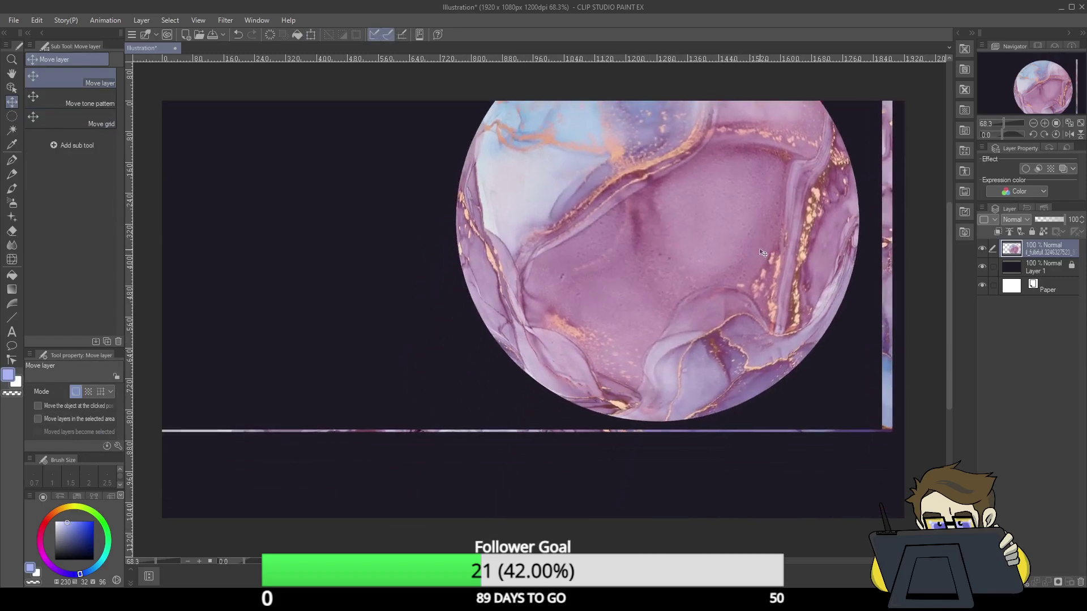
drag(777, 274, 816, 385)
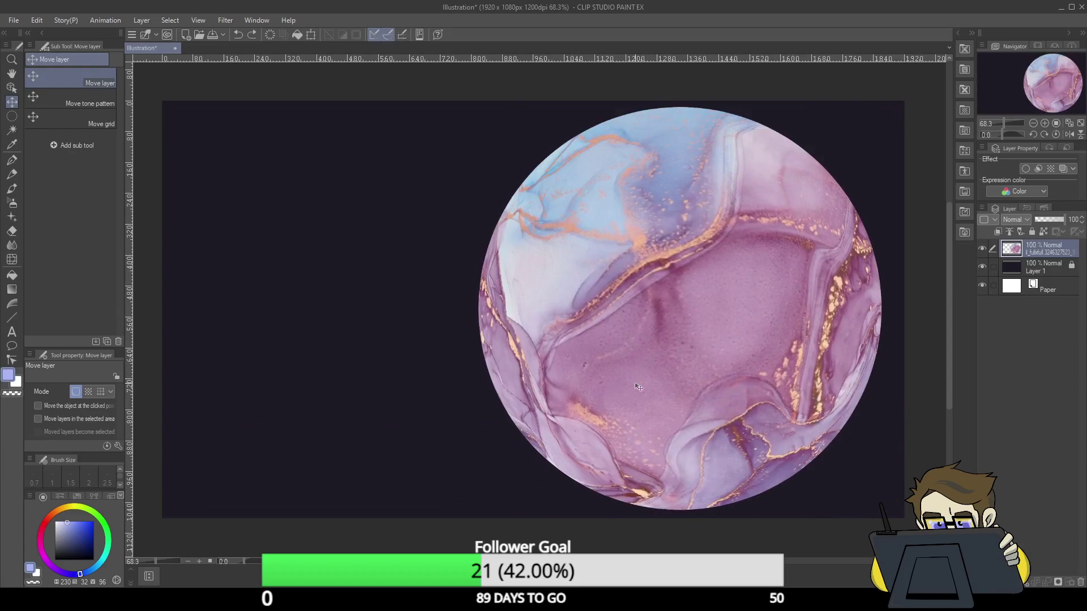
key(ctrl+shift+d)
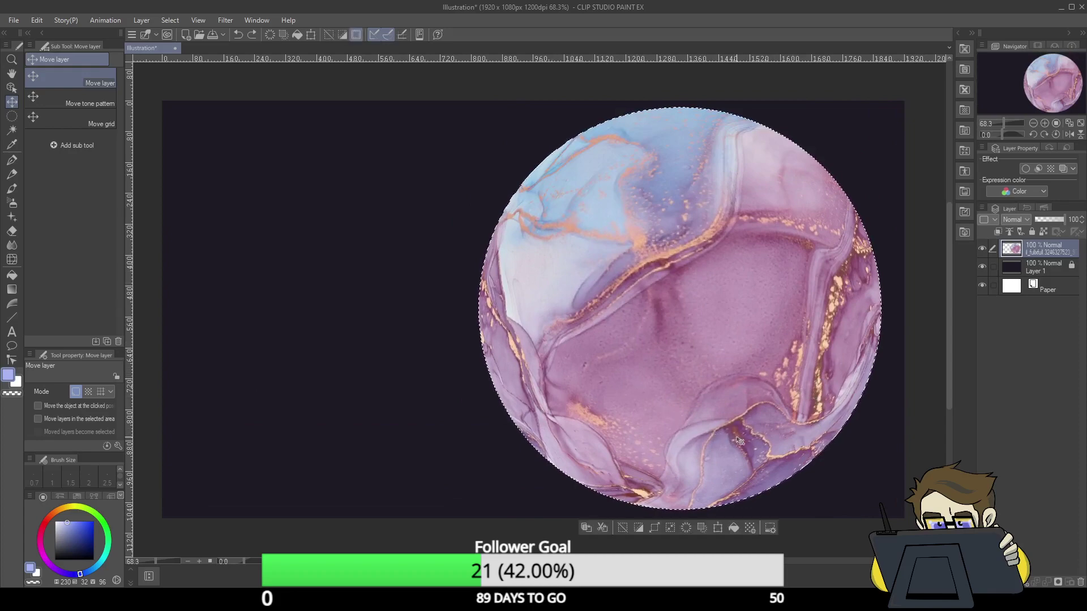
click(638, 528)
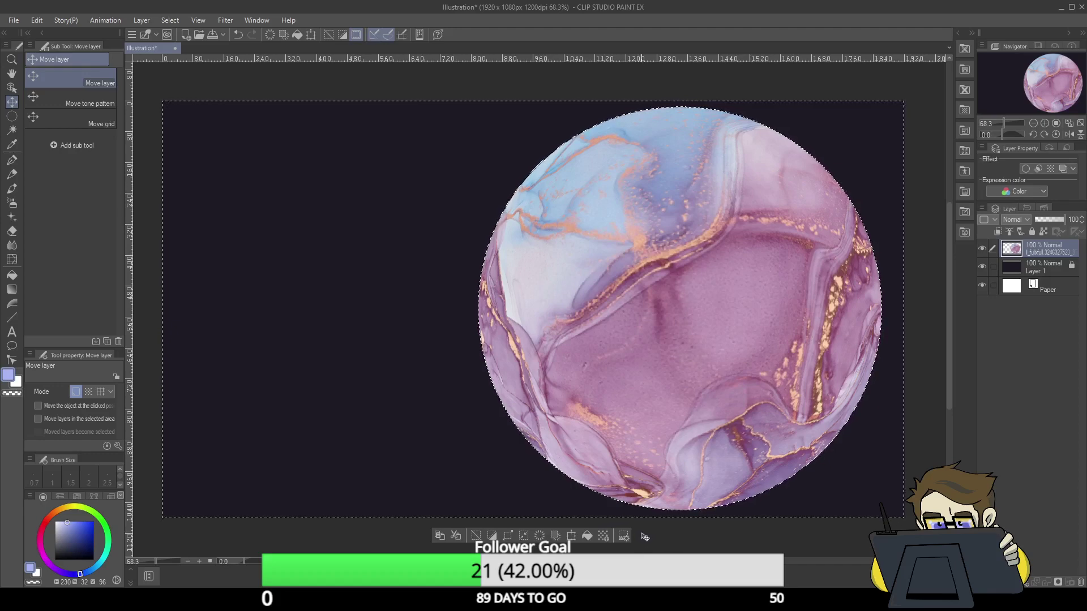
click(476, 536)
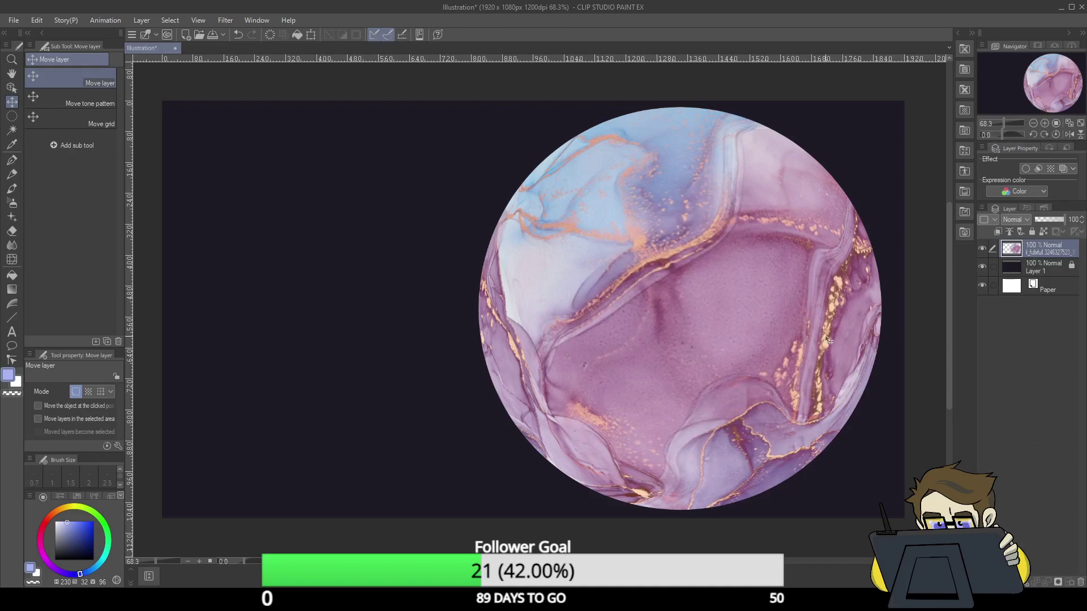
- Scale the marble circle proportionally to about three quarters of its size, reposition it right of the canvas's middle, and apply the transformation
mouse_move(800, 363)
mouse_down()
mouse_move(670, 386)
mouse_move(714, 337)
mouse_move(795, 362)
mouse_move(905, 359)
mouse_move(795, 350)
mouse_up()
click(312, 35)
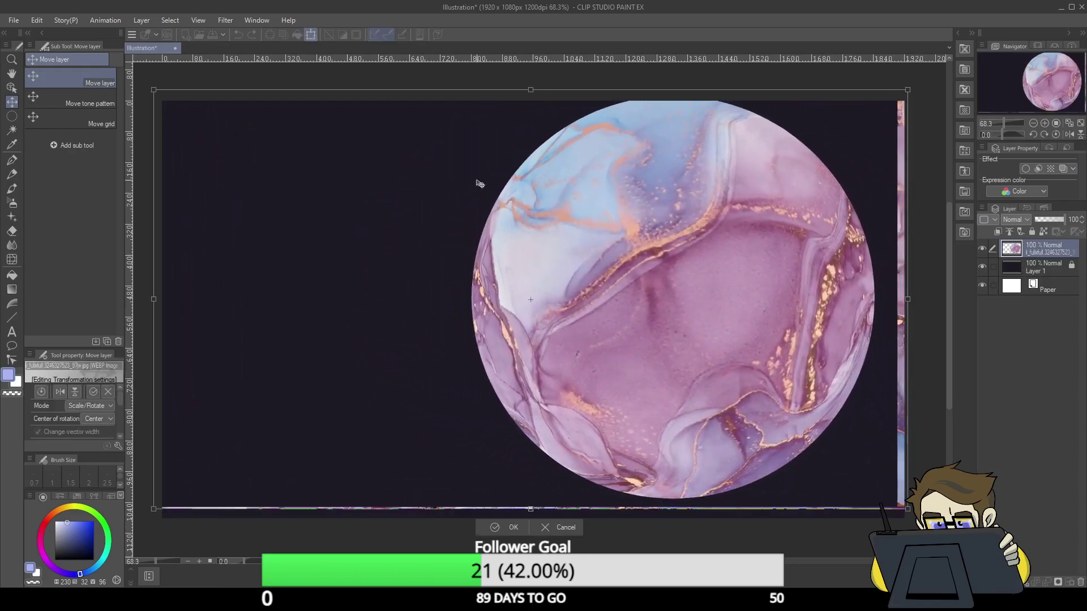
drag(908, 90, 808, 172)
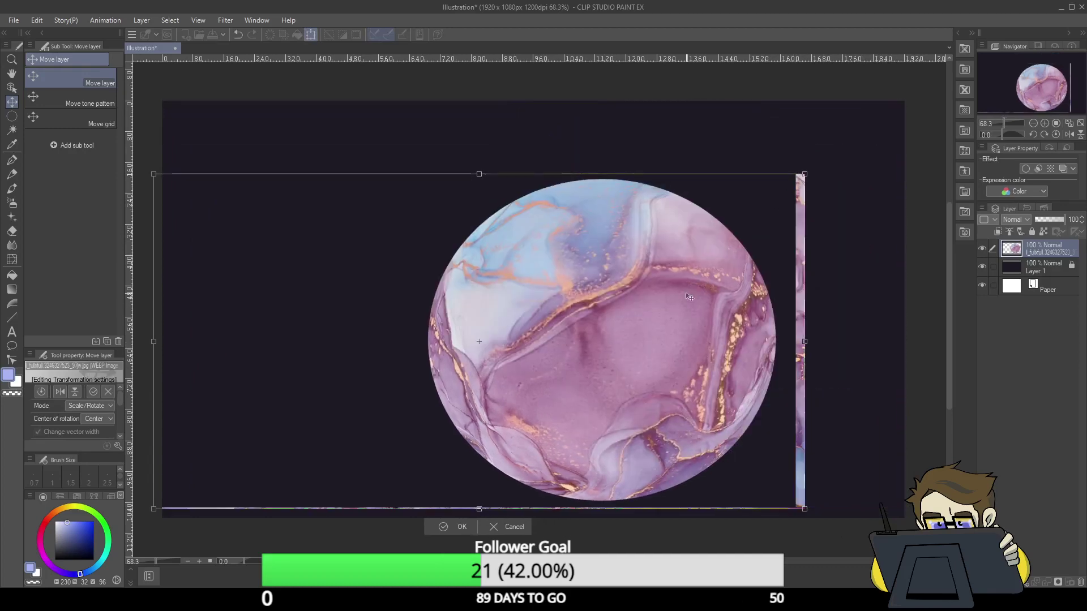
drag(690, 297, 728, 251)
drag(757, 289, 715, 198)
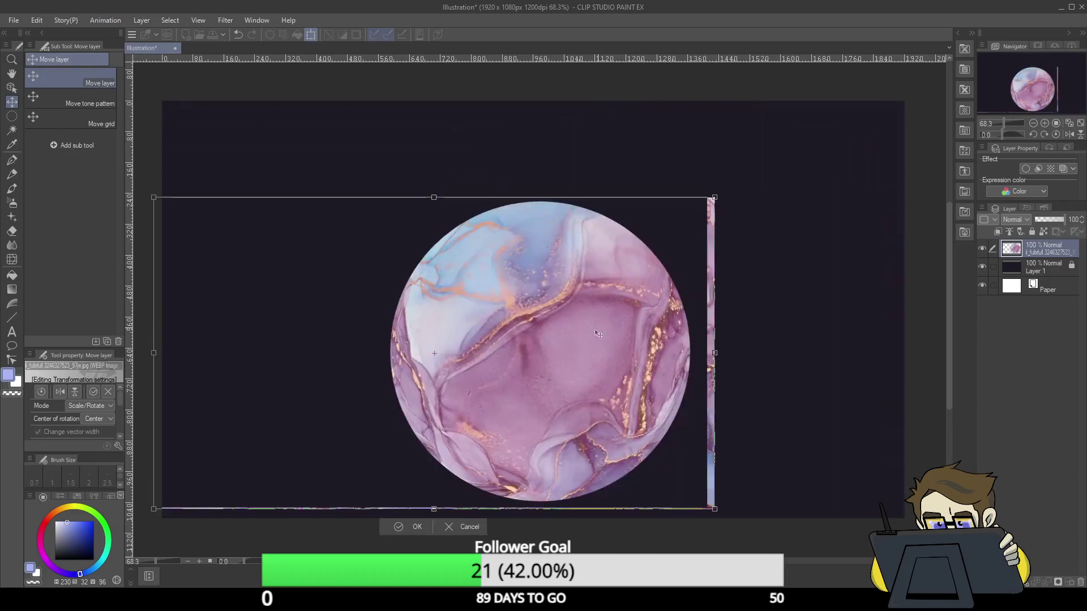
drag(598, 334, 666, 264)
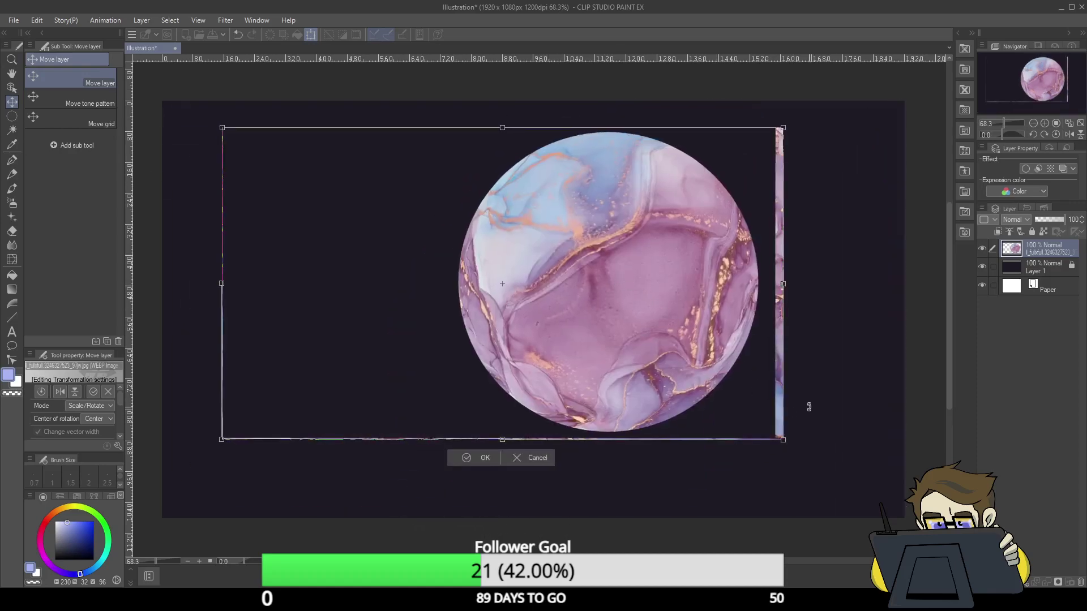
click(477, 460)
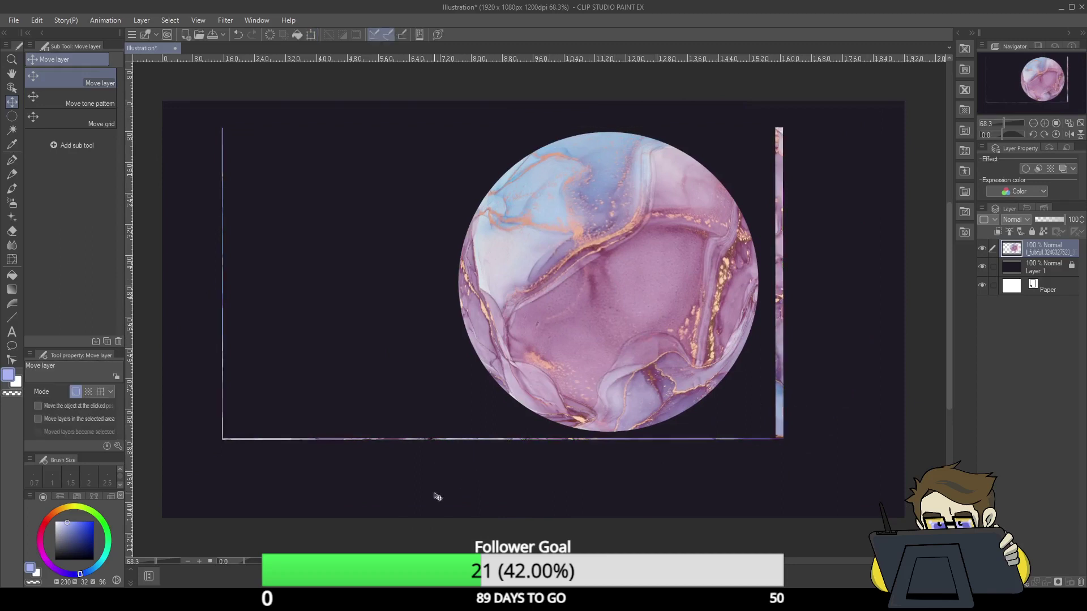
- Erase the leftover marble strips around the circle with the Hard eraser and nudge the circle slightly down and left
click(13, 231)
mouse_move(223, 128)
mouse_down()
mouse_move(221, 280)
mouse_move(243, 476)
mouse_move(226, 382)
mouse_move(232, 478)
mouse_move(233, 449)
mouse_move(288, 437)
mouse_move(581, 448)
mouse_move(529, 442)
mouse_move(793, 430)
mouse_move(774, 417)
mouse_move(783, 323)
mouse_move(769, 113)
mouse_up()
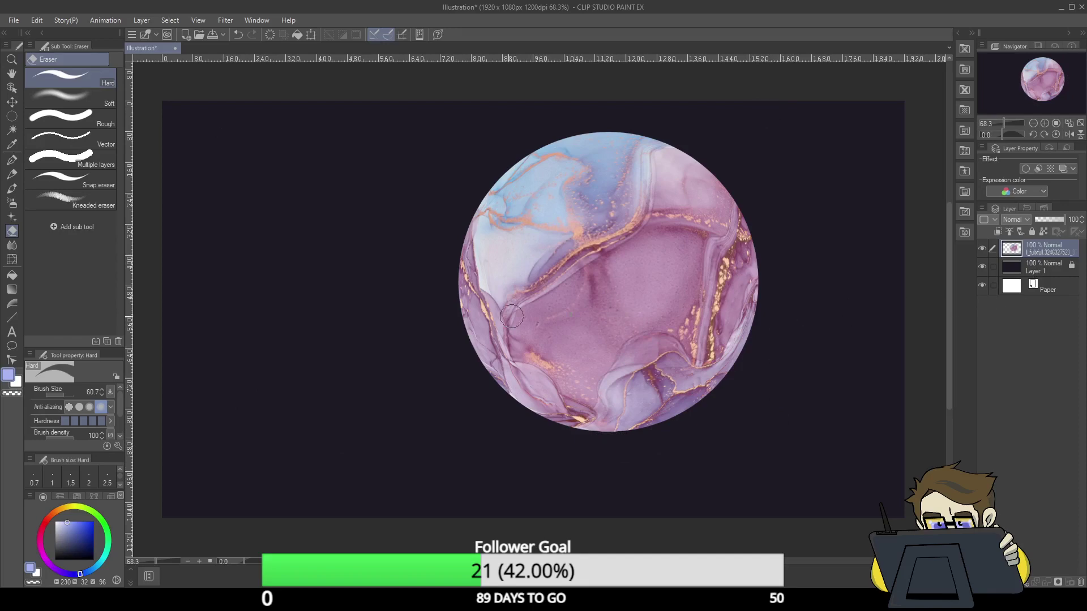
click(12, 103)
drag(632, 299, 625, 312)
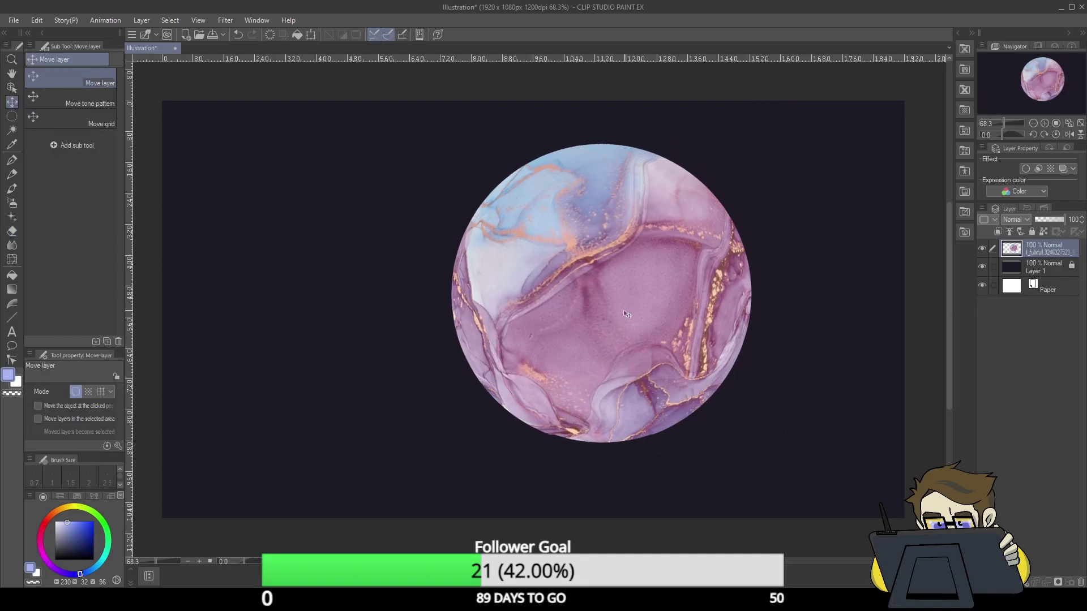
click(311, 34)
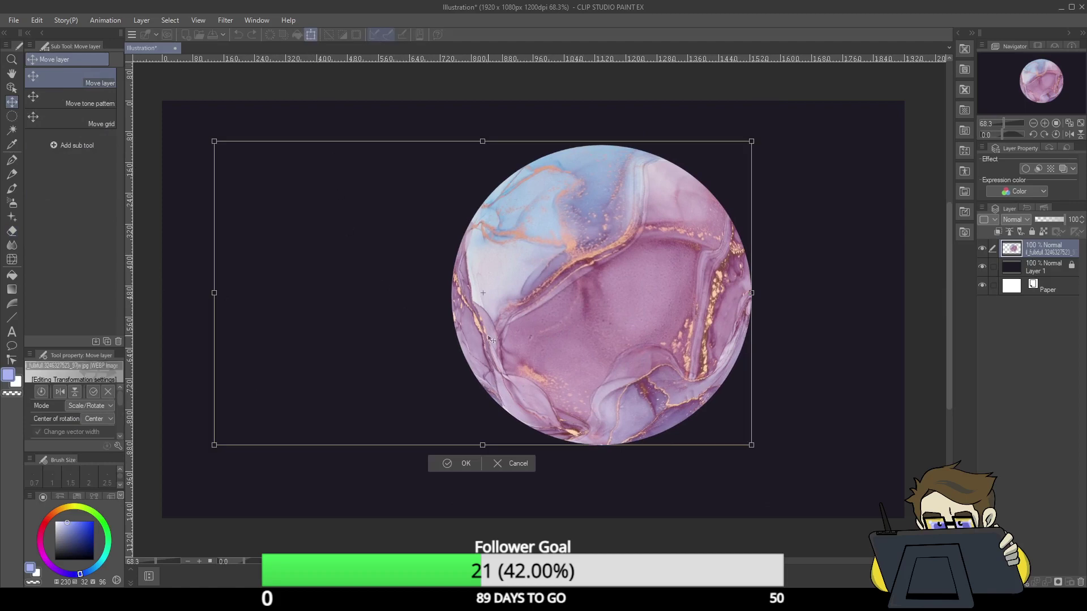
click(466, 464)
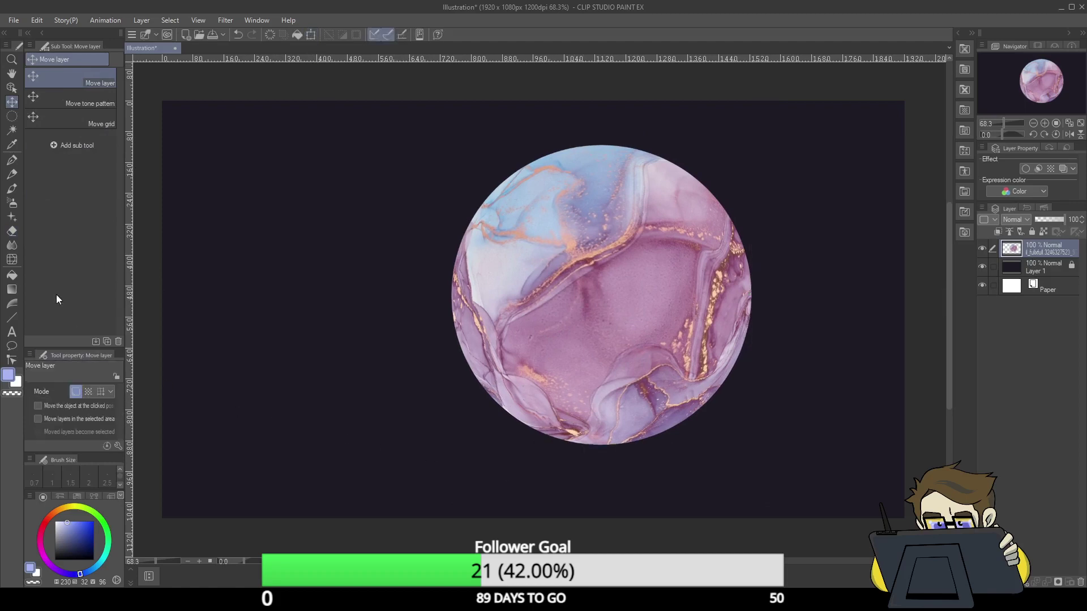
- Try to isolate the area outside the marble circle by lassoing around it and inverting the selection
key(e)
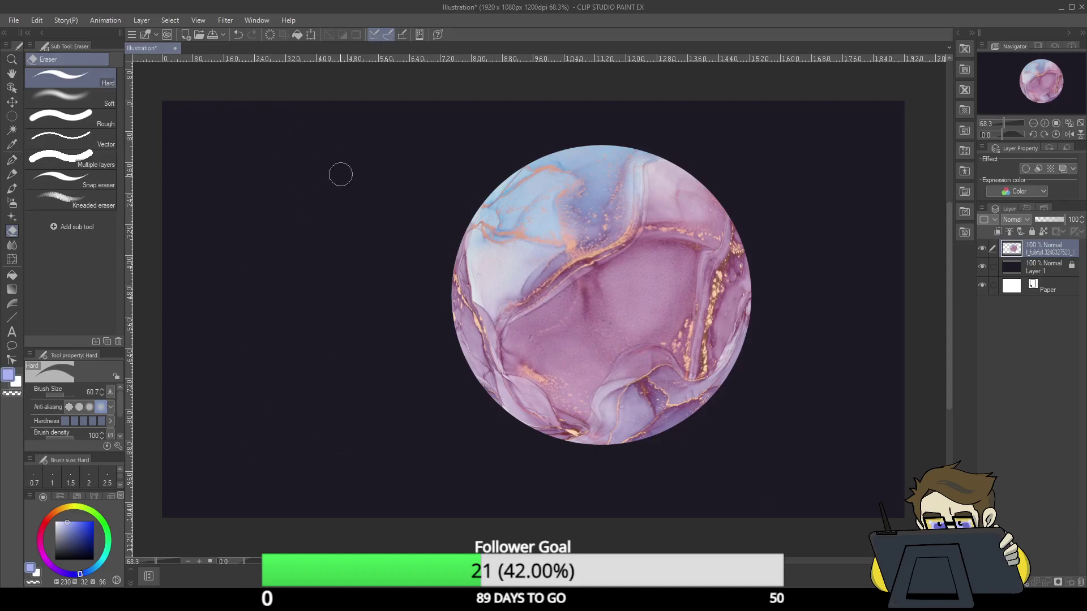
key(m)
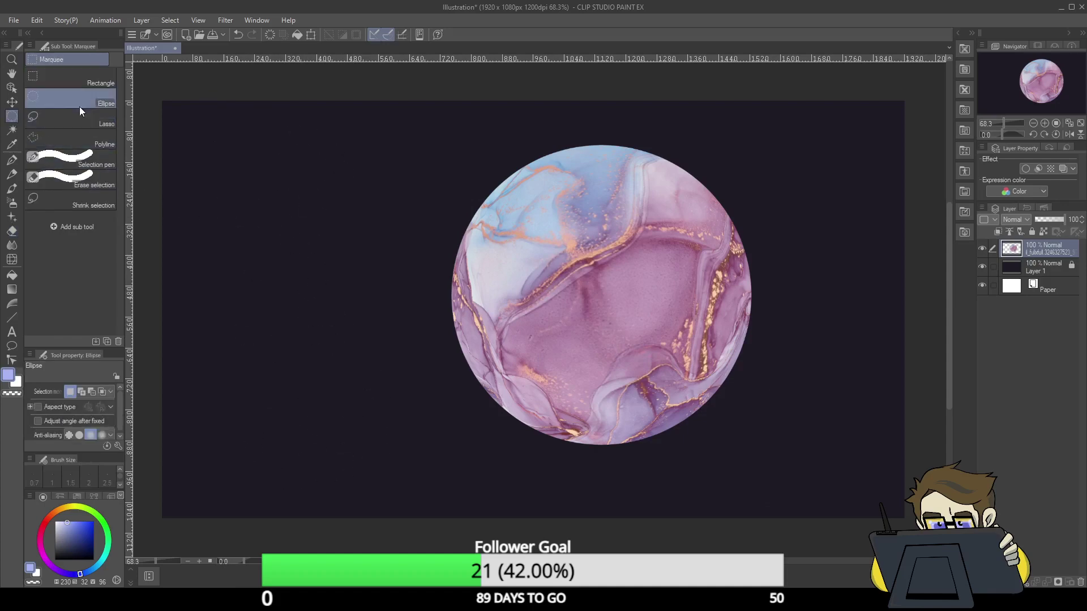
click(92, 123)
mouse_move(555, 116)
mouse_down()
mouse_move(378, 330)
mouse_move(670, 495)
mouse_move(469, 148)
mouse_up()
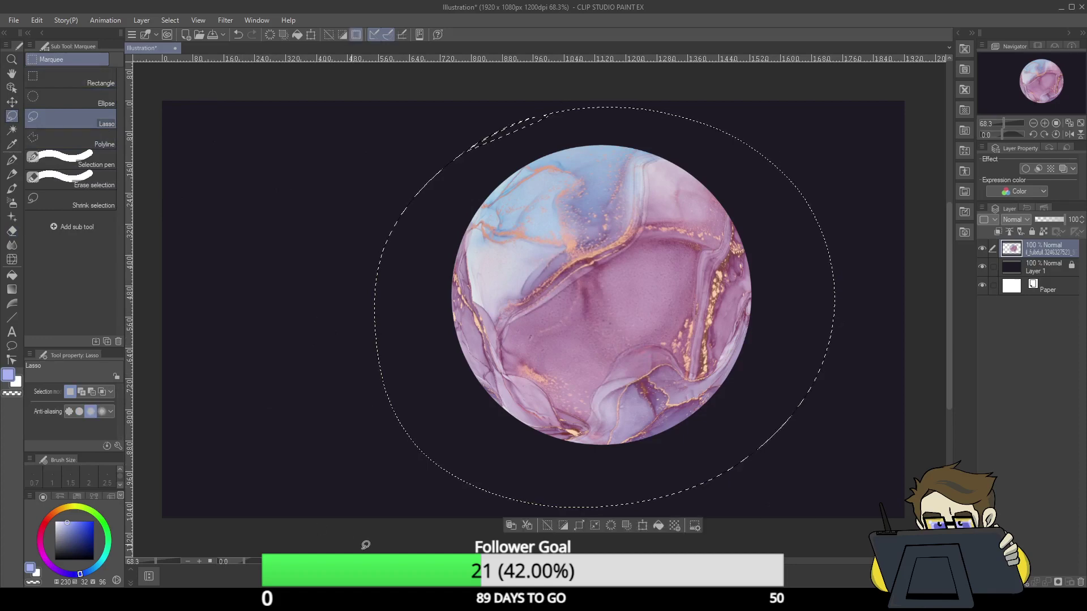
click(547, 528)
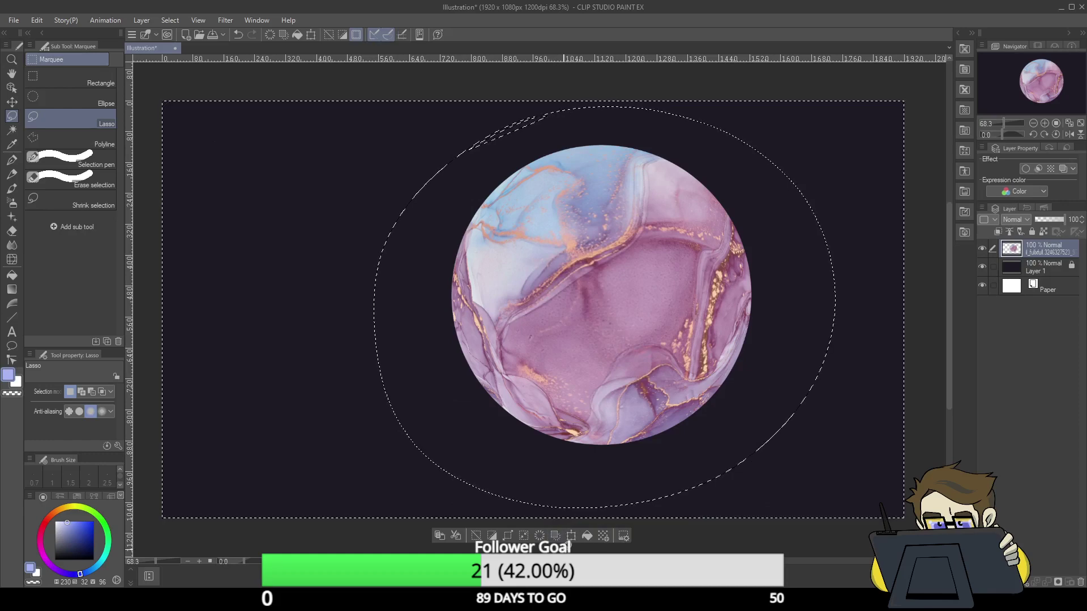
key(ctrl+d)
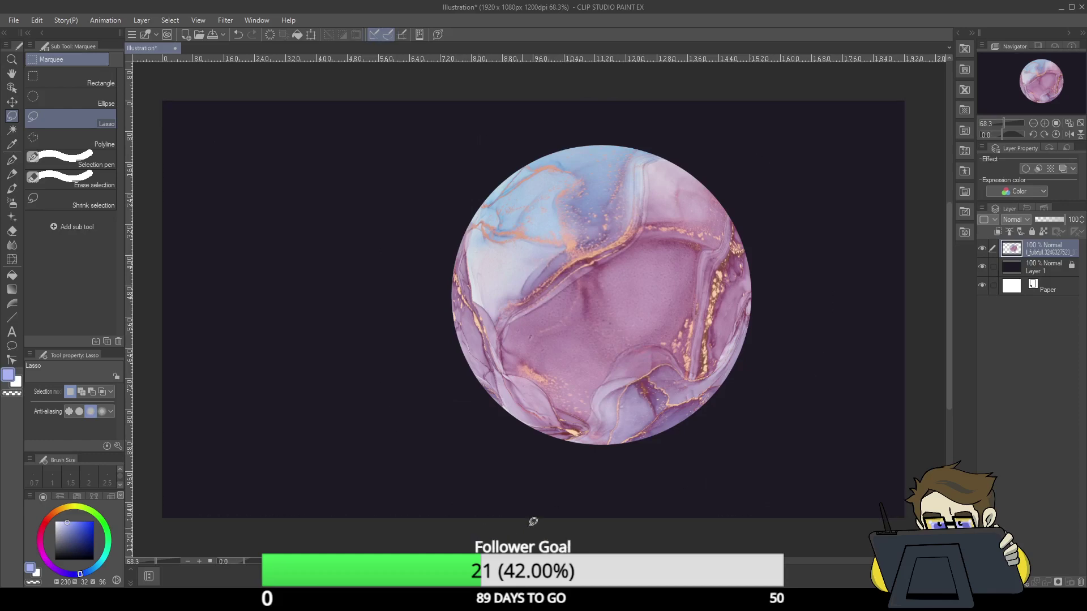
- Lasso the marble circle, scale it down to just under half its size, and place it in the canvas's lower right area
click(11, 102)
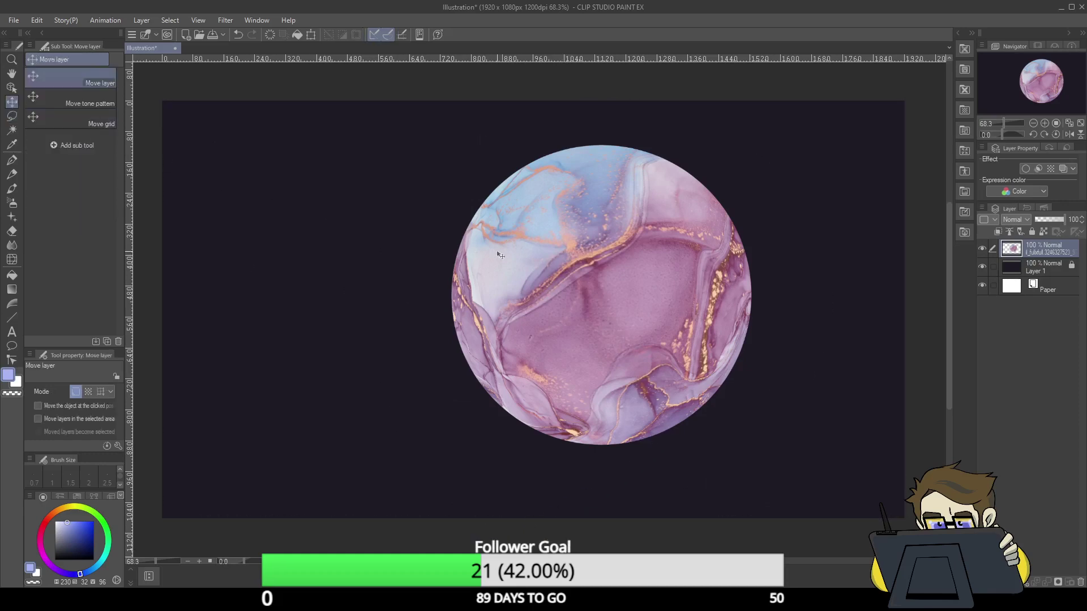
drag(585, 290, 552, 303)
key(m)
mouse_move(524, 134)
mouse_down()
mouse_move(398, 202)
mouse_move(753, 223)
mouse_move(459, 139)
mouse_up()
key(ctrl+t)
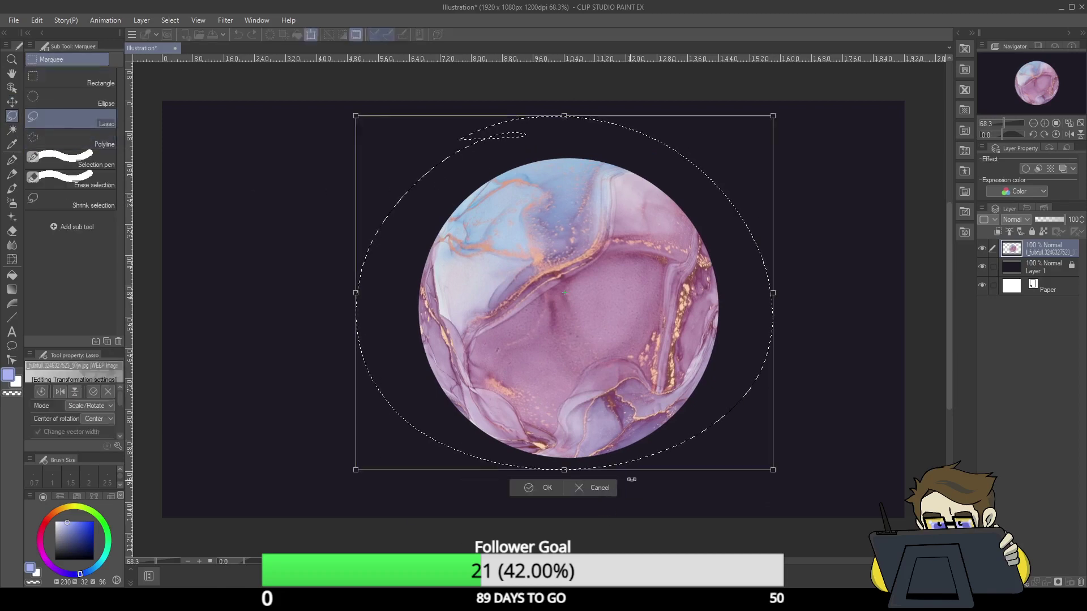
drag(766, 121, 552, 291)
drag(507, 357, 727, 336)
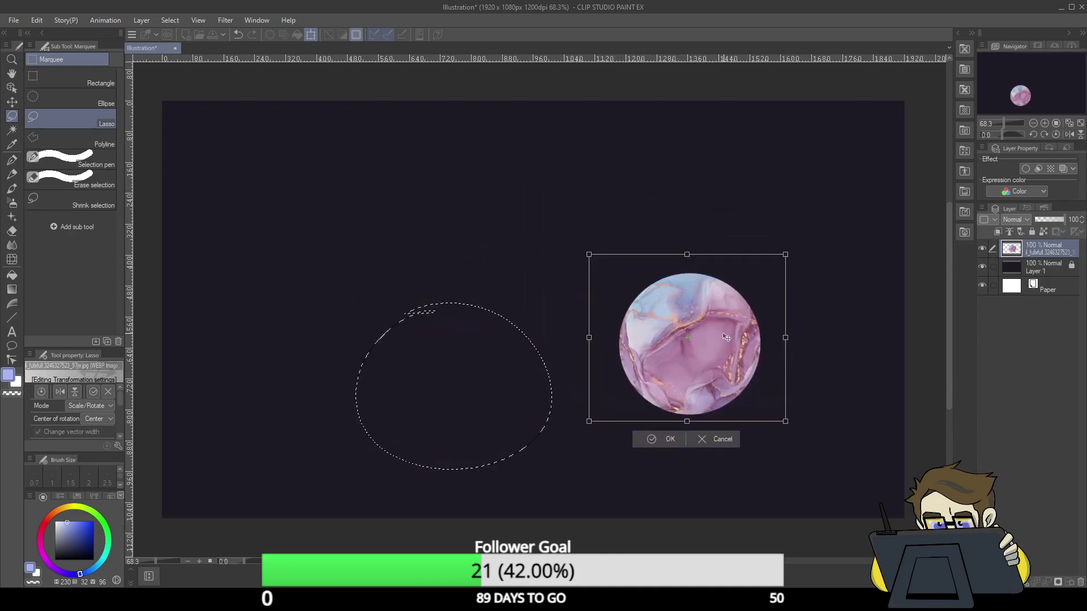
click(661, 440)
click(635, 441)
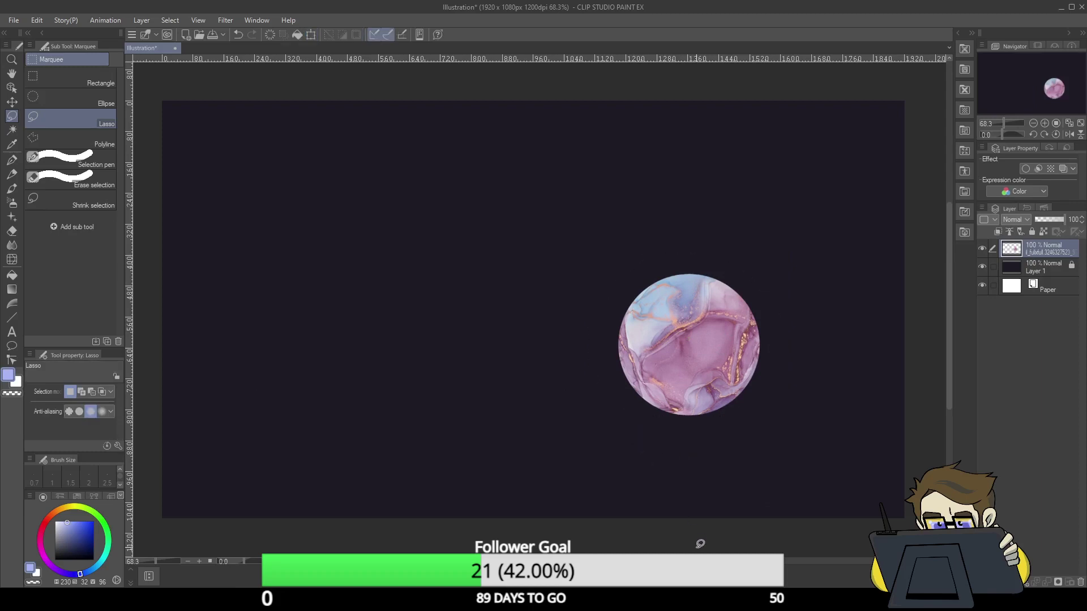
- Lock the marble layer's transparent pixels and paint a black G-pen shadow over the circle's lower right part
click(1044, 232)
click(12, 160)
click(54, 560)
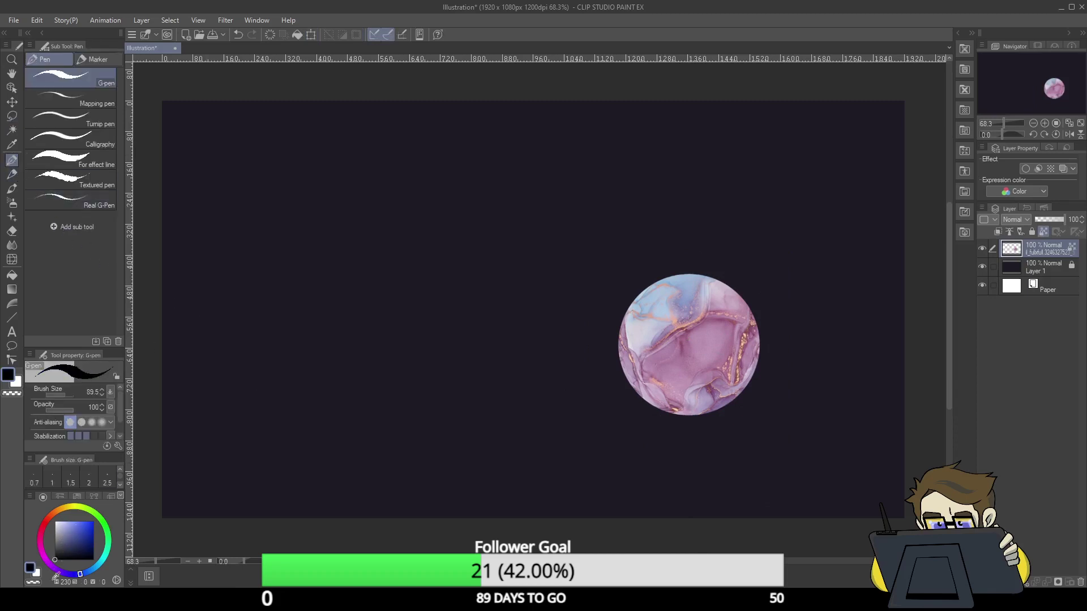
mouse_move(687, 419)
mouse_down()
mouse_move(678, 377)
mouse_move(700, 351)
mouse_move(750, 346)
mouse_move(762, 376)
mouse_move(731, 352)
mouse_move(709, 414)
mouse_move(695, 376)
mouse_move(740, 370)
mouse_move(708, 402)
mouse_move(676, 410)
mouse_move(680, 358)
mouse_move(724, 334)
mouse_up()
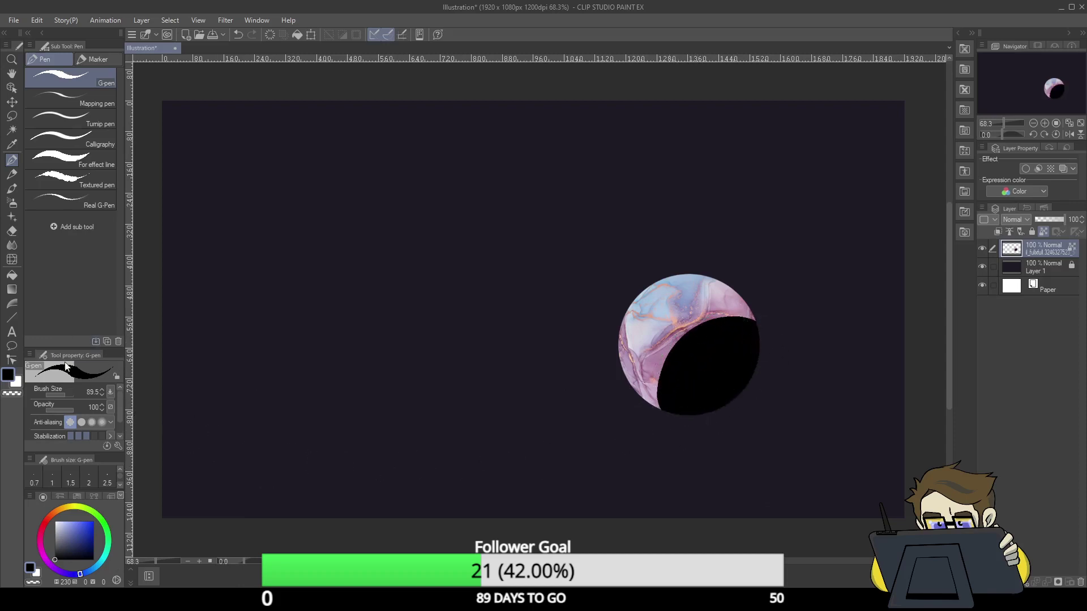
- Sample the dark background colour and repaint the shadow on the marble circle's lower right part with the G-pen
alt+click(664, 452)
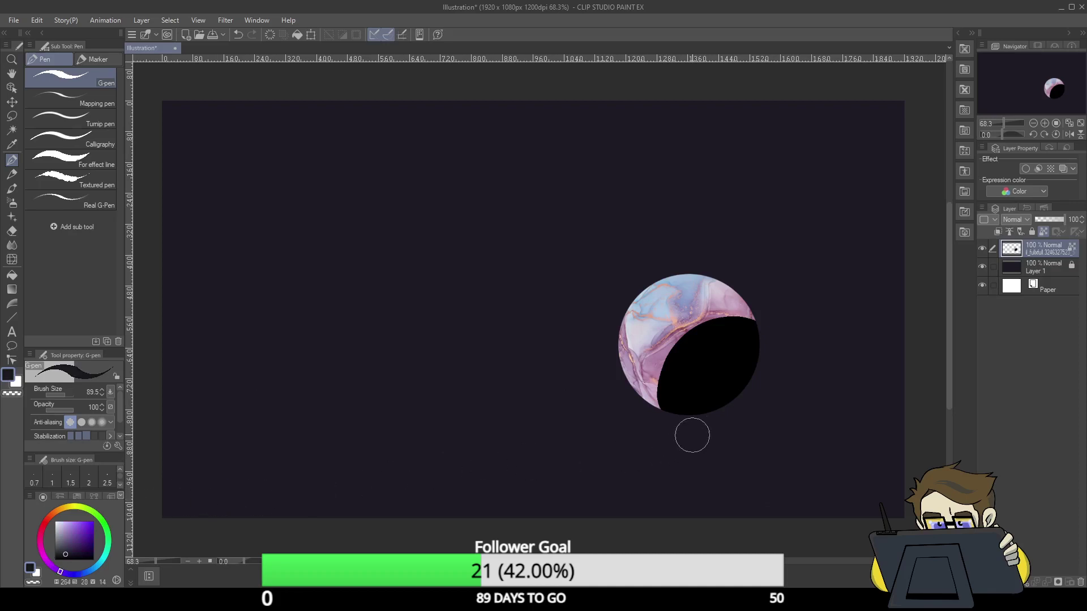
mouse_move(693, 437)
mouse_down()
mouse_move(753, 375)
mouse_move(705, 424)
mouse_move(692, 390)
mouse_move(757, 380)
mouse_move(689, 421)
mouse_move(730, 351)
mouse_move(748, 378)
mouse_move(690, 392)
mouse_move(720, 343)
mouse_move(723, 402)
mouse_move(687, 371)
mouse_up()
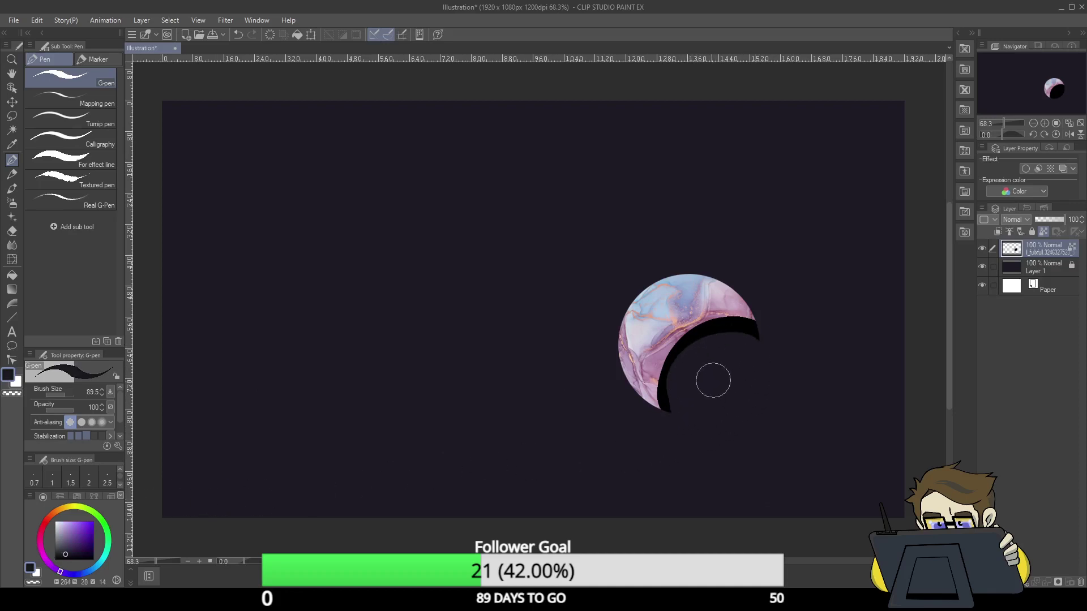
mouse_move(686, 421)
mouse_down()
mouse_move(698, 349)
mouse_move(762, 332)
mouse_move(719, 328)
mouse_move(690, 340)
mouse_move(668, 371)
mouse_move(671, 426)
mouse_move(657, 398)
mouse_move(686, 328)
mouse_move(733, 317)
mouse_move(755, 340)
mouse_up()
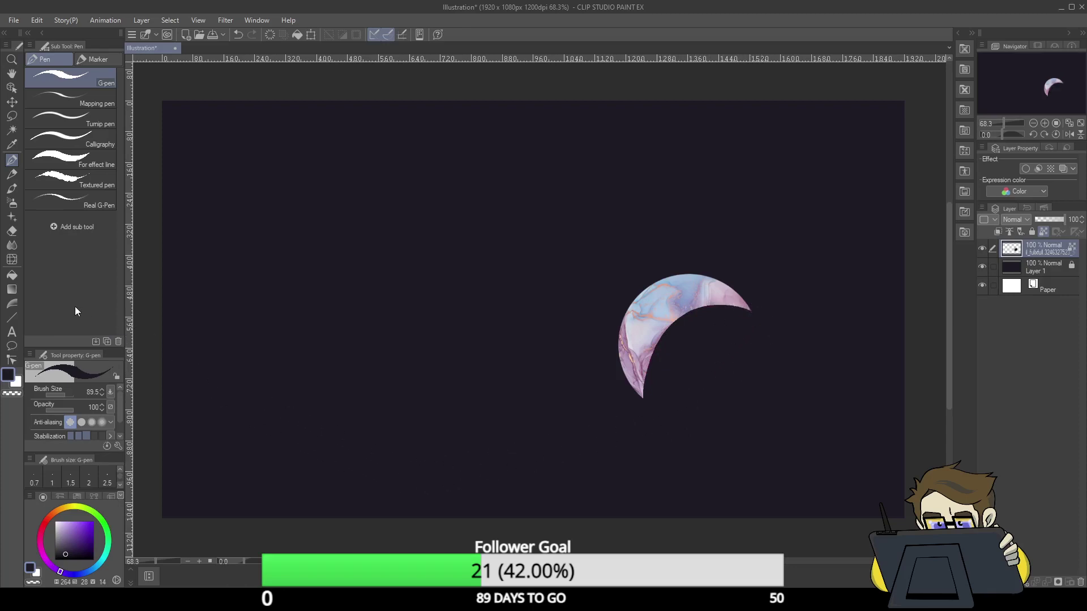
- Try to blur the marble crescent's lower tip, and undo the blur and the painted shadow
click(11, 245)
click(74, 98)
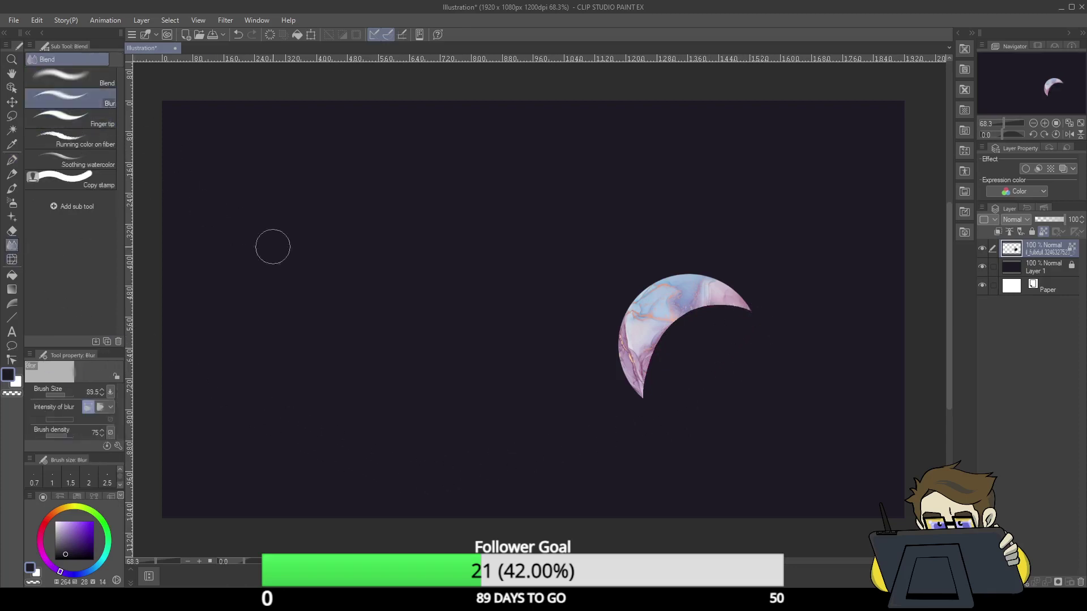
mouse_move(644, 389)
mouse_down()
mouse_move(655, 357)
mouse_move(649, 393)
mouse_move(664, 339)
mouse_move(650, 377)
mouse_move(696, 315)
mouse_move(676, 321)
mouse_move(749, 313)
mouse_move(655, 372)
mouse_move(667, 337)
mouse_move(630, 360)
mouse_move(664, 302)
mouse_move(628, 353)
mouse_move(726, 291)
mouse_move(641, 377)
mouse_up()
key(ctrl+z)
key(ctrl+z)
key(ctrl+z)
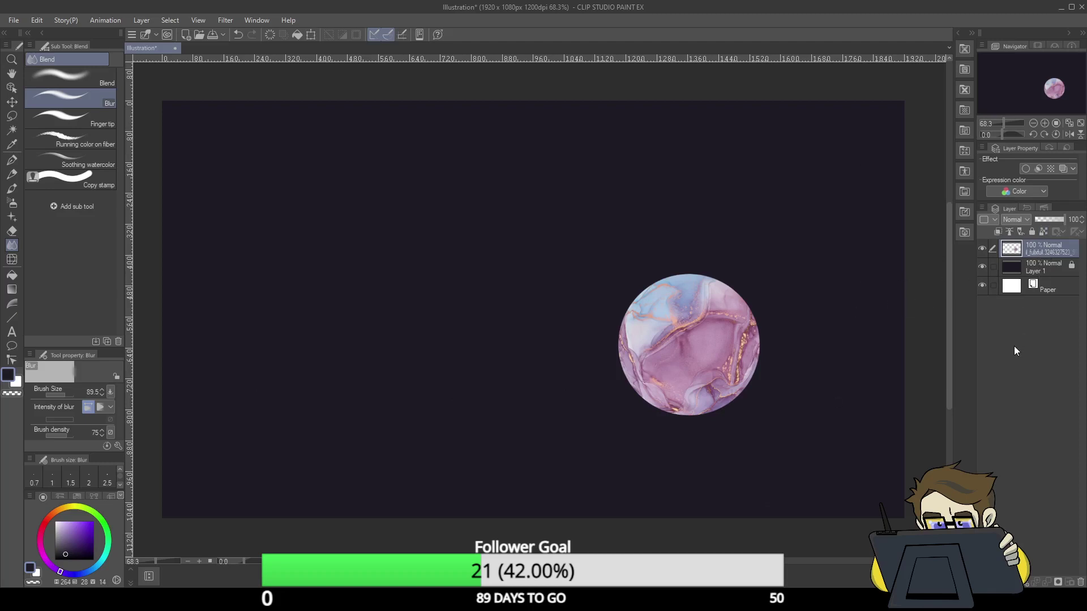
- Duplicate the marble circle layer in place, leaving the copy untransformed
key(ctrl+v)
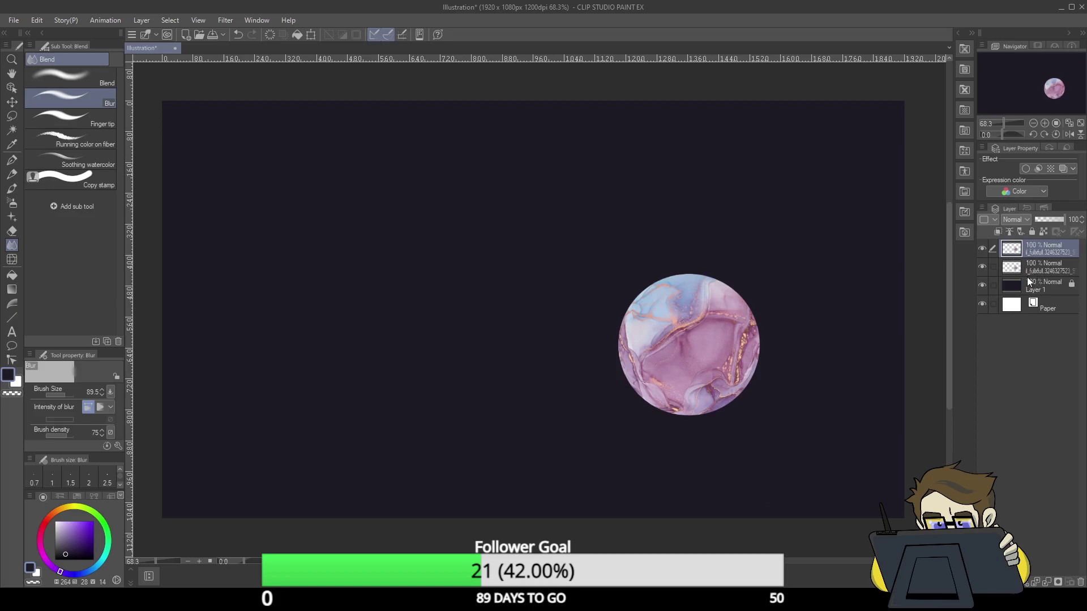
click(310, 34)
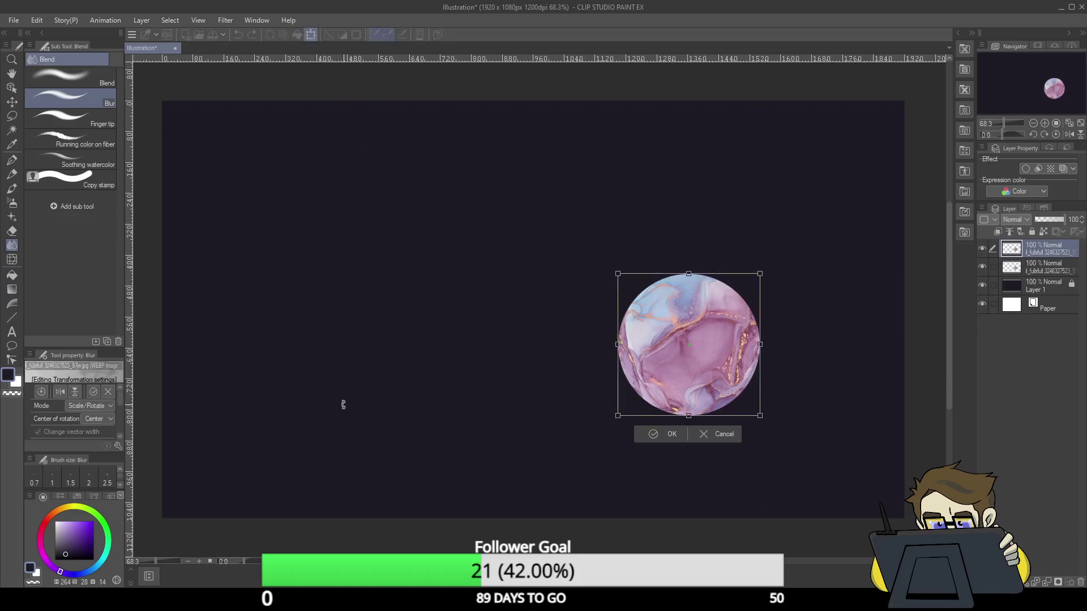
click(709, 438)
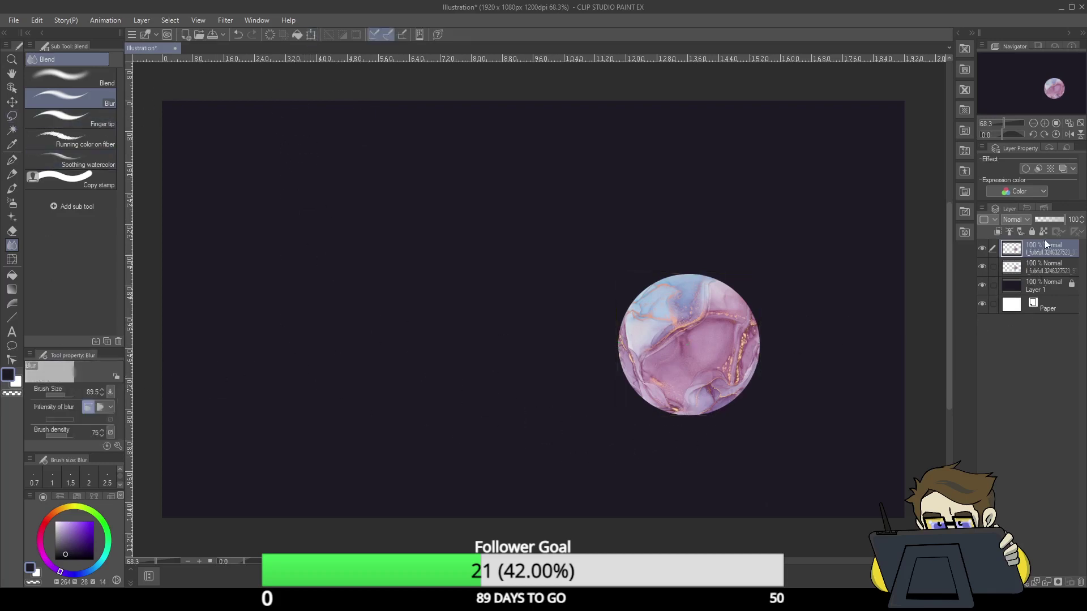
- Try to paint a dark G-pen shadow over the lower right part of the duplicated marble circle with transparent pixels locked
click(12, 161)
mouse_move(756, 363)
mouse_down()
mouse_move(690, 393)
mouse_move(759, 379)
mouse_move(681, 342)
mouse_move(696, 430)
mouse_move(735, 317)
mouse_move(651, 383)
mouse_move(695, 427)
mouse_move(740, 357)
mouse_move(723, 369)
mouse_up()
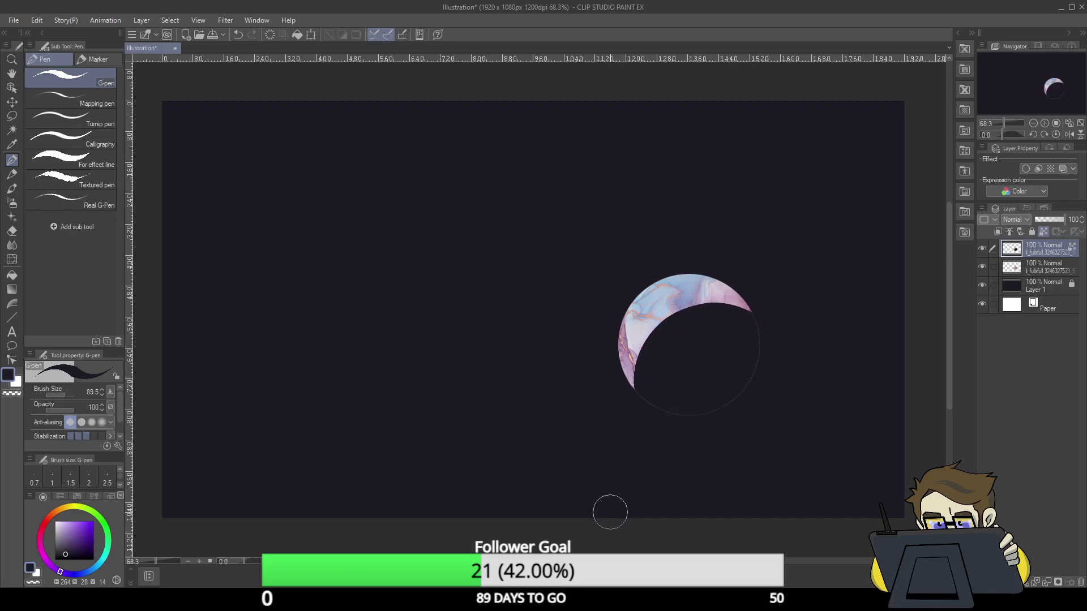
key(ctrl+z)
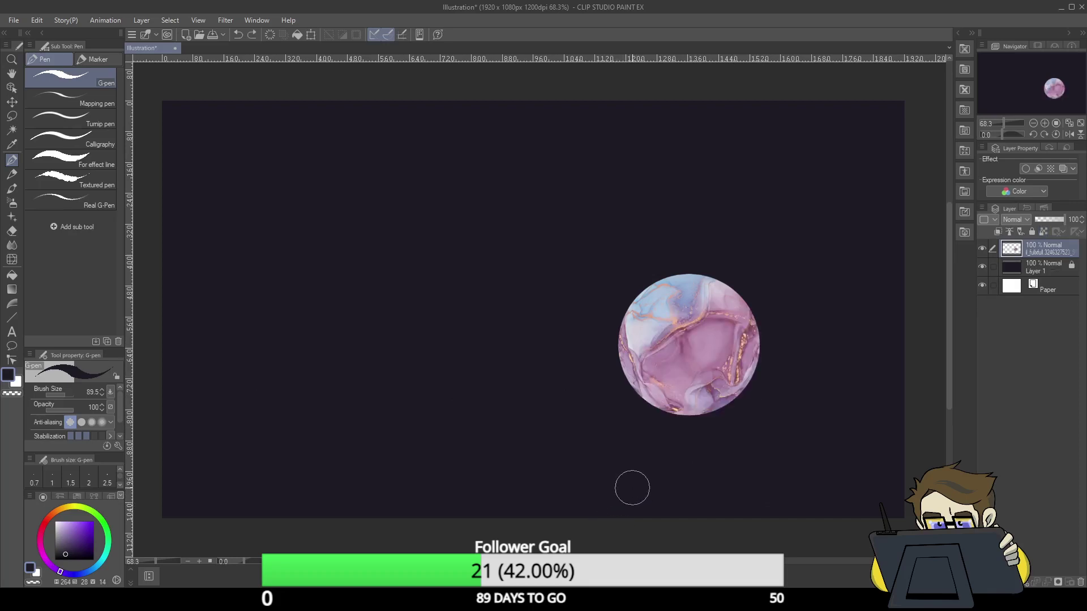
key(ctrl+y)
mouse_move(708, 414)
mouse_down()
mouse_move(746, 393)
mouse_move(693, 429)
mouse_move(714, 390)
mouse_move(735, 381)
mouse_move(677, 365)
mouse_move(719, 416)
mouse_move(750, 354)
mouse_move(674, 340)
mouse_move(677, 408)
mouse_move(747, 367)
mouse_move(752, 335)
mouse_move(702, 322)
mouse_move(645, 391)
mouse_move(687, 323)
mouse_move(746, 323)
mouse_move(759, 347)
mouse_up()
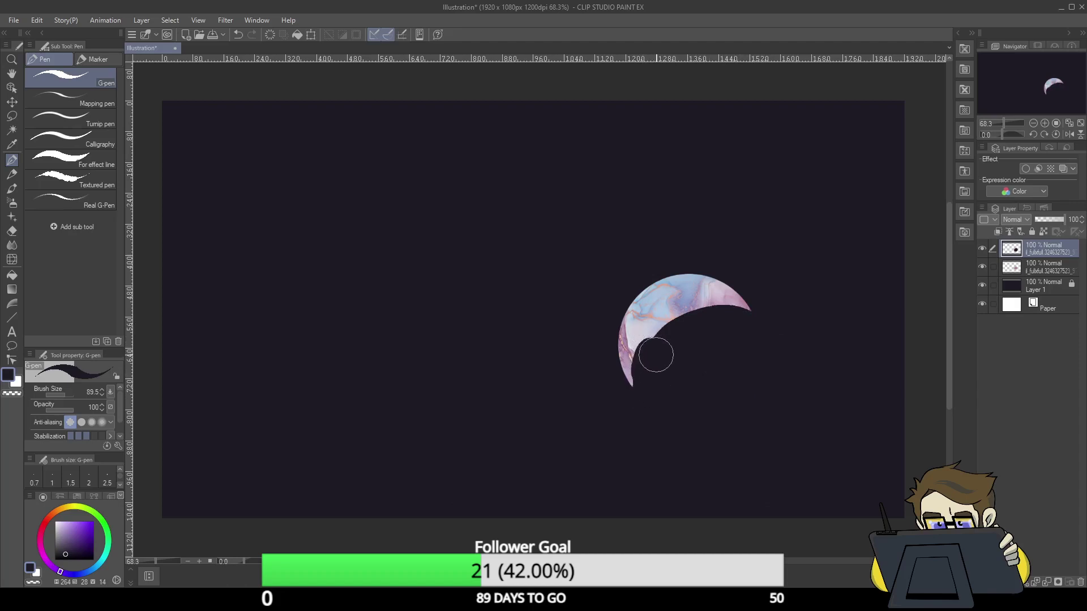
key(ctrl+z)
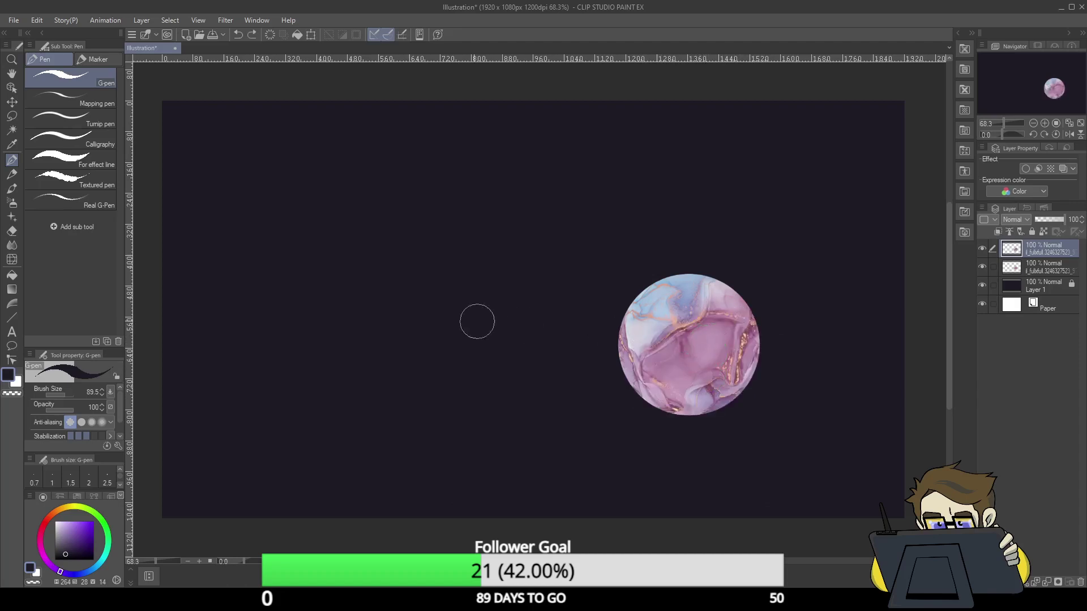
- Fill an elliptical selection inside the duplicated marble circle, offset towards its lower right, with the dark background colour
click(12, 115)
click(71, 99)
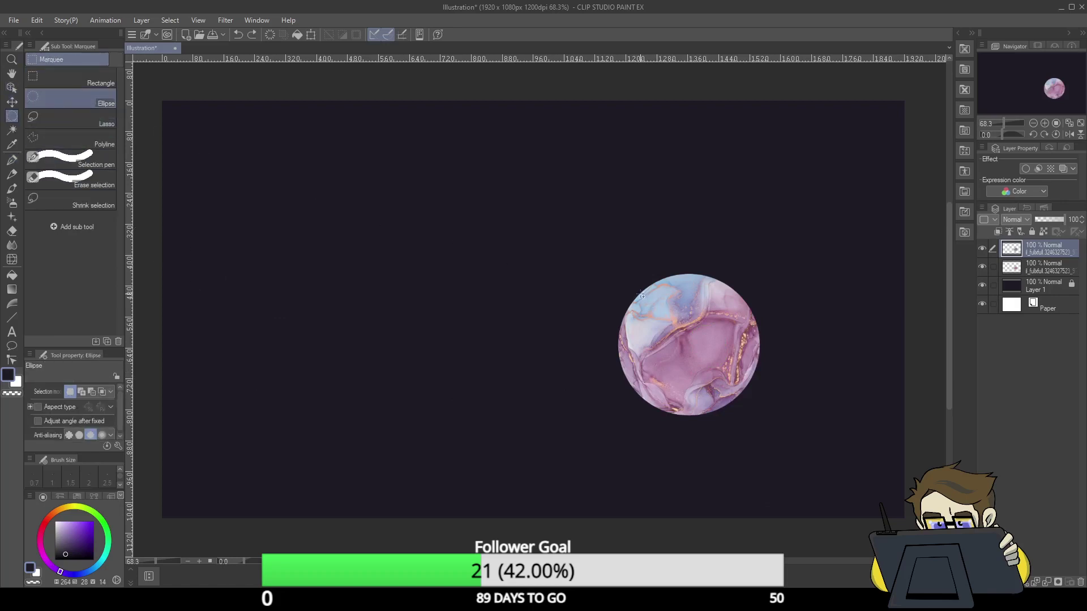
drag(685, 335, 751, 436)
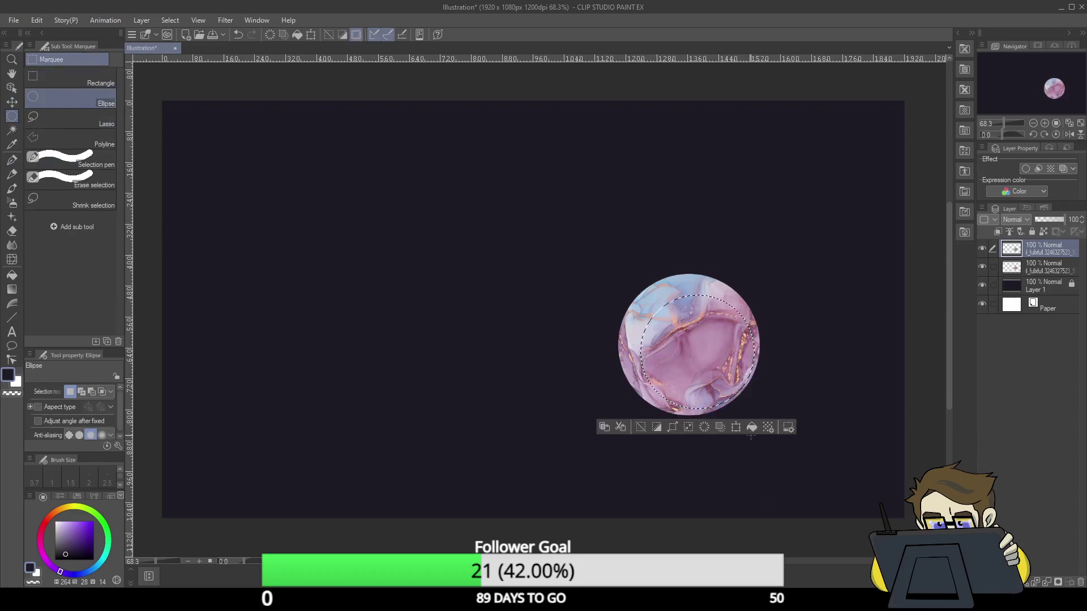
click(748, 430)
click(655, 431)
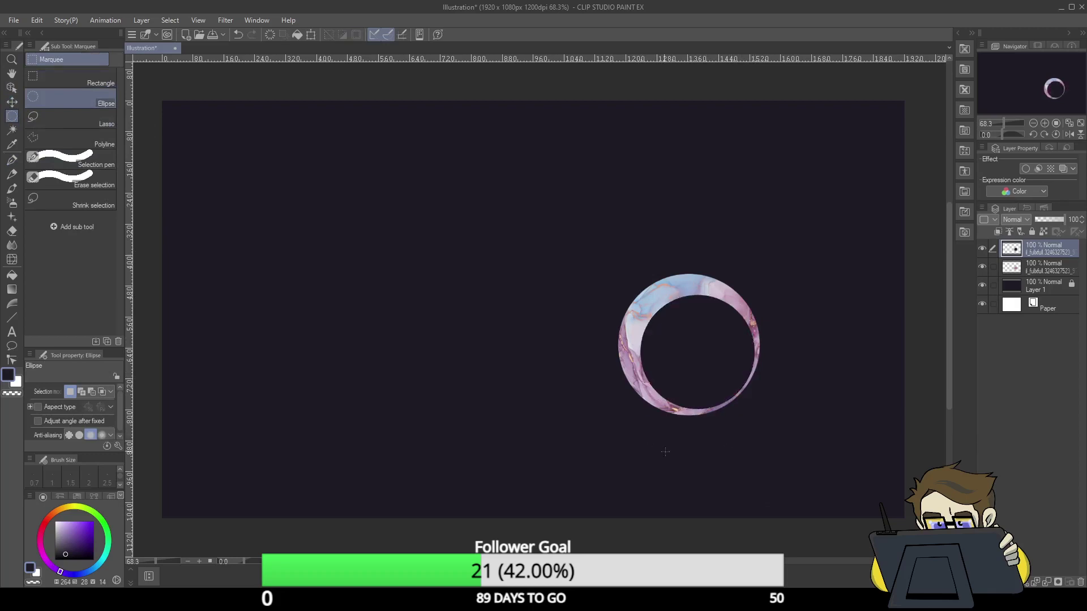
- Try to extend the dark shadow over the remaining lower right rim with the G-pen and blur the crescent's edge
click(18, 163)
mouse_move(660, 384)
mouse_down()
mouse_move(717, 395)
mouse_move(674, 410)
mouse_move(676, 420)
mouse_move(657, 394)
mouse_move(661, 344)
mouse_move(682, 323)
mouse_move(724, 313)
mouse_move(754, 343)
mouse_move(736, 312)
mouse_move(704, 303)
mouse_move(672, 318)
mouse_move(654, 357)
mouse_move(677, 402)
mouse_move(654, 389)
mouse_move(647, 363)
mouse_move(672, 314)
mouse_move(729, 306)
mouse_move(754, 321)
mouse_move(764, 356)
mouse_move(716, 411)
mouse_move(713, 398)
mouse_move(691, 417)
mouse_move(650, 386)
mouse_move(646, 345)
mouse_move(658, 326)
mouse_move(712, 302)
mouse_move(750, 314)
mouse_up()
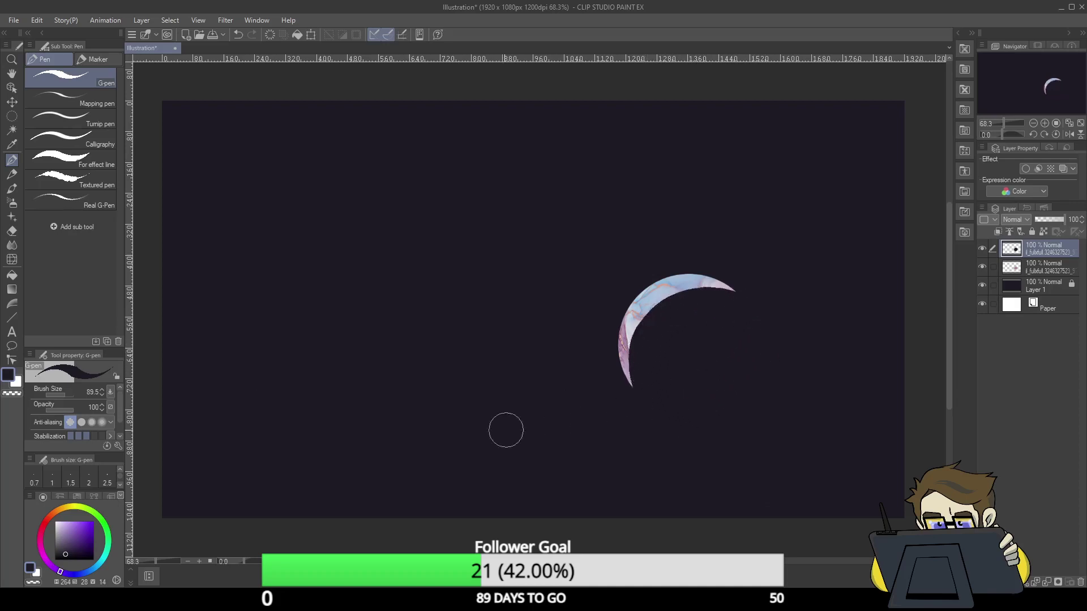
click(12, 247)
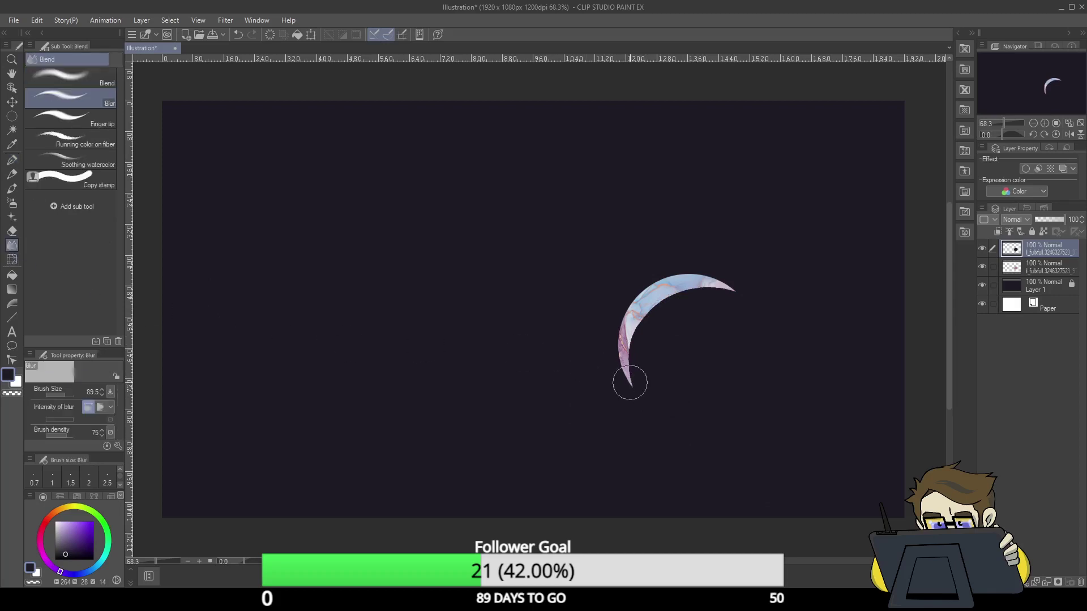
mouse_move(627, 381)
mouse_down()
mouse_move(657, 305)
mouse_move(683, 293)
mouse_move(739, 299)
mouse_move(714, 291)
mouse_move(673, 302)
mouse_move(645, 341)
mouse_move(658, 308)
mouse_move(723, 297)
mouse_up()
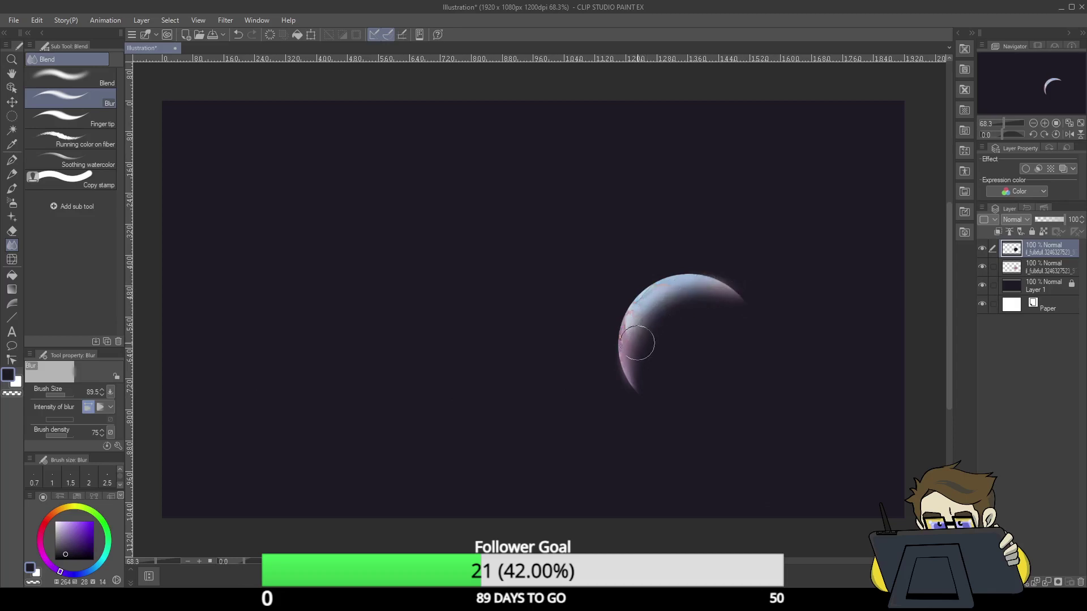
mouse_move(638, 343)
mouse_down()
mouse_move(659, 310)
mouse_move(782, 321)
mouse_up()
key(ctrl+z)
key(ctrl+z)
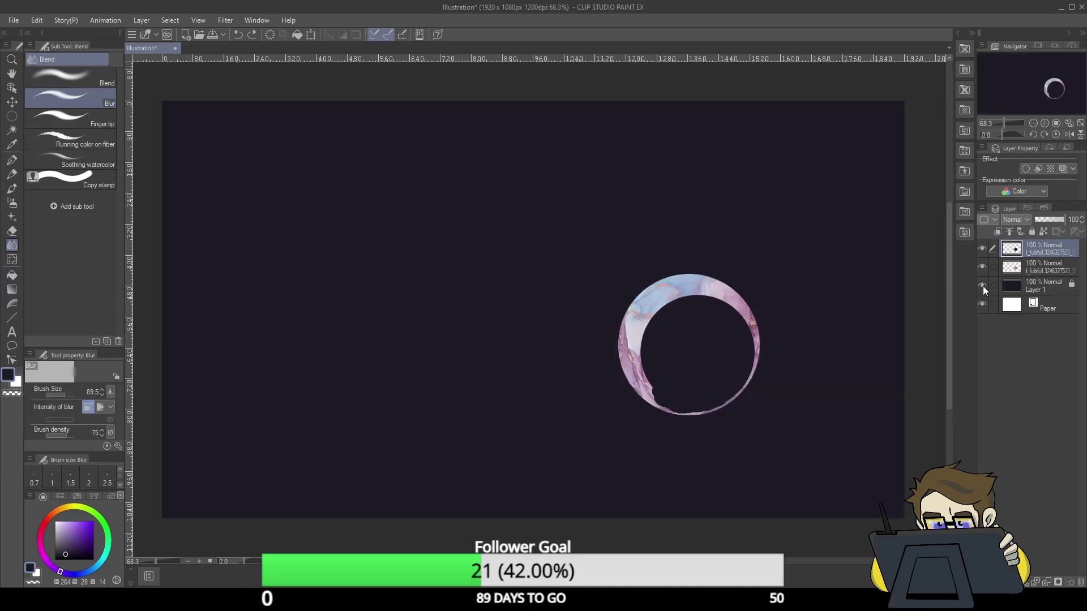
- Hide Layer 1, undo the dark elliptical fill on the duplicated circle, and clear the selection
click(982, 287)
key(Delete)
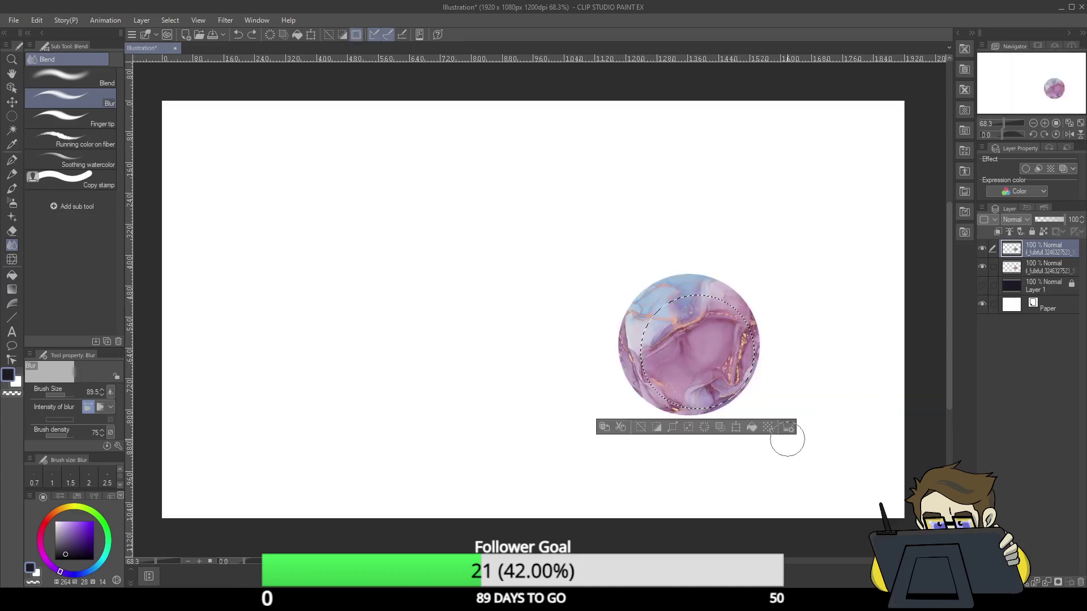
click(641, 427)
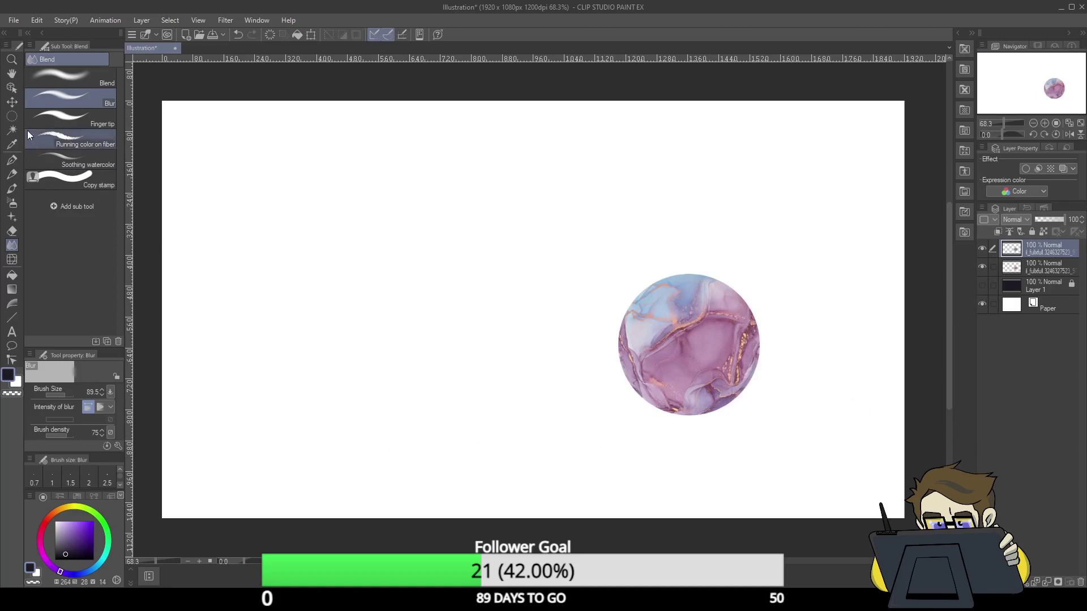
- Select the duplicated marble circle by drawing a loose lasso outline around it
click(12, 117)
click(94, 118)
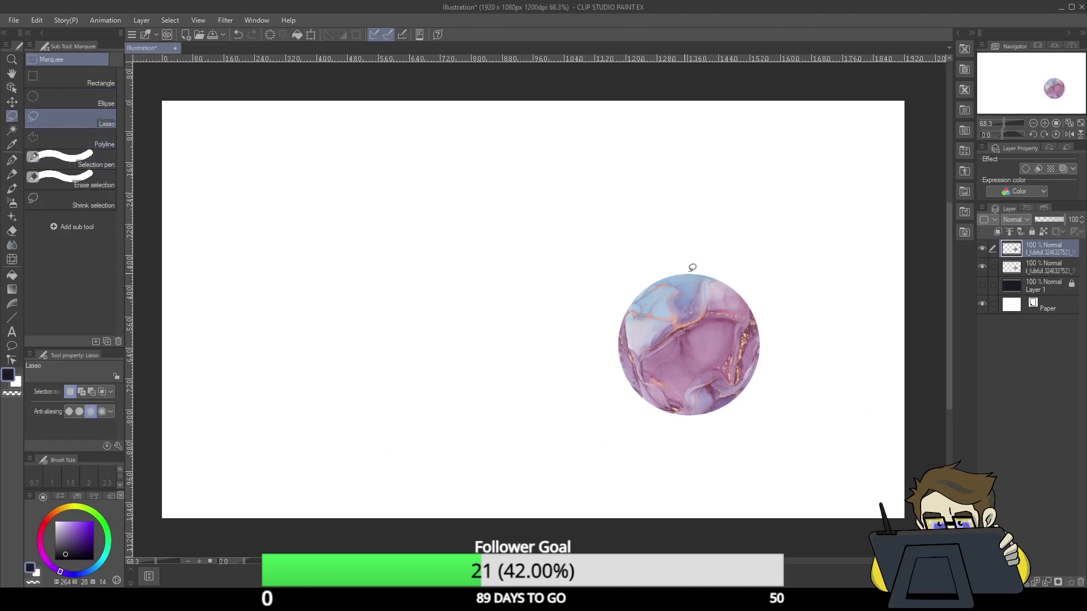
mouse_move(592, 387)
mouse_down()
mouse_move(686, 238)
mouse_move(606, 298)
mouse_up()
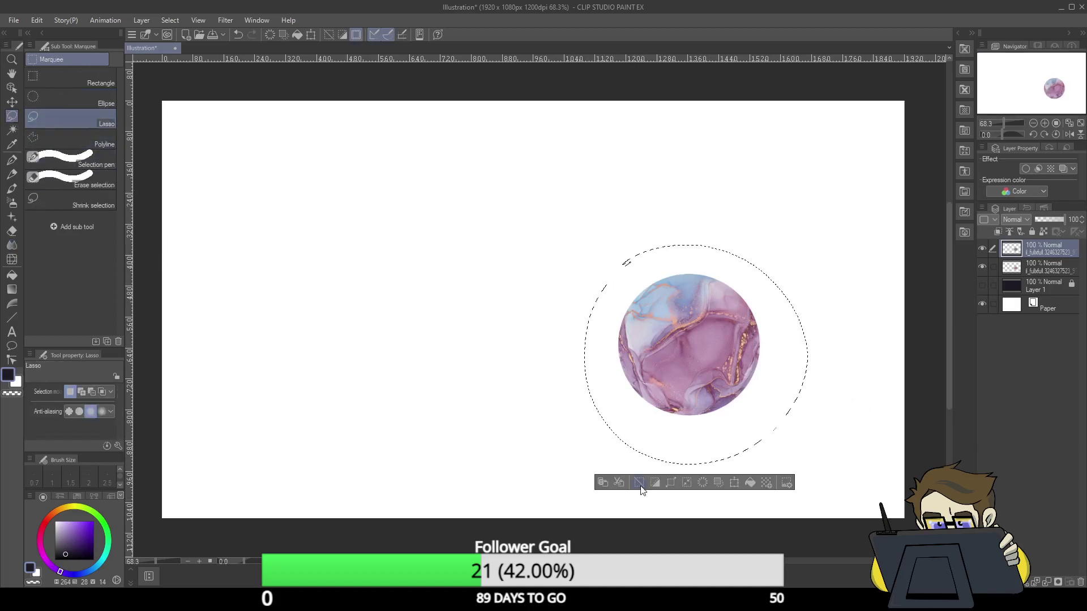
click(687, 483)
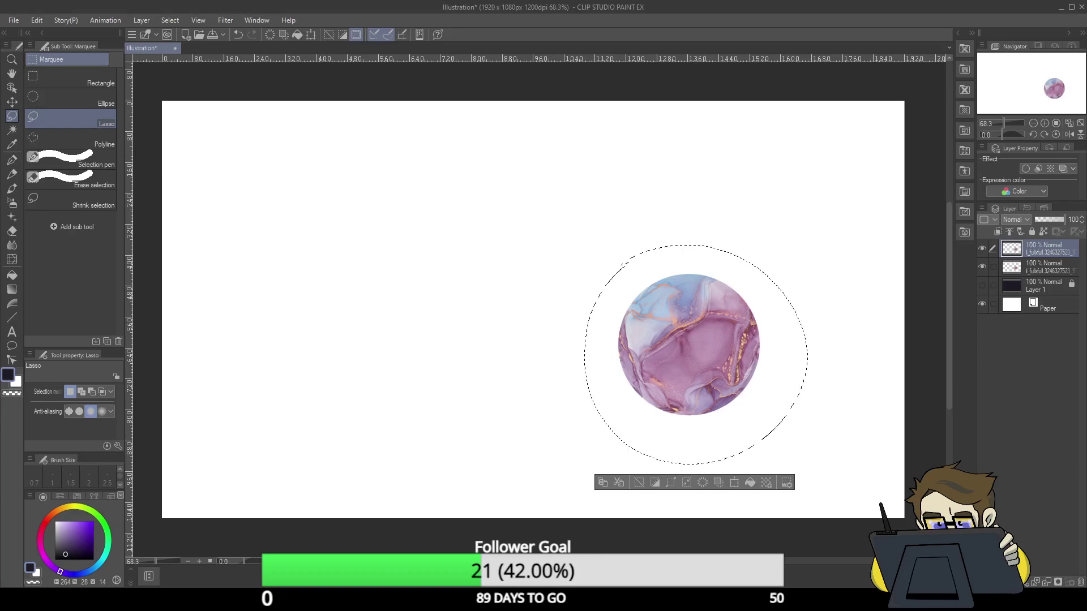
- Try to fill the lassoed area with the dark background colour without locking transparent pixels
click(750, 483)
click(640, 485)
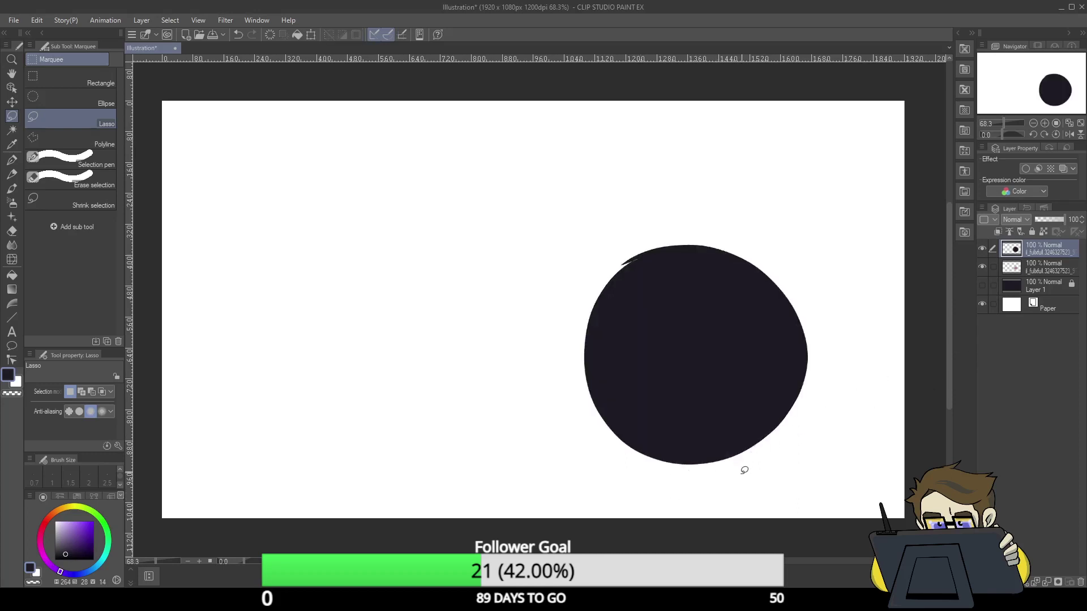
key(ctrl+z)
key(ctrl+z)
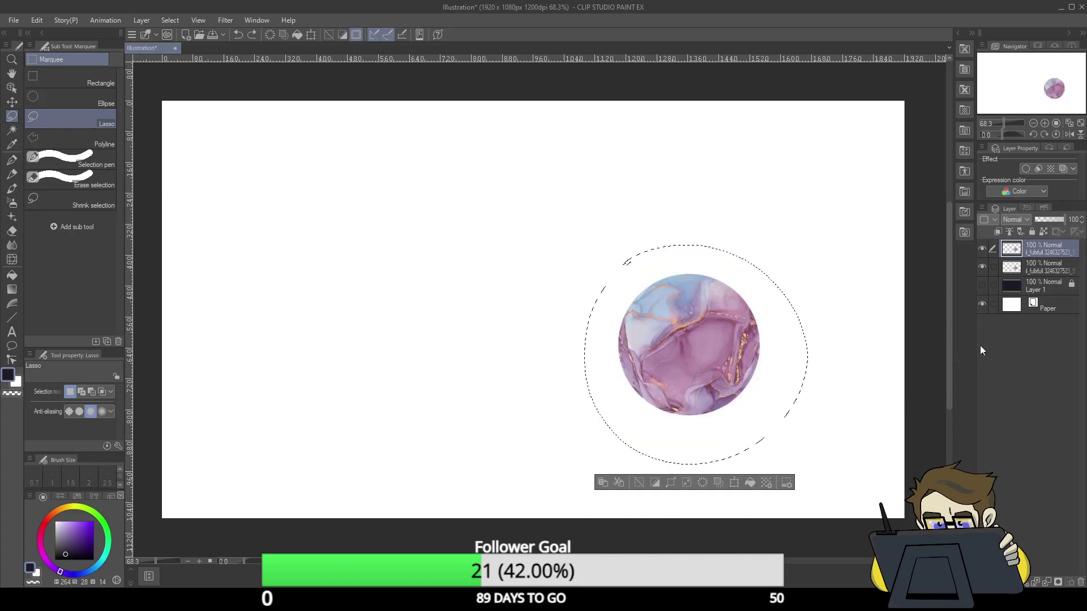
- Lock the duplicate layer's transparent pixels, fill its circle with the dark background colour, and deselect
click(751, 484)
click(750, 483)
click(640, 483)
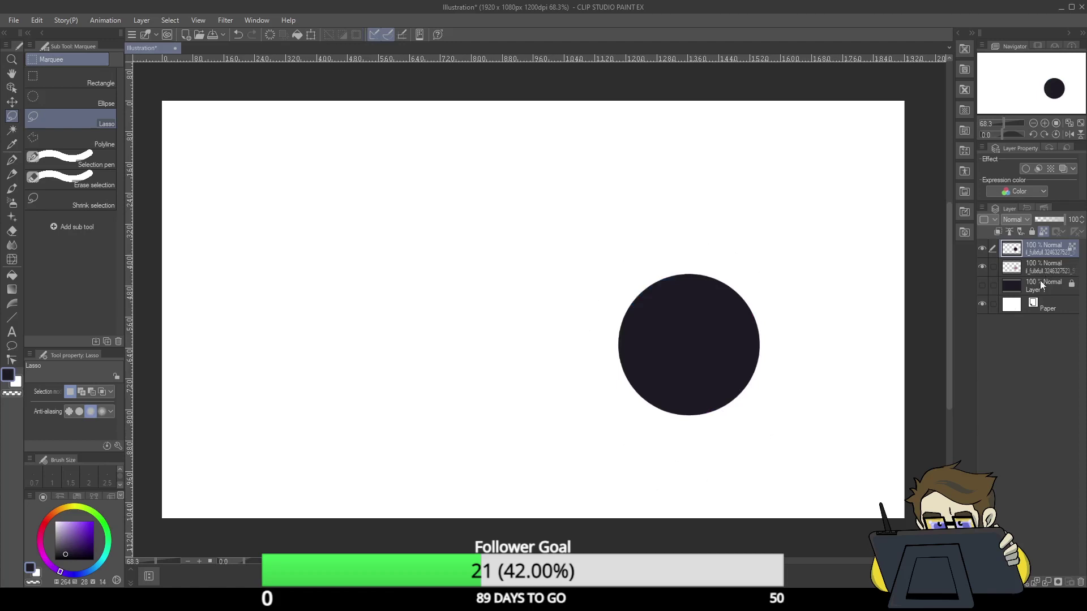
- Move the dark disc slightly down and right to leave a marble crescent, and show Layer 1 again
click(311, 35)
mouse_move(716, 358)
mouse_down()
mouse_move(759, 388)
mouse_move(728, 350)
mouse_move(730, 362)
mouse_up()
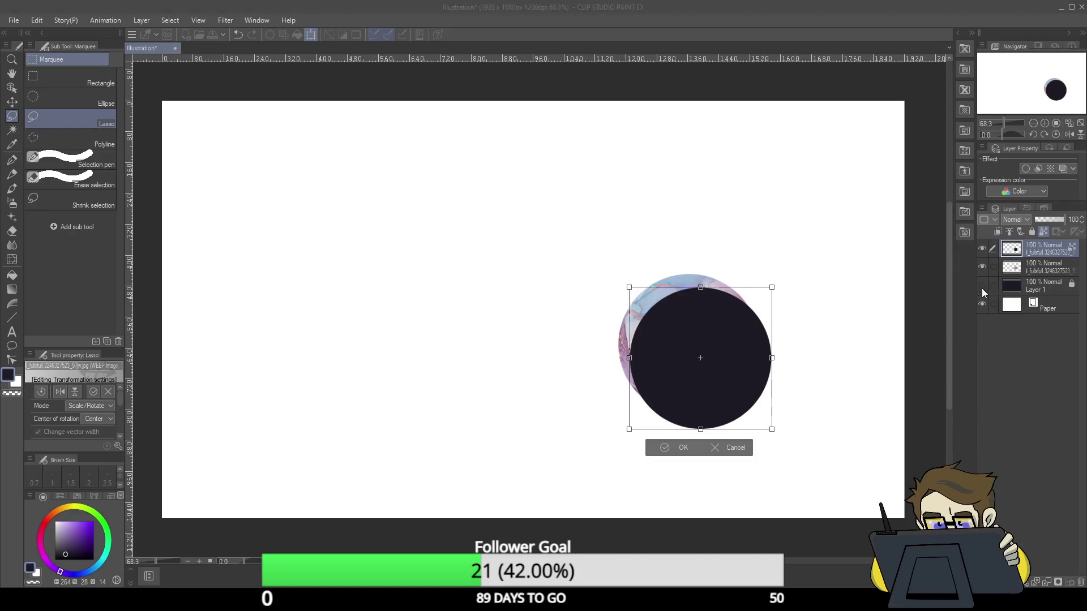
key(Return)
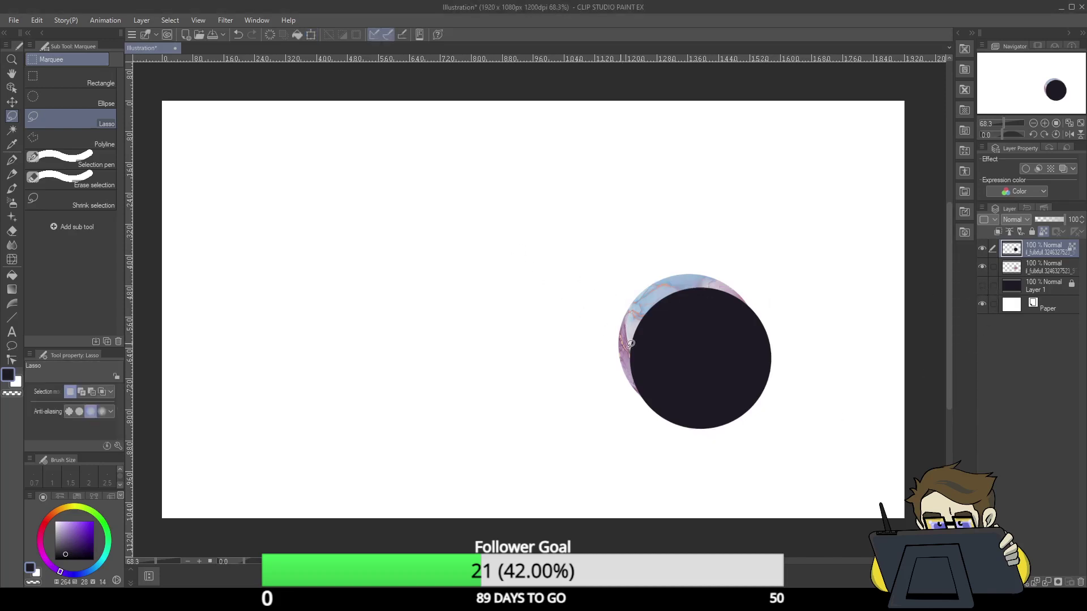
click(982, 286)
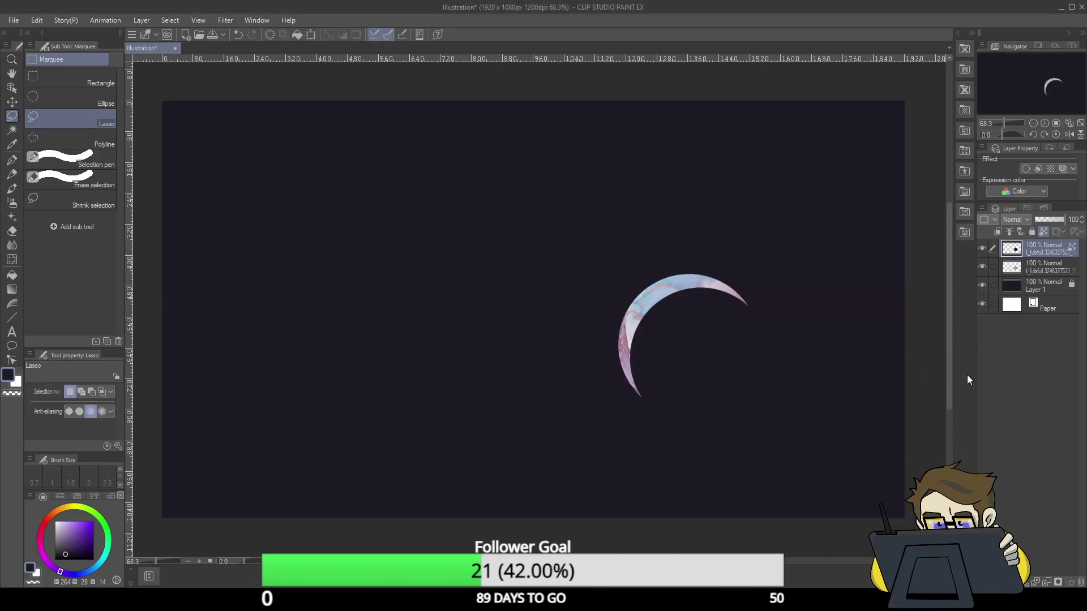
- Blur the dark disc's edges and smudge them with the Finger tip tool at size 236.2 to shape a soft-edged crescent
click(11, 245)
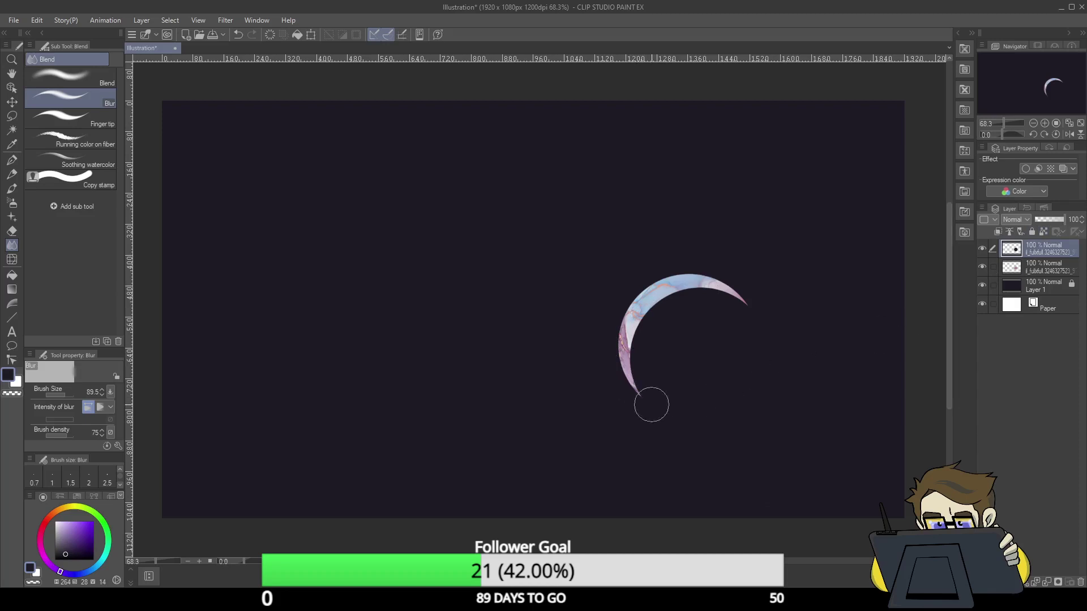
mouse_move(650, 402)
mouse_down()
mouse_move(635, 342)
mouse_move(630, 352)
mouse_move(646, 316)
mouse_move(629, 358)
mouse_move(667, 300)
mouse_move(629, 344)
mouse_move(706, 286)
mouse_move(641, 316)
mouse_move(738, 288)
mouse_move(659, 298)
mouse_move(758, 301)
mouse_move(697, 283)
mouse_move(761, 314)
mouse_move(730, 289)
mouse_move(754, 333)
mouse_move(751, 313)
mouse_move(762, 357)
mouse_move(755, 322)
mouse_move(752, 383)
mouse_move(759, 355)
mouse_move(722, 413)
mouse_move(634, 389)
mouse_move(696, 423)
mouse_move(660, 412)
mouse_move(698, 418)
mouse_up()
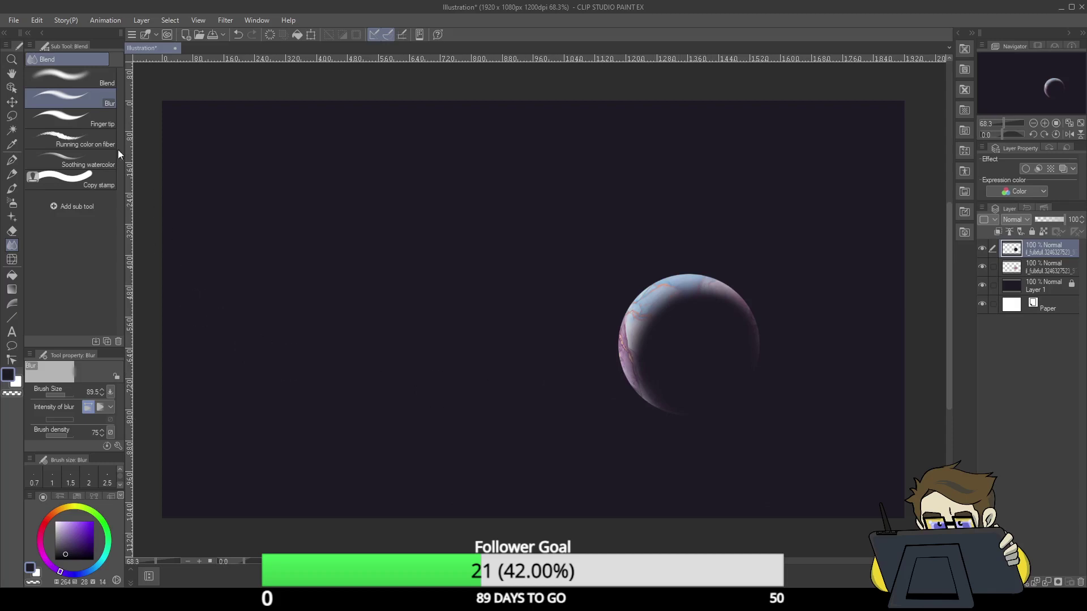
click(71, 118)
mouse_move(703, 396)
mouse_down()
mouse_move(663, 395)
mouse_move(666, 381)
mouse_move(678, 392)
mouse_move(650, 372)
mouse_move(658, 349)
mouse_move(721, 313)
mouse_move(734, 361)
mouse_move(707, 326)
mouse_move(736, 315)
mouse_move(746, 366)
mouse_move(722, 393)
mouse_move(671, 395)
mouse_move(652, 381)
mouse_move(651, 348)
mouse_move(631, 333)
mouse_move(658, 301)
mouse_move(630, 331)
mouse_move(620, 402)
mouse_move(632, 399)
mouse_move(621, 368)
mouse_move(660, 272)
mouse_move(728, 274)
mouse_move(754, 318)
mouse_move(728, 272)
mouse_move(726, 292)
mouse_move(693, 255)
mouse_move(691, 291)
mouse_move(674, 267)
mouse_move(661, 293)
mouse_move(641, 298)
mouse_move(623, 342)
mouse_move(626, 325)
mouse_move(737, 310)
mouse_move(764, 330)
mouse_up()
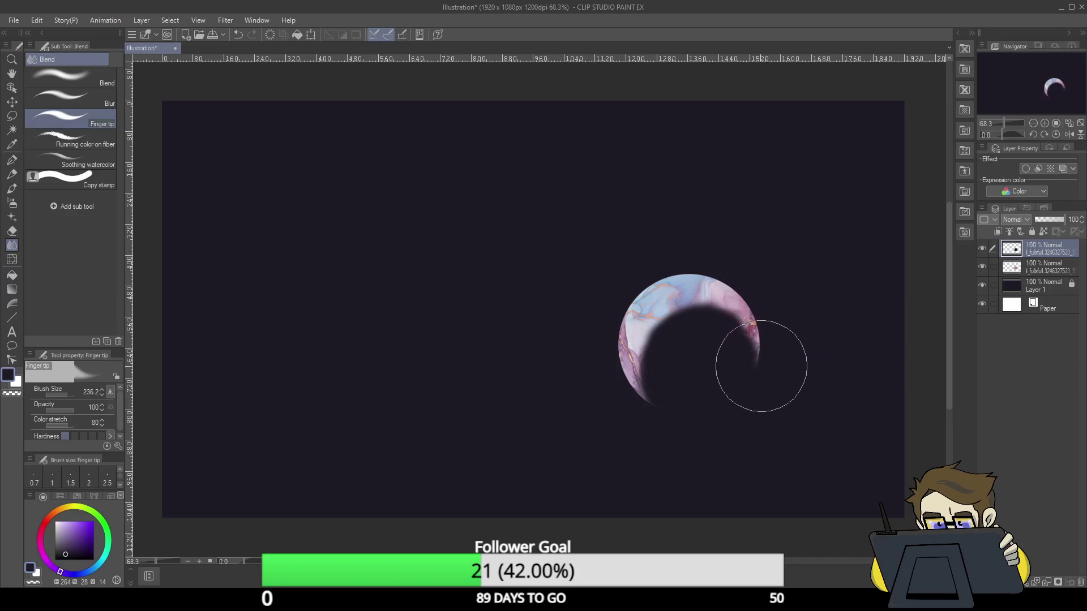
mouse_move(741, 338)
mouse_down()
mouse_move(748, 360)
mouse_move(727, 322)
mouse_up()
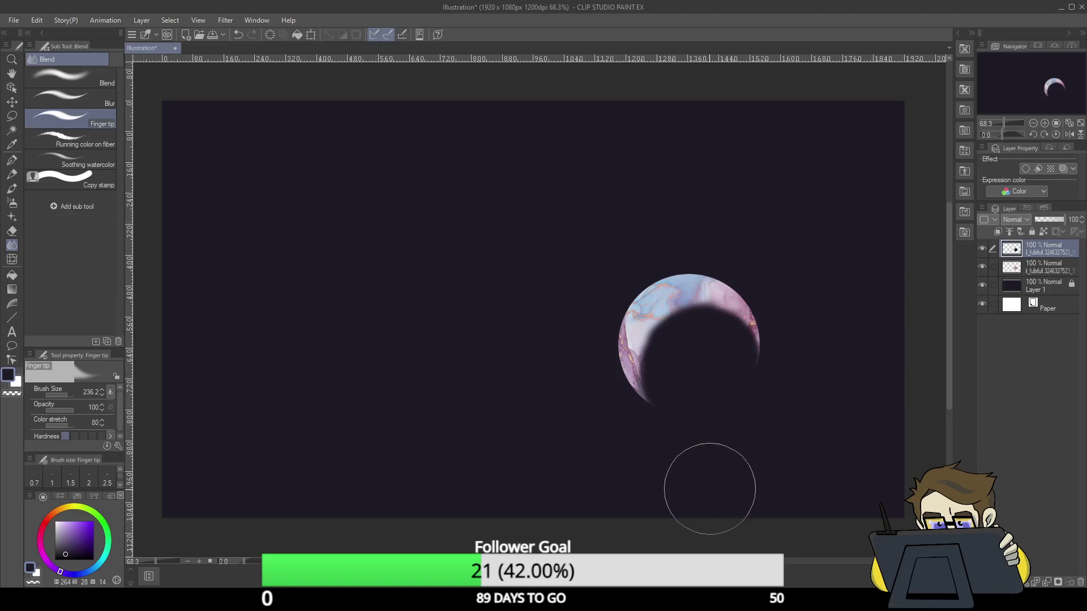
mouse_move(704, 323)
mouse_down()
mouse_move(732, 320)
mouse_move(746, 344)
mouse_up()
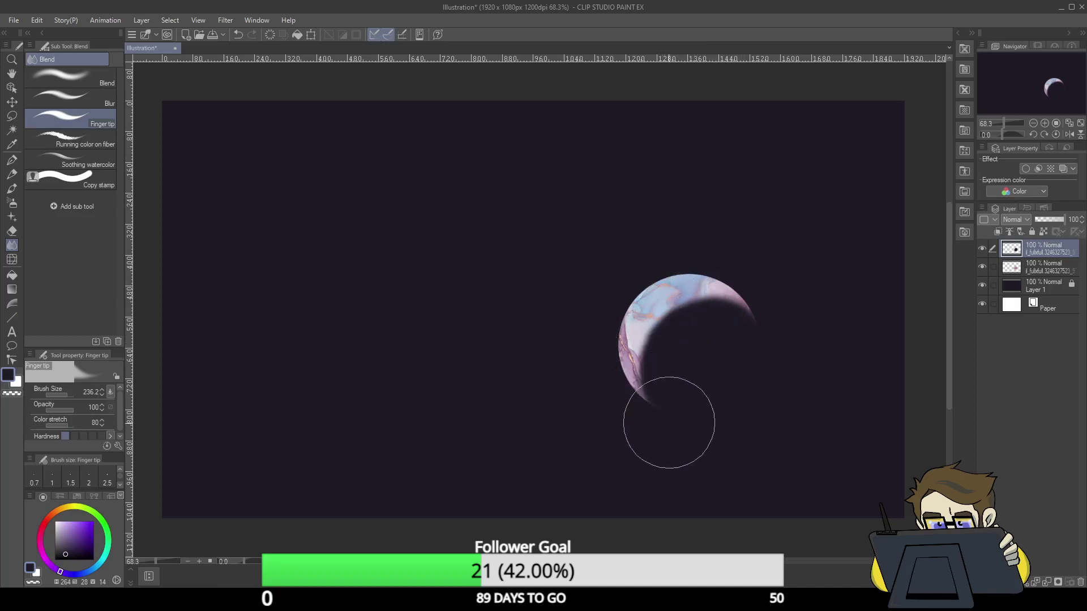
- Smudge the dark disc's inner edge with the Finger tip tool at size 236.2 to reduce the shadow to a soft band along the planet's right side
mouse_move(669, 422)
mouse_down()
mouse_move(628, 333)
mouse_move(660, 383)
mouse_move(662, 321)
mouse_move(683, 325)
mouse_move(682, 358)
mouse_move(651, 360)
mouse_move(698, 324)
mouse_move(687, 305)
mouse_move(717, 325)
mouse_move(682, 355)
mouse_move(728, 315)
mouse_up()
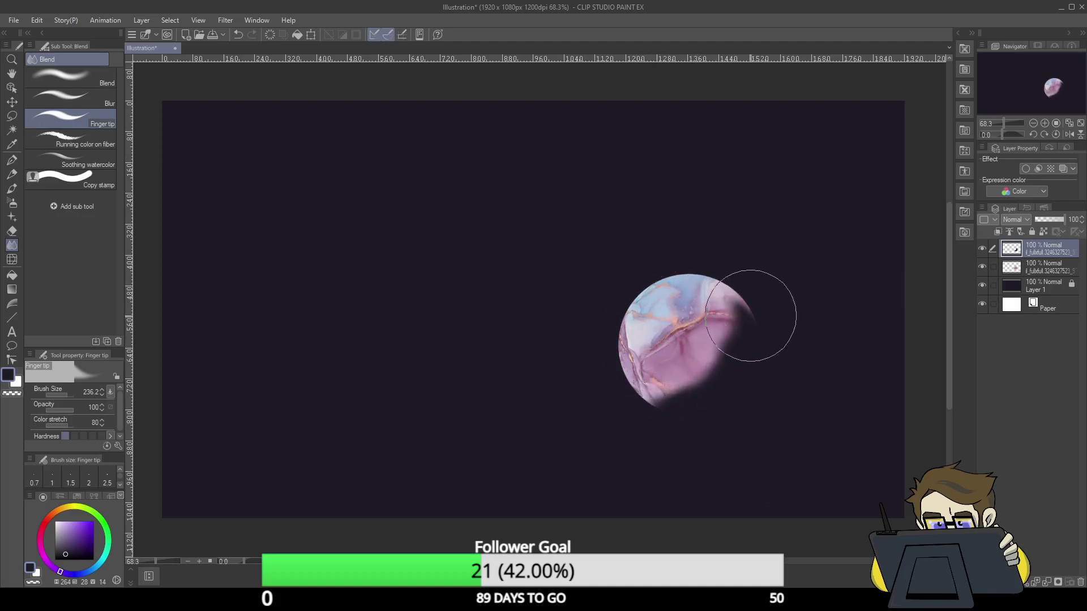
mouse_move(729, 270)
mouse_down()
mouse_move(706, 286)
mouse_move(713, 313)
mouse_up()
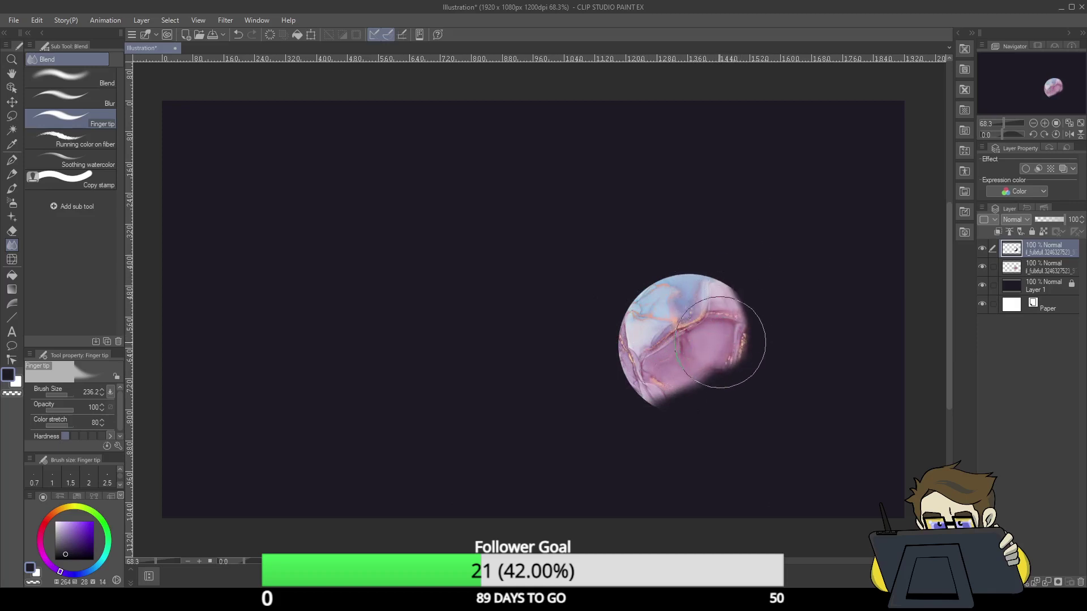
mouse_move(700, 353)
mouse_down()
mouse_move(691, 382)
mouse_move(665, 374)
mouse_move(662, 392)
mouse_move(654, 388)
mouse_move(731, 391)
mouse_up()
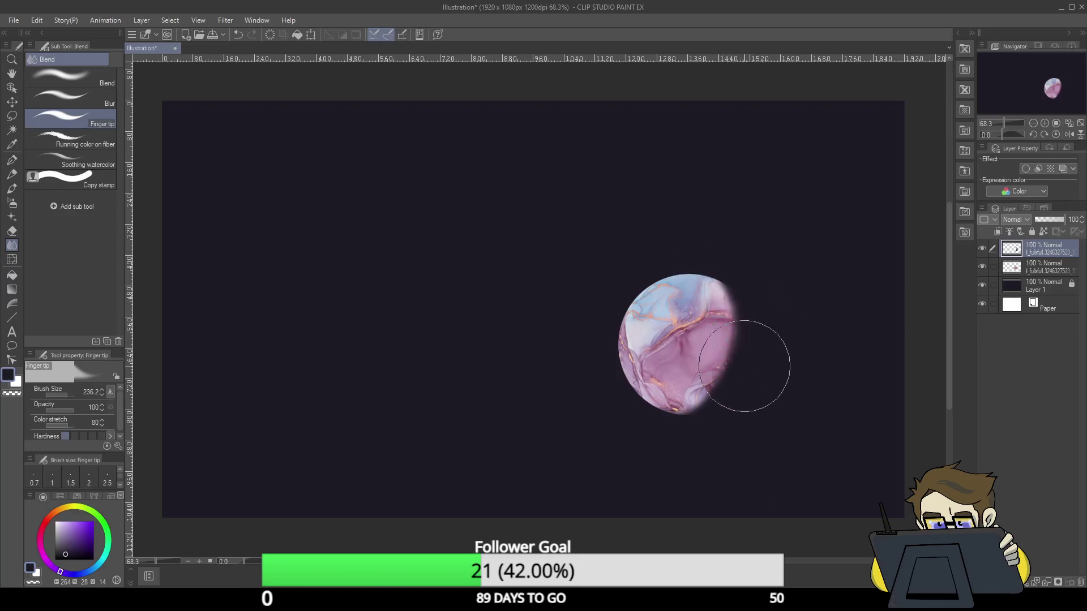
mouse_move(744, 366)
mouse_down()
mouse_move(694, 424)
mouse_move(674, 421)
mouse_move(716, 400)
mouse_move(736, 353)
mouse_up()
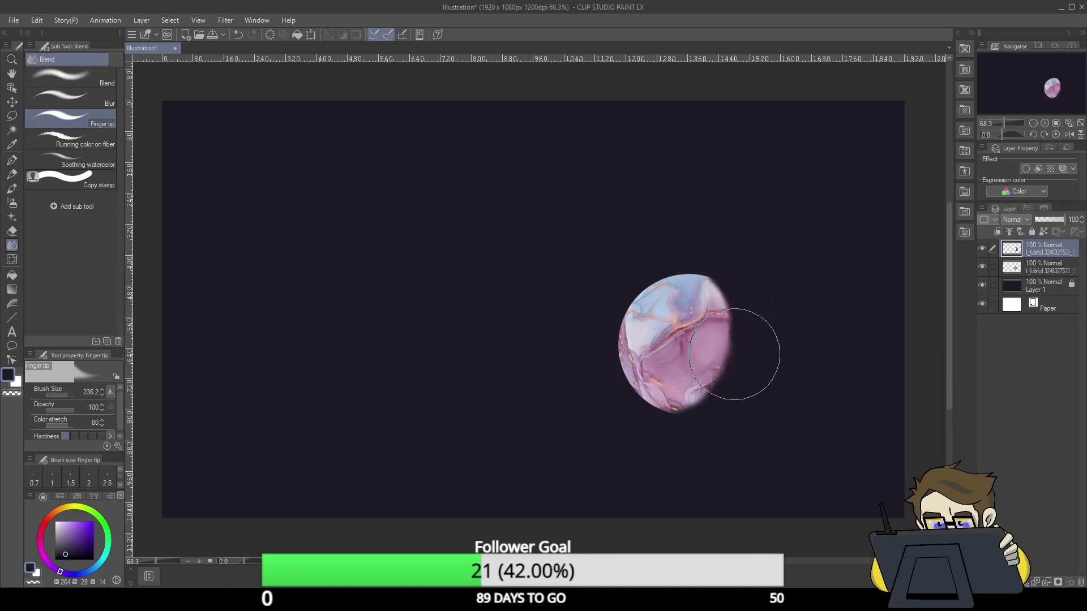
mouse_move(734, 354)
mouse_down()
mouse_move(723, 376)
mouse_move(733, 353)
mouse_up()
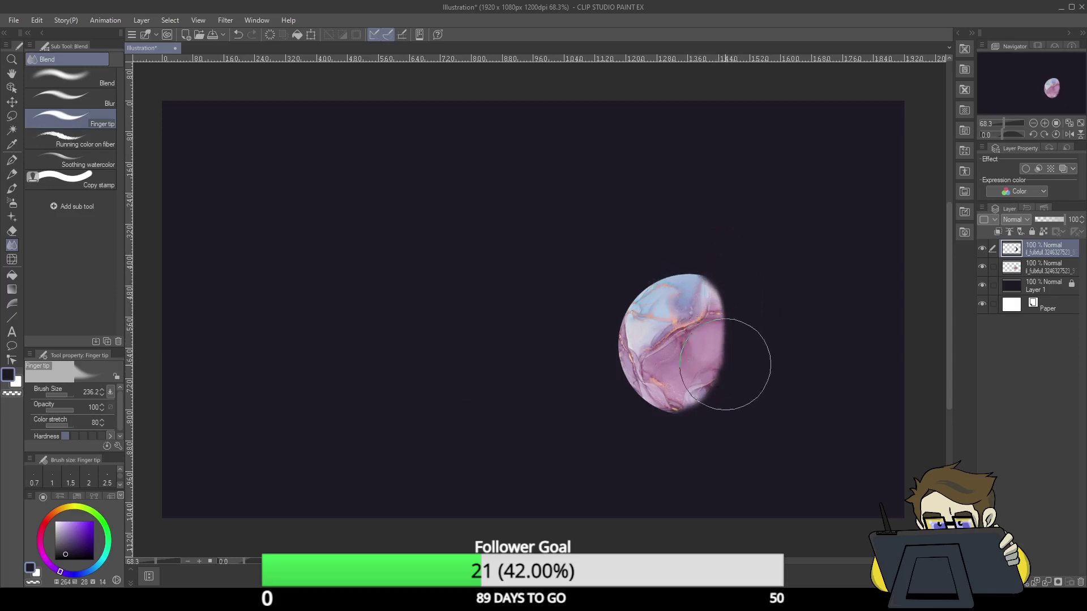
mouse_move(726, 364)
mouse_down()
mouse_move(679, 426)
mouse_move(603, 452)
mouse_move(748, 405)
mouse_move(672, 423)
mouse_move(687, 364)
mouse_up()
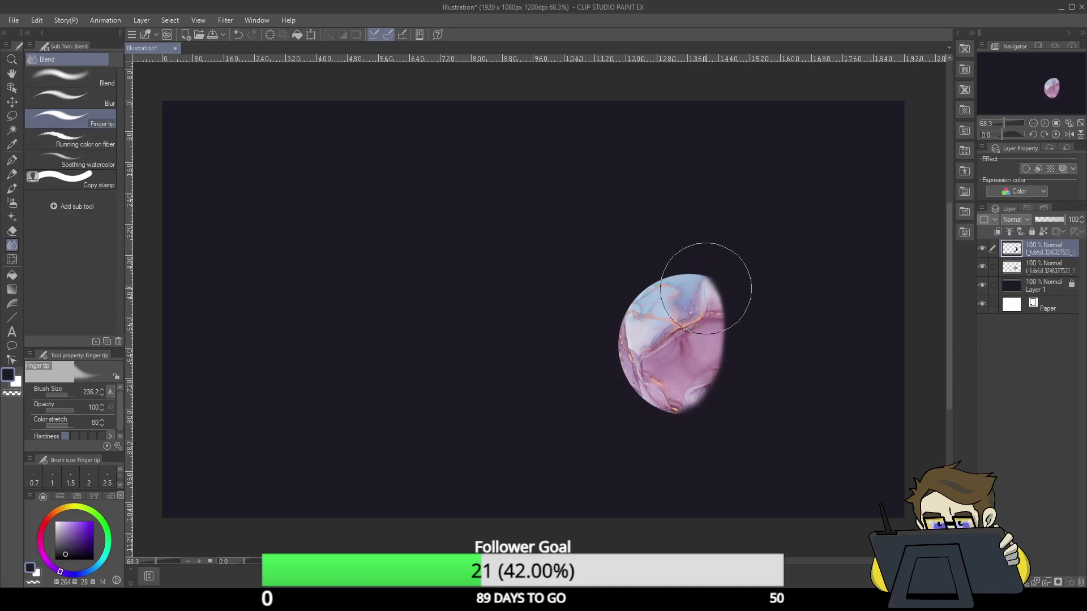
mouse_move(706, 288)
mouse_down()
mouse_move(723, 345)
mouse_move(718, 375)
mouse_move(685, 404)
mouse_move(705, 396)
mouse_move(737, 421)
mouse_move(716, 302)
mouse_move(702, 285)
mouse_move(746, 319)
mouse_move(735, 353)
mouse_move(722, 311)
mouse_move(714, 387)
mouse_up()
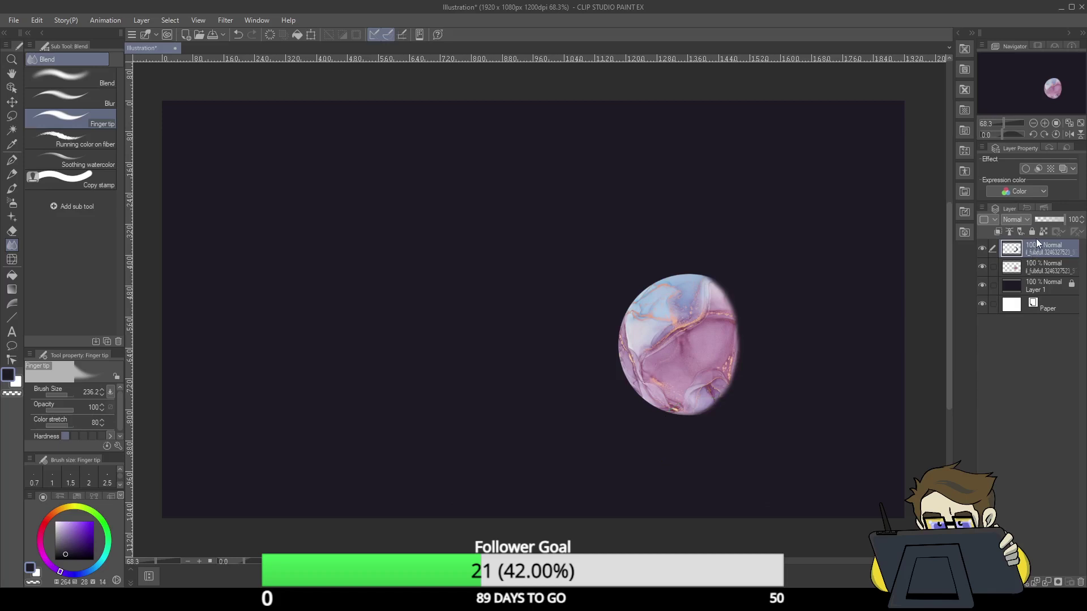
- Lock the dark disc layer and duplicate the marble planet layer
click(1033, 232)
click(1040, 268)
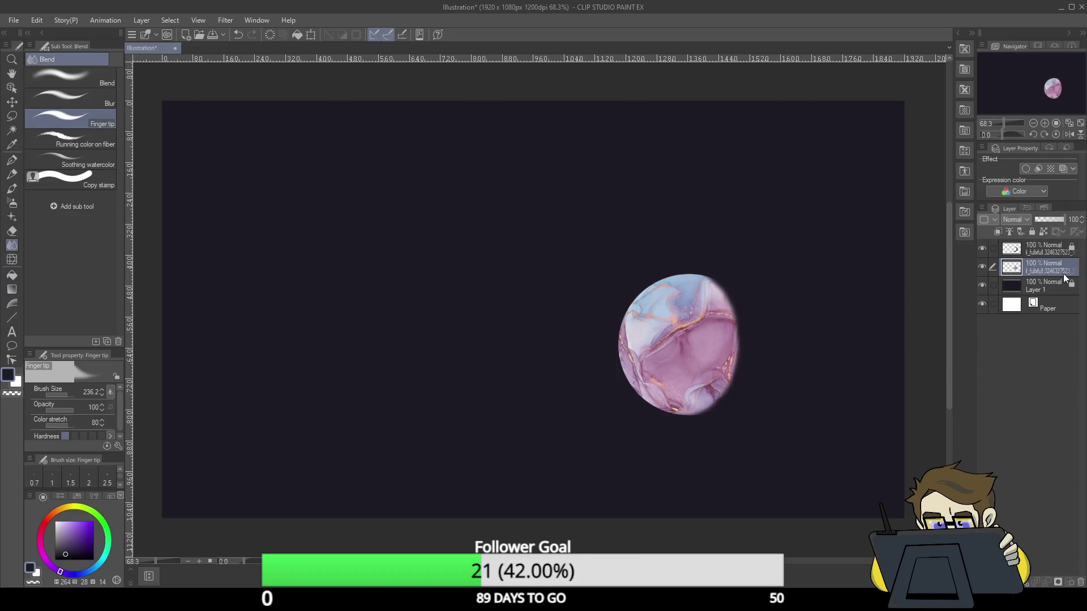
key(ctrl+j)
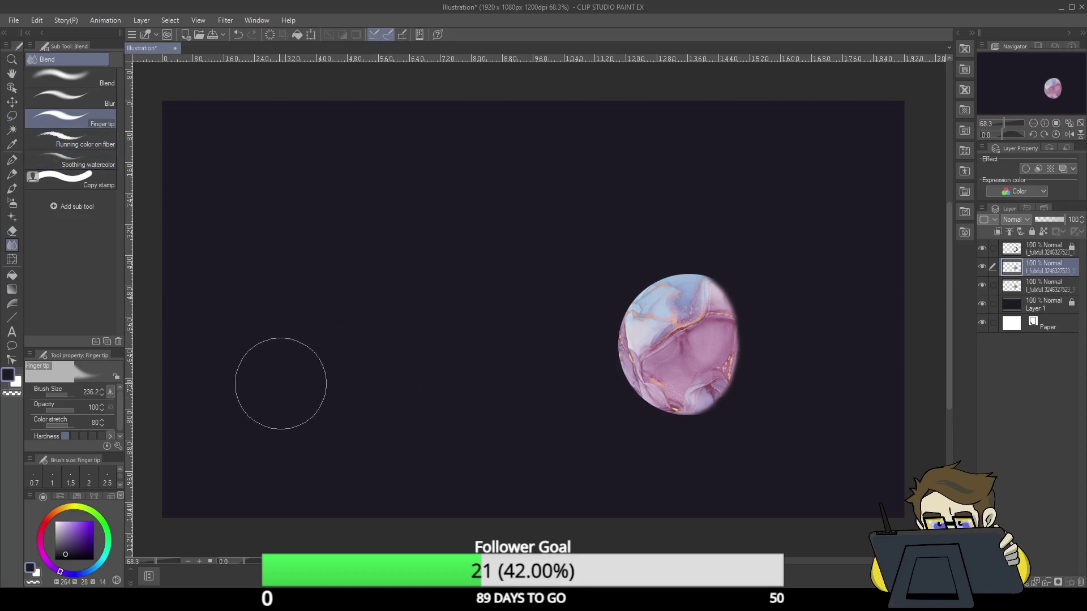
- Paint the duplicate's circle solid white with the G-pen, transparent pixels locked, and place it beneath the marble layer
click(11, 161)
mouse_move(702, 270)
mouse_down()
mouse_move(664, 280)
mouse_move(608, 337)
mouse_up()
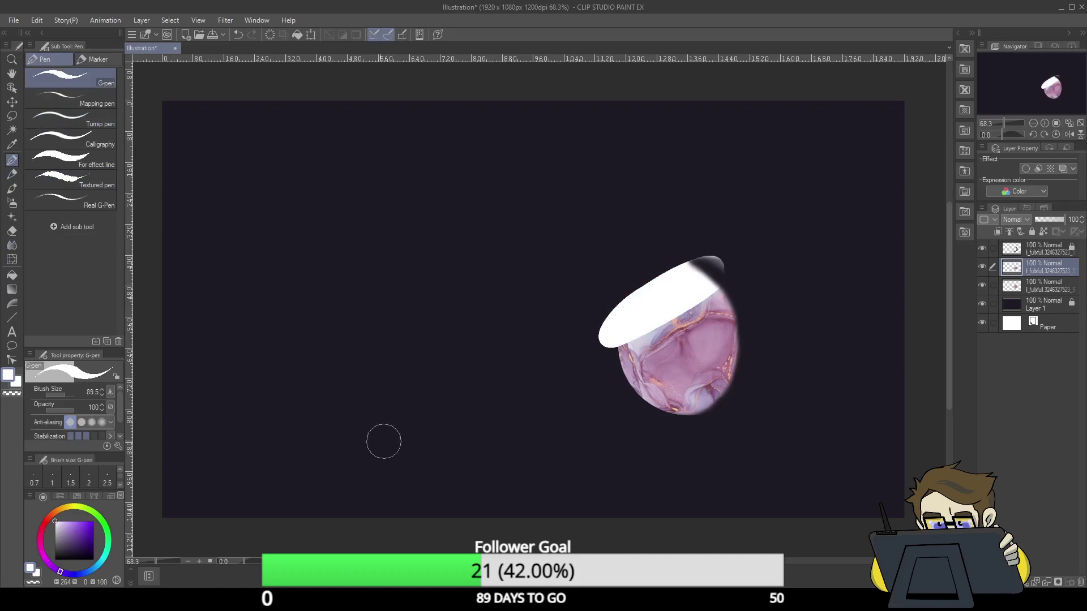
key(ctrl+z)
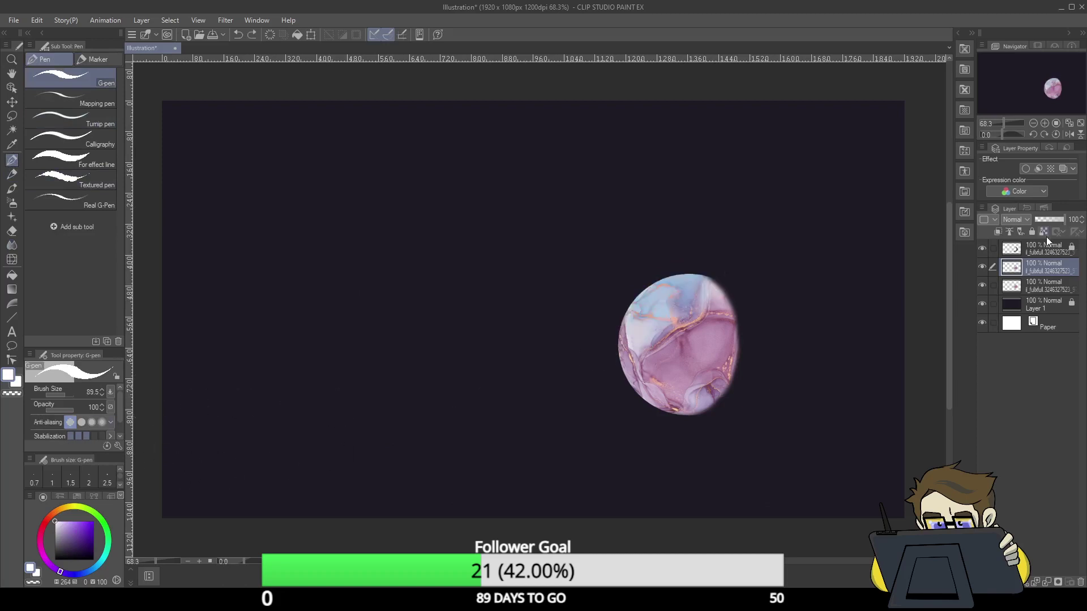
mouse_move(691, 278)
mouse_down()
mouse_move(666, 292)
mouse_move(674, 309)
mouse_move(640, 344)
mouse_move(670, 343)
mouse_move(646, 378)
mouse_move(653, 410)
mouse_move(730, 419)
mouse_up()
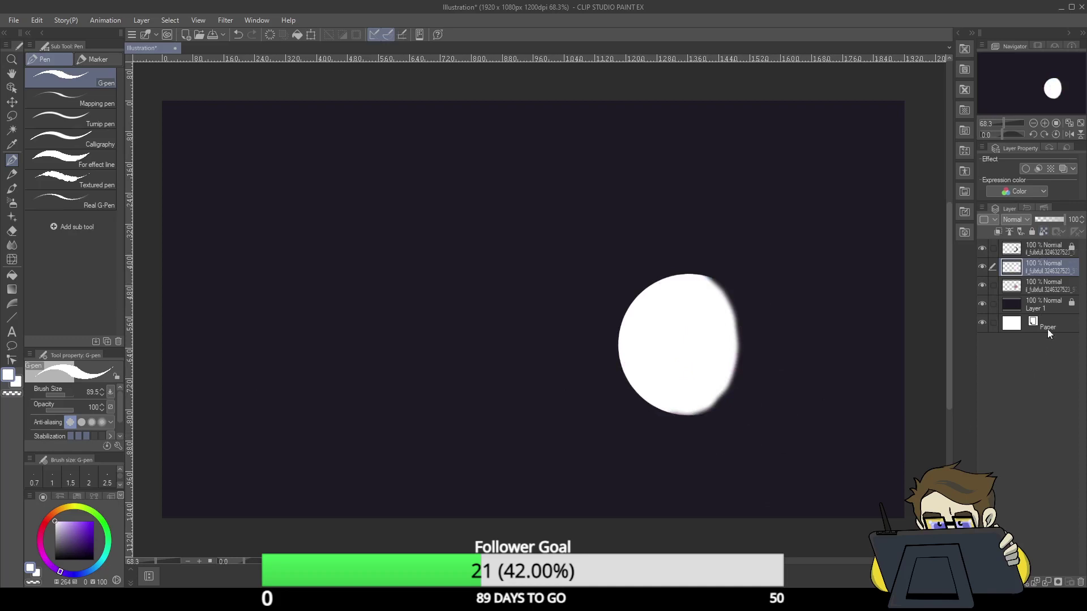
drag(1044, 293, 1039, 295)
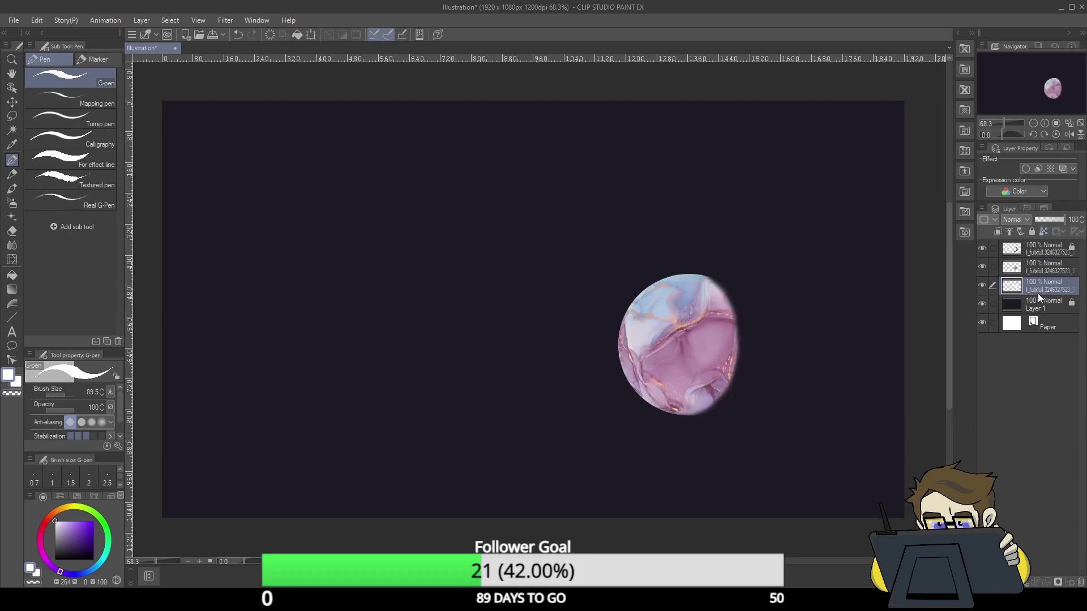
- Blur the white disc's edges at brush size 89.5 and smudge them with the Finger tip tool to form a soft glow around the planet
click(11, 245)
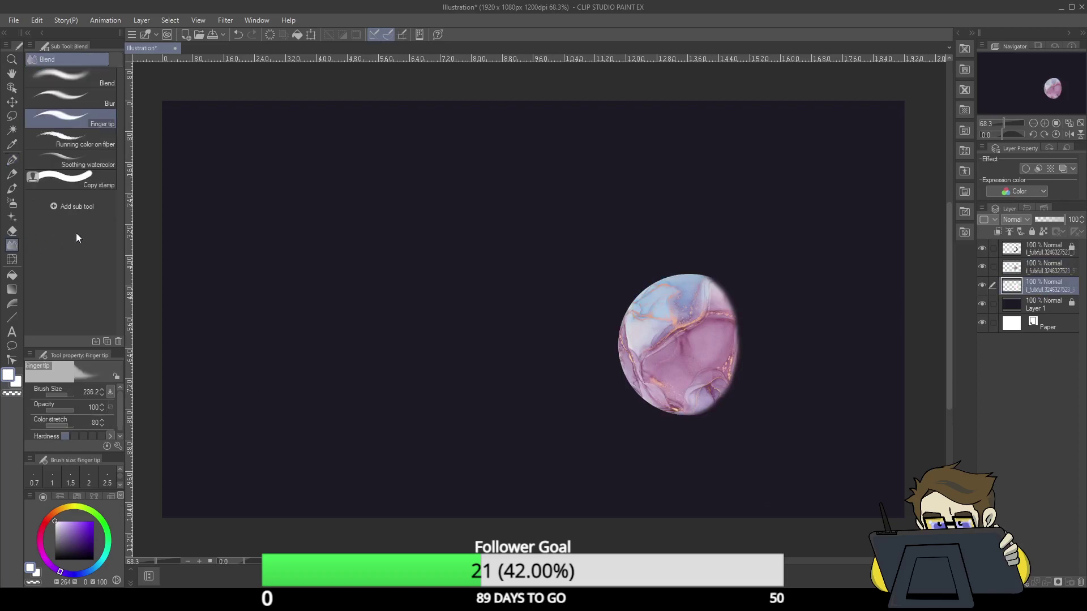
click(68, 97)
mouse_move(643, 365)
mouse_down()
mouse_move(618, 352)
mouse_move(628, 319)
mouse_move(657, 285)
mouse_move(641, 300)
mouse_move(683, 278)
mouse_move(638, 299)
mouse_move(623, 347)
mouse_move(639, 390)
mouse_move(647, 394)
mouse_move(635, 383)
mouse_move(691, 409)
mouse_move(672, 410)
mouse_move(730, 391)
mouse_move(675, 409)
mouse_up()
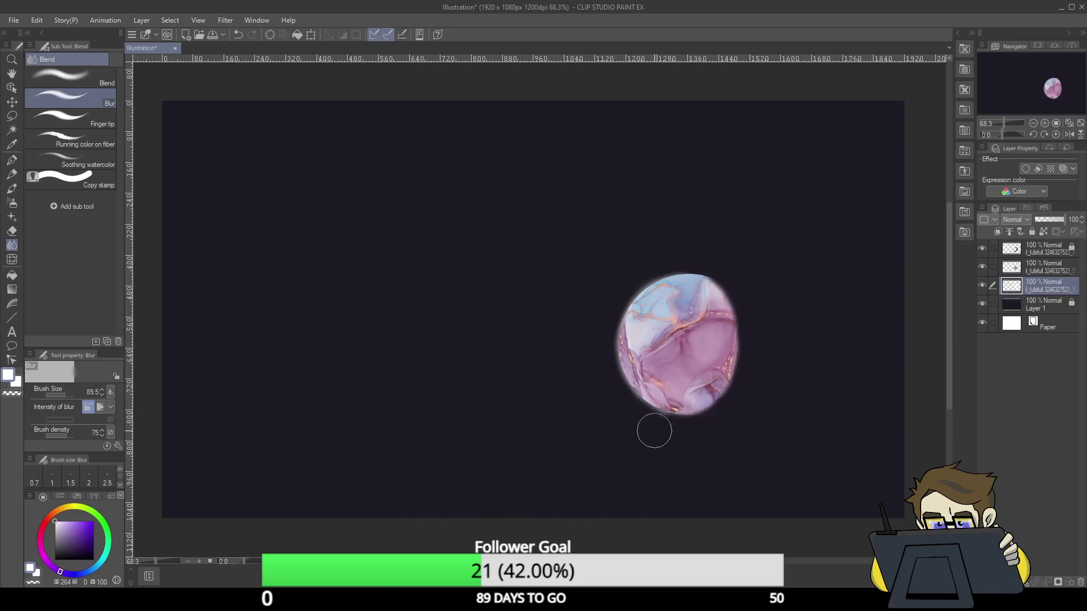
click(108, 124)
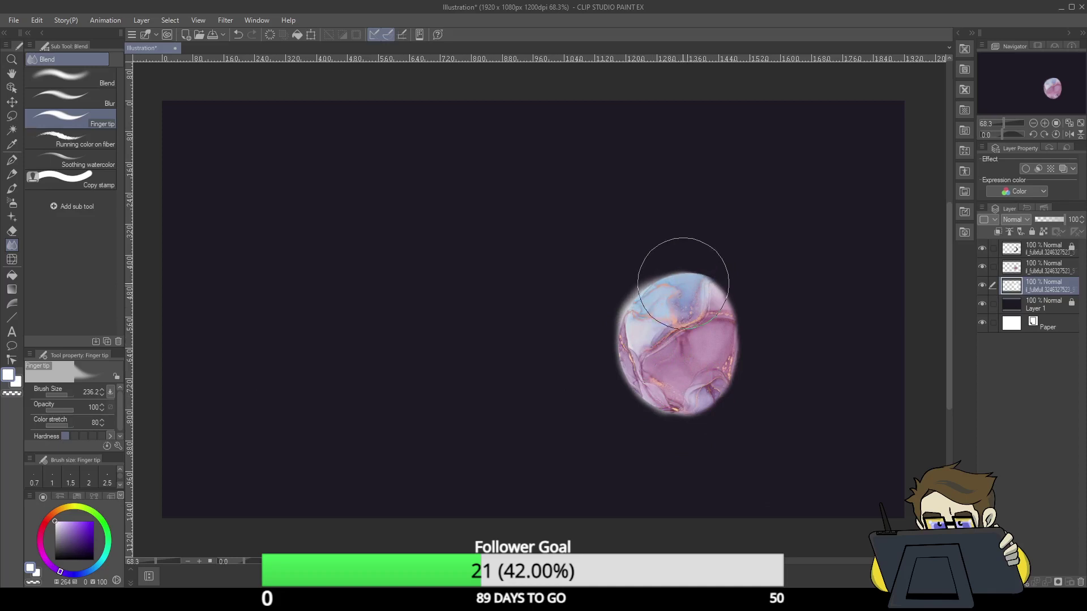
mouse_move(683, 283)
mouse_down()
mouse_move(708, 266)
mouse_move(672, 279)
mouse_move(651, 270)
mouse_move(650, 290)
mouse_move(624, 296)
mouse_move(649, 266)
mouse_move(604, 316)
mouse_move(628, 322)
mouse_move(623, 287)
mouse_move(645, 274)
mouse_move(613, 318)
mouse_move(656, 436)
mouse_move(651, 388)
mouse_move(651, 432)
mouse_move(684, 421)
mouse_up()
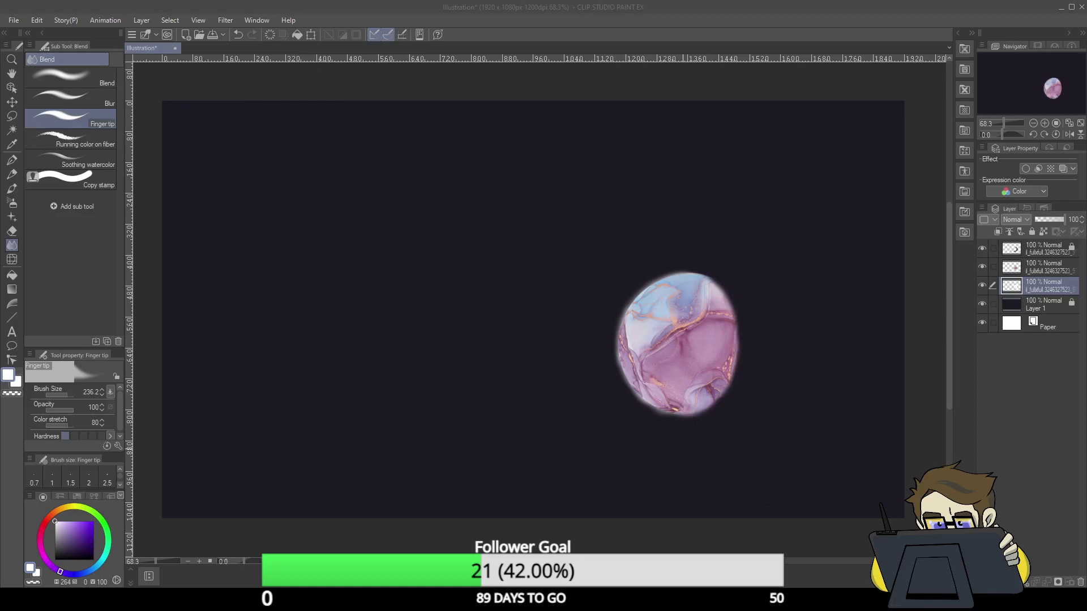
- Lock the white glow and marble layers, and add a new empty layer at the top of the layer stack
click(1032, 231)
click(1049, 268)
click(1032, 232)
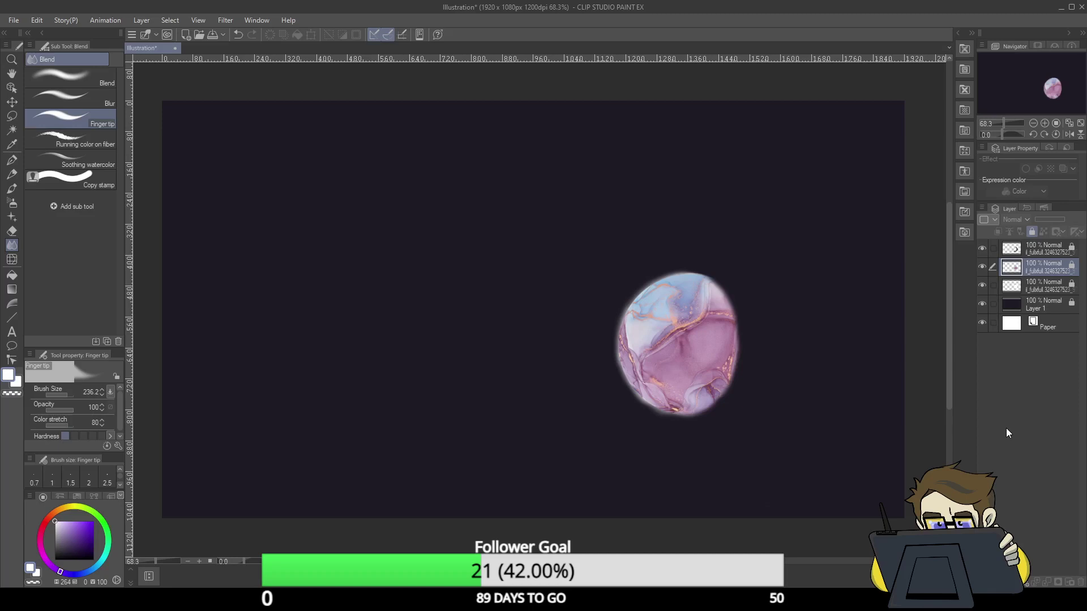
key(ctrl+shift+n)
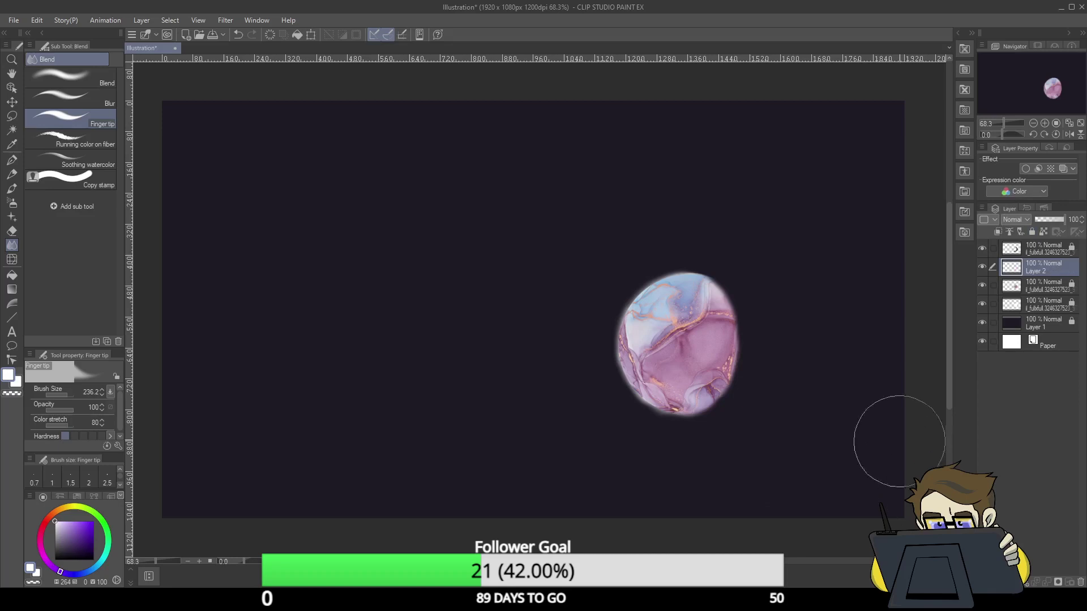
drag(1031, 254, 1032, 248)
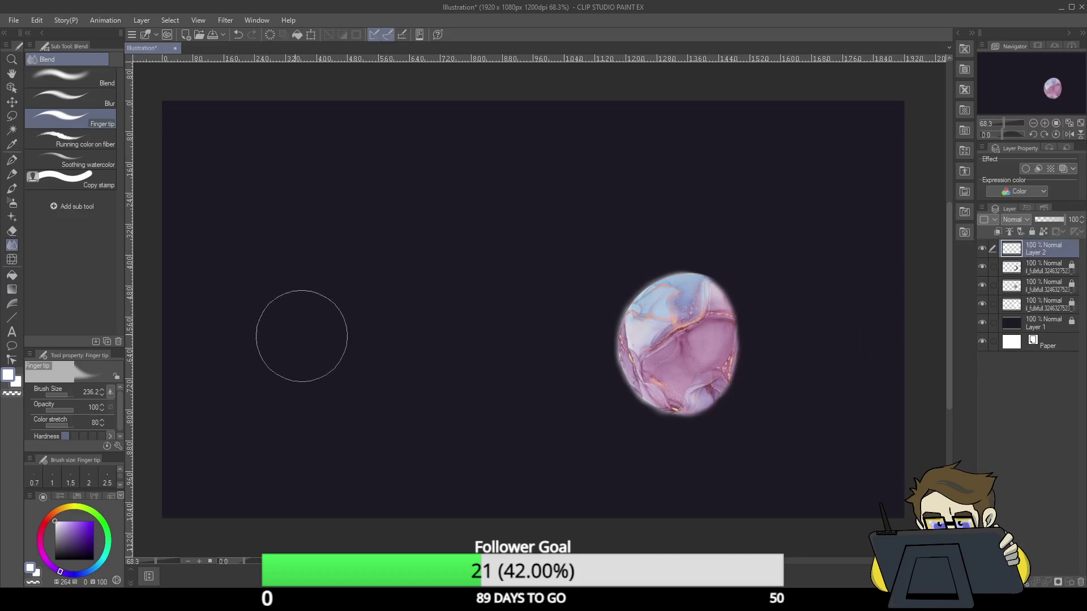
- Try sketching a red cone and cylinder shape beside the planet and a large arc across the canvas's lower-left corner with the G-pen
click(12, 159)
click(45, 521)
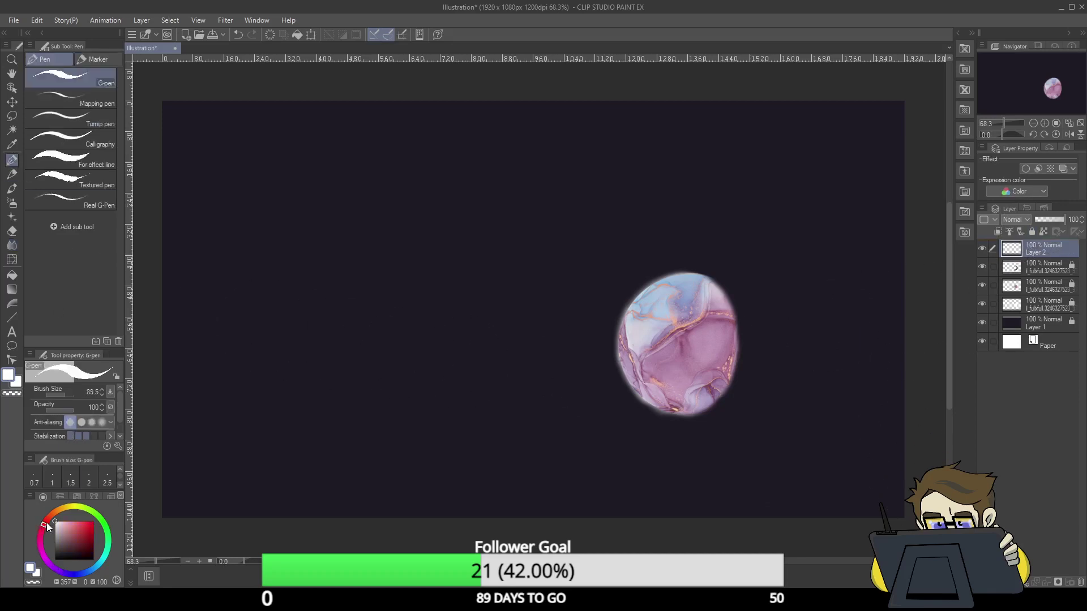
click(93, 522)
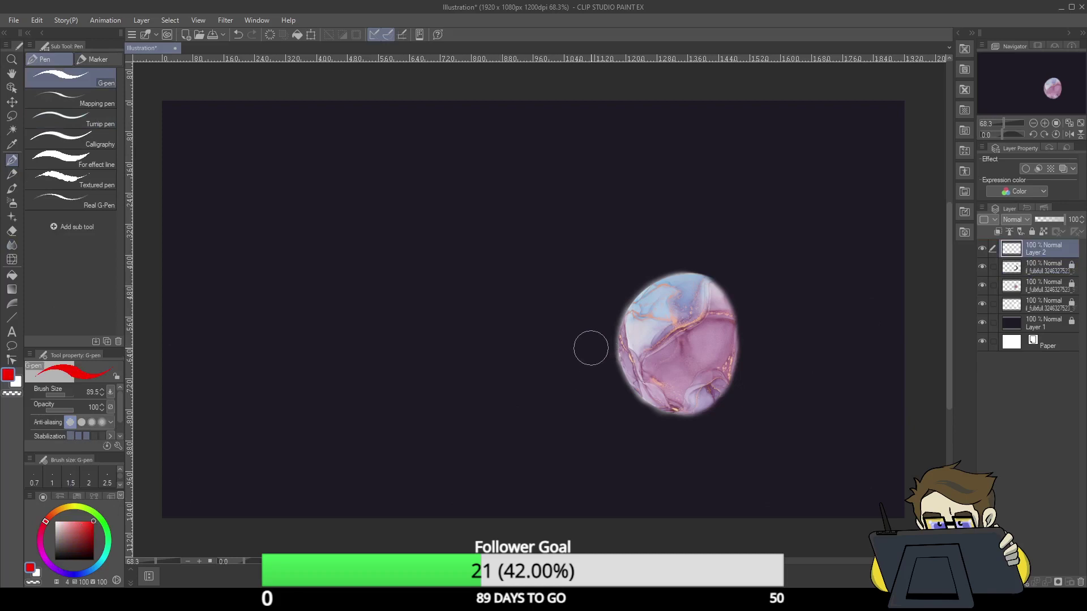
drag(592, 342, 534, 353)
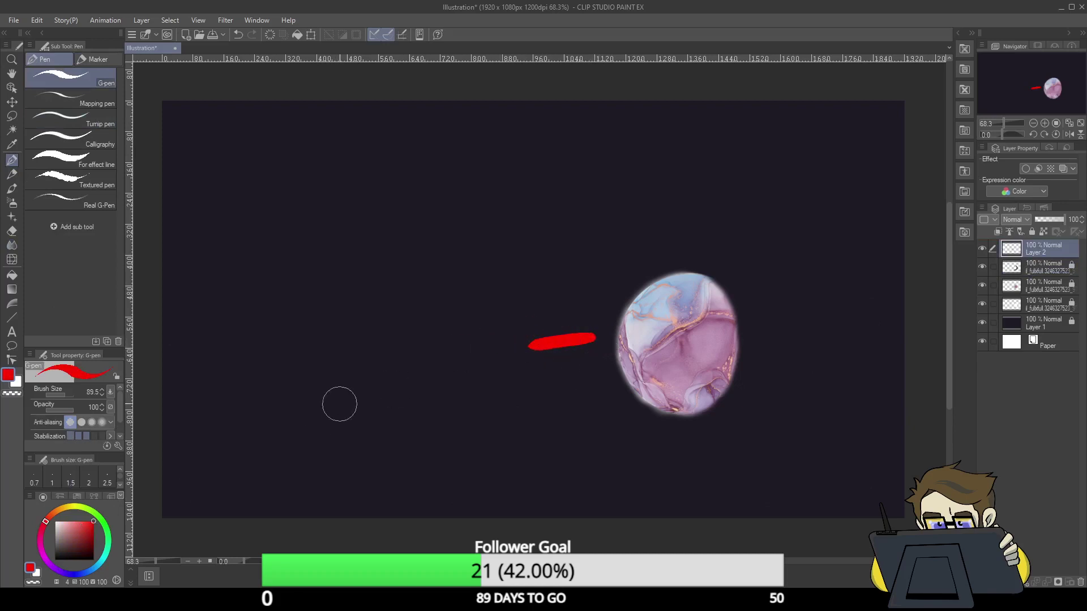
key(ctrl+z)
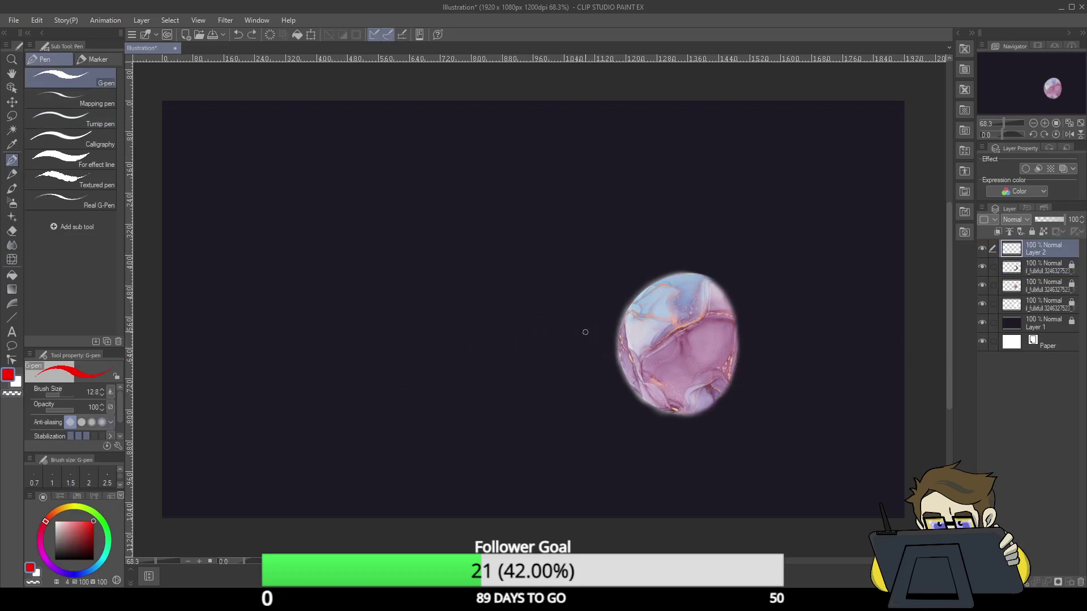
mouse_move(579, 338)
mouse_down()
mouse_move(592, 319)
mouse_move(554, 326)
mouse_up()
drag(578, 367, 538, 363)
mouse_move(517, 314)
mouse_down()
mouse_move(535, 346)
mouse_move(522, 380)
mouse_move(467, 352)
mouse_move(510, 317)
mouse_move(522, 379)
mouse_up()
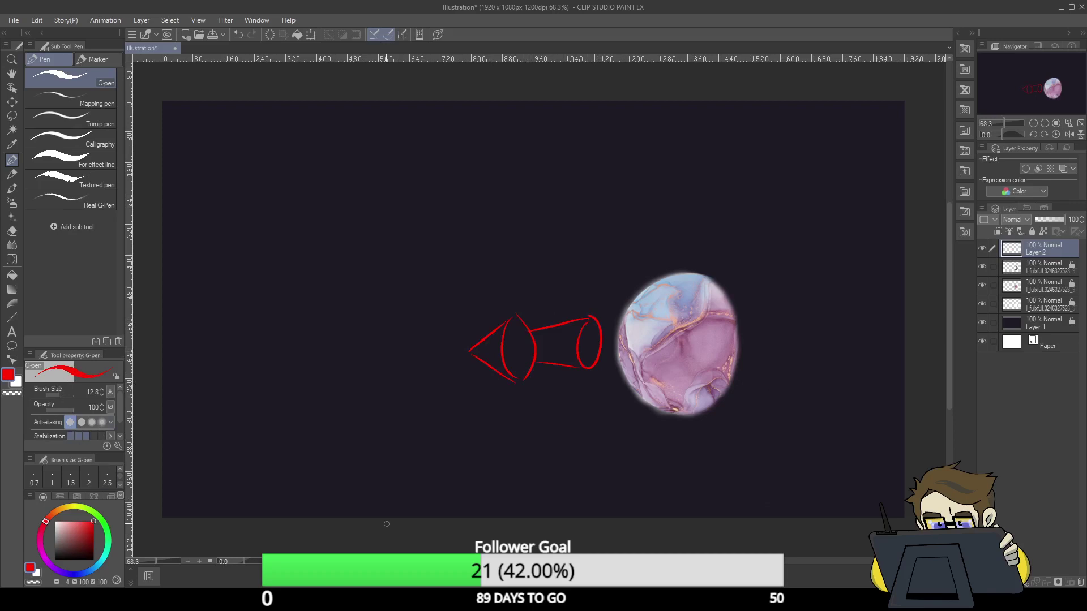
drag(138, 267, 314, 524)
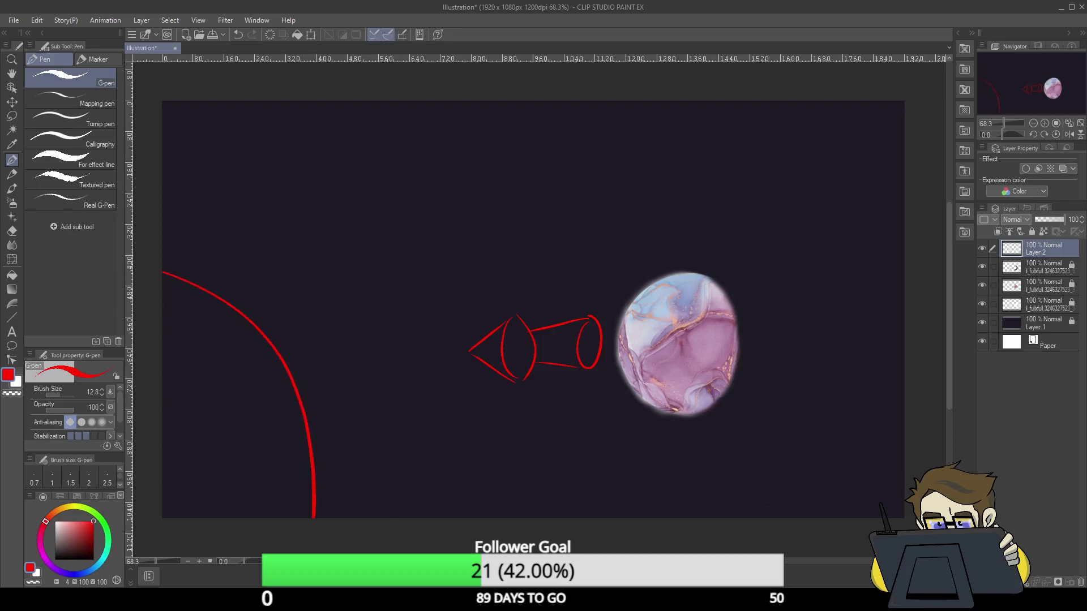
- Undo all the red sketch strokes on Layer 2
key(ctrl+z)
key(ctrl+z)
key(ctrl+z)
key(ctrl+z)
key(ctrl+z)
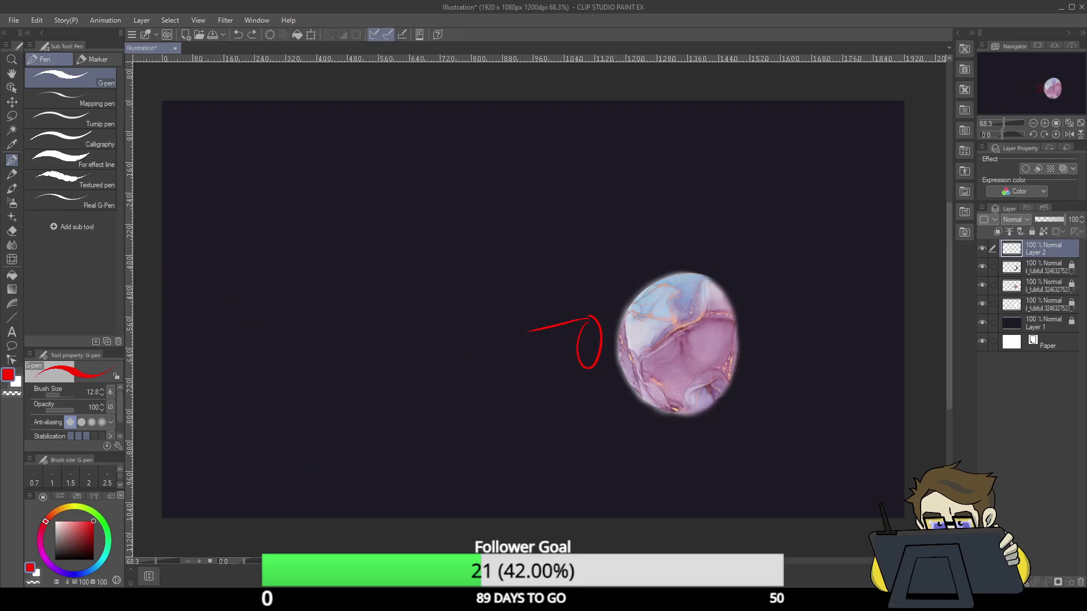
key(ctrl+z)
key(ctrl+z)
- Try repainting the dark disc in a slightly lighter dark purple at brush size 2000 with its transparent pixels locked, and undo the stroke
click(1038, 267)
click(1044, 232)
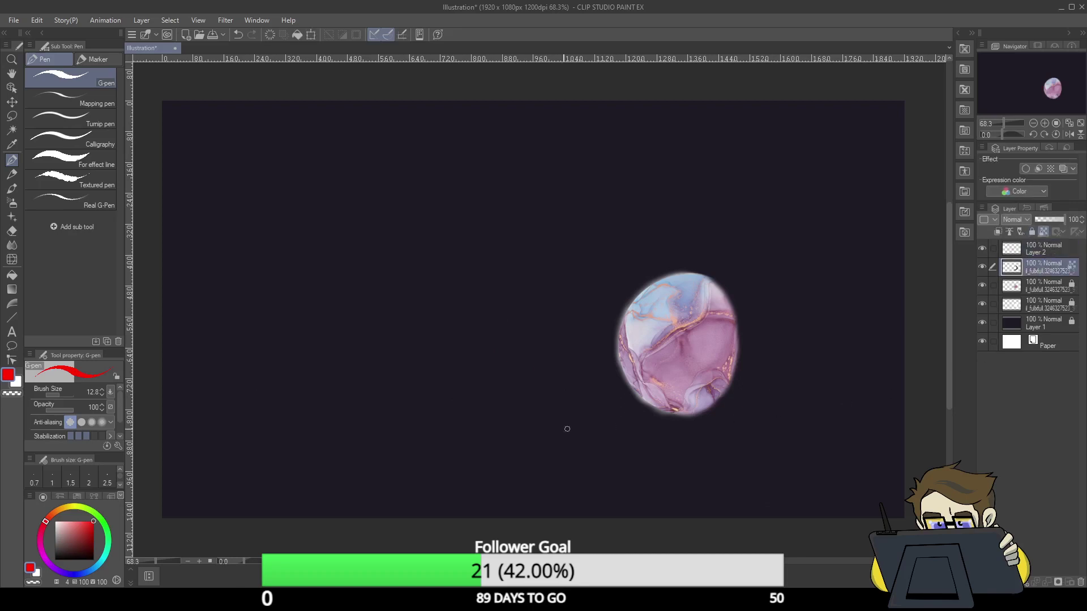
click(66, 549)
alt+click(351, 393)
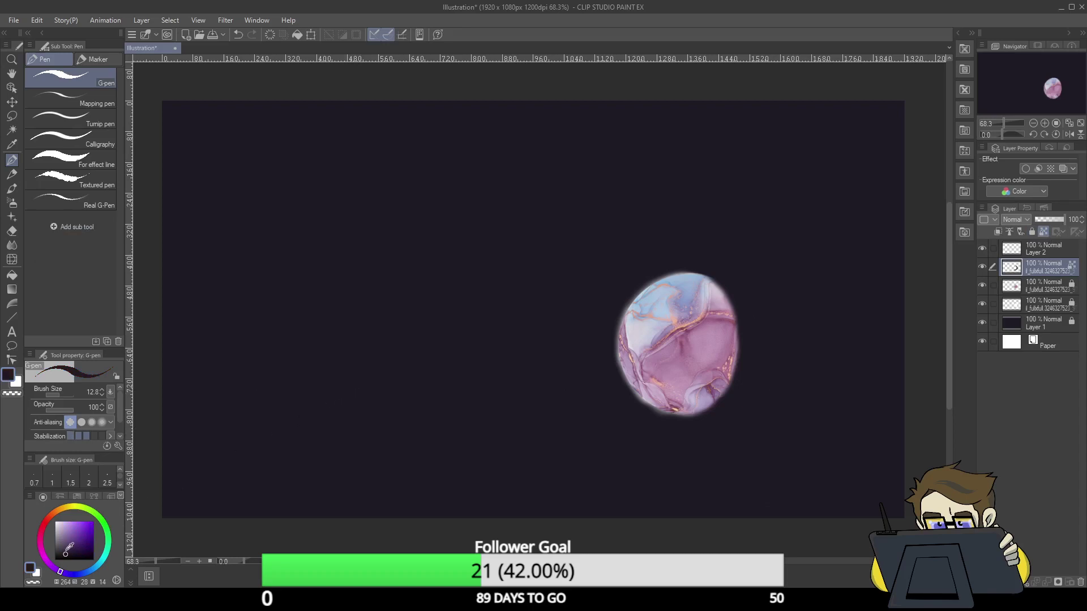
click(64, 553)
drag(64, 398, 119, 396)
mouse_move(660, 414)
mouse_down()
mouse_move(733, 316)
mouse_move(752, 307)
mouse_up()
key(ctrl+z)
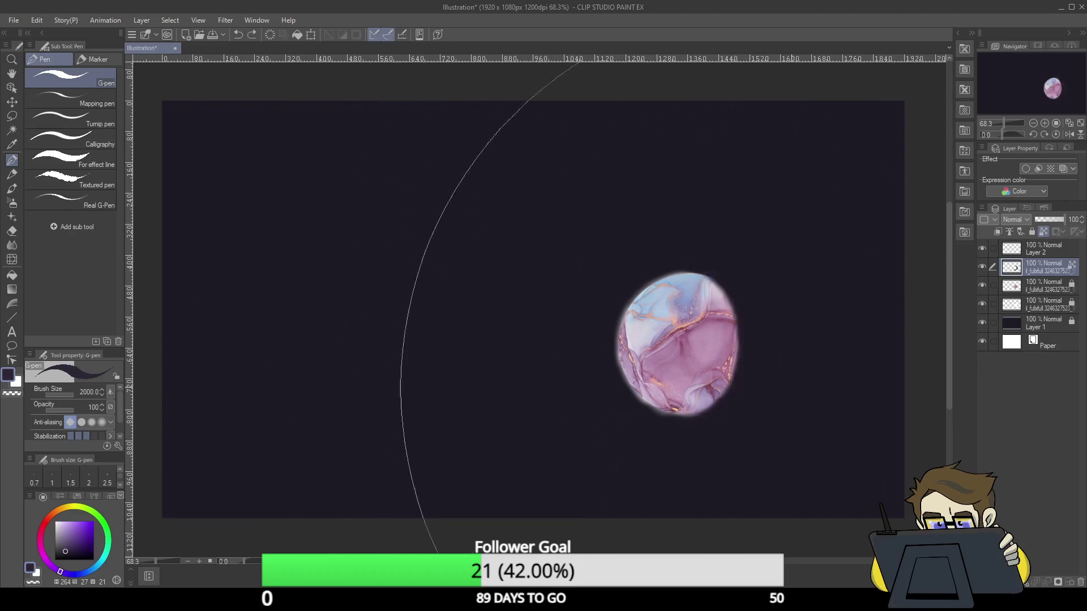
- Move Layer 2 beneath the planet layers, directly above Layer 1, and choose a golden yellow drawing color
click(1036, 249)
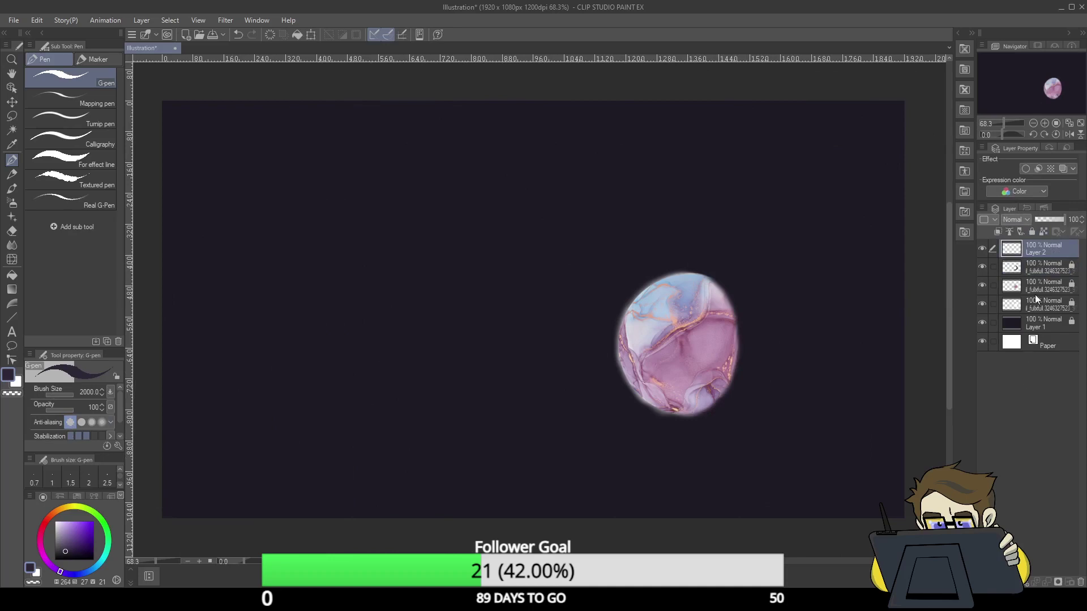
drag(1033, 259, 1034, 313)
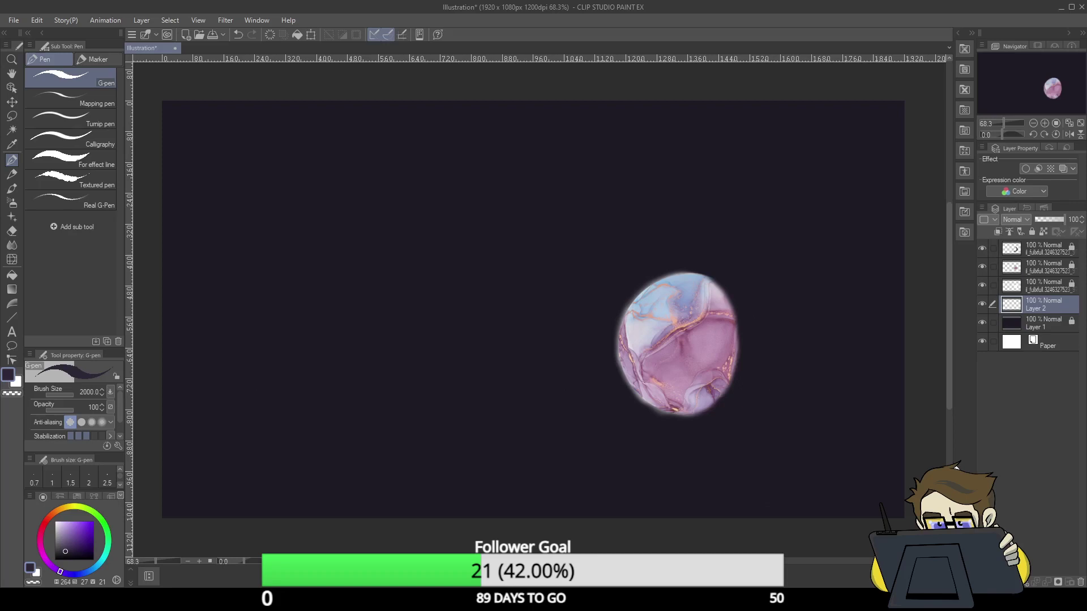
click(67, 508)
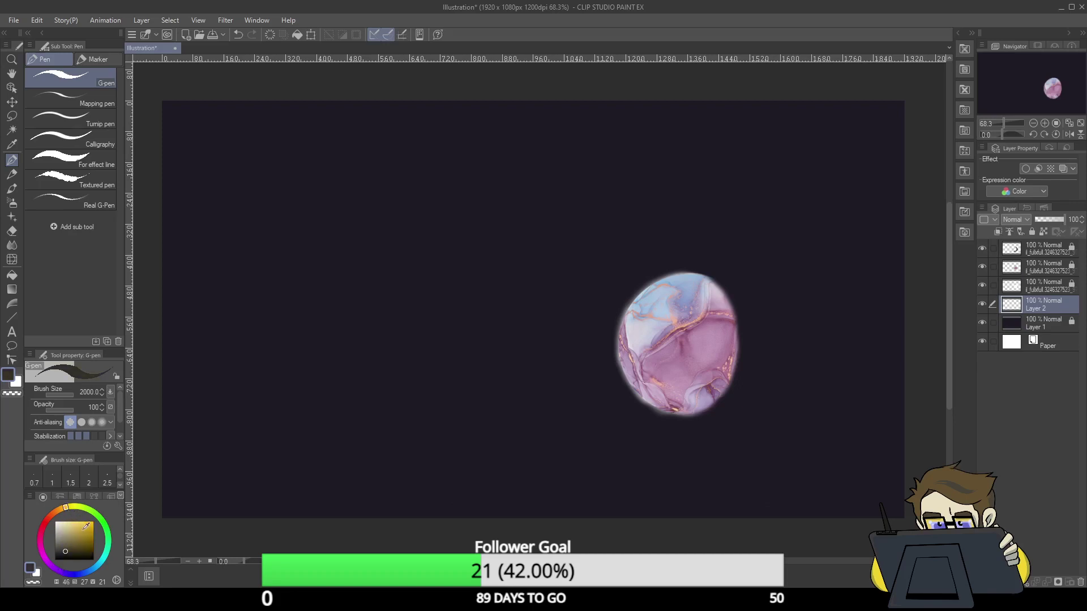
click(83, 522)
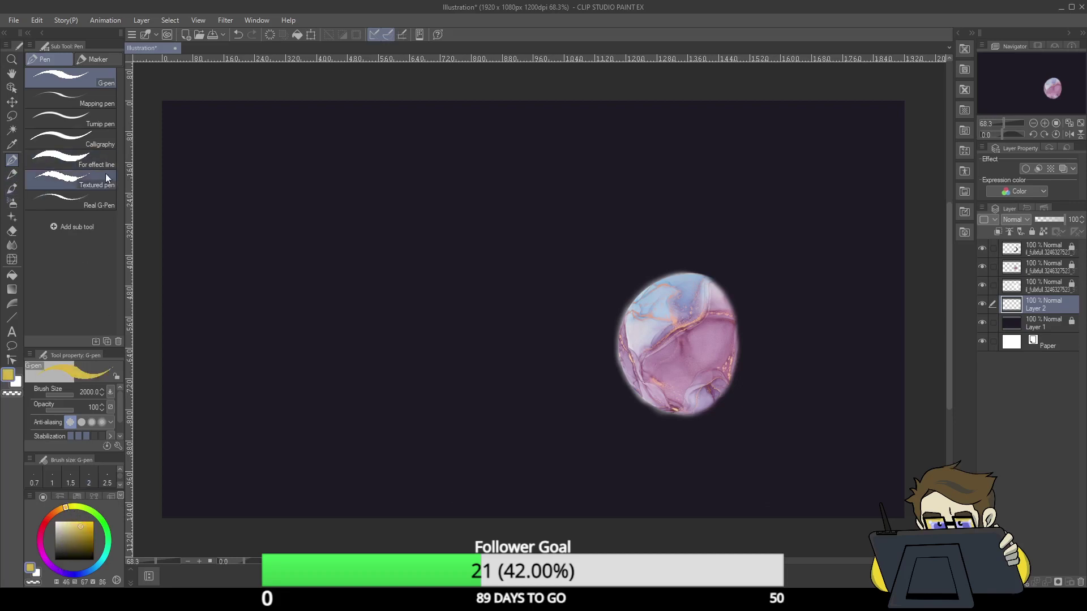
- Paint a thick S-shaped Wet wash stroke left of the canvas center, and undo the trial strokes below the planet
click(12, 189)
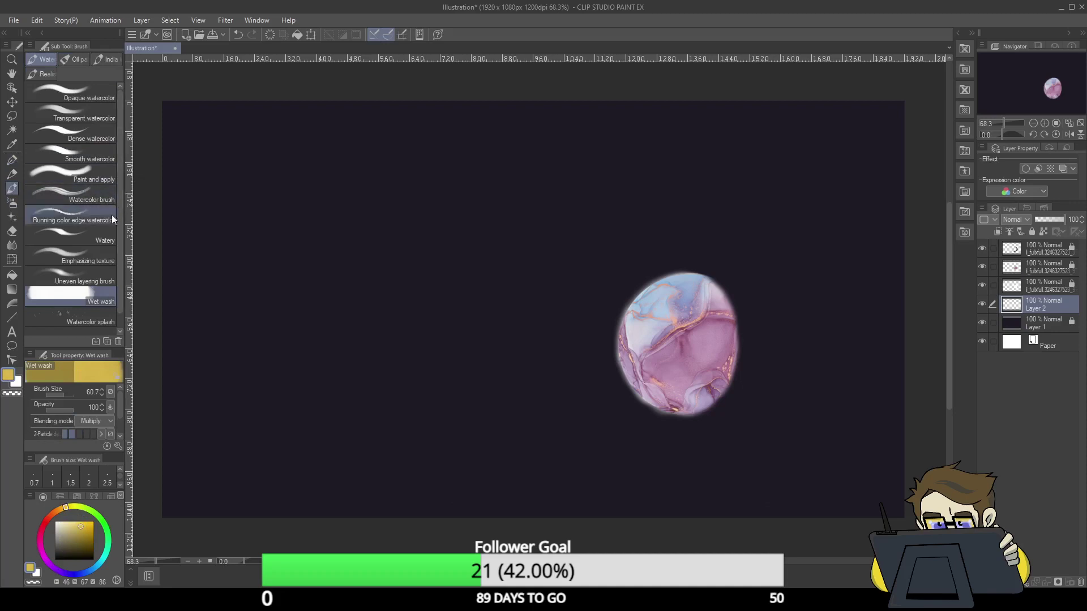
click(68, 294)
mouse_move(286, 374)
mouse_down()
mouse_move(321, 413)
mouse_move(317, 308)
mouse_move(385, 328)
mouse_move(402, 391)
mouse_up()
mouse_move(456, 489)
mouse_down()
mouse_move(511, 440)
mouse_move(505, 361)
mouse_move(570, 384)
mouse_move(606, 454)
mouse_move(621, 435)
mouse_move(529, 456)
mouse_move(533, 404)
mouse_move(581, 450)
mouse_move(648, 481)
mouse_move(706, 465)
mouse_move(770, 376)
mouse_up()
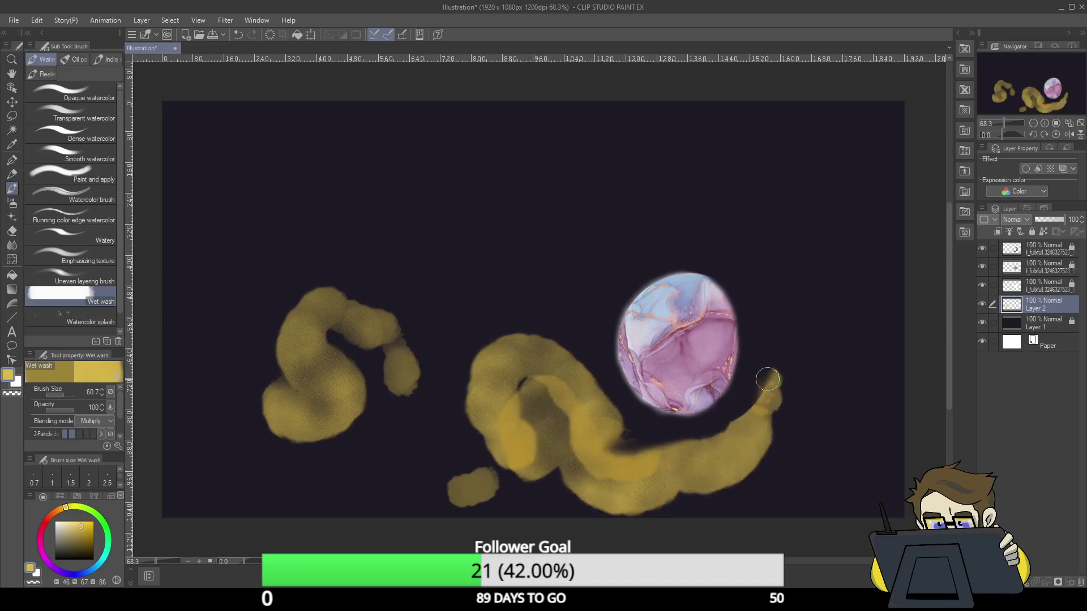
key(ctrl+z)
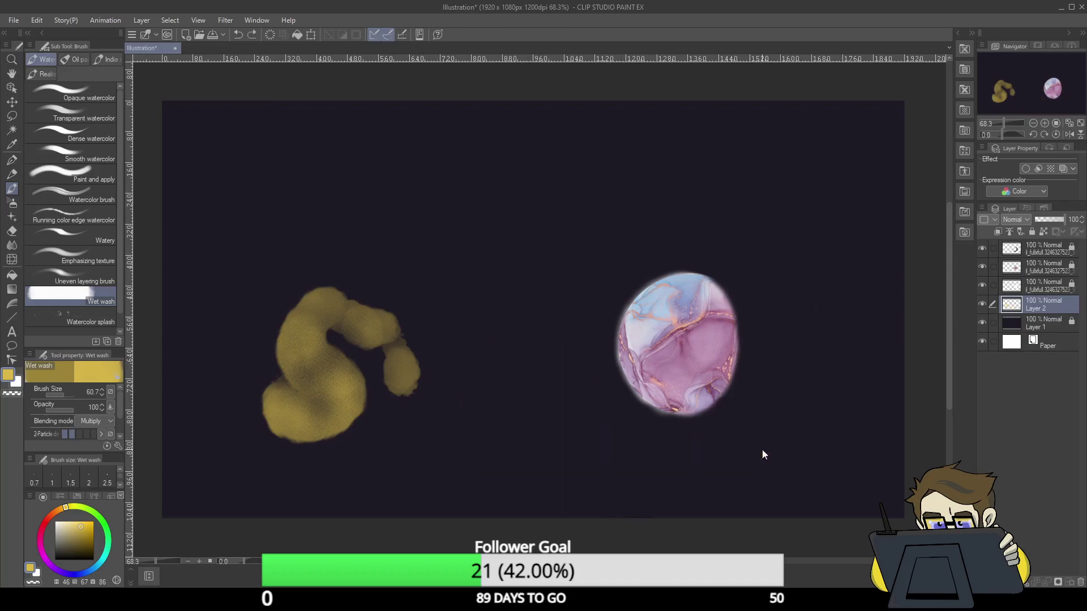
mouse_move(619, 481)
mouse_down()
mouse_move(683, 457)
mouse_move(705, 406)
mouse_move(770, 376)
mouse_up()
key(ctrl+z)
- Paint thick, winding golden Wet wash bands across the lower middle, the upper canvas and all around the planet on Layer 2
mouse_move(544, 447)
mouse_down()
mouse_move(476, 380)
mouse_move(545, 385)
mouse_move(469, 522)
mouse_move(549, 469)
mouse_move(669, 485)
mouse_move(796, 461)
mouse_move(842, 335)
mouse_move(851, 340)
mouse_move(806, 425)
mouse_move(834, 414)
mouse_move(822, 296)
mouse_move(776, 287)
mouse_move(750, 320)
mouse_move(814, 310)
mouse_move(792, 304)
mouse_move(760, 355)
mouse_move(823, 326)
mouse_move(753, 405)
mouse_move(756, 419)
mouse_move(790, 370)
mouse_move(790, 335)
mouse_move(761, 289)
mouse_move(822, 402)
mouse_up()
mouse_move(791, 296)
mouse_down()
mouse_move(753, 260)
mouse_move(760, 219)
mouse_move(732, 174)
mouse_move(637, 113)
mouse_up()
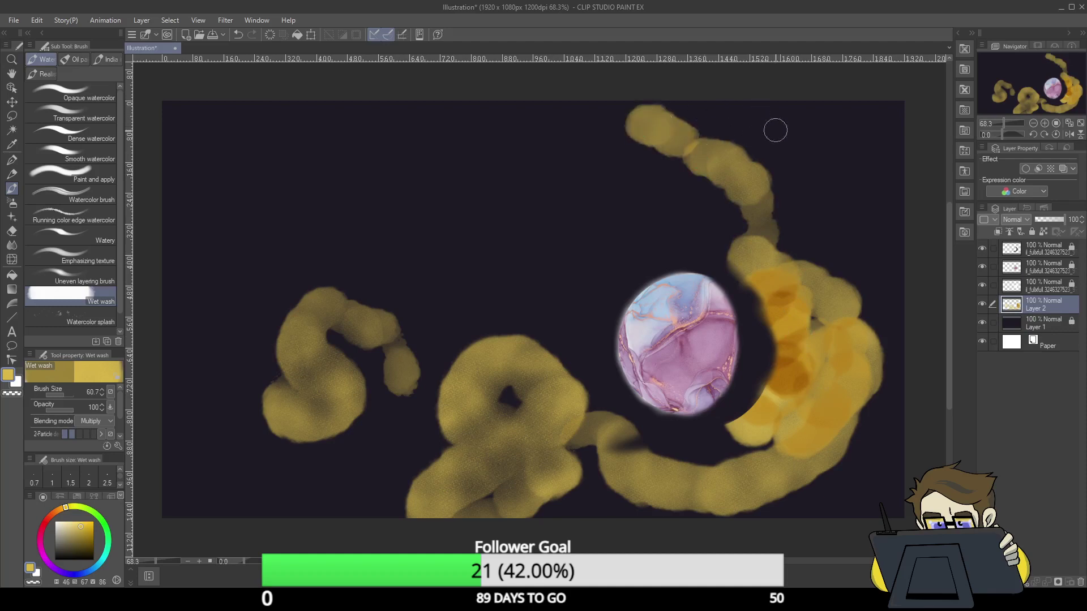
mouse_move(774, 128)
mouse_down()
mouse_move(796, 193)
mouse_move(790, 265)
mouse_move(792, 300)
mouse_up()
mouse_move(592, 170)
mouse_down()
mouse_move(658, 318)
mouse_move(629, 380)
mouse_move(630, 450)
mouse_move(653, 485)
mouse_move(653, 444)
mouse_move(633, 407)
mouse_move(592, 462)
mouse_up()
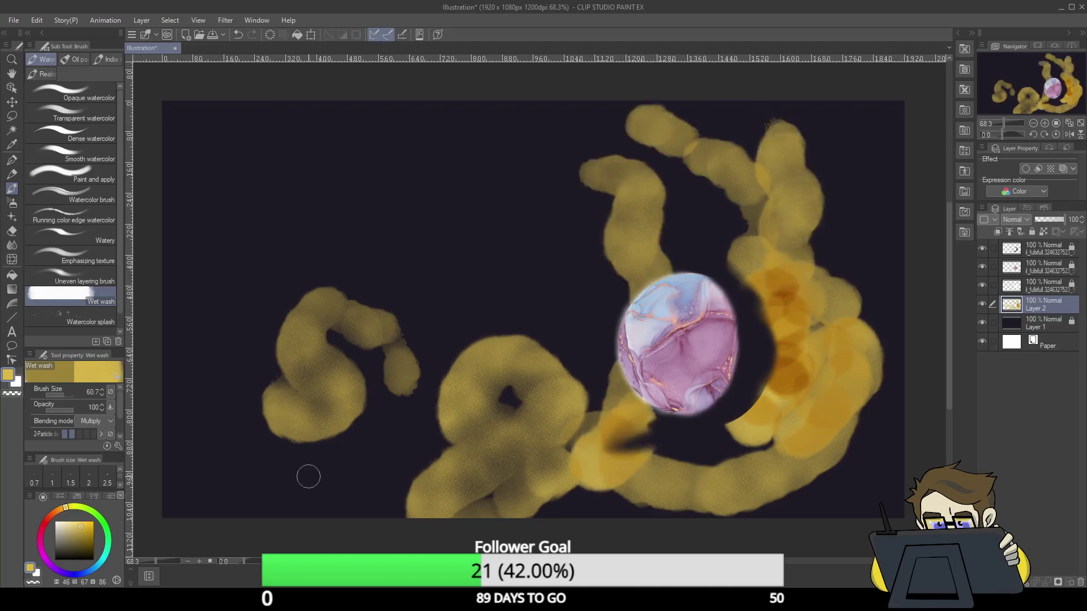
mouse_move(180, 399)
mouse_down()
mouse_move(184, 218)
mouse_move(390, 167)
mouse_move(359, 172)
mouse_move(498, 170)
mouse_move(515, 285)
mouse_move(482, 334)
mouse_move(535, 352)
mouse_up()
key(ctrl+z)
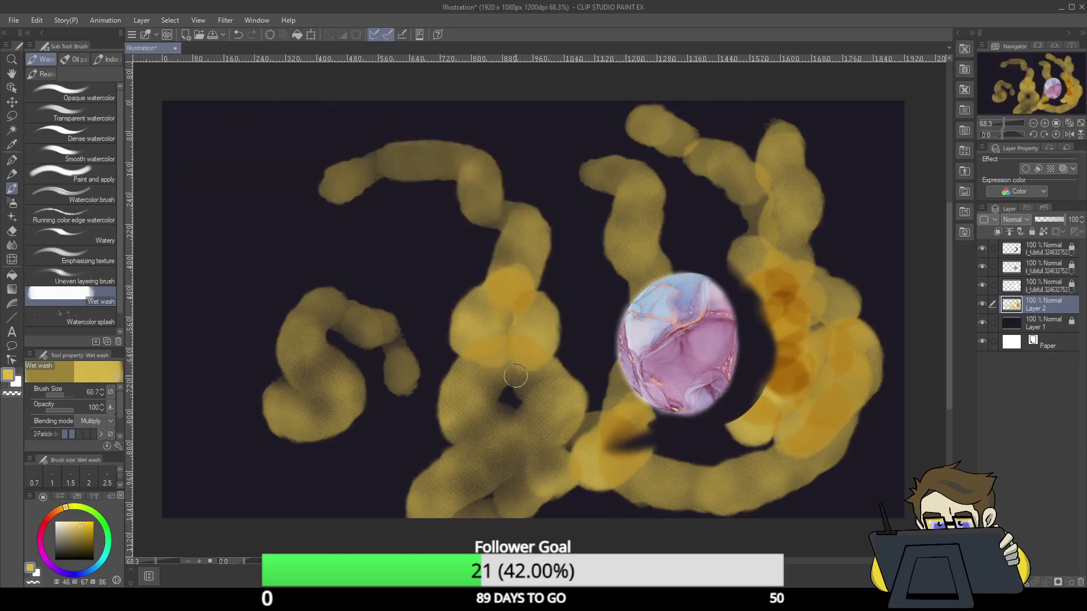
click(667, 489)
drag(667, 489, 535, 499)
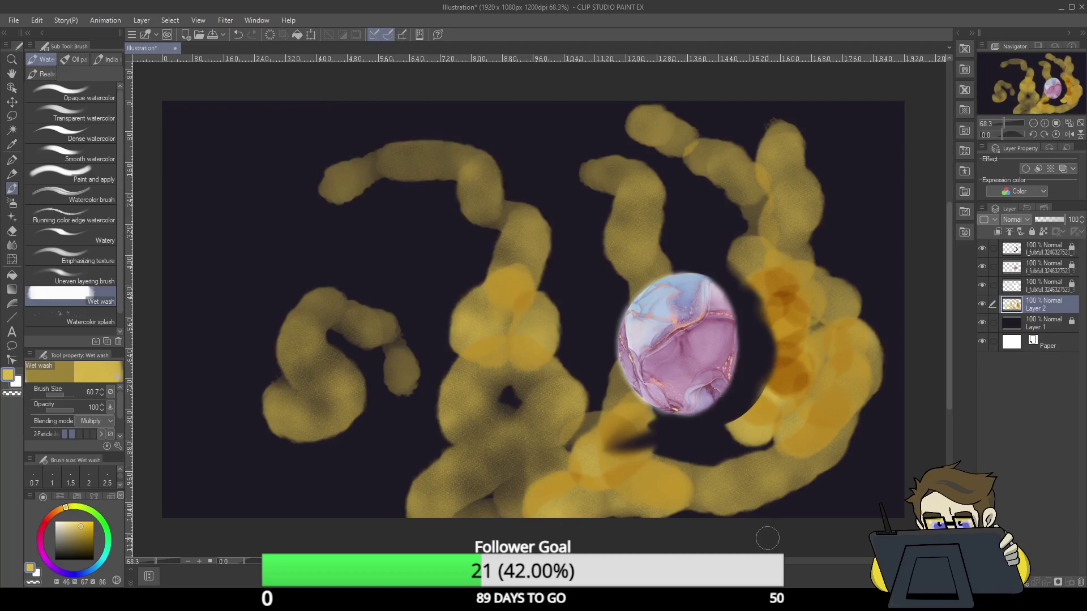
- Unlock the dark shadow layer, hide Layer 1, and try erasing the shadow's upper tip with the Hard eraser
click(1005, 252)
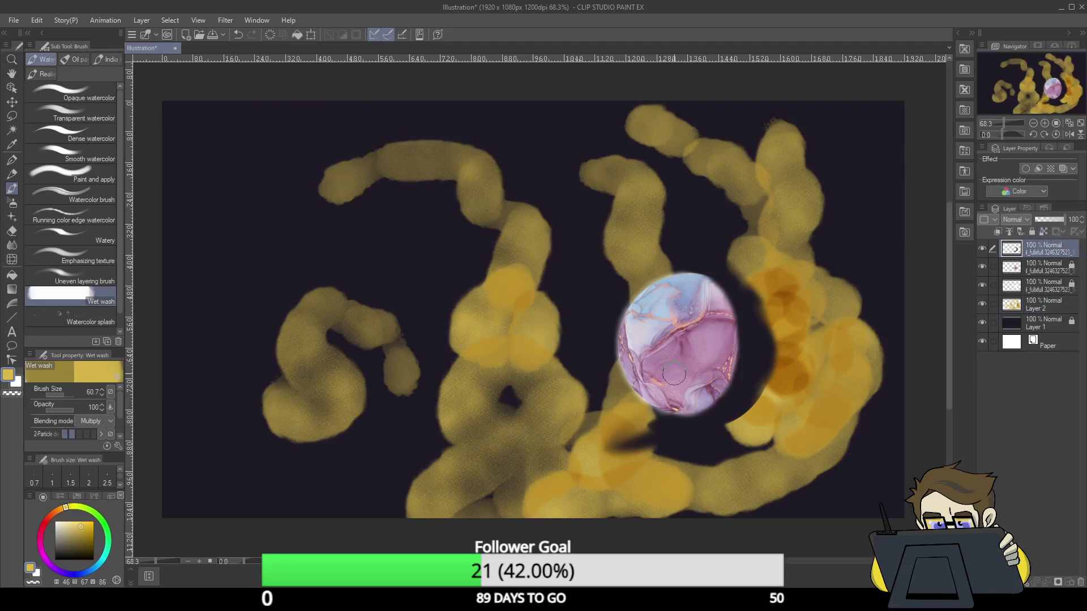
click(11, 231)
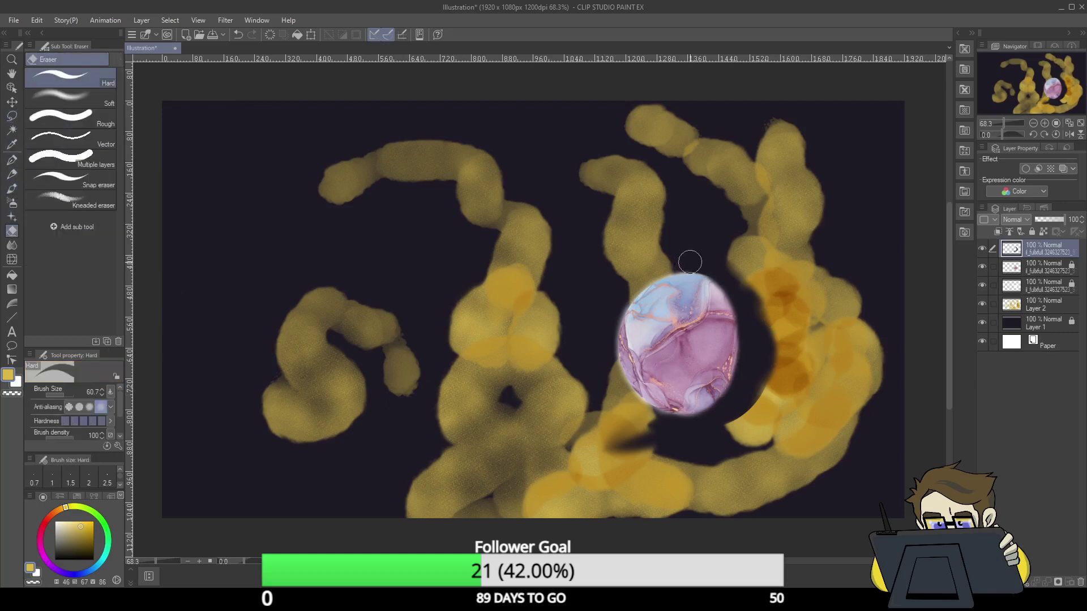
click(983, 323)
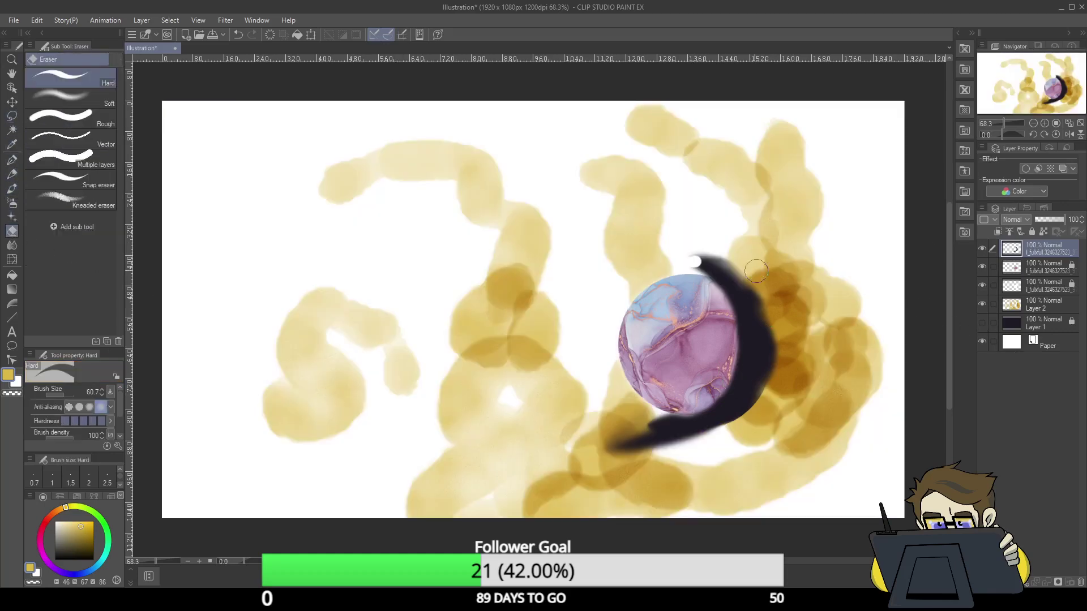
mouse_move(696, 261)
mouse_down()
mouse_move(704, 254)
mouse_move(740, 299)
mouse_up()
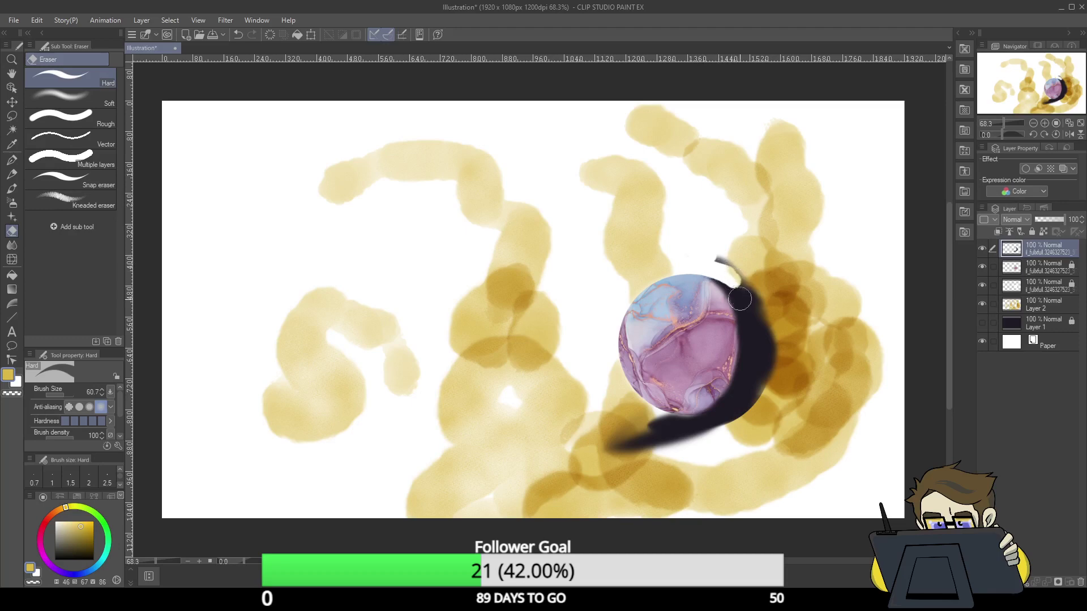
key(ctrl+z)
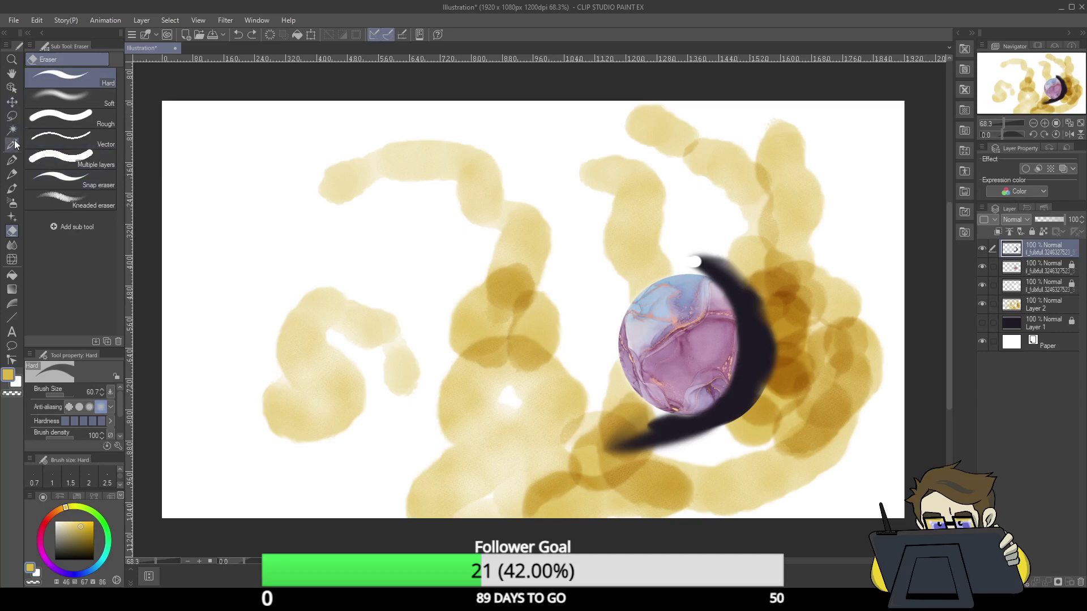
- Try an elliptical marquee selection around the planet, cancel its transformation and clear the selection
click(12, 116)
click(72, 101)
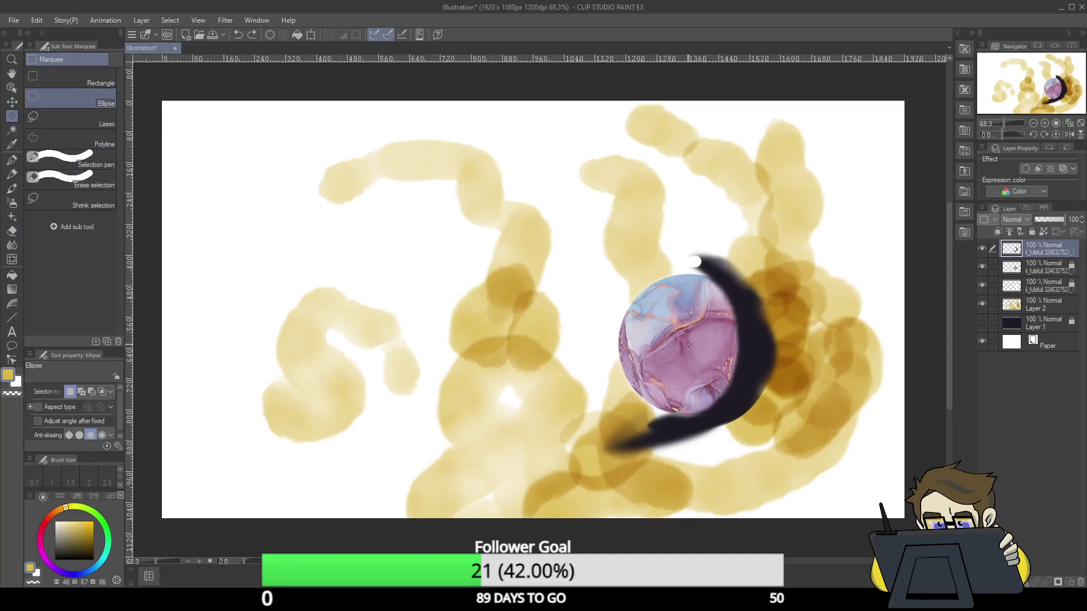
drag(694, 349, 742, 397)
key(ctrl+z)
drag(618, 269, 759, 443)
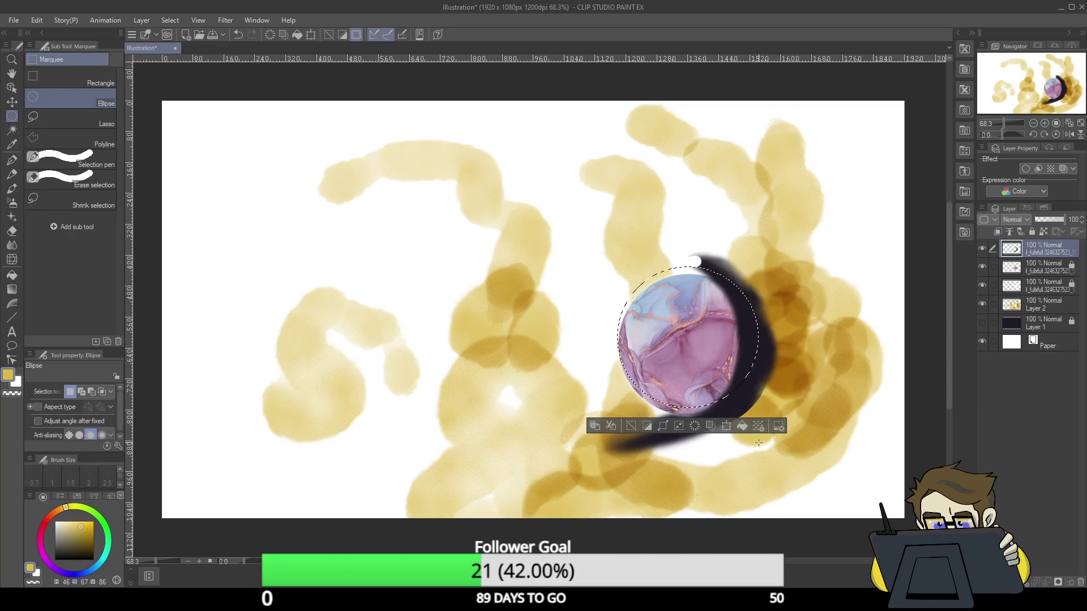
click(726, 426)
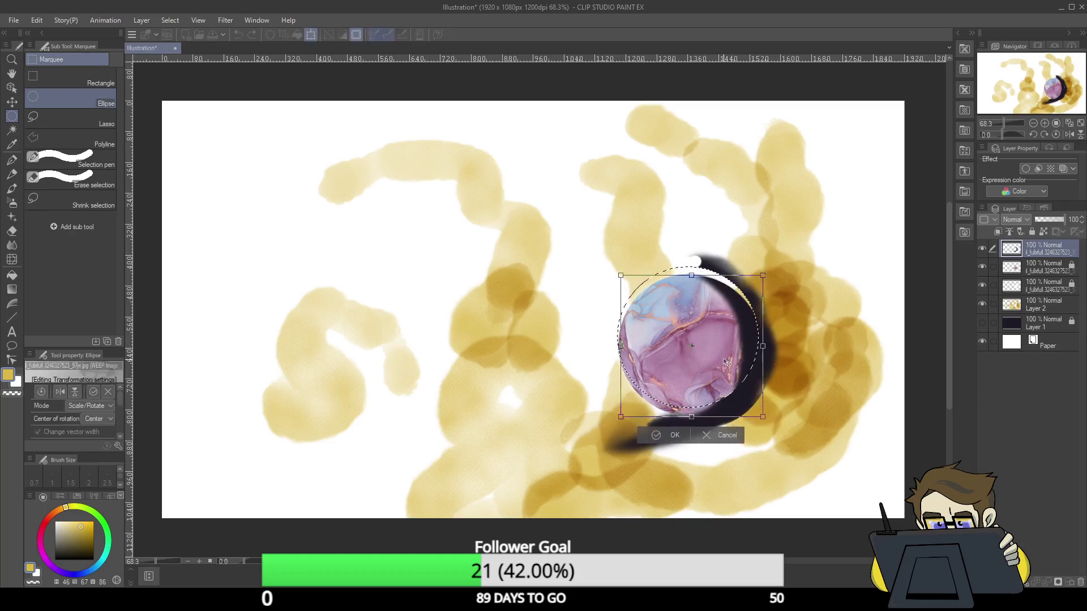
click(718, 437)
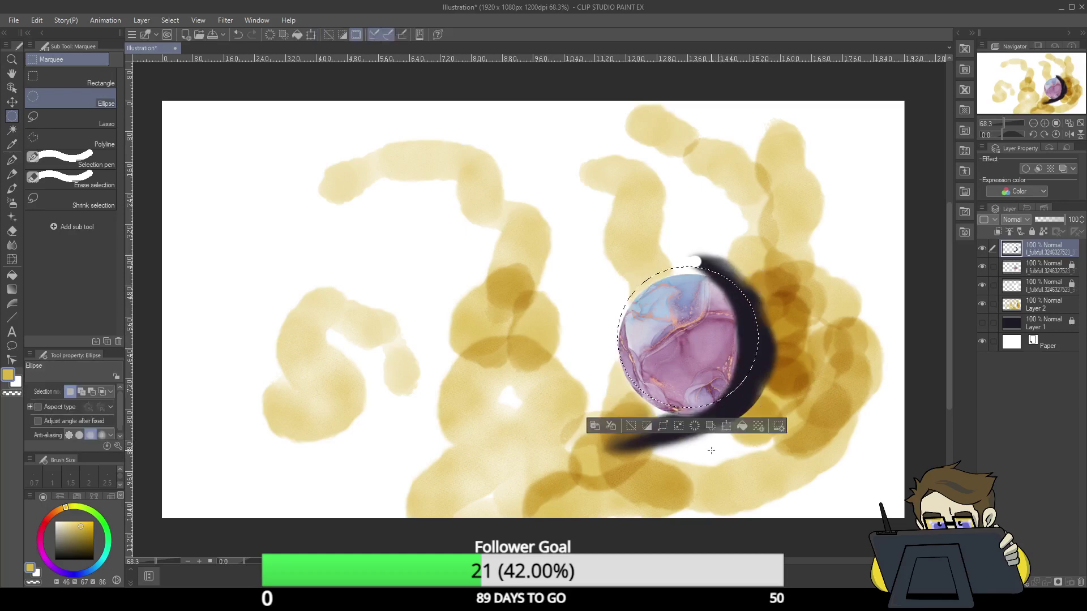
click(648, 441)
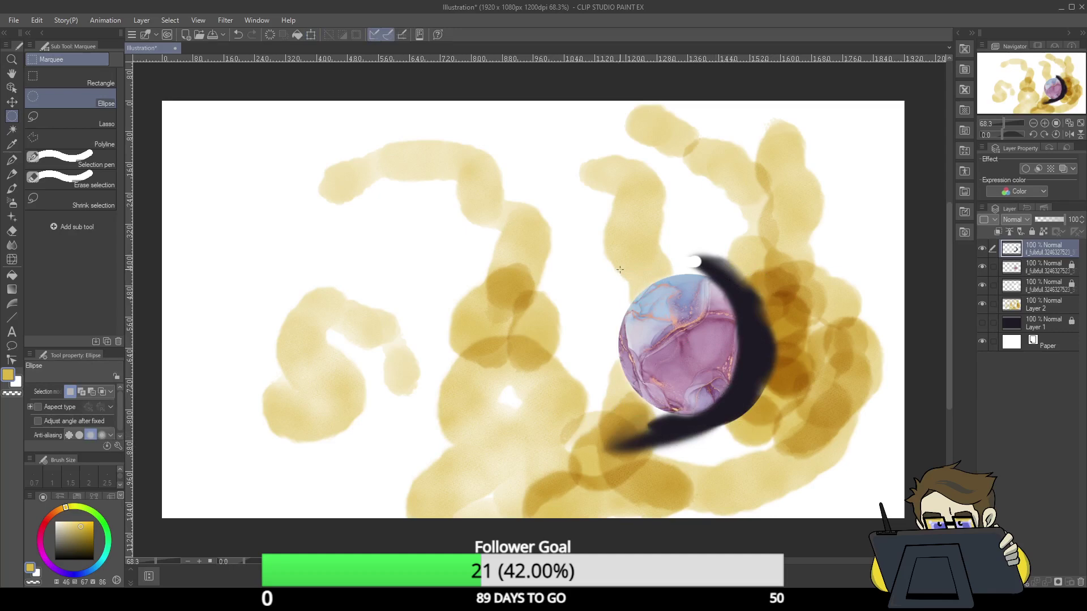
- Try several more circular selections over the planet, clearing each one
drag(608, 262, 769, 423)
click(746, 369)
drag(614, 274, 749, 410)
click(620, 332)
drag(565, 268, 720, 423)
click(634, 337)
- Draw a circular selection beside the planet, and move and slightly enlarge it with a transformation to match the planet's full outline
drag(685, 278, 530, 414)
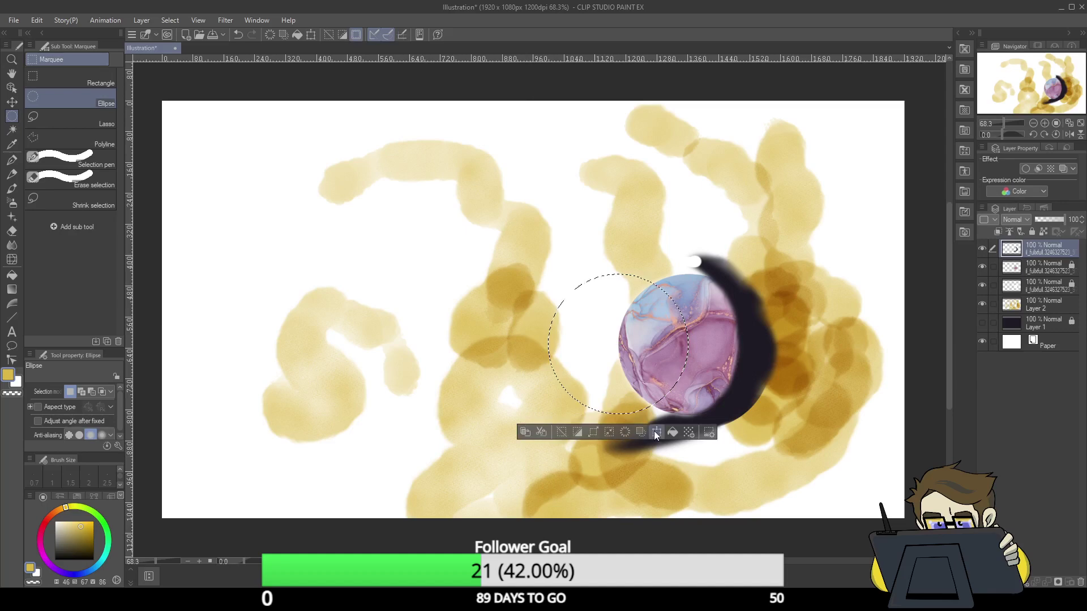
click(656, 433)
drag(638, 357, 718, 388)
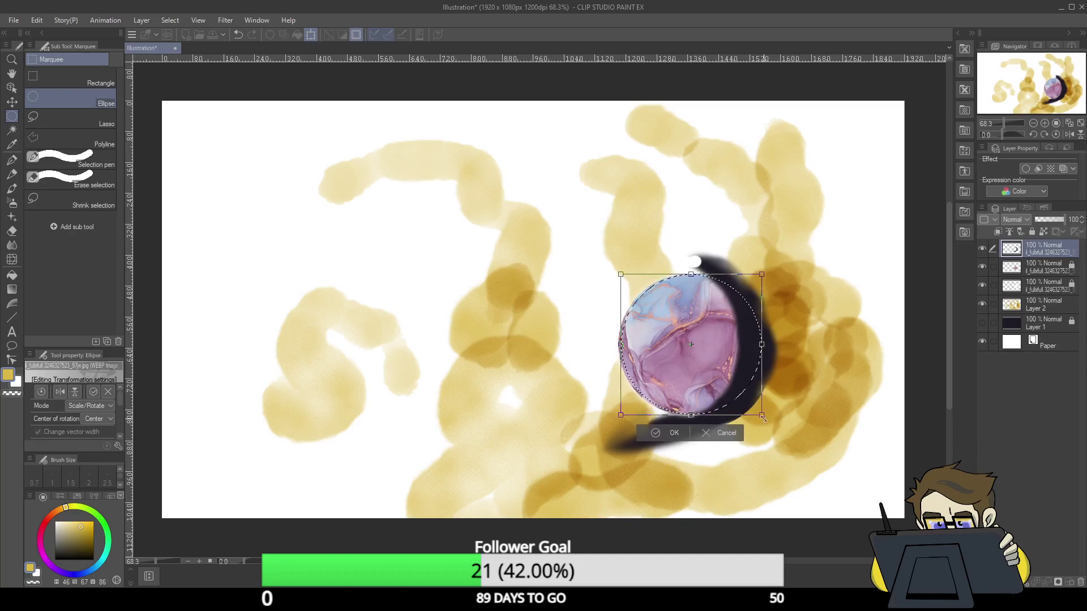
drag(763, 418, 765, 418)
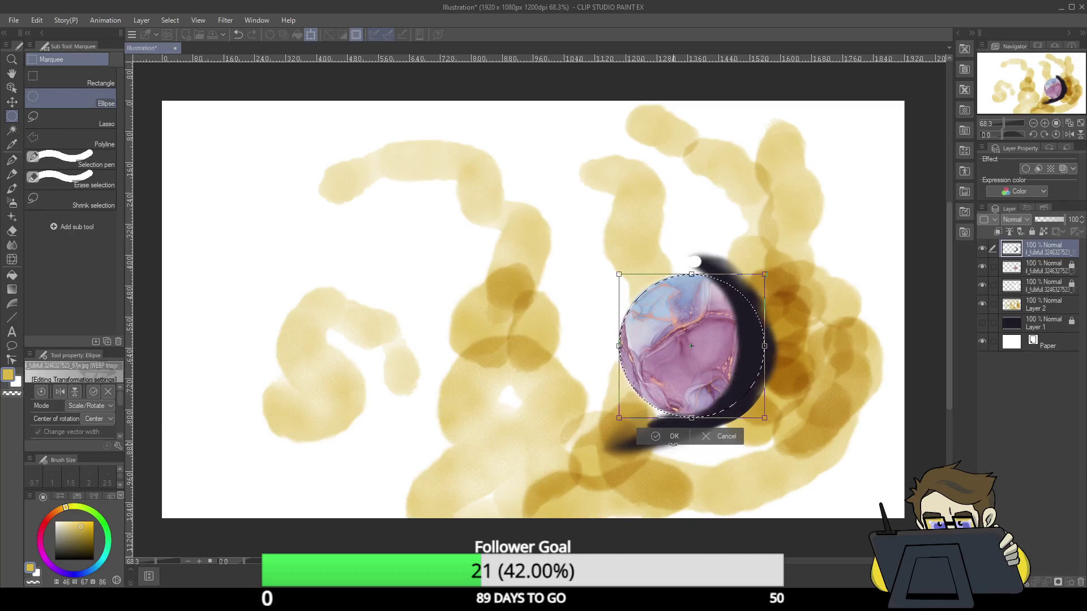
click(673, 436)
- Invert the circular selection, delete the shadow outside the planet's outline, and deselect
click(652, 436)
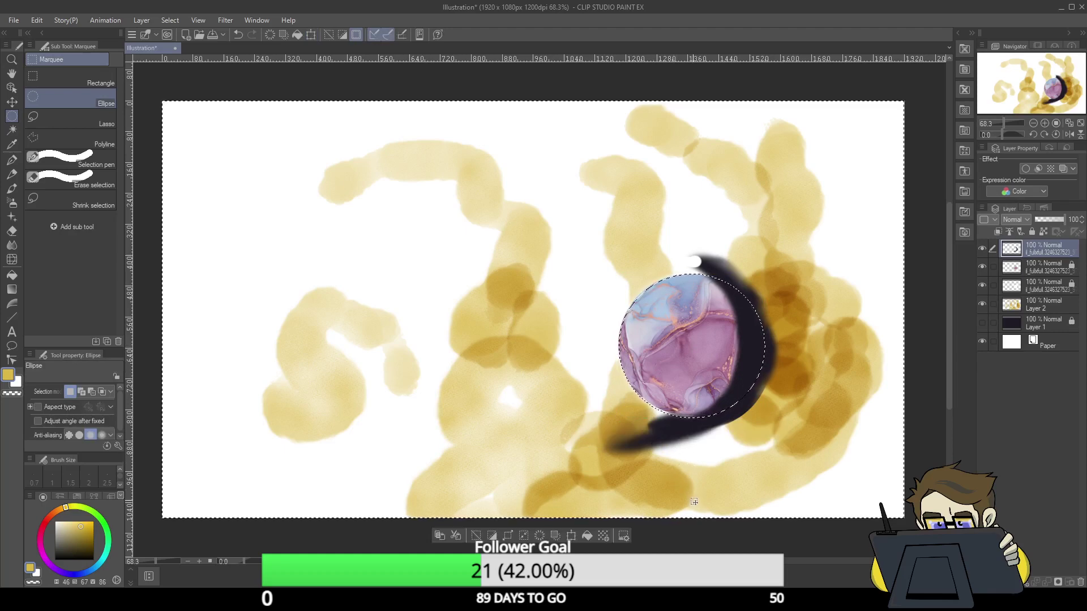
key(Delete)
click(478, 537)
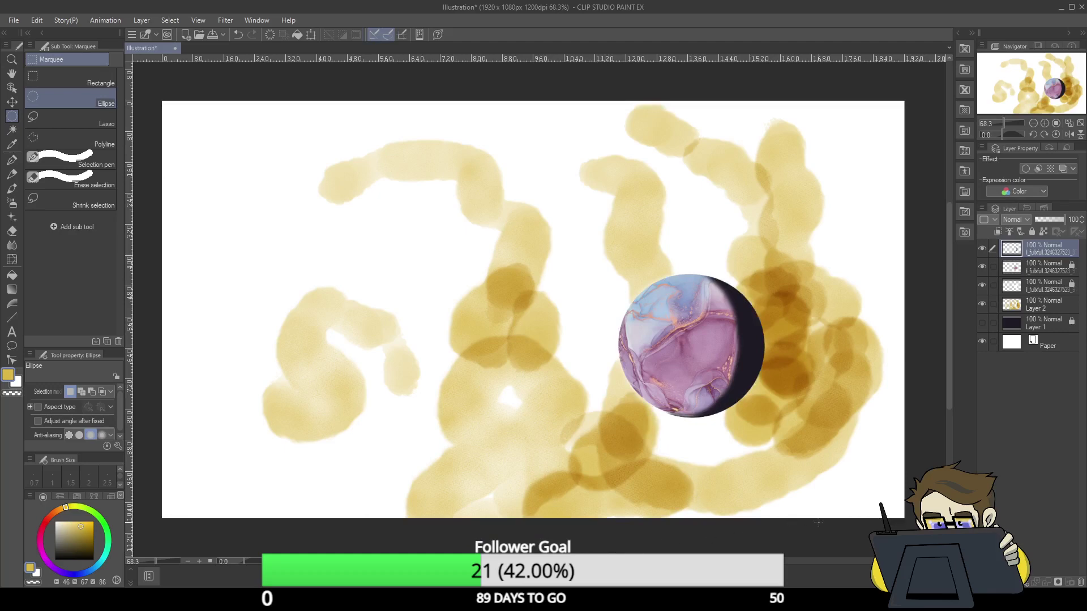
- Lock the trimmed shadow layer and show the dark Layer 1 background again
click(1032, 231)
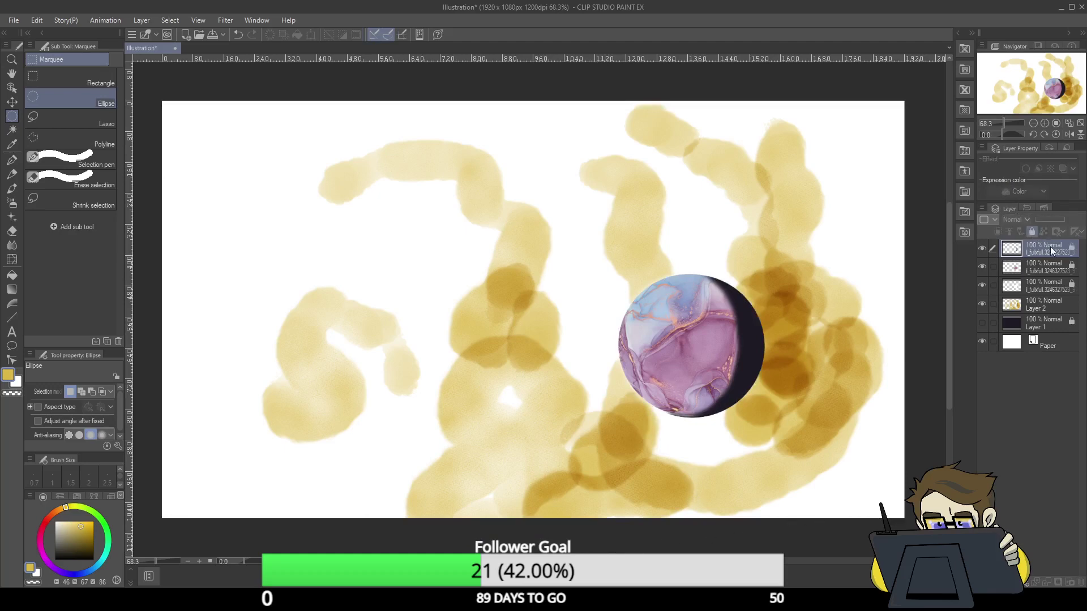
click(1044, 304)
click(982, 323)
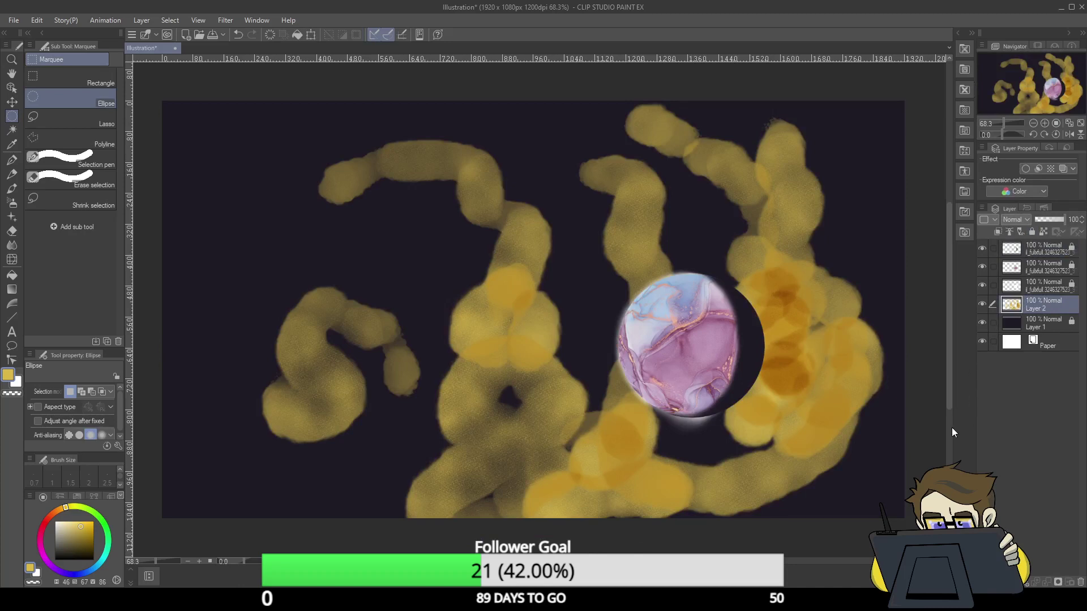
- Unlock the white glow layer and smudge away the glow protruding below the planet's shaded edge with the Finger tip tool
click(1039, 285)
click(1031, 232)
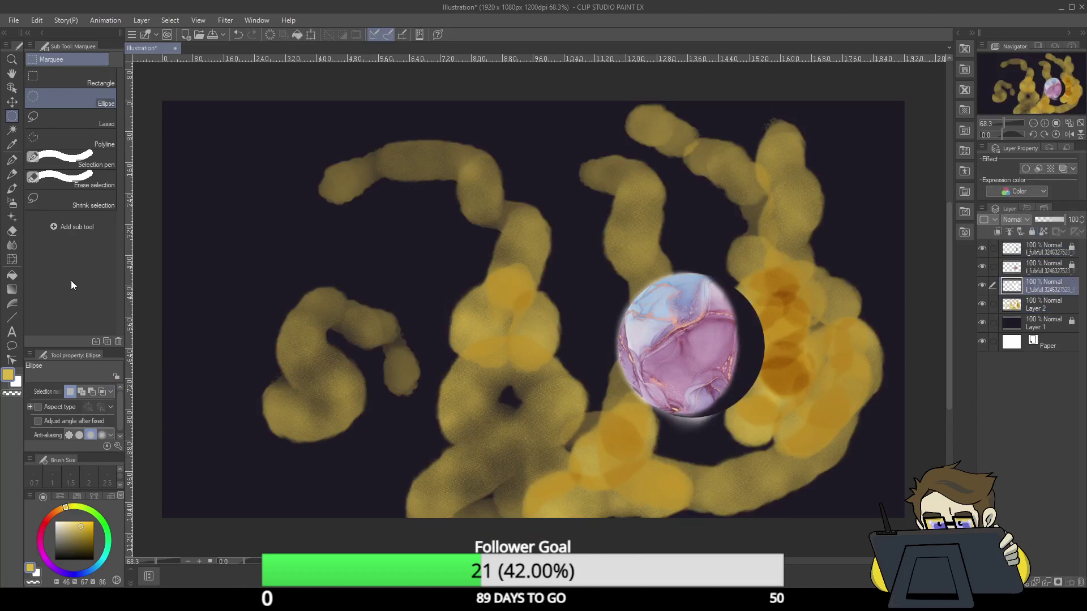
click(12, 245)
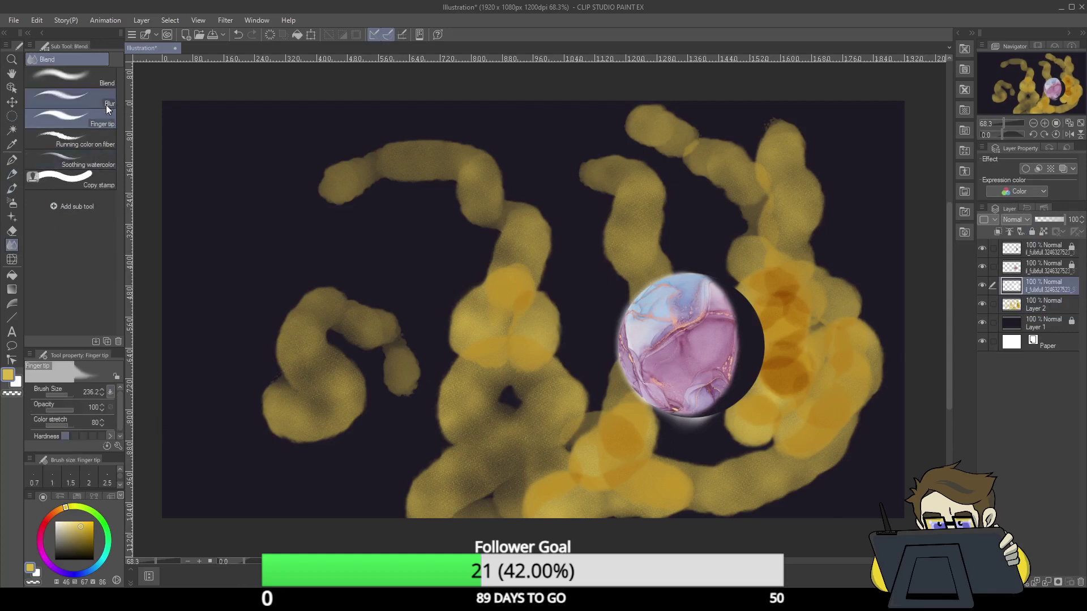
drag(687, 430, 706, 422)
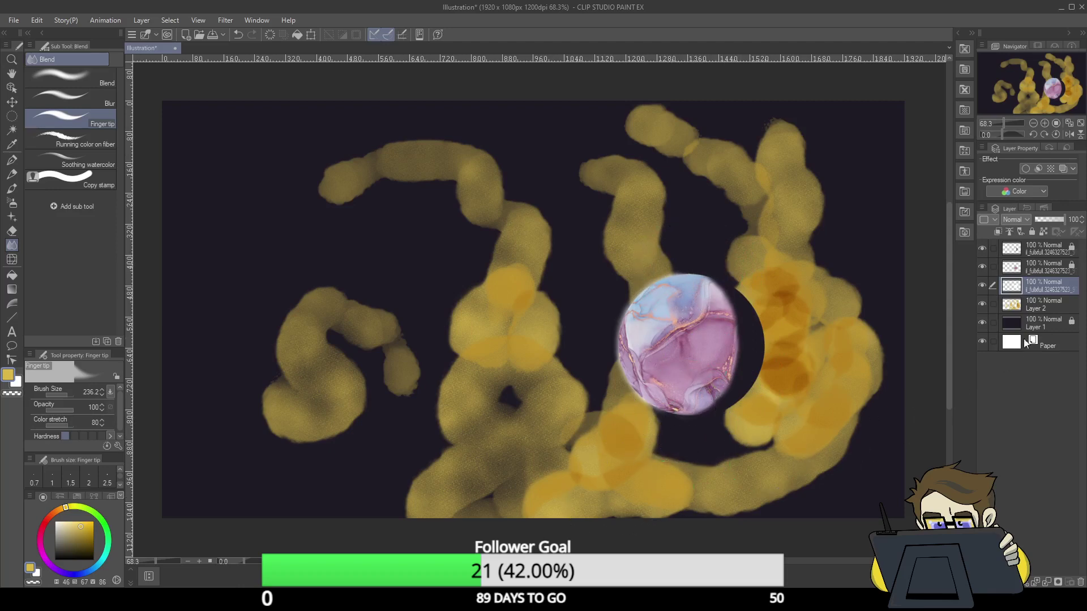
- Blend the golden strokes on Layer 2 into soft nebula clouds with the Soothing watercolor tool at brush size 423
click(1054, 308)
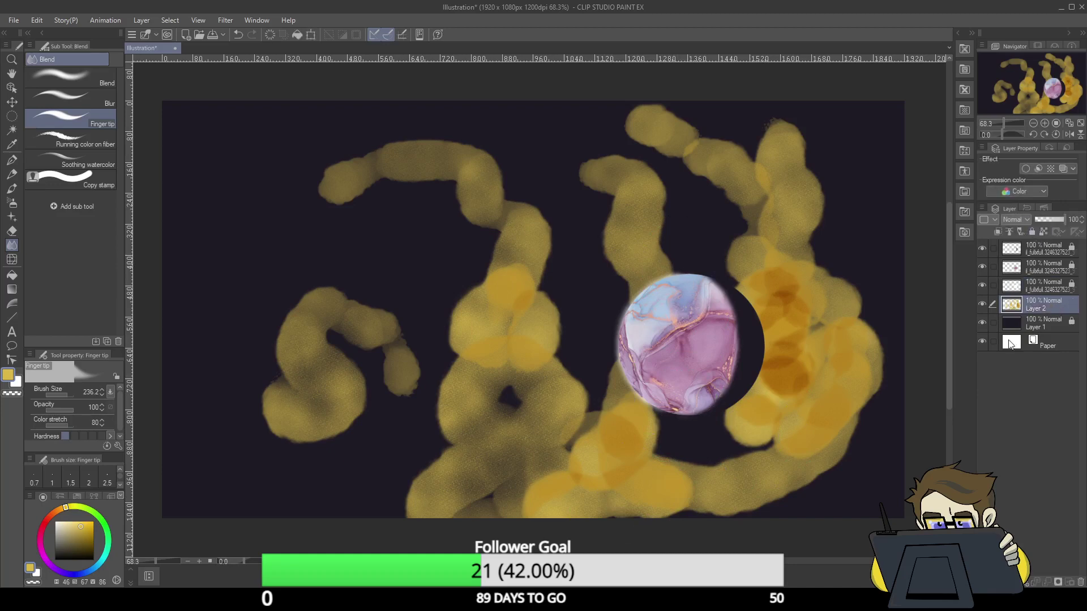
click(108, 159)
mouse_move(369, 365)
mouse_down()
mouse_move(358, 345)
mouse_move(394, 394)
mouse_move(374, 313)
mouse_move(315, 284)
mouse_move(287, 345)
mouse_move(324, 426)
mouse_move(363, 363)
mouse_up()
mouse_move(413, 230)
mouse_down()
mouse_move(395, 155)
mouse_move(446, 137)
mouse_move(521, 201)
mouse_move(491, 164)
mouse_move(392, 173)
mouse_move(435, 196)
mouse_move(336, 180)
mouse_move(417, 153)
mouse_move(478, 189)
mouse_move(496, 231)
mouse_move(543, 224)
mouse_move(544, 243)
mouse_move(502, 312)
mouse_move(512, 293)
mouse_move(446, 347)
mouse_move(477, 400)
mouse_move(463, 469)
mouse_move(471, 436)
mouse_move(502, 439)
mouse_move(537, 322)
mouse_move(566, 387)
mouse_move(554, 461)
mouse_move(593, 437)
mouse_move(633, 356)
mouse_move(631, 295)
mouse_move(652, 224)
mouse_move(586, 130)
mouse_move(621, 143)
mouse_move(663, 290)
mouse_move(705, 188)
mouse_move(695, 135)
mouse_move(763, 263)
mouse_move(814, 236)
mouse_move(773, 137)
mouse_move(851, 315)
mouse_move(806, 417)
mouse_move(791, 278)
mouse_move(780, 374)
mouse_move(757, 400)
mouse_move(758, 296)
mouse_move(761, 416)
mouse_move(781, 512)
mouse_move(850, 425)
mouse_move(803, 495)
mouse_move(755, 495)
mouse_move(618, 552)
mouse_move(578, 469)
mouse_move(525, 504)
mouse_move(485, 502)
mouse_move(501, 438)
mouse_move(687, 511)
mouse_move(655, 455)
mouse_move(685, 483)
mouse_move(653, 435)
mouse_move(762, 541)
mouse_up()
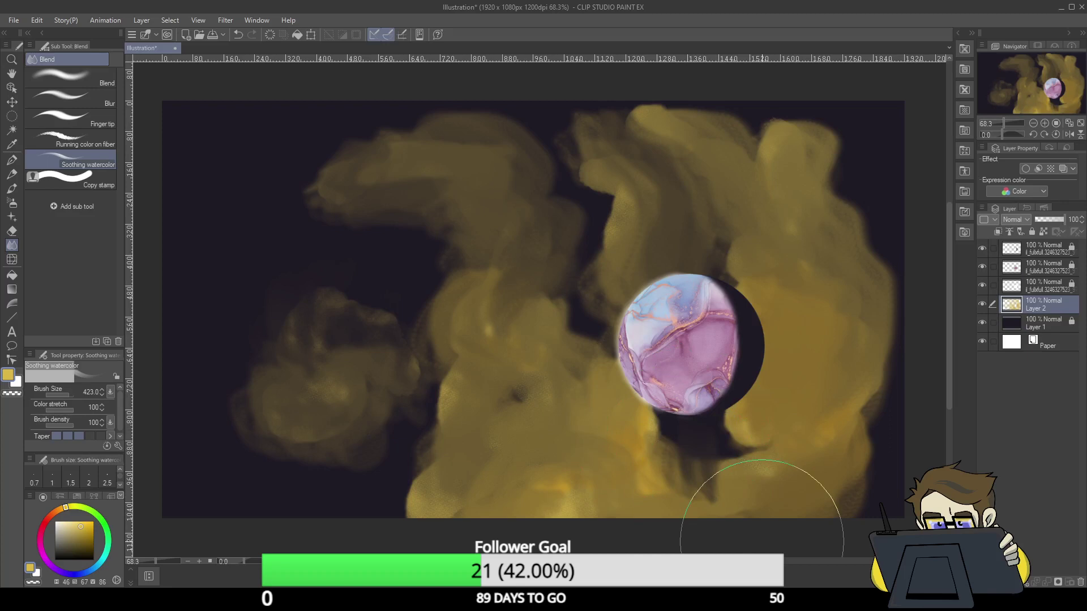
- Lock Layer 2's transparent pixels and recolour its golden clouds pale blue with the G-pen at size 2000
click(1043, 232)
drag(90, 569, 101, 563)
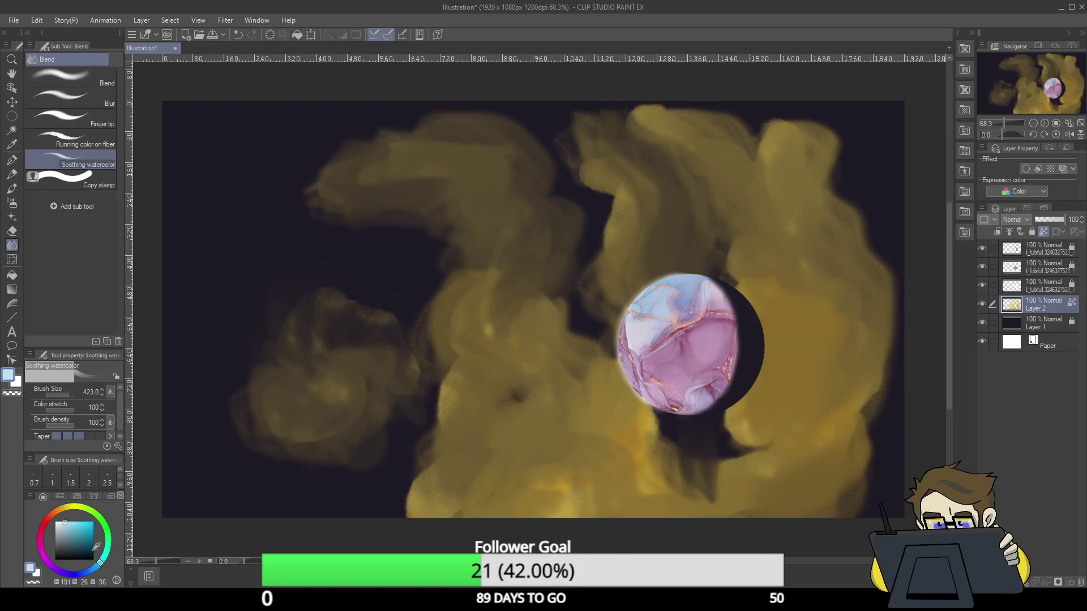
click(11, 160)
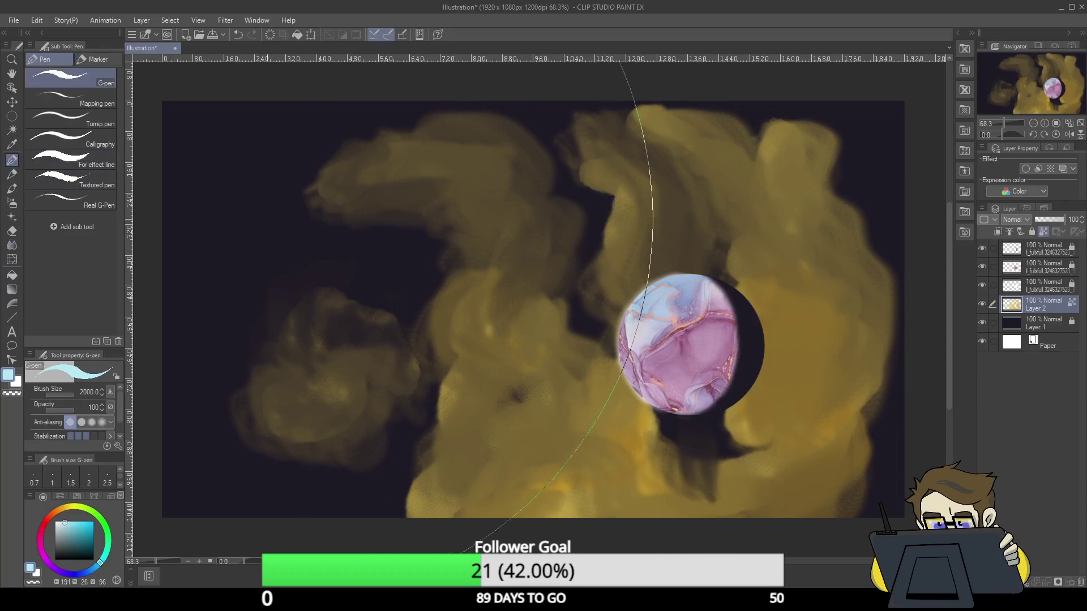
mouse_move(264, 193)
mouse_down()
mouse_move(307, 233)
mouse_move(287, 429)
mouse_move(429, 143)
mouse_move(416, 339)
mouse_move(456, 483)
mouse_move(716, 118)
mouse_move(657, 324)
mouse_move(681, 486)
mouse_move(881, 260)
mouse_move(801, 485)
mouse_up()
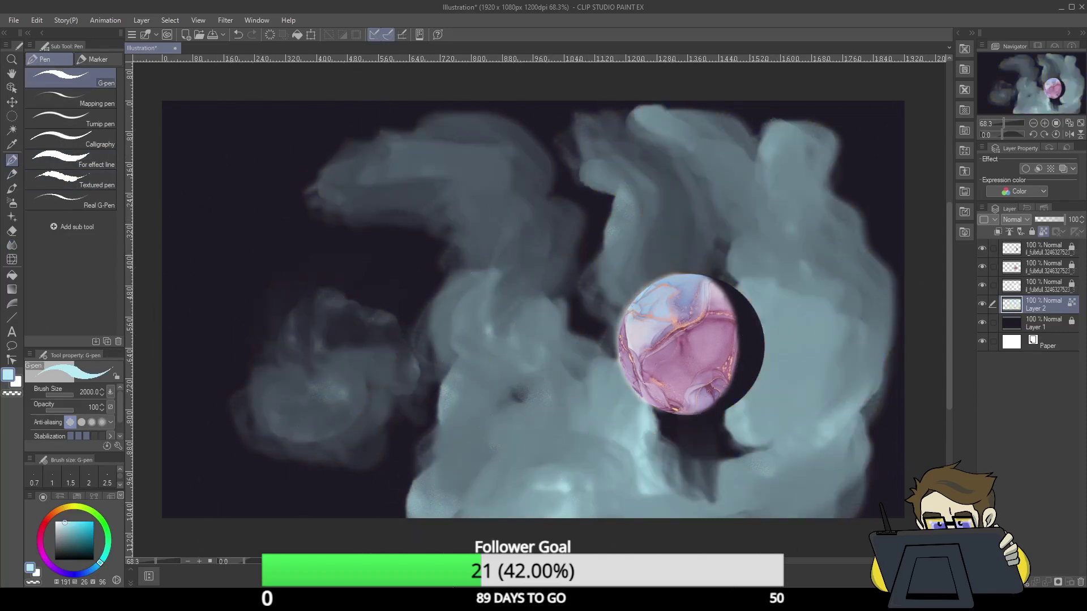
- Try violet, pink, peach and blue-violet tints over the Layer 2 clouds with the G-pen
click(49, 563)
mouse_move(419, 158)
mouse_down()
mouse_move(461, 266)
mouse_move(619, 170)
mouse_move(667, 316)
mouse_move(689, 529)
mouse_up()
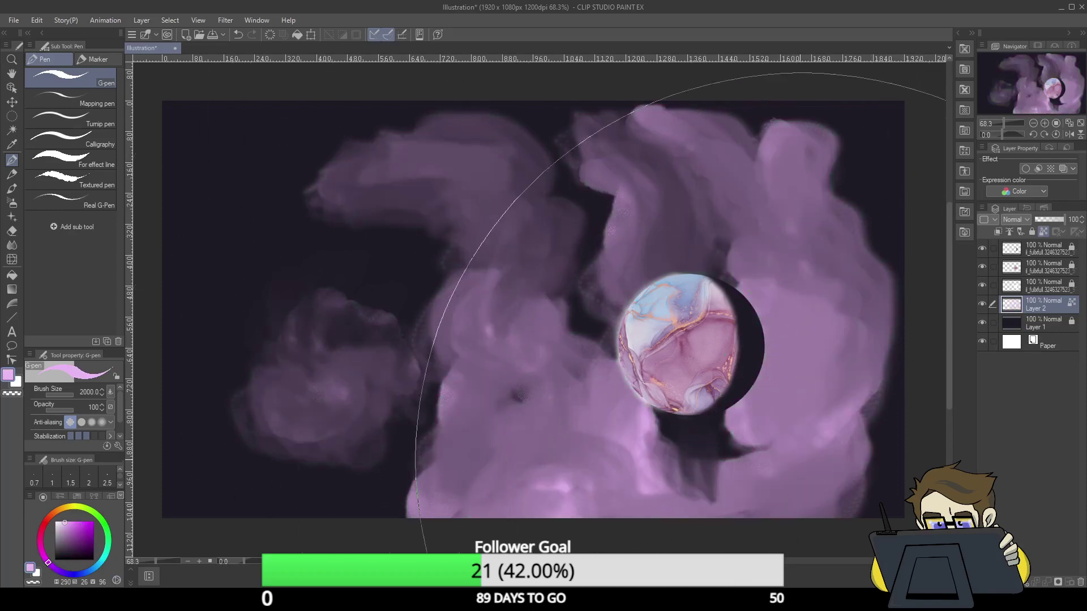
mouse_move(1019, 339)
mouse_down()
mouse_move(674, 305)
mouse_move(935, 306)
mouse_up()
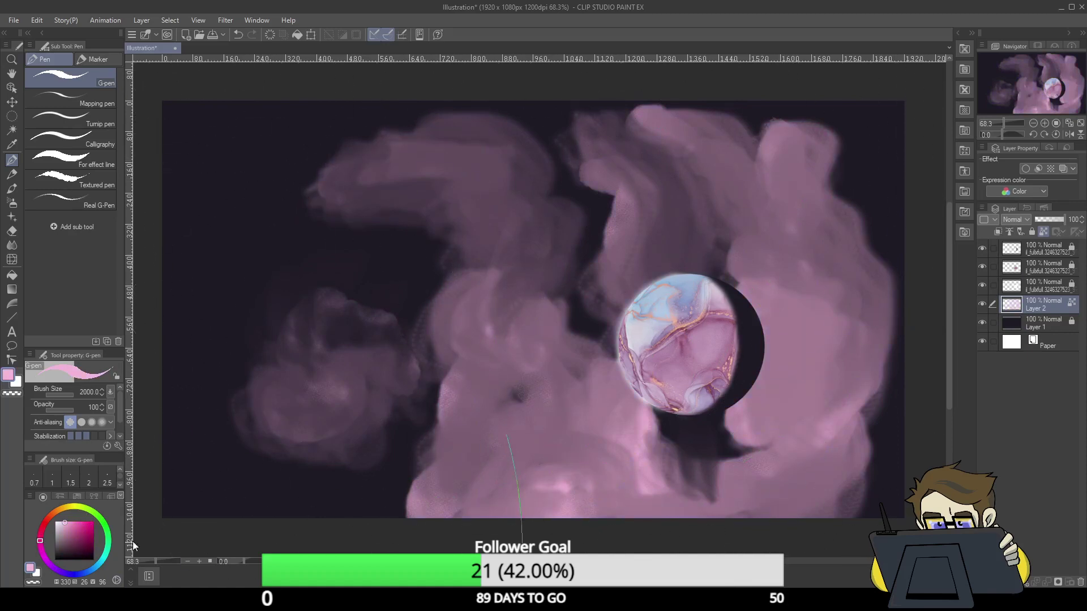
click(55, 512)
drag(130, 464, 815, 334)
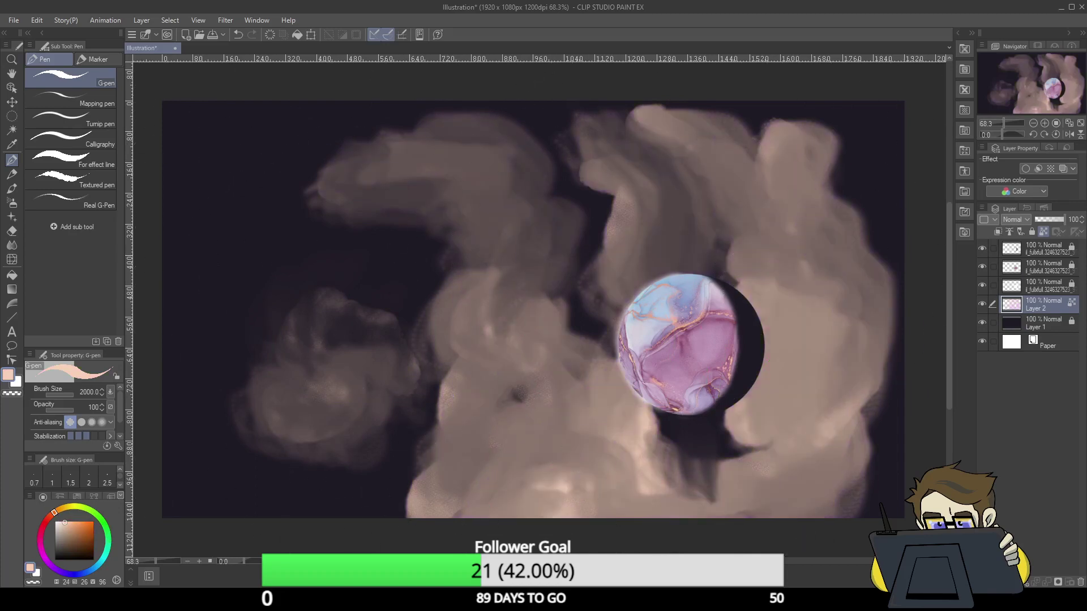
click(75, 574)
mouse_move(316, 351)
mouse_down()
mouse_move(193, 442)
mouse_move(736, 170)
mouse_move(821, 396)
mouse_up()
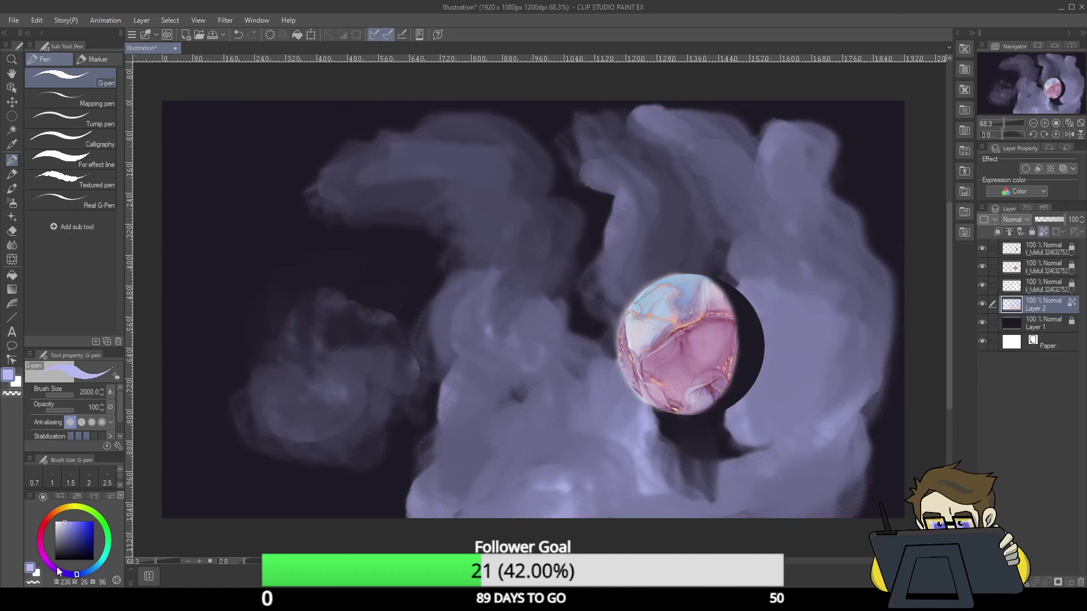
- Recolour the Layer 2 clouds light purple at hue 273 with the G-pen
mouse_move(427, 266)
mouse_down()
mouse_move(415, 292)
mouse_move(801, 462)
mouse_move(821, 453)
mouse_up()
key(h)
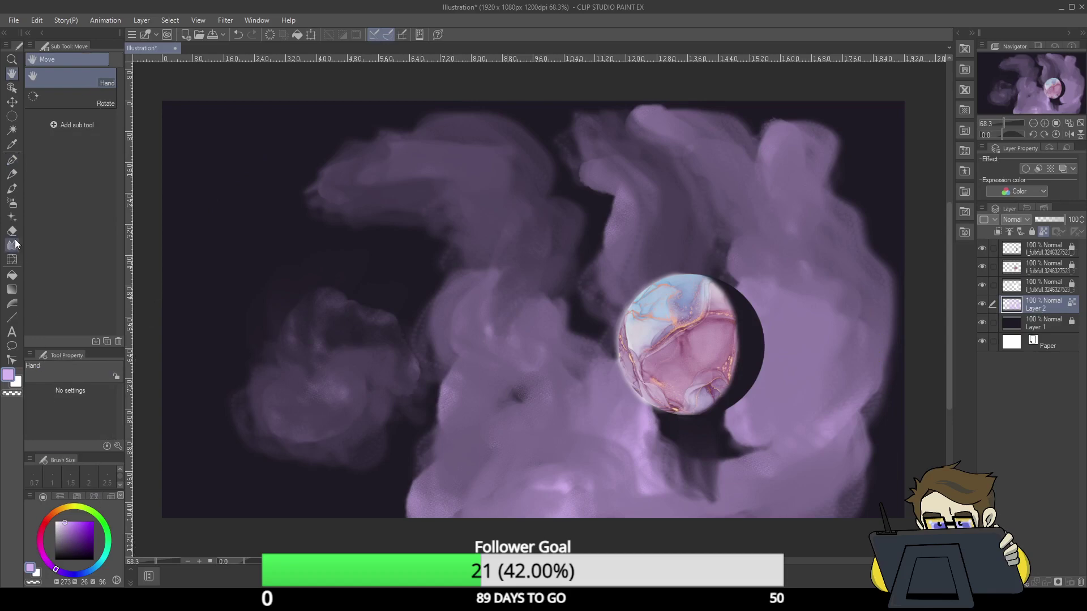
- Erase the left-hand clouds and the area left of the planet with the Hard eraser at size 397, undoing the first ring-shaped stroke
key(e)
drag(67, 395, 111, 400)
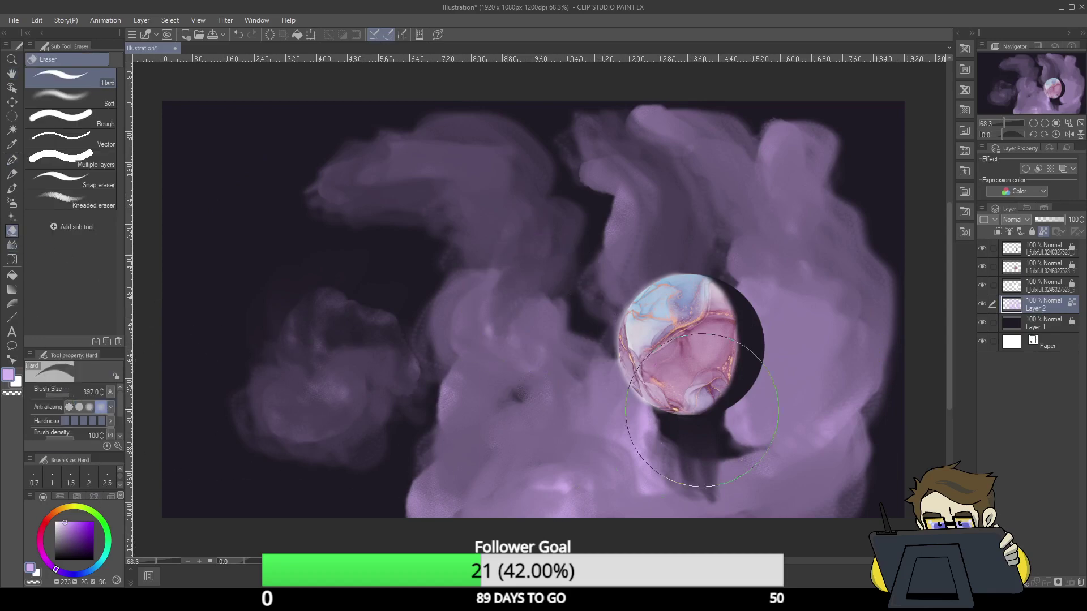
mouse_move(753, 284)
mouse_down()
mouse_move(608, 313)
mouse_move(656, 448)
mouse_move(772, 303)
mouse_move(708, 267)
mouse_up()
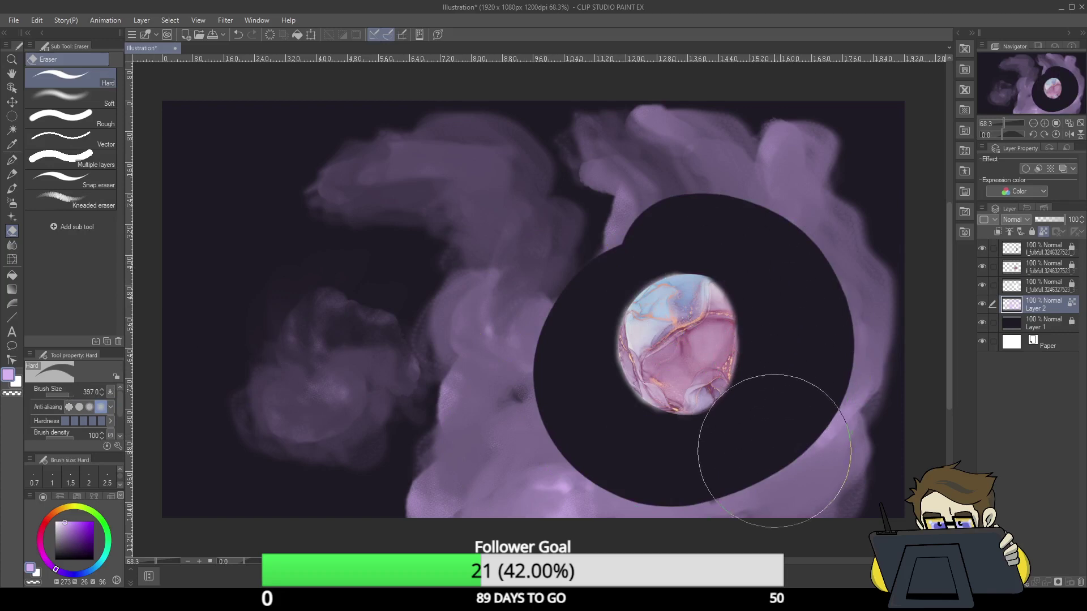
key(ctrl+z)
mouse_move(714, 464)
mouse_down()
mouse_move(619, 401)
mouse_move(704, 243)
mouse_move(658, 364)
mouse_move(689, 213)
mouse_move(572, 364)
mouse_move(684, 287)
mouse_move(570, 158)
mouse_move(602, 369)
mouse_move(531, 362)
mouse_move(600, 256)
mouse_move(589, 449)
mouse_move(328, 310)
mouse_move(255, 424)
mouse_move(274, 461)
mouse_move(396, 199)
mouse_move(529, 194)
mouse_move(552, 279)
mouse_up()
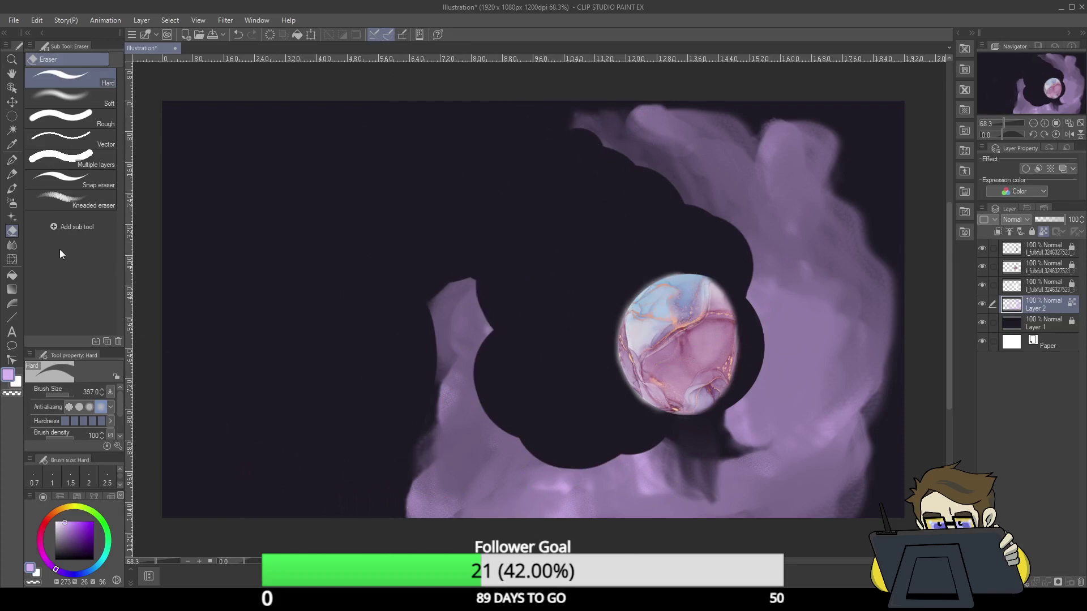
- Unlock Layer 2's transparent pixels, try purple Wet wash strokes on the left side of the canvas, and undo them
click(12, 161)
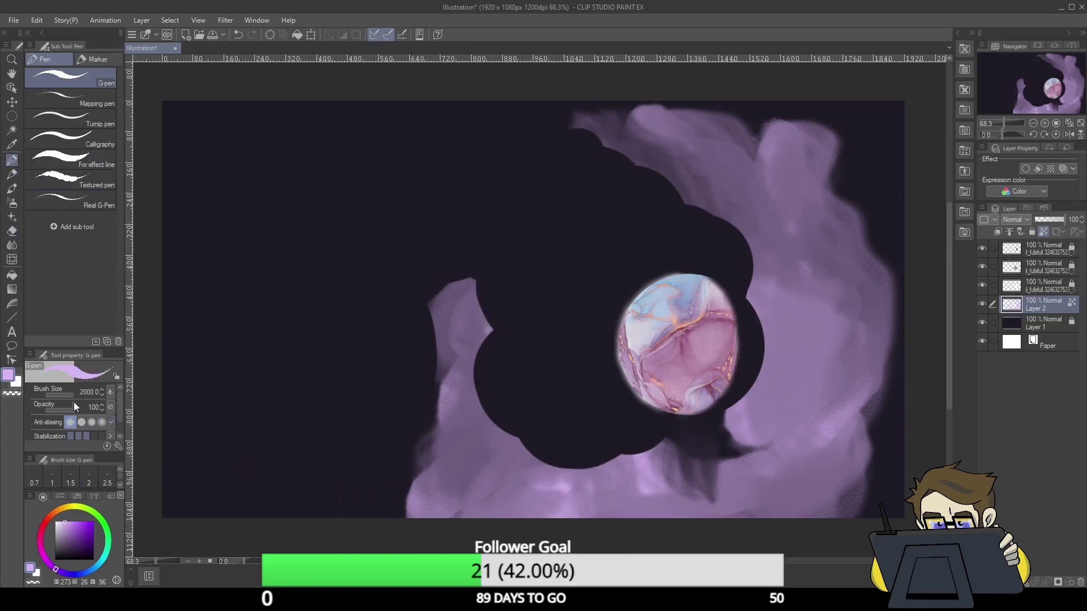
drag(73, 394, 69, 395)
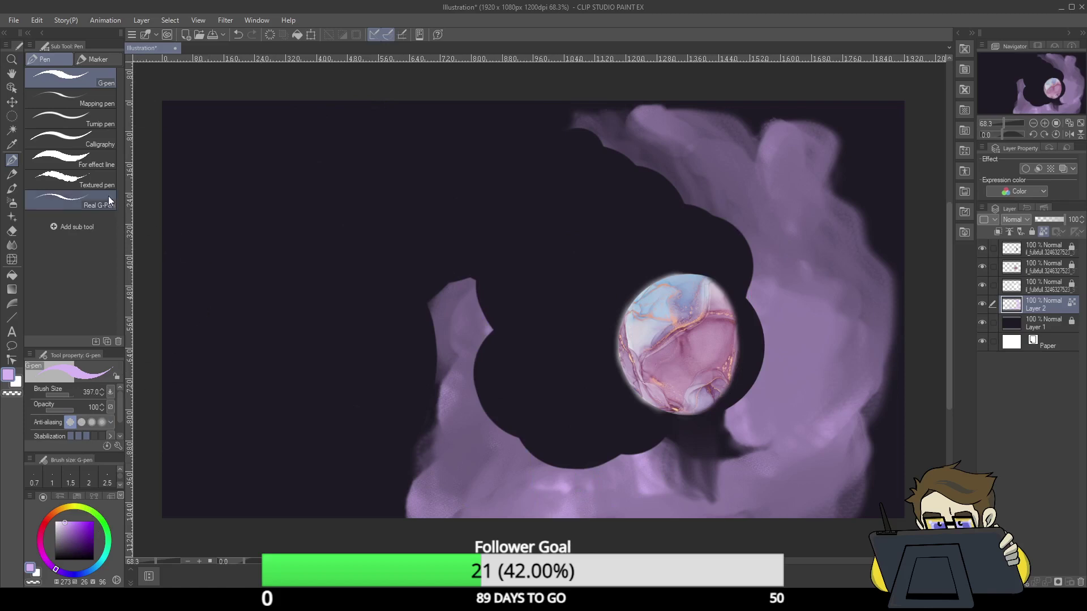
click(18, 191)
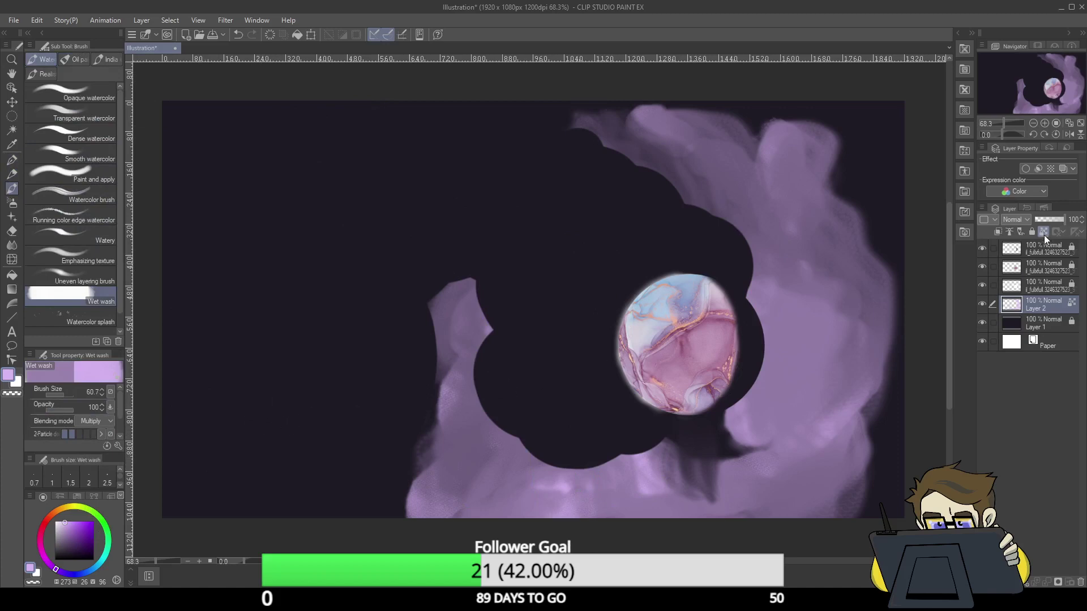
mouse_move(299, 471)
mouse_down()
mouse_move(225, 435)
mouse_move(194, 386)
mouse_move(190, 315)
mouse_move(248, 293)
mouse_move(313, 297)
mouse_move(311, 330)
mouse_move(285, 274)
mouse_move(196, 290)
mouse_move(207, 196)
mouse_up()
mouse_move(348, 127)
mouse_down()
mouse_move(320, 141)
mouse_move(387, 165)
mouse_move(378, 232)
mouse_move(345, 269)
mouse_up()
key(ctrl+z)
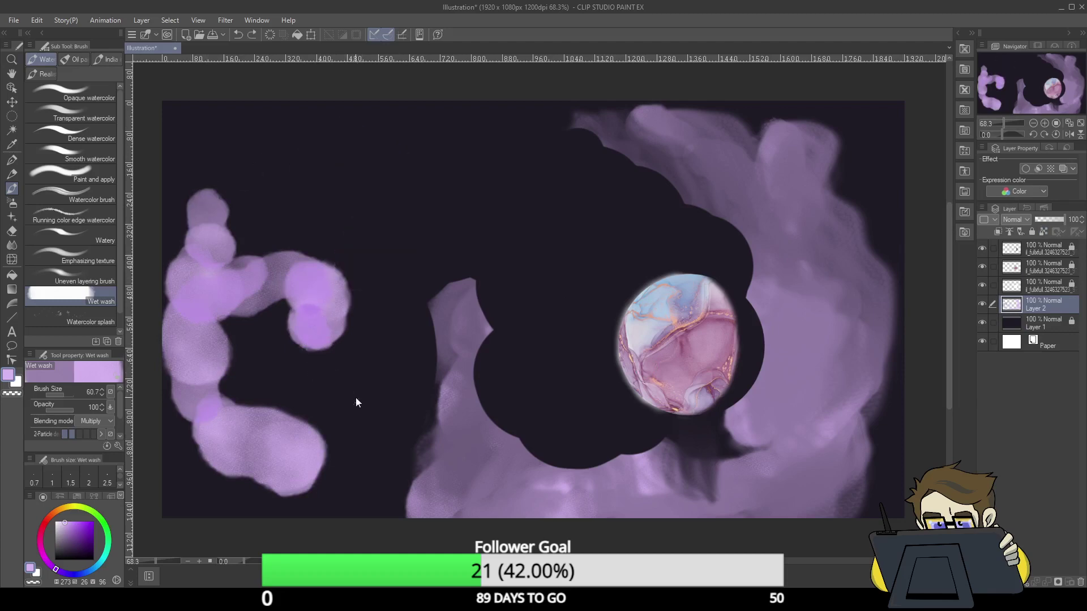
key(ctrl+z)
key(ctrl+z)
key(ctrl+z)
- Paint a large C-shaped purple arc with overlapping inner strokes on the left side of the canvas using the Wet wash brush
mouse_move(340, 432)
mouse_down()
mouse_move(291, 420)
mouse_move(240, 377)
mouse_move(223, 294)
mouse_move(284, 196)
mouse_move(373, 173)
mouse_move(433, 207)
mouse_up()
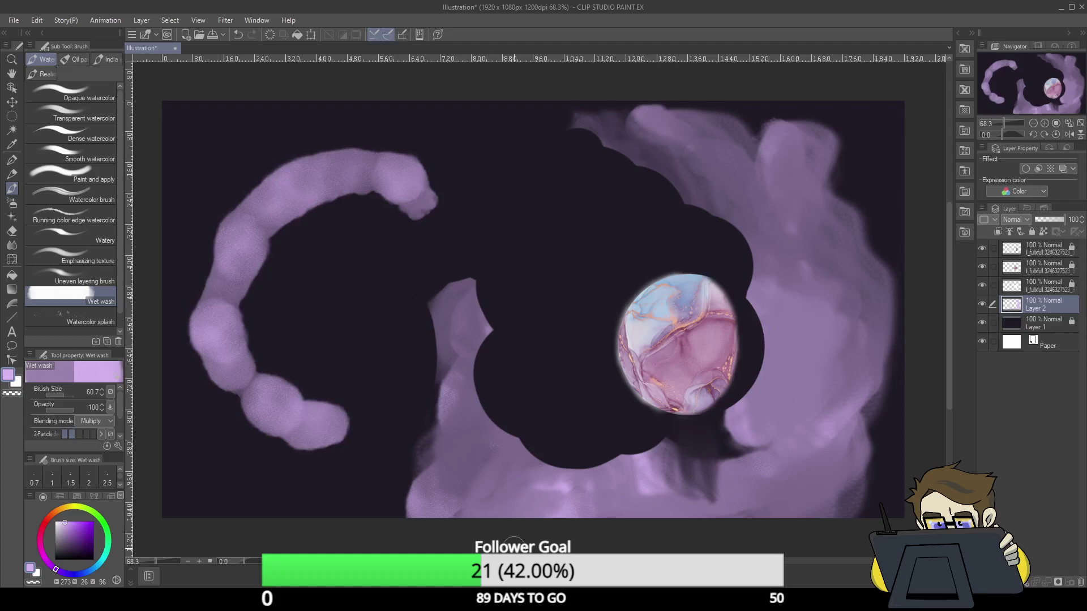
mouse_move(247, 276)
mouse_down()
mouse_move(227, 181)
mouse_move(323, 187)
mouse_move(296, 230)
mouse_move(323, 202)
mouse_move(324, 267)
mouse_up()
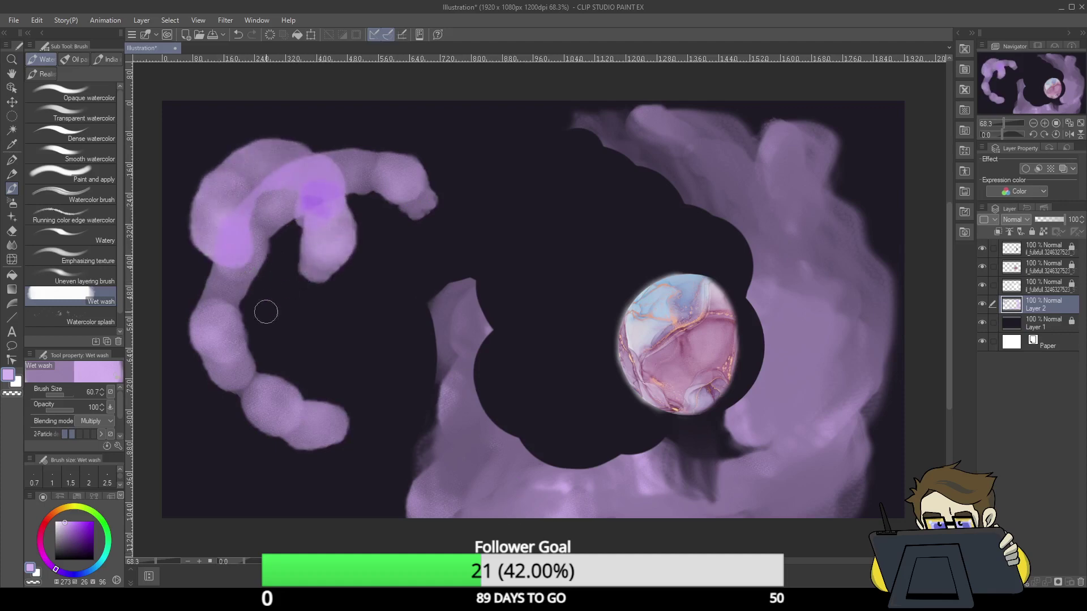
mouse_move(232, 258)
mouse_down()
mouse_move(201, 309)
mouse_move(295, 428)
mouse_up()
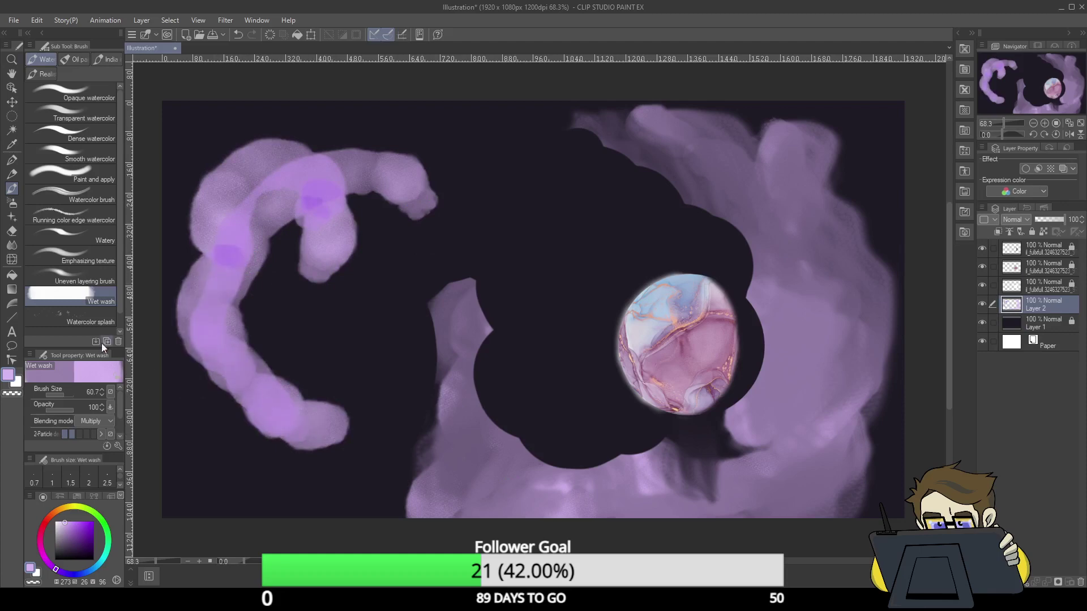
- Lighten the drawing colour to white and dab Wet wash highlights along the purple arc
click(64, 519)
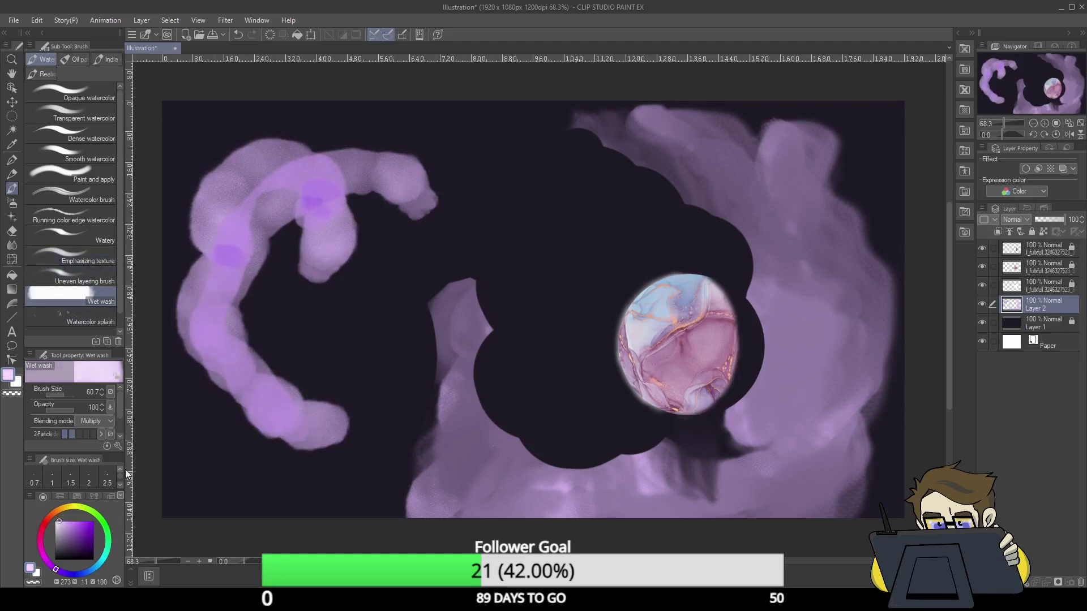
mouse_move(223, 320)
mouse_down()
mouse_move(218, 335)
mouse_move(274, 404)
mouse_up()
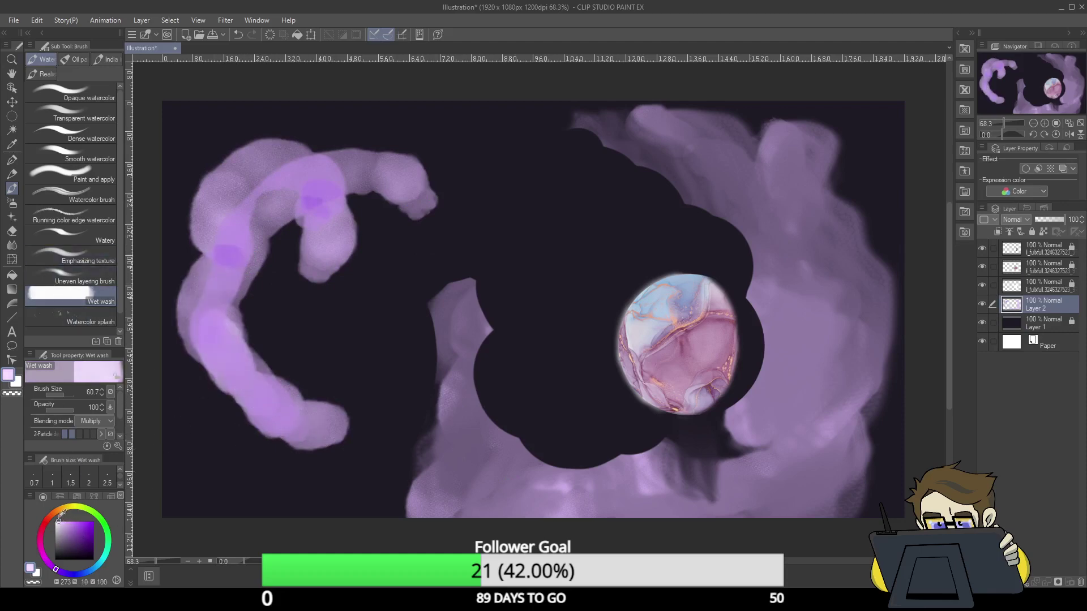
drag(77, 526, 56, 511)
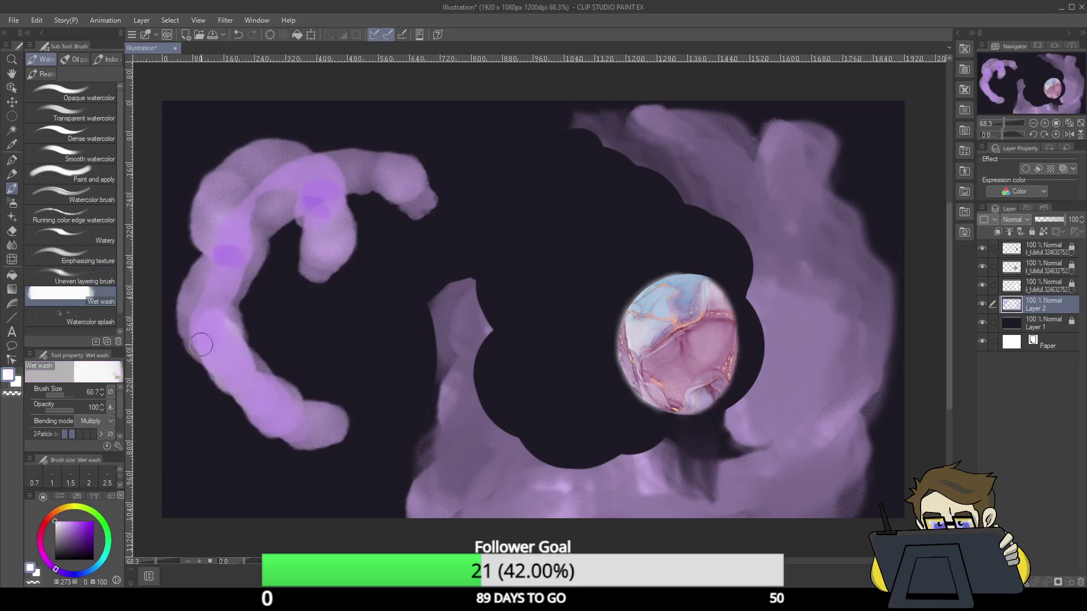
mouse_move(201, 345)
mouse_down()
mouse_move(206, 306)
mouse_move(230, 378)
mouse_move(251, 383)
mouse_move(212, 329)
mouse_move(235, 231)
mouse_move(268, 200)
mouse_move(319, 190)
mouse_move(288, 223)
mouse_move(317, 216)
mouse_move(356, 190)
mouse_up()
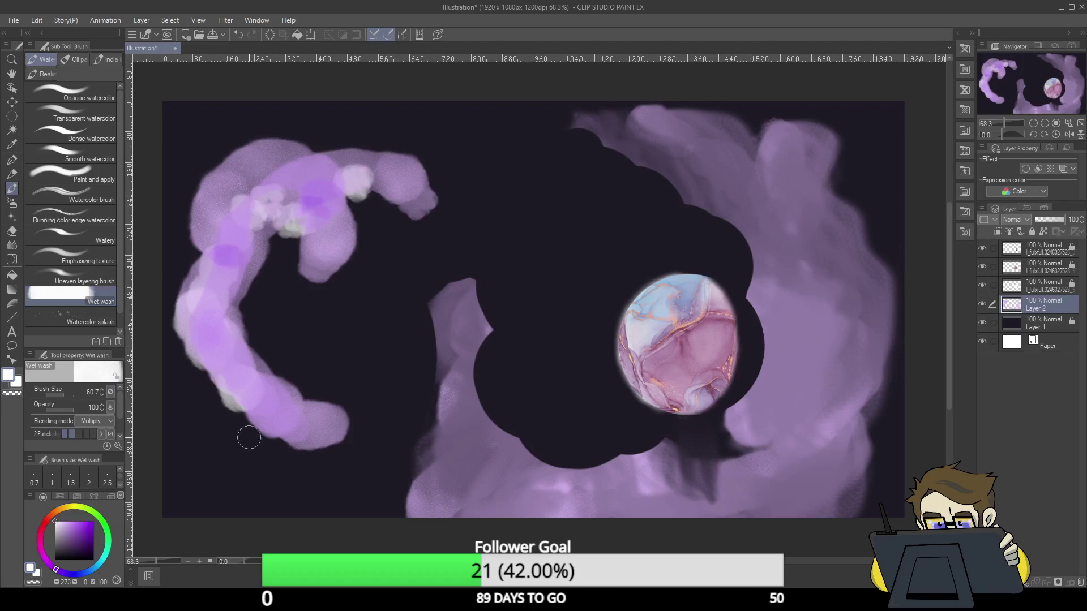
- Dab white Wet wash highlights over the lower-left, upper-right, right-hand and bottom parts of the remaining clouds
mouse_move(453, 430)
mouse_down()
mouse_move(457, 489)
mouse_move(500, 511)
mouse_move(453, 413)
mouse_move(469, 324)
mouse_up()
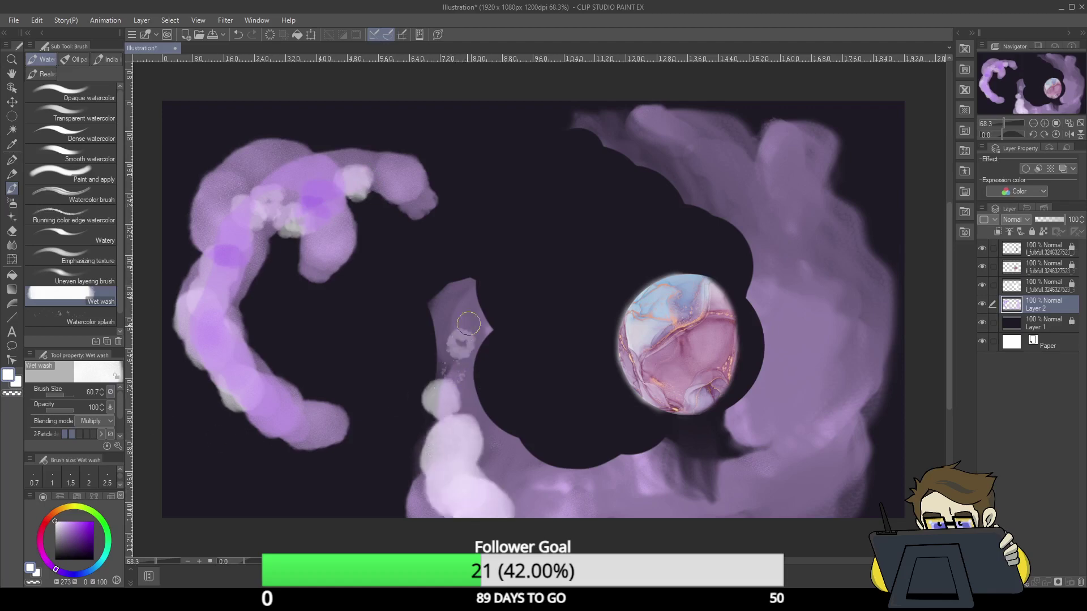
mouse_move(666, 147)
mouse_down()
mouse_move(635, 125)
mouse_move(720, 126)
mouse_move(806, 168)
mouse_move(843, 248)
mouse_move(838, 336)
mouse_up()
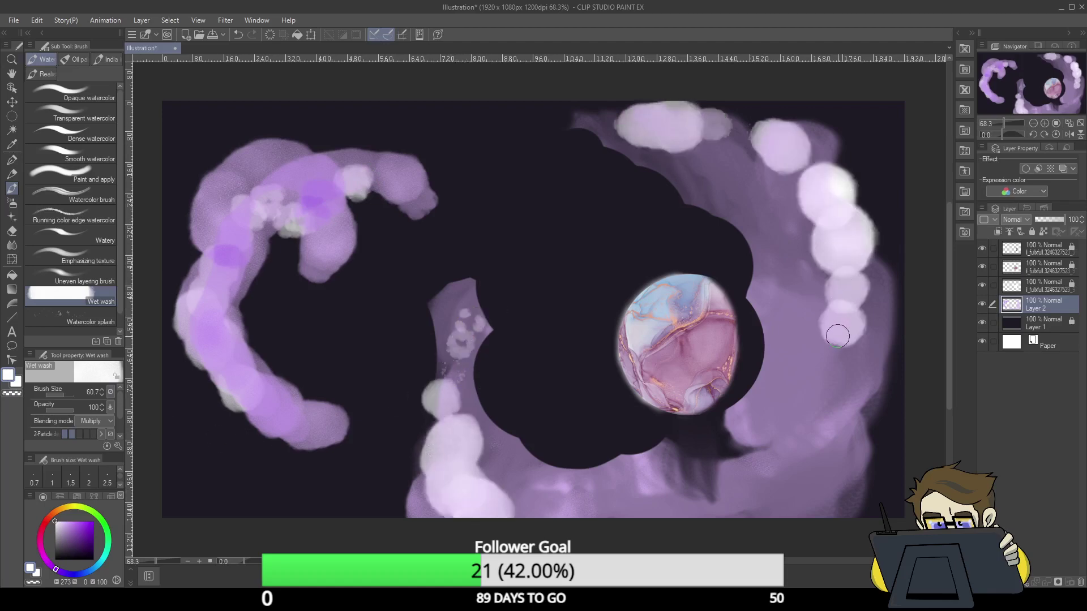
mouse_move(724, 171)
mouse_down()
mouse_move(804, 270)
mouse_move(804, 376)
mouse_up()
drag(620, 488, 569, 507)
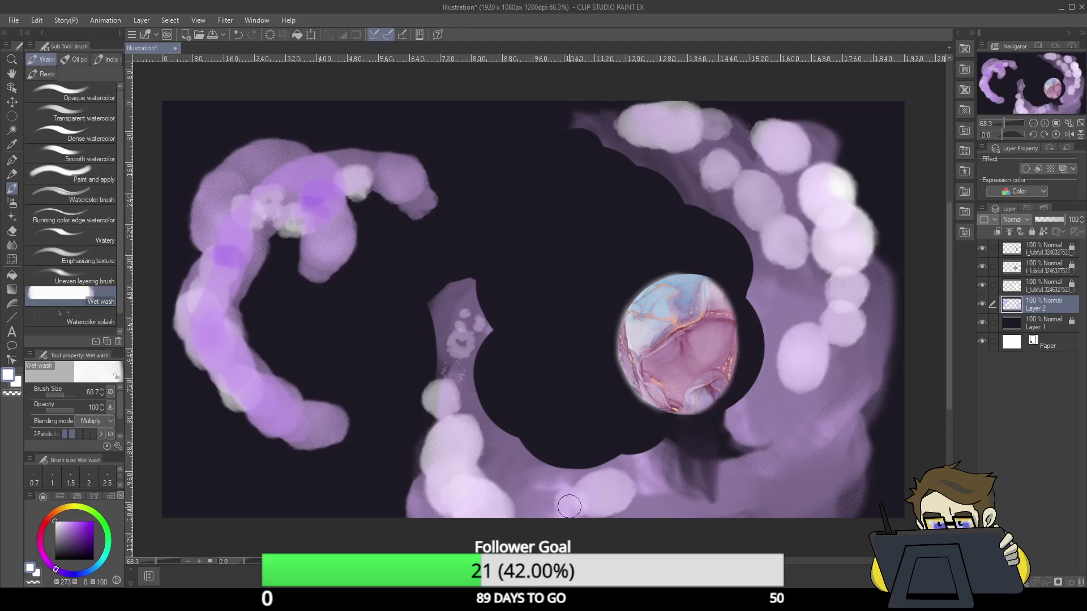
- Smudge the bottom and right-hand clouds and their white highlights into swirling wisps with the Finger tip tool at size 236.2
click(16, 248)
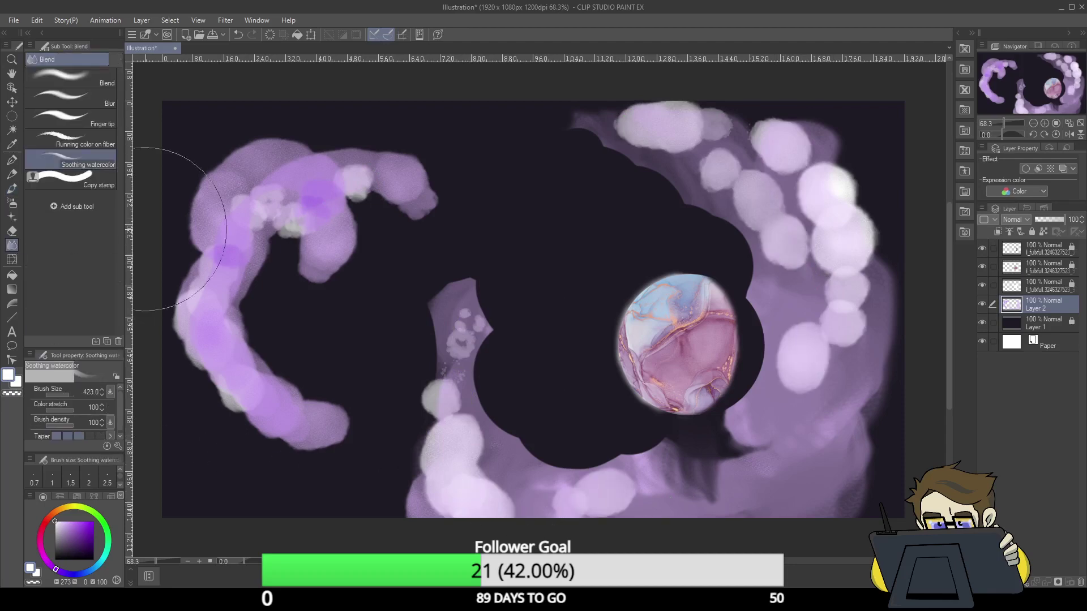
click(101, 121)
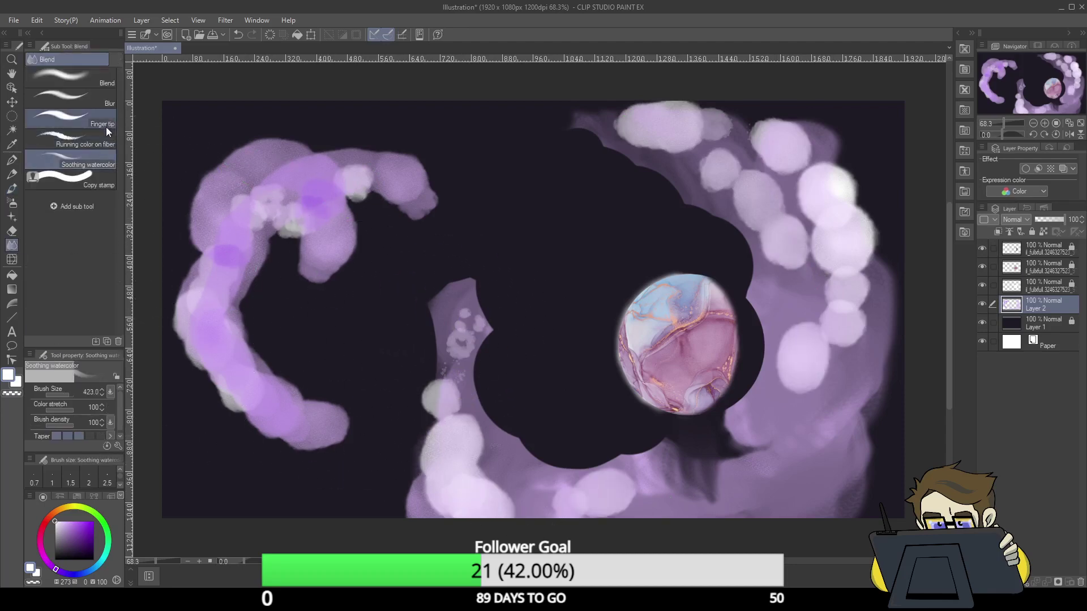
mouse_move(473, 303)
mouse_down()
mouse_move(498, 294)
mouse_move(481, 371)
mouse_move(487, 417)
mouse_move(532, 413)
mouse_move(540, 460)
mouse_move(610, 478)
mouse_move(663, 458)
mouse_move(680, 424)
mouse_move(650, 458)
mouse_move(627, 452)
mouse_move(652, 450)
mouse_move(620, 466)
mouse_move(700, 438)
mouse_up()
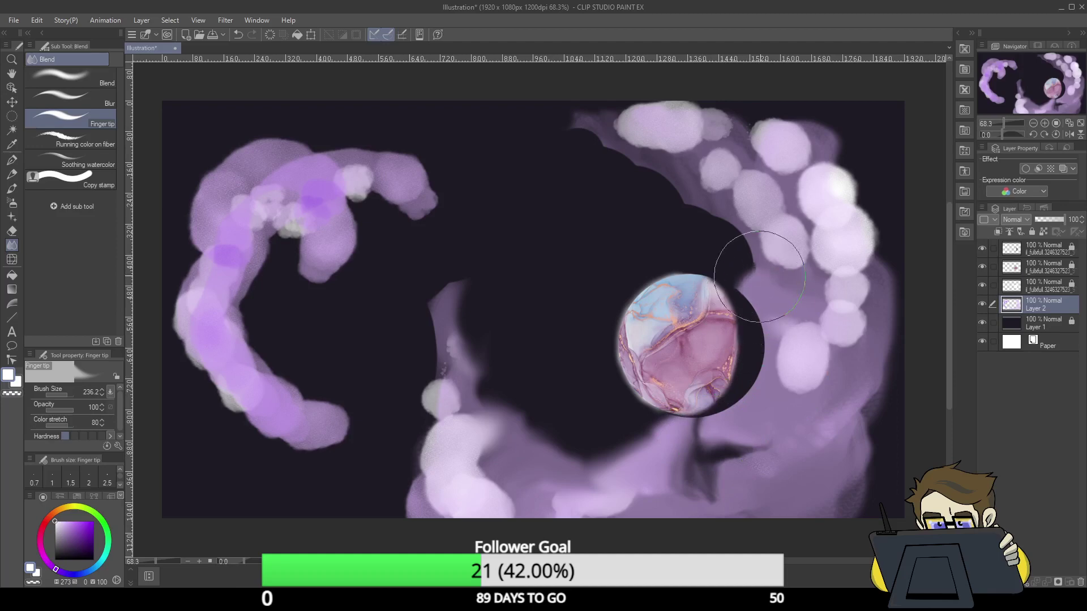
mouse_move(742, 246)
mouse_down()
mouse_move(665, 238)
mouse_move(723, 249)
mouse_move(715, 259)
mouse_move(743, 282)
mouse_move(705, 275)
mouse_move(719, 262)
mouse_move(711, 269)
mouse_move(712, 239)
mouse_move(685, 258)
mouse_move(703, 227)
mouse_move(660, 216)
mouse_move(617, 155)
mouse_move(591, 153)
mouse_move(609, 124)
mouse_move(577, 106)
mouse_move(646, 124)
mouse_move(578, 111)
mouse_move(558, 133)
mouse_up()
mouse_move(725, 111)
mouse_down()
mouse_move(691, 144)
mouse_move(831, 152)
mouse_move(817, 233)
mouse_move(847, 303)
mouse_move(879, 298)
mouse_move(841, 226)
mouse_move(794, 175)
mouse_move(840, 141)
mouse_move(746, 135)
mouse_move(775, 216)
mouse_move(797, 185)
mouse_move(814, 127)
mouse_move(852, 218)
mouse_move(887, 226)
mouse_move(847, 339)
mouse_move(809, 286)
mouse_move(805, 211)
mouse_move(761, 197)
mouse_move(735, 117)
mouse_move(662, 118)
mouse_move(705, 141)
mouse_move(782, 138)
mouse_move(902, 237)
mouse_move(871, 330)
mouse_move(908, 362)
mouse_move(823, 400)
mouse_move(843, 302)
mouse_move(794, 317)
mouse_move(826, 326)
mouse_move(871, 372)
mouse_move(837, 354)
mouse_move(847, 458)
mouse_move(882, 465)
mouse_move(790, 502)
mouse_move(863, 454)
mouse_move(836, 433)
mouse_move(856, 480)
mouse_move(788, 509)
mouse_move(713, 455)
mouse_move(746, 501)
mouse_move(744, 453)
mouse_move(809, 456)
mouse_move(561, 533)
mouse_move(492, 493)
mouse_move(508, 451)
mouse_move(448, 508)
mouse_move(472, 531)
mouse_move(403, 505)
mouse_move(433, 421)
mouse_move(438, 430)
mouse_move(432, 322)
mouse_move(500, 358)
mouse_up()
mouse_move(393, 359)
mouse_down()
mouse_move(295, 428)
mouse_move(383, 435)
mouse_move(362, 487)
mouse_move(376, 467)
mouse_move(328, 453)
mouse_move(412, 459)
mouse_move(385, 410)
mouse_move(438, 410)
mouse_move(349, 441)
mouse_move(401, 490)
mouse_move(444, 447)
mouse_move(376, 436)
mouse_move(435, 417)
mouse_move(406, 411)
mouse_move(360, 433)
mouse_move(409, 422)
mouse_move(403, 378)
mouse_move(384, 439)
mouse_move(427, 419)
mouse_up()
click(85, 162)
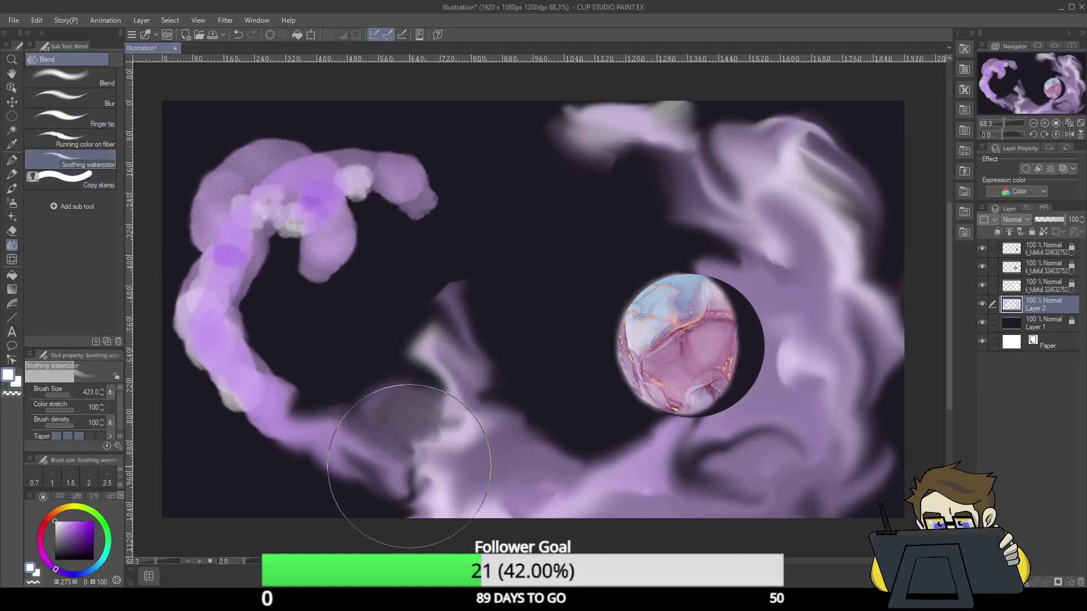
- Smudge the left purple arc into ragged nebula wisps and soften the top and bottom clouds with the Finger tip tool
click(85, 119)
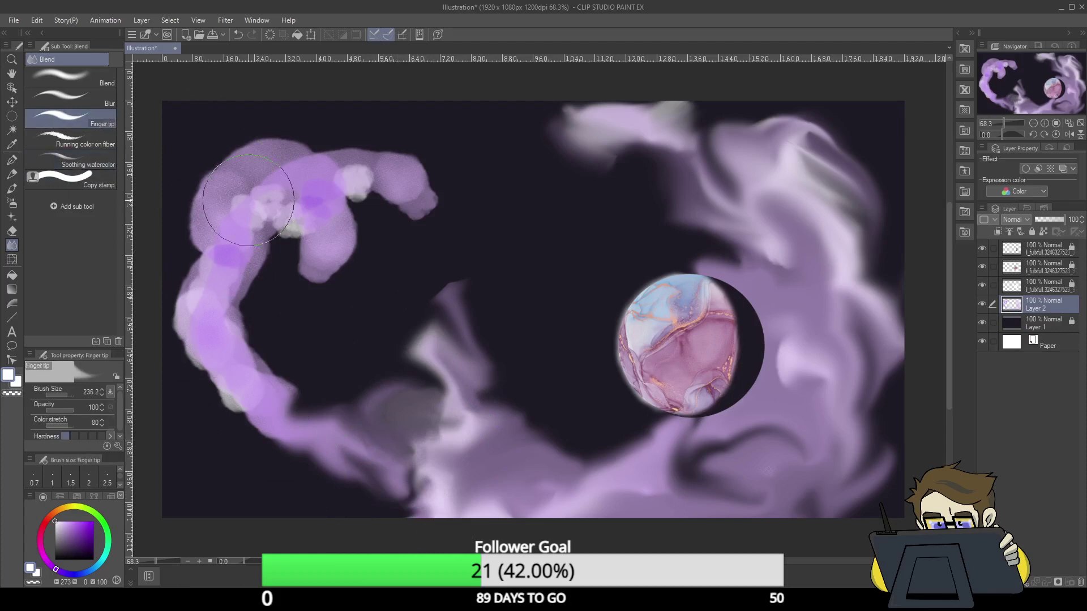
mouse_move(284, 396)
mouse_down()
mouse_move(312, 429)
mouse_move(288, 407)
mouse_move(245, 422)
mouse_move(281, 403)
mouse_move(212, 341)
mouse_move(236, 296)
mouse_move(282, 314)
mouse_move(293, 227)
mouse_move(314, 245)
mouse_move(305, 300)
mouse_move(291, 246)
mouse_move(312, 267)
mouse_move(276, 245)
mouse_move(266, 292)
mouse_move(284, 259)
mouse_move(279, 303)
mouse_move(281, 280)
mouse_move(310, 262)
mouse_move(305, 229)
mouse_move(330, 269)
mouse_move(375, 266)
mouse_move(345, 255)
mouse_move(371, 276)
mouse_move(351, 303)
mouse_move(271, 323)
mouse_move(319, 309)
mouse_move(327, 249)
mouse_move(348, 246)
mouse_move(347, 220)
mouse_move(390, 211)
mouse_move(382, 217)
mouse_move(393, 175)
mouse_move(425, 215)
mouse_move(383, 189)
mouse_move(412, 153)
mouse_move(369, 173)
mouse_move(316, 154)
mouse_move(225, 223)
mouse_up()
mouse_move(206, 173)
mouse_down()
mouse_move(280, 176)
mouse_move(335, 151)
mouse_move(265, 139)
mouse_move(334, 182)
mouse_move(388, 130)
mouse_move(414, 156)
mouse_move(435, 122)
mouse_move(429, 180)
mouse_move(402, 223)
mouse_move(442, 210)
mouse_move(453, 217)
mouse_move(360, 208)
mouse_move(304, 162)
mouse_move(343, 180)
mouse_move(284, 197)
mouse_move(274, 188)
mouse_move(350, 179)
mouse_move(356, 191)
mouse_move(267, 221)
mouse_move(295, 230)
mouse_move(374, 204)
mouse_move(325, 164)
mouse_move(323, 132)
mouse_move(279, 141)
mouse_move(368, 193)
mouse_move(344, 231)
mouse_move(346, 197)
mouse_move(321, 244)
mouse_move(350, 239)
mouse_move(363, 255)
mouse_move(351, 299)
mouse_move(261, 171)
mouse_move(220, 192)
mouse_move(271, 232)
mouse_move(214, 250)
mouse_move(213, 195)
mouse_move(193, 220)
mouse_move(248, 200)
mouse_move(206, 237)
mouse_move(257, 251)
mouse_move(213, 305)
mouse_move(249, 393)
mouse_up()
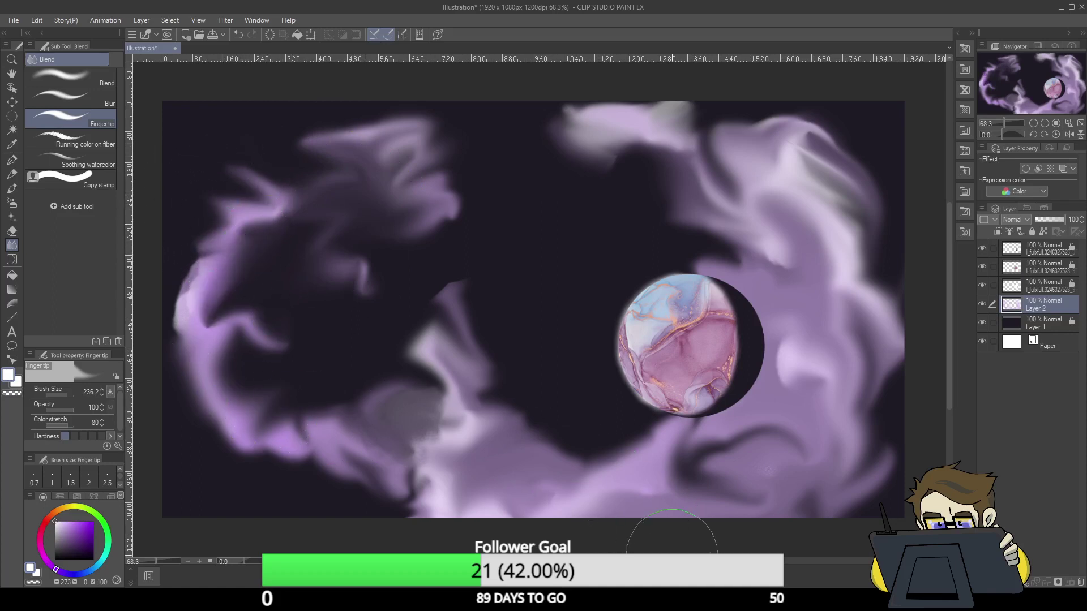
drag(561, 100, 623, 174)
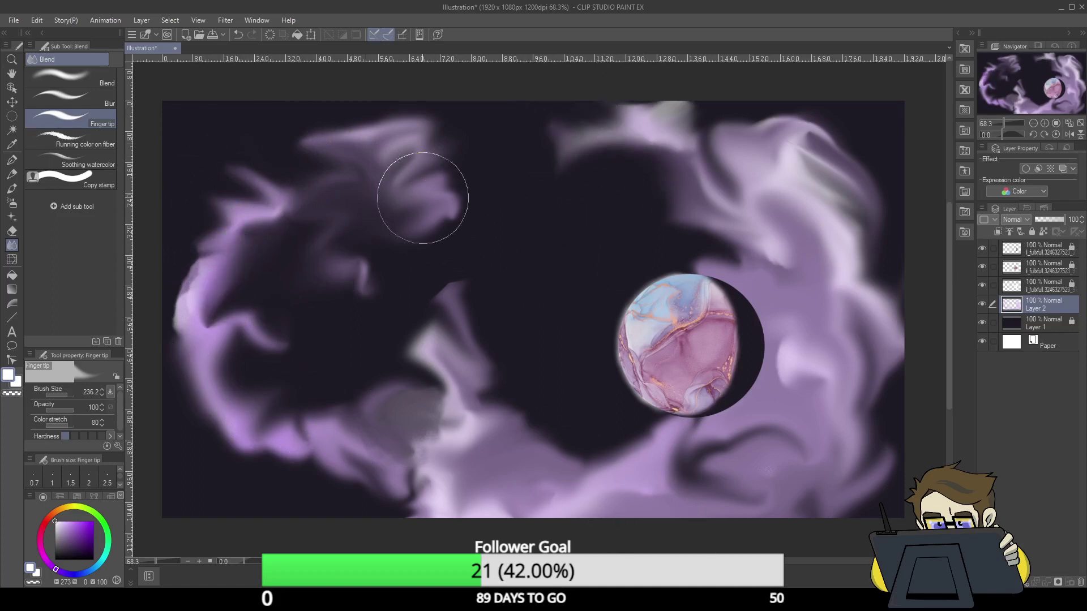
mouse_move(313, 181)
mouse_down()
mouse_move(187, 218)
mouse_move(302, 197)
mouse_move(262, 188)
mouse_move(309, 144)
mouse_move(278, 225)
mouse_move(243, 204)
mouse_move(284, 243)
mouse_move(241, 246)
mouse_move(215, 285)
mouse_move(239, 384)
mouse_move(254, 371)
mouse_move(227, 378)
mouse_move(271, 371)
mouse_move(265, 424)
mouse_move(263, 399)
mouse_move(290, 367)
mouse_move(283, 399)
mouse_move(348, 415)
mouse_up()
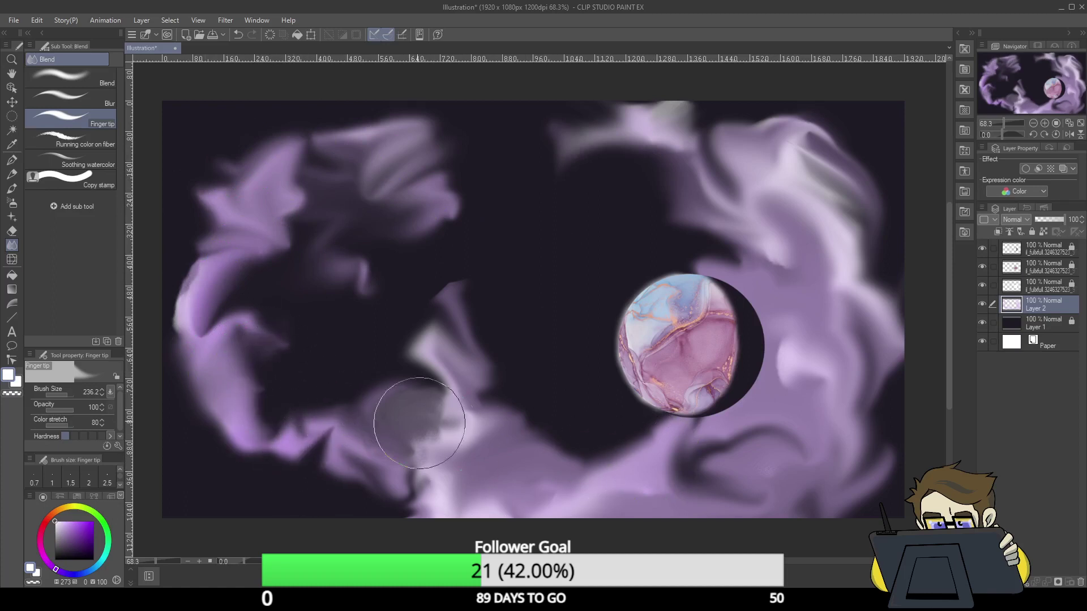
mouse_move(419, 423)
mouse_down()
mouse_move(522, 444)
mouse_move(654, 531)
mouse_up()
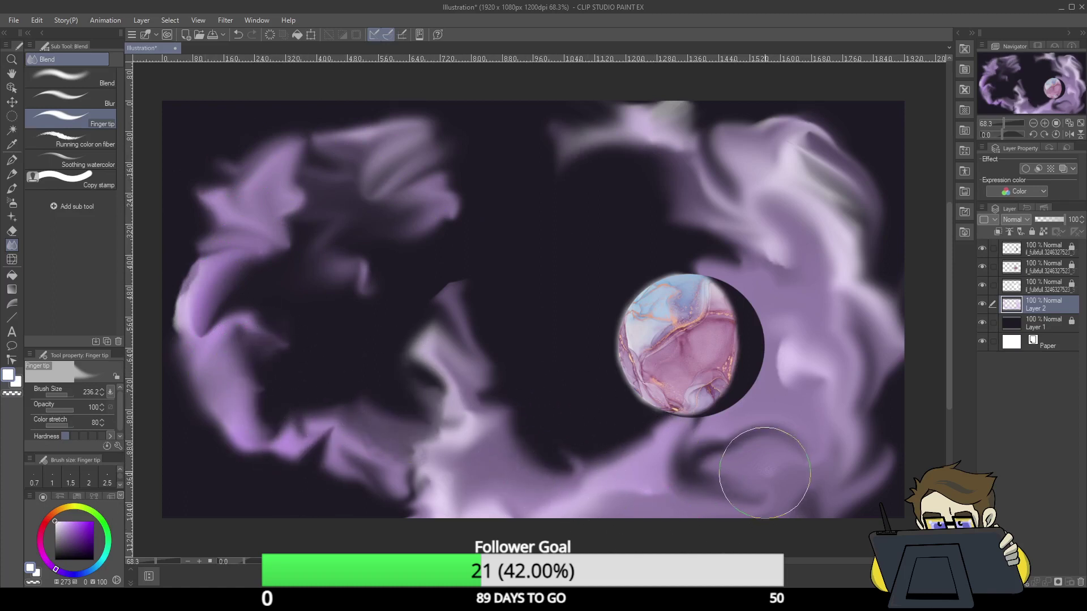
click(12, 160)
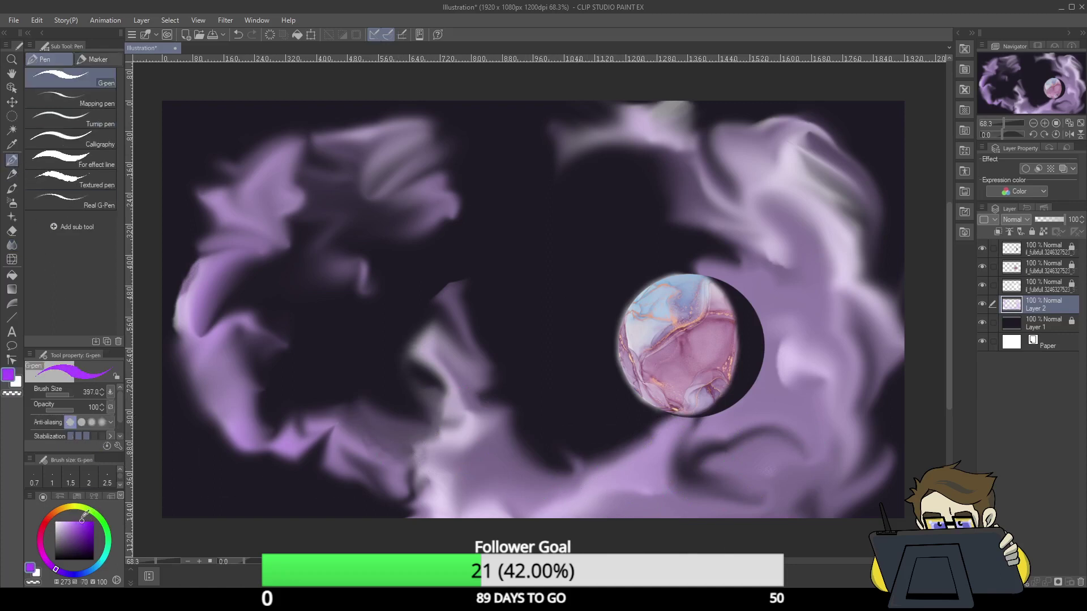
mouse_move(212, 311)
mouse_down()
mouse_move(222, 280)
mouse_move(257, 247)
mouse_move(263, 206)
mouse_up()
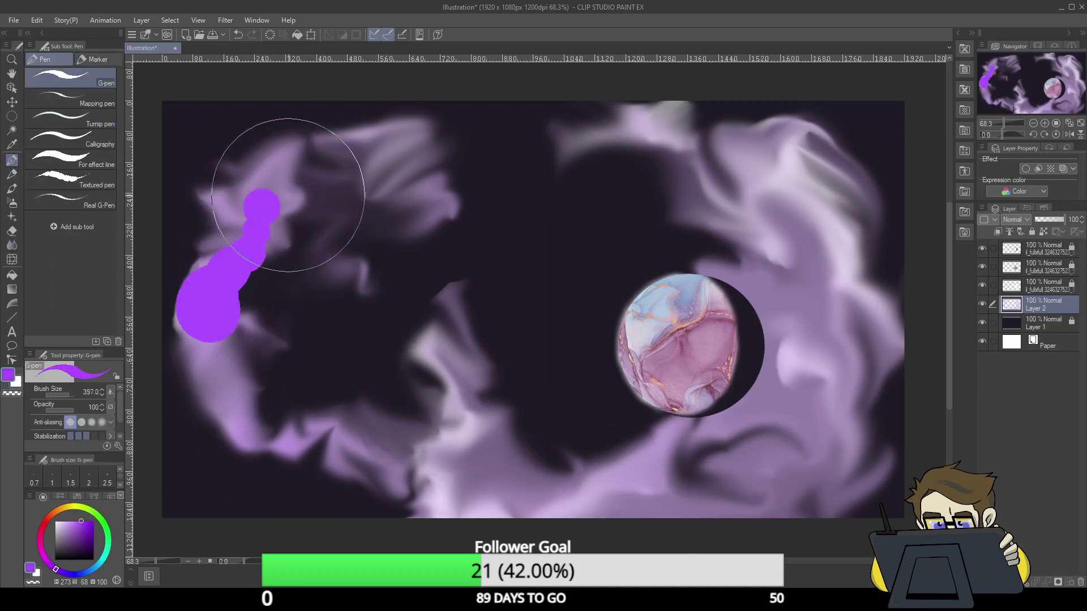
click(386, 153)
key(ctrl+z)
- Dab vivid purple Wet wash spots at size 60.7 along the left arc, the bottom clouds and the right-hand clouds
key(b)
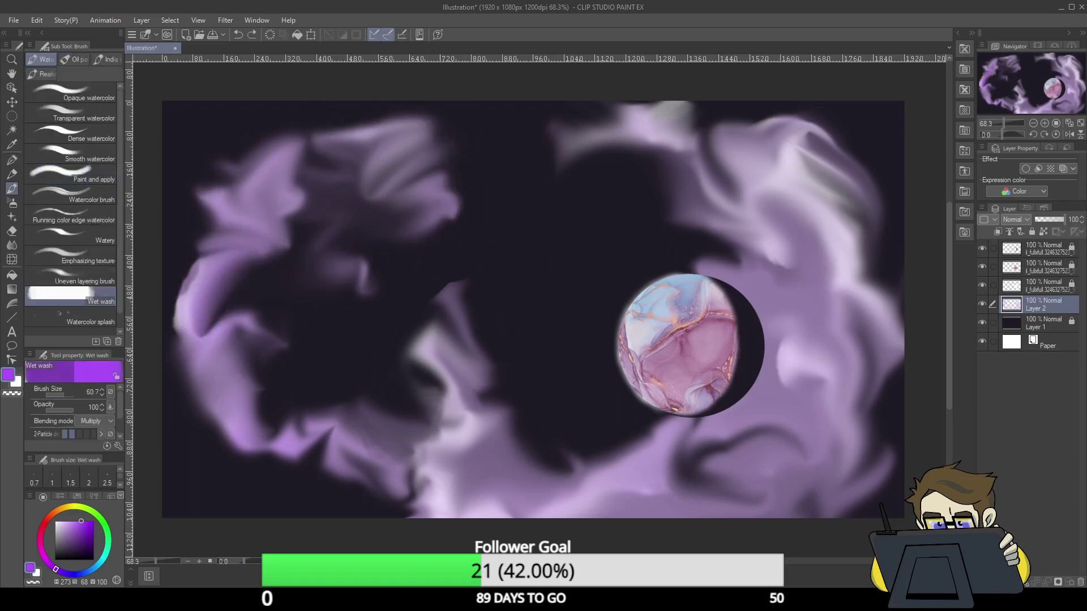
drag(195, 320, 236, 266)
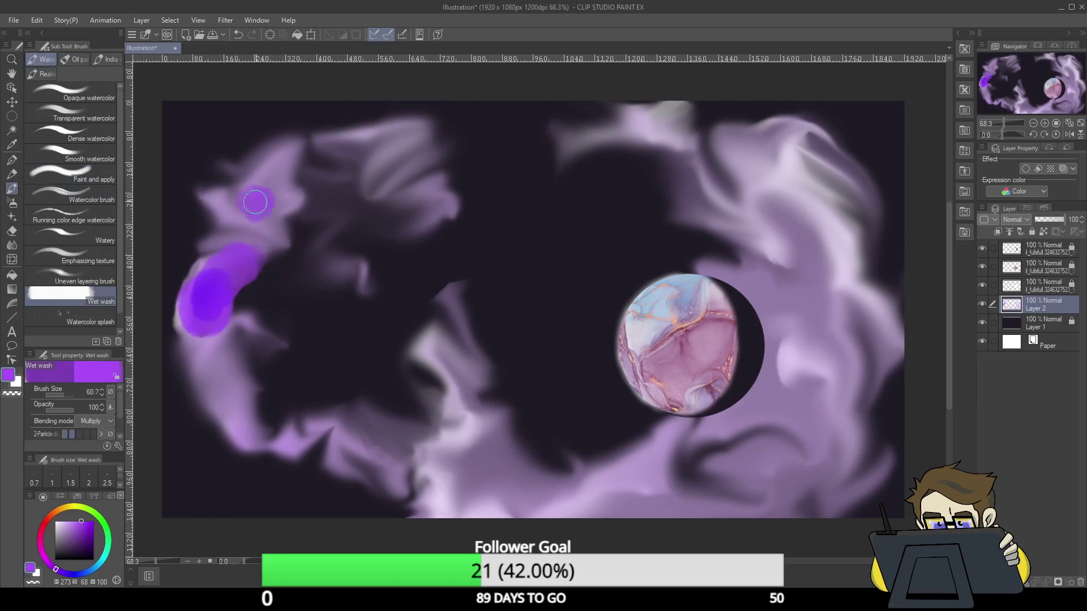
mouse_move(254, 202)
mouse_down()
mouse_move(283, 178)
mouse_move(311, 177)
mouse_up()
drag(242, 385, 269, 425)
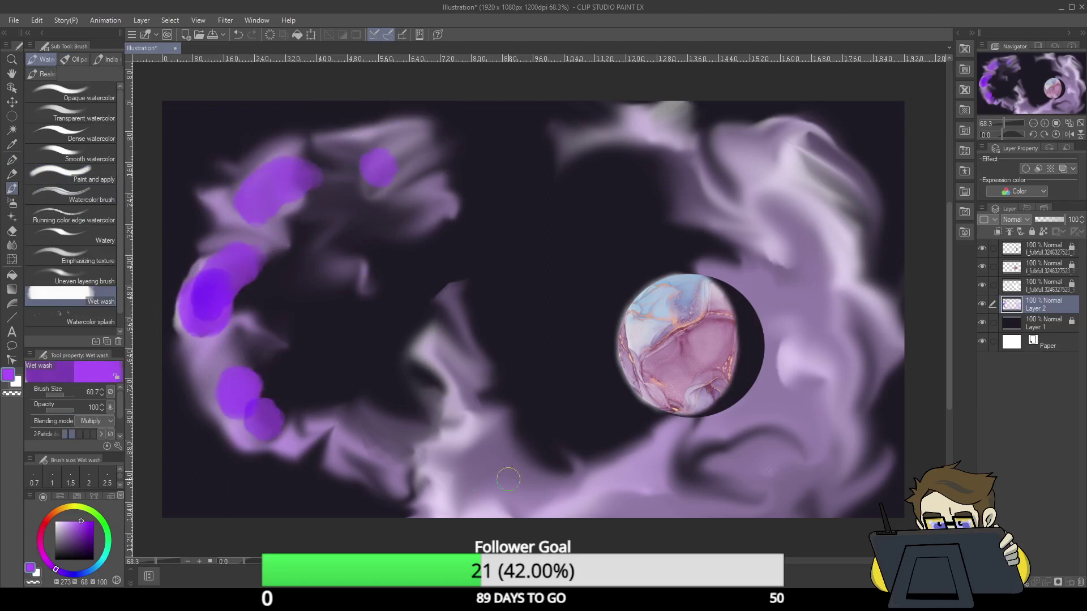
mouse_move(774, 275)
mouse_down()
mouse_move(794, 322)
mouse_move(781, 395)
mouse_move(813, 308)
mouse_move(798, 230)
mouse_move(796, 314)
mouse_move(765, 436)
mouse_move(686, 475)
mouse_move(539, 501)
mouse_move(477, 481)
mouse_up()
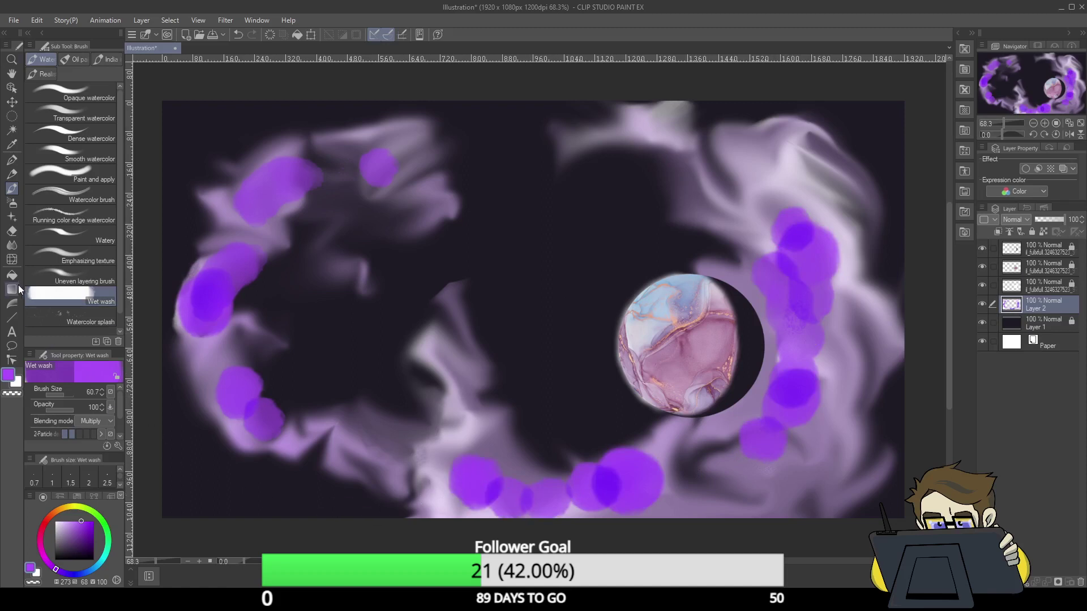
- Smudge the vivid purple spots into the surrounding left, bottom and right-hand clouds with the Finger tip tool at size 236.2
click(12, 245)
mouse_move(214, 325)
mouse_down()
mouse_move(222, 281)
mouse_move(244, 259)
mouse_move(221, 265)
mouse_move(247, 251)
mouse_move(225, 289)
mouse_move(257, 307)
mouse_move(235, 321)
mouse_move(242, 341)
mouse_move(296, 280)
mouse_move(259, 210)
mouse_move(290, 168)
mouse_move(327, 183)
mouse_move(324, 215)
mouse_move(226, 256)
mouse_move(253, 310)
mouse_move(213, 311)
mouse_up()
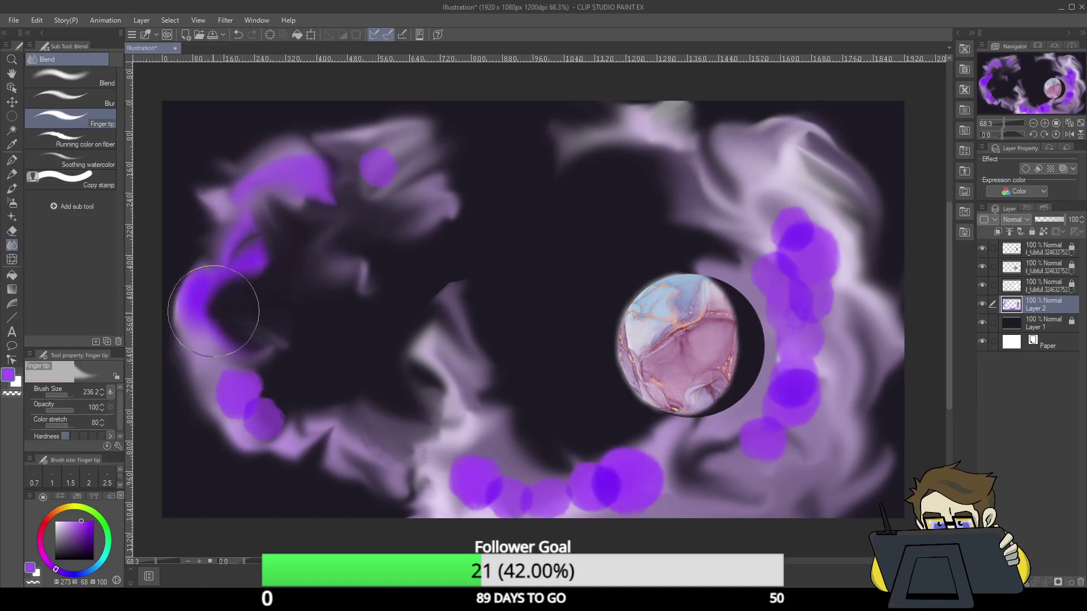
mouse_move(357, 186)
mouse_down()
mouse_move(409, 138)
mouse_move(390, 176)
mouse_move(408, 212)
mouse_move(314, 199)
mouse_move(341, 148)
mouse_up()
mouse_move(339, 342)
mouse_down()
mouse_move(264, 370)
mouse_move(273, 432)
mouse_move(306, 427)
mouse_move(345, 449)
mouse_up()
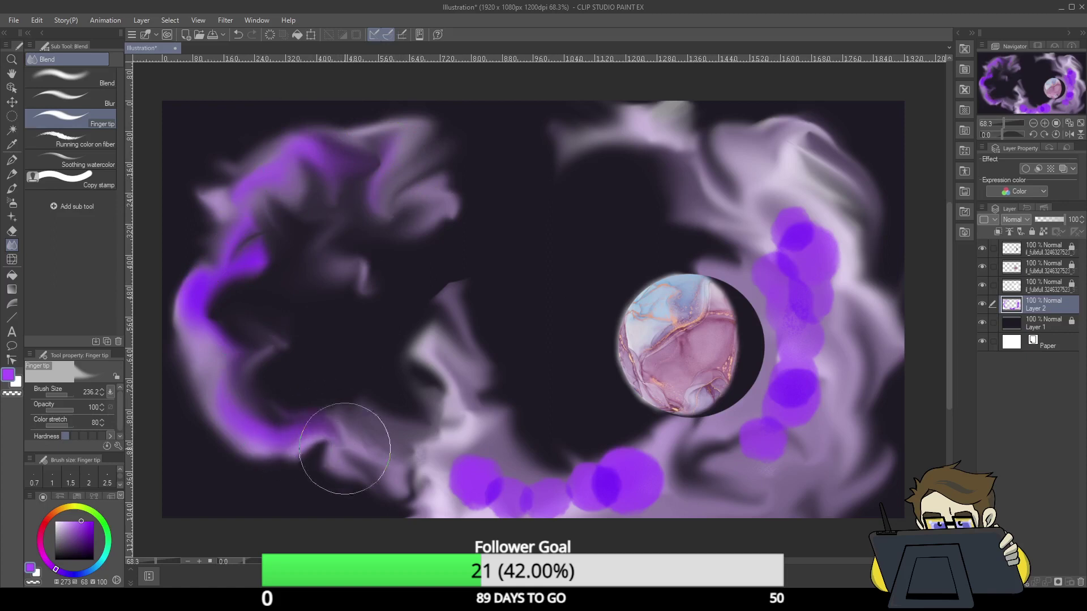
mouse_move(521, 520)
mouse_down()
mouse_move(463, 446)
mouse_move(495, 410)
mouse_move(482, 470)
mouse_move(524, 507)
mouse_move(557, 502)
mouse_move(602, 459)
mouse_move(617, 507)
mouse_move(652, 453)
mouse_move(636, 461)
mouse_move(656, 479)
mouse_move(587, 447)
mouse_move(574, 509)
mouse_move(621, 524)
mouse_move(617, 488)
mouse_move(656, 480)
mouse_move(688, 500)
mouse_move(709, 468)
mouse_move(665, 459)
mouse_up()
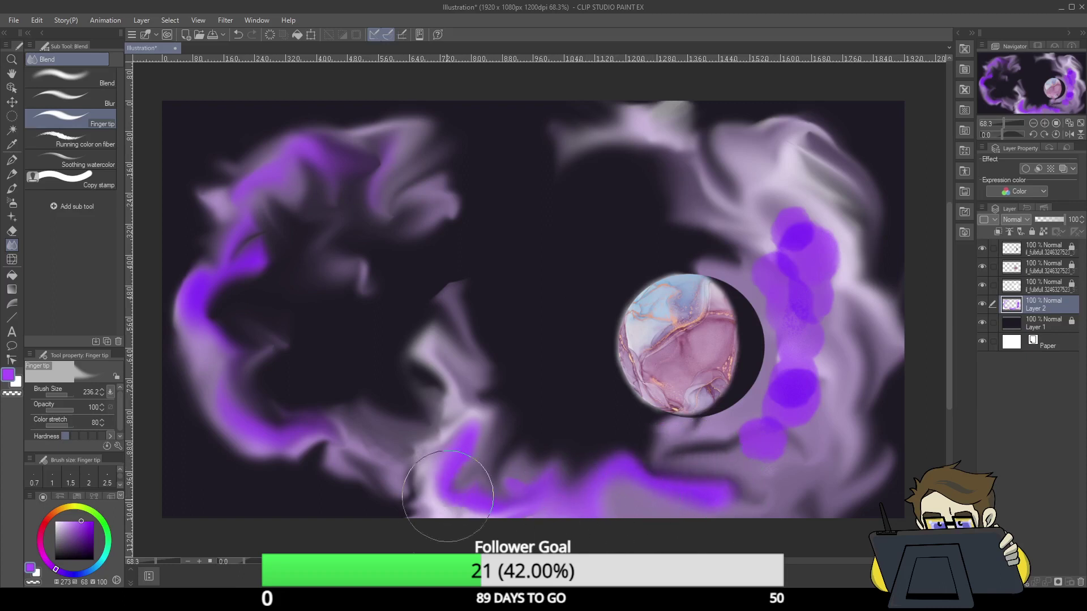
mouse_move(762, 472)
mouse_down()
mouse_move(775, 437)
mouse_move(824, 410)
mouse_move(848, 371)
mouse_move(822, 369)
mouse_move(786, 318)
mouse_move(828, 240)
mouse_move(788, 183)
mouse_move(767, 209)
mouse_move(771, 231)
mouse_move(776, 179)
mouse_move(706, 183)
mouse_move(831, 273)
mouse_up()
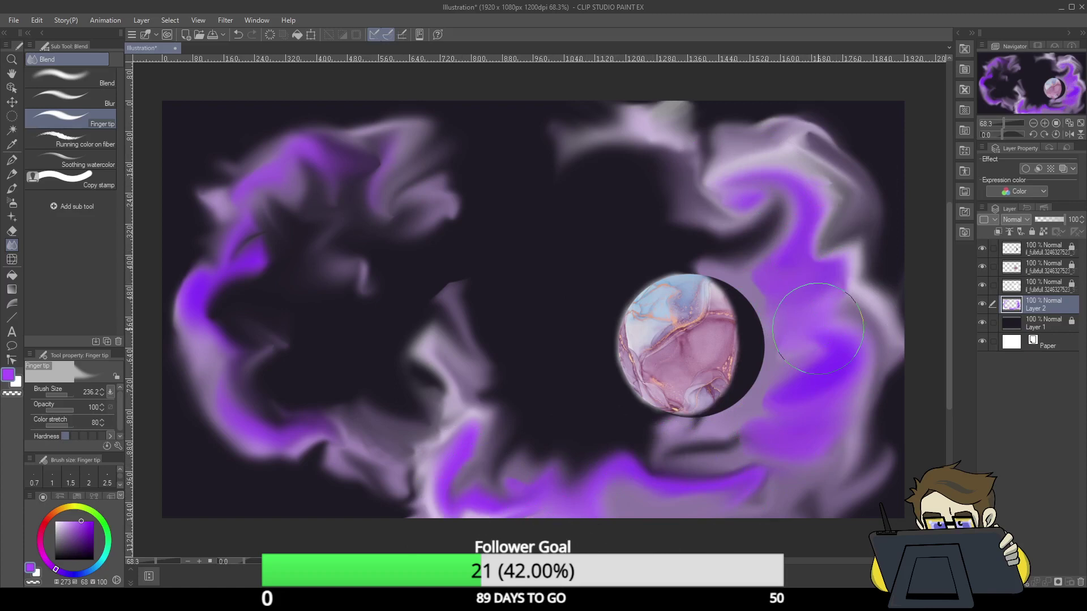
- Blend the cloud edges into soft mist with the Soothing watercolor tool at size 423, colour stretch 82 and brush density 80
click(85, 161)
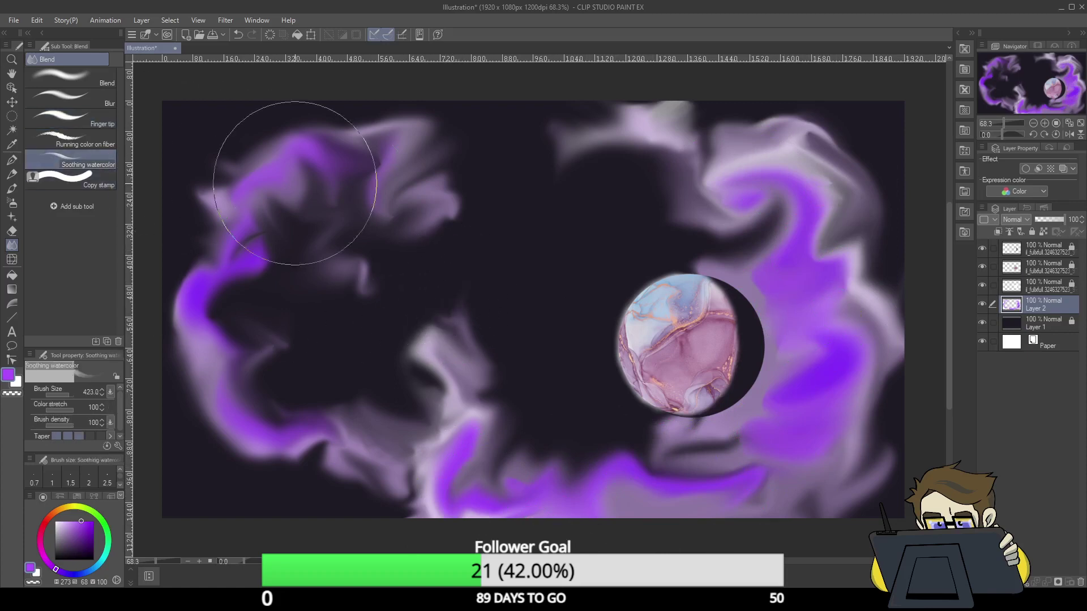
mouse_move(451, 323)
mouse_down()
mouse_move(418, 391)
mouse_move(412, 331)
mouse_move(435, 311)
mouse_move(473, 345)
mouse_up()
key(ctrl+z)
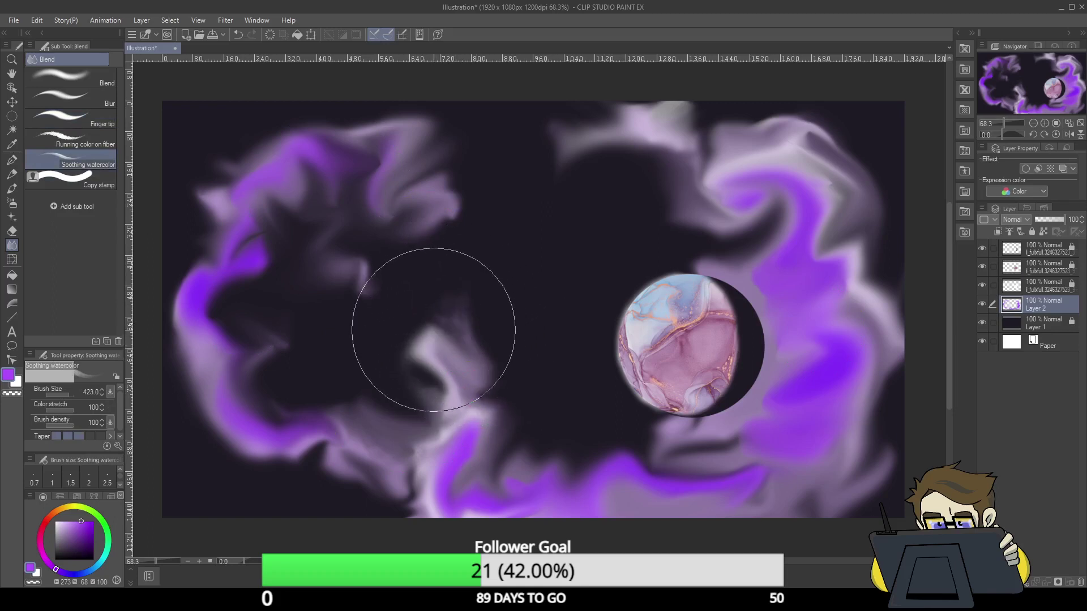
click(70, 426)
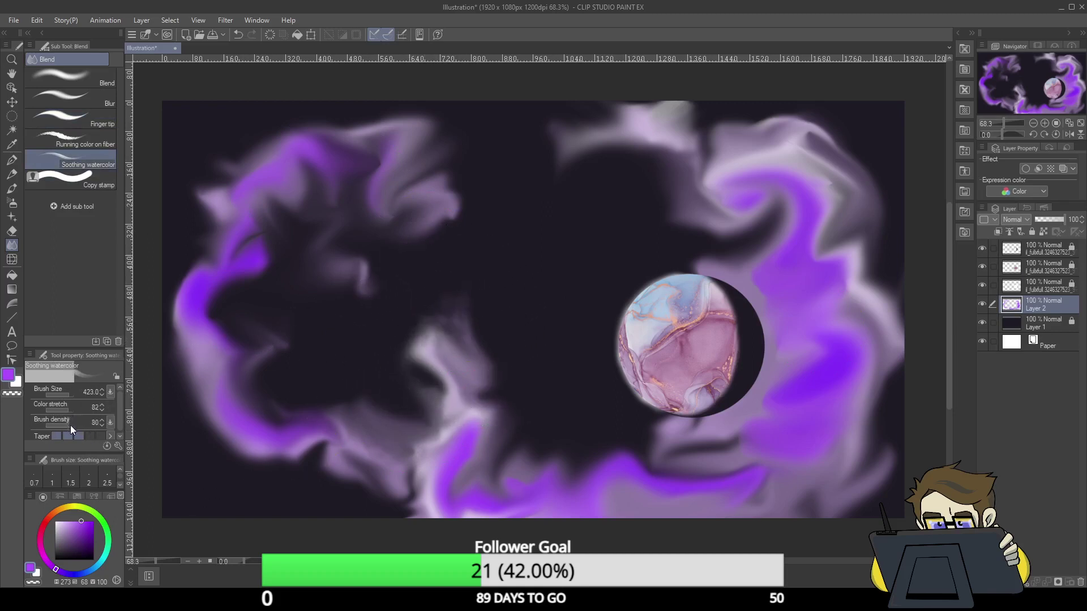
mouse_move(432, 395)
mouse_down()
mouse_move(436, 420)
mouse_move(469, 333)
mouse_move(486, 382)
mouse_move(448, 454)
mouse_move(467, 493)
mouse_move(433, 447)
mouse_move(387, 432)
mouse_move(369, 405)
mouse_move(339, 407)
mouse_move(351, 439)
mouse_move(318, 470)
mouse_move(300, 452)
mouse_move(218, 440)
mouse_move(233, 386)
mouse_move(192, 393)
mouse_move(179, 314)
mouse_move(204, 223)
mouse_move(218, 230)
mouse_move(207, 179)
mouse_move(243, 202)
mouse_move(278, 148)
mouse_move(323, 171)
mouse_move(346, 214)
mouse_move(349, 144)
mouse_move(401, 138)
mouse_move(442, 202)
mouse_move(368, 224)
mouse_move(281, 179)
mouse_move(257, 248)
mouse_move(271, 264)
mouse_move(580, 141)
mouse_move(586, 118)
mouse_move(567, 155)
mouse_move(634, 117)
mouse_move(679, 151)
mouse_move(670, 190)
mouse_move(683, 215)
mouse_move(709, 154)
mouse_move(761, 132)
mouse_move(839, 185)
mouse_move(850, 212)
mouse_move(813, 254)
mouse_move(862, 281)
mouse_move(754, 251)
mouse_move(715, 260)
mouse_move(763, 372)
mouse_move(684, 456)
mouse_move(625, 456)
mouse_move(598, 483)
mouse_move(622, 514)
mouse_move(793, 477)
mouse_up()
mouse_move(757, 440)
mouse_down()
mouse_move(834, 457)
mouse_move(882, 371)
mouse_move(867, 287)
mouse_move(890, 292)
mouse_up()
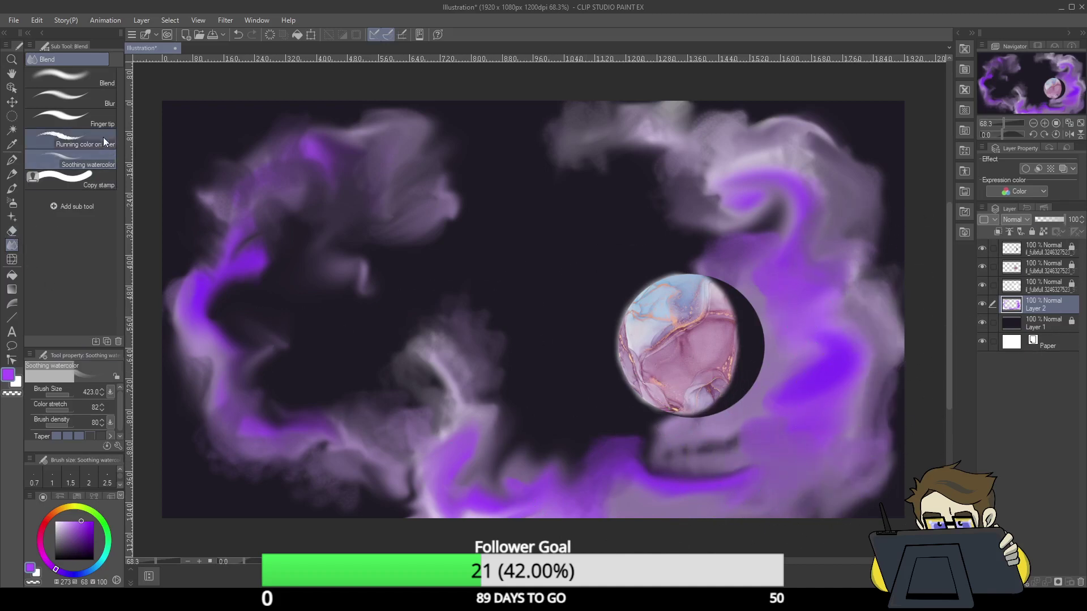
- Smudge the left arc, the central wisps and the upper-right clouds into curling streaks with the Finger tip tool
click(113, 100)
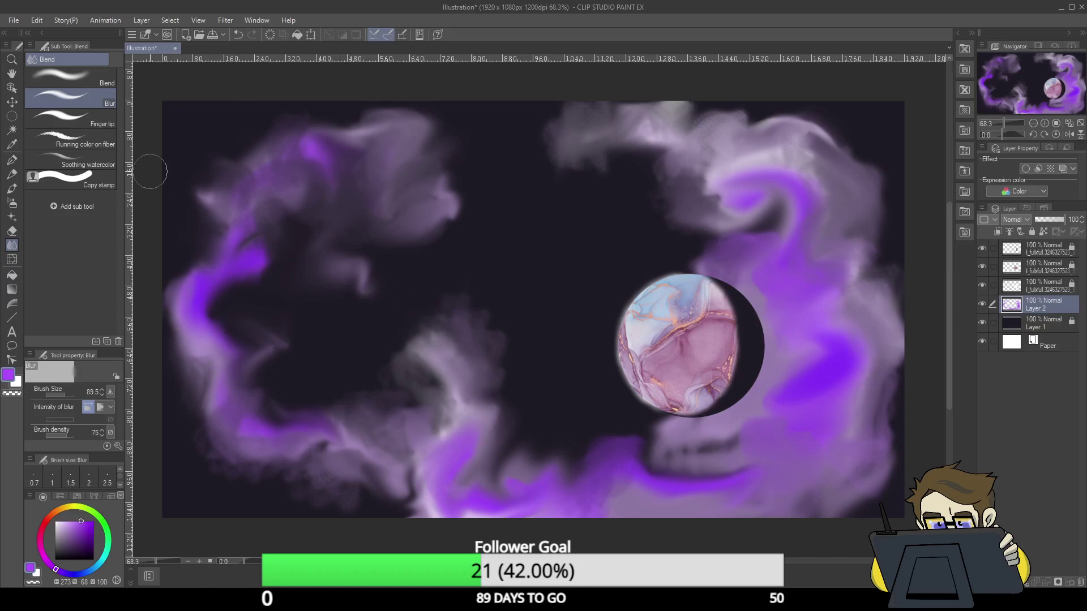
click(105, 119)
mouse_move(213, 353)
mouse_down()
mouse_move(195, 256)
mouse_move(209, 236)
mouse_move(196, 319)
mouse_move(241, 338)
mouse_move(197, 400)
mouse_move(193, 438)
mouse_move(278, 349)
mouse_move(227, 409)
mouse_move(263, 410)
mouse_move(221, 408)
mouse_move(266, 376)
mouse_move(188, 354)
mouse_move(270, 298)
mouse_up()
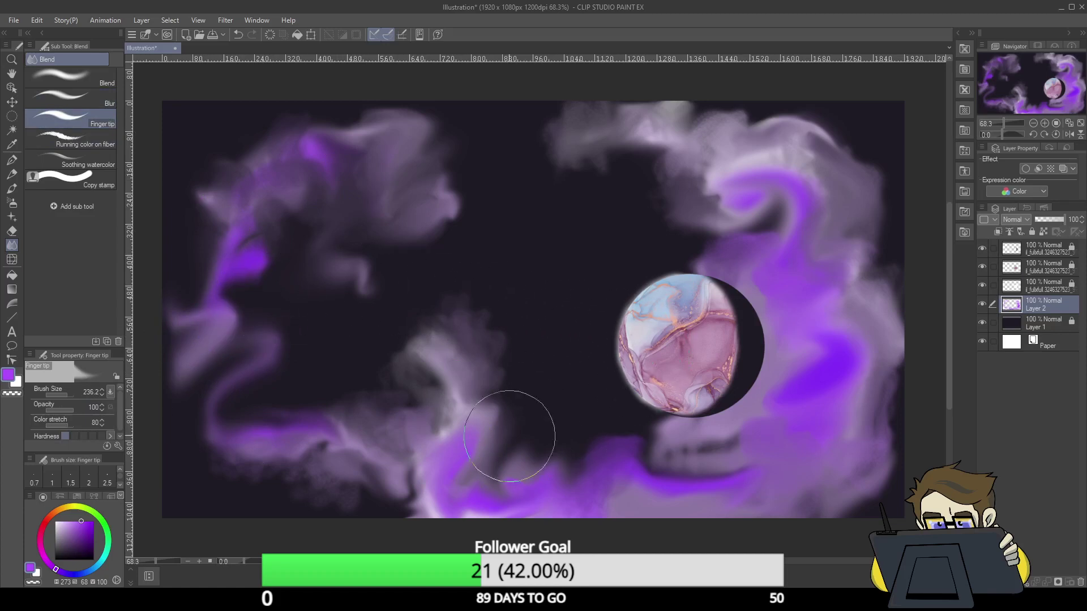
mouse_move(509, 436)
mouse_down()
mouse_move(471, 368)
mouse_move(504, 351)
mouse_move(430, 366)
mouse_move(509, 432)
mouse_up()
mouse_move(596, 235)
mouse_down()
mouse_move(634, 86)
mouse_move(563, 252)
mouse_up()
mouse_move(563, 252)
mouse_down()
mouse_move(686, 197)
mouse_move(640, 174)
mouse_move(689, 209)
mouse_move(664, 146)
mouse_move(649, 267)
mouse_move(711, 157)
mouse_move(672, 263)
mouse_move(718, 174)
mouse_move(622, 200)
mouse_move(562, 234)
mouse_move(595, 231)
mouse_move(556, 174)
mouse_move(562, 155)
mouse_move(736, 106)
mouse_move(693, 141)
mouse_move(771, 259)
mouse_up()
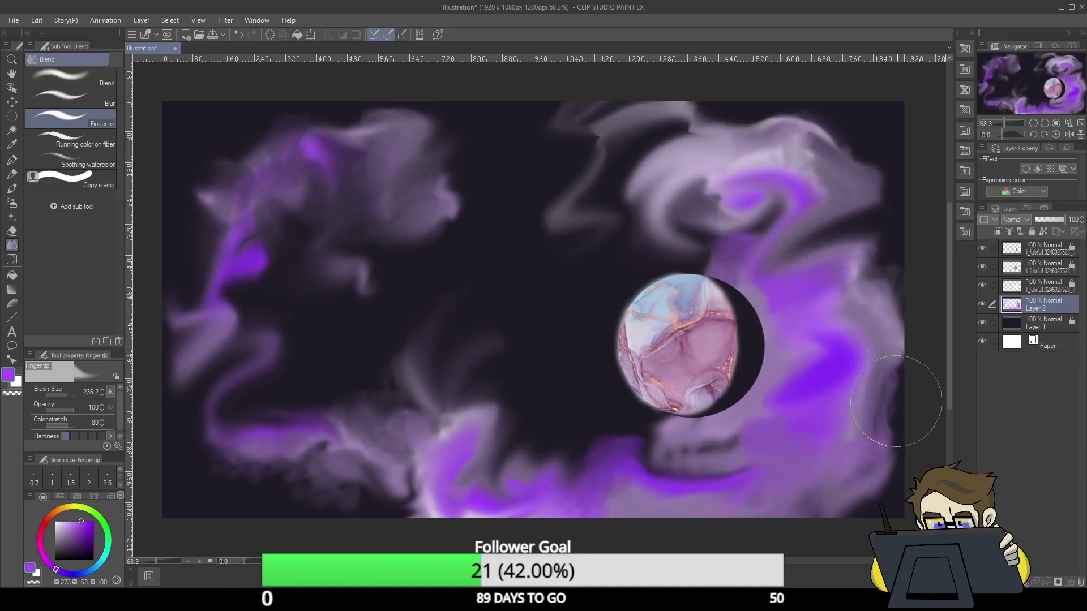
- Lower the opacity of Layer 2 to 49% and add a new raster layer above it
drag(1066, 220, 1049, 221)
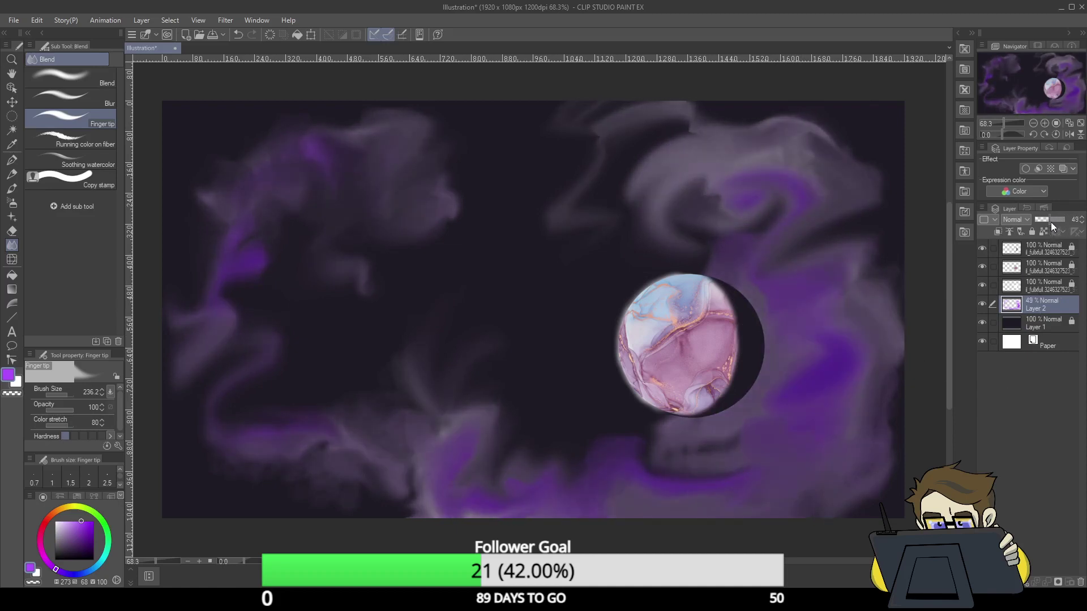
click(1037, 326)
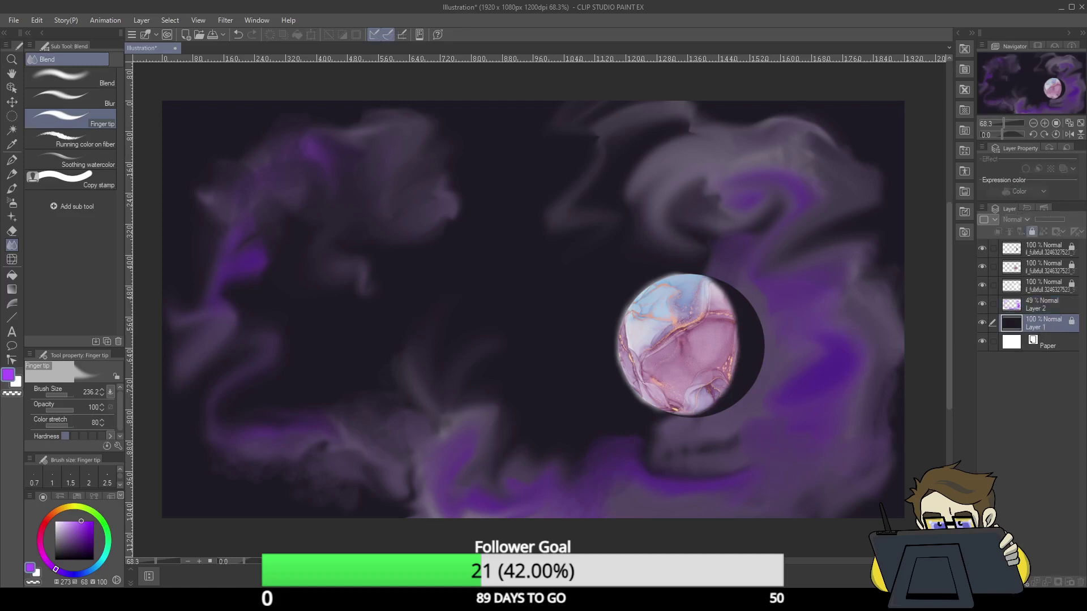
click(1035, 305)
key(ctrl+shift+n)
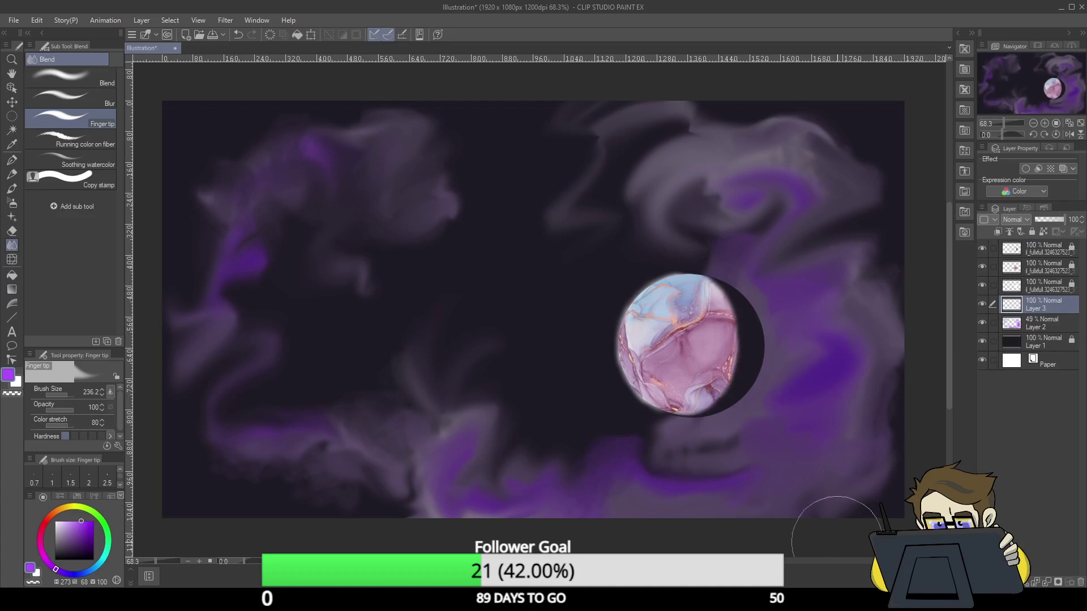
- Spray white stars across the sky on the new layer with the Spray airbrush at size 265, using particle sizes 2.1 and 4.0
key(b)
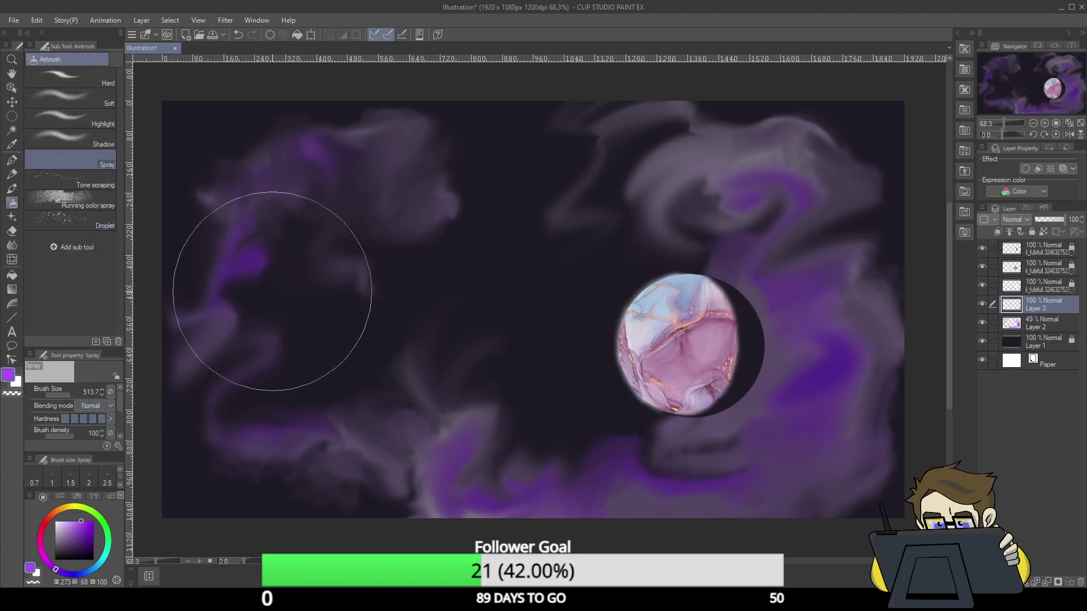
mouse_move(258, 153)
mouse_down()
mouse_move(230, 194)
mouse_move(252, 374)
mouse_move(440, 415)
mouse_move(475, 436)
mouse_up()
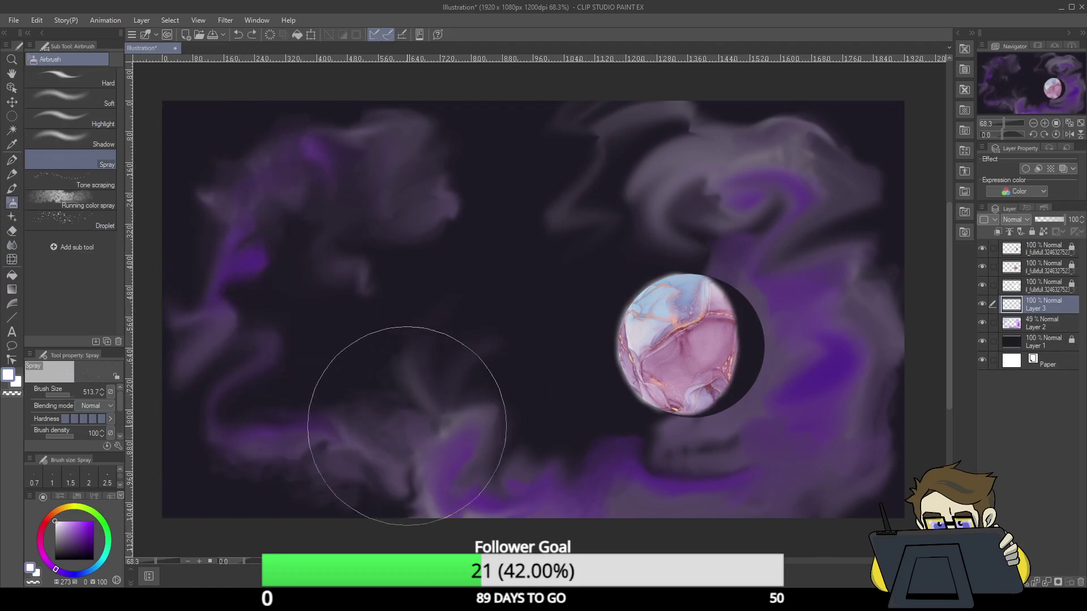
drag(77, 395, 68, 396)
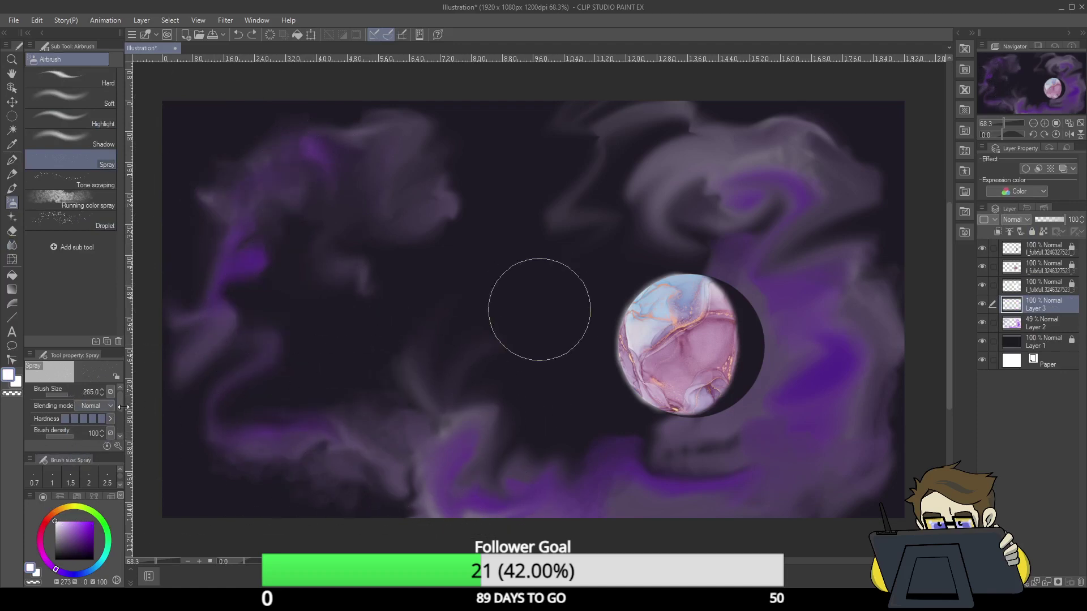
scroll(117, 418, down, 3)
drag(57, 411, 54, 410)
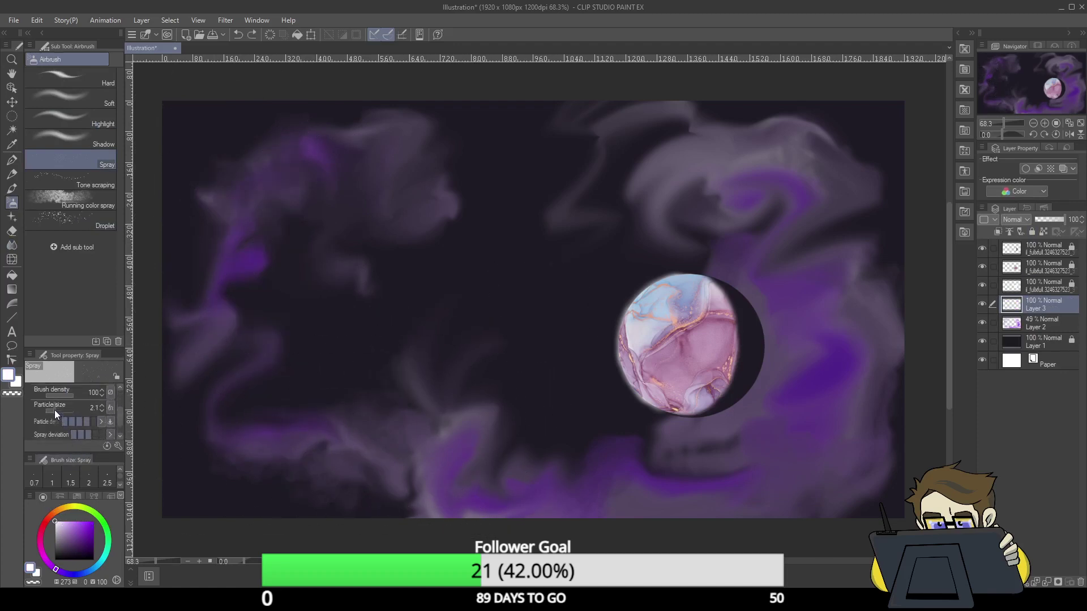
mouse_move(242, 125)
mouse_down()
mouse_move(230, 369)
mouse_move(309, 455)
mouse_up()
drag(409, 126, 455, 206)
mouse_move(768, 321)
mouse_down()
mouse_move(819, 513)
mouse_move(868, 191)
mouse_move(905, 156)
mouse_move(899, 461)
mouse_up()
click(102, 405)
mouse_move(242, 109)
mouse_down()
mouse_move(193, 427)
mouse_move(230, 519)
mouse_move(279, 464)
mouse_move(300, 374)
mouse_move(300, 160)
mouse_move(361, 149)
mouse_move(356, 209)
mouse_move(445, 339)
mouse_move(421, 447)
mouse_move(514, 401)
mouse_move(527, 160)
mouse_move(650, 152)
mouse_move(605, 275)
mouse_move(615, 444)
mouse_move(768, 399)
mouse_move(799, 254)
mouse_move(783, 175)
mouse_move(843, 140)
mouse_move(867, 218)
mouse_move(852, 352)
mouse_move(825, 470)
mouse_move(759, 515)
mouse_move(702, 257)
mouse_up()
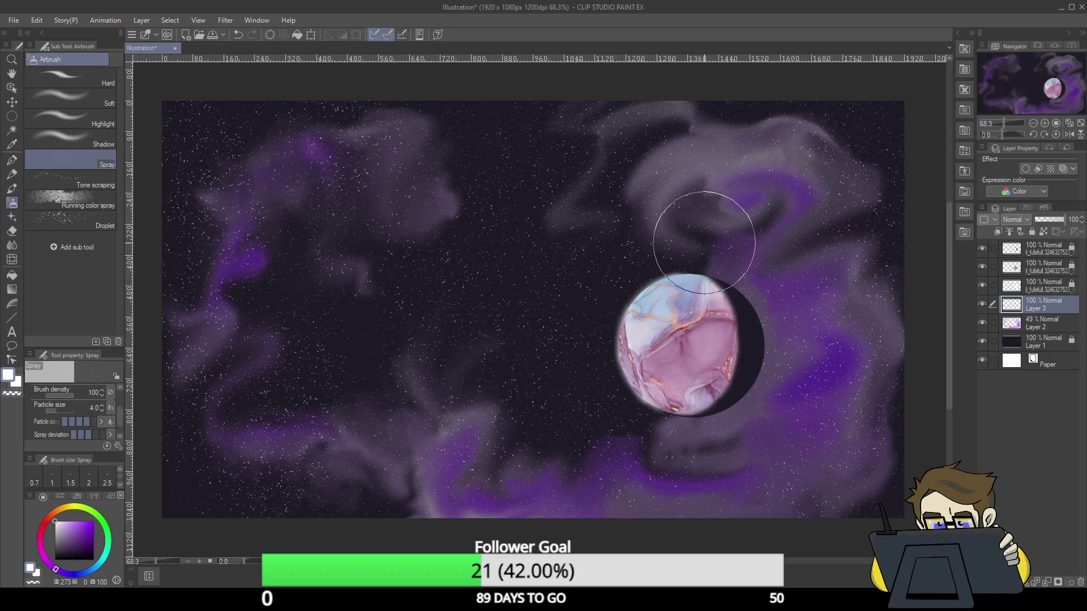
- Reduce the opacity of the nebula layer, Layer 2, to 17% and lock its transparent pixels
click(1045, 325)
drag(1044, 219, 1040, 219)
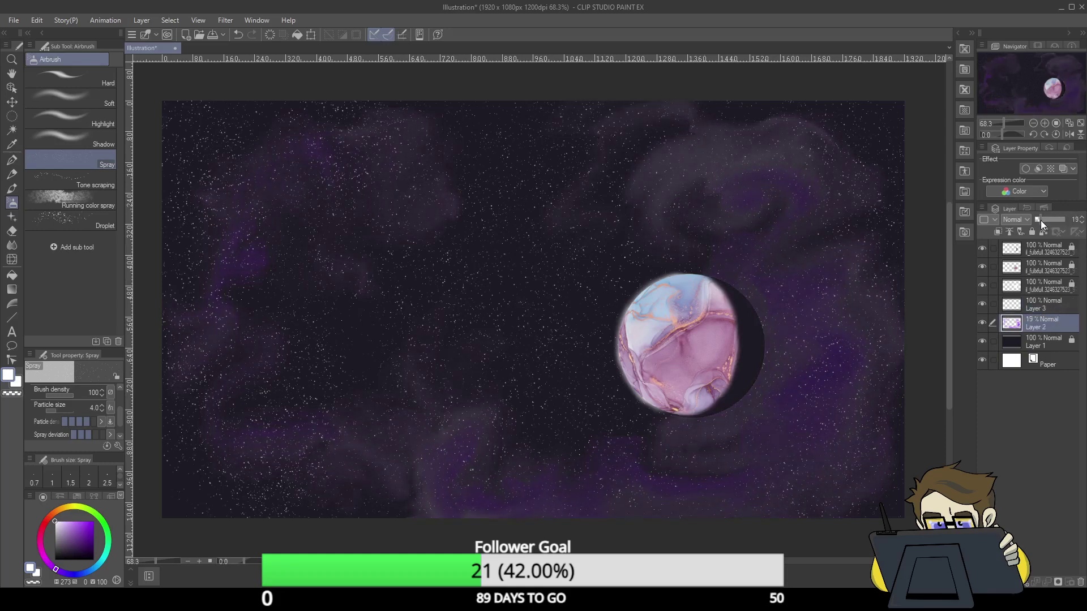
click(1044, 232)
- Recolour the nebula clouds an even muted purple with broad G-pen strokes on the transparency-locked layer
click(78, 535)
click(11, 161)
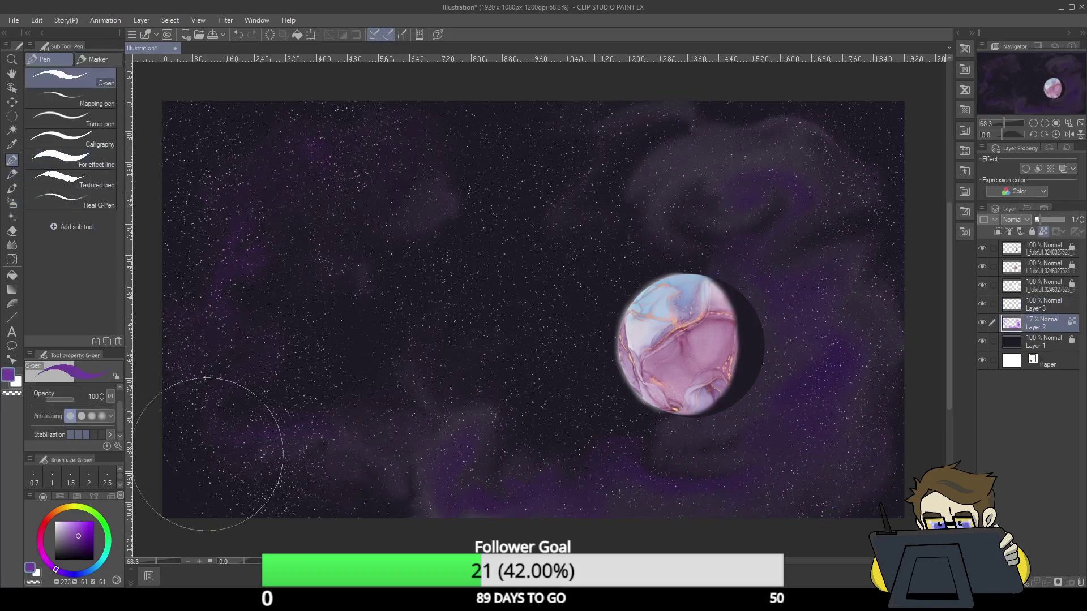
drag(698, 374, 827, 317)
drag(578, 507, 704, 546)
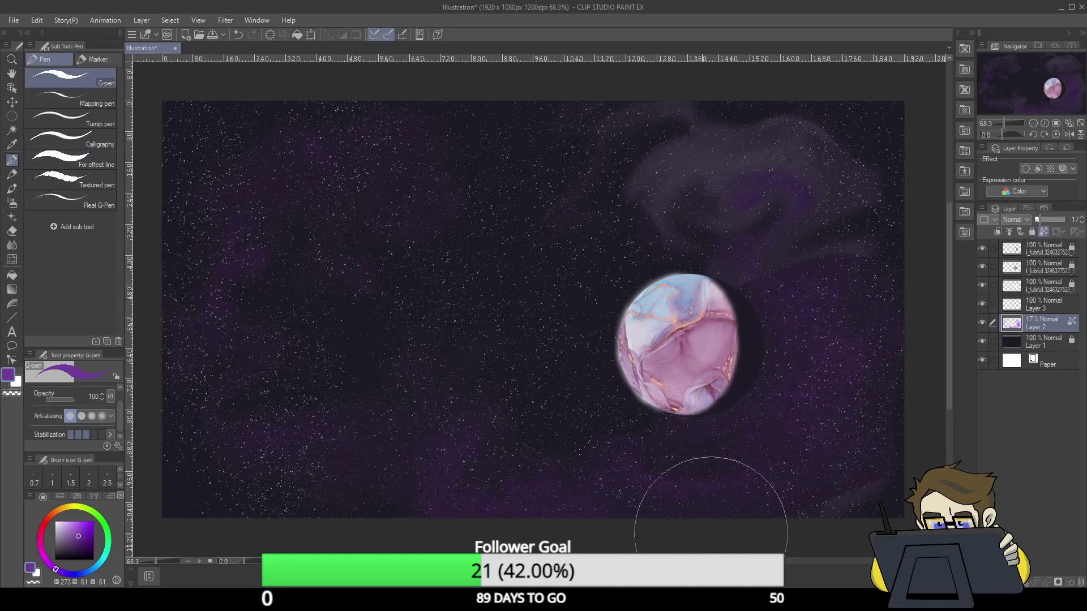
drag(716, 359, 655, 182)
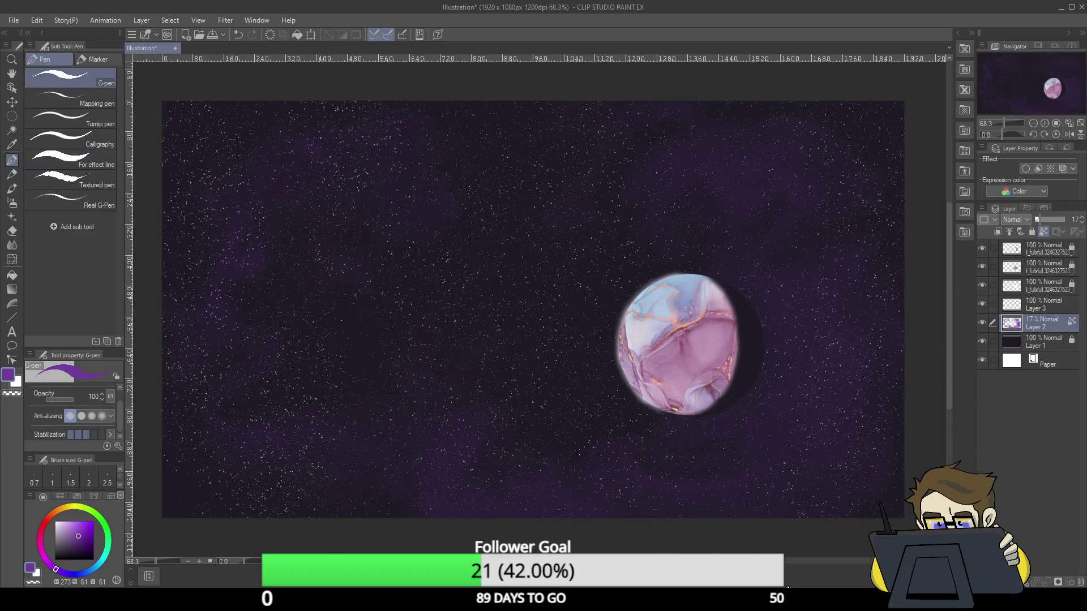
- Try lighter purple and white accents on the nebula clouds with the G-pen and the Wet wash brush
click(70, 524)
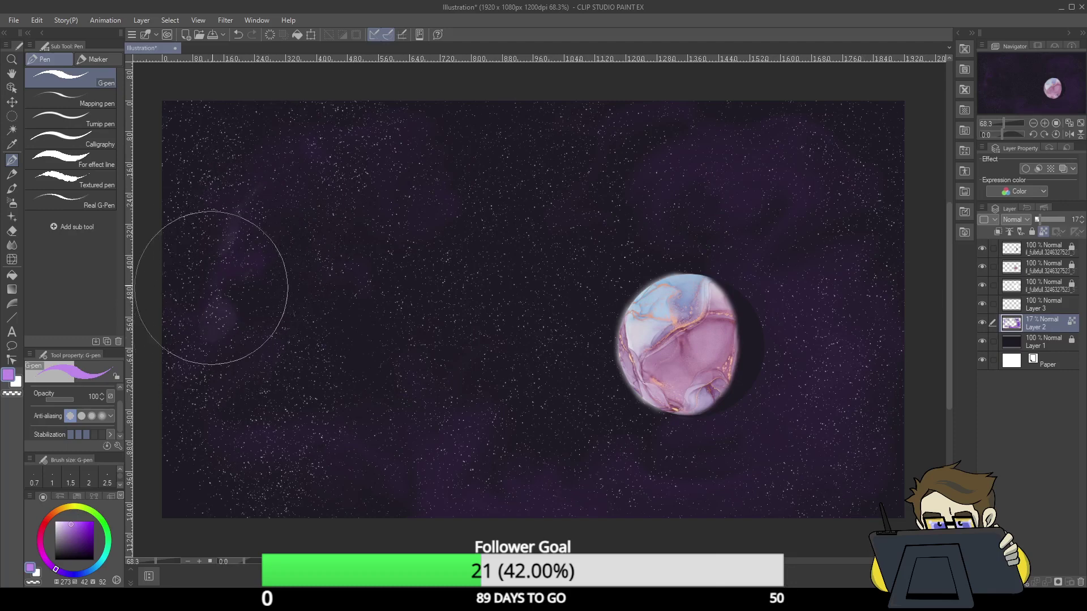
click(13, 190)
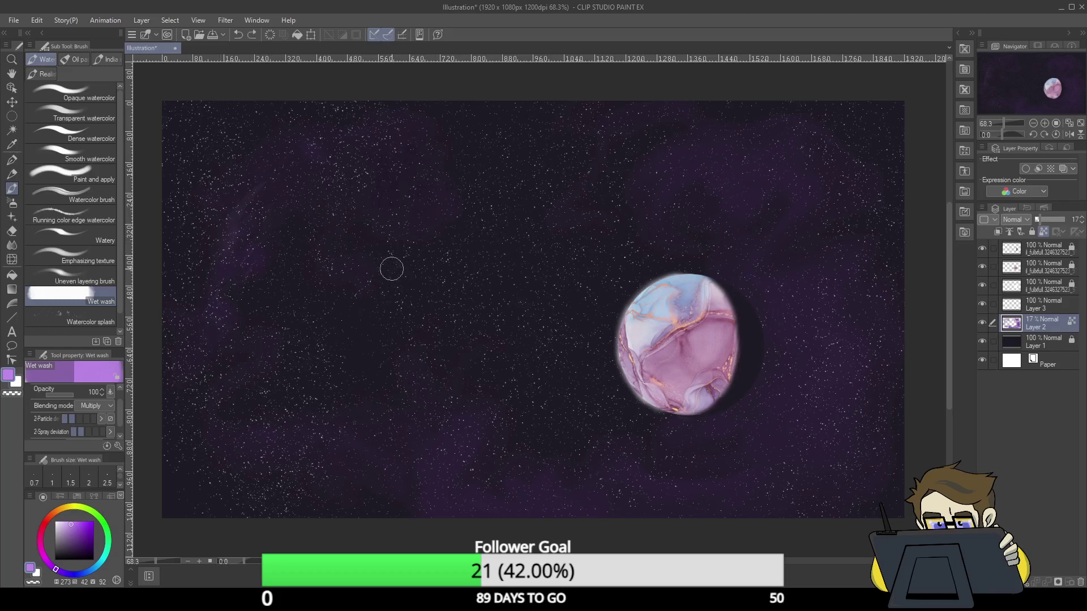
click(63, 522)
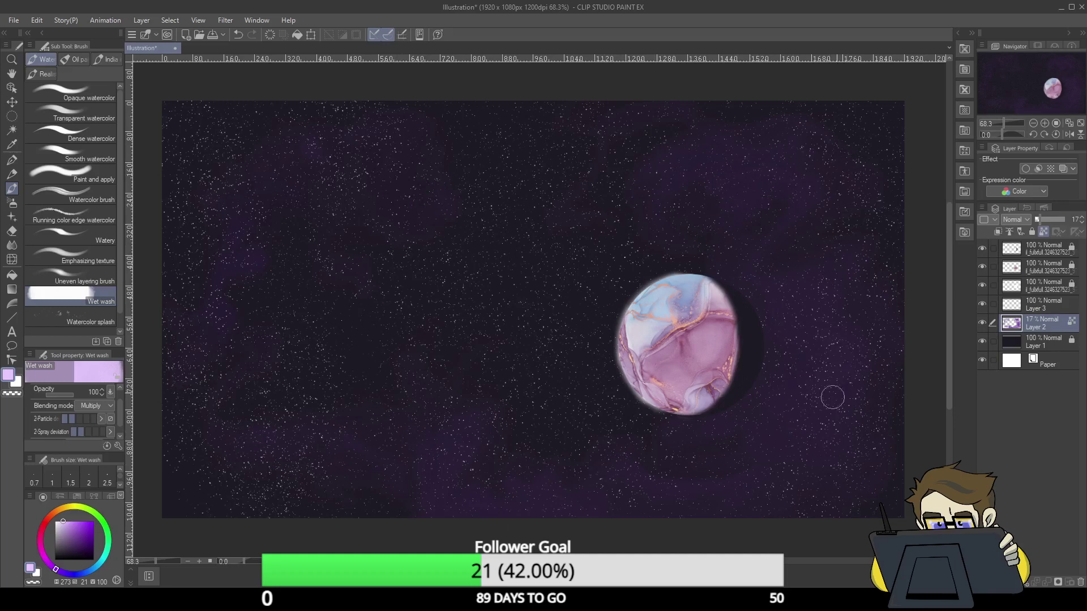
drag(75, 518, 55, 521)
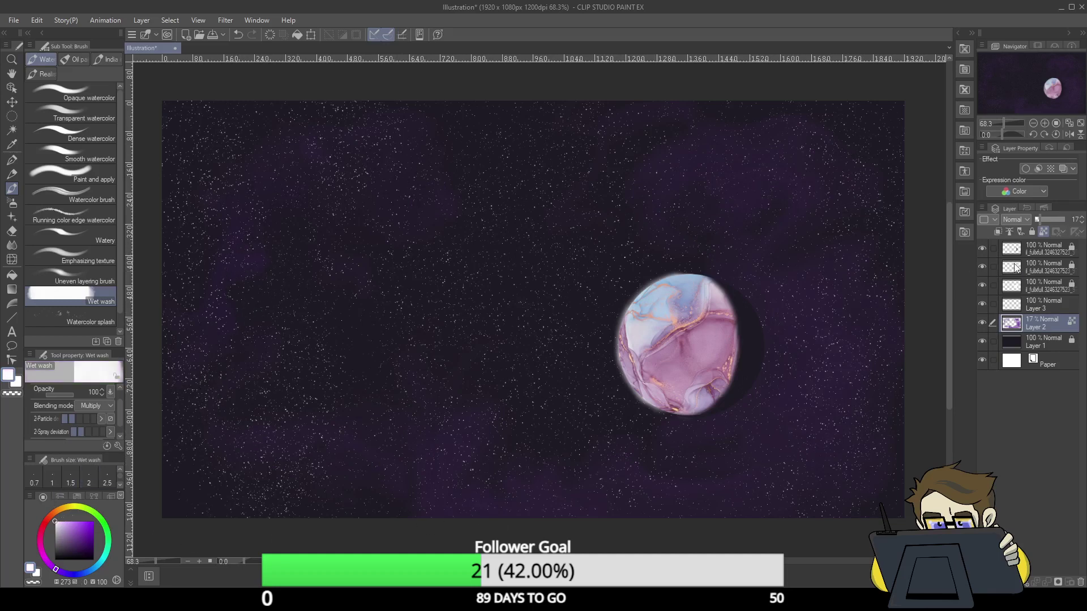
- Try the nebula layer at 57% opacity and return it to 17%
drag(1037, 220, 1049, 222)
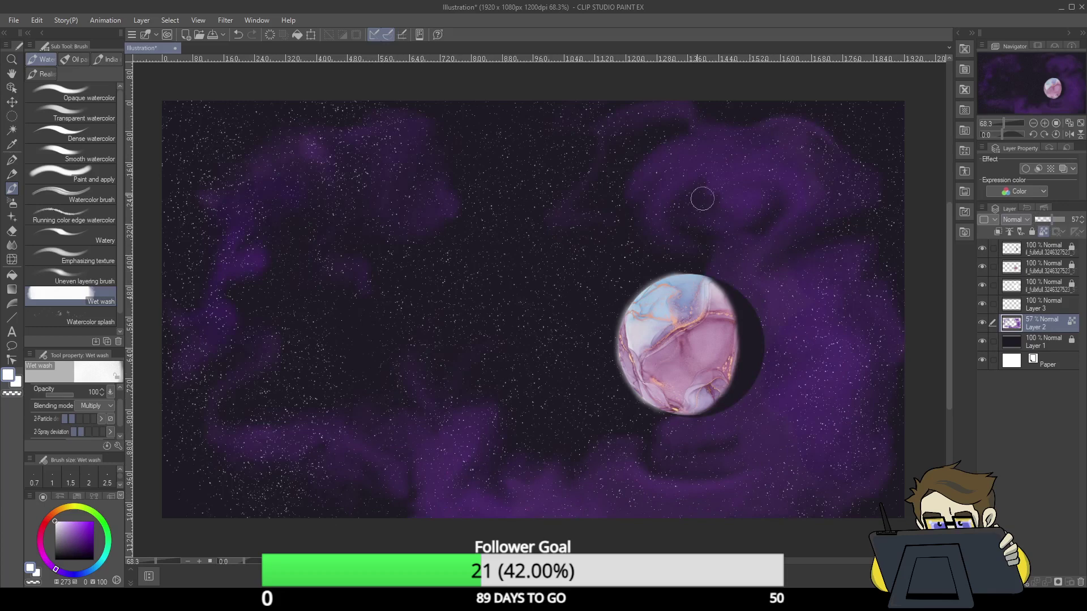
drag(1045, 221, 1038, 222)
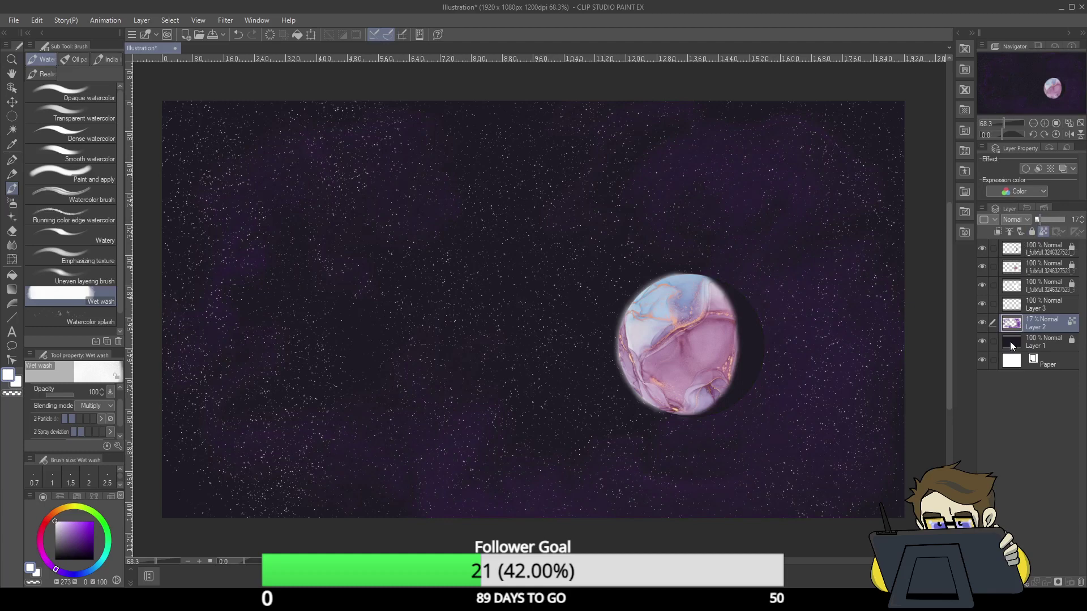
- Spray fine lavender, pink, light blue and pale yellow star specks across the sky on Layer 3
click(1050, 304)
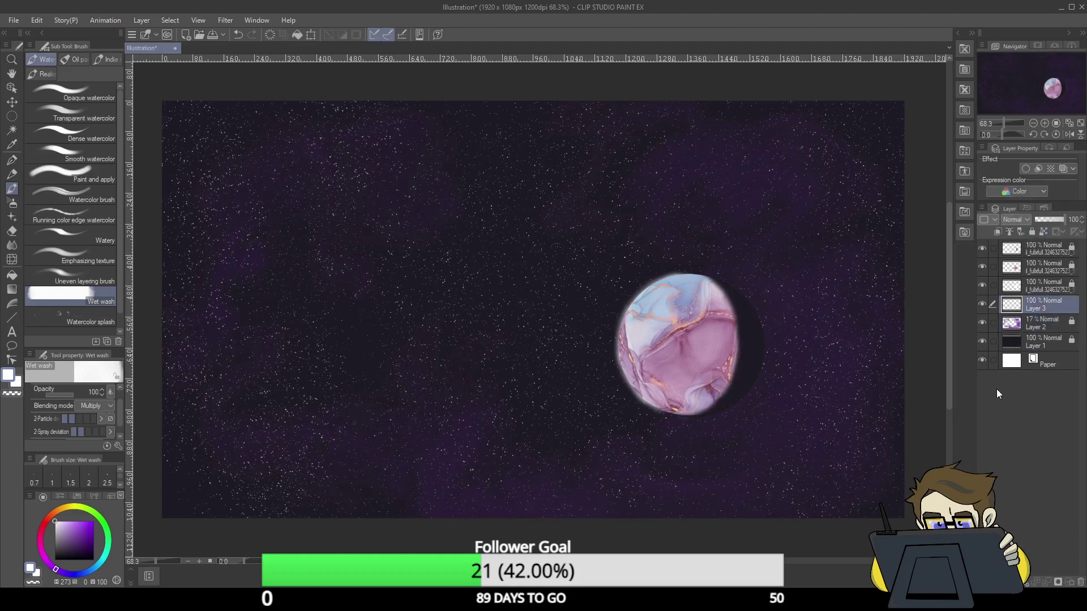
click(11, 202)
click(69, 516)
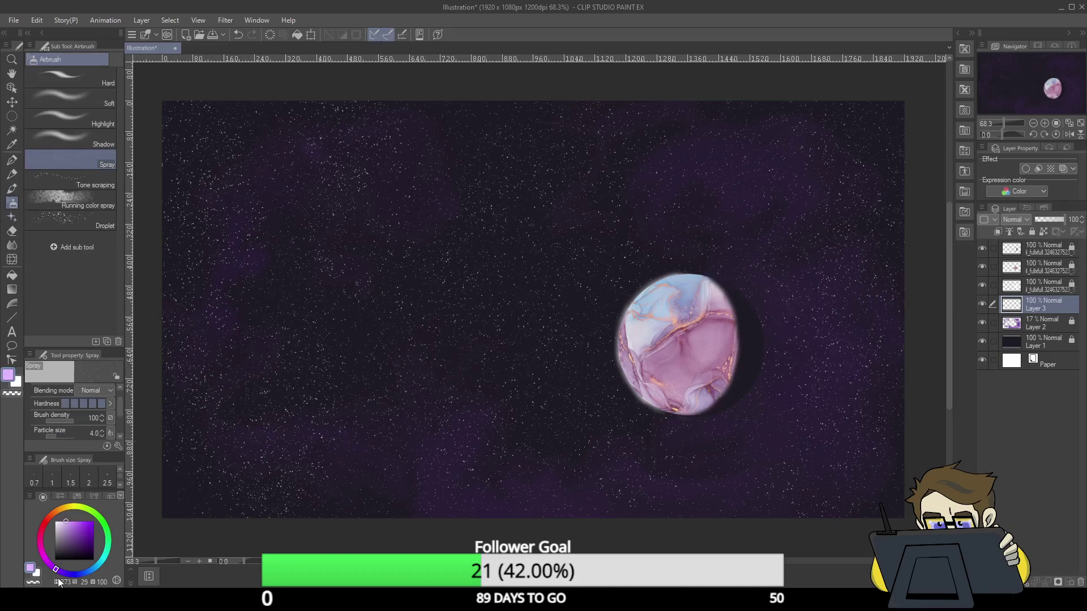
click(43, 555)
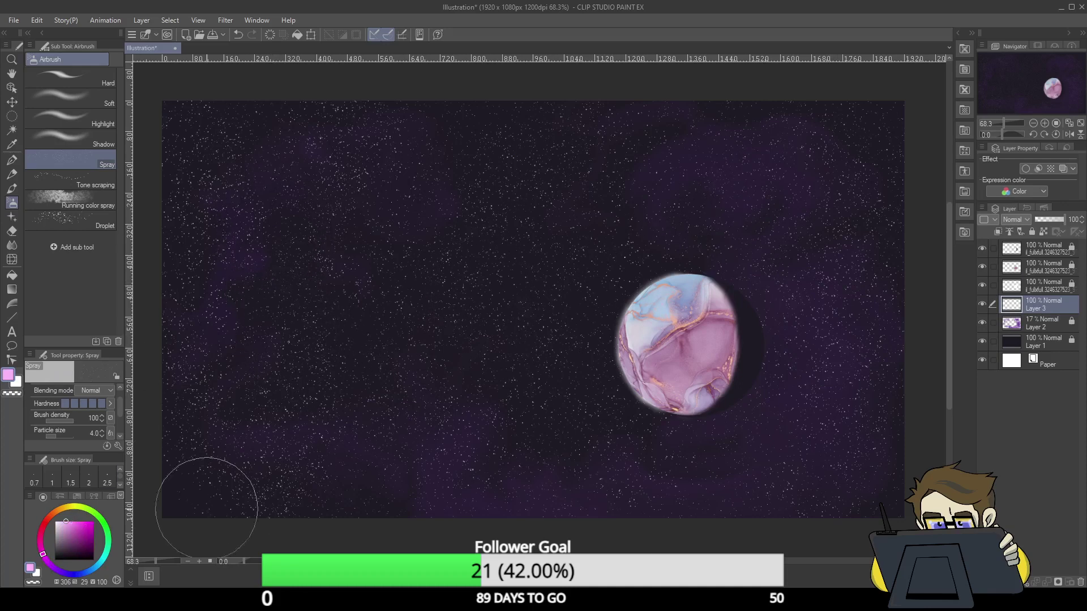
click(100, 565)
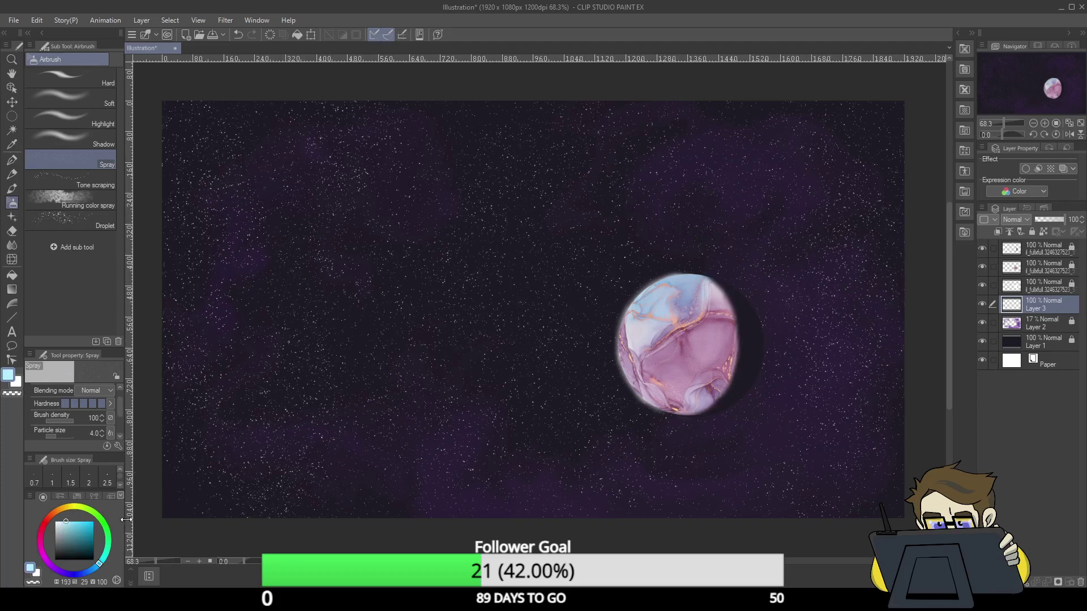
click(68, 507)
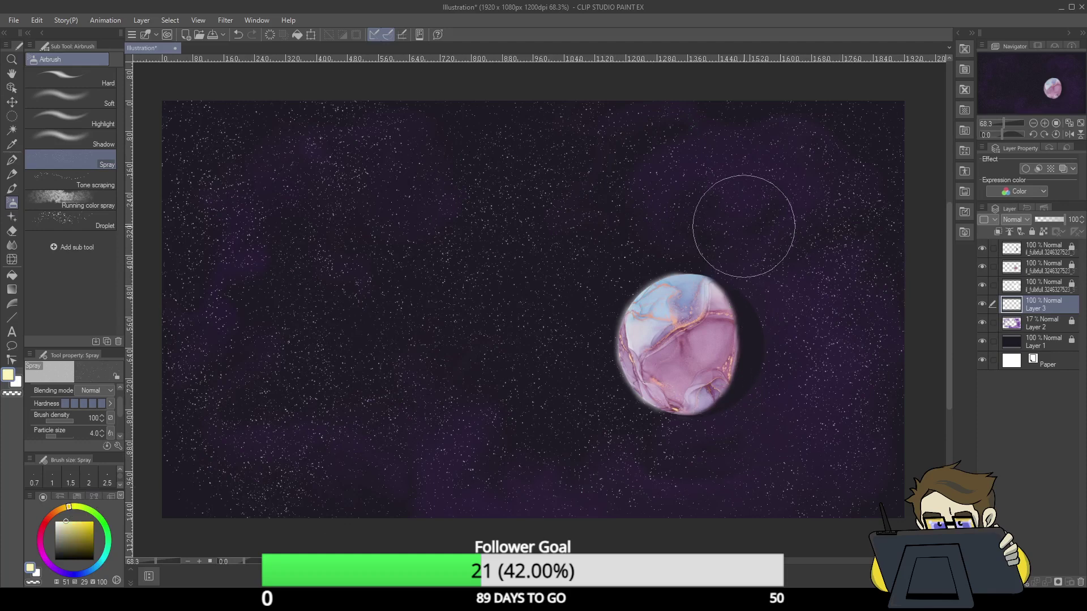
- Scatter pale yellow, light purple and light blue four-pointed stars over the sky with the Sparkle A brush
key(b)
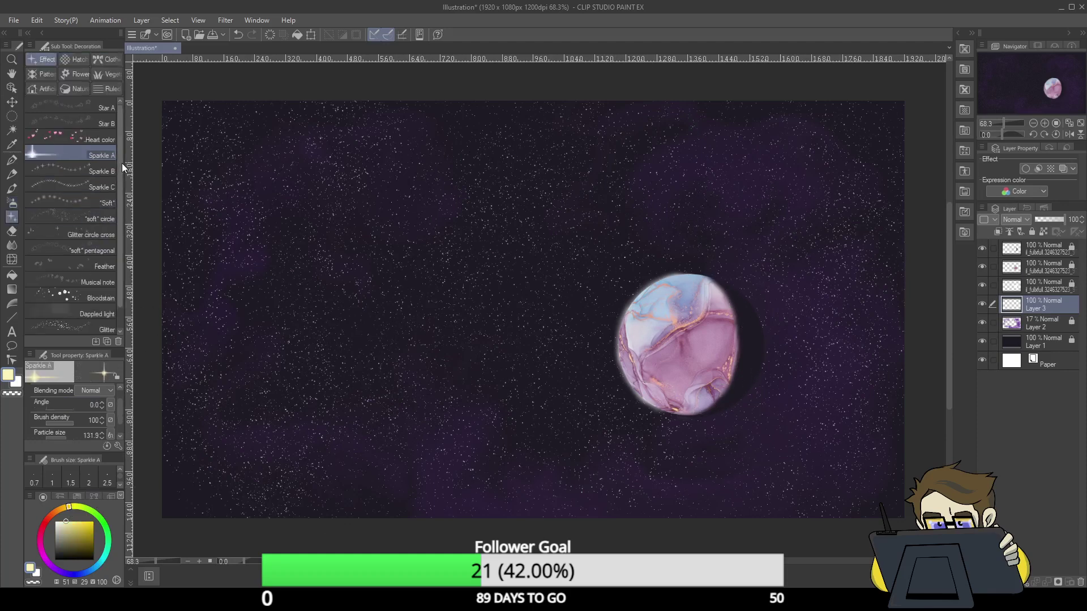
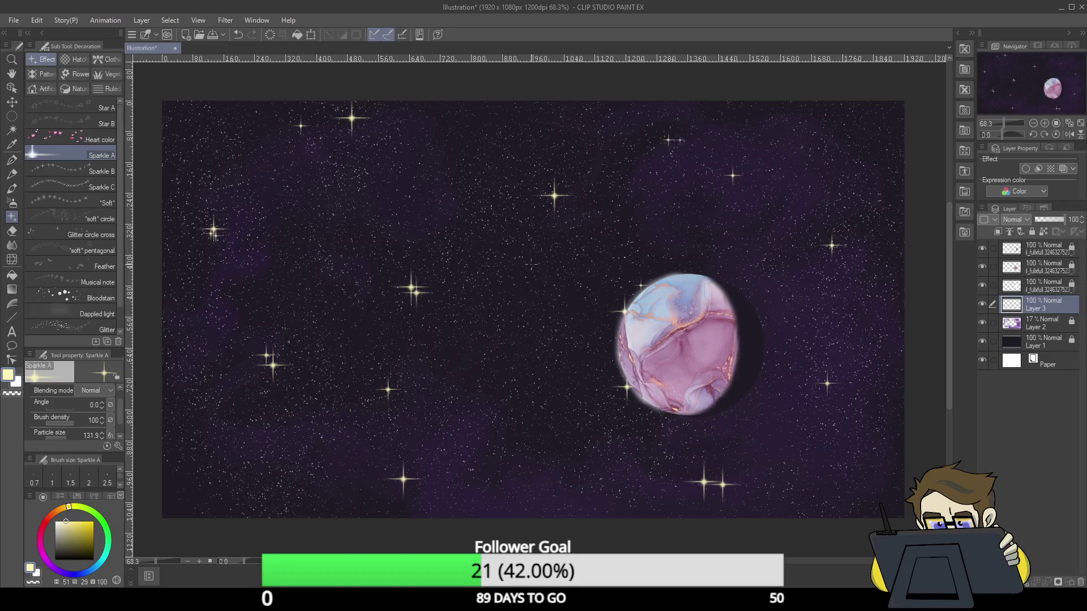
click(53, 567)
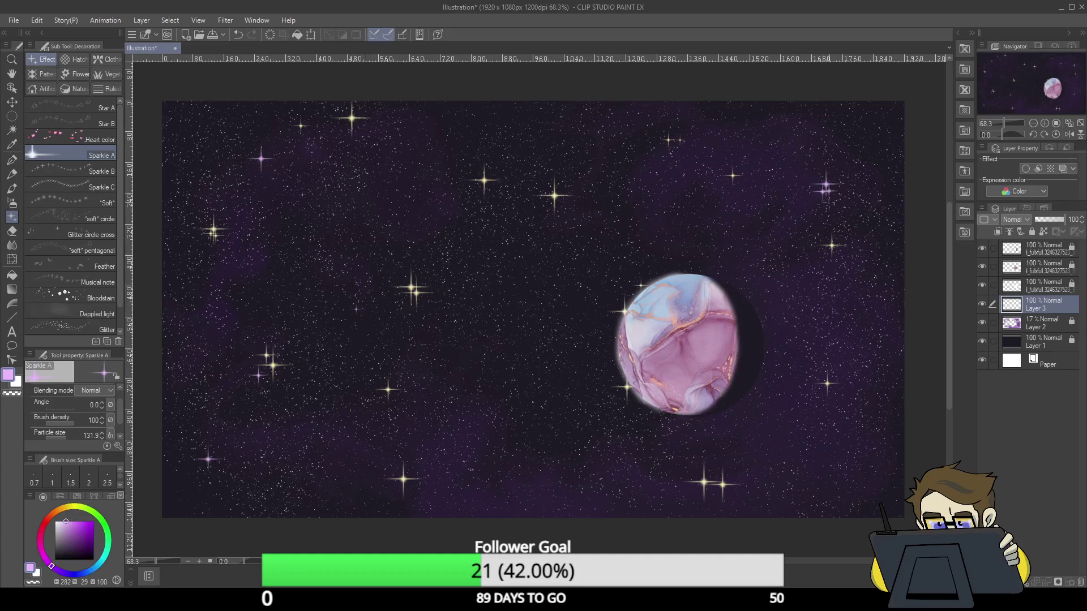
click(96, 567)
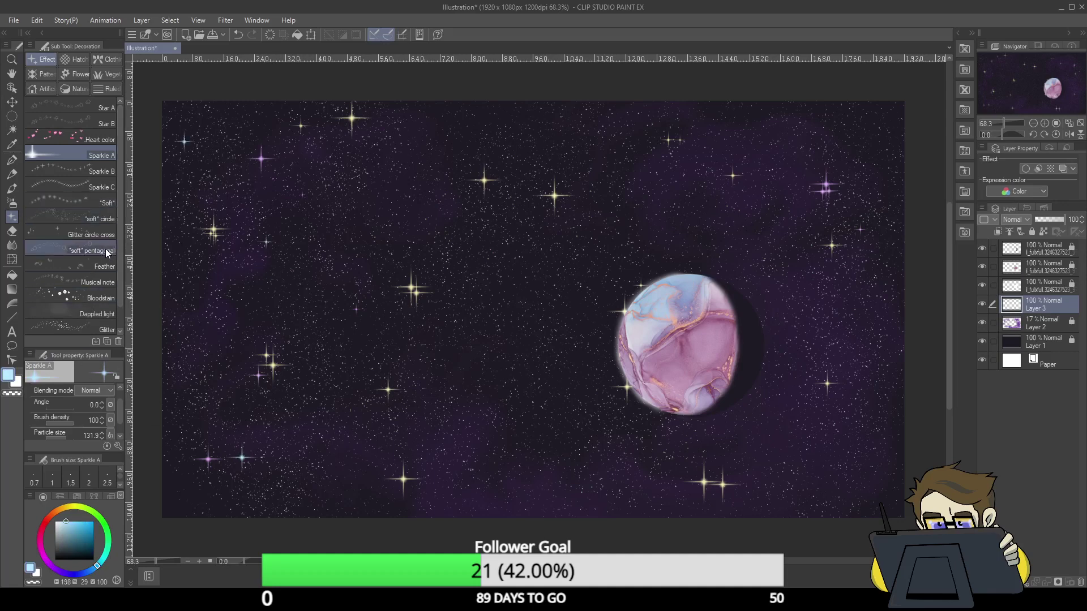
- Look through the Decoration brush categories and choose the "soft" circle effect brush
mouse_move(120, 232)
mouse_down()
mouse_move(118, 266)
mouse_move(123, 219)
mouse_up()
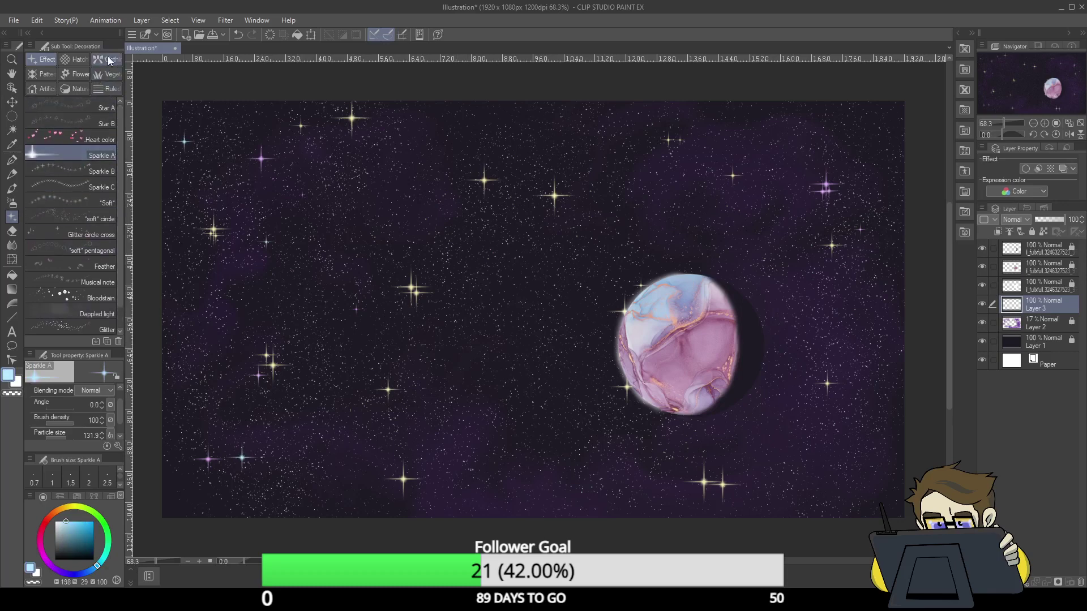
click(47, 74)
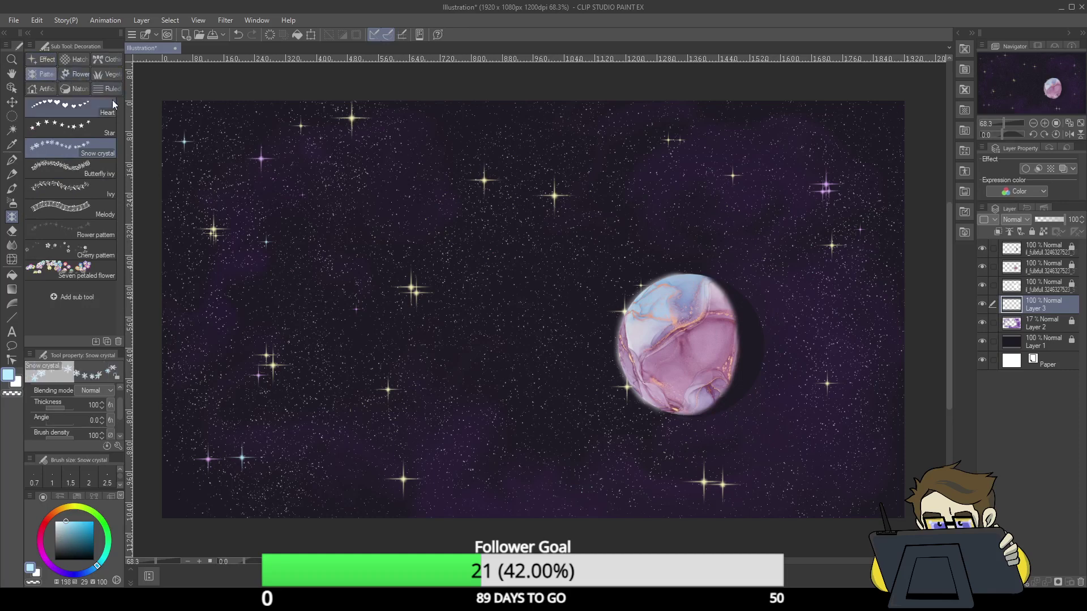
click(49, 90)
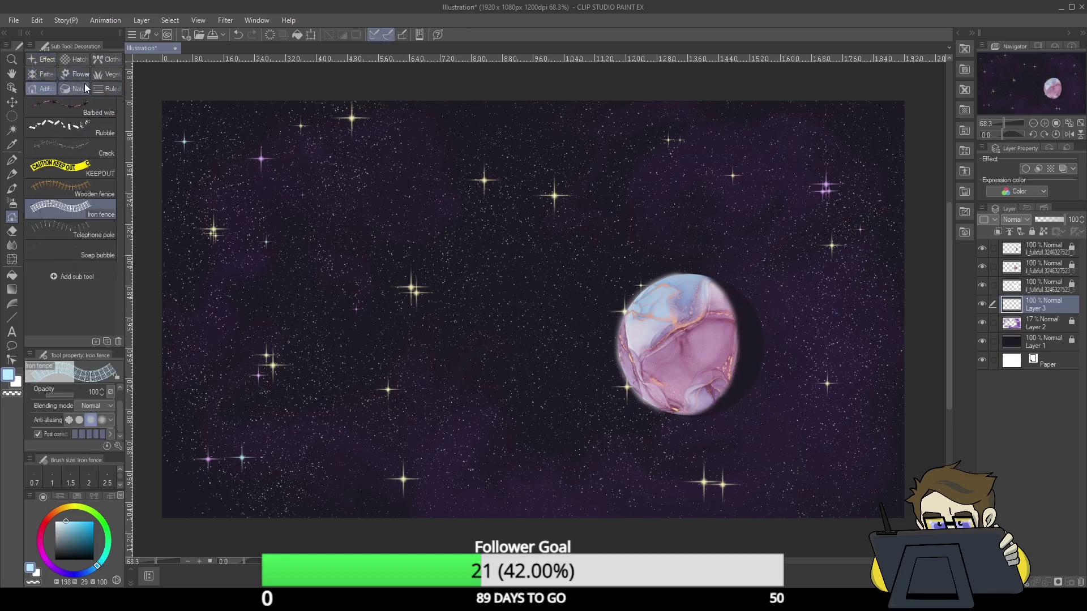
click(70, 89)
click(79, 74)
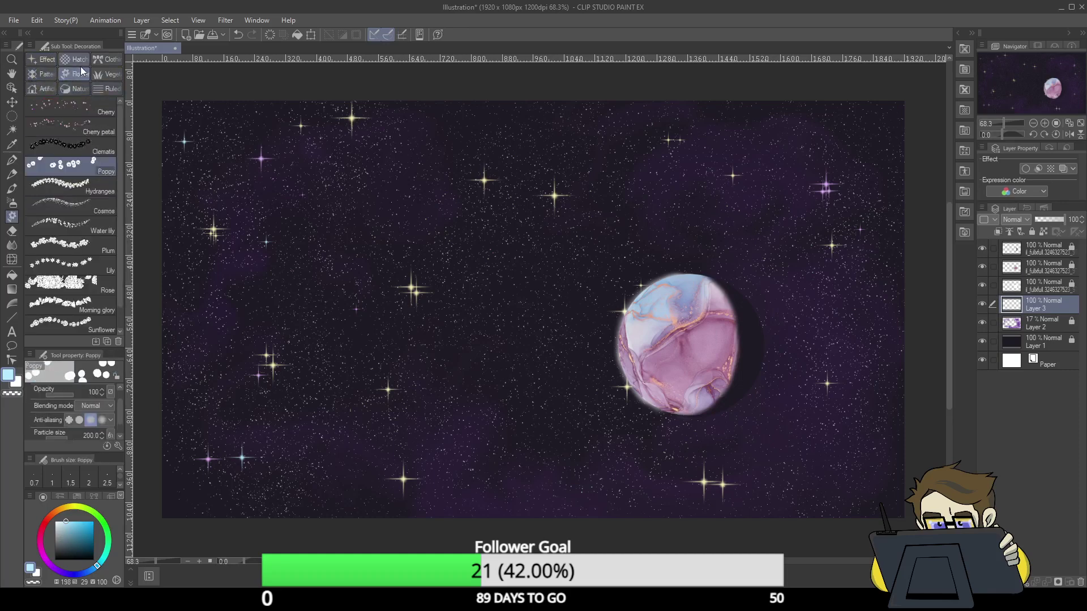
click(84, 62)
click(99, 60)
click(100, 74)
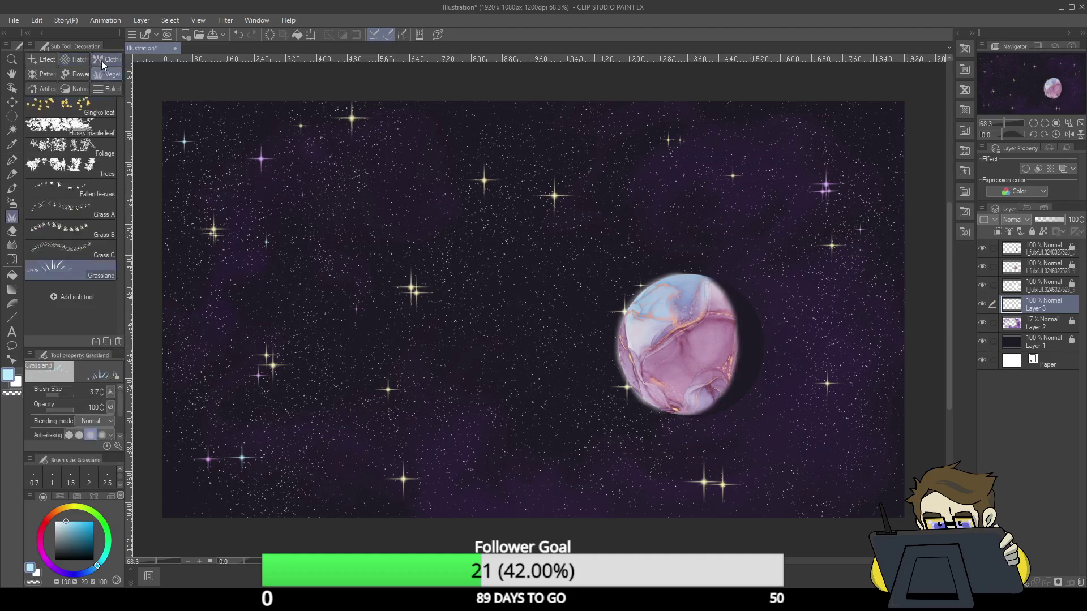
click(108, 89)
click(38, 62)
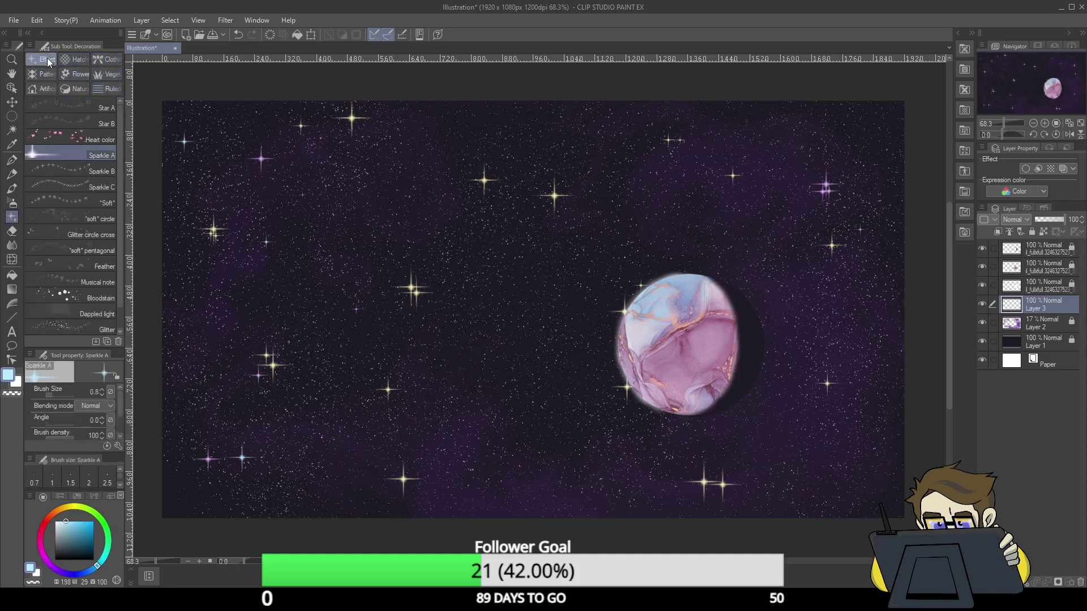
click(104, 219)
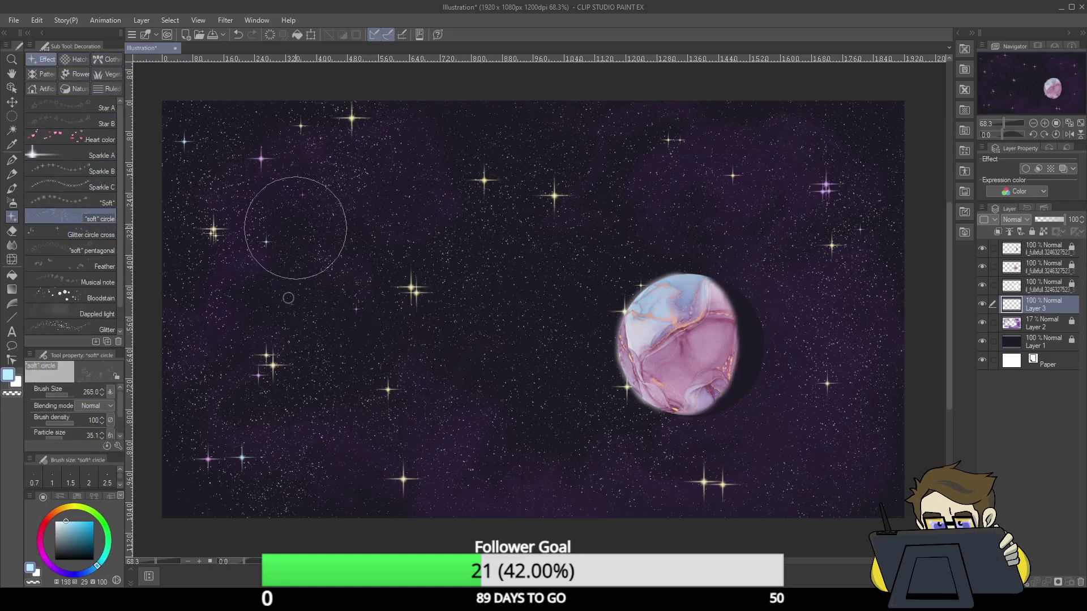
- Try trails of pale blue "soft" circle rings along the sides and upper edge of the sky
mouse_move(281, 386)
mouse_down()
mouse_move(240, 386)
mouse_move(248, 422)
mouse_move(296, 457)
mouse_up()
mouse_move(704, 152)
mouse_down()
mouse_move(753, 142)
mouse_move(812, 171)
mouse_move(851, 208)
mouse_move(872, 269)
mouse_move(820, 413)
mouse_up()
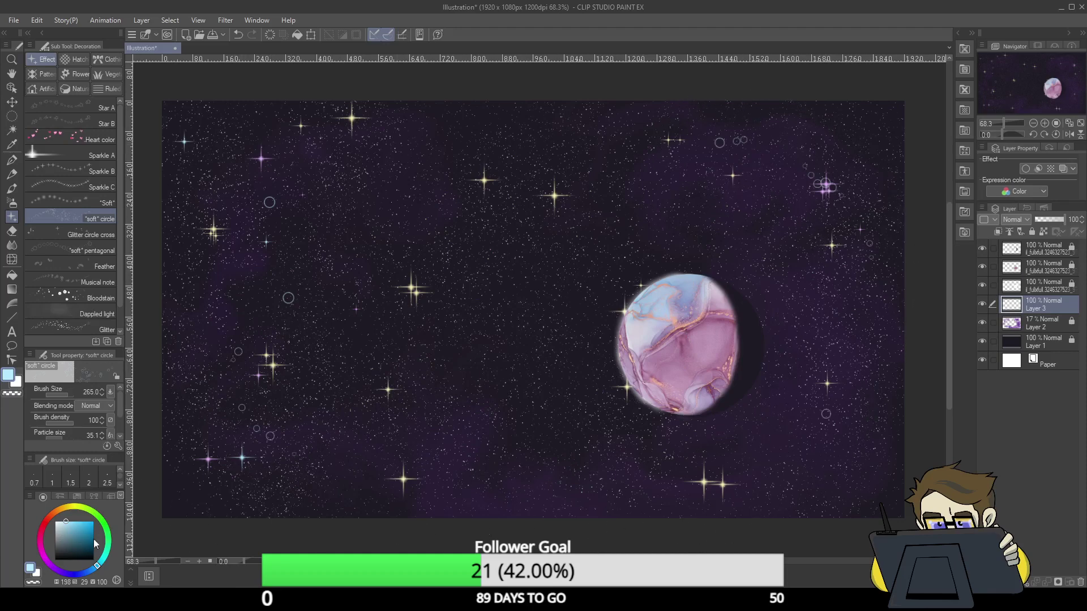
mouse_move(238, 352)
mouse_down()
mouse_move(256, 437)
mouse_move(276, 457)
mouse_up()
mouse_move(235, 189)
mouse_down()
mouse_move(236, 289)
mouse_move(346, 287)
mouse_move(430, 143)
mouse_move(505, 97)
mouse_up()
mouse_move(764, 178)
mouse_down()
mouse_move(835, 237)
mouse_move(859, 343)
mouse_move(836, 470)
mouse_up()
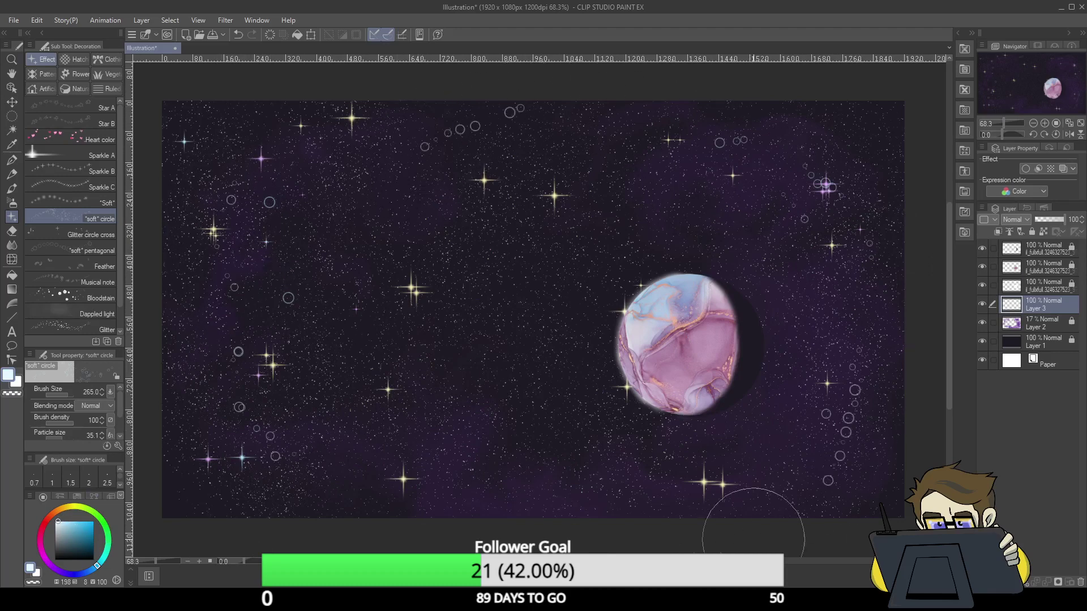
key(ctrl+z)
key(ctrl+z)
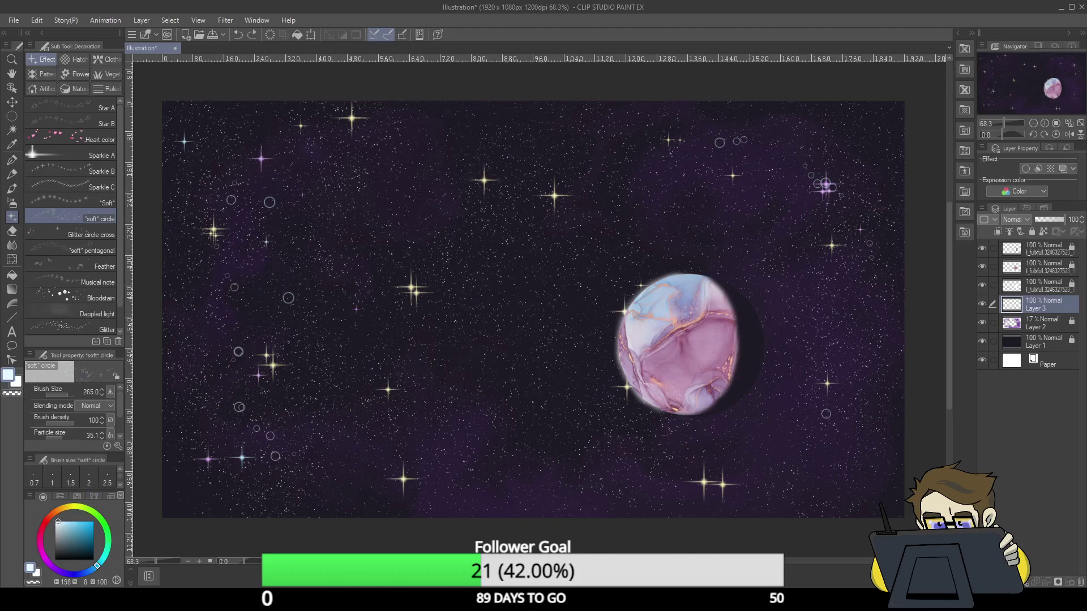
drag(425, 153, 466, 121)
- Set the ring particle size to 64.4 and the colour to pale cream, try ring trails, and undo all trial rings
click(63, 438)
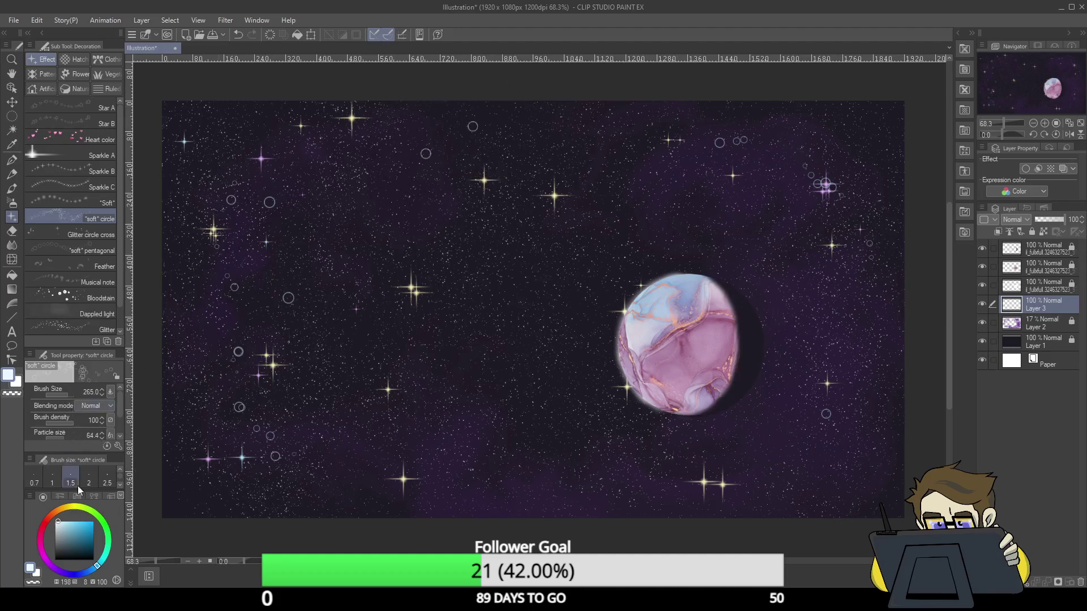
click(68, 505)
click(231, 444)
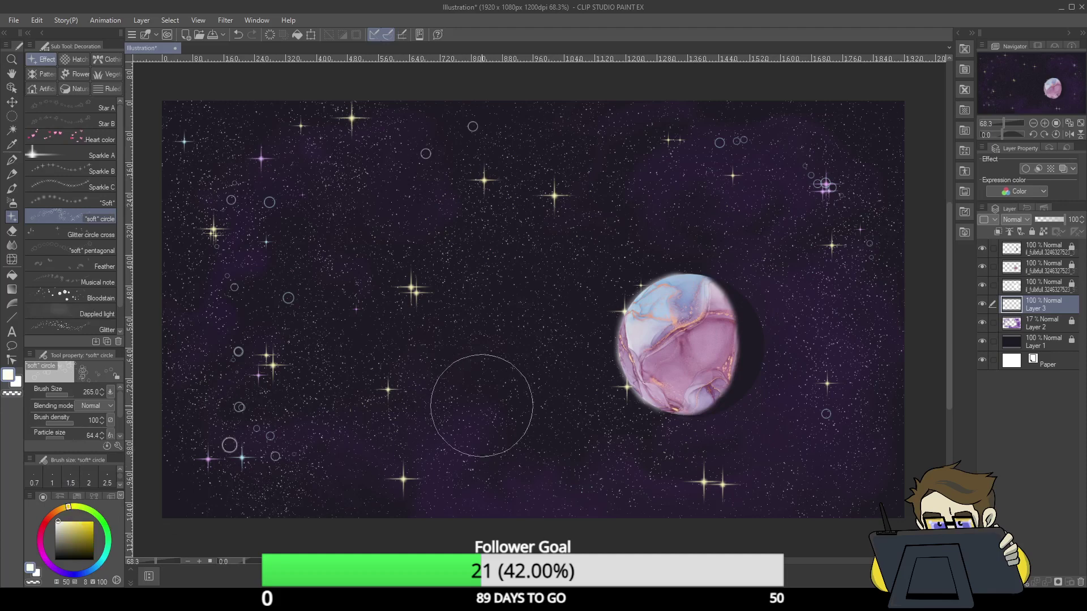
click(416, 280)
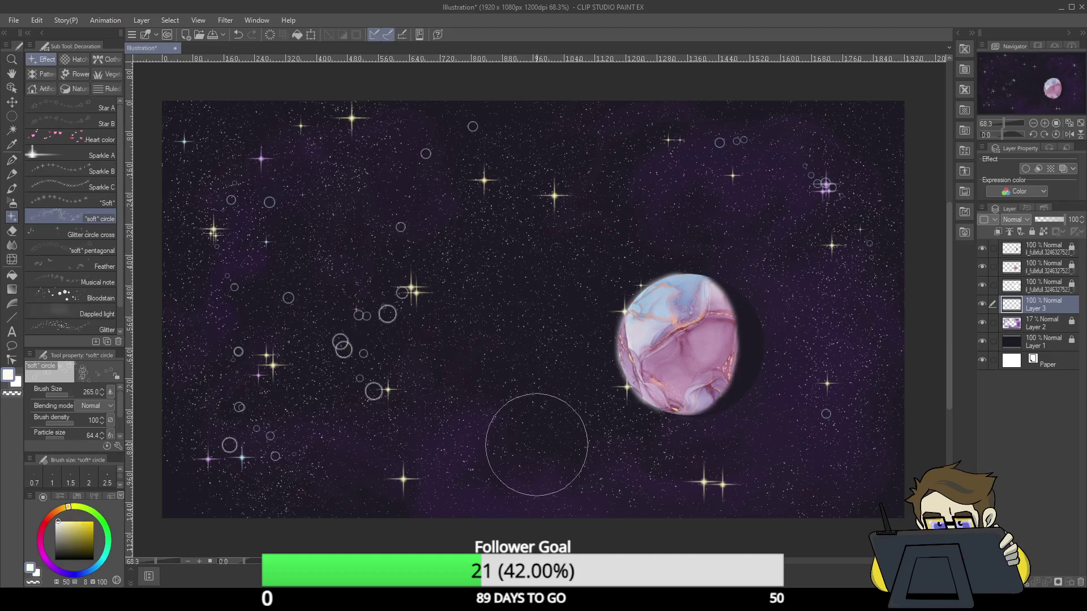
click(262, 218)
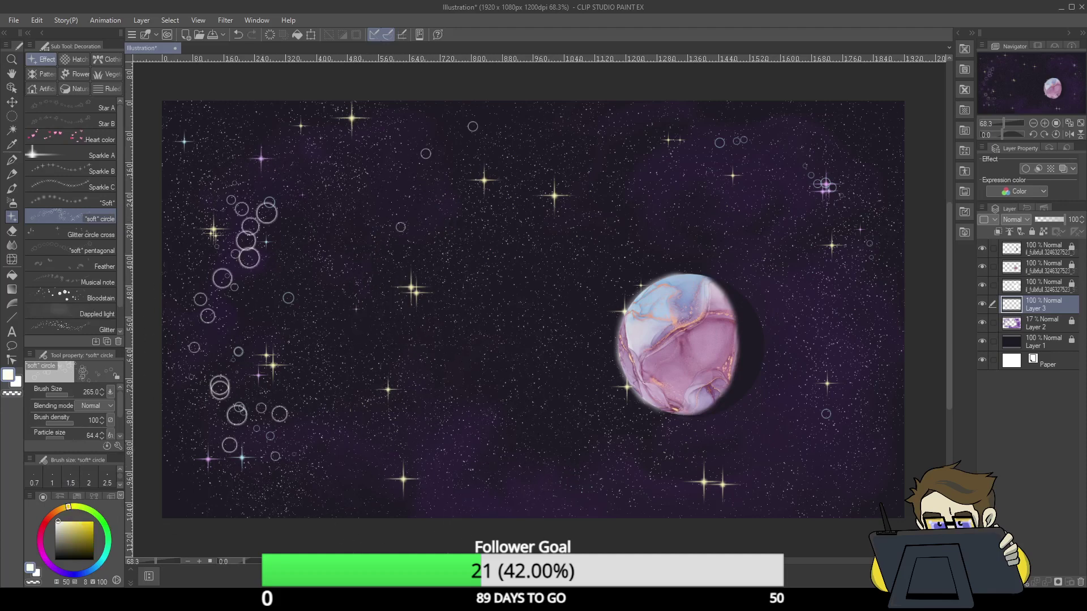
key(ctrl+z)
key(ctrl+z)
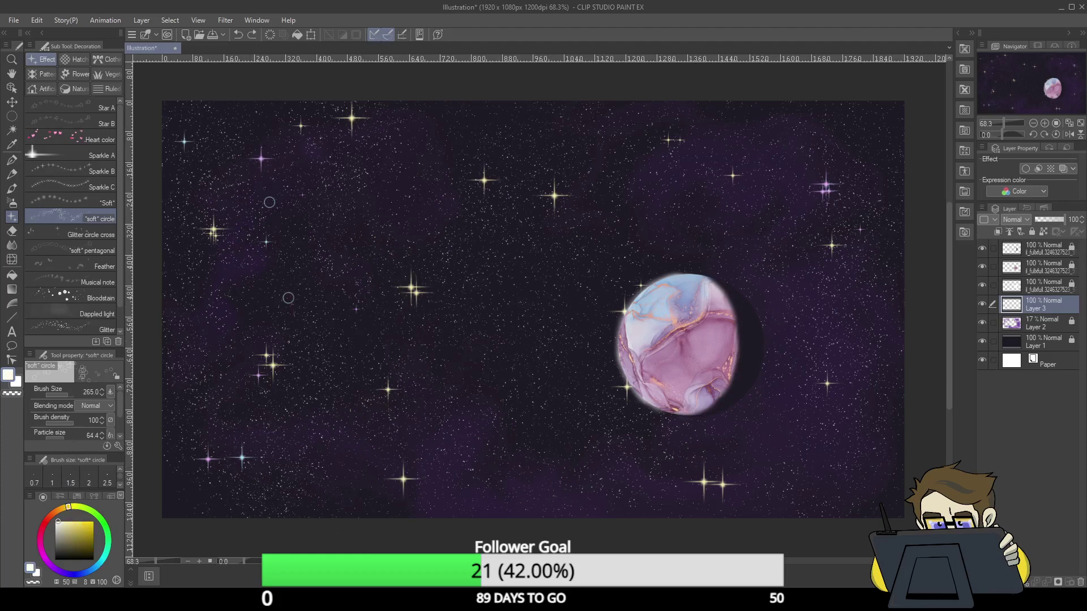
- Stamp single small cream rings down the left part of the sky and one below the planet
click(238, 144)
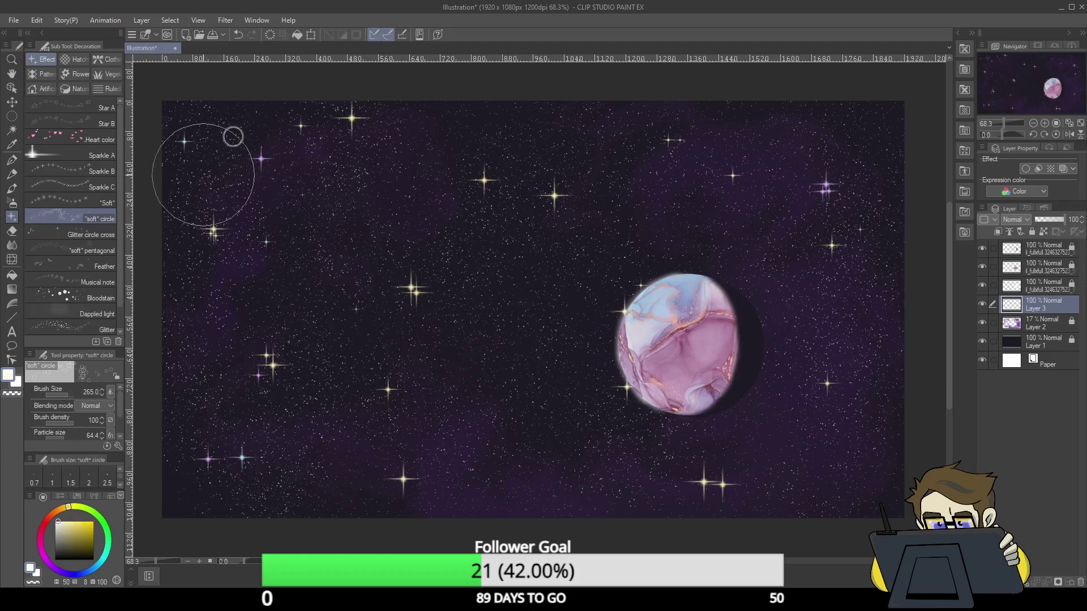
click(204, 187)
click(214, 349)
click(279, 459)
click(291, 437)
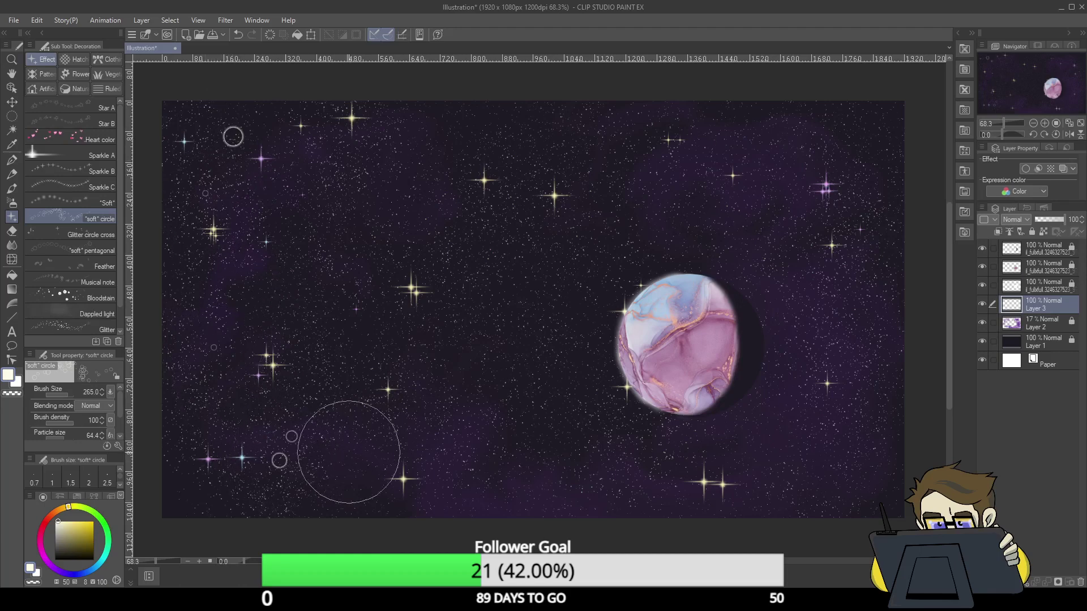
click(674, 459)
- Stamp large rings at particle size 176.9: one at the lower left, one below the planet's right side, two at the upper right
drag(66, 436, 81, 445)
click(272, 483)
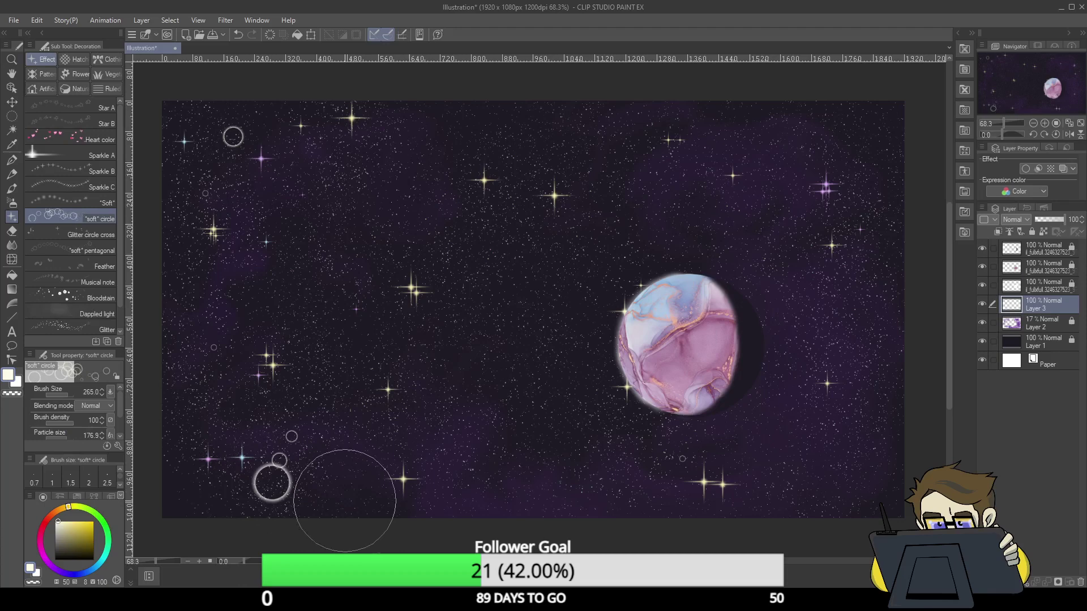
click(772, 443)
click(838, 156)
click(797, 134)
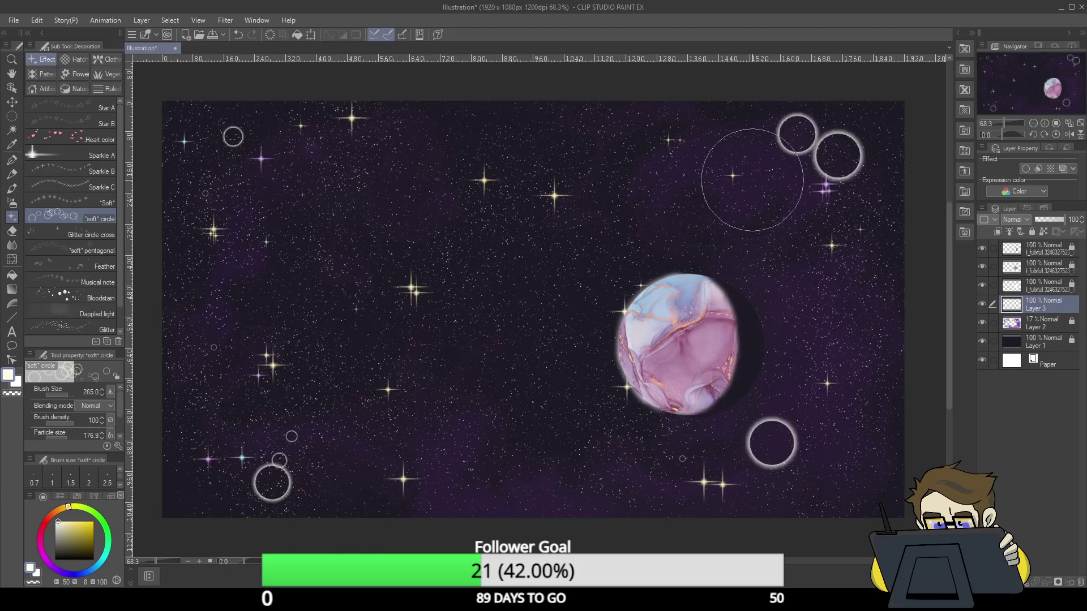
- Reduce the ring particle size to 52.6 and stamp small rings in the upper sky, right of the planet and left of centre
click(65, 439)
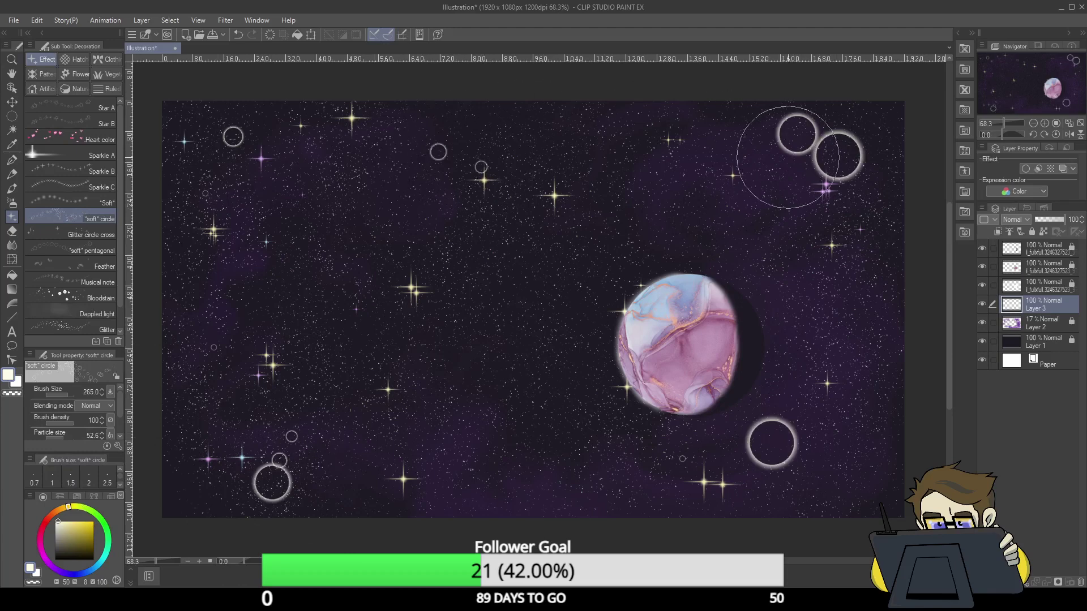
click(847, 323)
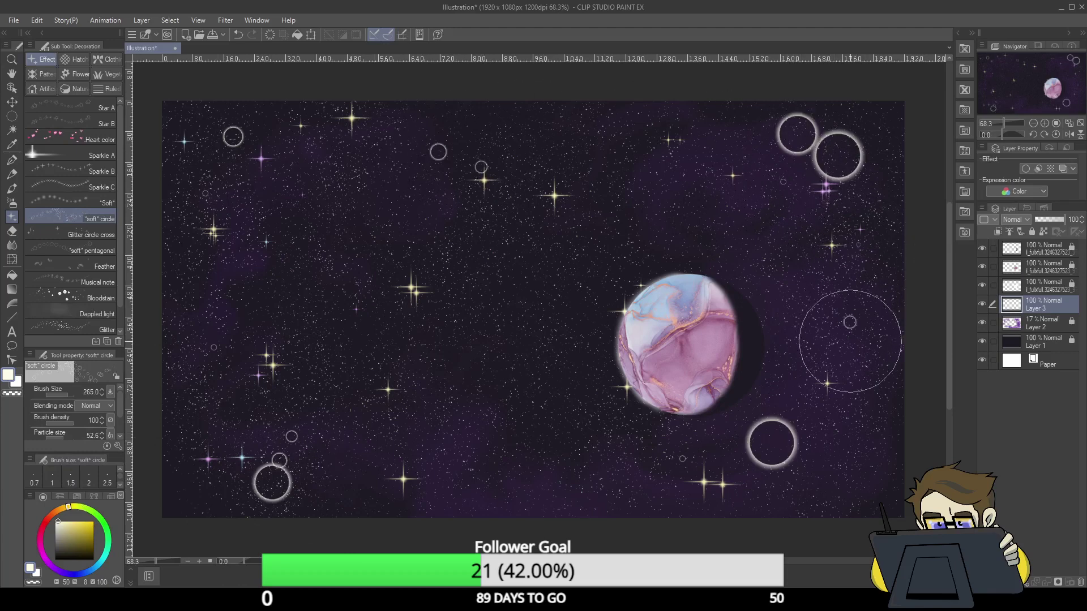
click(347, 277)
click(323, 301)
click(332, 310)
click(354, 320)
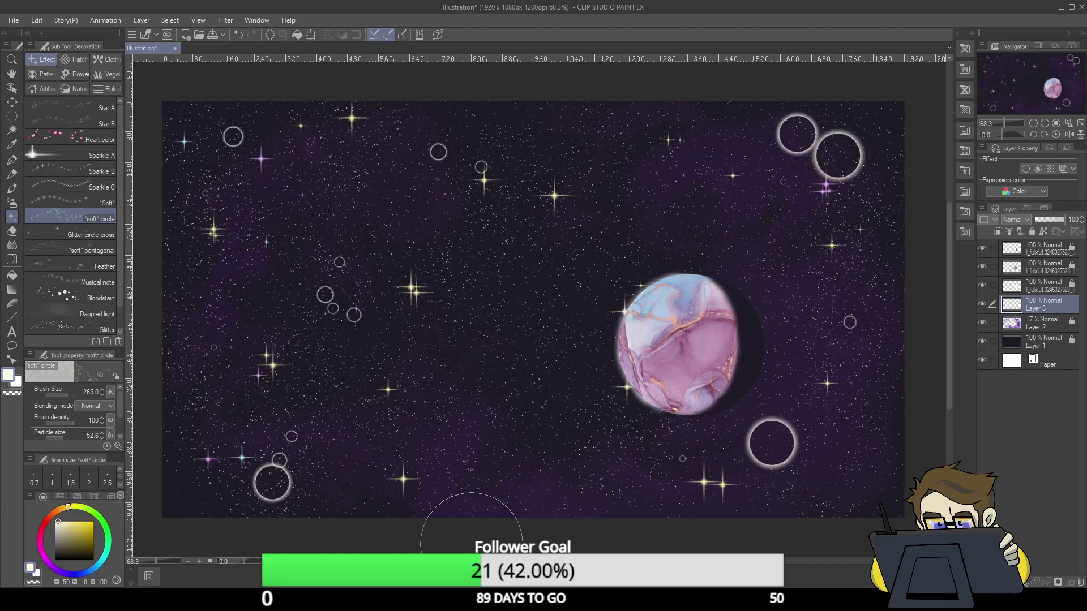
- Stamp four small rings in the dark area between the left-hand stars and the planet
click(461, 396)
click(541, 307)
click(520, 352)
click(538, 370)
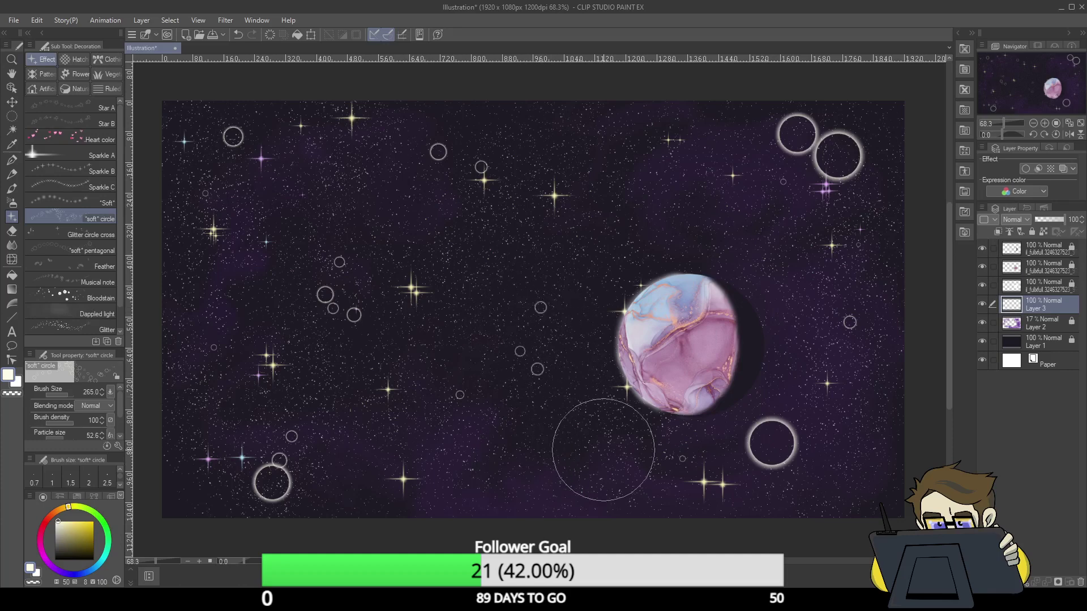
- Stamp small rings above the planet and around its edge, and lock Layer 3
click(734, 216)
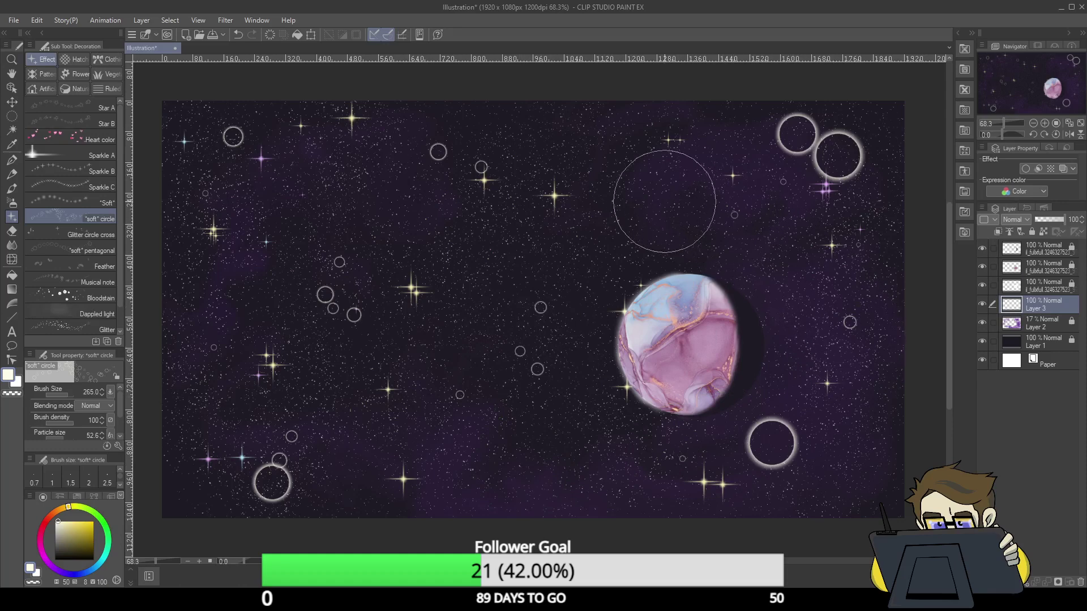
click(657, 196)
click(639, 157)
click(680, 274)
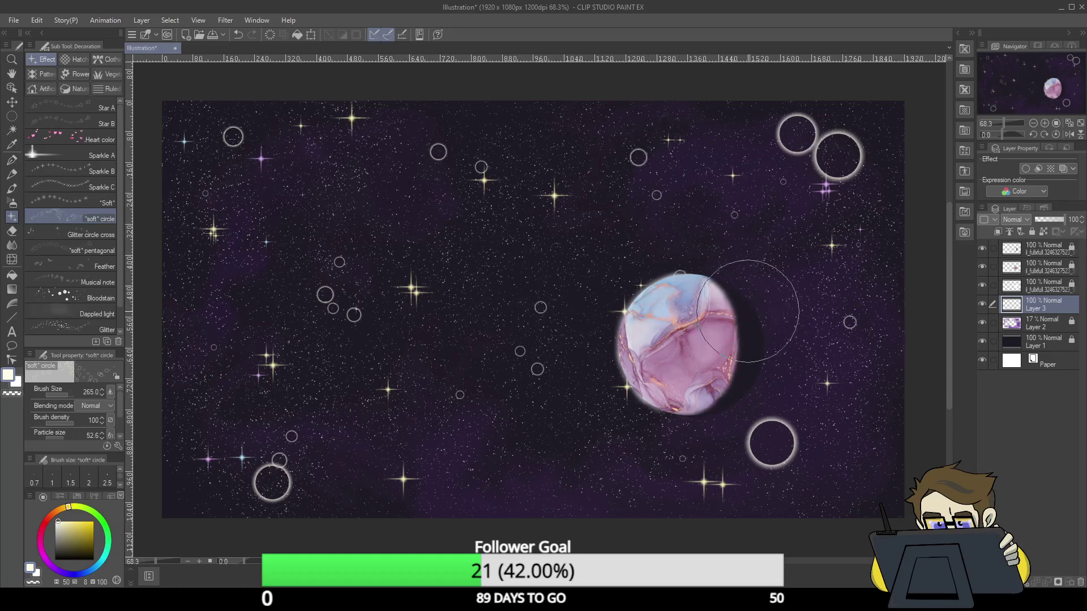
click(761, 326)
click(664, 413)
click(1032, 232)
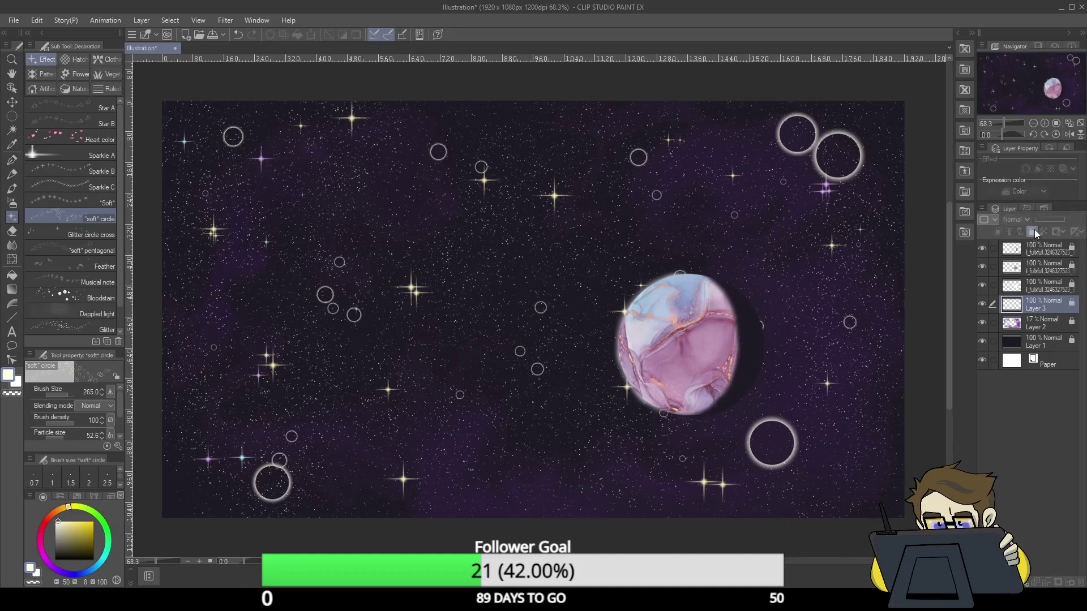
- Add a new layer above the topmost layer and choose the Mechanical pencil with white for thin lines
click(1044, 252)
key(ctrl+shift+n)
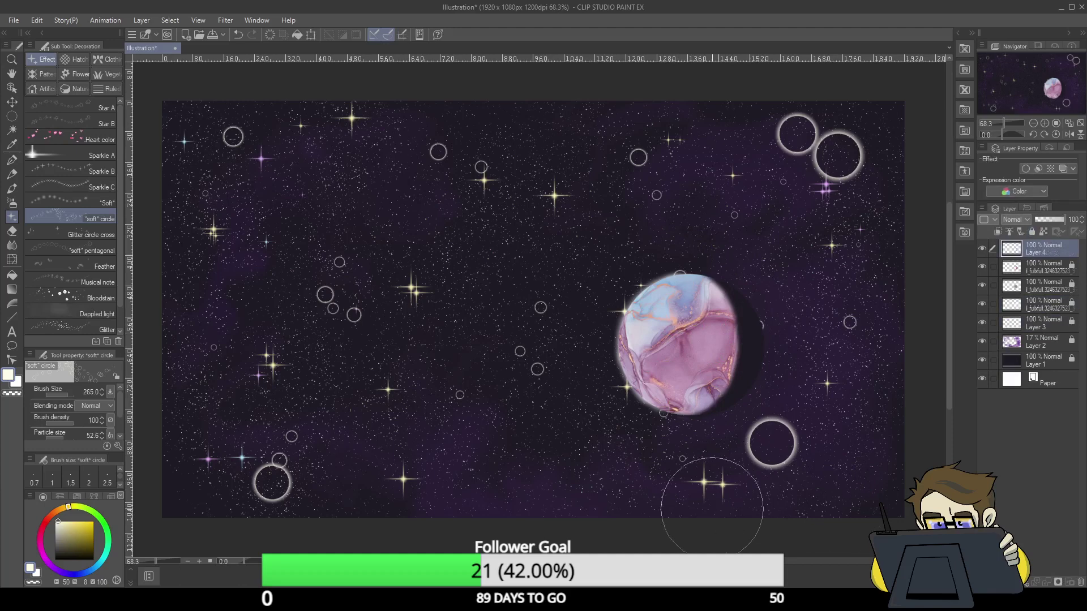
click(12, 174)
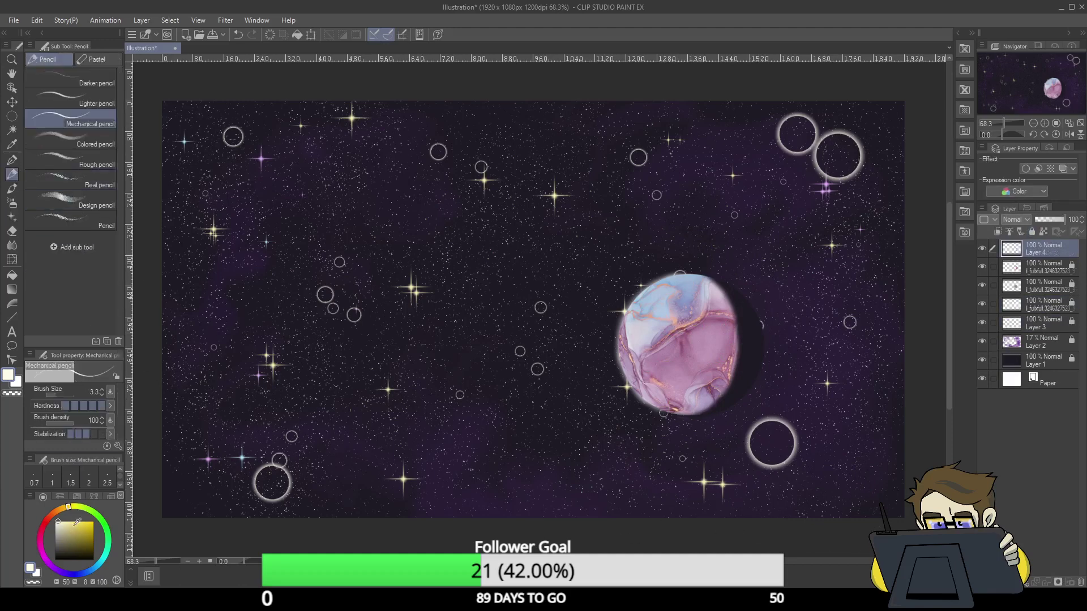
click(55, 521)
mouse_move(682, 300)
mouse_down()
mouse_move(619, 266)
mouse_move(518, 88)
mouse_up()
key(ctrl+z)
mouse_move(341, 536)
mouse_down()
mouse_move(357, 509)
mouse_move(519, 379)
mouse_move(671, 343)
mouse_up()
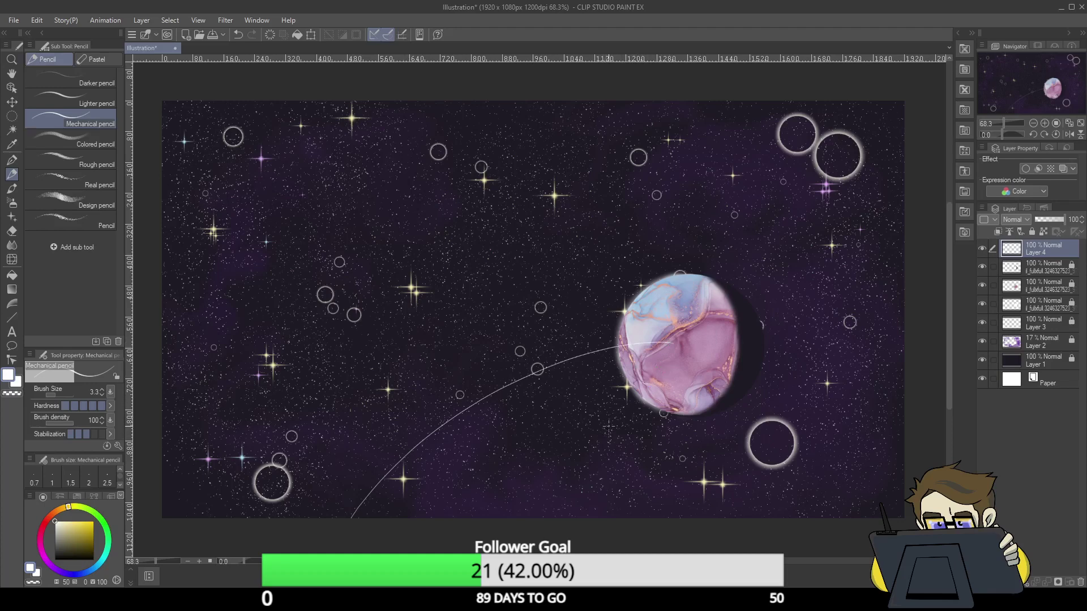
key(ctrl+z)
mouse_move(394, 517)
mouse_down()
mouse_move(426, 474)
mouse_move(548, 385)
mouse_move(653, 355)
mouse_up()
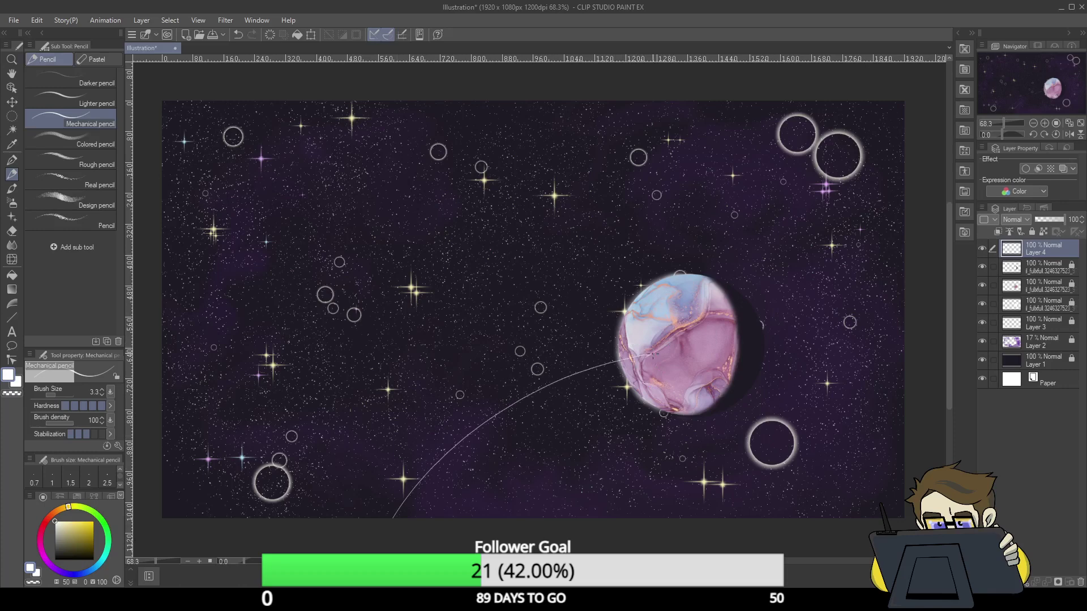
key(ctrl+z)
- Draw four thin white curves linking the planet's left and lower edge to the canvas's left and bottom edges
mouse_move(187, 519)
mouse_down()
mouse_move(277, 430)
mouse_move(622, 336)
mouse_up()
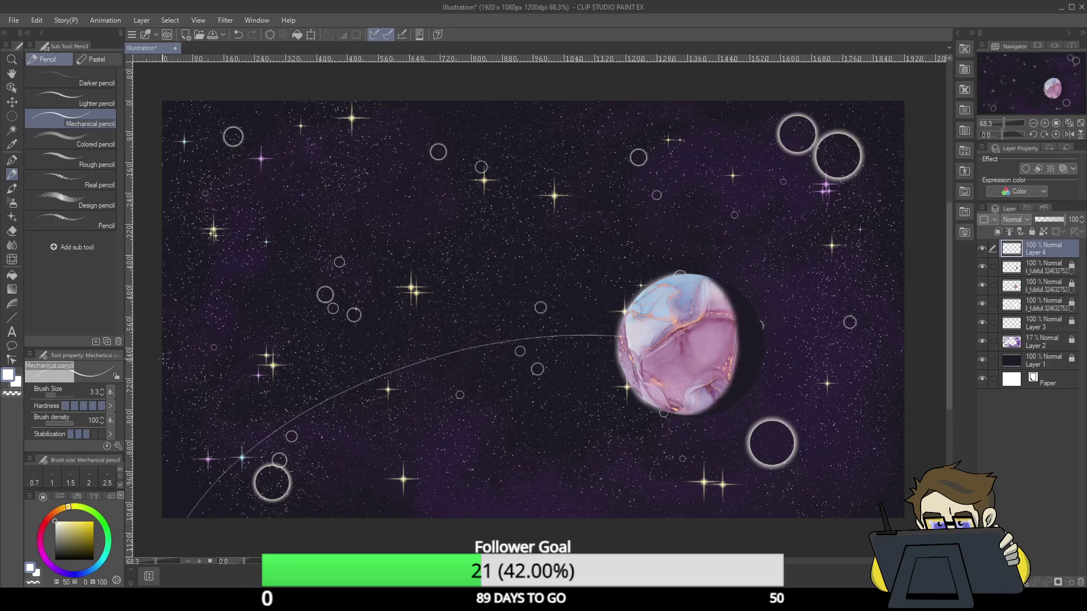
mouse_move(162, 358)
mouse_down()
mouse_move(406, 303)
mouse_move(610, 332)
mouse_up()
drag(625, 412, 590, 520)
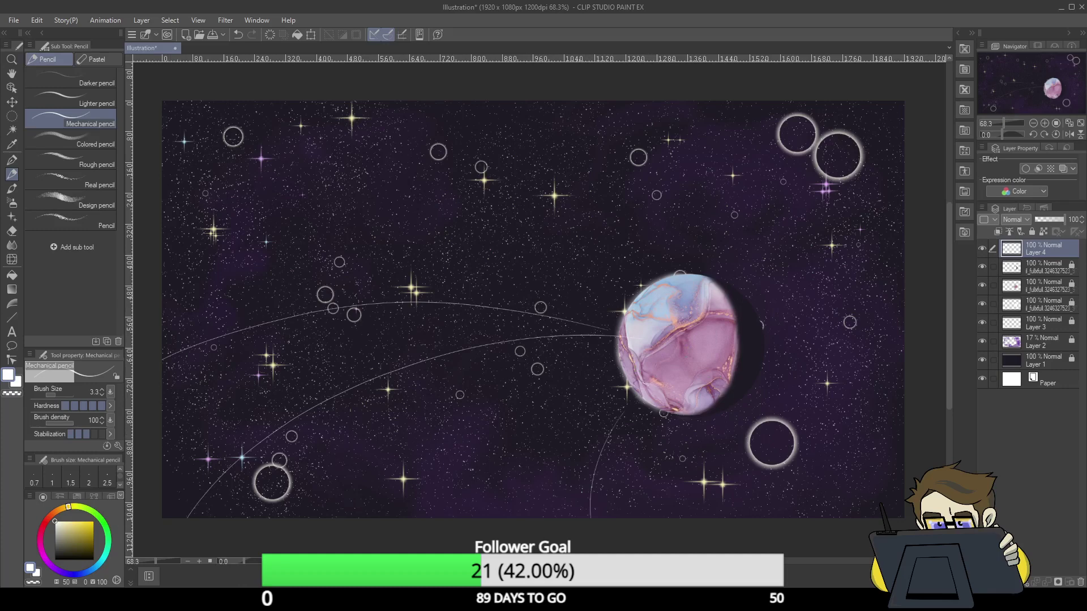
drag(387, 518, 623, 375)
- Draw four thin curves fanning from the planet's upper side, three to the canvas's top edge and one to the upper-right rings
mouse_move(679, 277)
mouse_down()
mouse_move(609, 235)
mouse_move(557, 101)
mouse_up()
key(ctrl+z)
drag(642, 283, 644, 102)
drag(683, 275, 854, 141)
drag(621, 311, 318, 54)
key(ctrl+z)
mouse_move(359, 100)
mouse_down()
mouse_move(540, 262)
mouse_move(738, 342)
mouse_move(752, 366)
mouse_move(376, 296)
mouse_move(657, 352)
mouse_move(659, 320)
mouse_move(509, 90)
mouse_up()
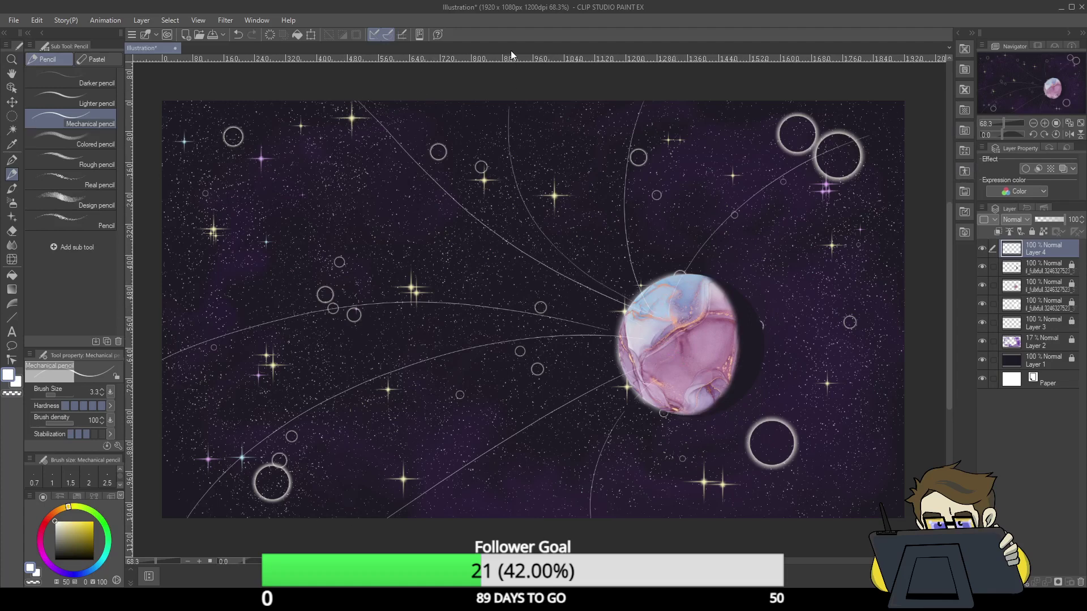
- Draw more thin curves from the planet to the lower-left corner, the right edge, the lower right and the upper-left edge
mouse_move(647, 310)
mouse_down()
mouse_move(507, 244)
mouse_move(276, 350)
mouse_move(164, 513)
mouse_up()
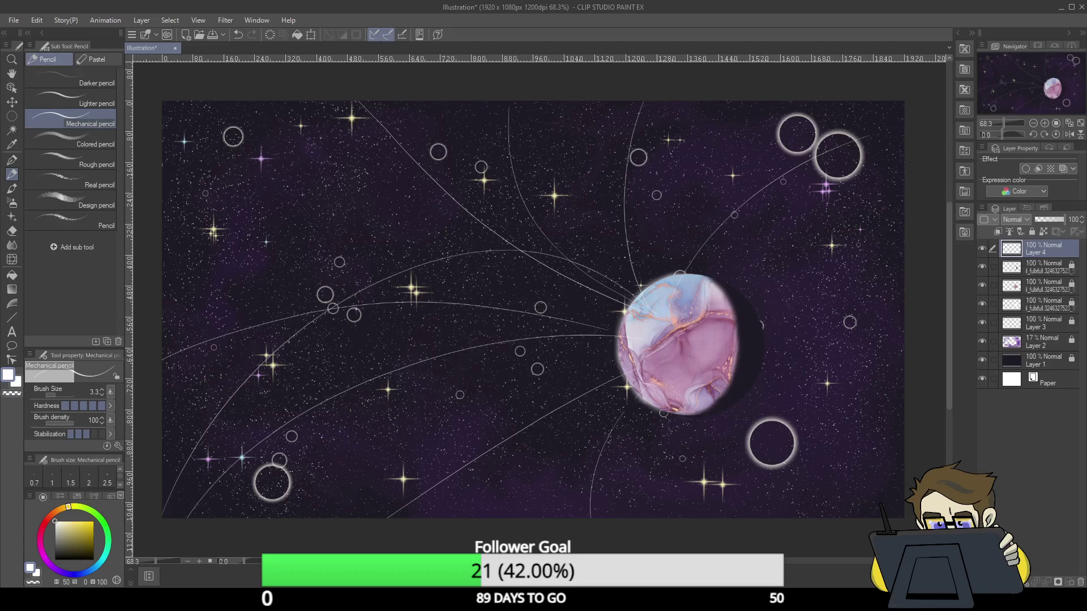
drag(729, 291, 903, 265)
mouse_move(689, 357)
mouse_down()
mouse_move(758, 481)
mouse_move(761, 518)
mouse_up()
key(ctrl+z)
drag(700, 355, 832, 518)
drag(737, 315, 904, 333)
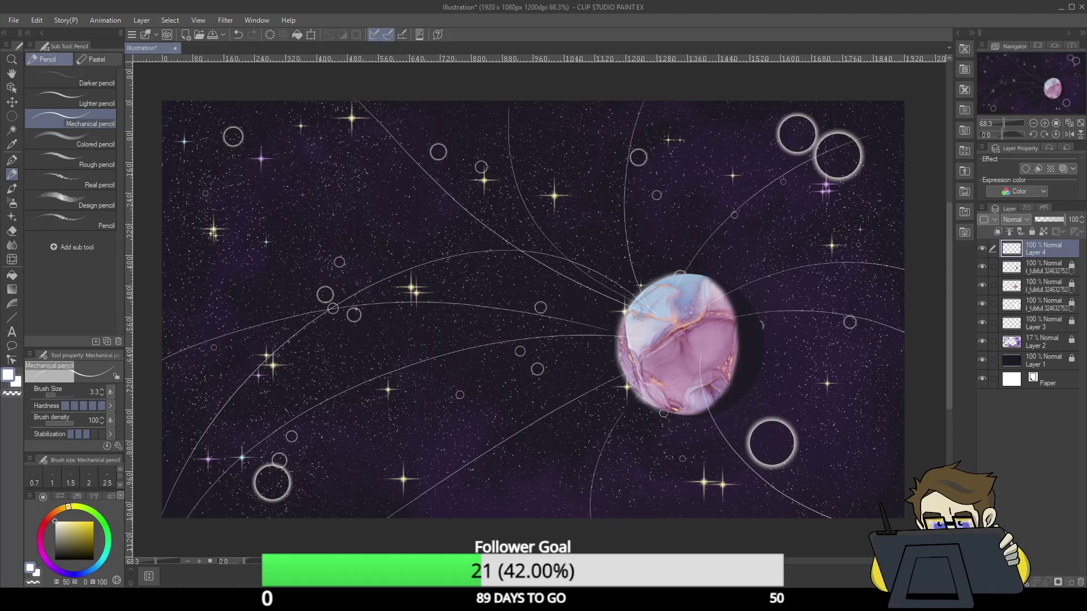
mouse_move(621, 336)
mouse_down()
mouse_move(358, 268)
mouse_move(163, 125)
mouse_up()
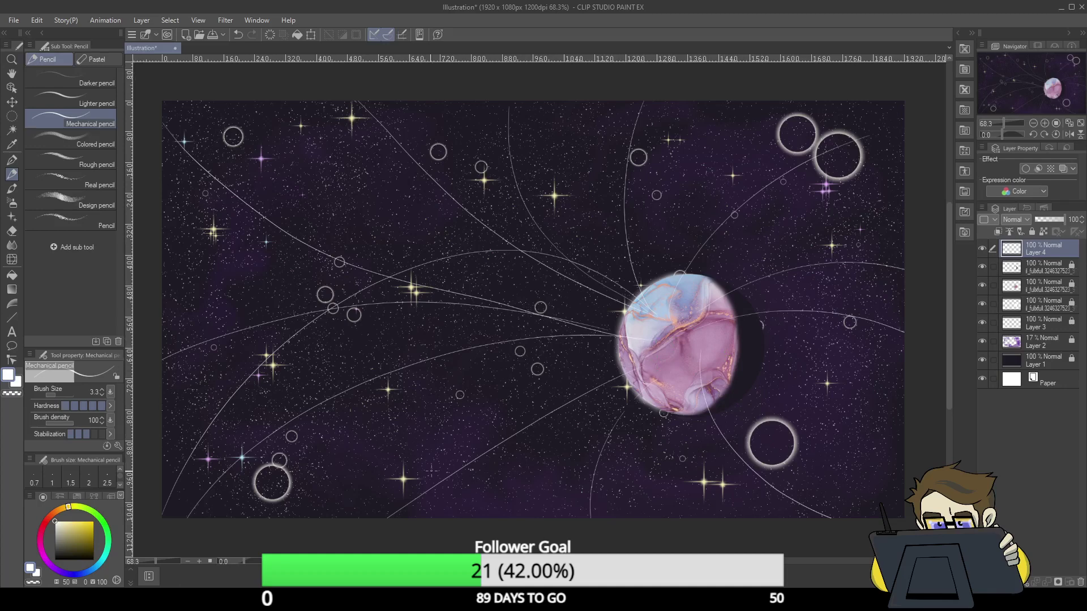
- Draw three sweeping arcs across the sky: left edge to bottom edge, bottom edge to top edge, and bottom edge up the right side
mouse_move(149, 194)
mouse_down()
mouse_move(284, 324)
mouse_move(334, 520)
mouse_up()
mouse_move(338, 528)
mouse_down()
mouse_move(577, 161)
mouse_move(700, 93)
mouse_up()
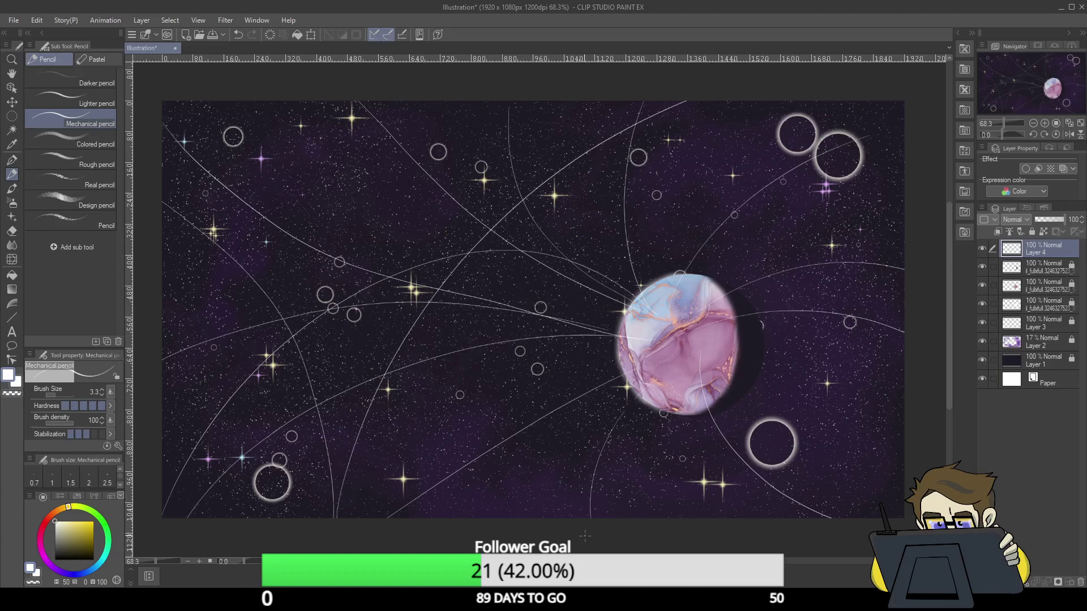
mouse_move(646, 524)
mouse_down()
mouse_move(794, 443)
mouse_move(912, 249)
mouse_up()
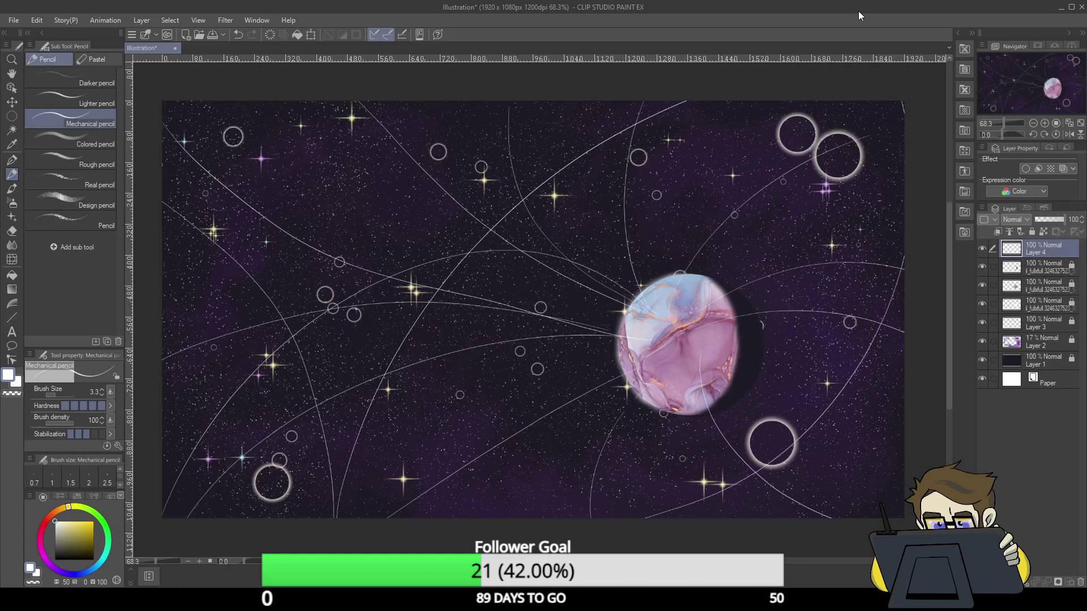
key(e)
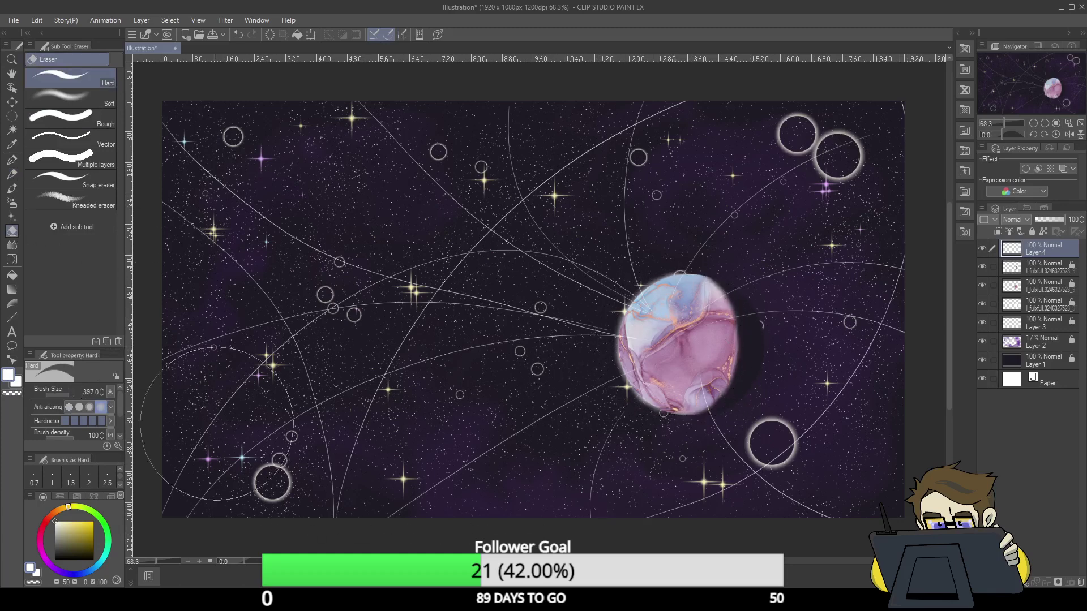
click(12, 175)
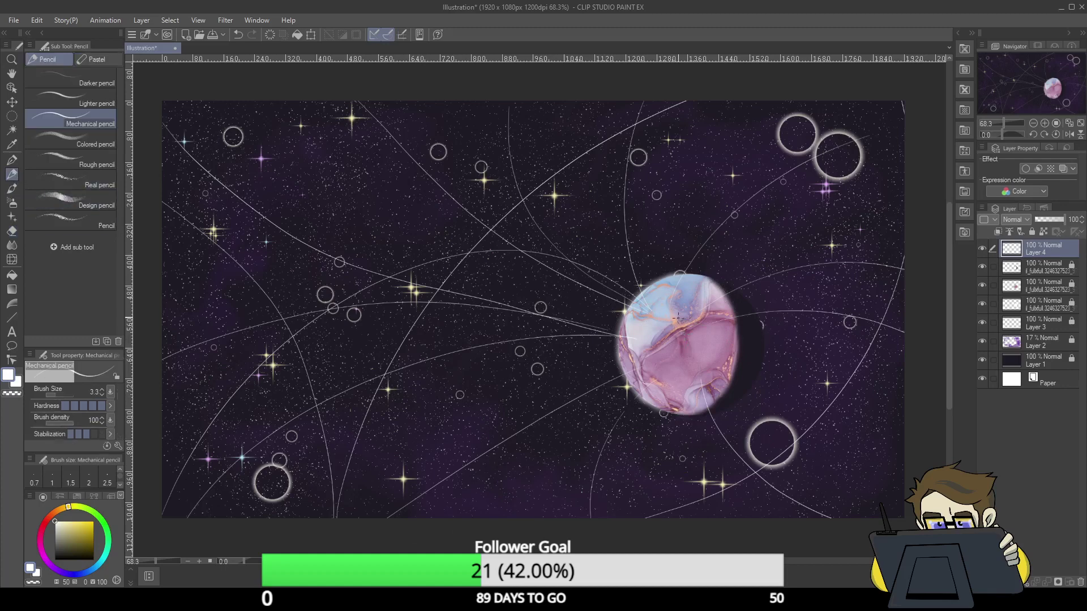
mouse_move(678, 319)
mouse_down()
mouse_move(654, 314)
mouse_move(684, 383)
mouse_move(680, 309)
mouse_move(650, 309)
mouse_up()
key(ctrl+z)
- Set up the Ellipse figure tool with the lowest anti-aliasing level and a brush size of 1.0
click(12, 317)
click(68, 214)
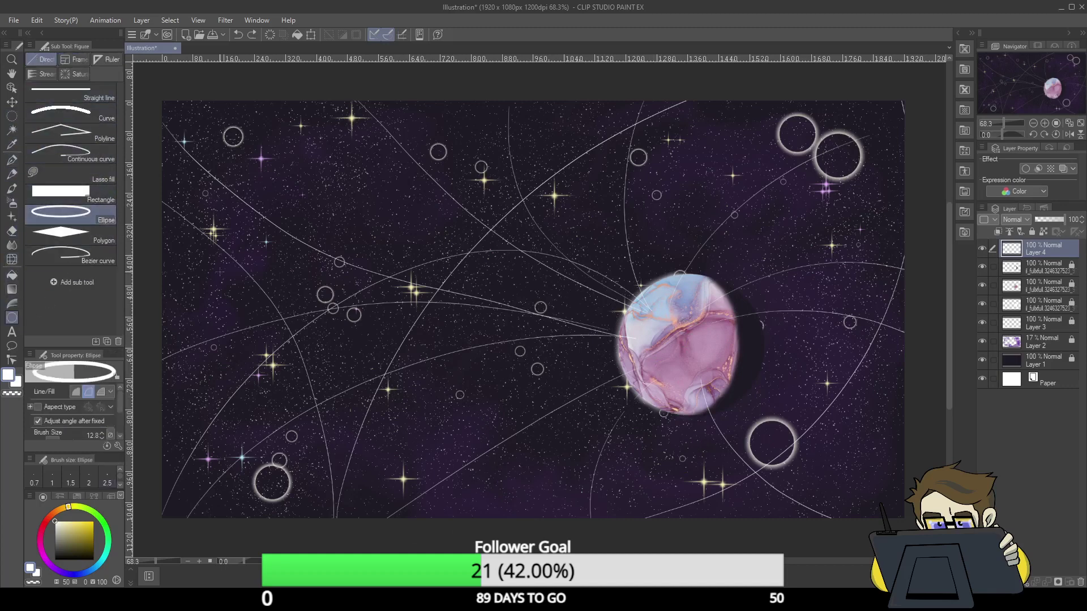
drag(121, 409, 120, 434)
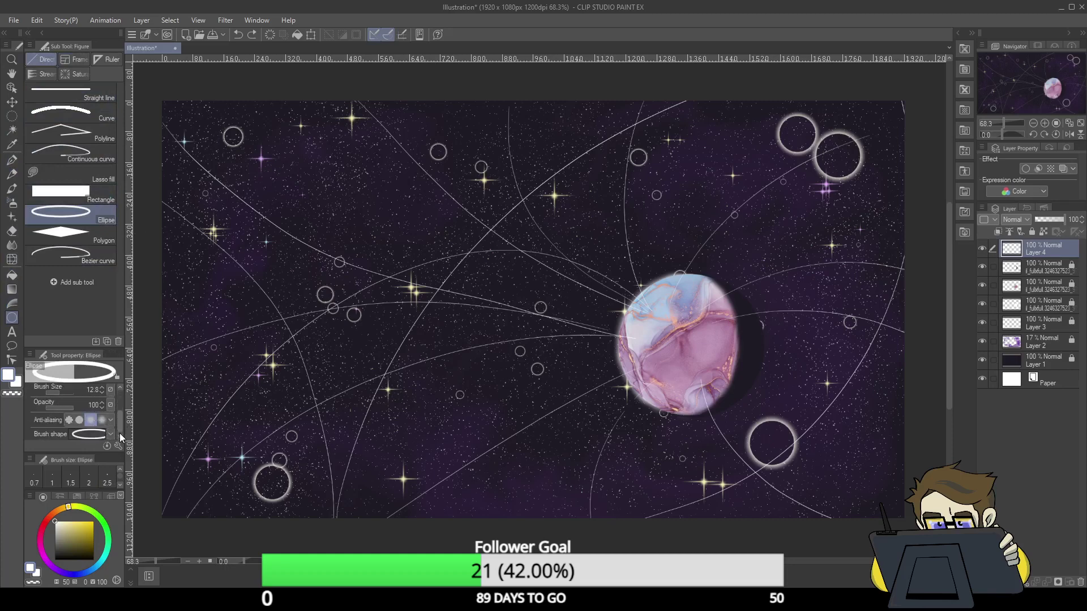
click(70, 421)
drag(640, 301, 697, 361)
key(ctrl+z)
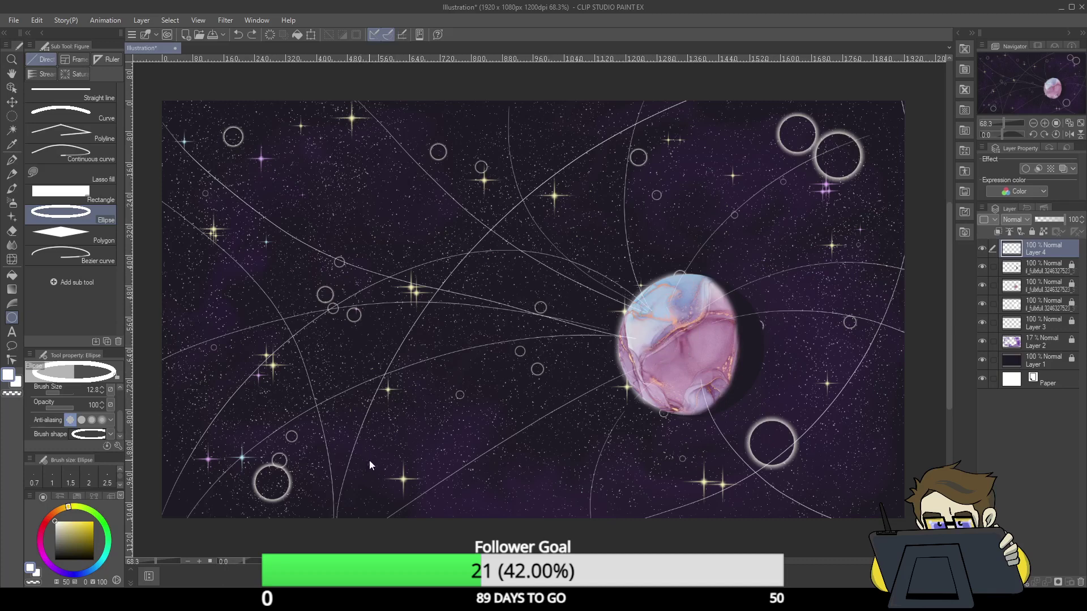
scroll(117, 417, up, 3)
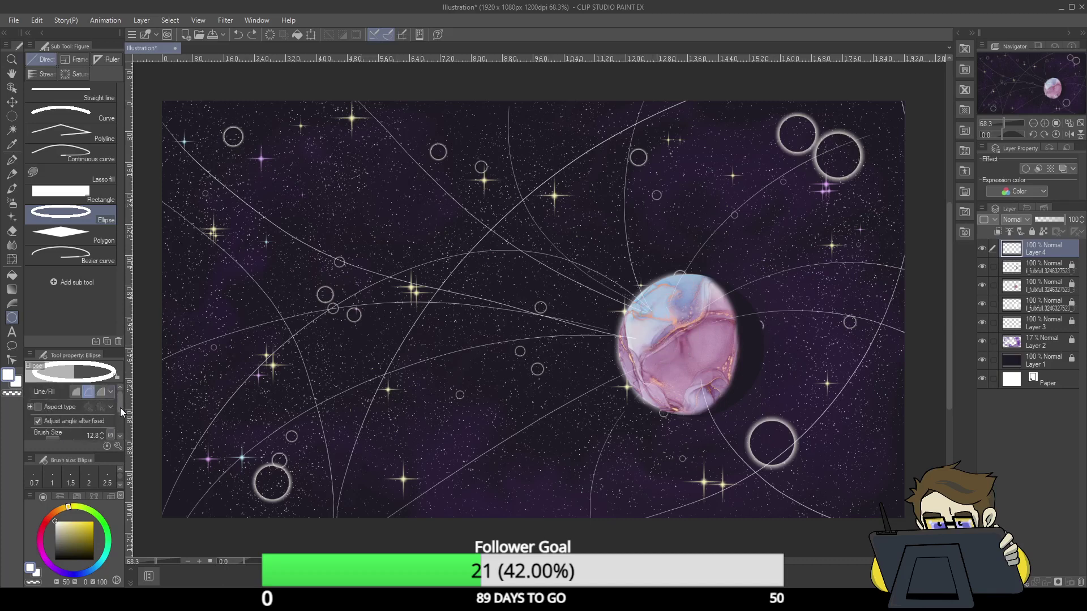
drag(68, 423, 47, 419)
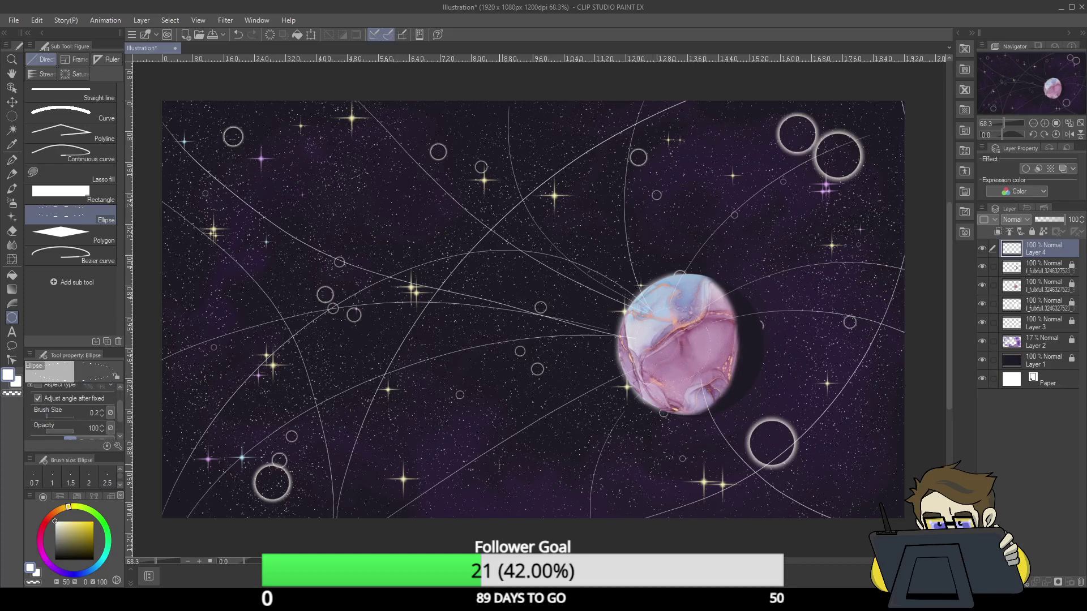
click(101, 411)
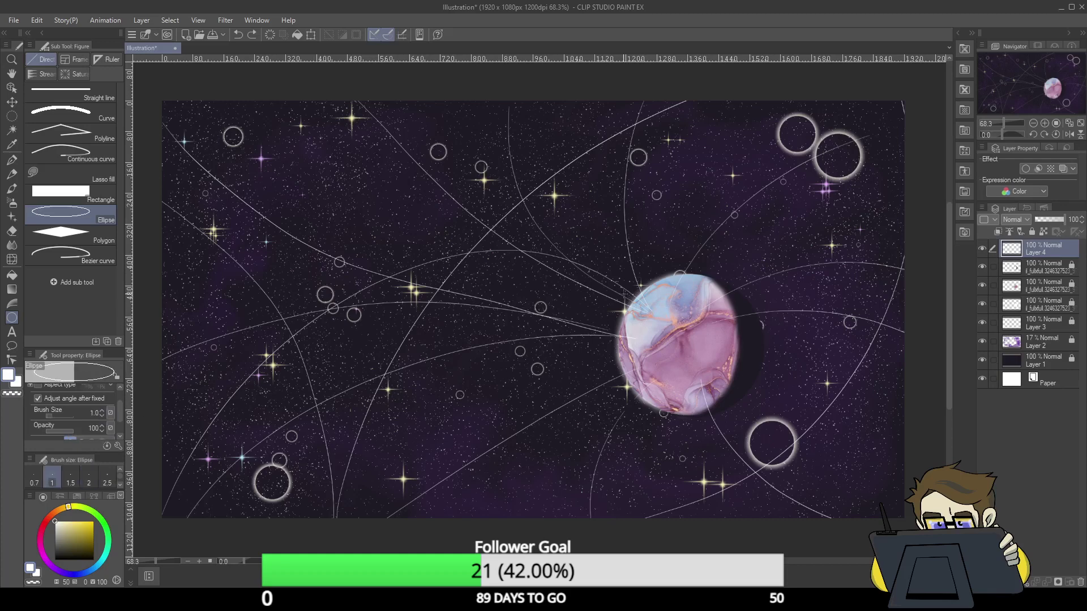
- Draw three thin circles: one over the planet, a larger one around it, and the largest across the left half of the sky
drag(623, 294, 728, 397)
mouse_move(520, 214)
mouse_down()
mouse_move(821, 515)
mouse_move(792, 487)
mouse_up()
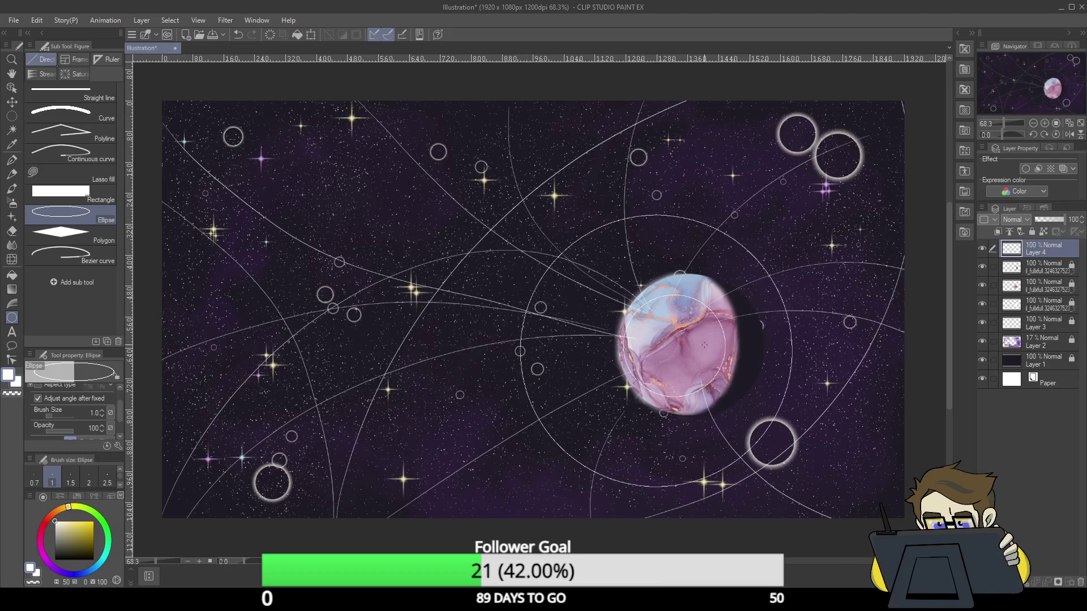
drag(257, 124, 630, 499)
scroll(538, 306, right, 10)
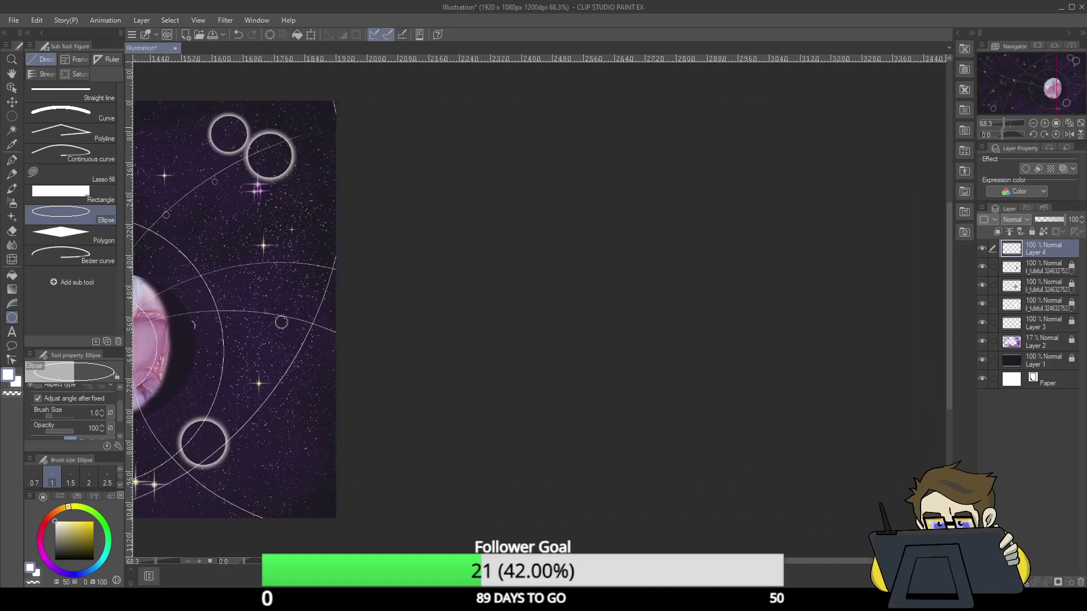
drag(1068, 87, 986, 86)
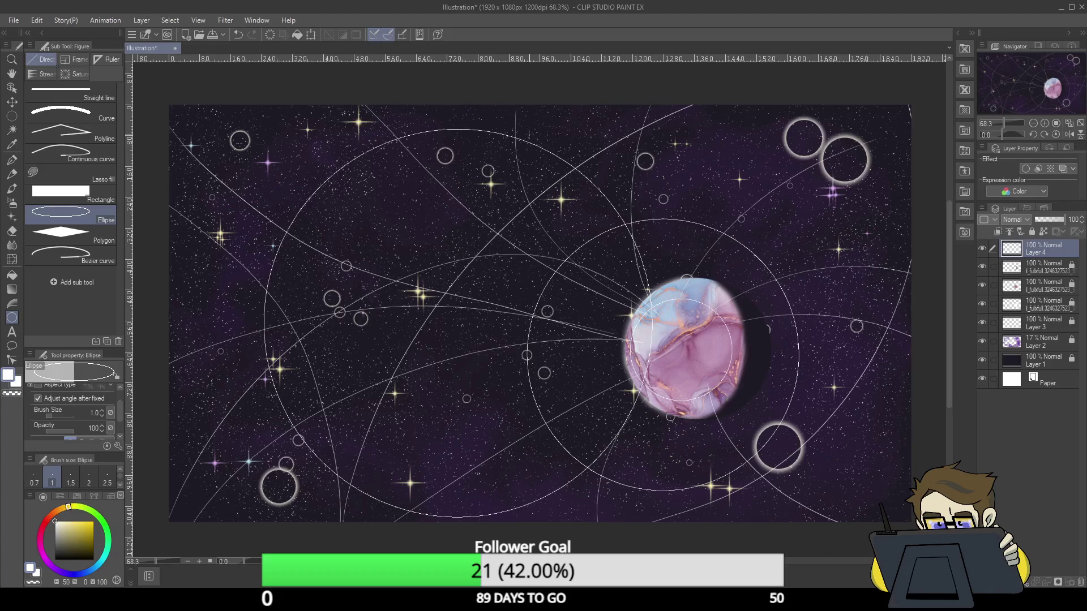
- Draw medium circles in the upper middle and near the left edge, plus two small concentric circles on the planet
drag(528, 135, 654, 238)
drag(219, 291, 324, 398)
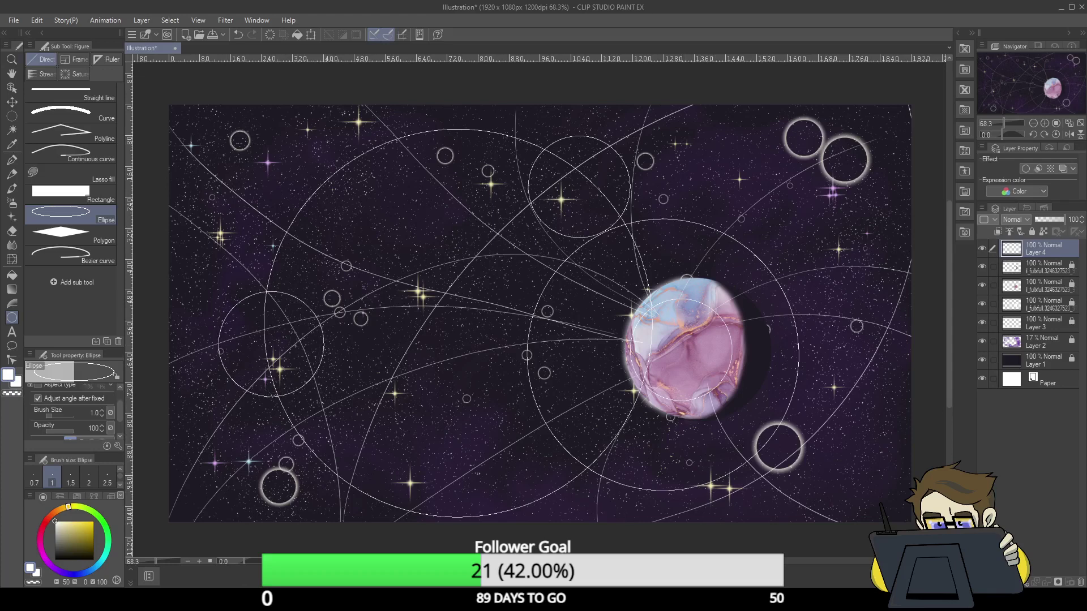
drag(665, 327, 713, 374)
drag(682, 342, 705, 367)
- Draw a cluster of circles in the lower-right corner, with smaller circles placed on the rim of a medium one
drag(834, 435, 893, 502)
drag(836, 436, 852, 452)
drag(869, 476, 896, 502)
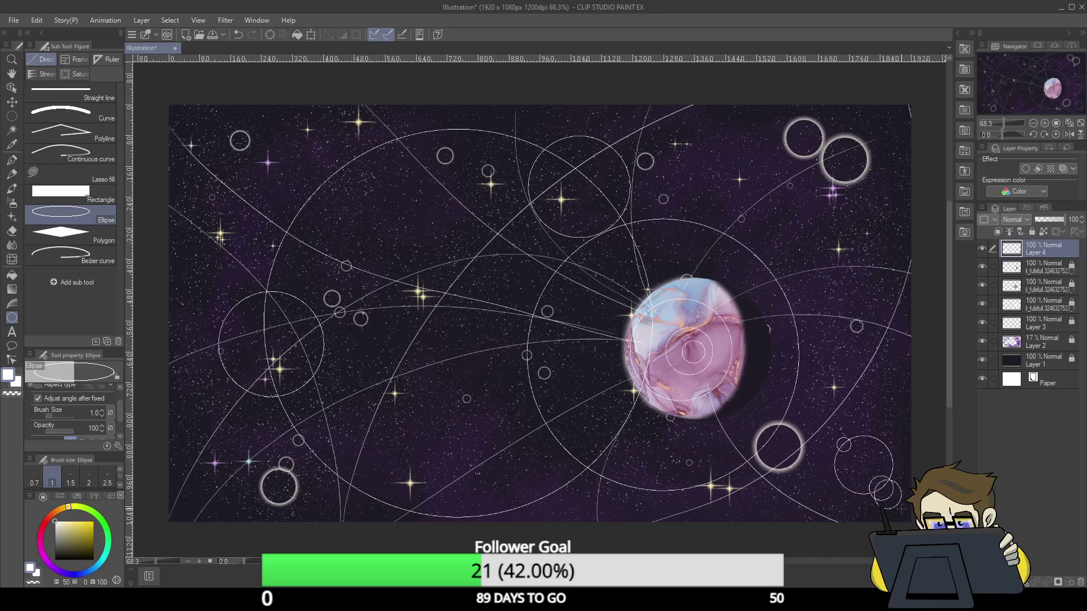
key(ctrl+z)
drag(868, 475, 892, 500)
key(ctrl+z)
drag(890, 497, 895, 502)
- Add a small circle near the top centre, four tiny circles on the planet's rings, and one circle below centre
drag(554, 117, 599, 162)
drag(697, 346, 715, 358)
drag(663, 295, 678, 307)
drag(714, 320, 726, 333)
drag(706, 380, 714, 389)
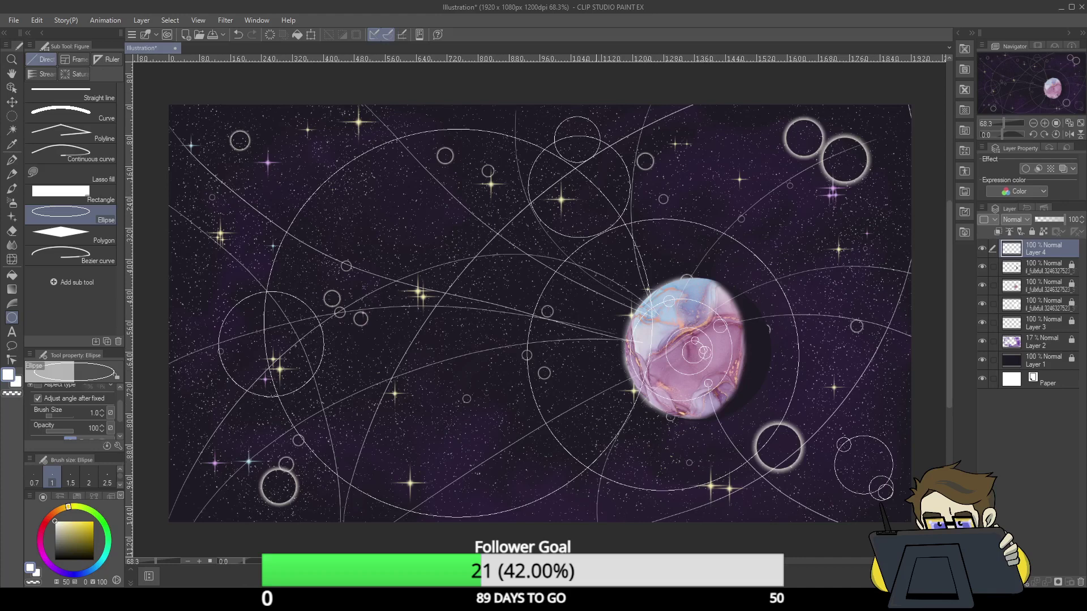
drag(565, 441, 612, 495)
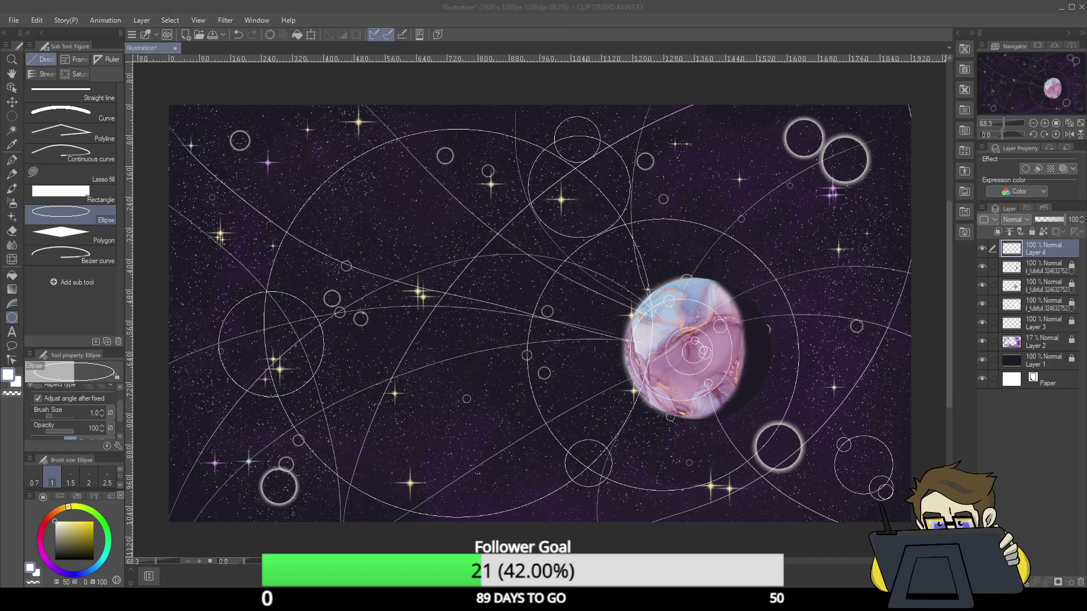
- Save the illustration and lower the opacity of Layer 4 with the thin lines and circles to 34%
key(ctrl+s)
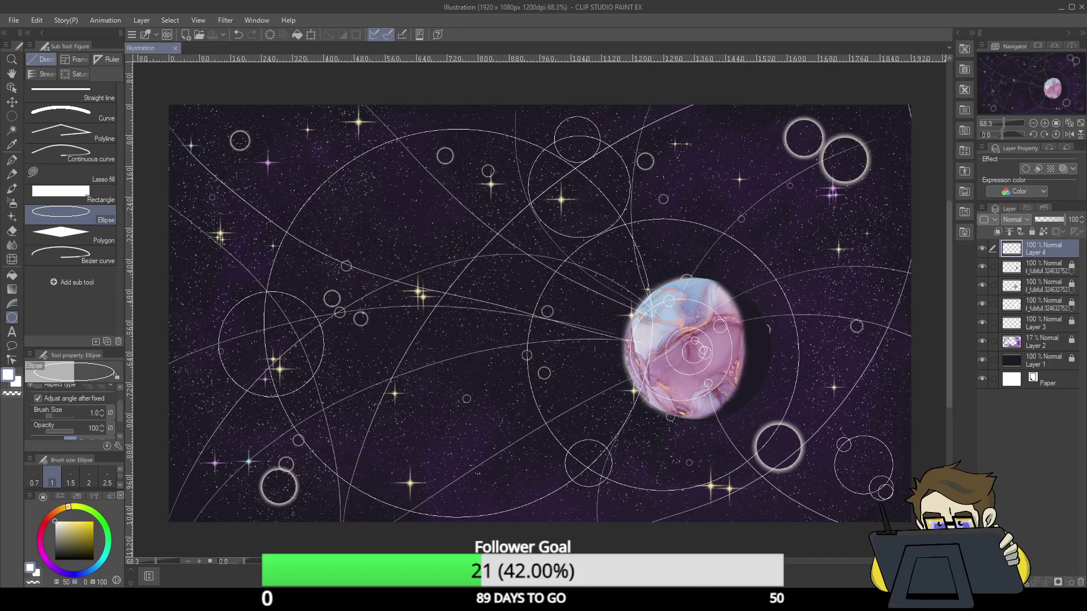
drag(1065, 220, 1048, 217)
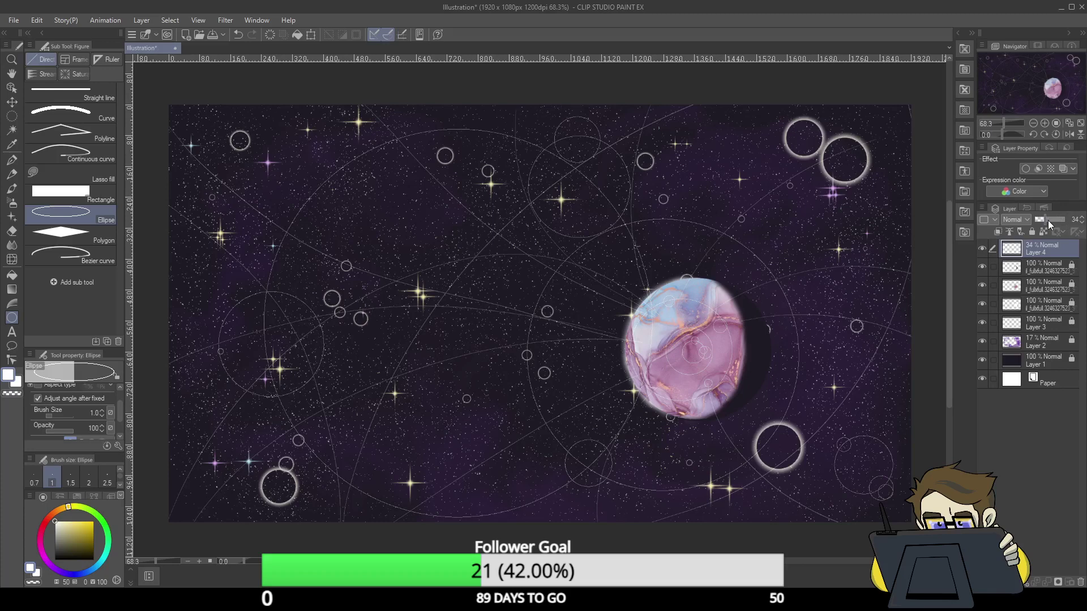